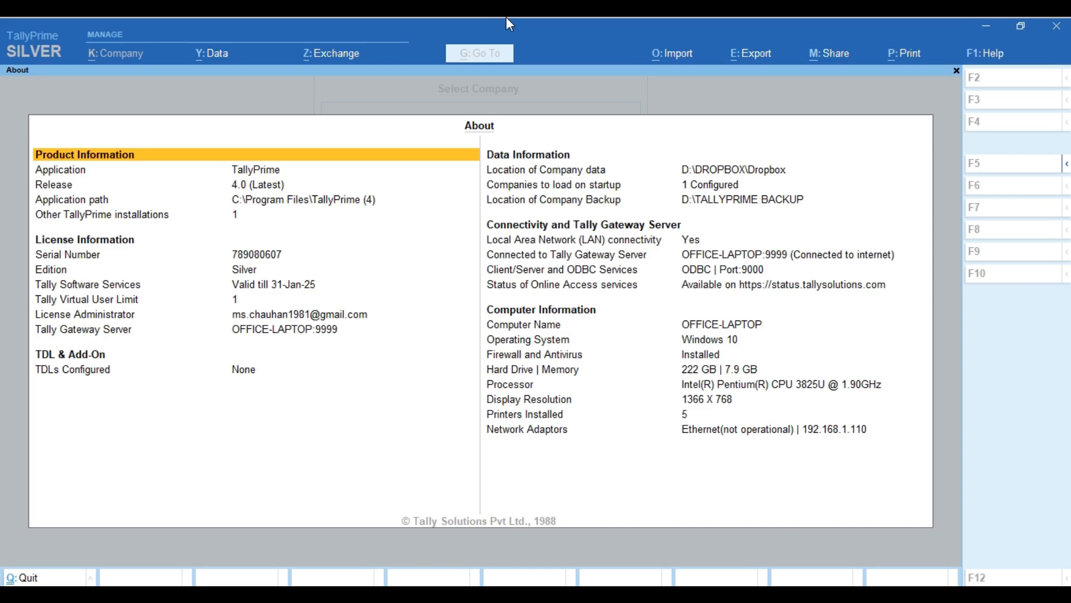
# Open the Unique Computer Youtubetube company and log in with its password.
pyautogui.press('Escape')
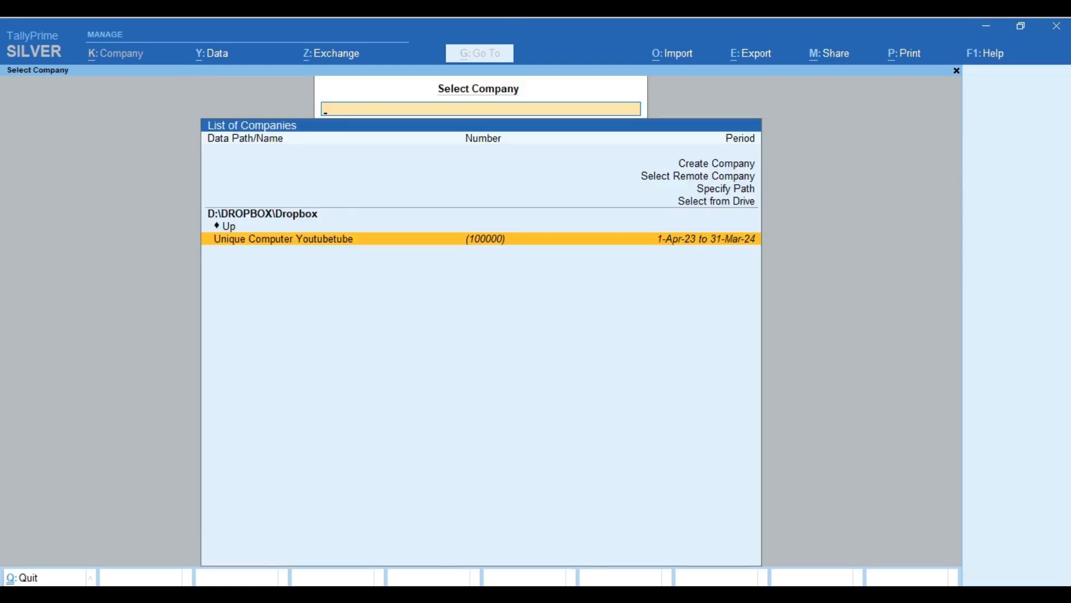
pyautogui.click(494, 244)
pyautogui.write('1')
pyautogui.press('Return')
pyautogui.press('Return')
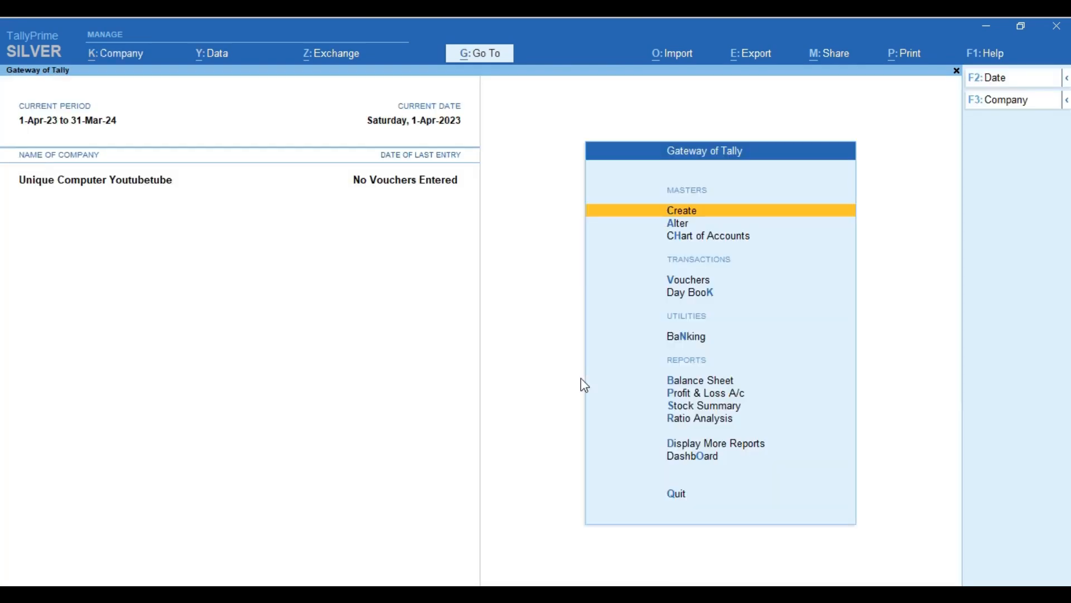
# Bring up the Alter ledger list showing Cash and Profit & Loss A/c.
pyautogui.press('Down')
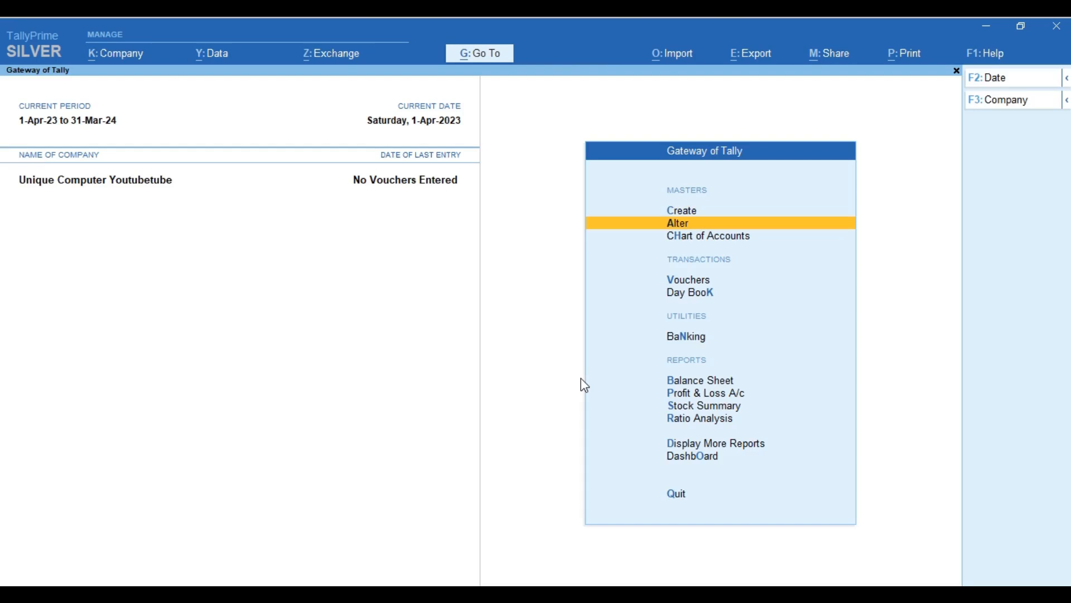
pyautogui.press('Up')
pyautogui.press('Down')
pyautogui.press('Return')
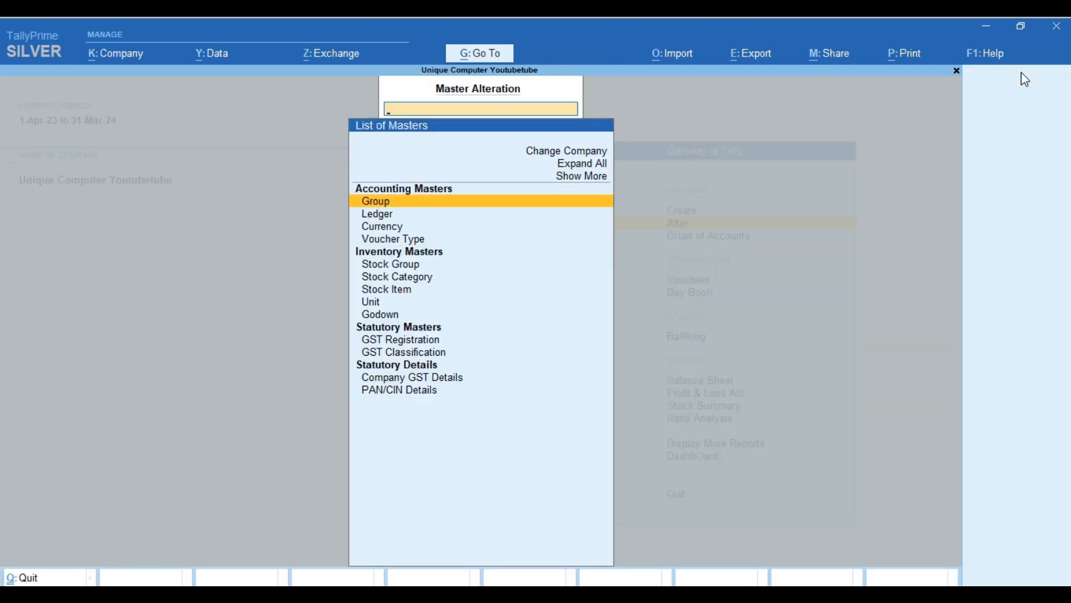
pyautogui.press('Down')
pyautogui.press('Return')
pyautogui.press('Down')
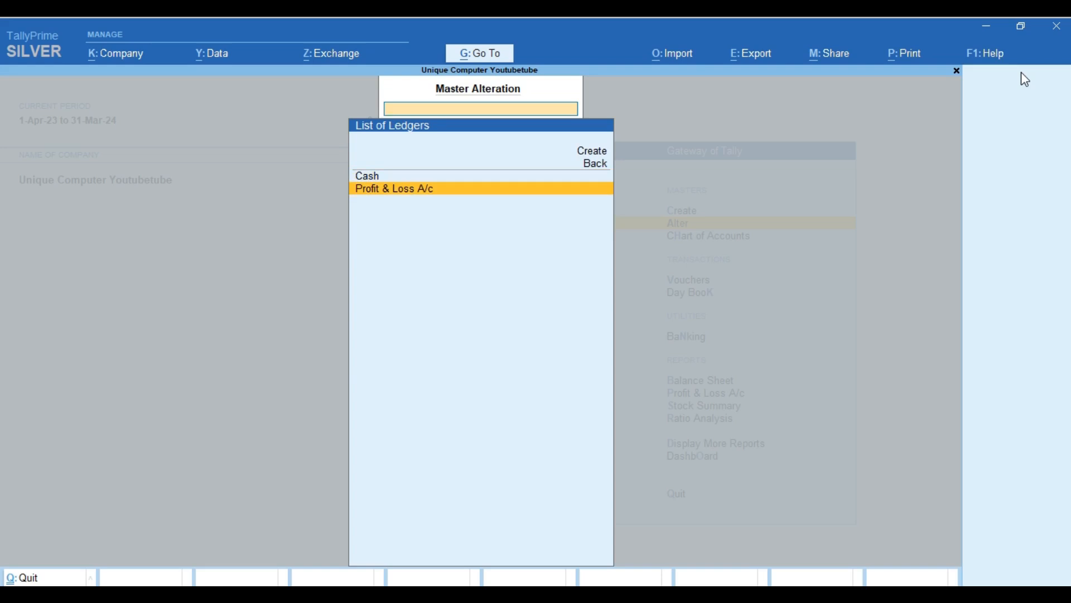
pyautogui.press('Escape')
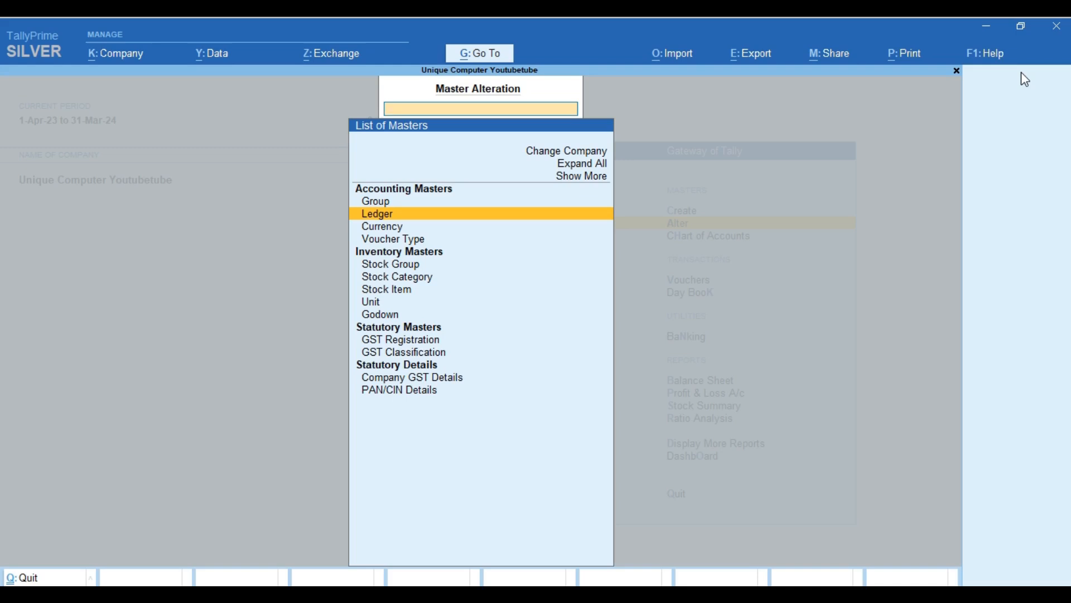
pyautogui.press('Return')
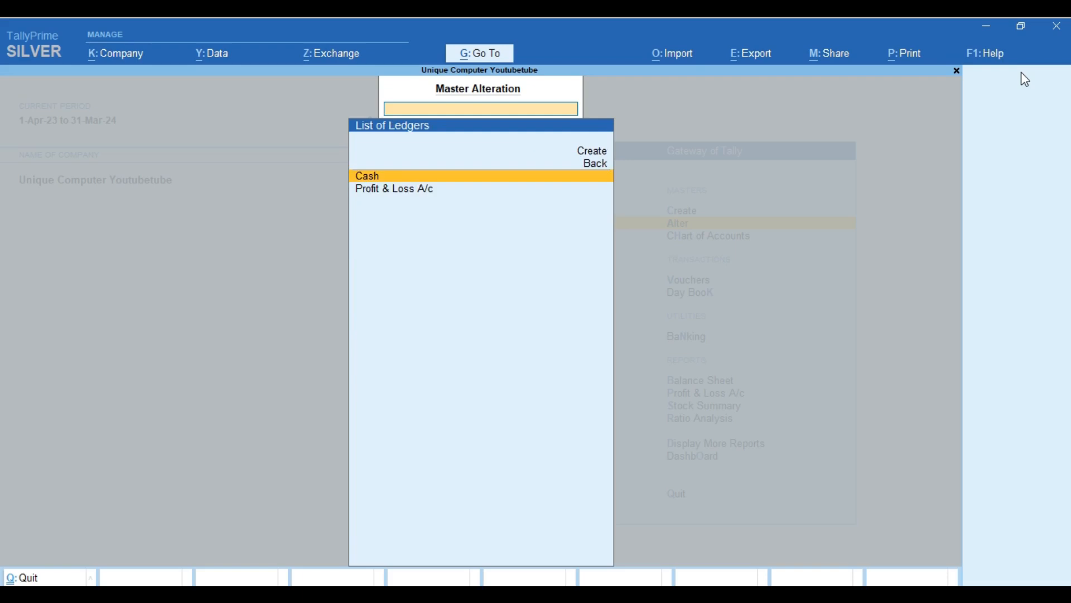
# Create a Sales ledger under Sales Accounts with type Not Applicable.
pyautogui.press('Up')
pyautogui.press('Up')
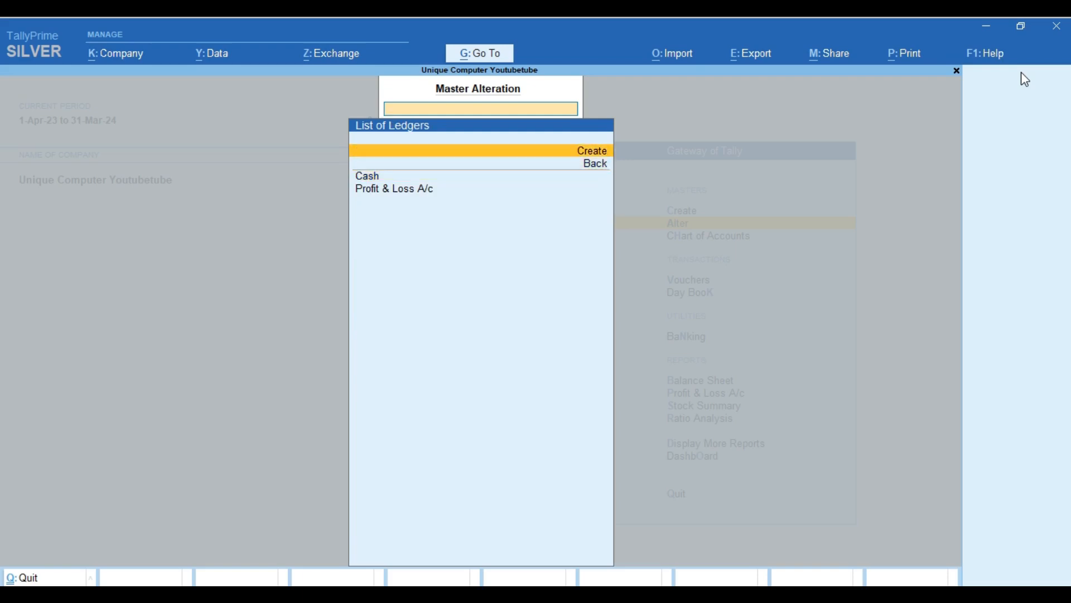
pyautogui.press('Return')
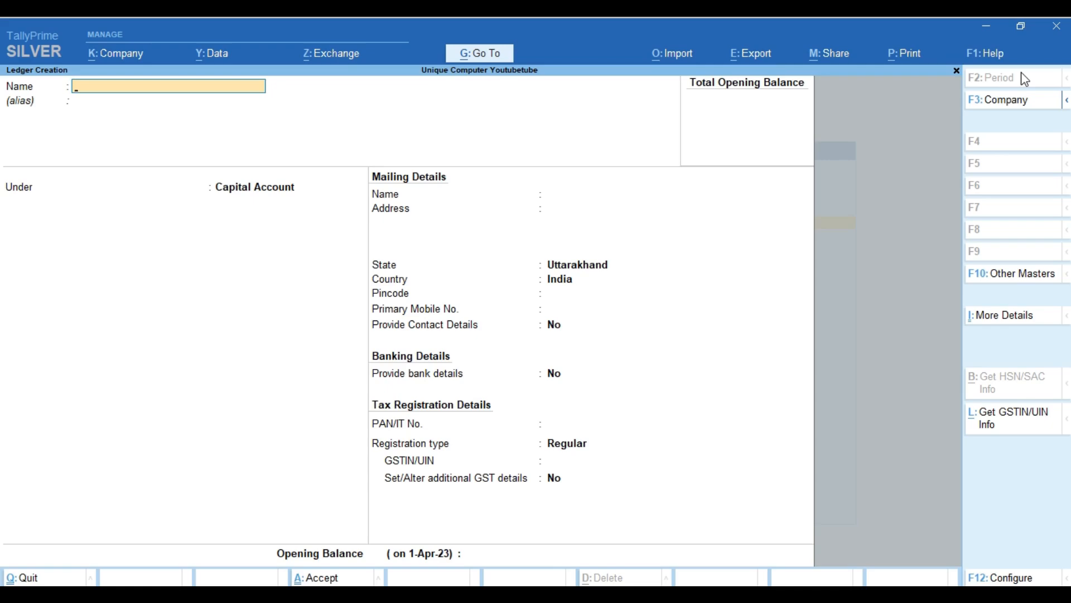
pyautogui.write('Sales')
pyautogui.press('Return')
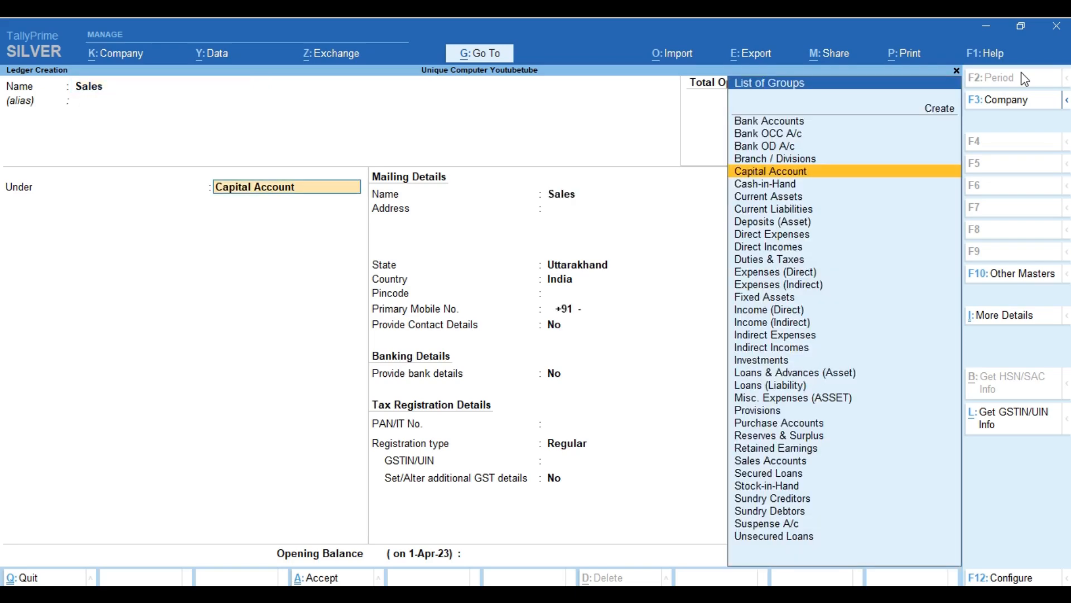
pyautogui.write('Sale')
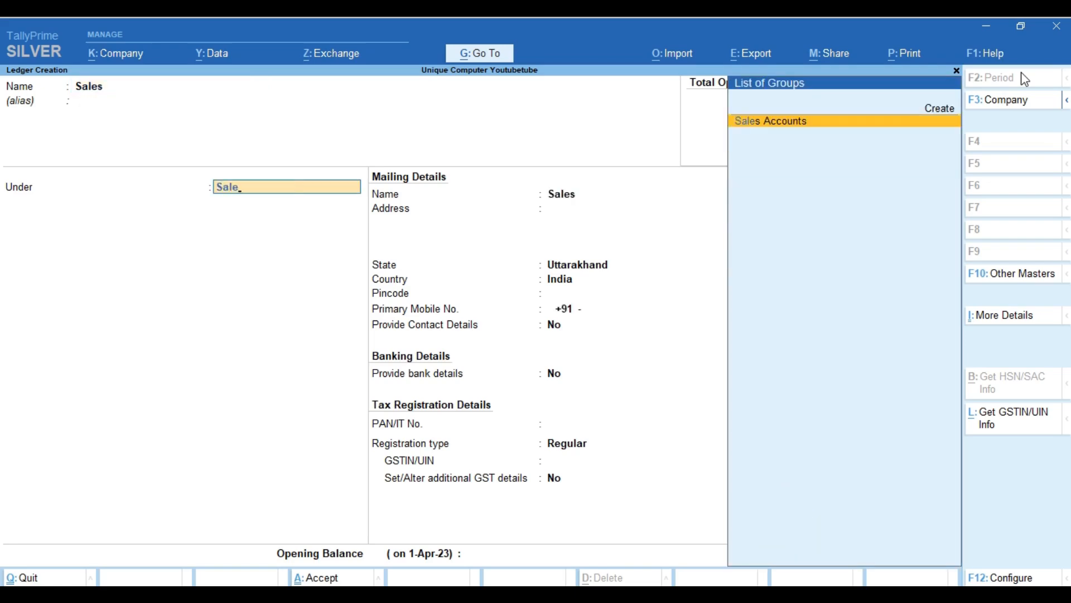
pyautogui.press('Return')
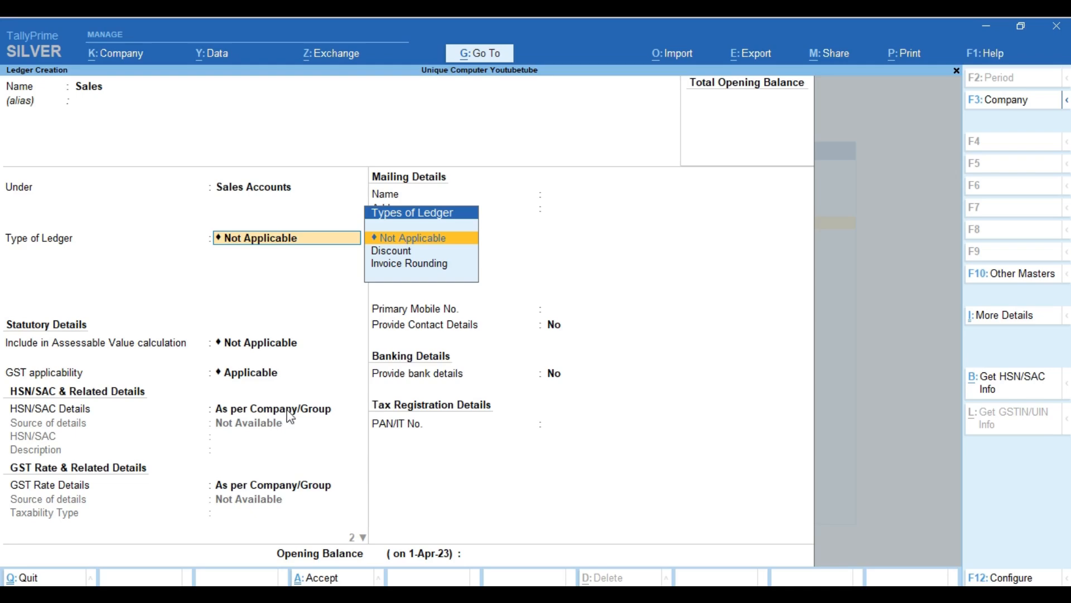
pyautogui.press('Return')
pyautogui.press('Return')
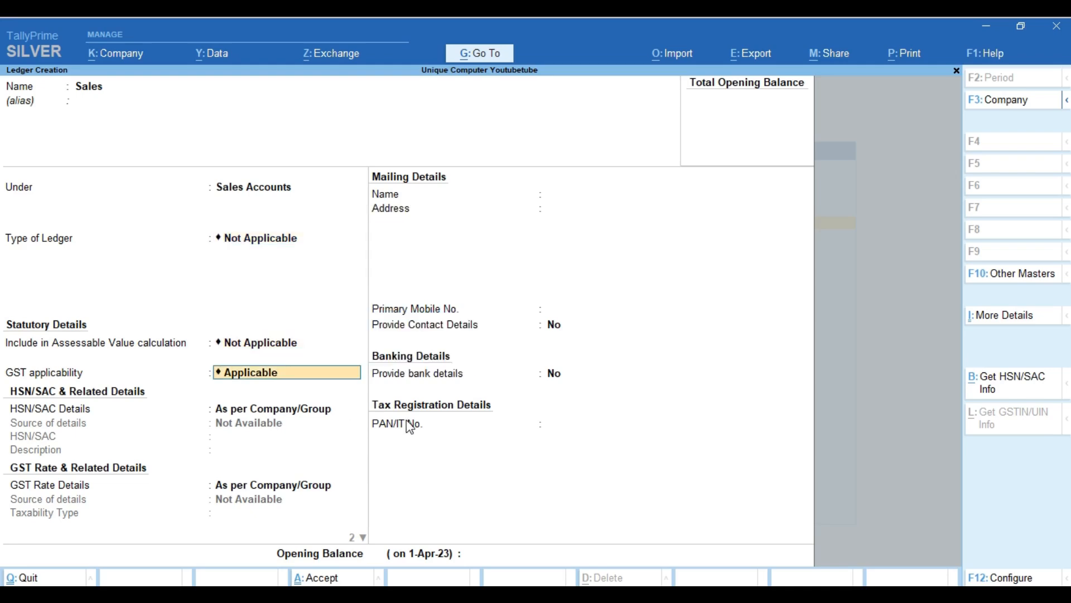
pyautogui.press('Return')
pyautogui.press('Return')
pyautogui.press('Return')
pyautogui.press('Return')
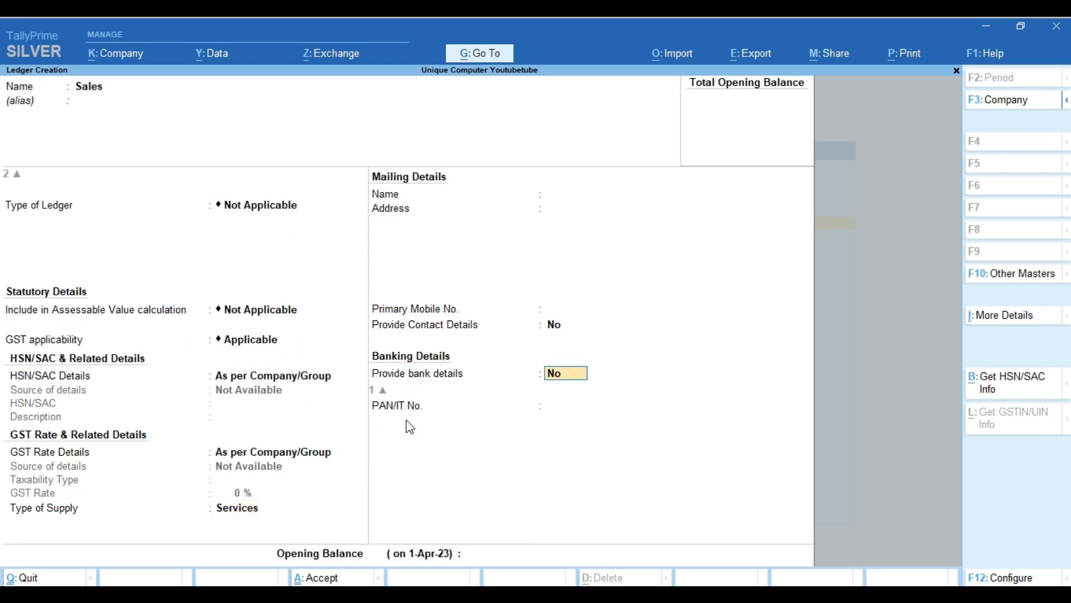
pyautogui.press('Return')
pyautogui.press('Return')
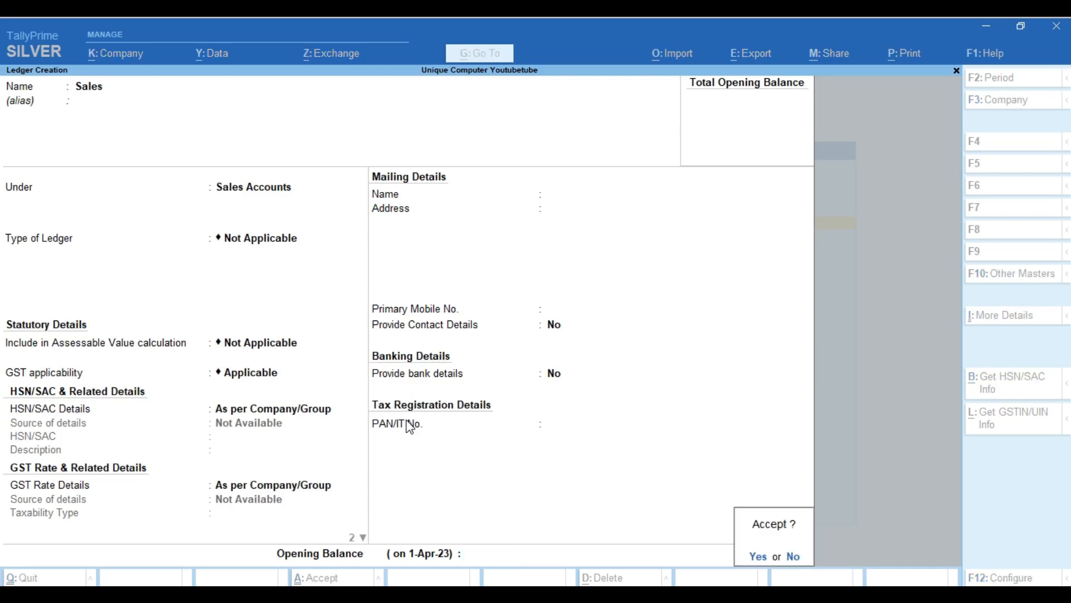
# Create a Purchase ledger under Purchase Accounts and save it with Ctrl+A.
pyautogui.press('Return')
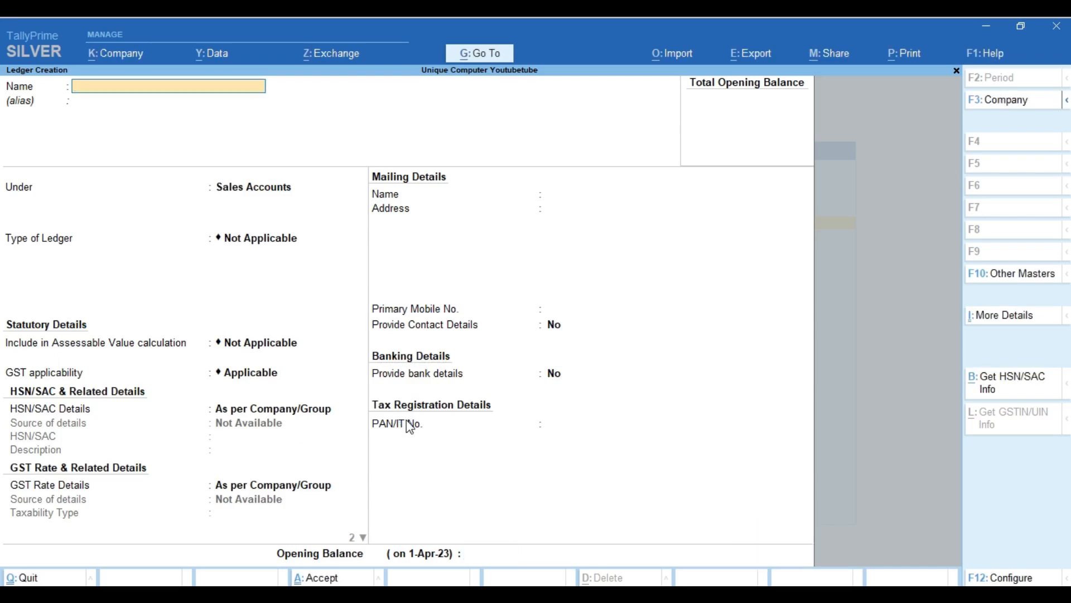
pyautogui.write('Purchase')
pyautogui.press('Return')
pyautogui.press('Return')
pyautogui.write('Pur')
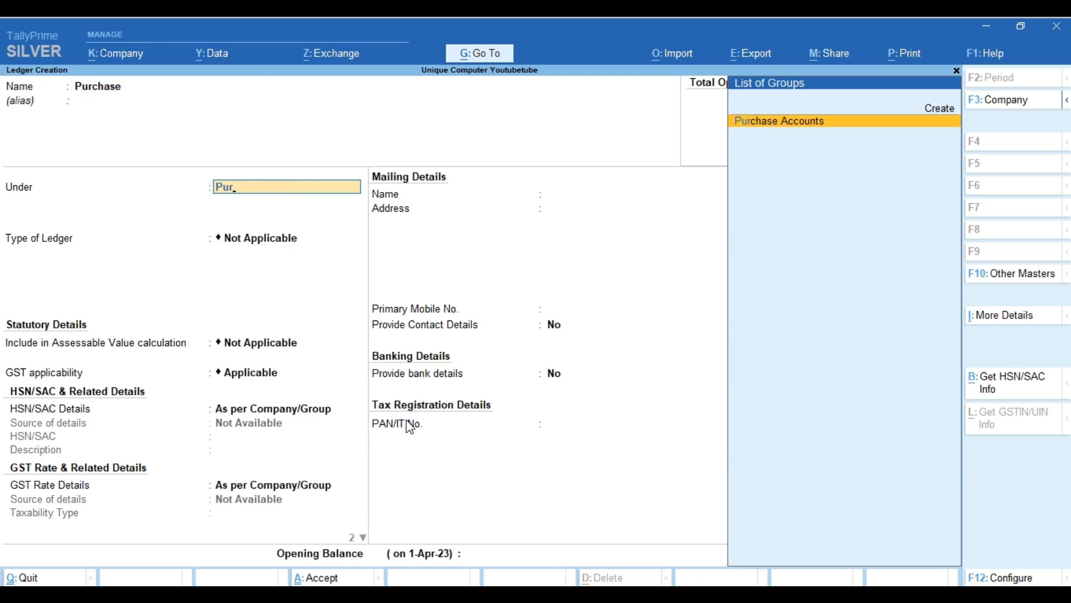
pyautogui.press('Return')
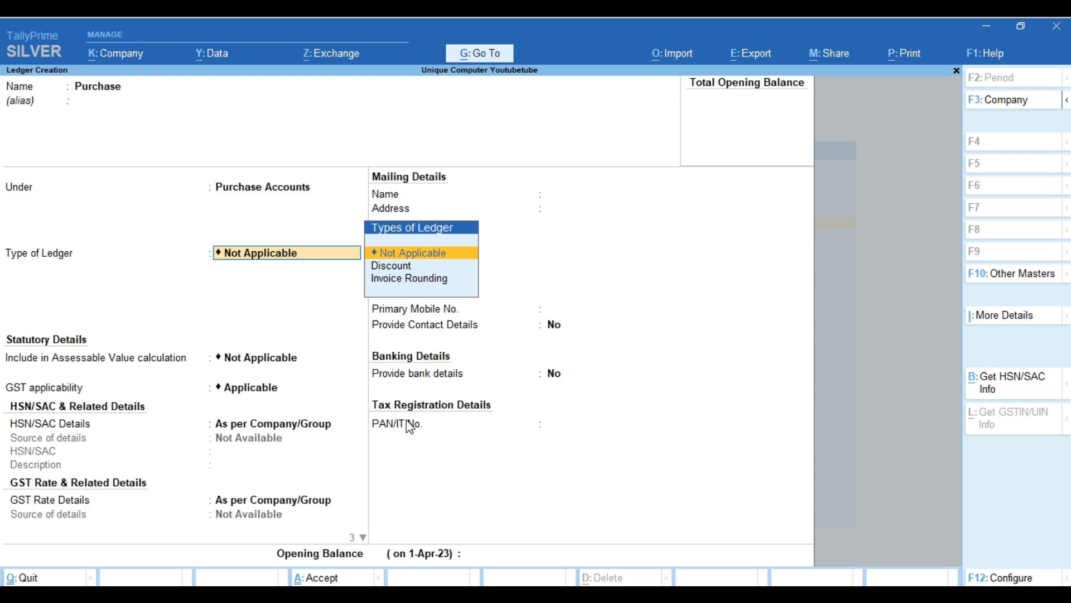
pyautogui.press('ctrl')
pyautogui.hotkey('ctrl', 'a')
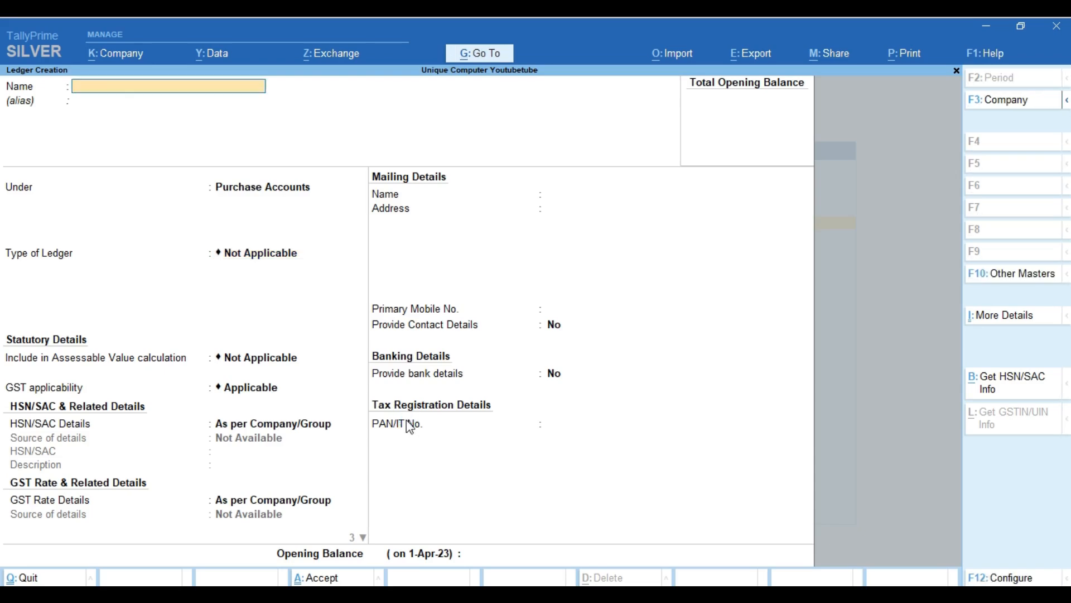
# Create a Cgst ledger under Duties & Taxes with GST duty and CGST tax type.
pyautogui.write('Cgst')
pyautogui.press('Return')
pyautogui.press('Return')
pyautogui.write('Dut')
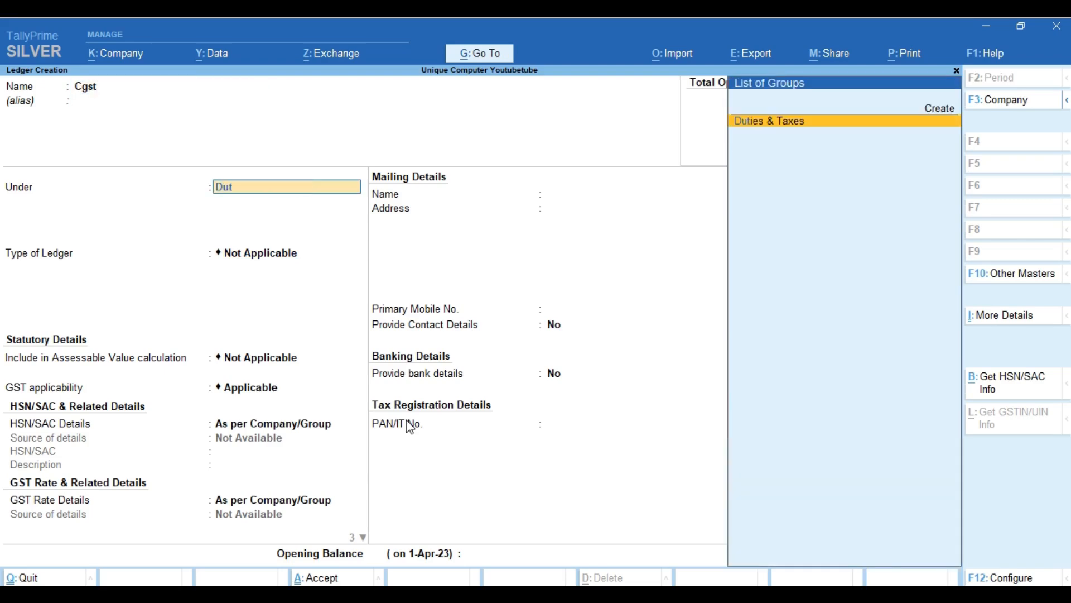
pyautogui.press('Return')
pyautogui.press('Up')
pyautogui.press('Return')
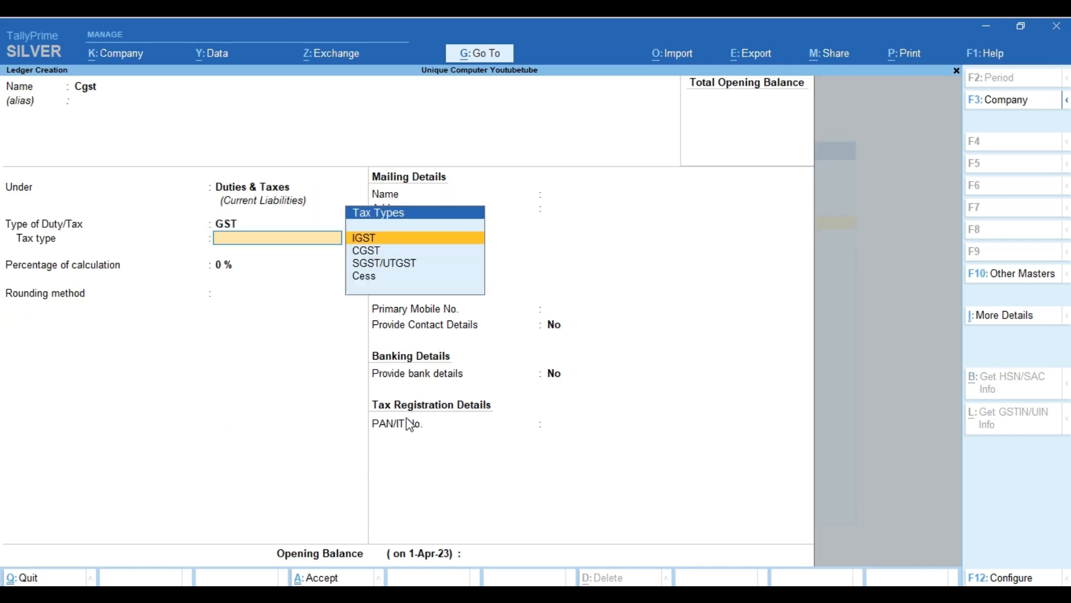
pyautogui.press('Down')
pyautogui.press('Down')
pyautogui.press('Up')
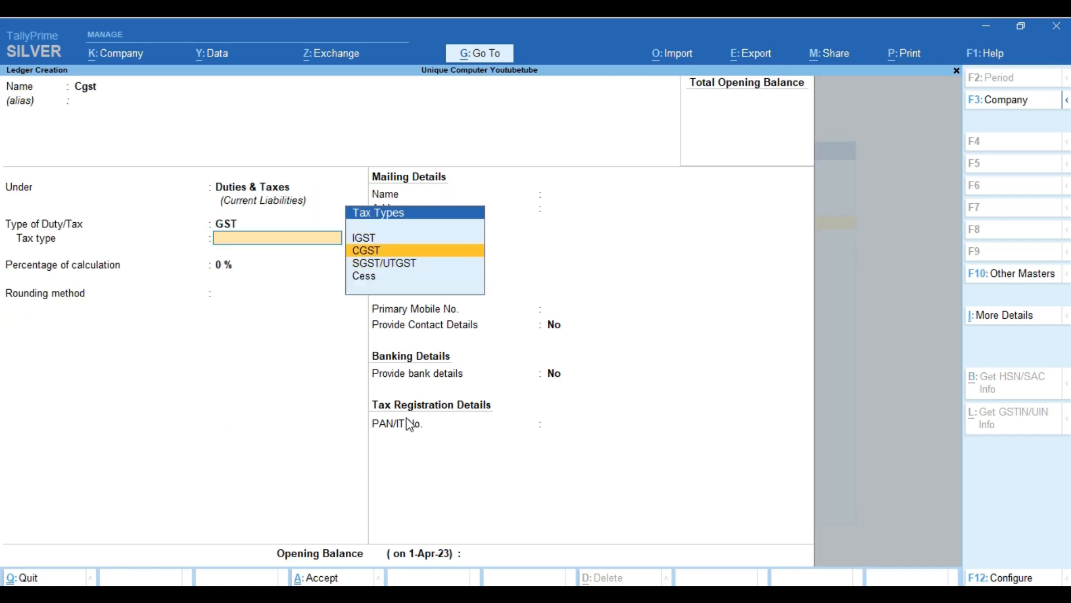
pyautogui.press('Return')
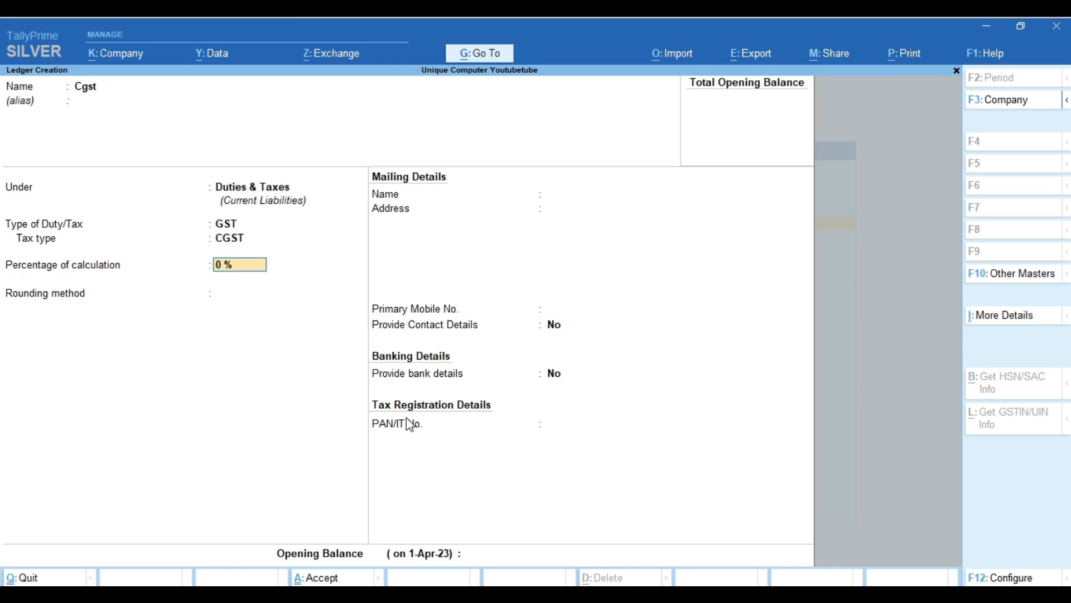
pyautogui.press('ctrl')
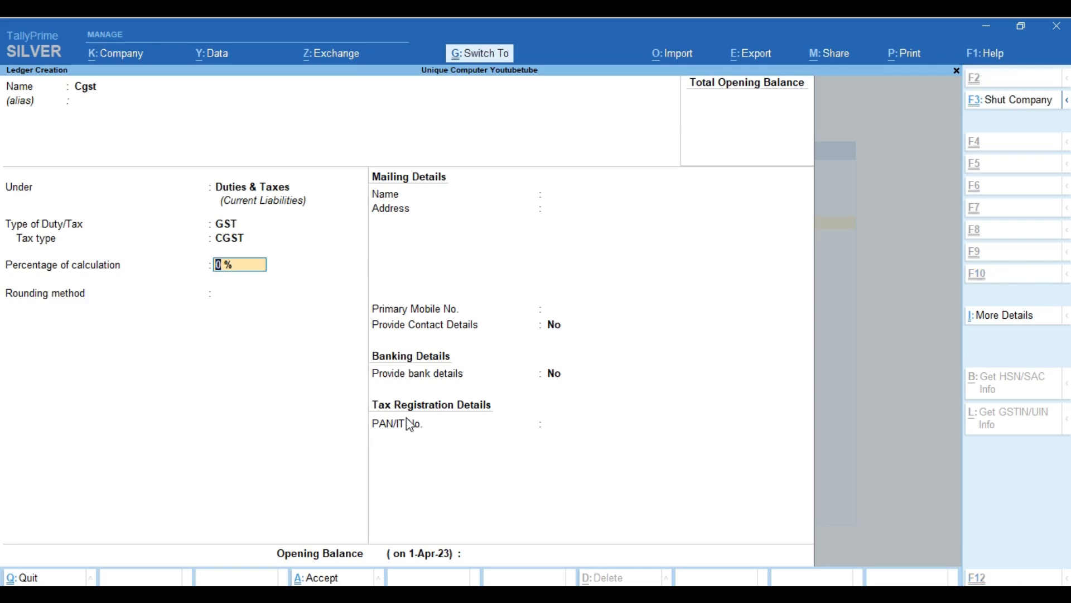
pyautogui.hotkey('ctrl', 'a')
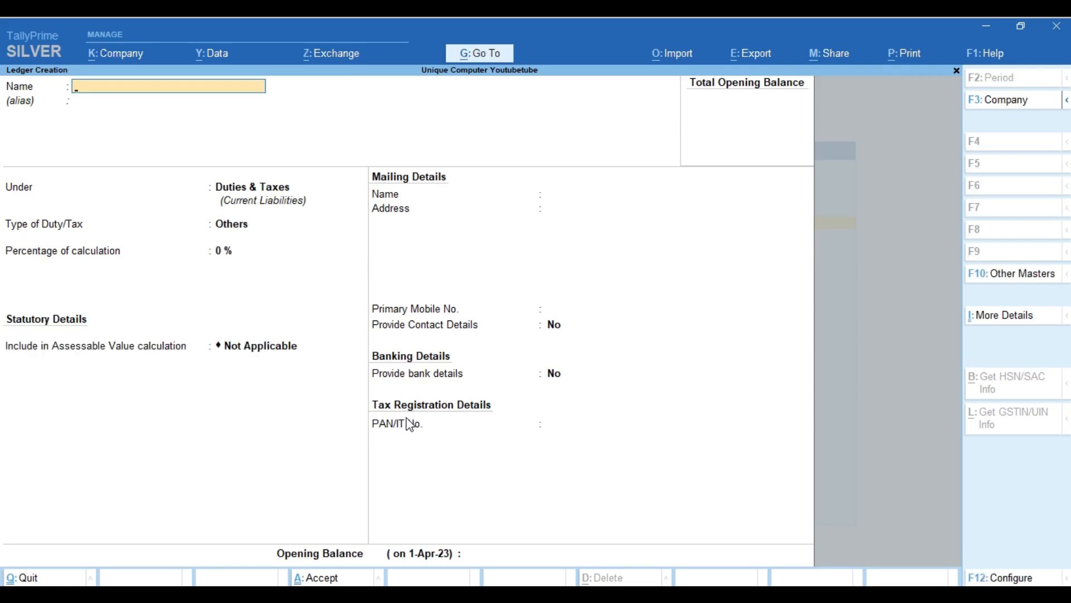
# Create an Sgst ledger under Duties & Taxes with GST duty and SGST/UTGST tax type.
pyautogui.write('Sgs')
pyautogui.press('Return')
pyautogui.press('Return')
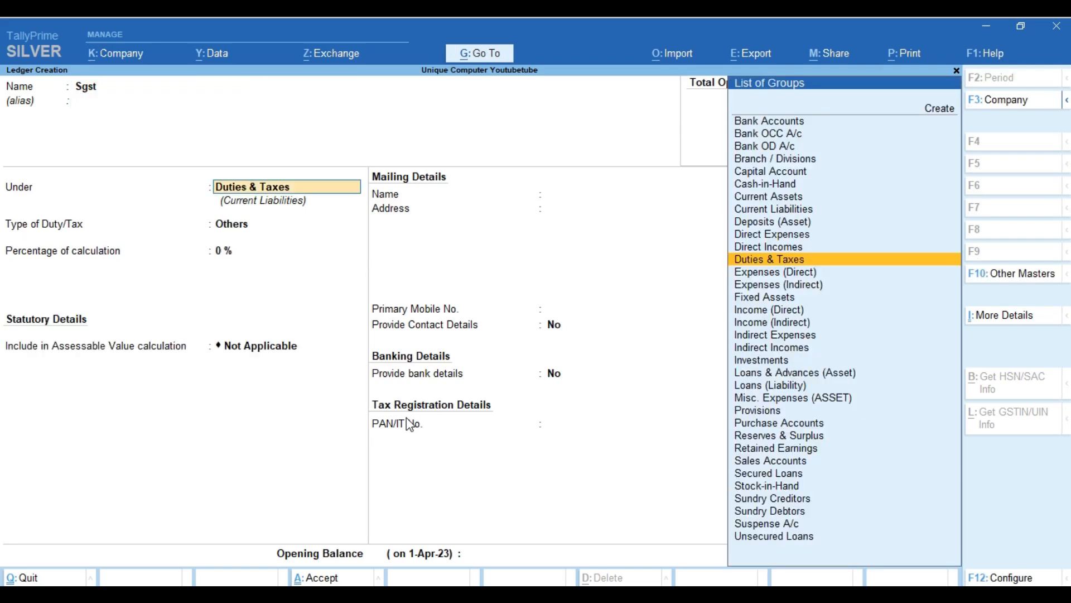
pyautogui.press('Return')
pyautogui.press('Up')
pyautogui.press('Return')
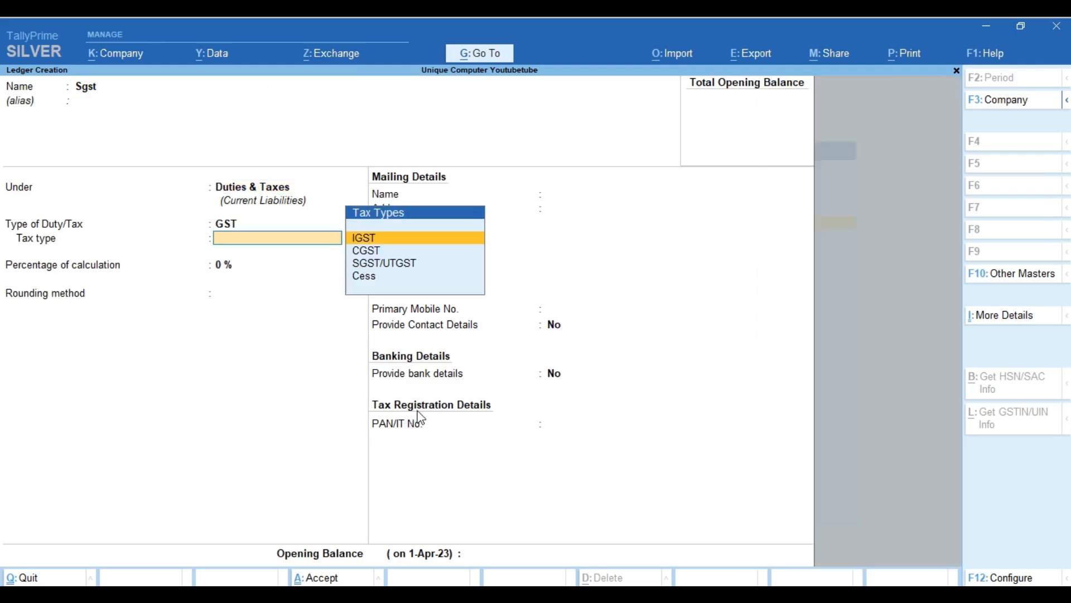
pyautogui.press('Down')
pyautogui.press('Down')
pyautogui.press('Return')
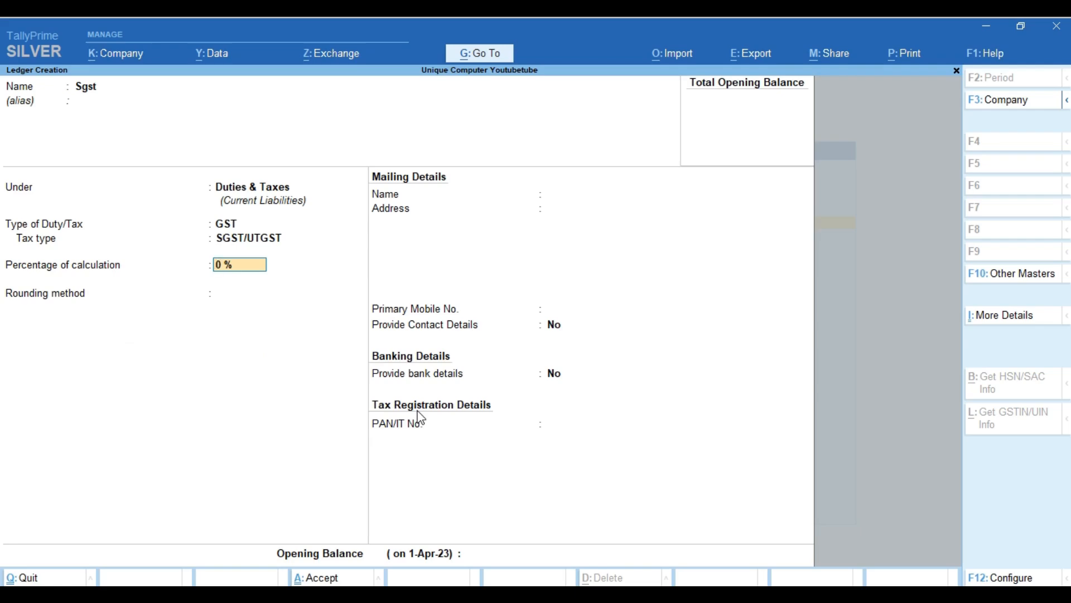
pyautogui.press('ctrl')
pyautogui.hotkey('ctrl', 'a')
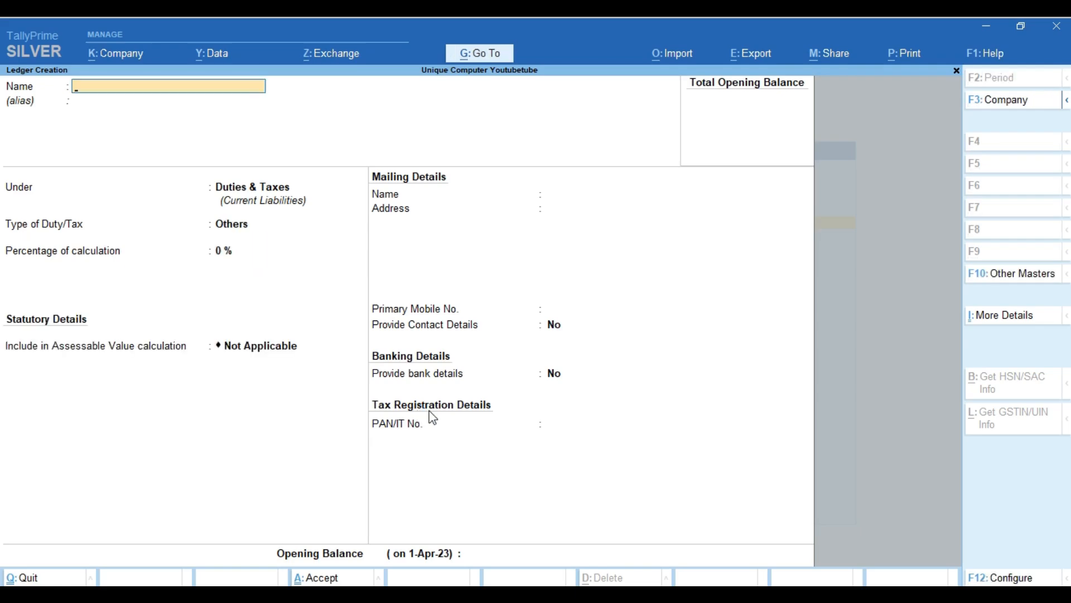
# Create an Igst ledger under Duties & Taxes with GST duty and IGST tax type.
pyautogui.write('Igst')
pyautogui.press('Return')
pyautogui.press('Return')
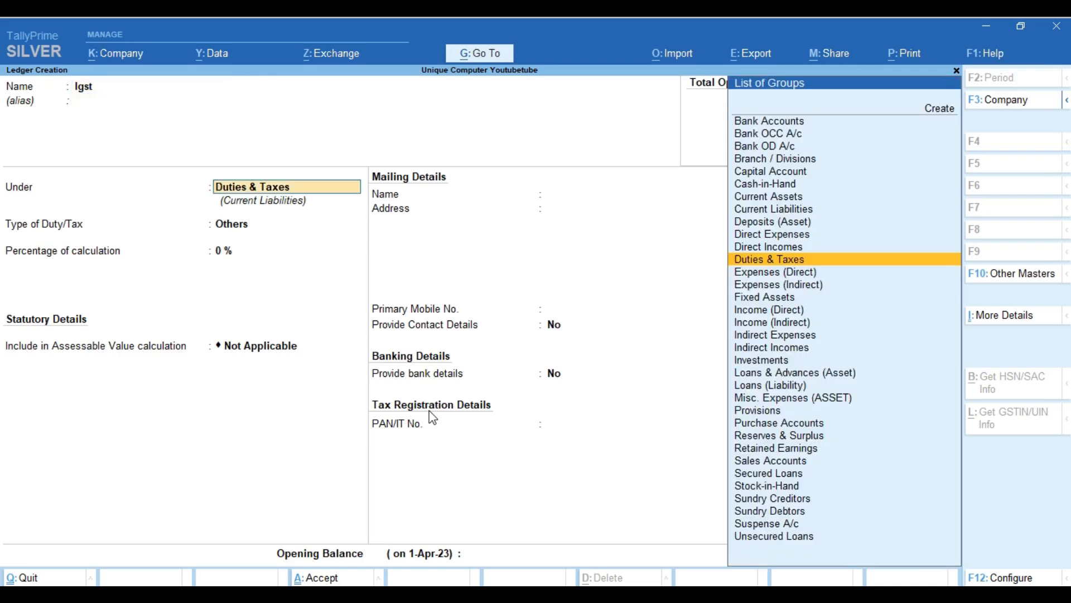
pyautogui.press('Return')
pyautogui.press('Up')
pyautogui.press('Return')
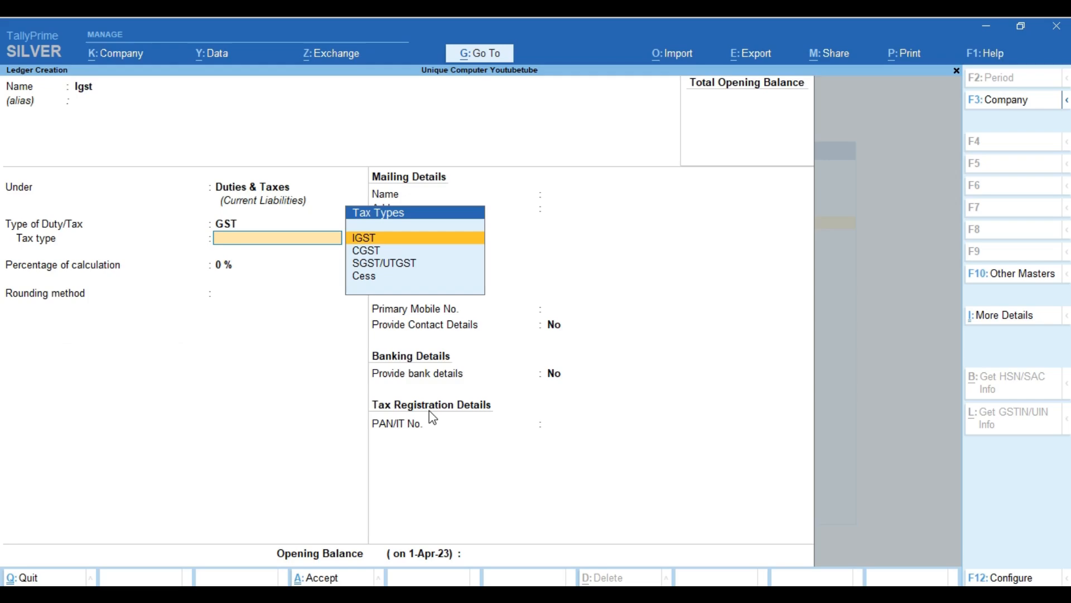
pyautogui.press('Down')
pyautogui.press('Up')
pyautogui.press('Return')
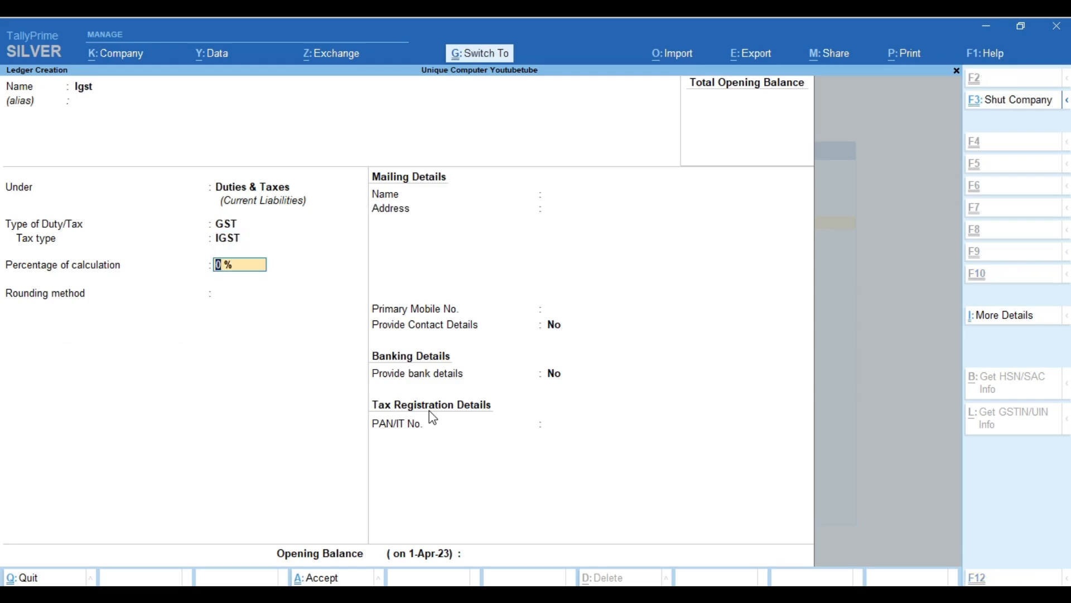
pyautogui.hotkey('ctrl', 'a')
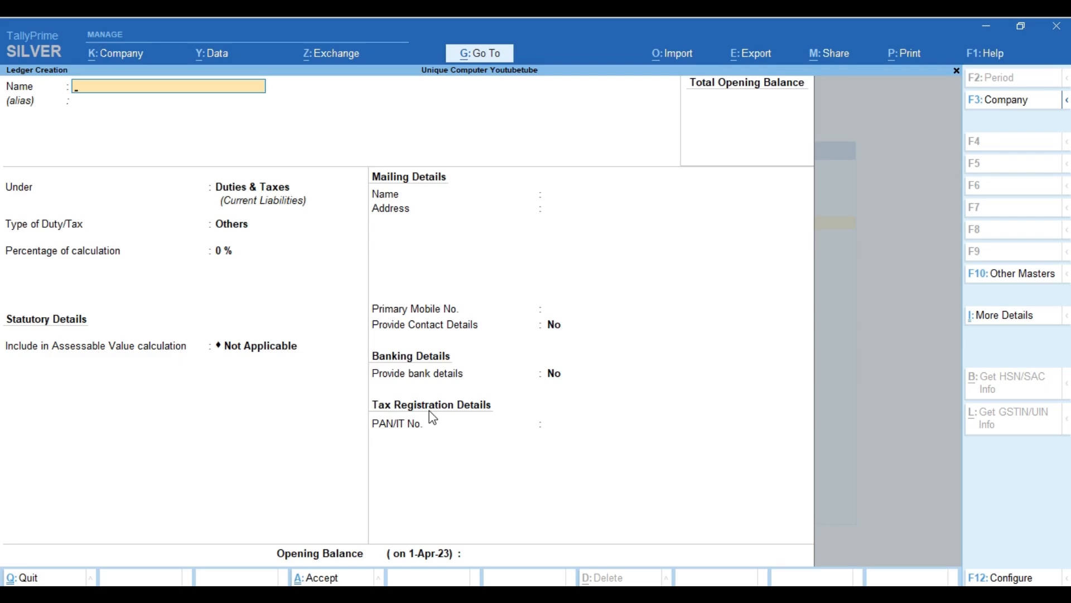
# Create a 'Round off' ledger under Indirect Expenses as Invoice Rounding, Normal Rounding, limit 1.
pyautogui.write('Round off')
pyautogui.press('Return')
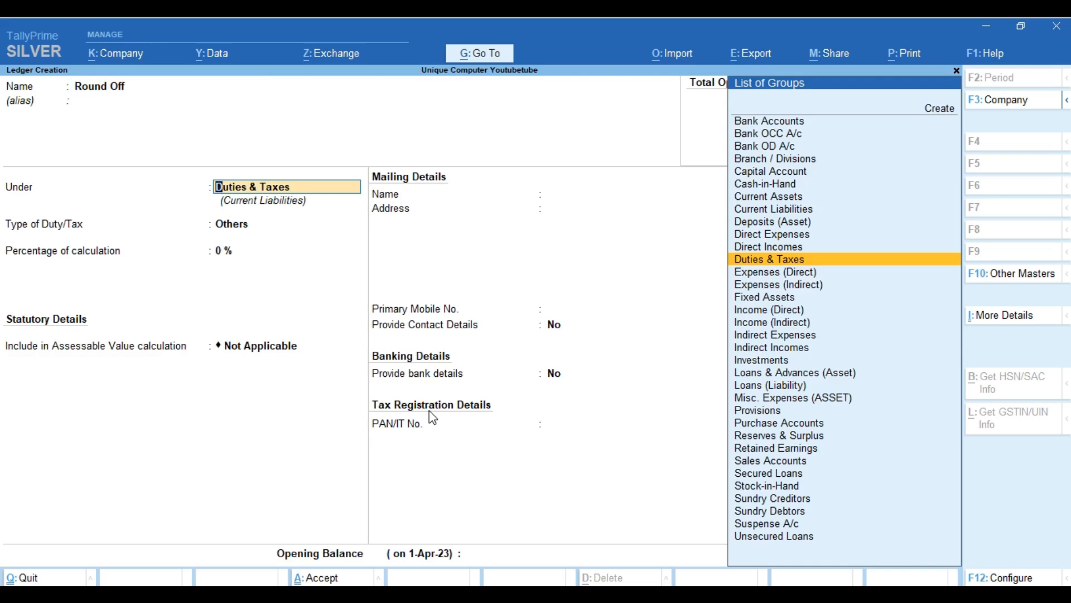
pyautogui.write('Exp')
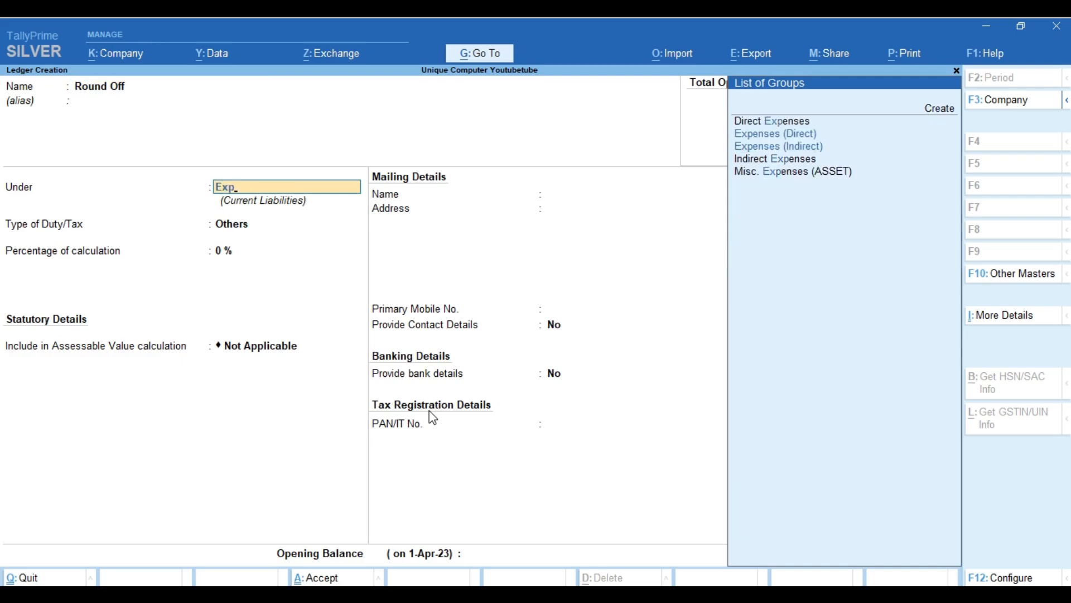
pyautogui.press('Down')
pyautogui.press('Down')
pyautogui.press('Down')
pyautogui.press('Down')
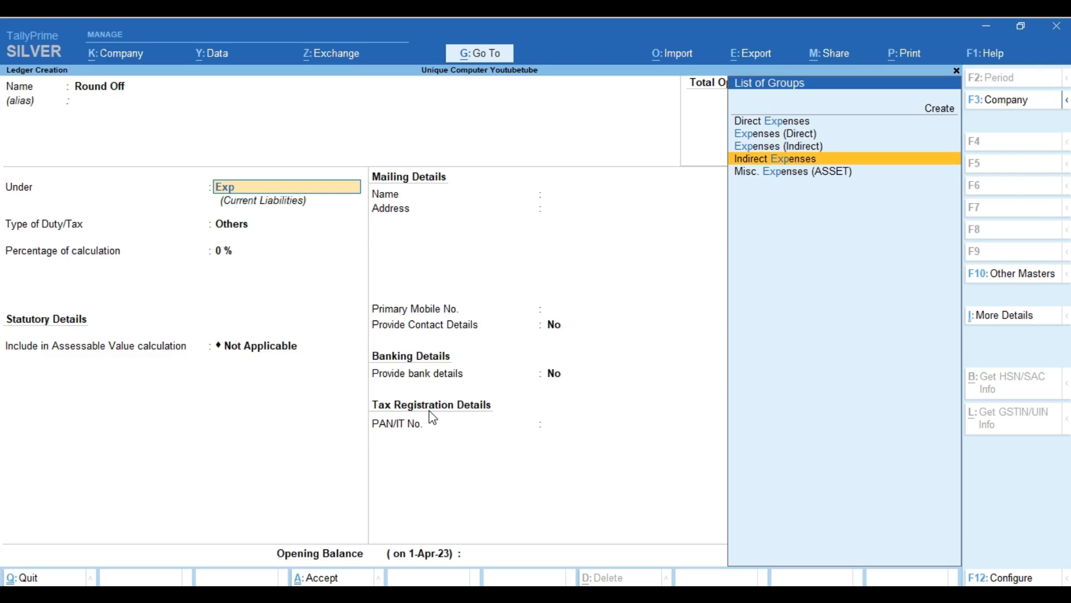
pyautogui.press('Return')
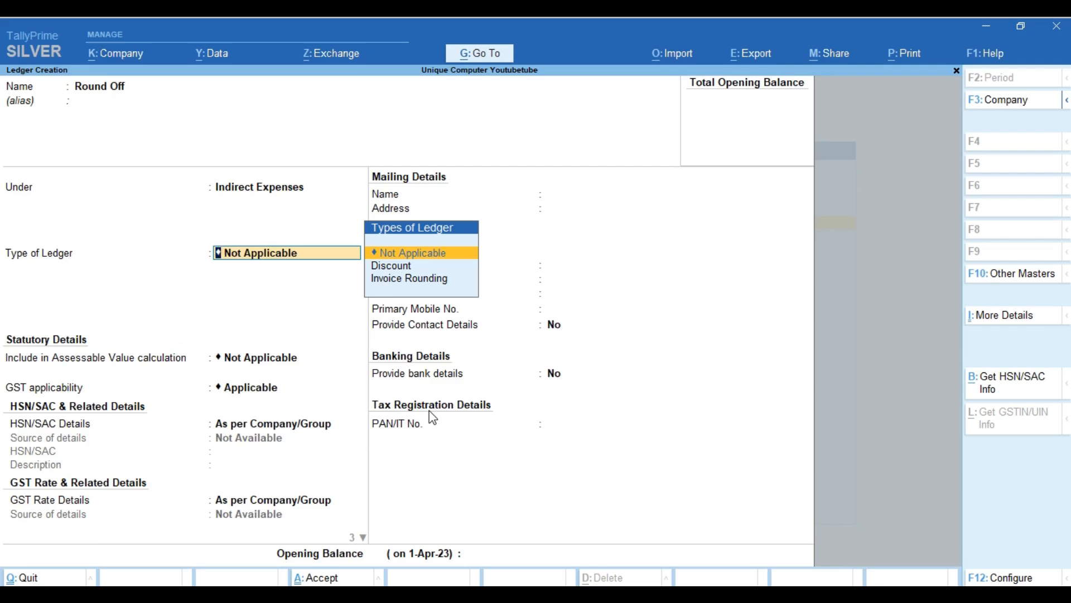
pyautogui.press('Down')
pyautogui.press('Down')
pyautogui.press('Return')
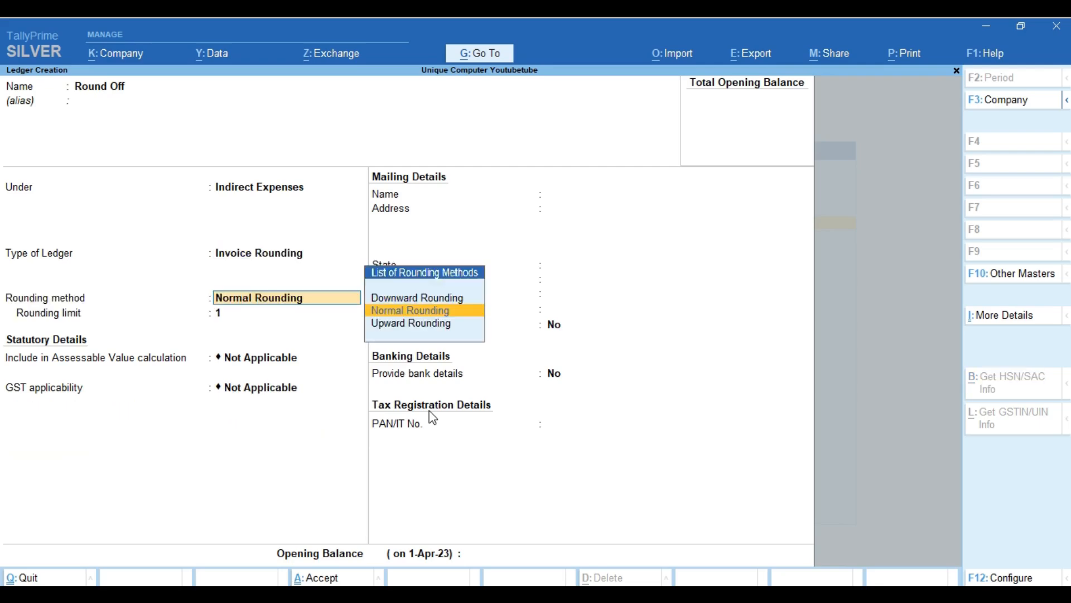
pyautogui.press('Return')
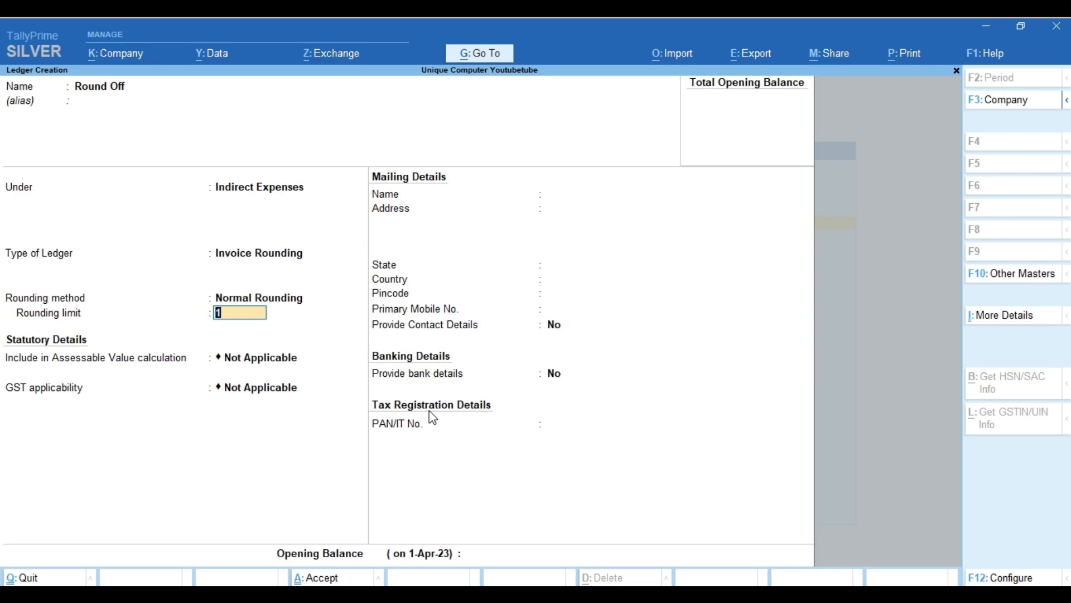
pyautogui.hotkey('ctrl', 'a')
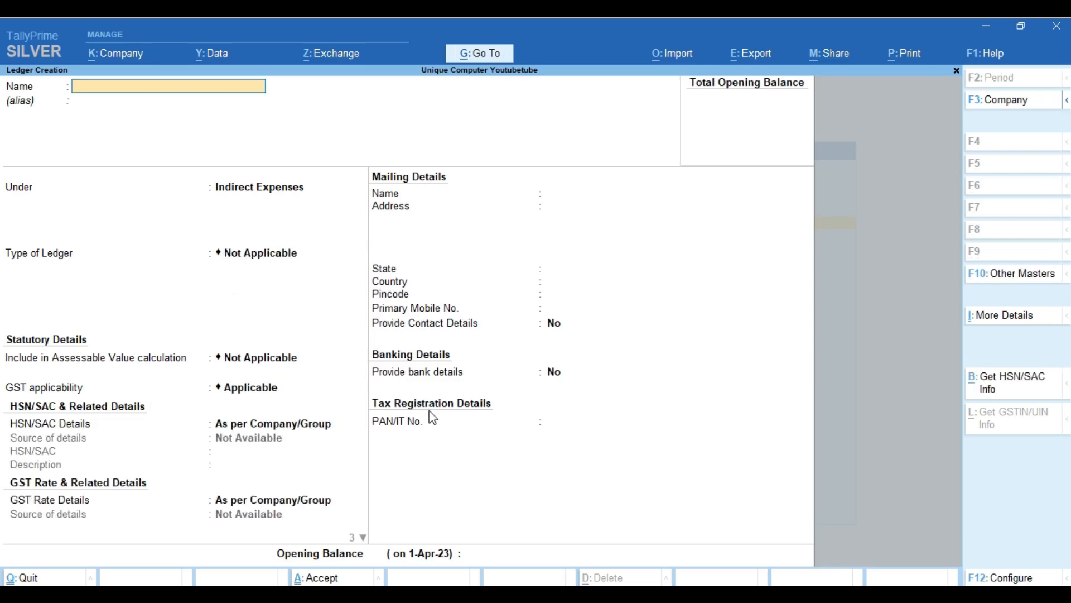
# Start an Hdfc ledger placed under Bank Accounts.
pyautogui.write('Hdfc')
pyautogui.press('Return')
pyautogui.press('Return')
pyautogui.write('Ban')
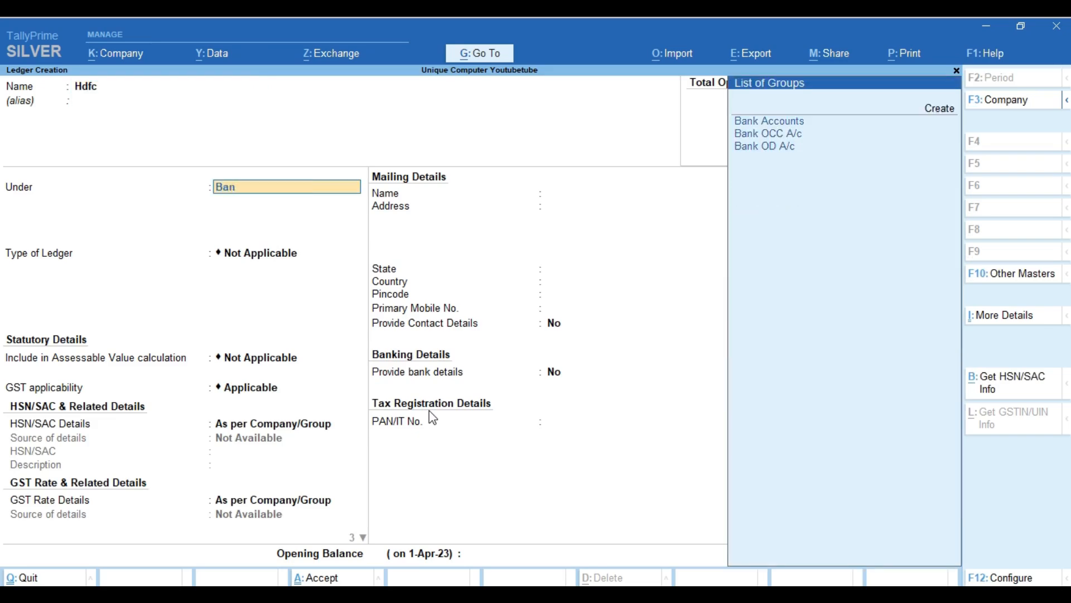
pyautogui.write('k')
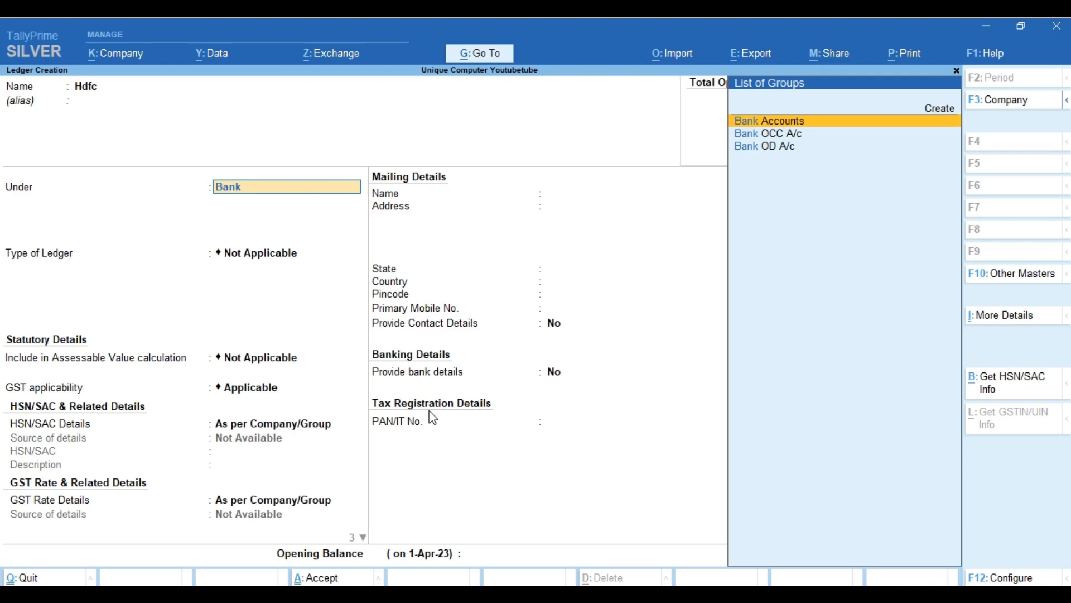
pyautogui.press('Return')
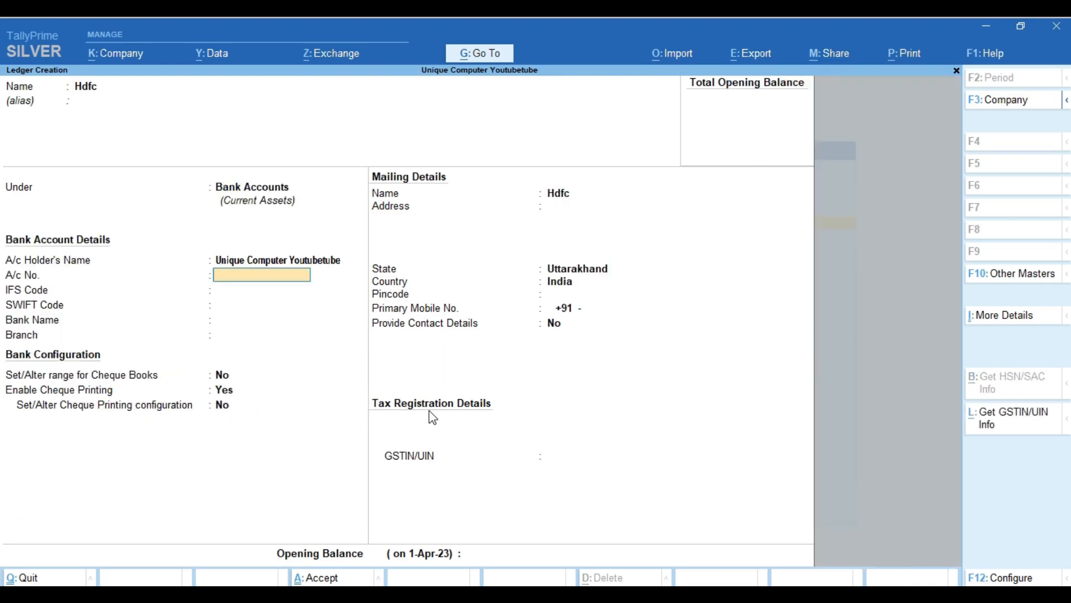
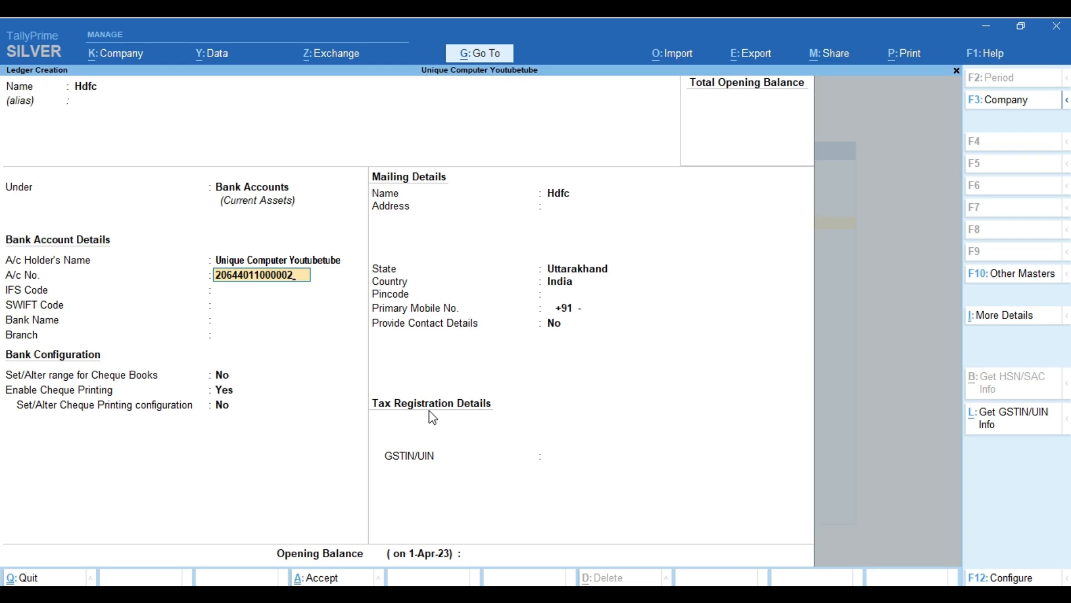
# Enter the account number, IFS code PUNB0206410, bank HDFC Bank (India) and branch Roorkee.
pyautogui.press('Return')
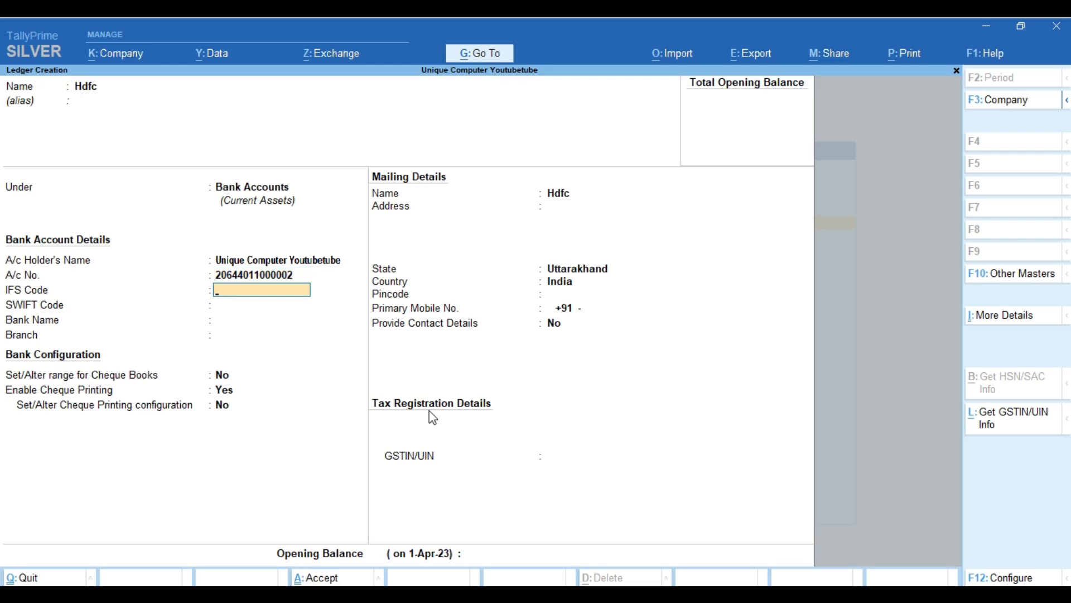
pyautogui.write('PUNB0206410')
pyautogui.press('Return')
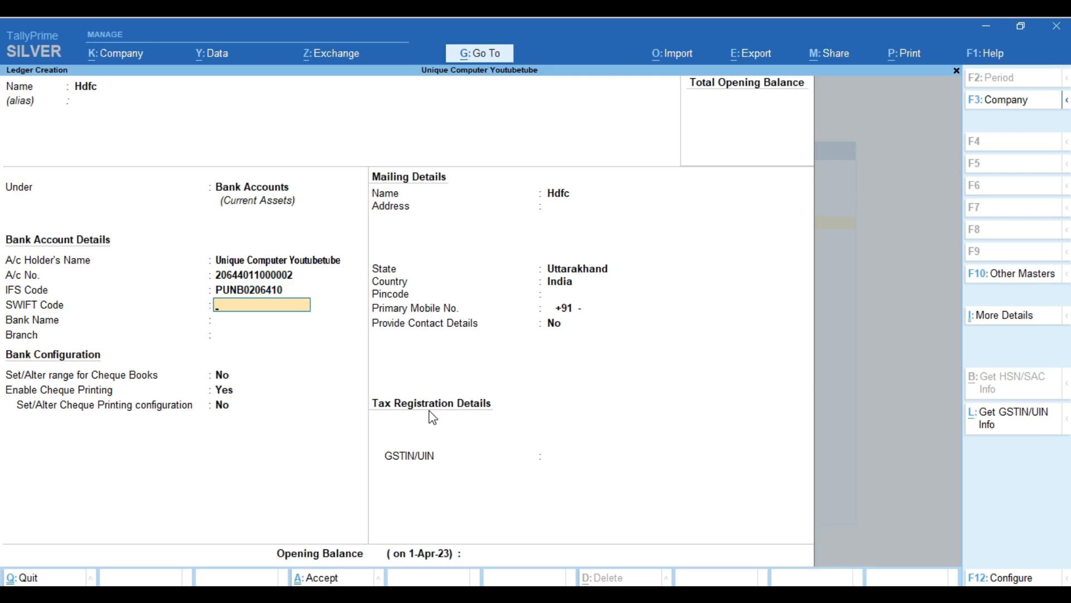
pyautogui.press('Return')
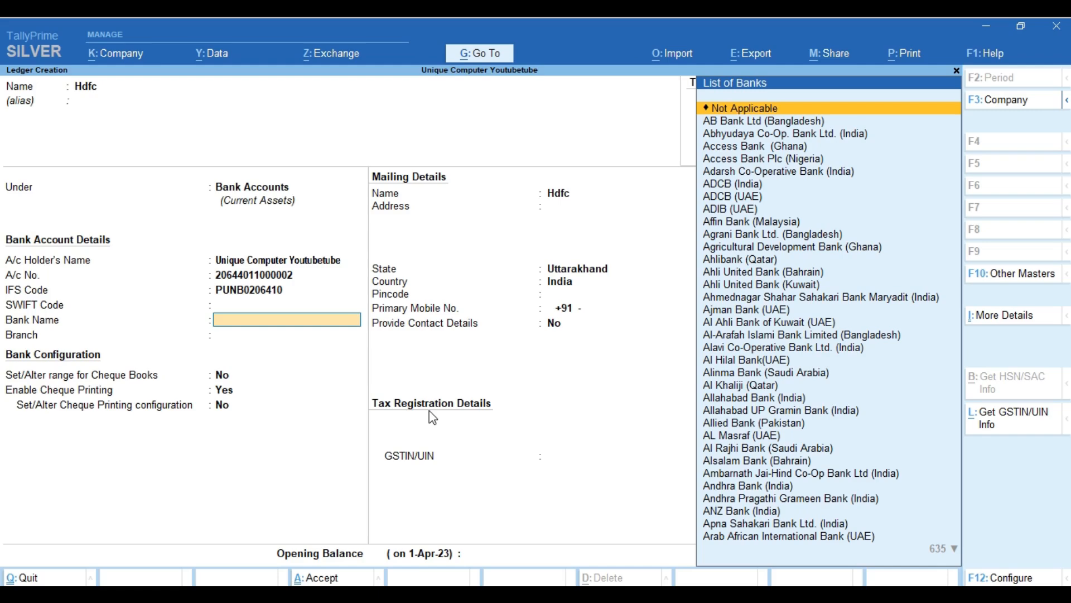
pyautogui.write('Hdf')
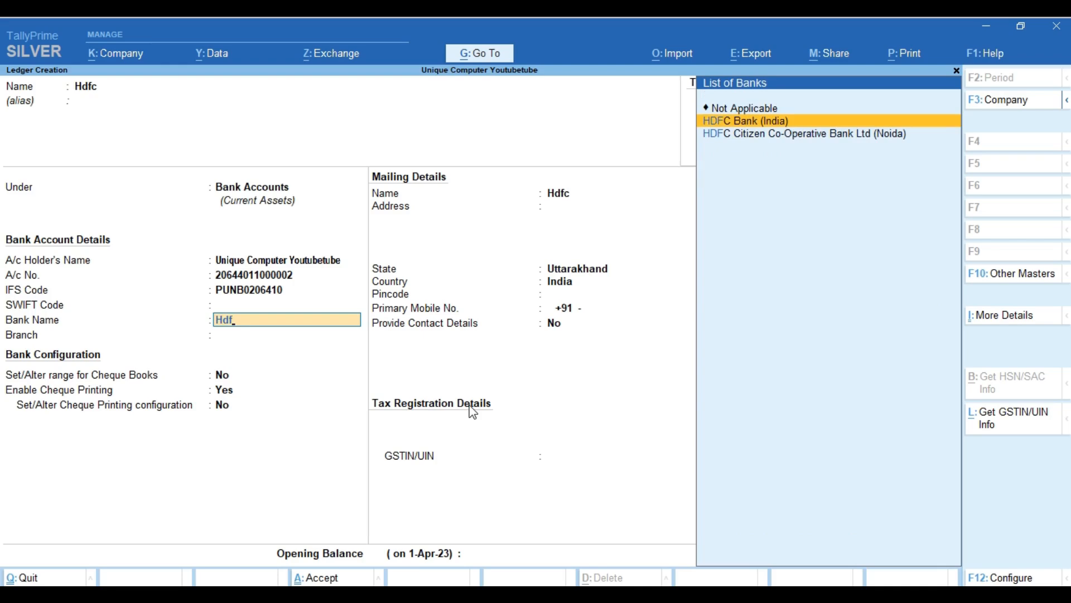
pyautogui.press('Return')
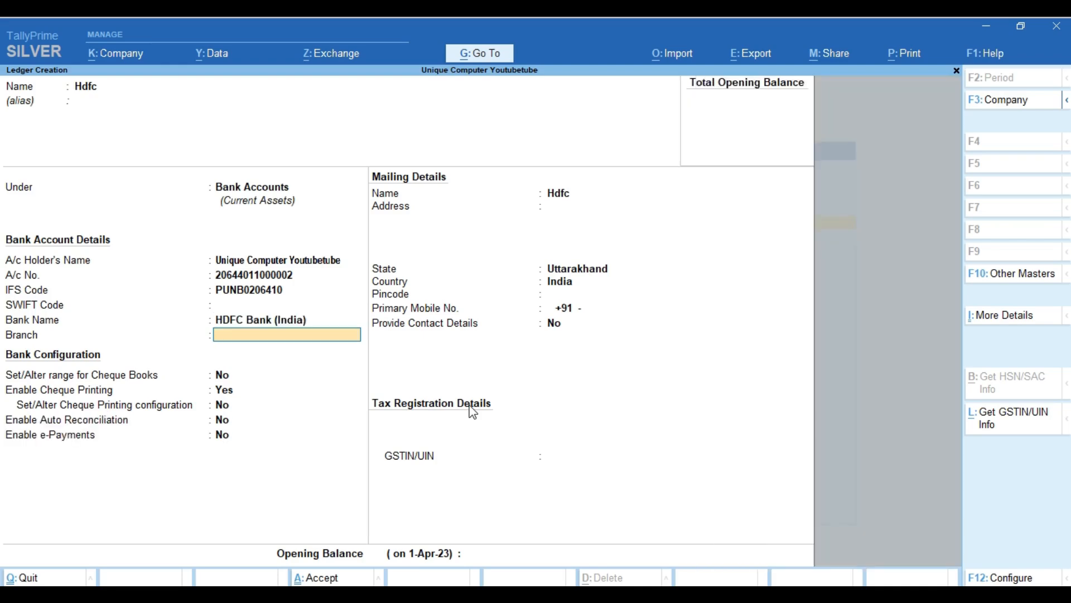
pyautogui.write('Roorkee')
pyautogui.press('Return')
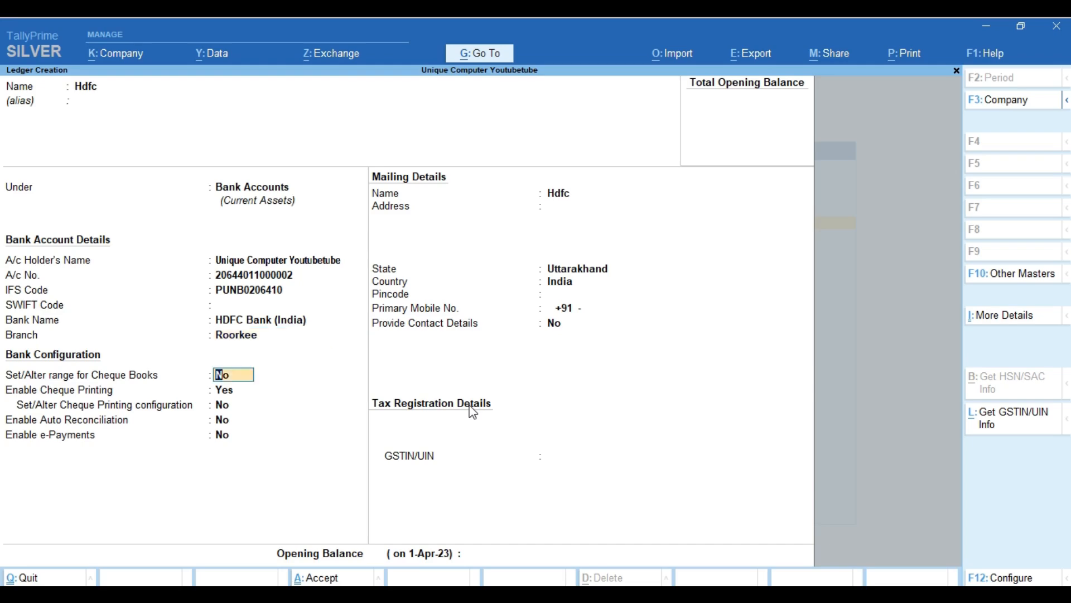
pyautogui.press('Return')
pyautogui.press('Up')
# Enable a cheque book range starting at cheque 251023 with 50 cheques.
pyautogui.write('y')
pyautogui.press('Return')
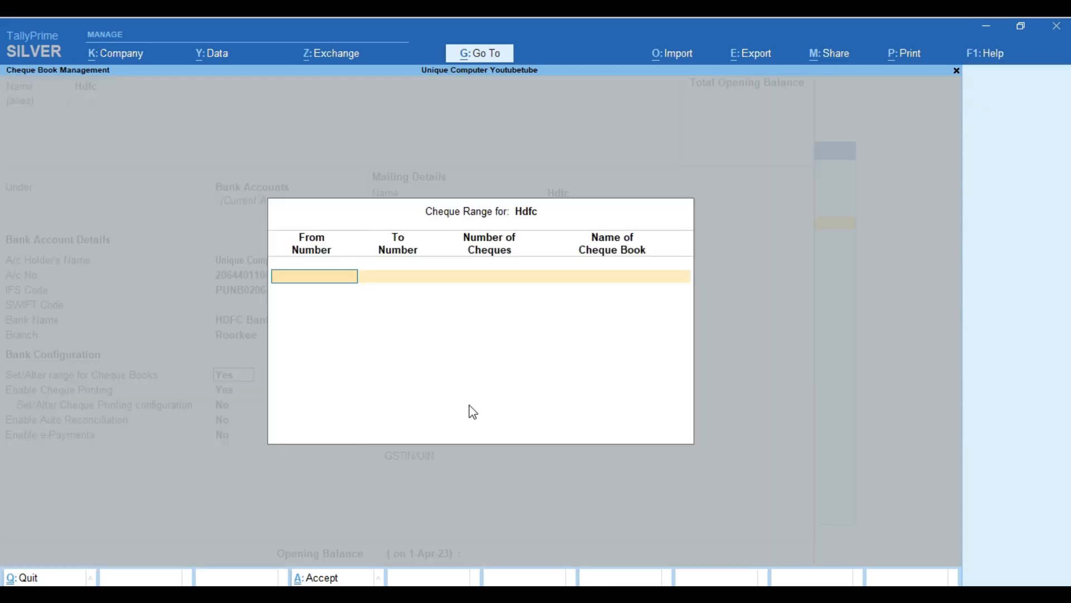
pyautogui.write('251023')
pyautogui.press('Return')
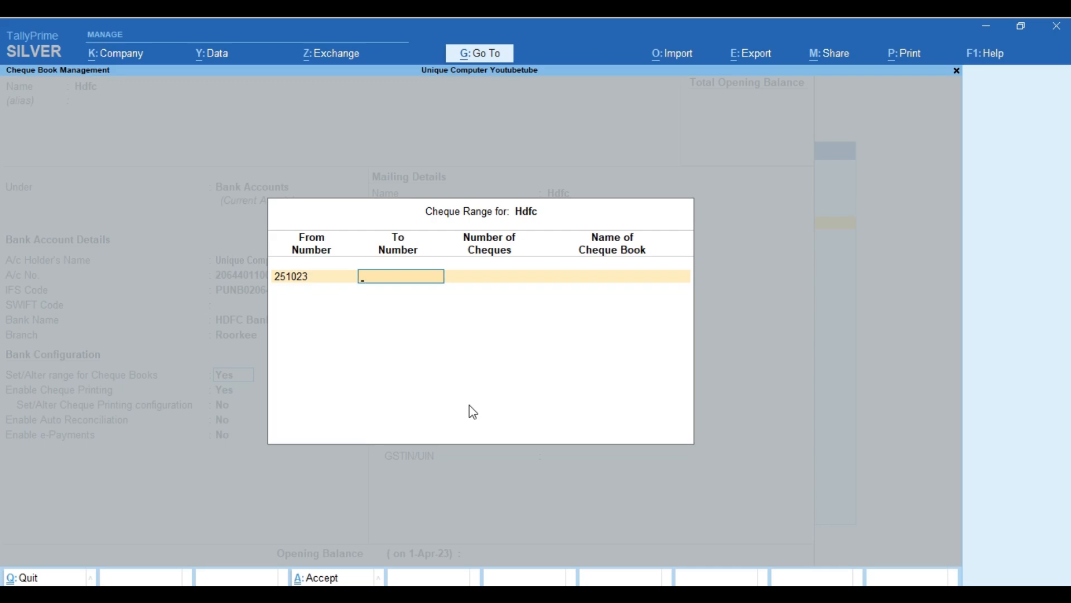
pyautogui.press('Return')
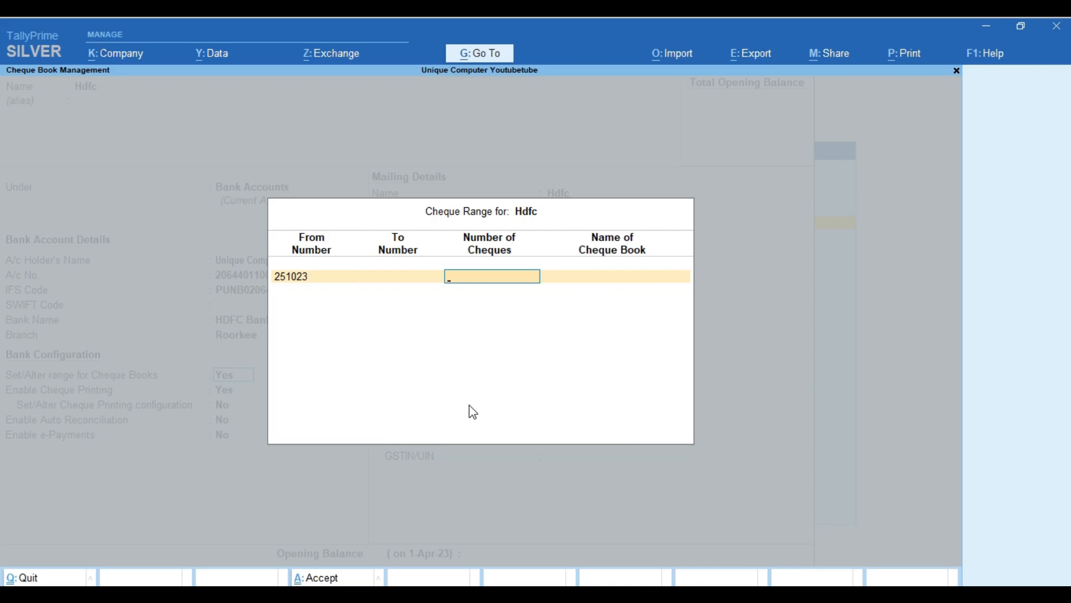
pyautogui.write('50')
pyautogui.press('Return')
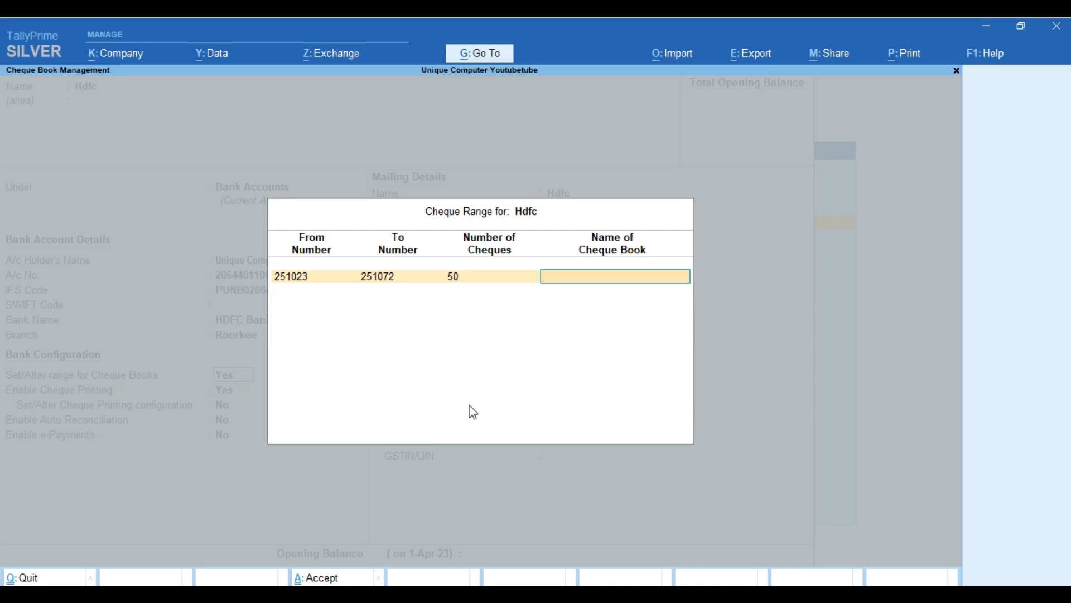
# Try 100 and 10 cheques, settle on 50 ending at 251072, and name the book Unique Computers.
pyautogui.press('BackSpace')
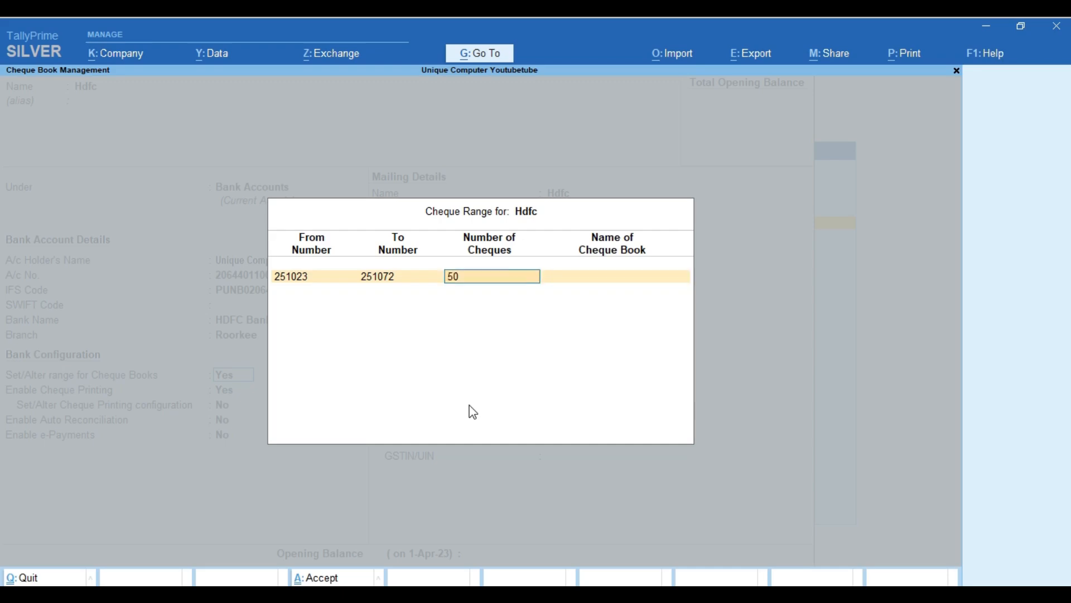
pyautogui.write('100')
pyautogui.press('Return')
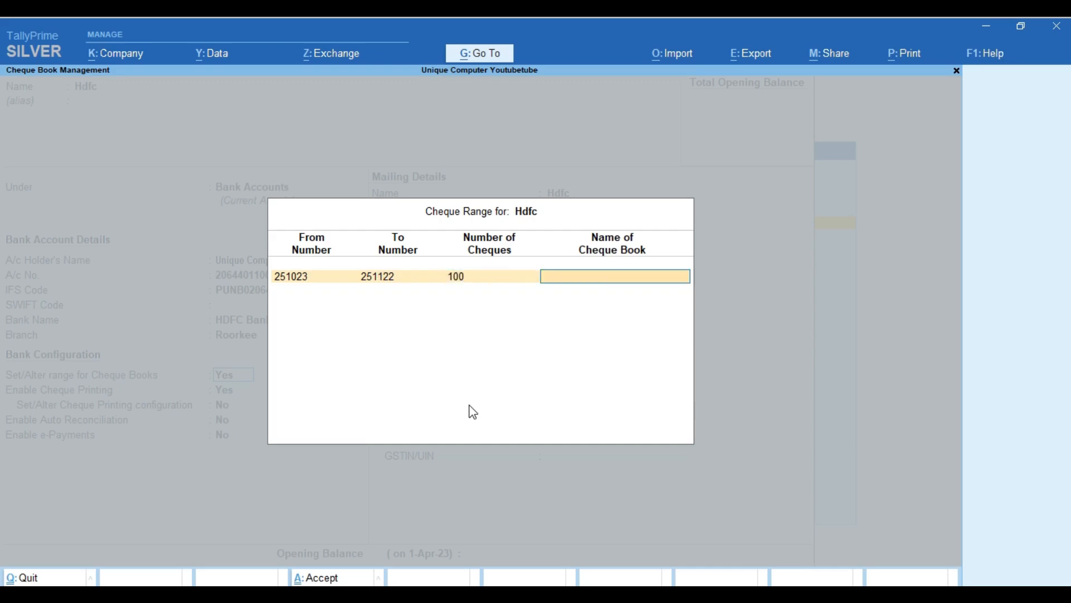
pyautogui.press('BackSpace')
pyautogui.write('10')
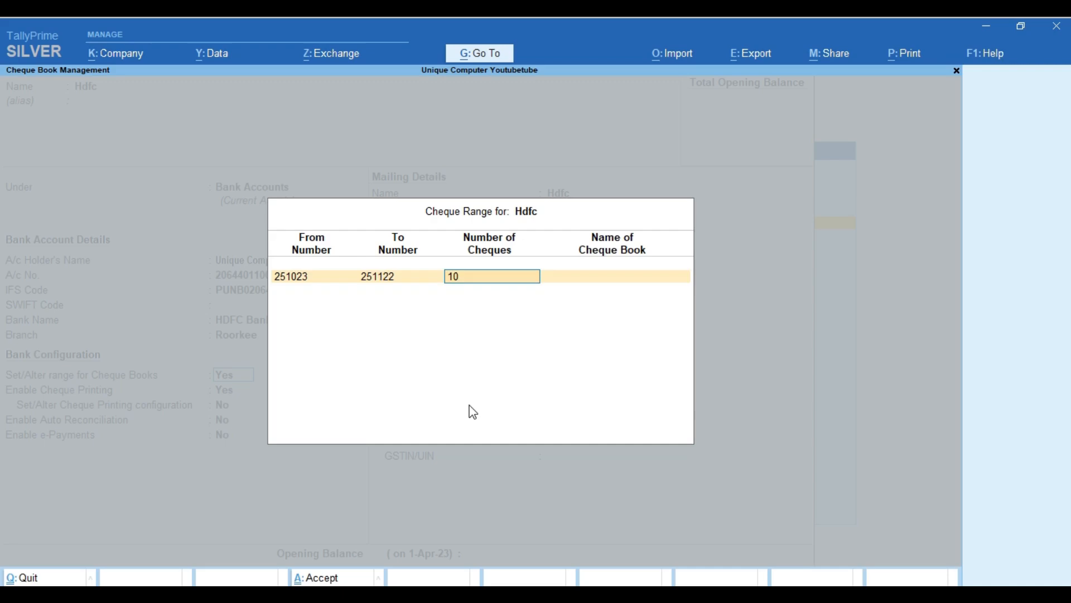
pyautogui.press('Return')
pyautogui.press('BackSpace')
pyautogui.press('BackSpace')
pyautogui.write('50')
pyautogui.press('Return')
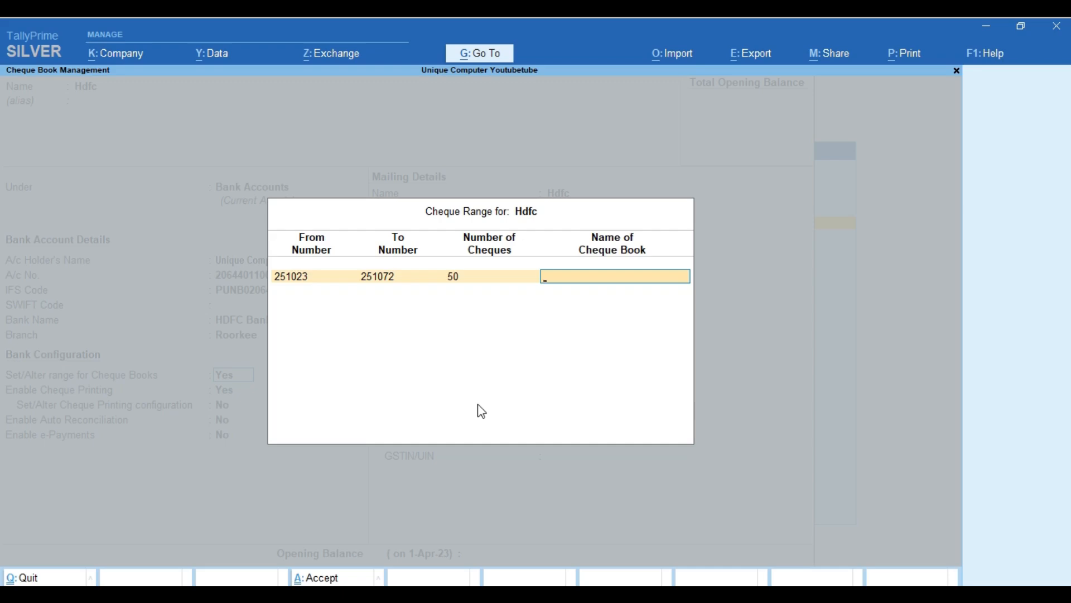
pyautogui.write('Unique Computers')
pyautogui.press('Return')
pyautogui.press('Return')
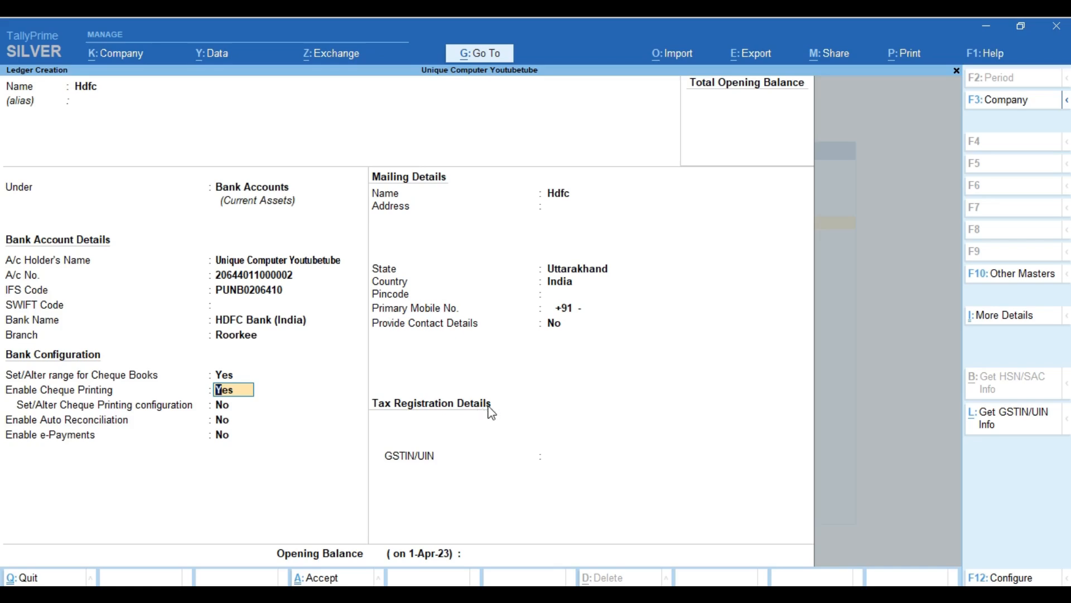
# Turn on cheque printing configuration for the Hdfc ledger.
pyautogui.press('Return')
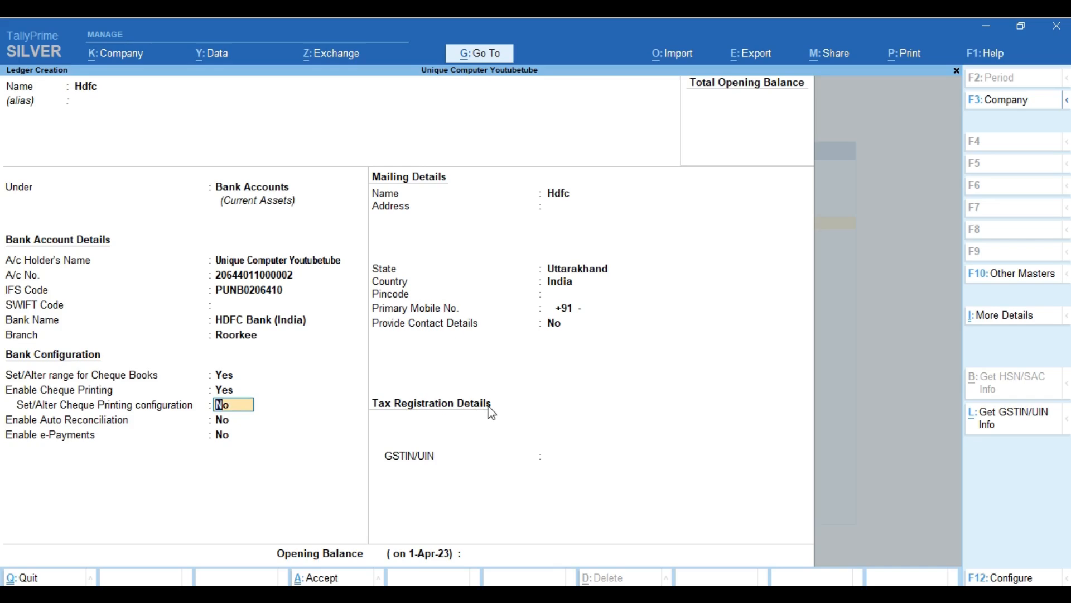
pyautogui.write('y')
pyautogui.press('Return')
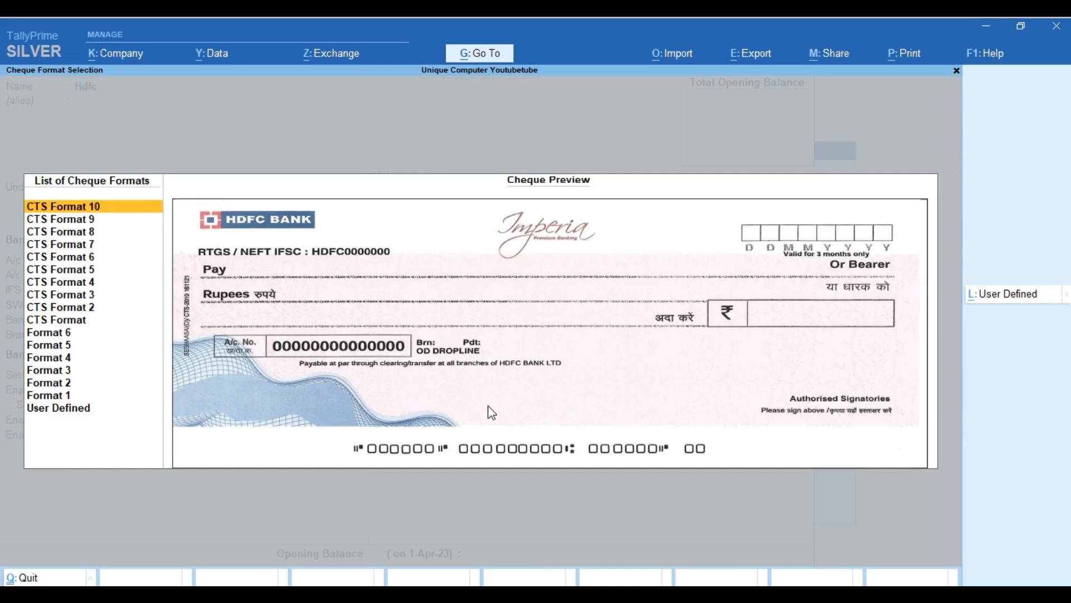
# Compare the CTS and standard cheque formats and choose CTS Format 6.
pyautogui.press('Down')
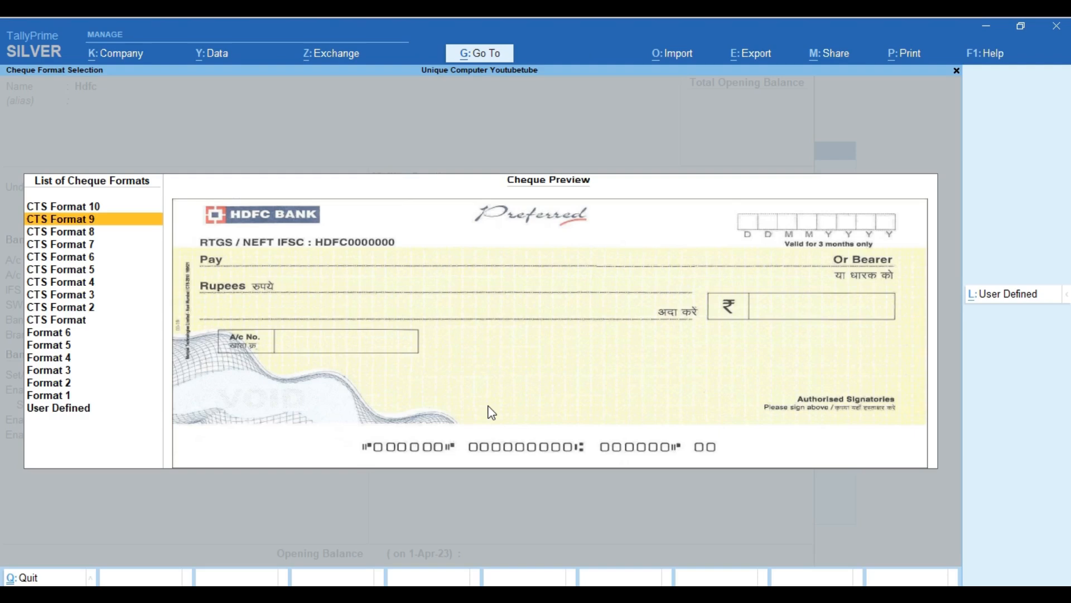
pyautogui.press('Up')
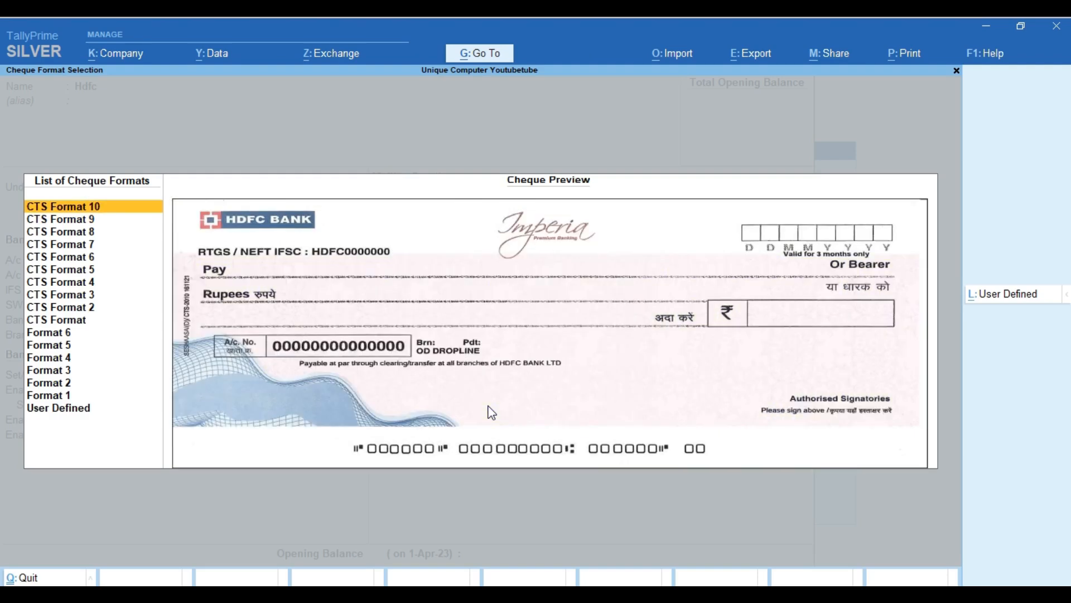
pyautogui.press('Down')
pyautogui.press('Down')
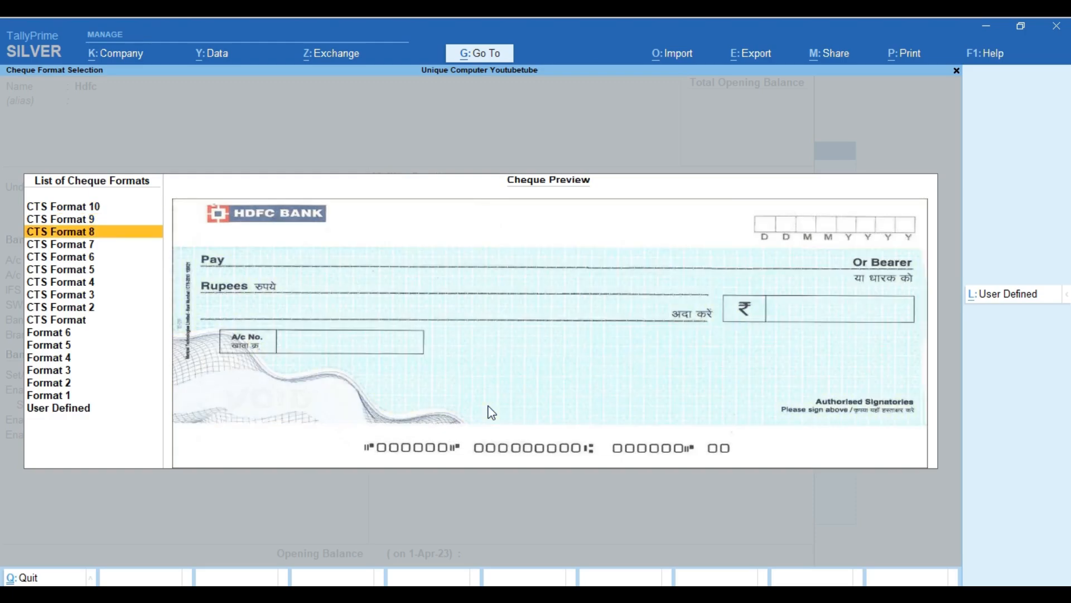
pyautogui.press('Down')
pyautogui.press('Down')
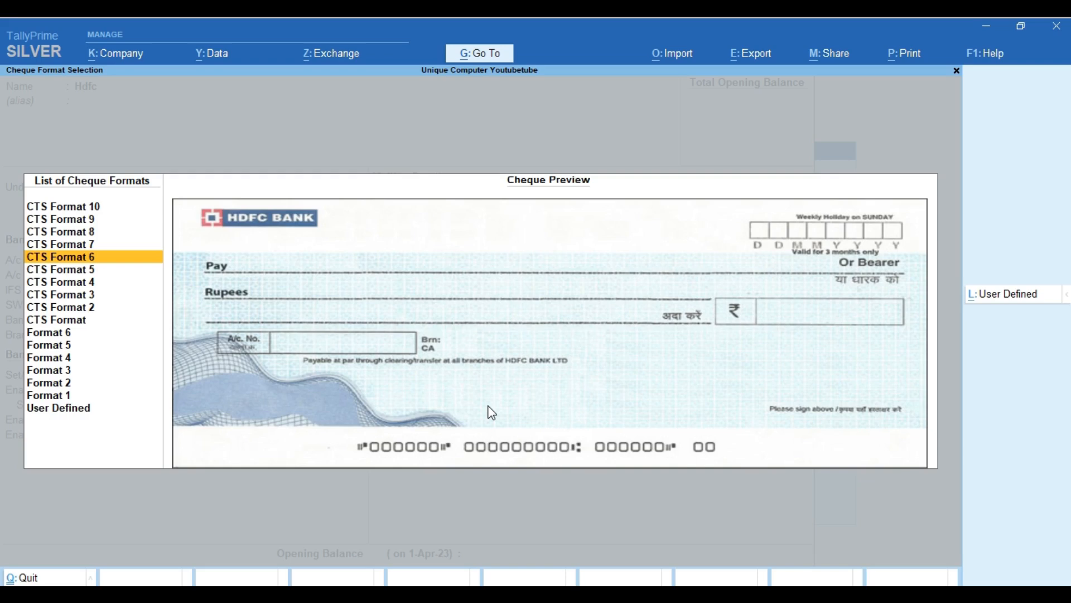
pyautogui.press('Down')
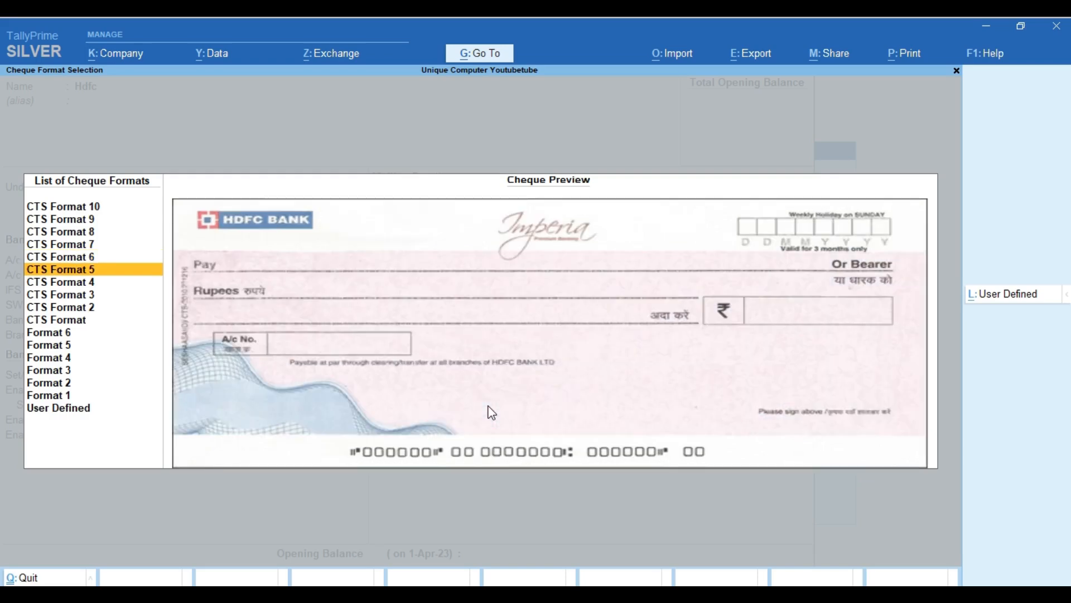
pyautogui.press('Down')
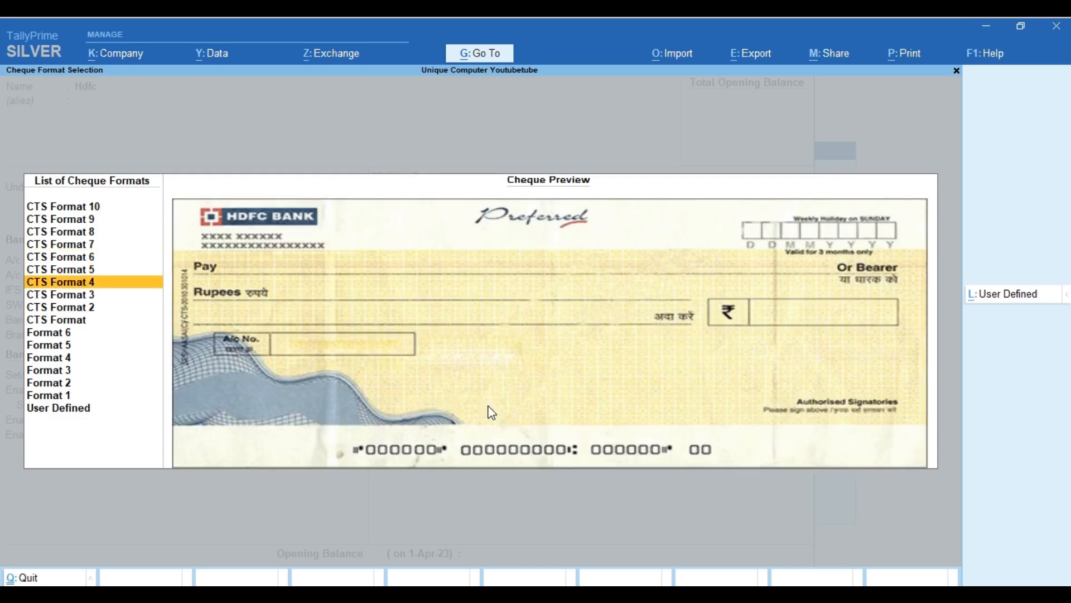
pyautogui.press('Down')
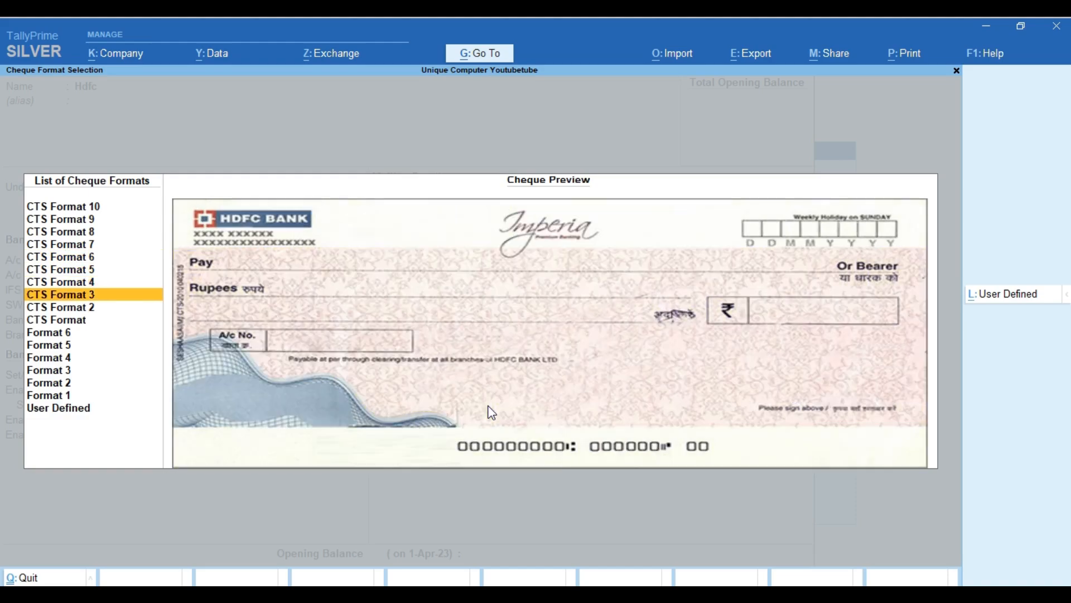
pyautogui.press('Down')
pyautogui.press('Down')
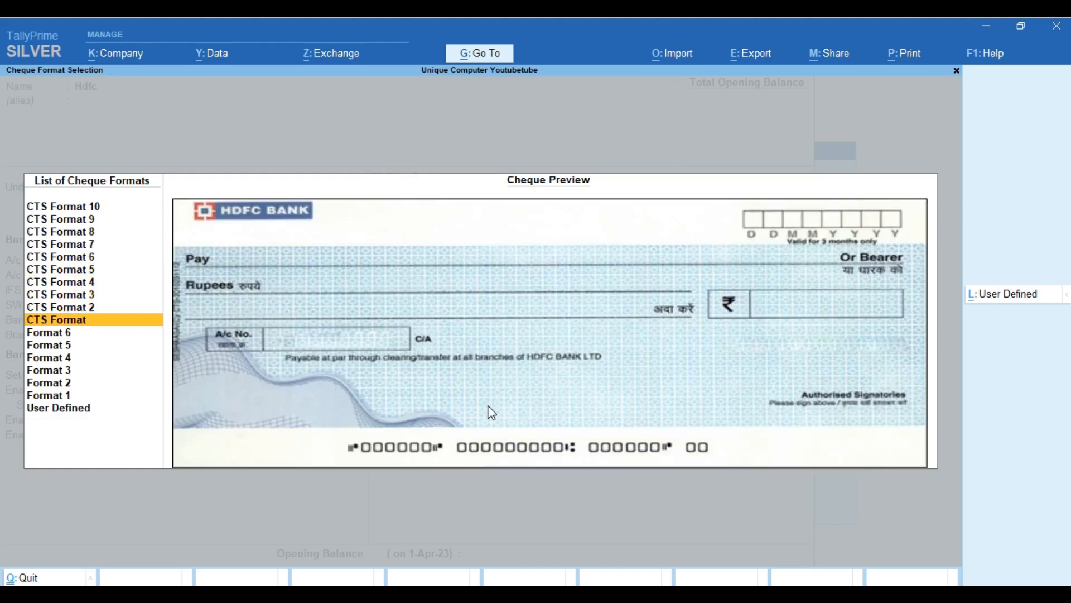
pyautogui.press('Down')
pyautogui.press('Down')
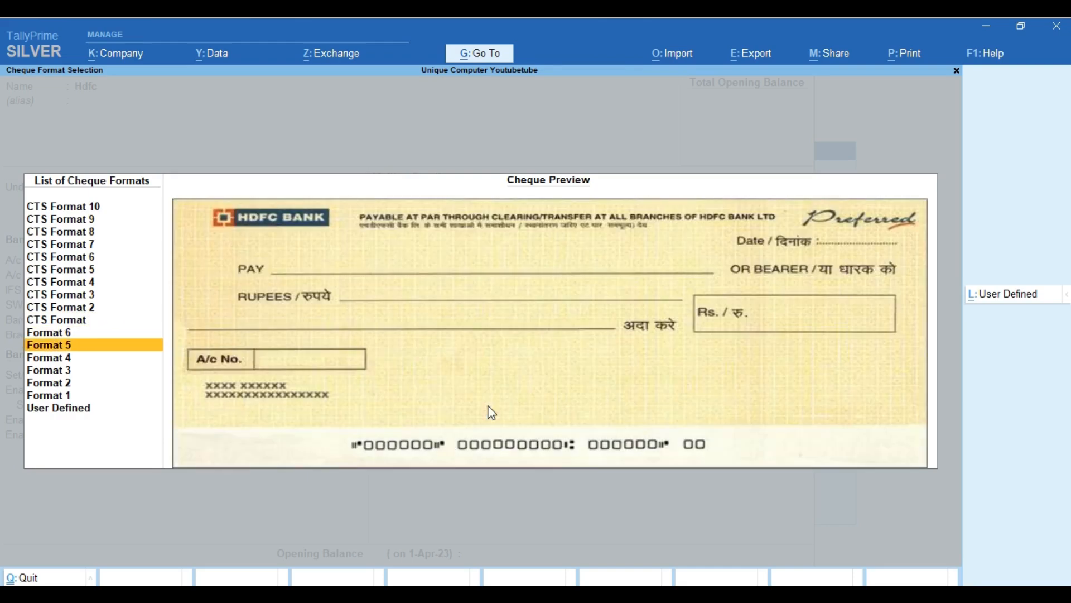
pyautogui.press('Down')
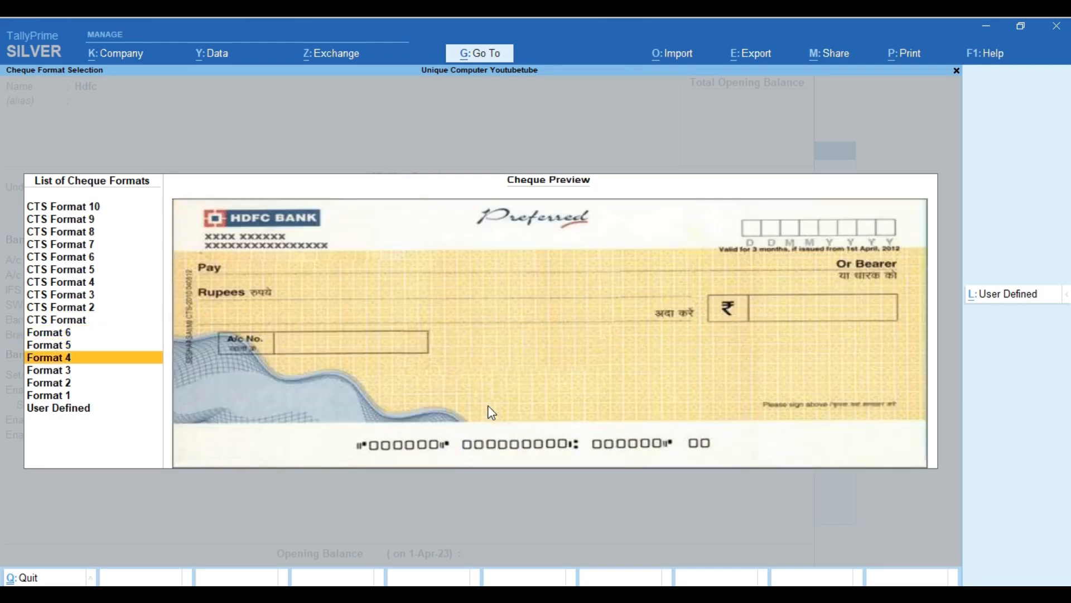
pyautogui.press('Down')
pyautogui.press('Down')
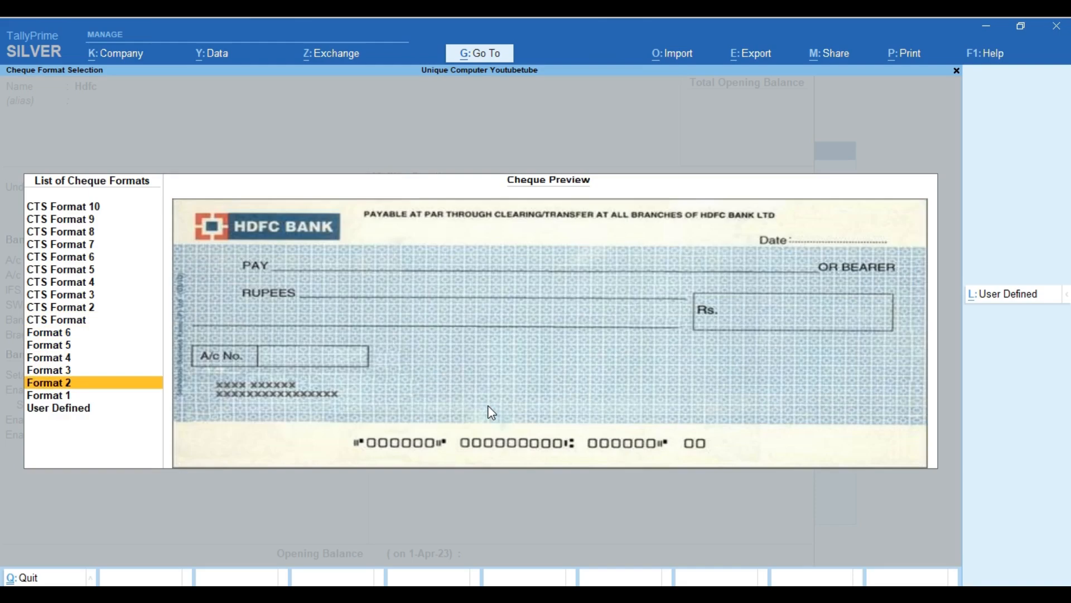
pyautogui.press('Down')
pyautogui.press('Up')
pyautogui.press('Up')
pyautogui.press('Up')
pyautogui.press('Up')
pyautogui.press('Up')
pyautogui.press('Up')
pyautogui.press('Up')
pyautogui.press('Up')
pyautogui.press('Up')
pyautogui.press('Up')
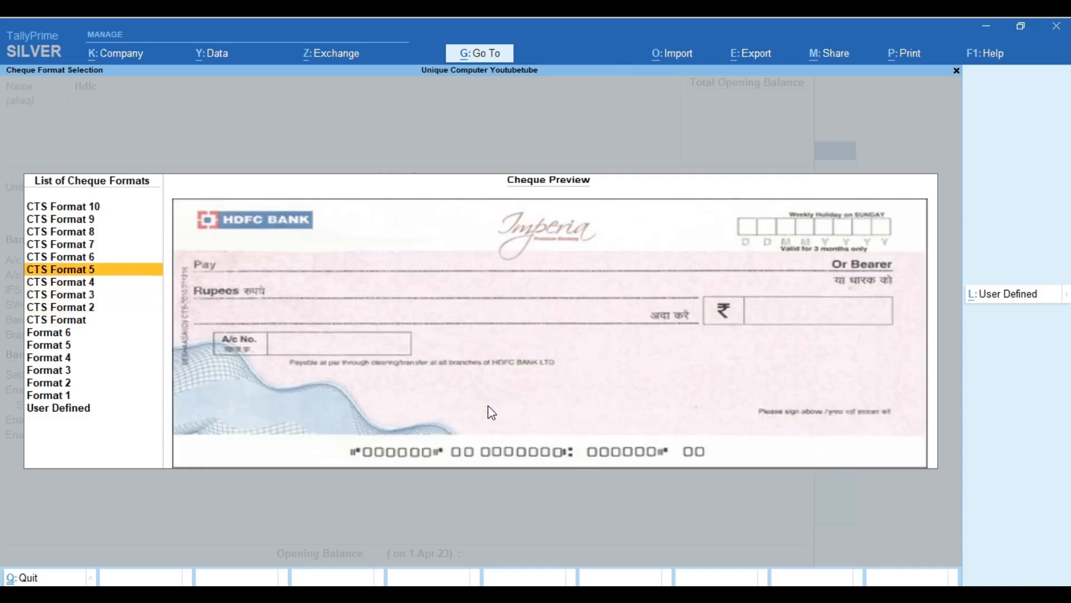
pyautogui.press('Up')
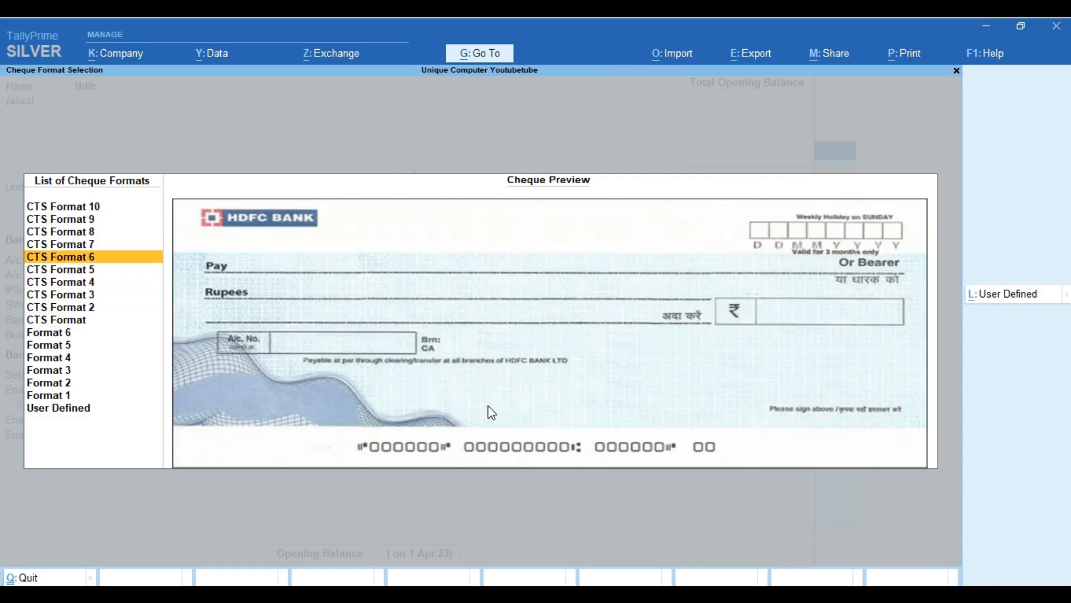
pyautogui.press('Return')
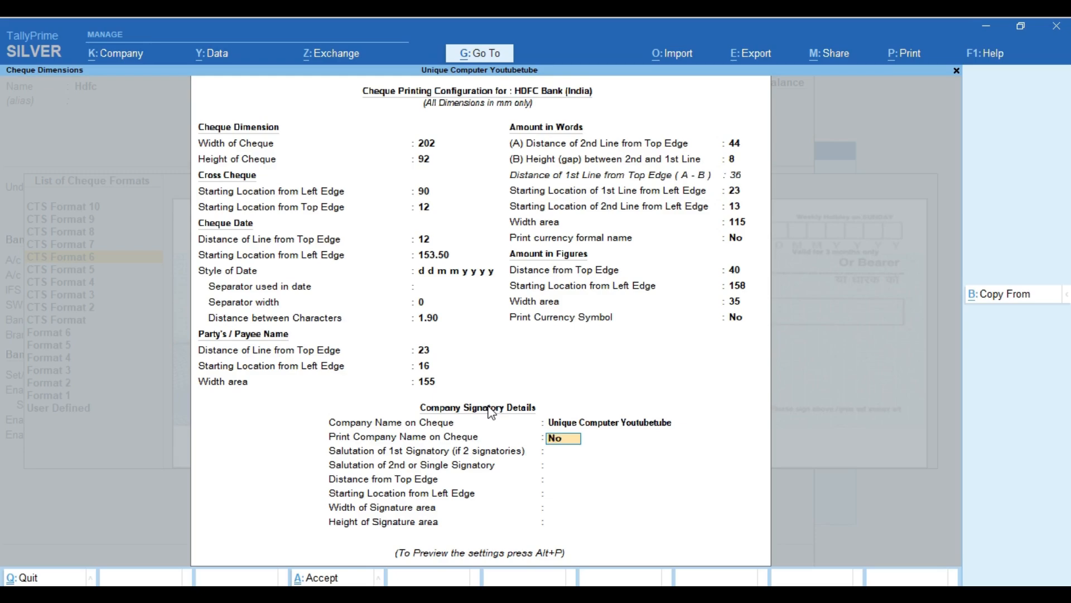
# Print the company name on cheques, enter the first signatory's name, and open sample cheque printing.
pyautogui.write('y')
pyautogui.press('Return')
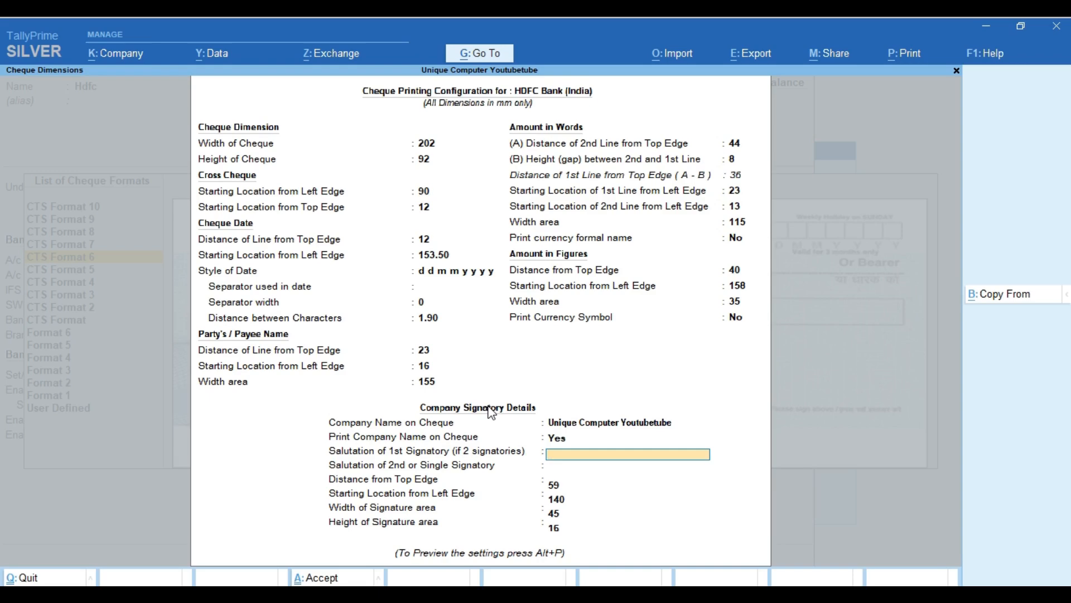
pyautogui.press('Return')
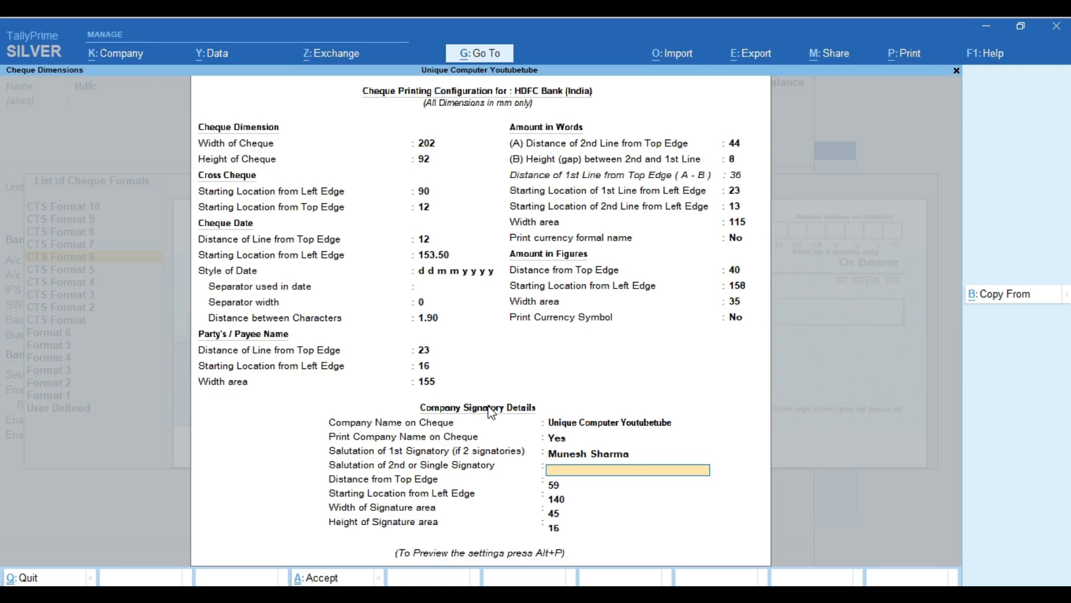
pyautogui.press('Return')
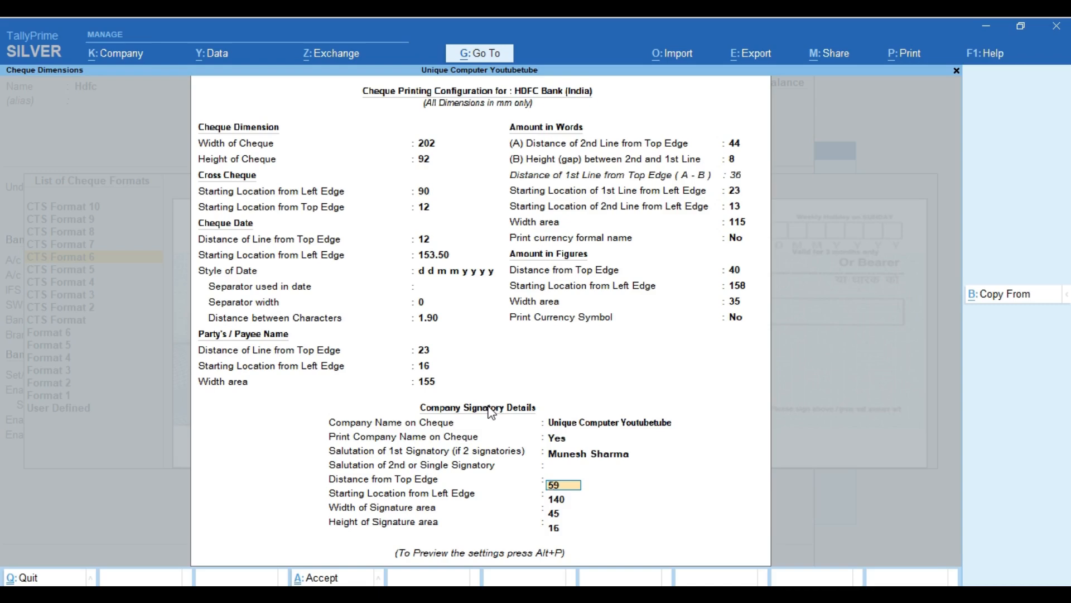
pyautogui.press('Return')
pyautogui.press('Return')
pyautogui.press('Return')
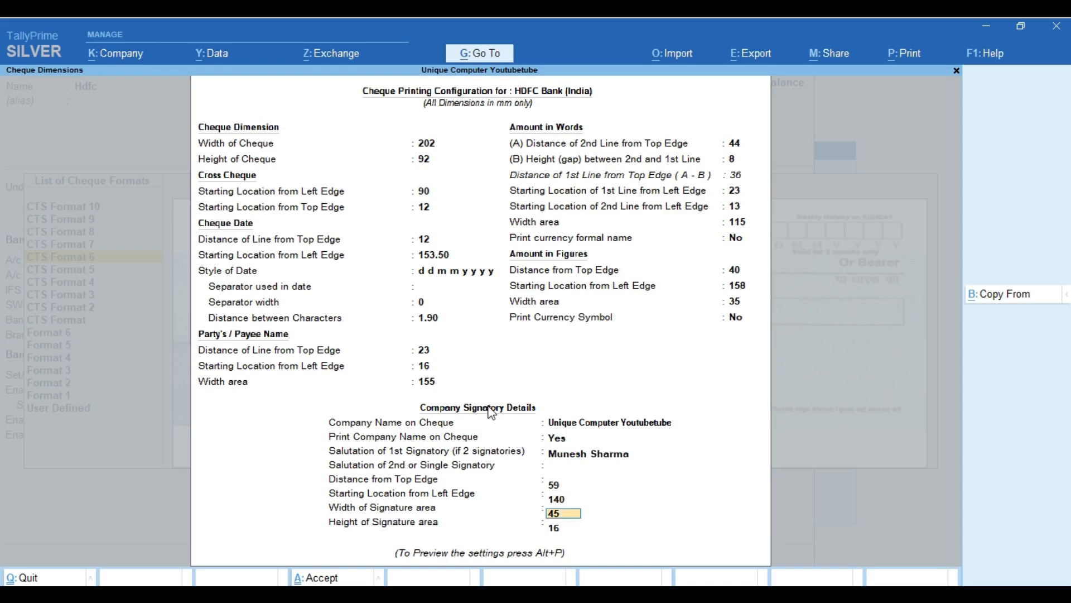
pyautogui.hotkey('alt', 'p')
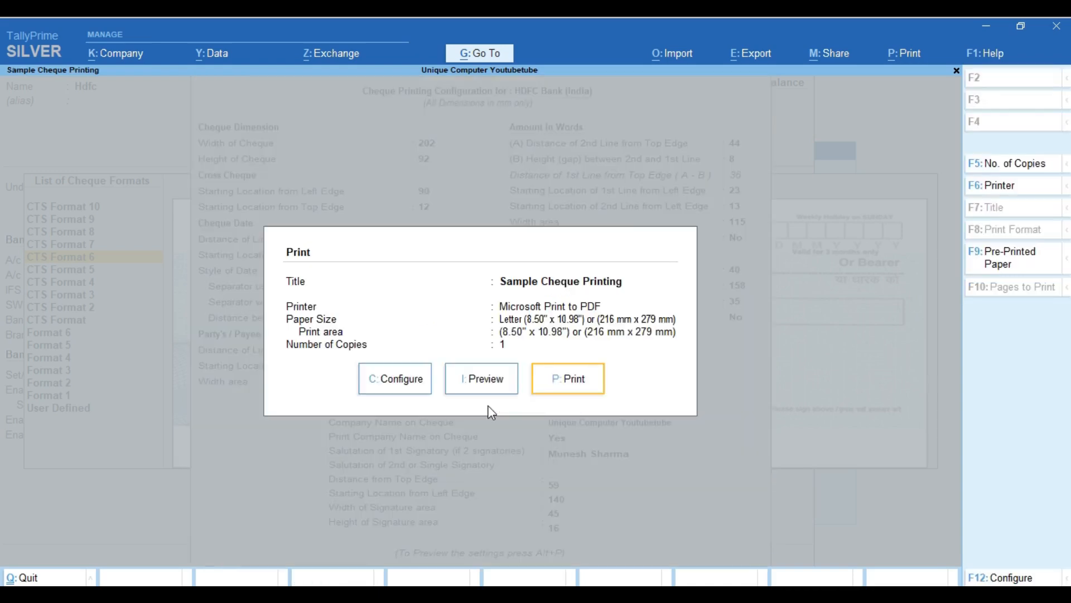
# Preview the sample cheque, zoom it to full width, then close the preview.
pyautogui.press('Left')
pyautogui.press('Return')
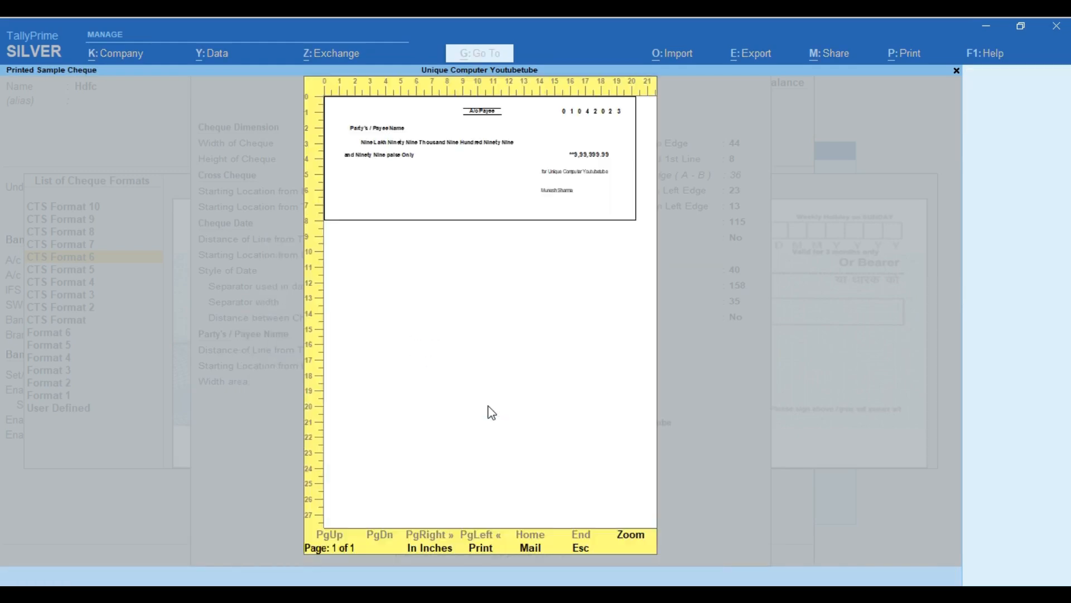
pyautogui.click(632, 536)
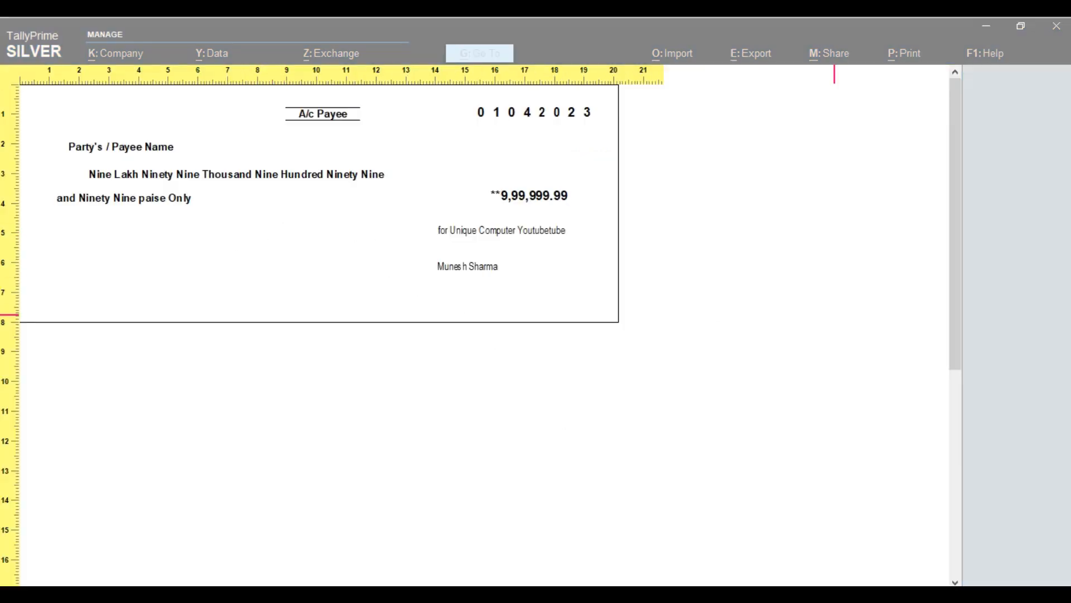
pyautogui.scroll(-1, 937, 315)
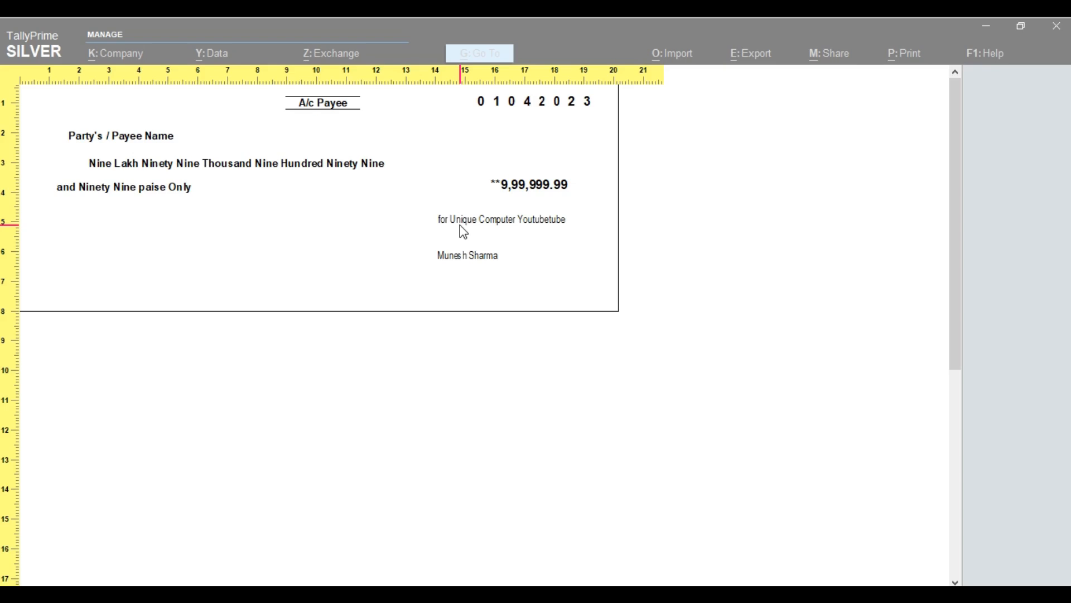
pyautogui.press('Escape')
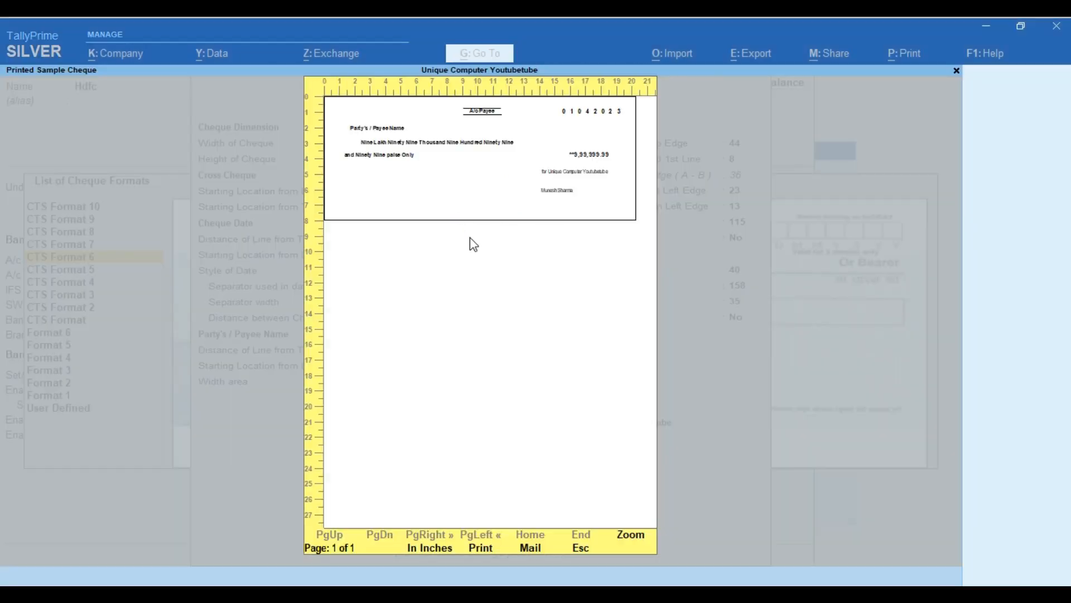
pyautogui.press('Escape')
pyautogui.press('Escape')
pyautogui.press('Escape')
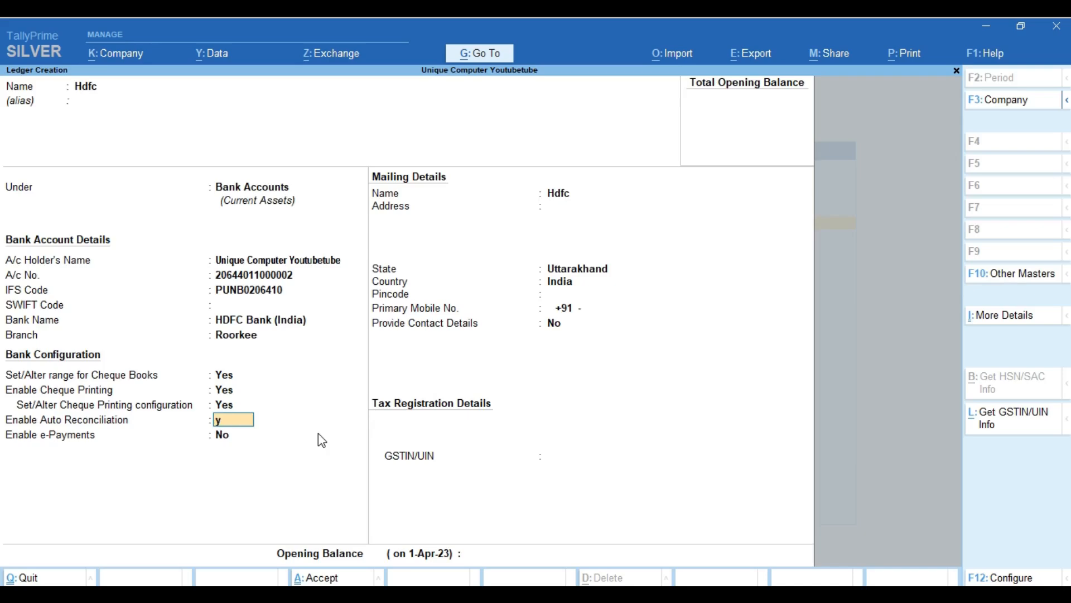
# Enable auto reconciliation for the Hdfc ledger and preview a sample cheque print.
pyautogui.press('y')
pyautogui.press('BackSpace')
pyautogui.press('BackSpace')
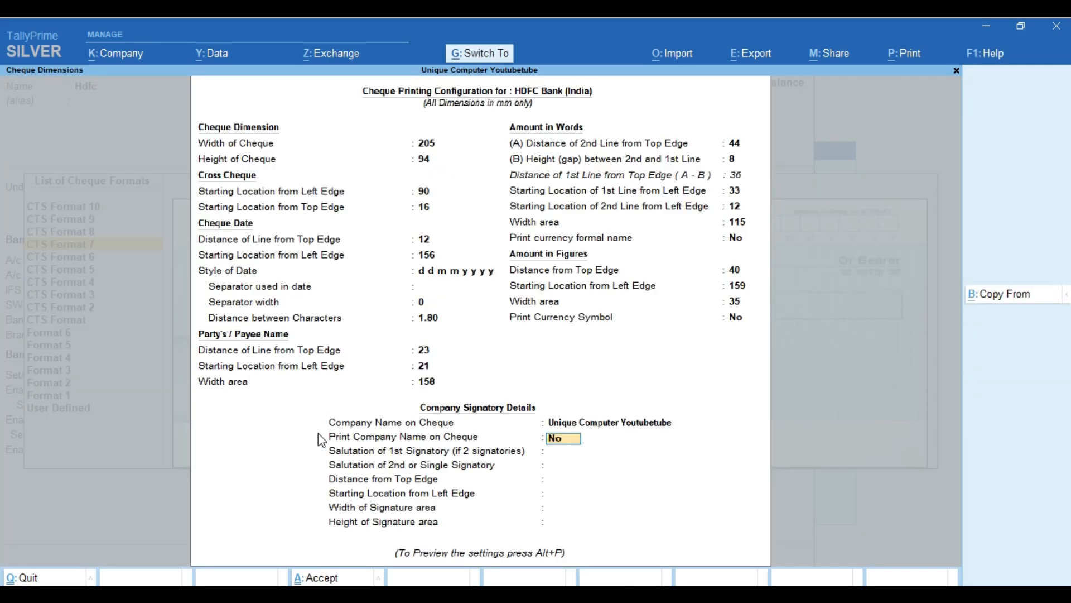
pyautogui.hotkey('alt', 'p')
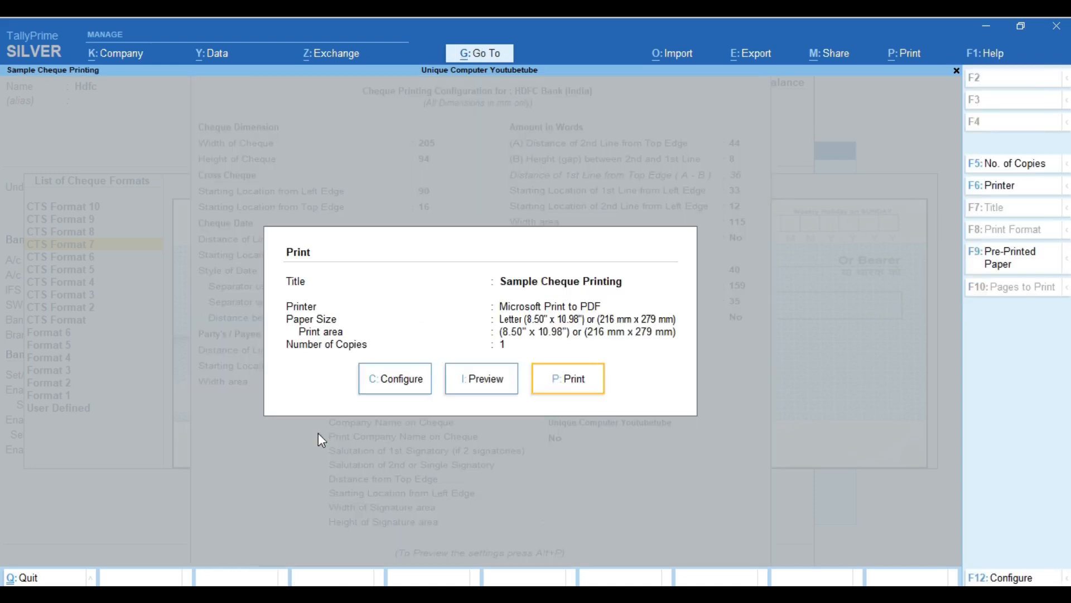
pyautogui.click(485, 387)
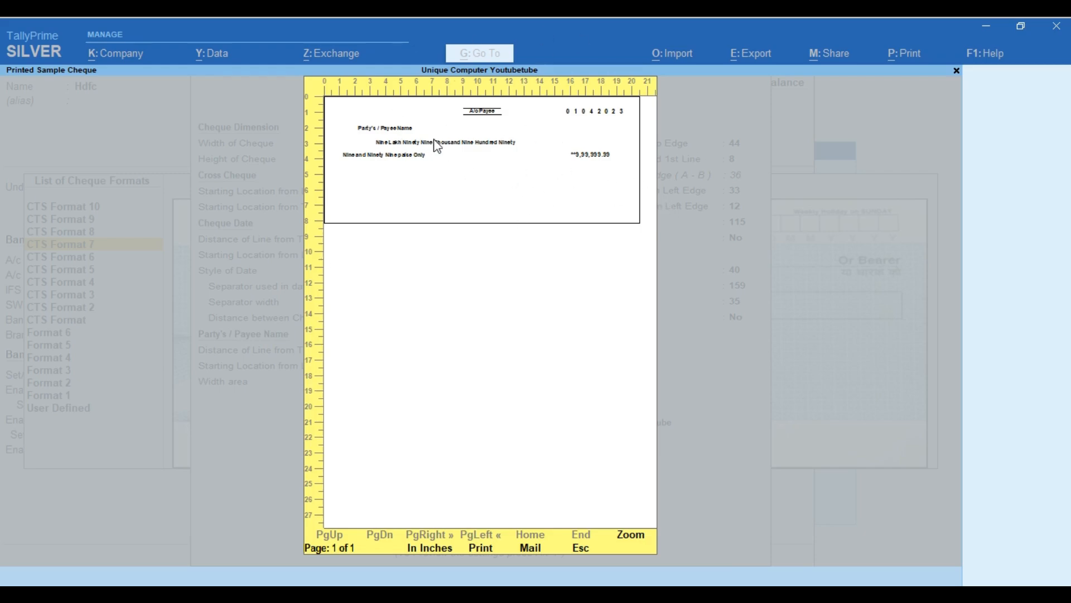
pyautogui.press('Escape')
pyautogui.press('Escape')
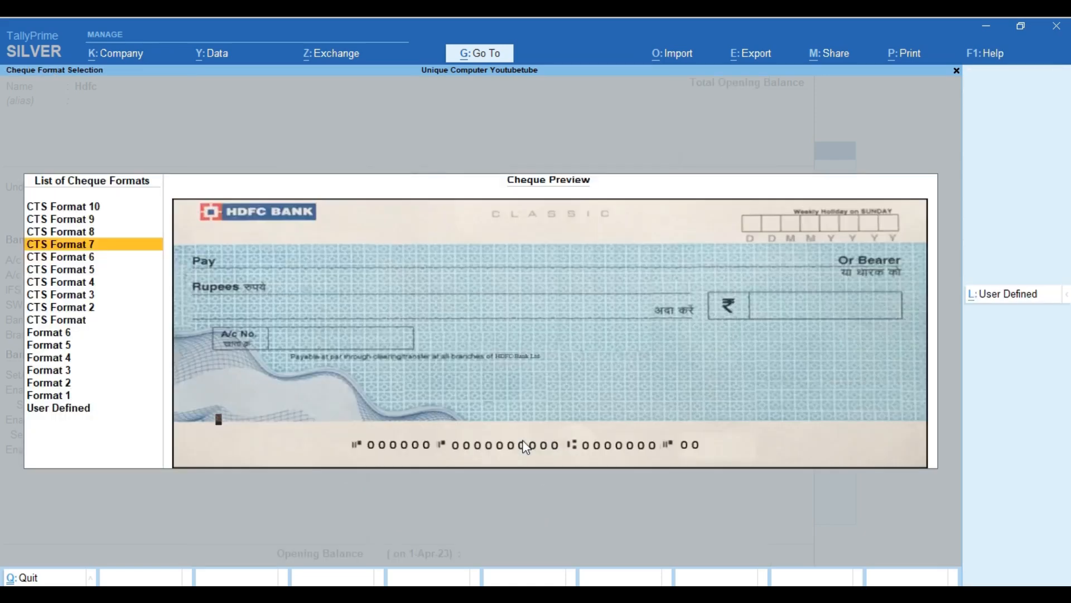
pyautogui.press('Escape')
# Save the Hdfc bank ledger with Ctrl+A and close the blank new ledger form.
pyautogui.press('Return')
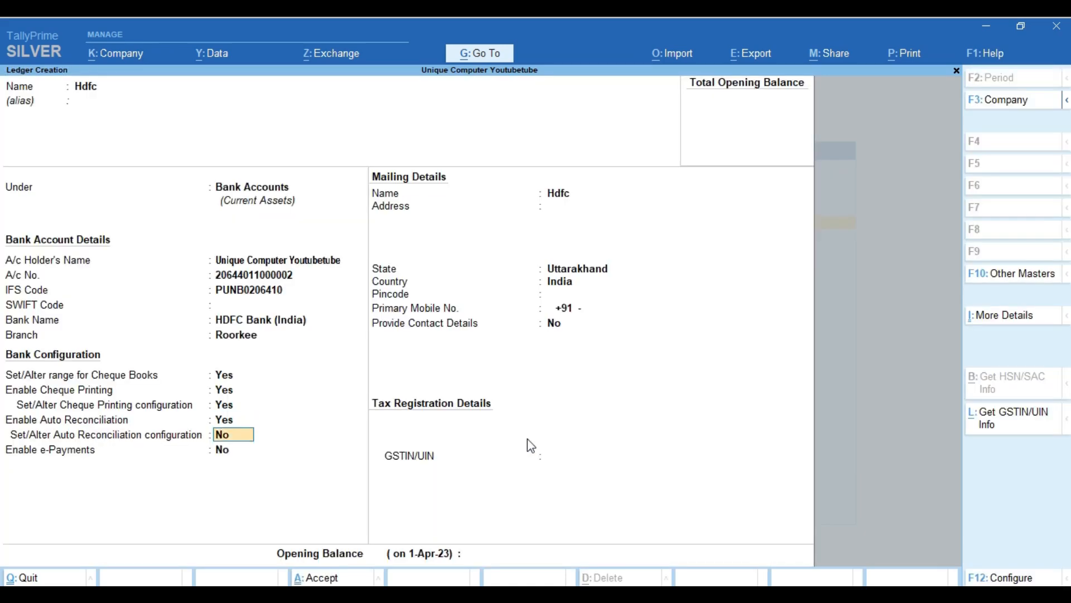
pyautogui.press('Return')
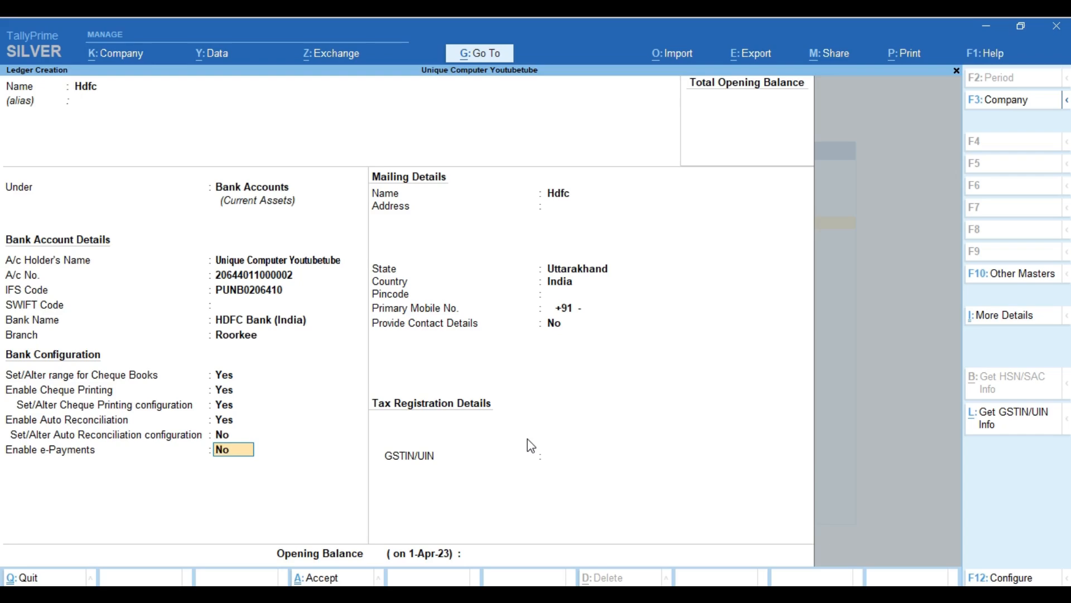
pyautogui.press('Return')
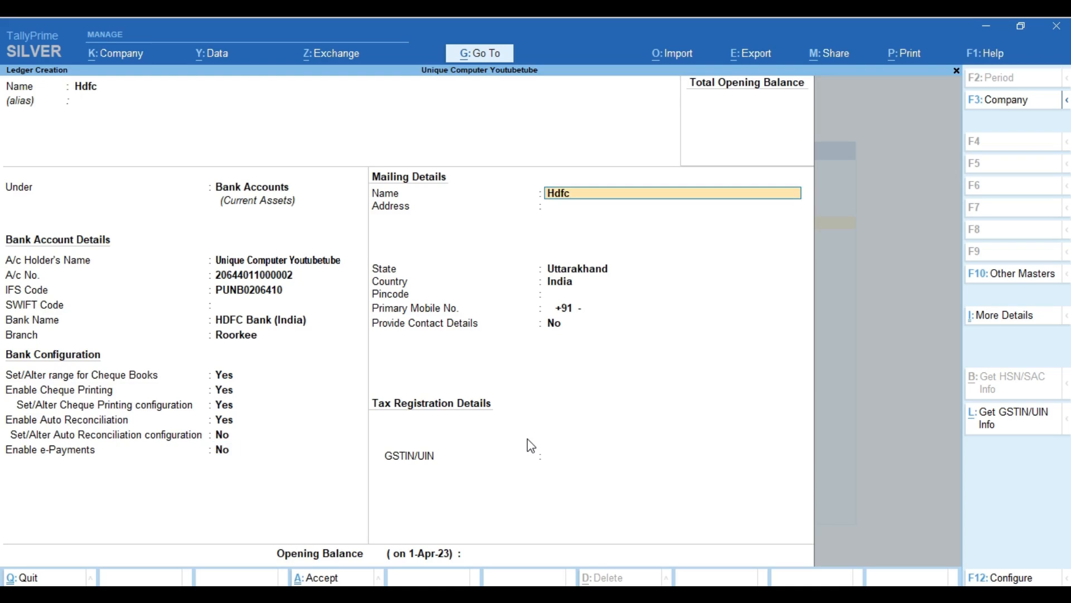
pyautogui.press('ctrl')
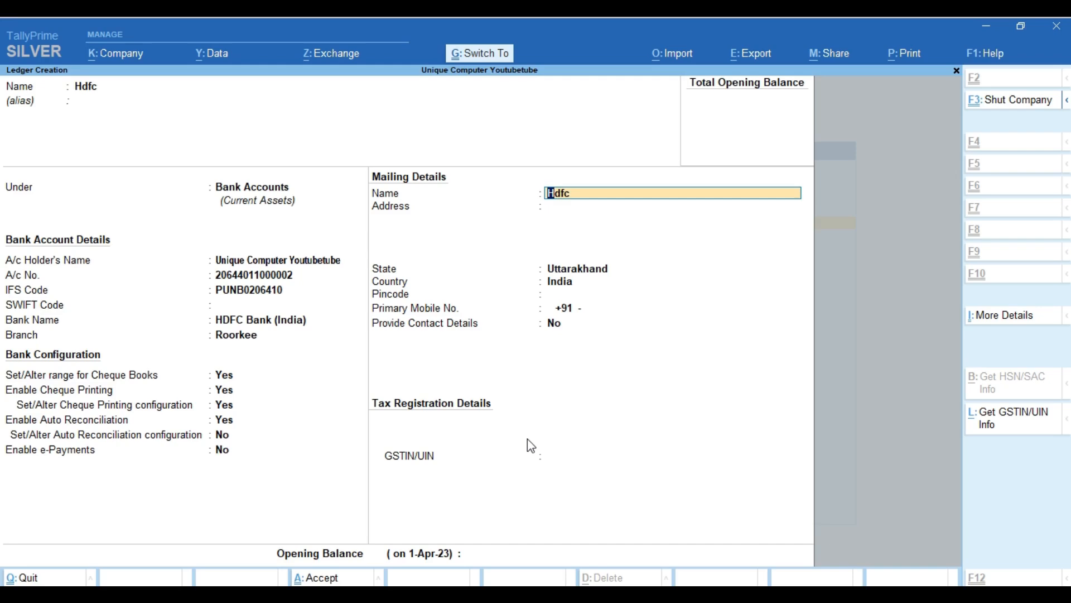
pyautogui.hotkey('ctrl', 'a')
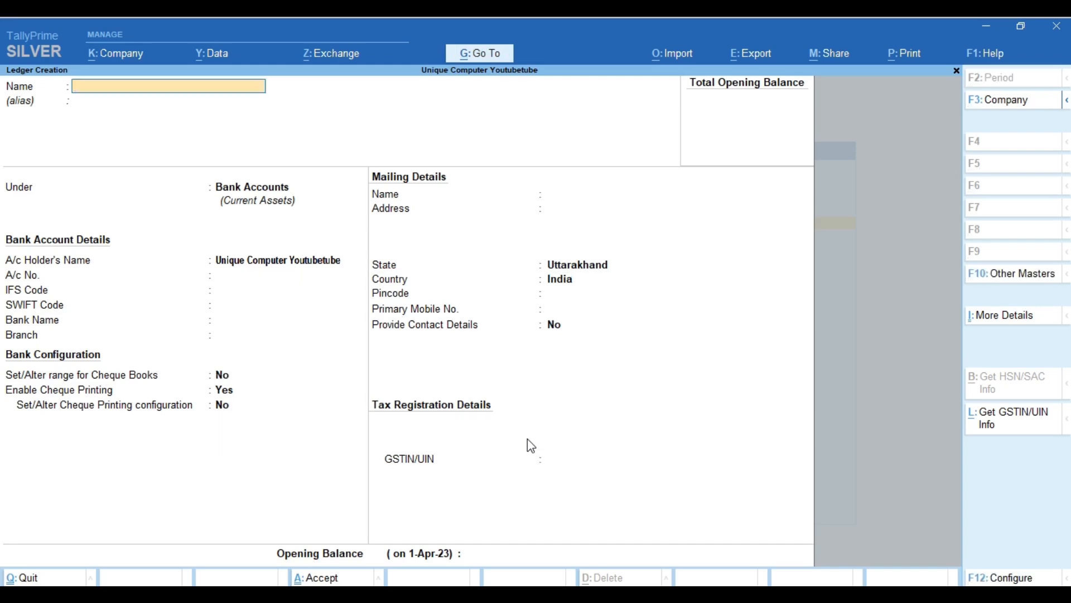
pyautogui.press('Escape')
pyautogui.press('y')
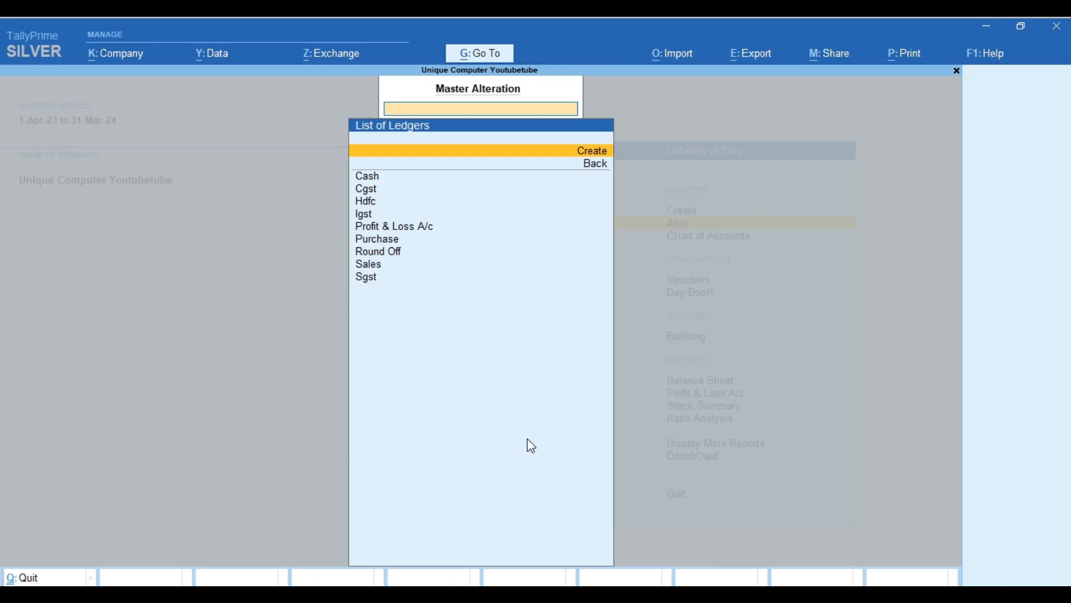
pyautogui.press('Down')
pyautogui.press('Down')
pyautogui.press('Down')
pyautogui.press('Up')
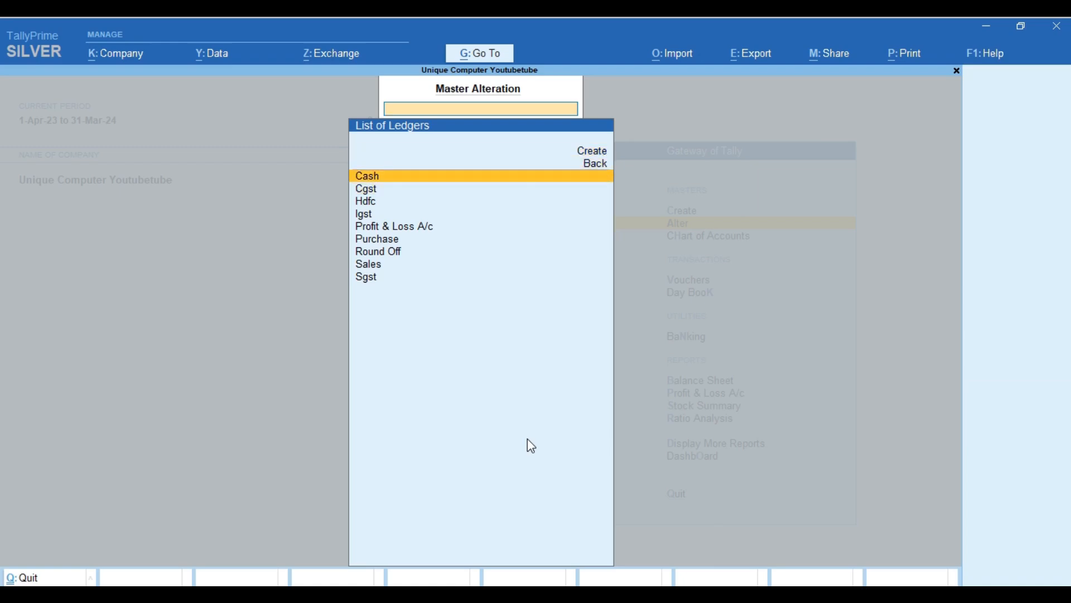
pyautogui.press('Down')
pyautogui.press('Down')
pyautogui.press('Down')
pyautogui.press('Down')
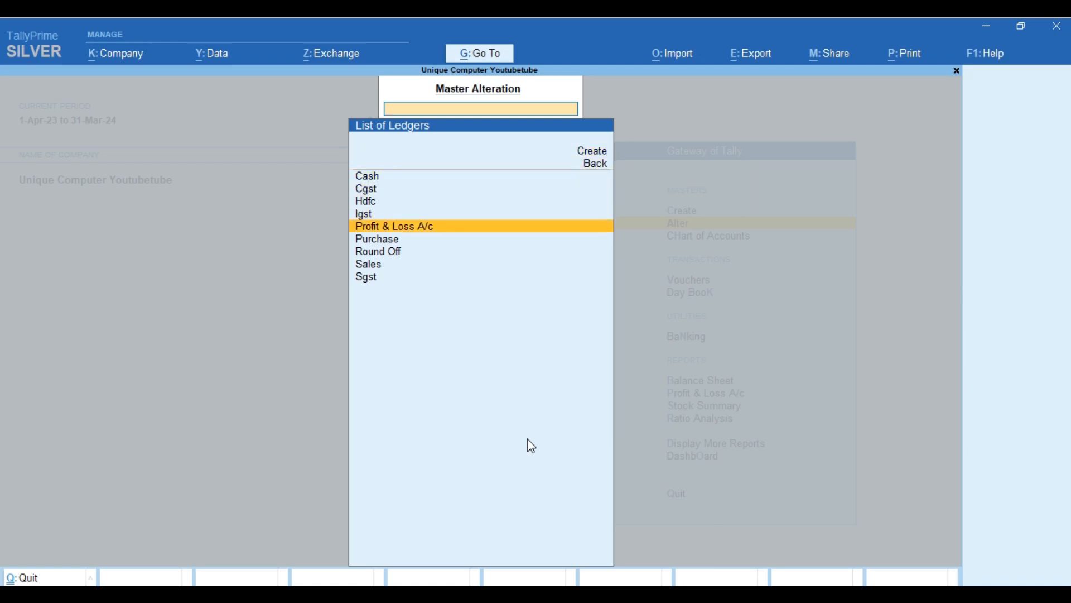
pyautogui.press('Up')
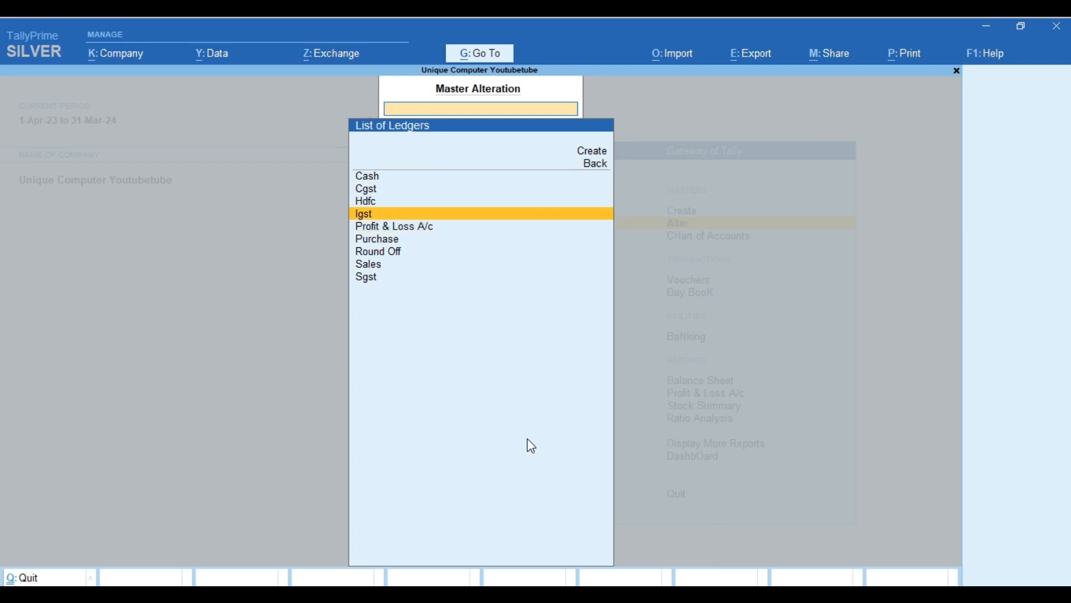
pyautogui.press('Up')
pyautogui.press('Up')
pyautogui.press('Down')
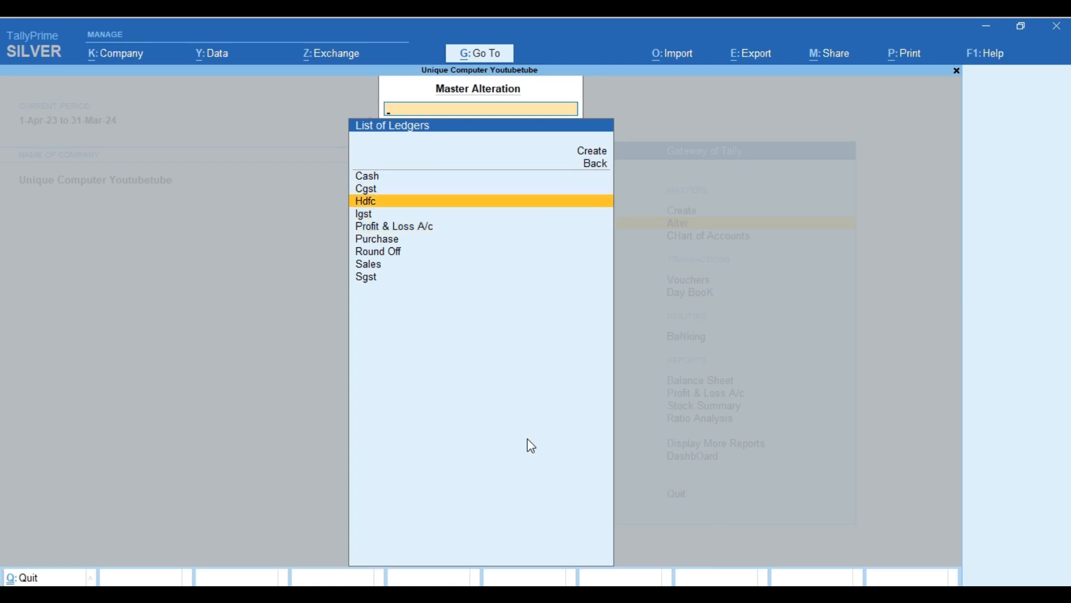
pyautogui.press('Down')
pyautogui.press('Down')
pyautogui.press('Down')
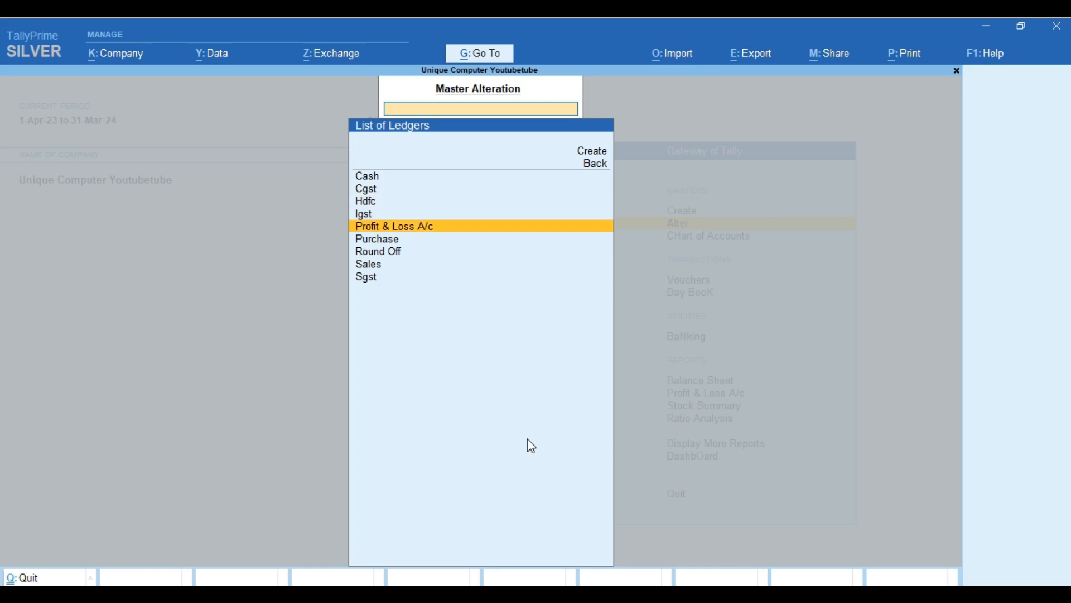
pyautogui.press('Down')
pyautogui.press('Down')
pyautogui.press('Down')
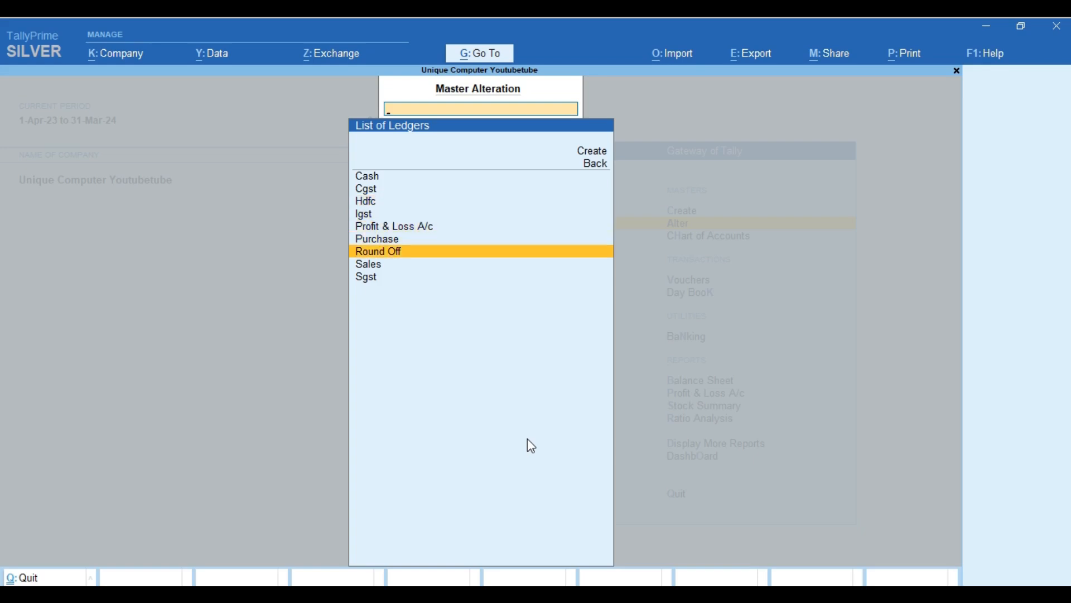
pyautogui.press('Up')
pyautogui.press('Up')
pyautogui.press('Up')
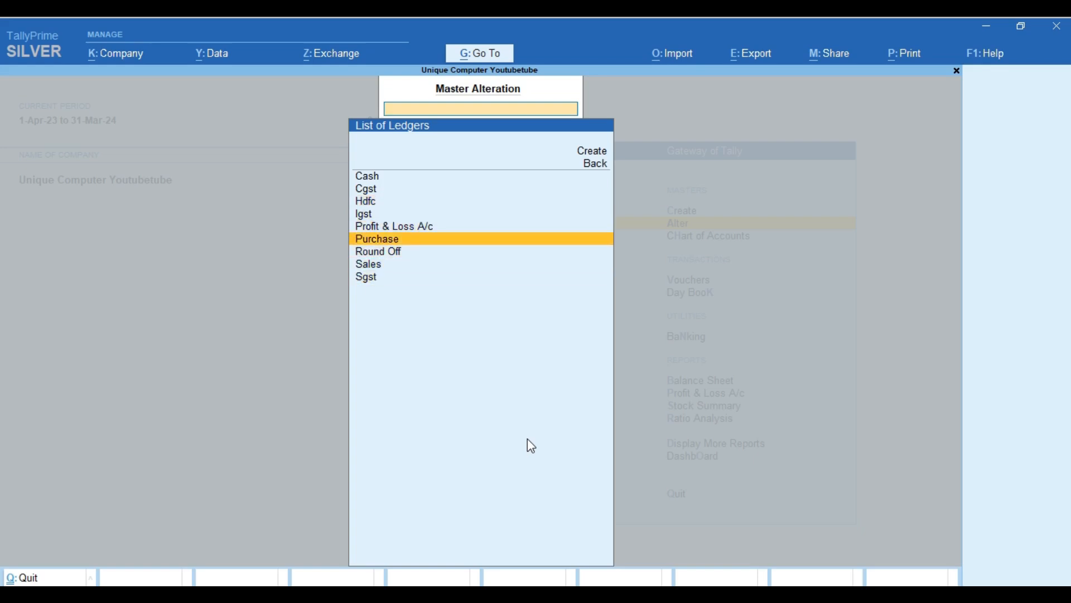
pyautogui.press('Escape')
pyautogui.press('Escape')
pyautogui.press('Up')
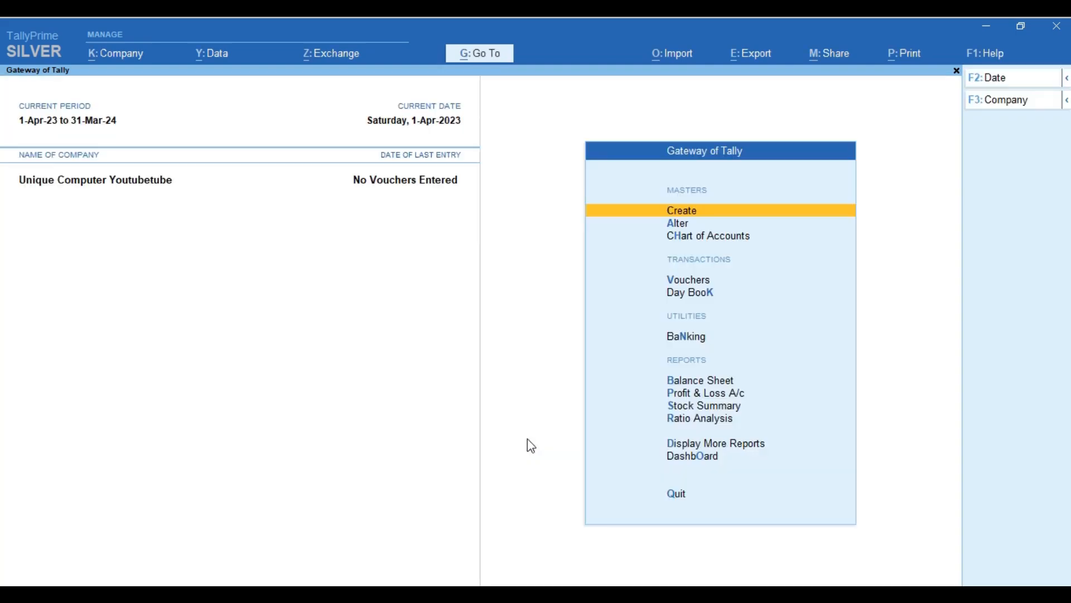
pyautogui.press('Down')
pyautogui.press('Return')
pyautogui.press('Down')
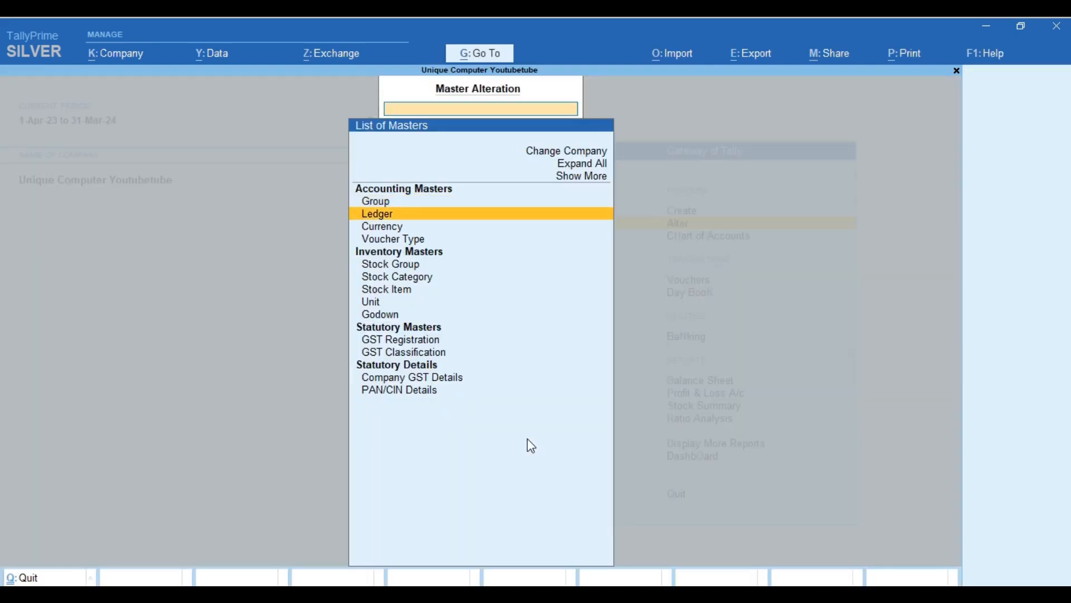
pyautogui.press('Return')
pyautogui.press('Down')
pyautogui.press('Down')
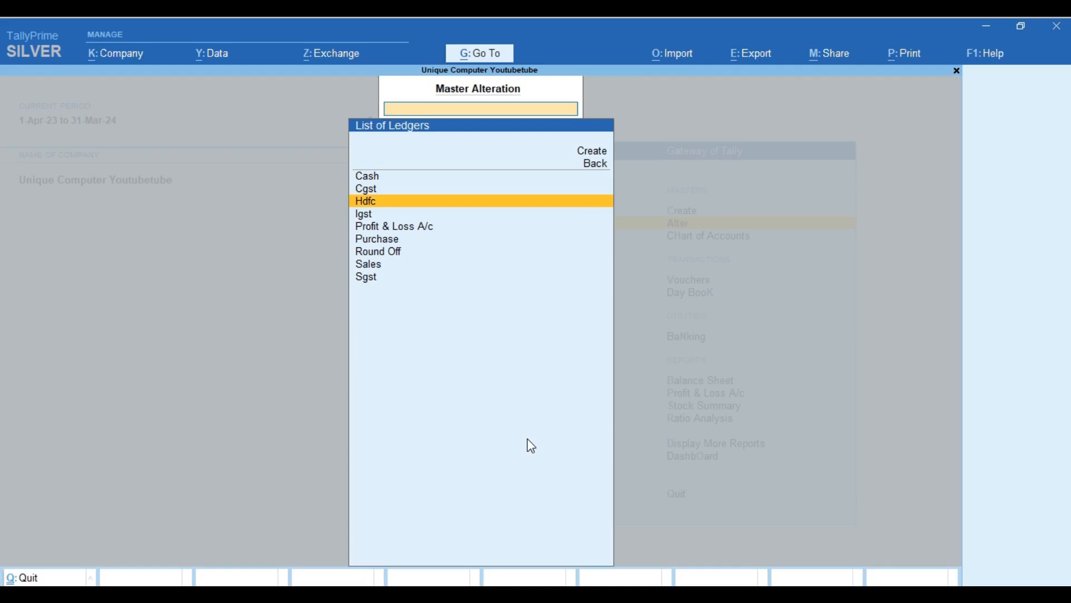
# Append 'Bank' to the Hdfc ledger name so it becomes 'Hdfc Bank', and accept the alteration.
pyautogui.press('Return')
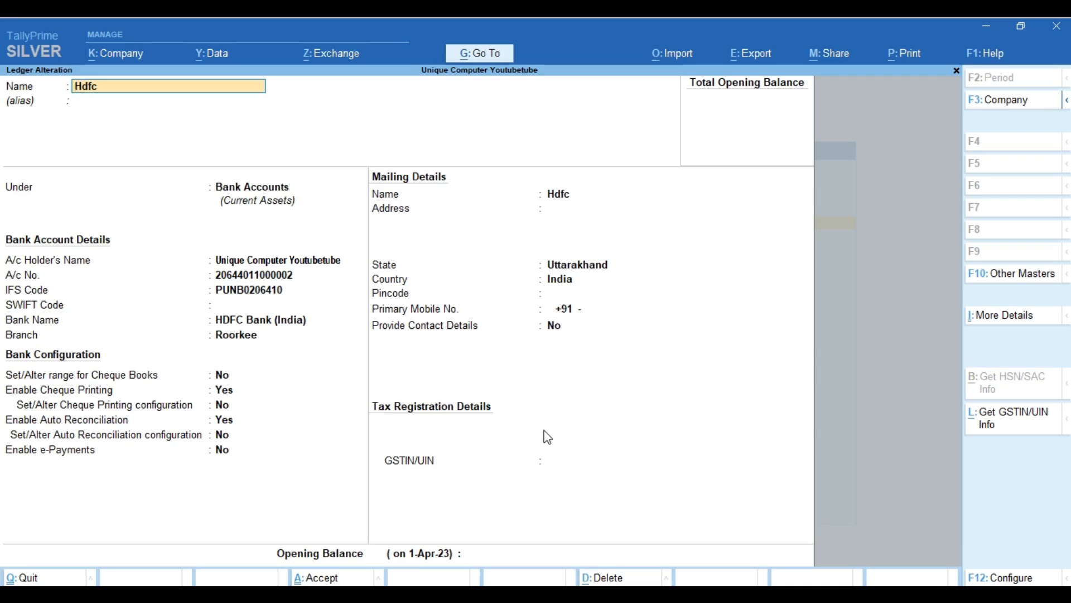
pyautogui.write('Bank')
pyautogui.press('Return')
pyautogui.press('Return')
pyautogui.press('Return')
pyautogui.press('Return')
pyautogui.press('Return')
pyautogui.press('Return')
pyautogui.press('Return')
pyautogui.press('Return')
pyautogui.press('Return')
pyautogui.press('Return')
pyautogui.press('Return')
pyautogui.press('Return')
pyautogui.press('Return')
pyautogui.press('Return')
pyautogui.press('Return')
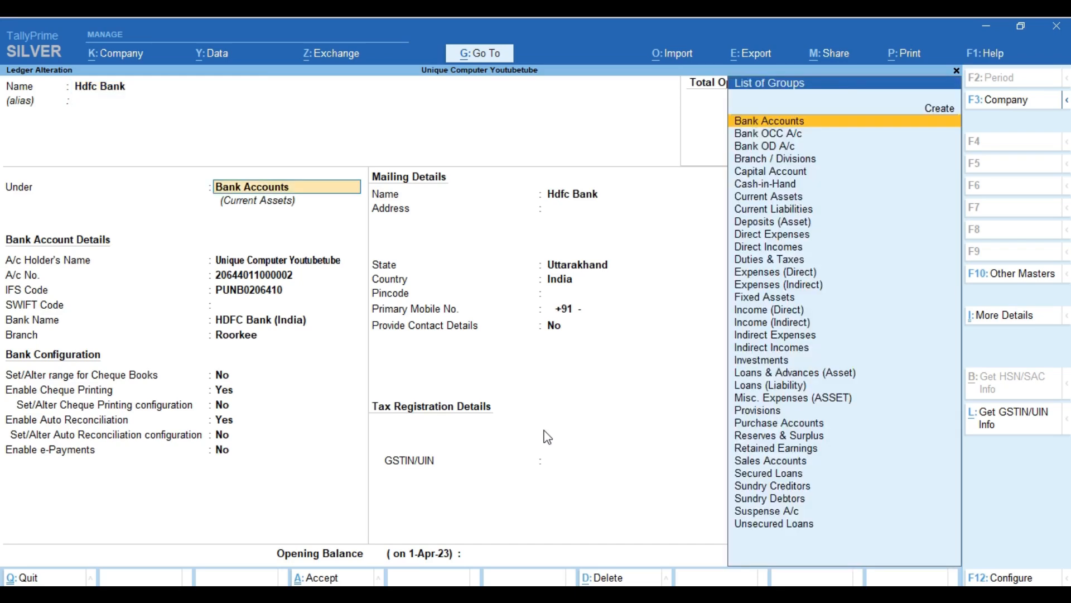
pyautogui.press('Return')
pyautogui.press('Return')
pyautogui.press('Return')
pyautogui.press('Return')
pyautogui.press('Return')
pyautogui.press('Return')
pyautogui.press('Return')
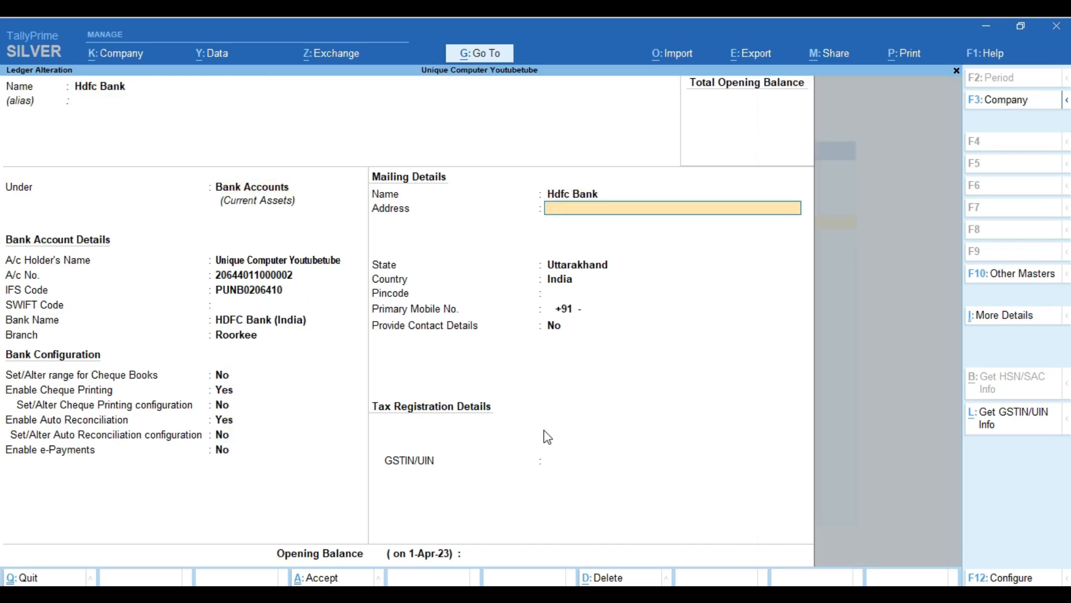
pyautogui.press('Return')
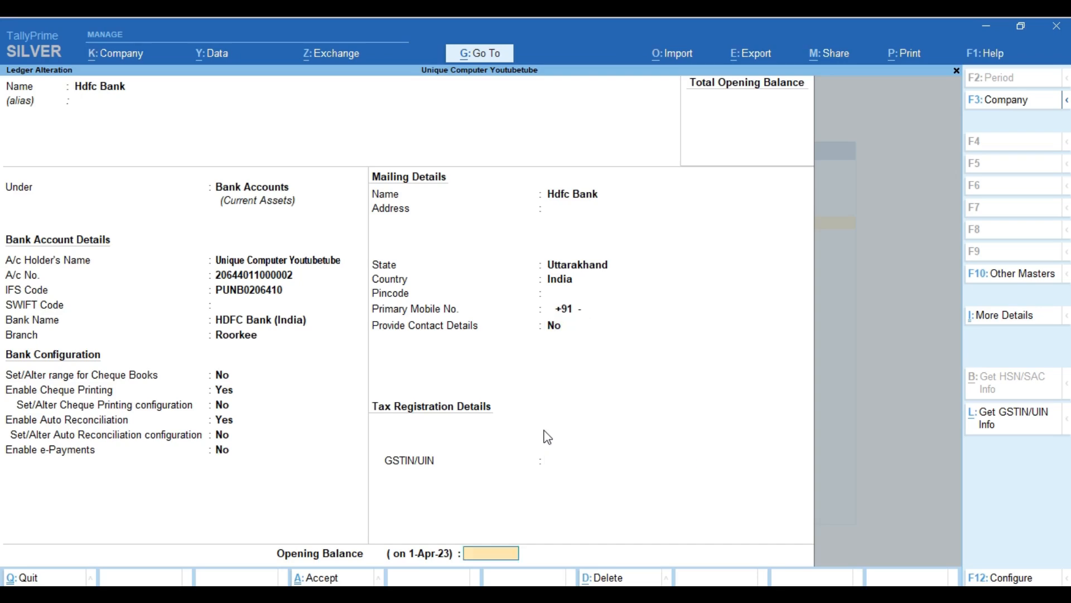
pyautogui.press('Return')
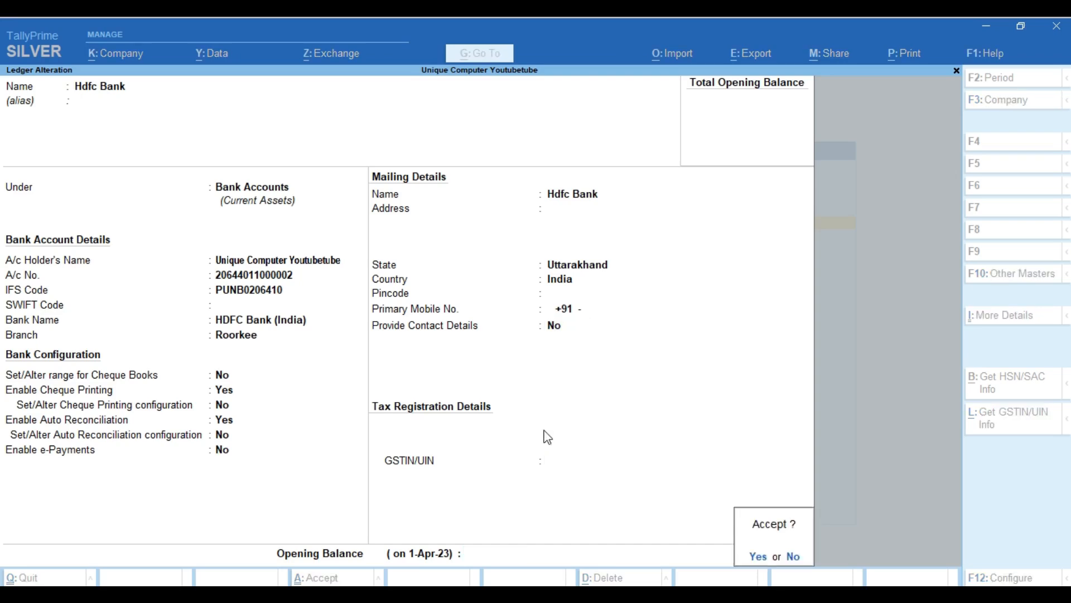
pyautogui.press('Return')
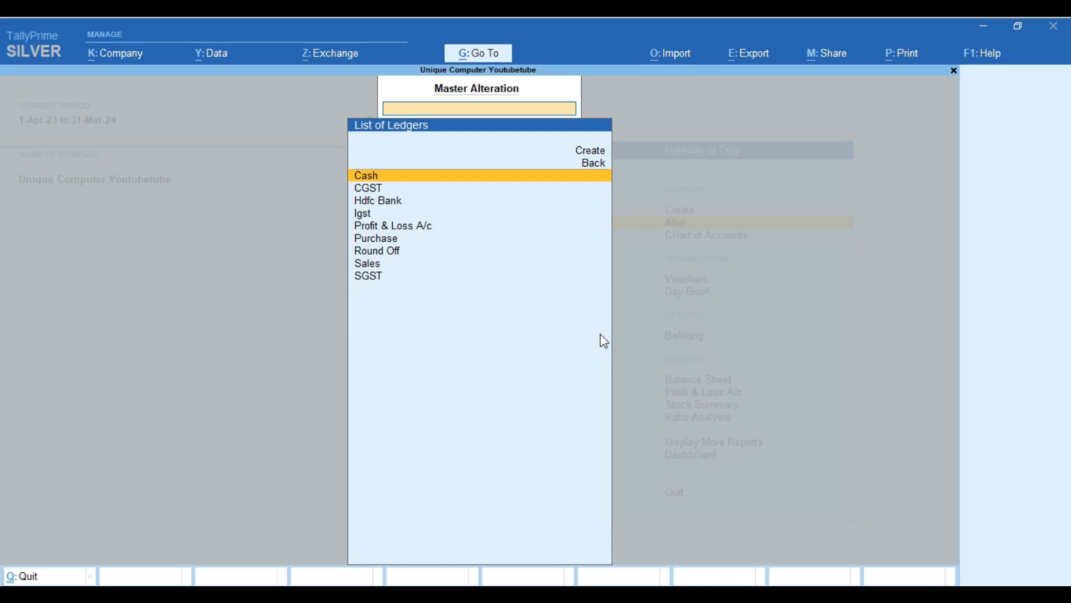
# Browse the List of Ledgers down to Sales, then exit back to Gateway of Tally.
pyautogui.press('Down')
pyautogui.press('Down')
pyautogui.press('Down')
pyautogui.press('Down')
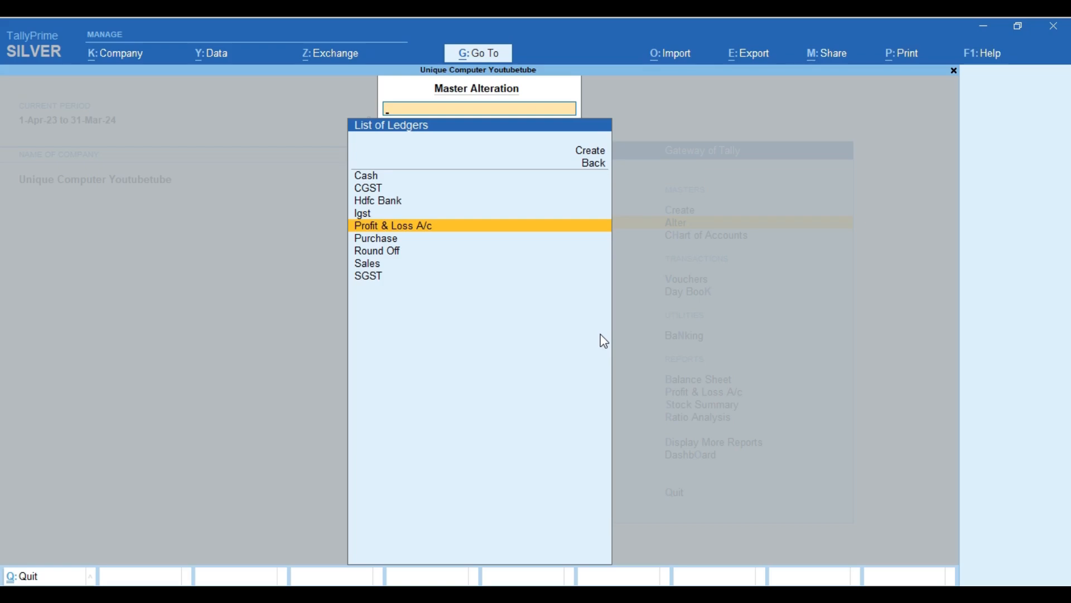
pyautogui.press('Down')
pyautogui.press('Down')
pyautogui.press('Down')
pyautogui.press('Escape')
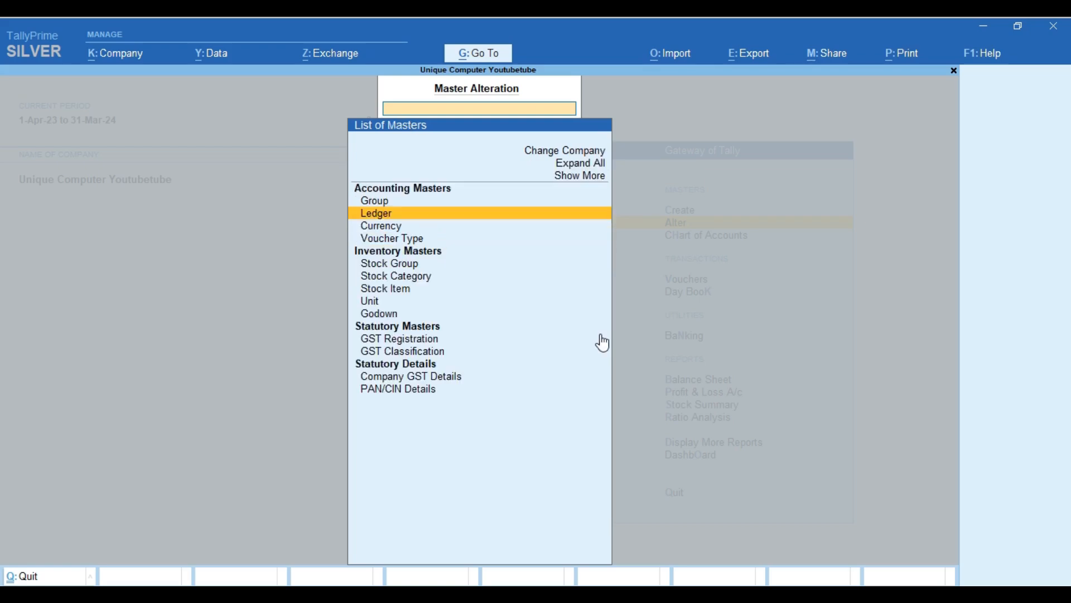
pyautogui.press('Escape')
pyautogui.press('Escape')
pyautogui.press('Escape')
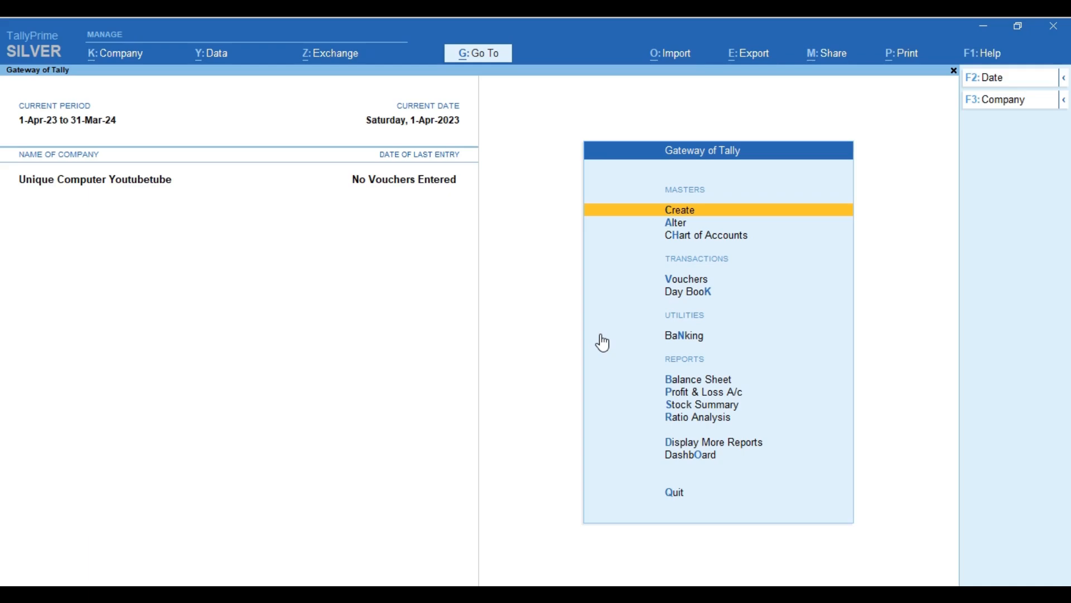
# Open Company Features with F11, quit without changes, then reopen it for alteration.
pyautogui.press('F11')
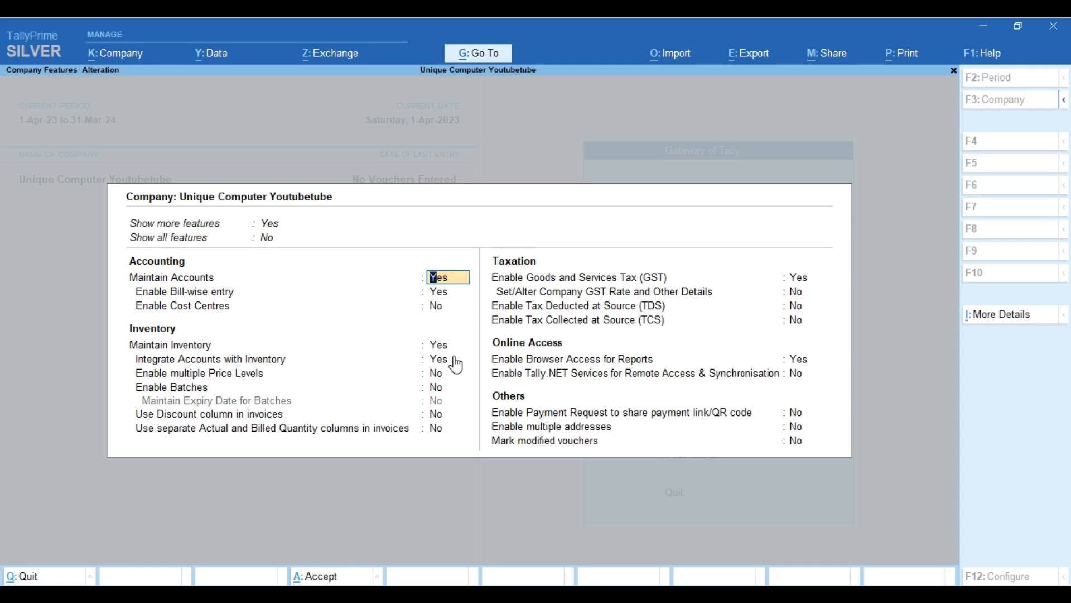
pyautogui.press('BackSpace')
pyautogui.press('Escape')
pyautogui.press('y')
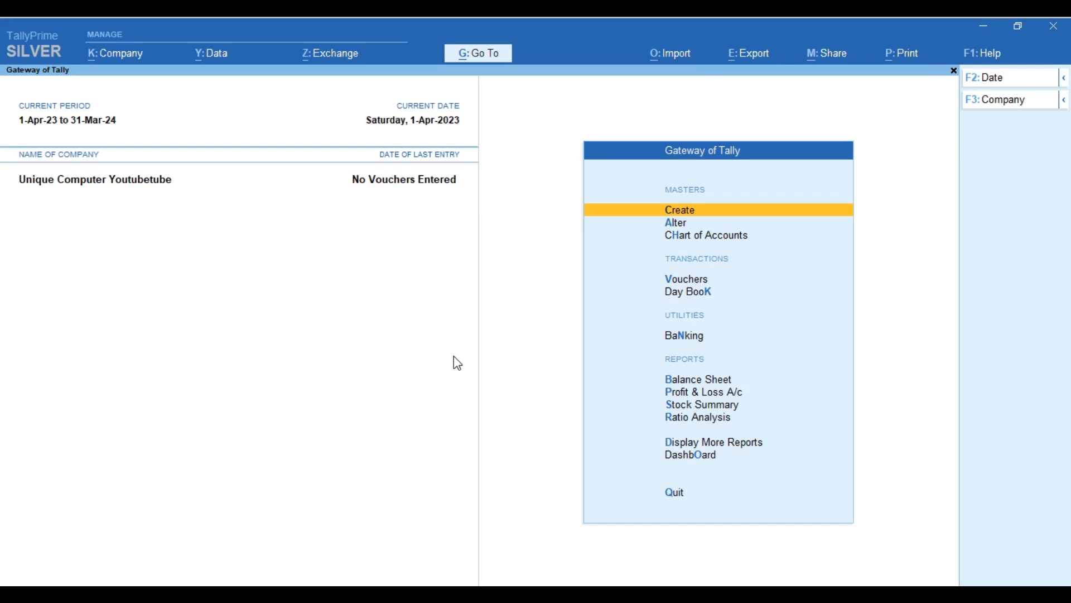
pyautogui.press('F11')
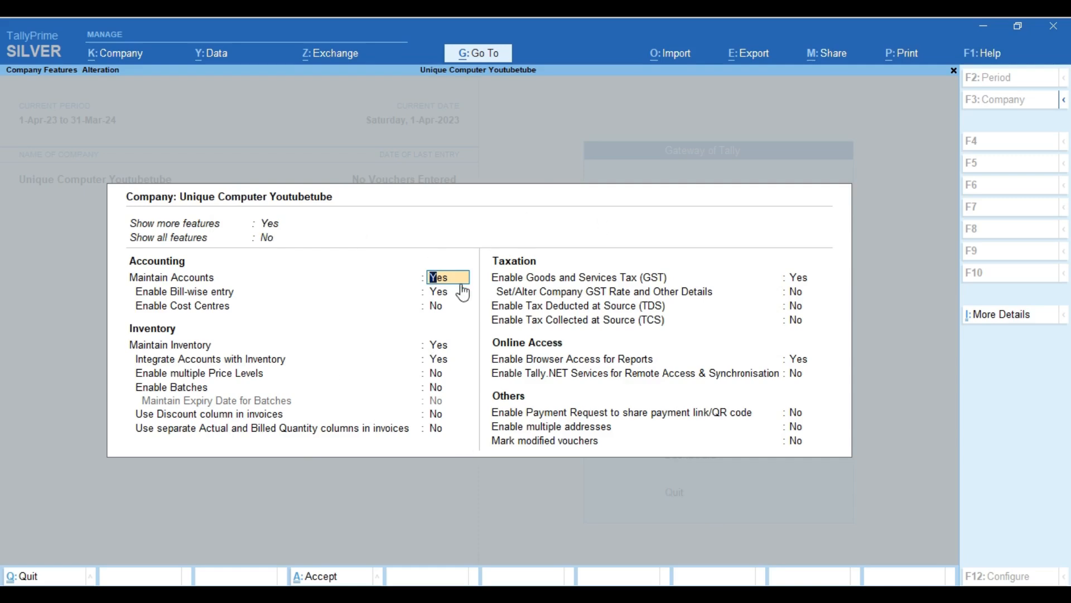
# Set both Show more features and Show all features to Yes.
pyautogui.click(272, 224)
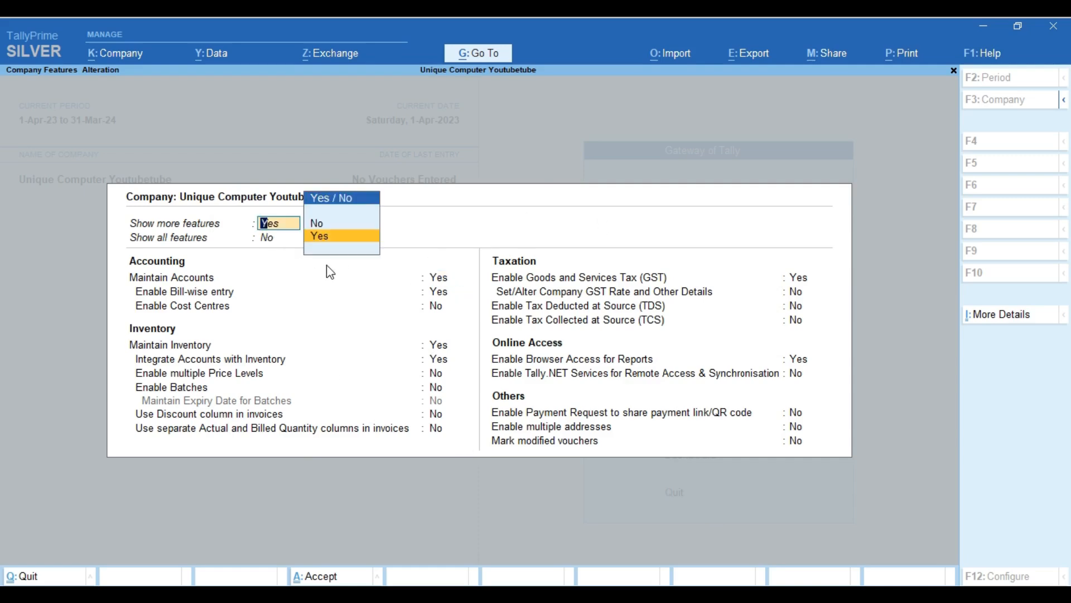
pyautogui.write('n')
pyautogui.press('Return')
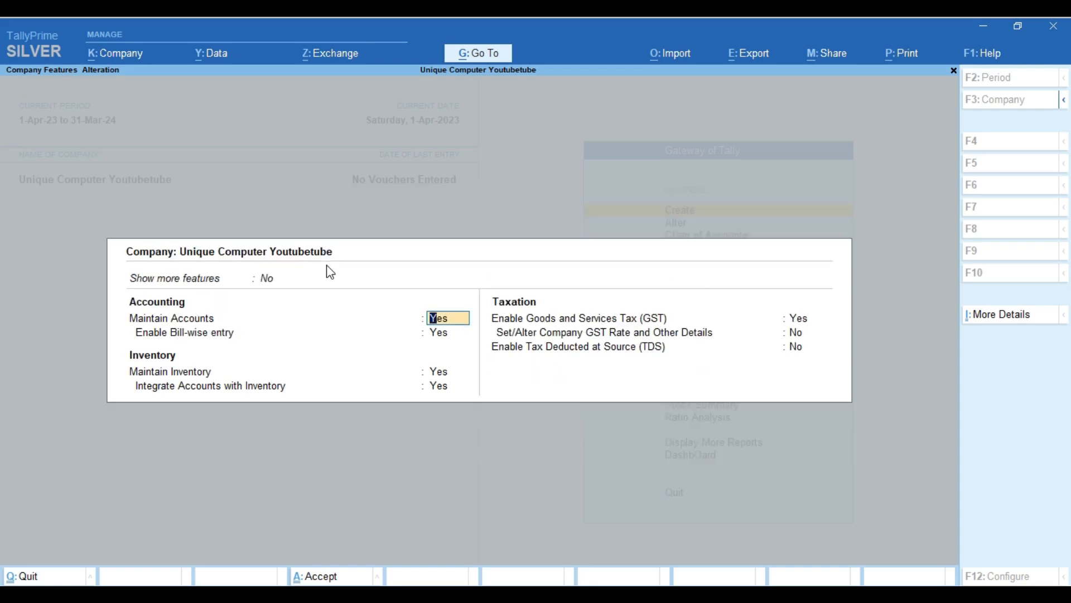
pyautogui.press('Up')
pyautogui.press('Down')
pyautogui.press('Return')
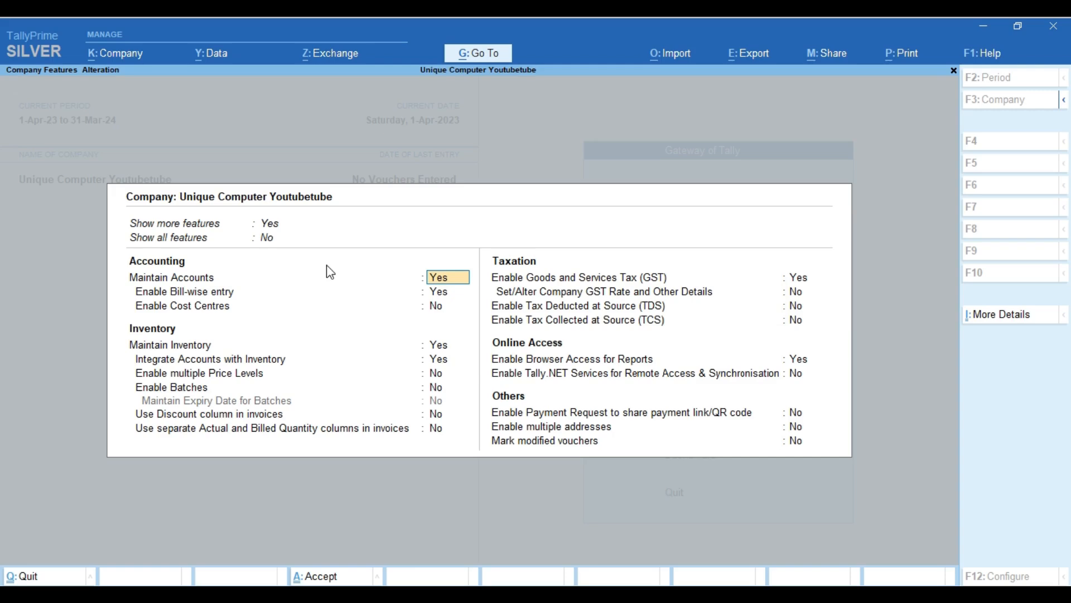
pyautogui.press('Up')
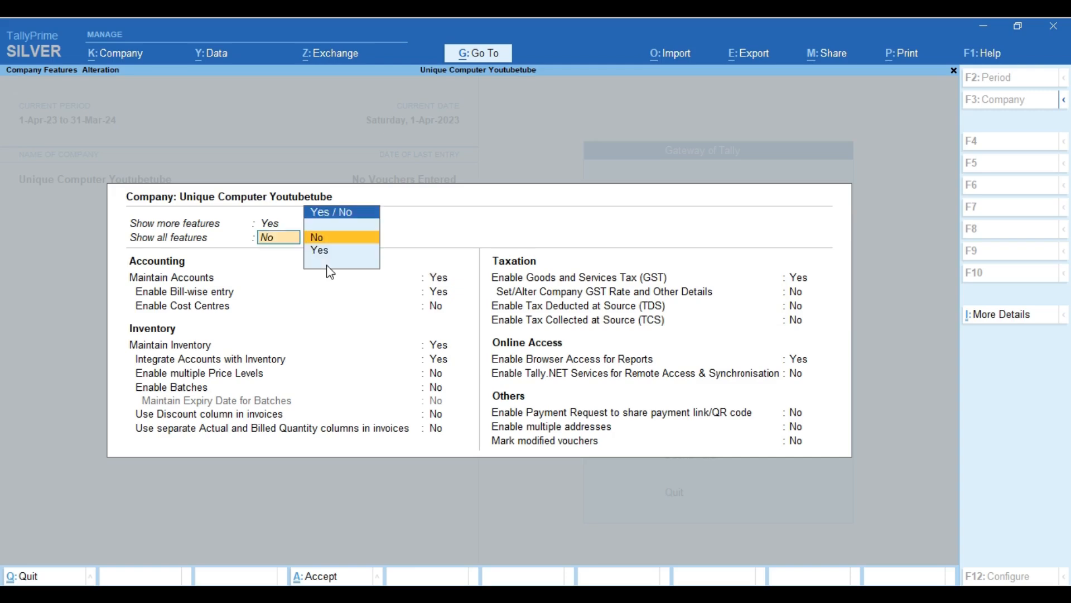
pyautogui.press('Down')
pyautogui.press('Return')
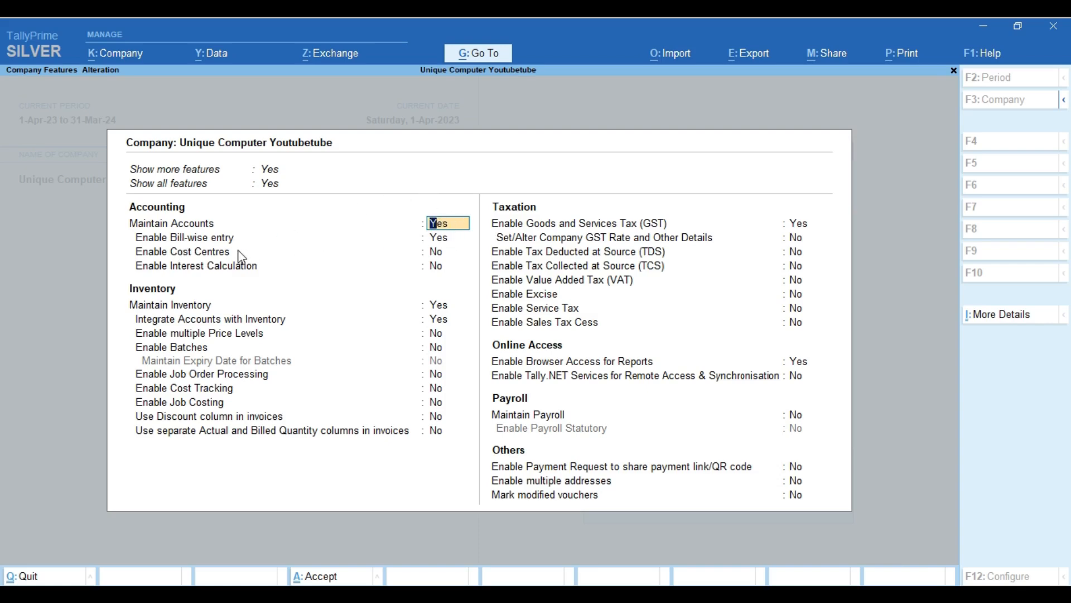
# Step through bill-wise entry, cost centres and interest calculation down to Maintain Inventory.
pyautogui.click(441, 239)
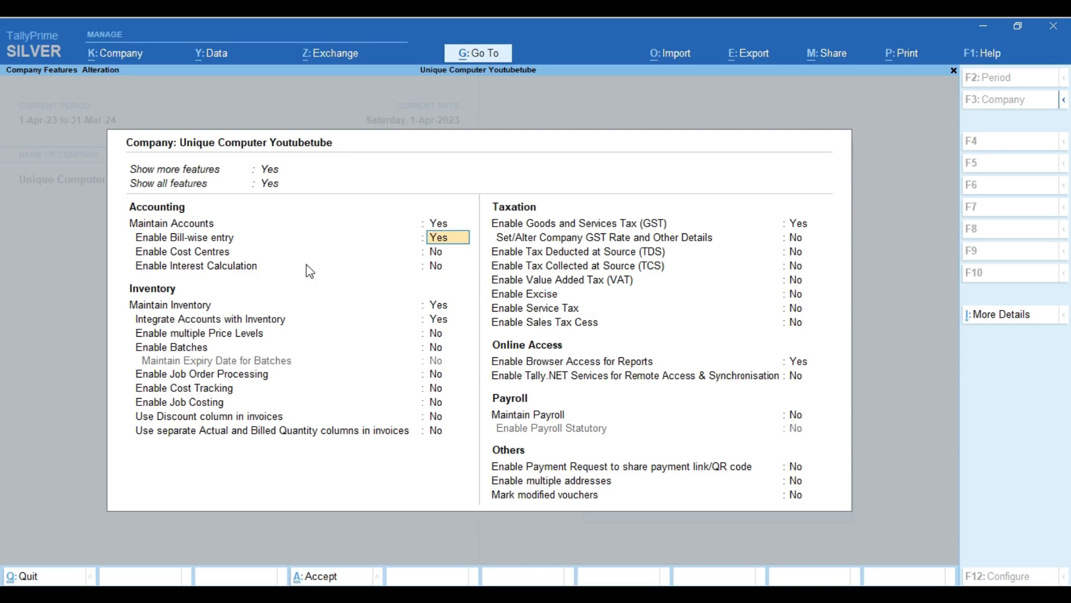
pyautogui.press('Return')
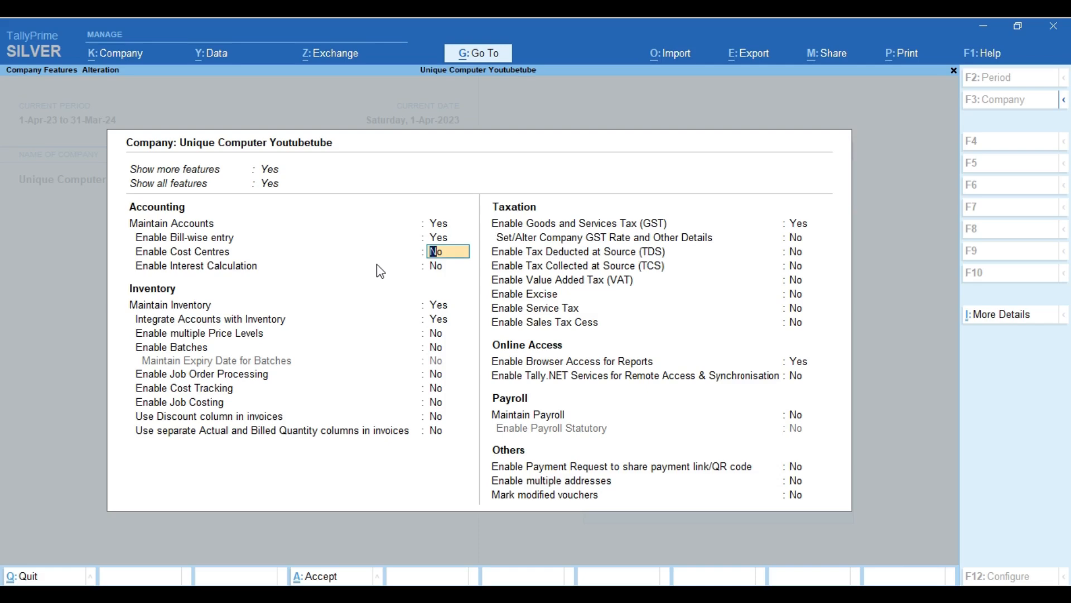
pyautogui.press('Return')
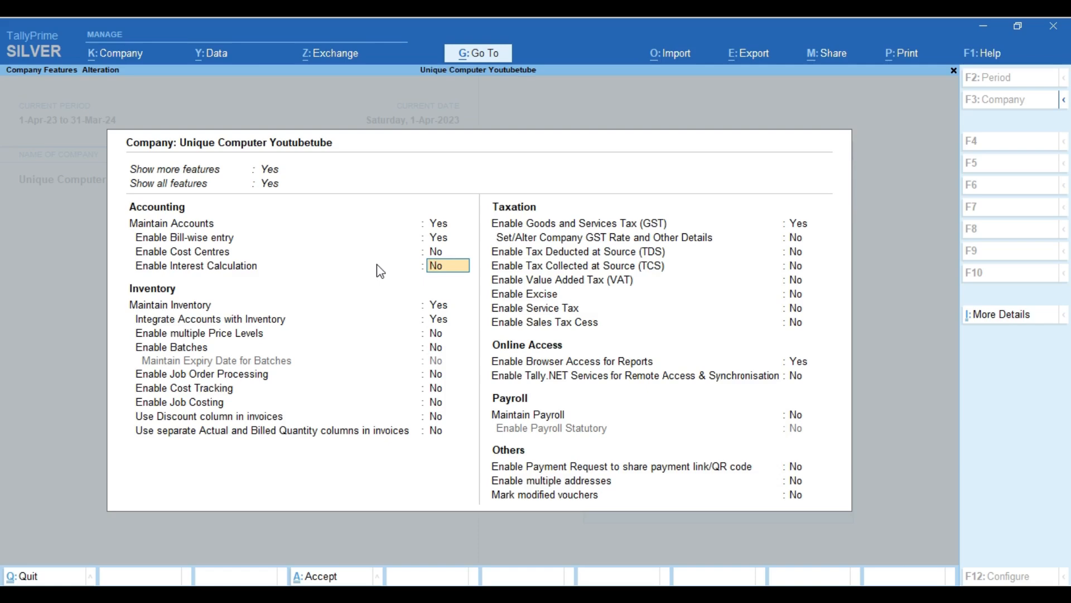
pyautogui.click(447, 306)
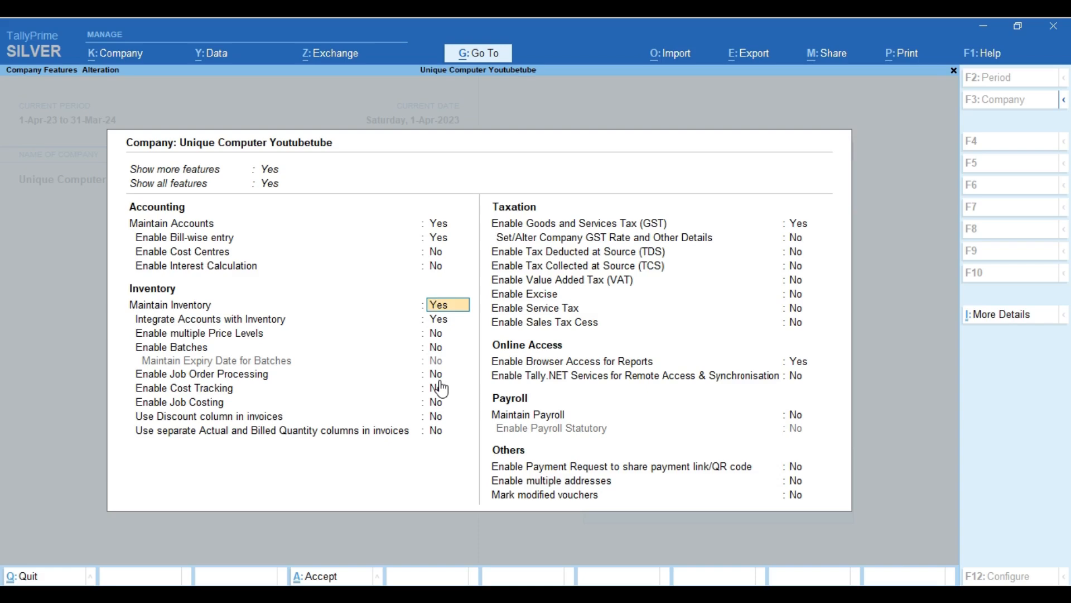
# Set Enable multiple Price Levels to Yes in the inventory features.
pyautogui.click(449, 320)
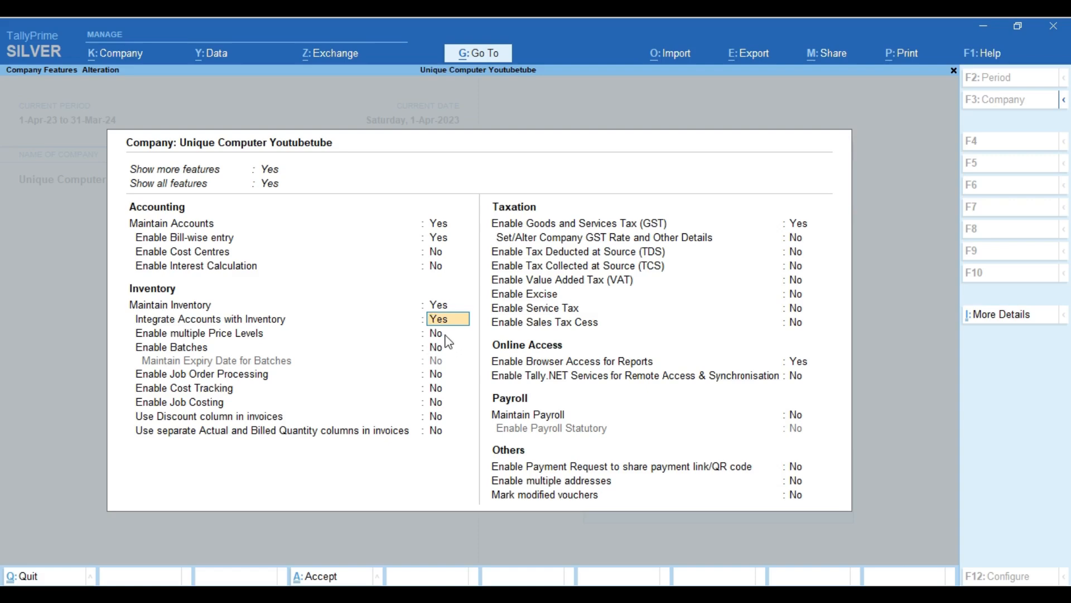
pyautogui.click(447, 337)
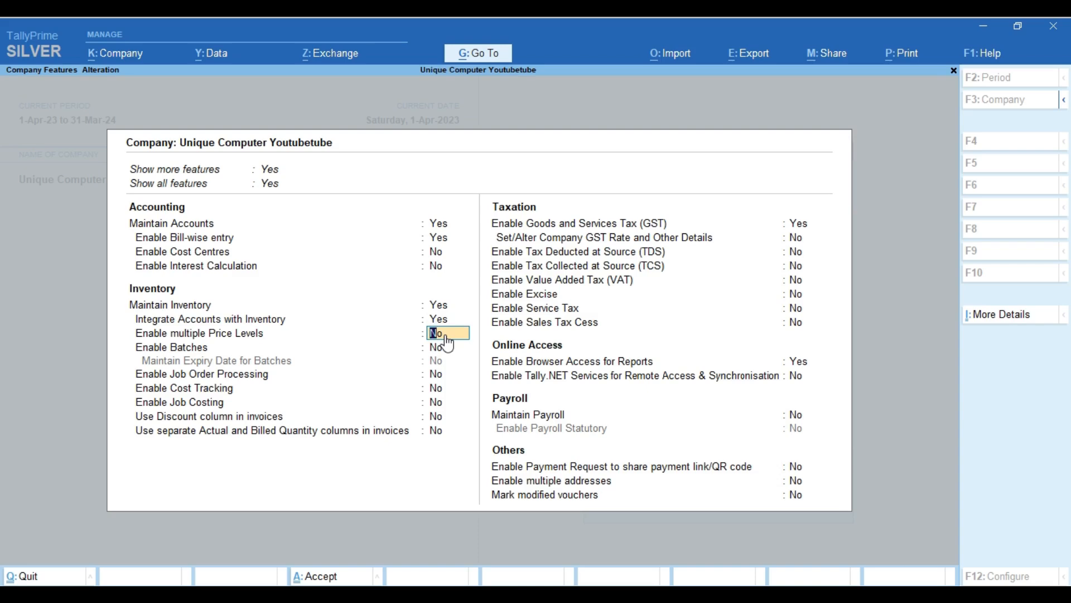
pyautogui.write('y')
pyautogui.press('Return')
# Set Enable Batches, batch expiry dates, Discount column and separate Actual/Billed Quantity columns to Yes.
pyautogui.write('y')
pyautogui.press('Return')
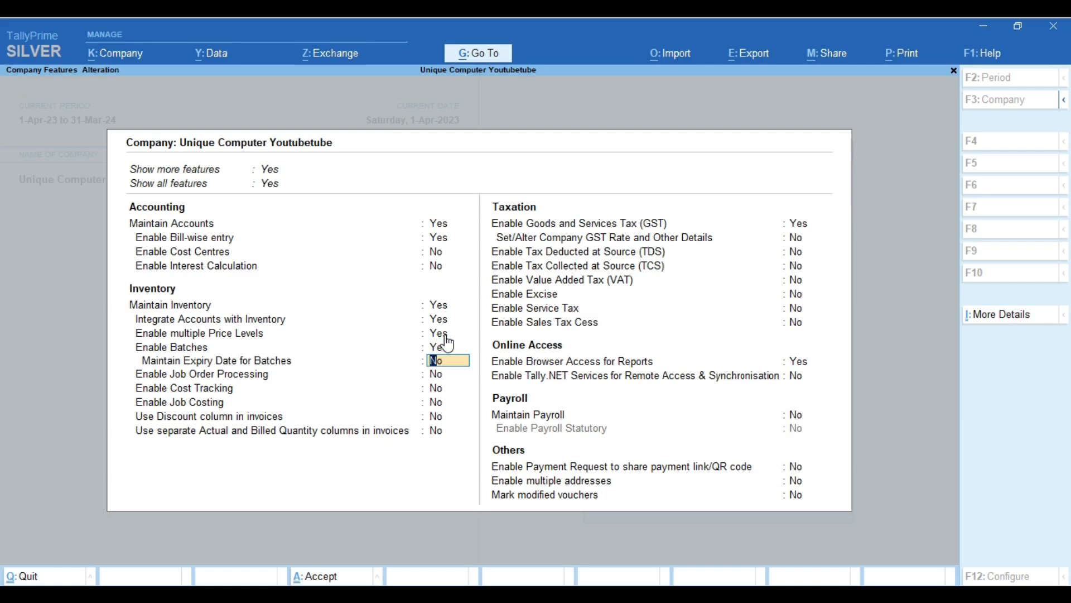
pyautogui.write('y')
pyautogui.press('Return')
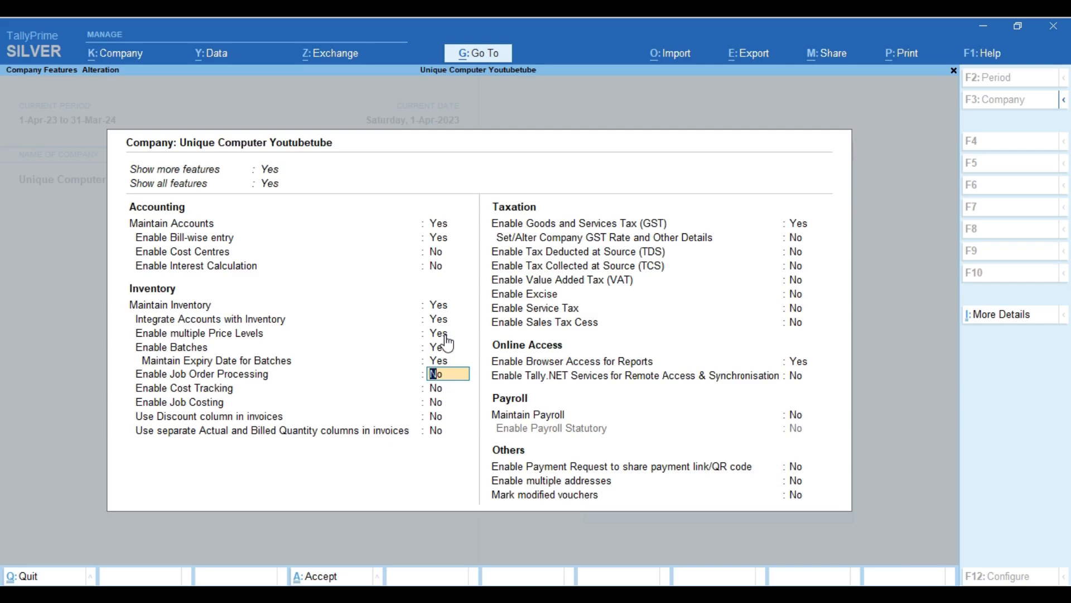
pyautogui.press('Return')
pyautogui.press('Return')
pyautogui.press('Return')
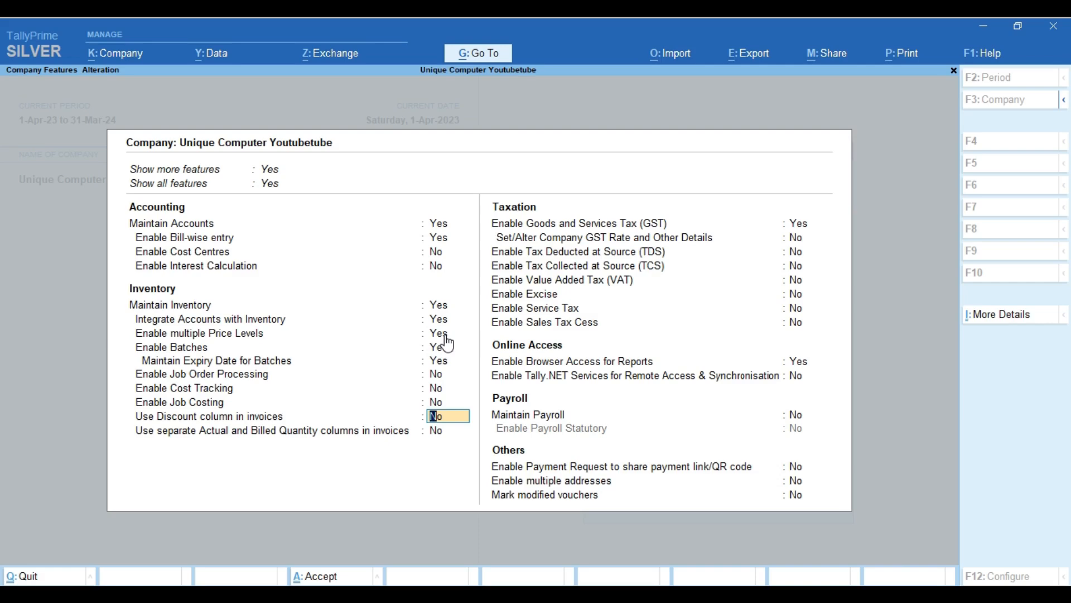
pyautogui.write('y')
pyautogui.press('Return')
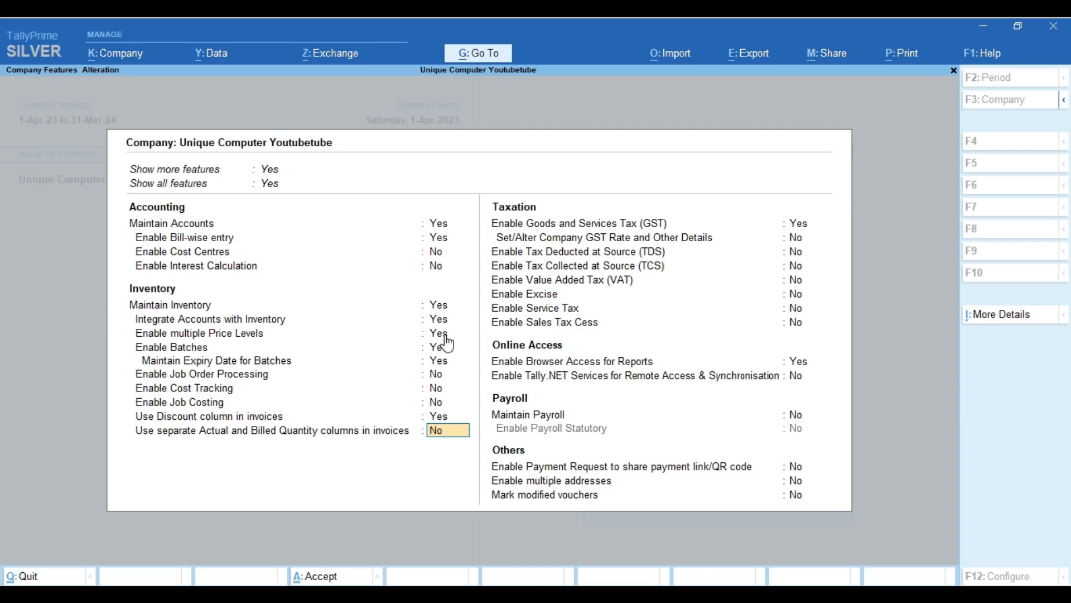
pyautogui.write('y')
pyautogui.press('Return')
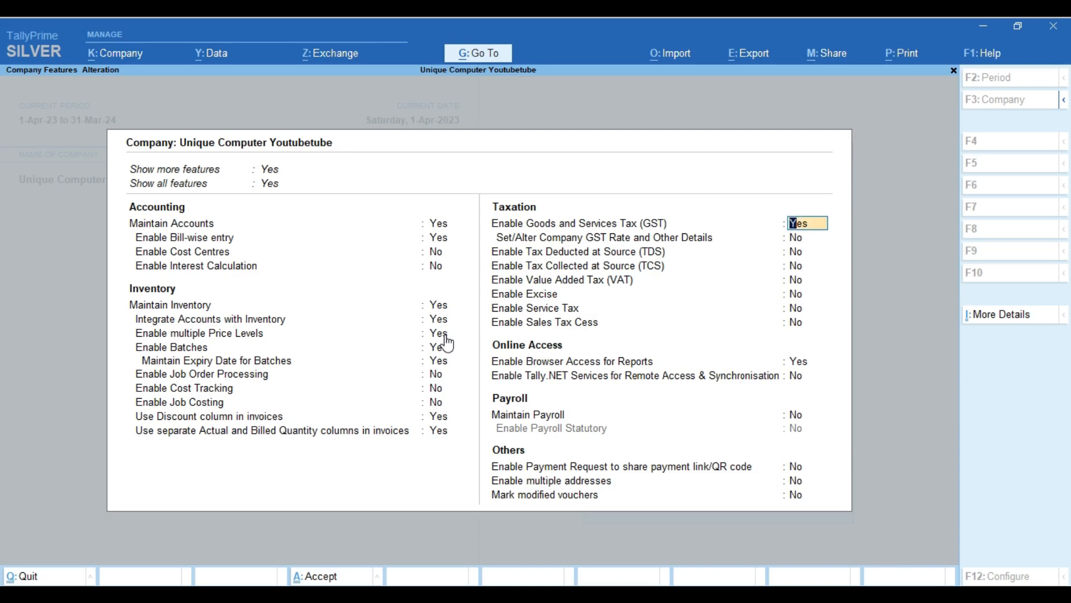
# Set Tally.NET Services for remote access and synchronisation to Yes.
pyautogui.press('Up')
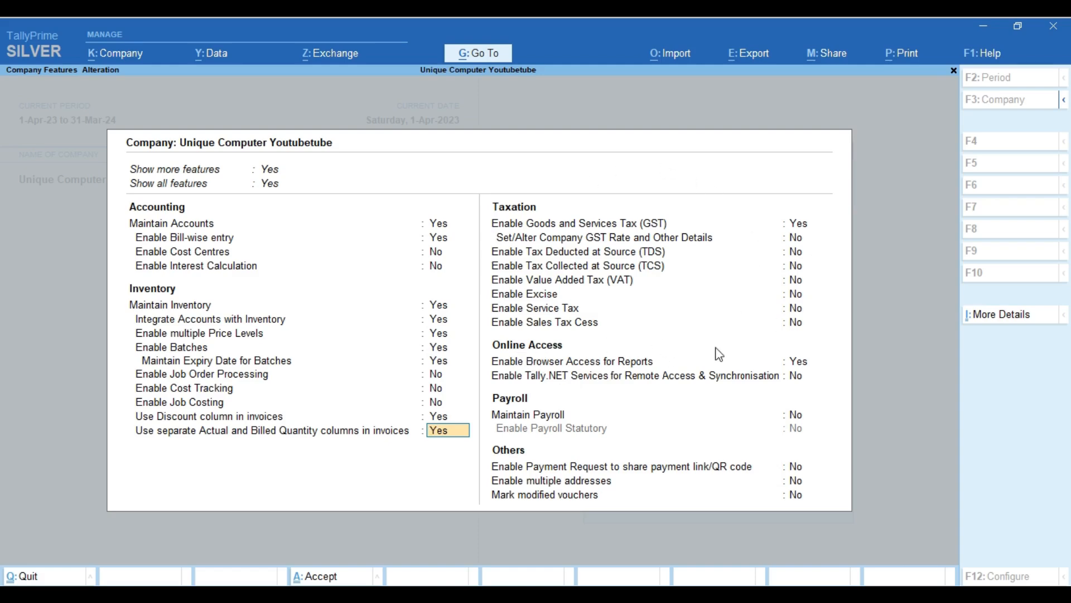
pyautogui.click(803, 362)
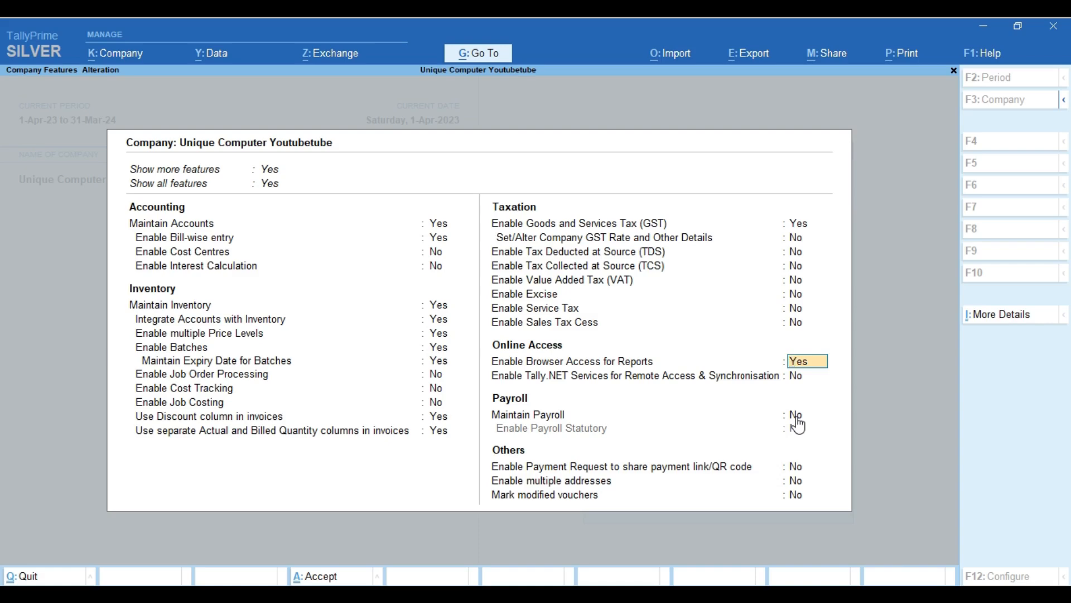
pyautogui.press('Return')
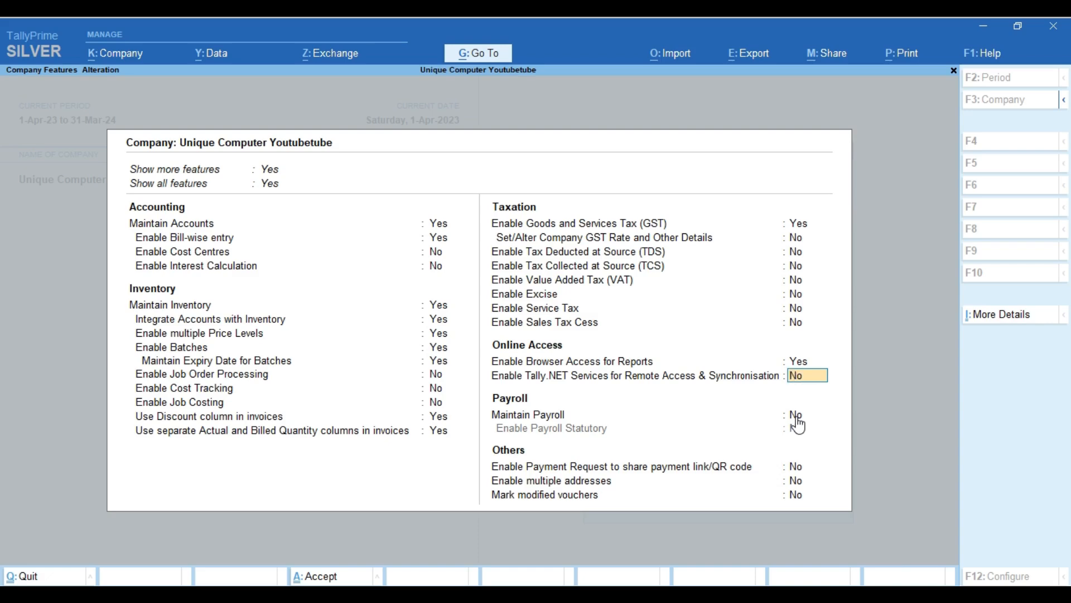
pyautogui.write('y')
pyautogui.press('Return')
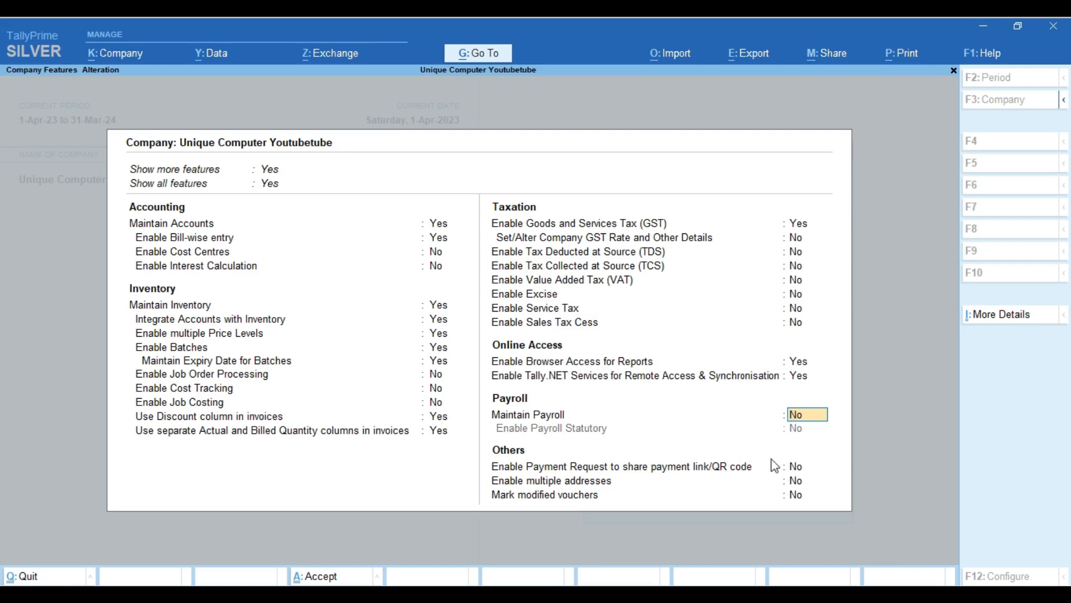
# Set Enable Payment Request via payment link or QR code to Yes.
pyautogui.click(798, 468)
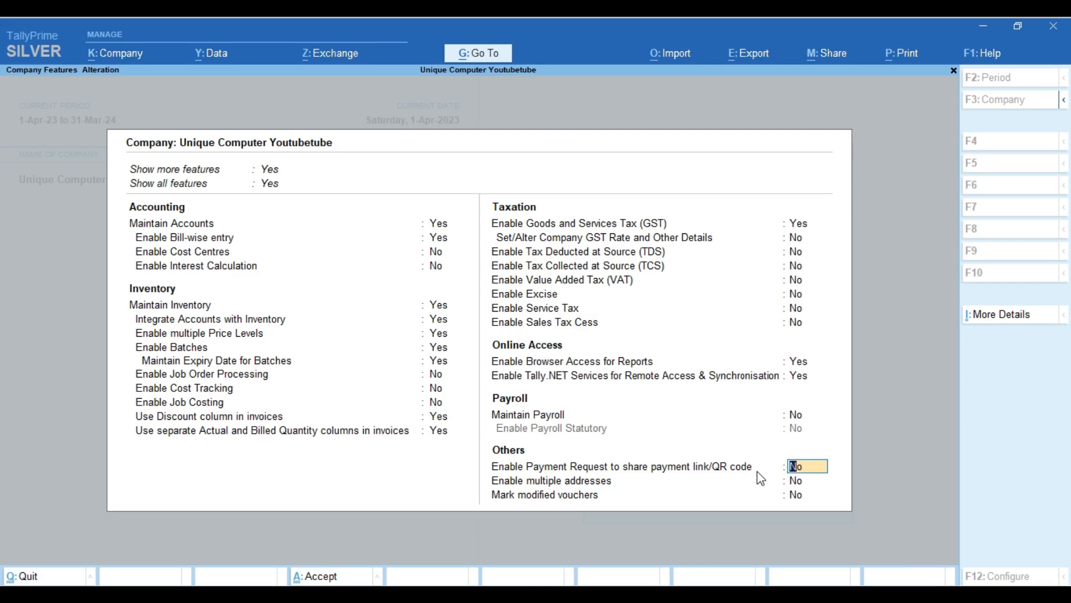
pyautogui.write('y')
pyautogui.press('Return')
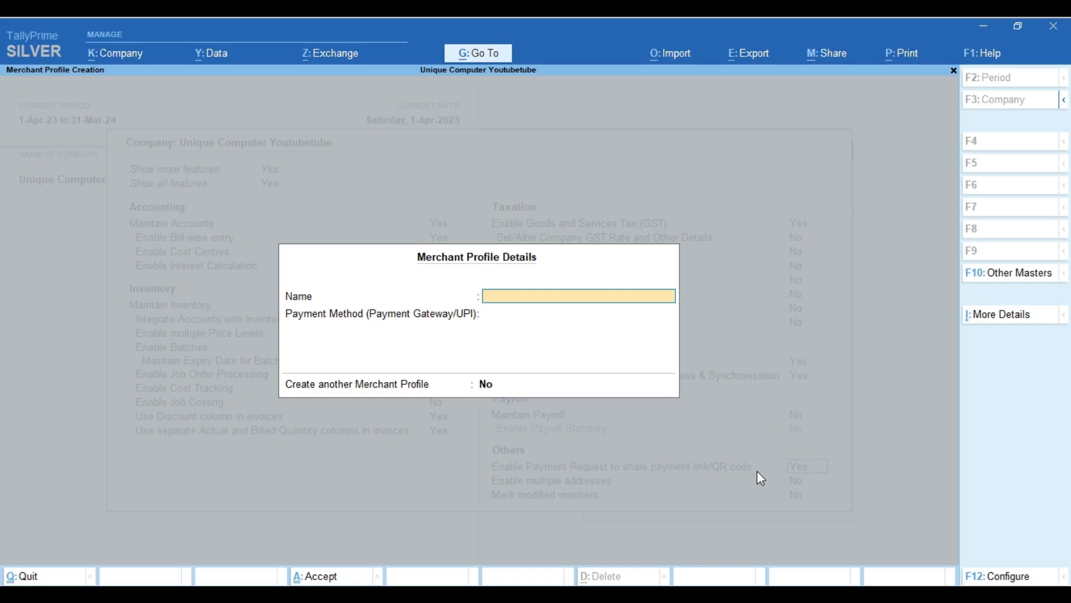
# Fill in the merchant profile with the merchant's name, UPI as payment method, and the UPI ID.
pyautogui.press('Return')
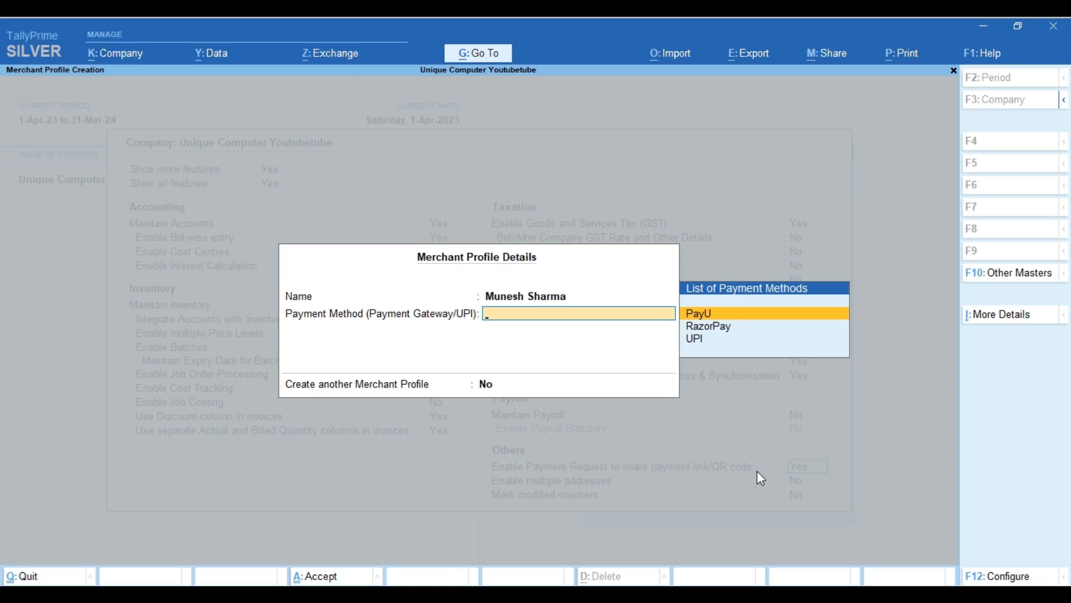
pyautogui.press('Down')
pyautogui.press('Down')
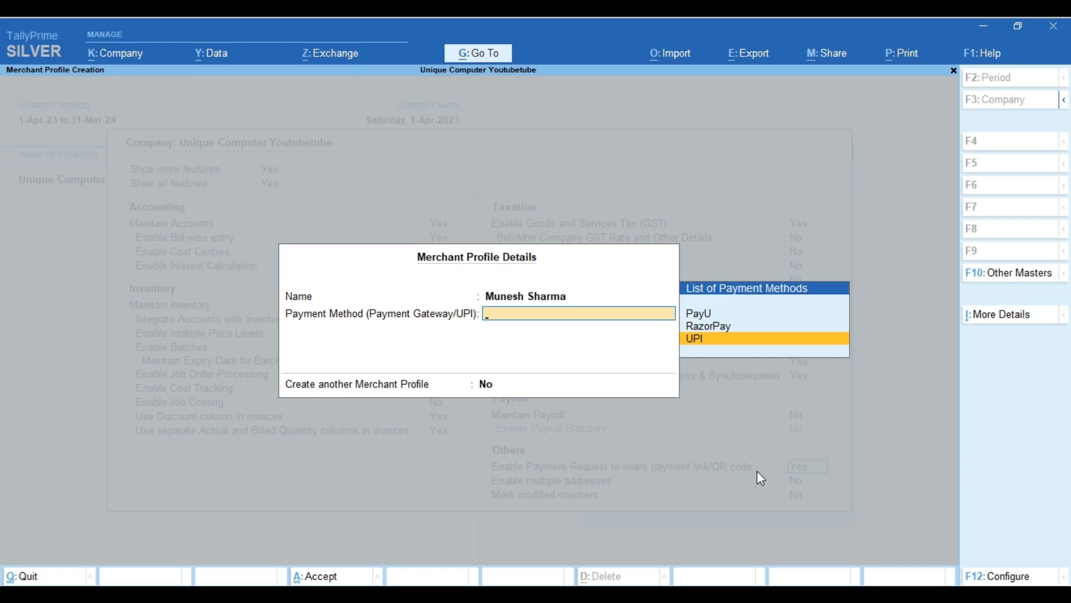
pyautogui.press('Return')
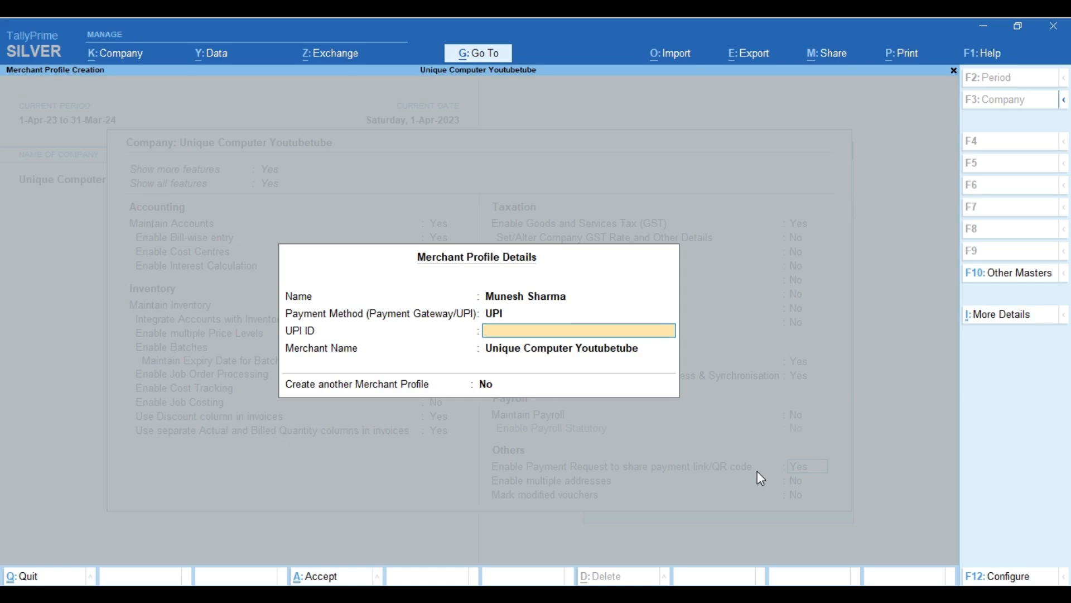
pyautogui.press('Return')
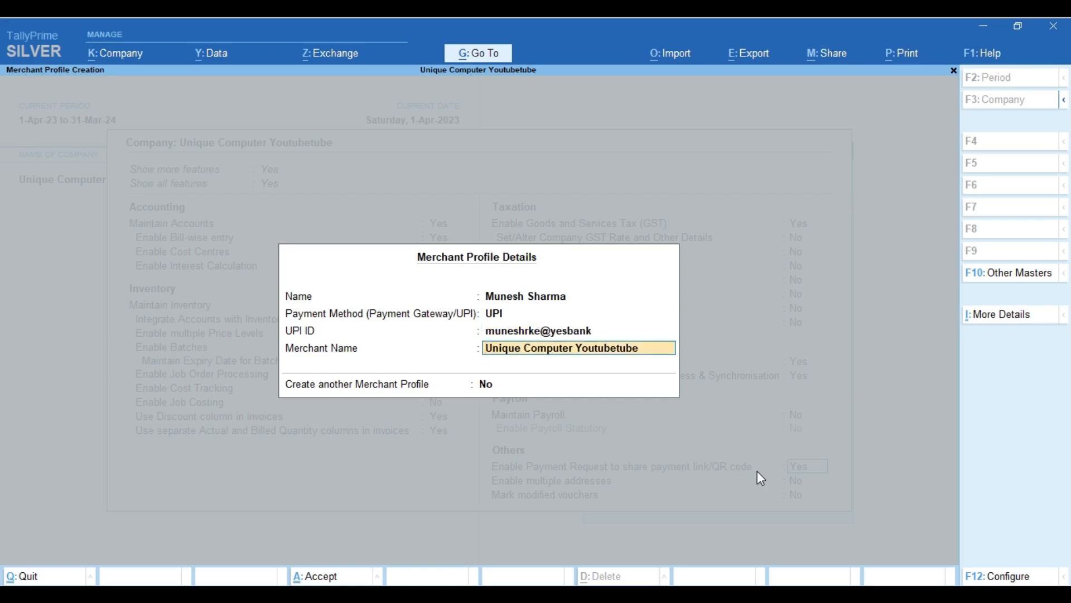
# Accept the merchant profile and set Enable multiple addresses to Yes.
pyautogui.press('Return')
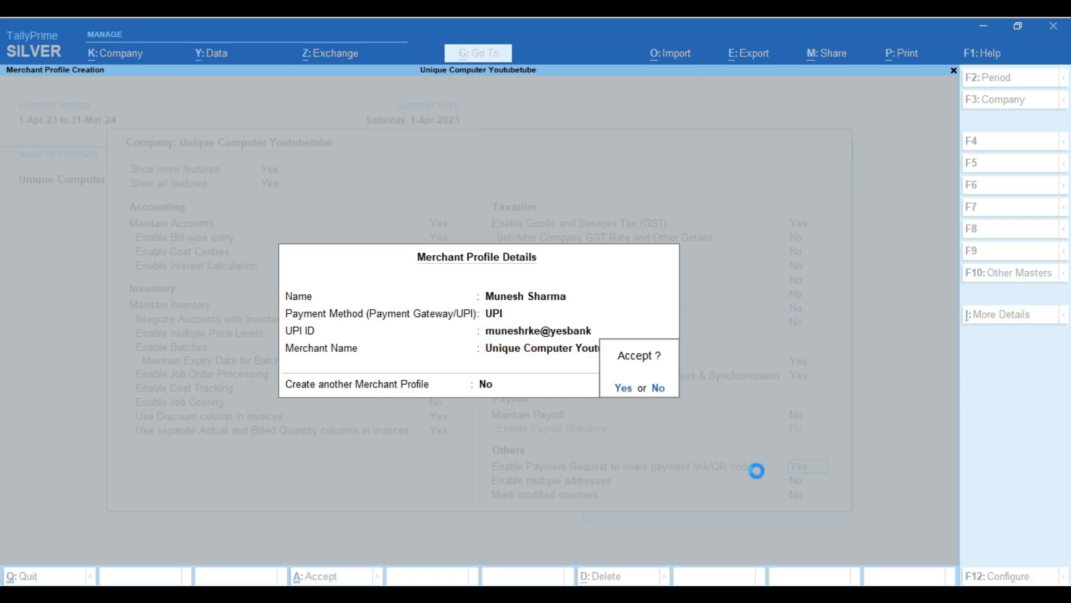
pyautogui.press('Return')
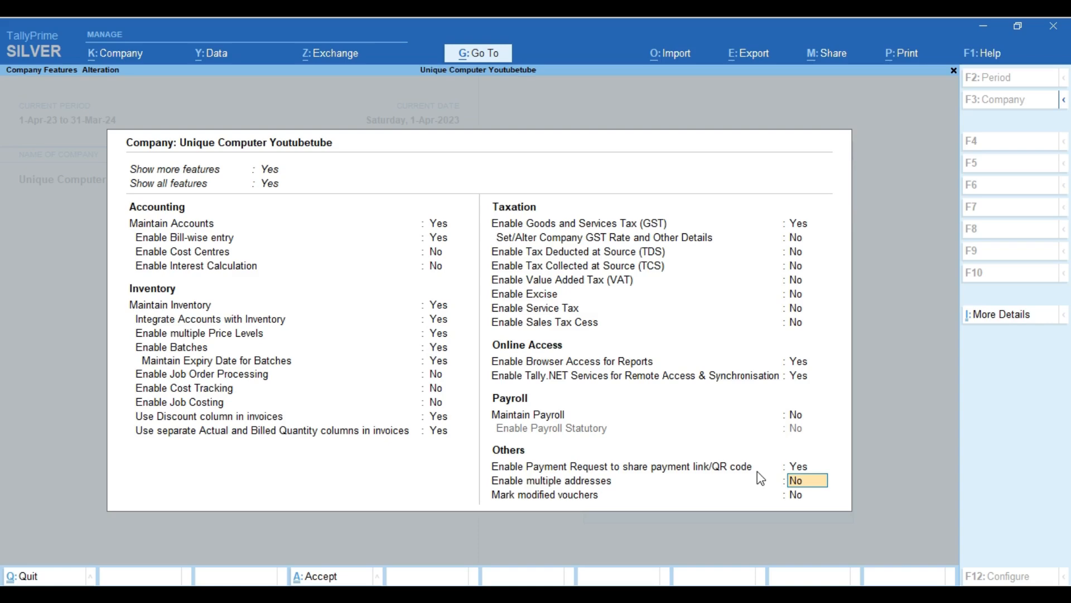
pyautogui.write('y')
pyautogui.press('Return')
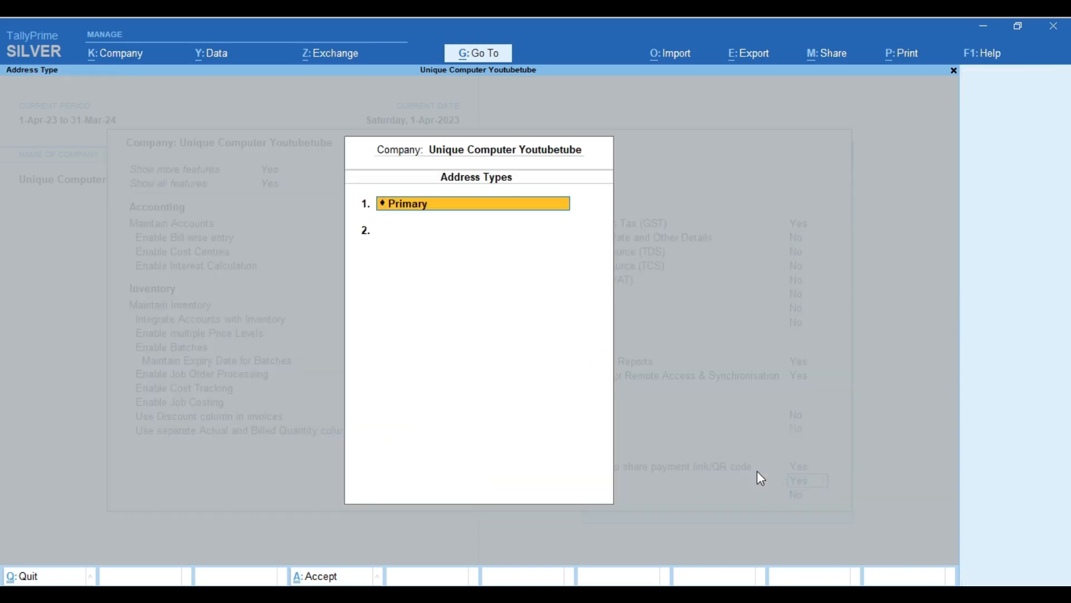
# Open the Primary address's mailing details and accept them unchanged, returning to Address Types.
pyautogui.press('Return')
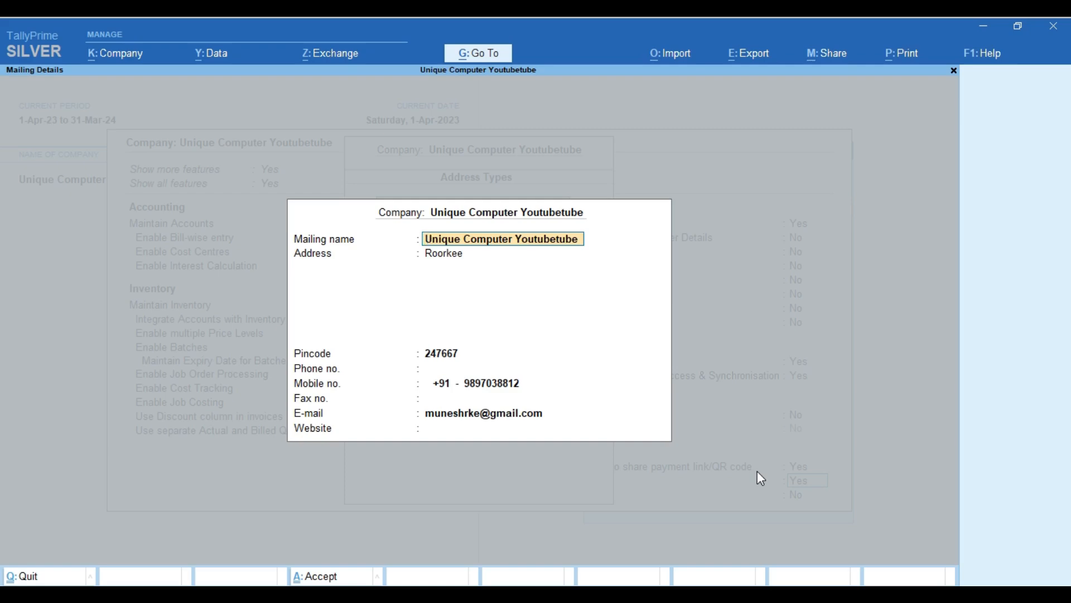
pyautogui.press('Return')
pyautogui.press('Return')
pyautogui.press('Return')
pyautogui.press('Return')
pyautogui.press('Return')
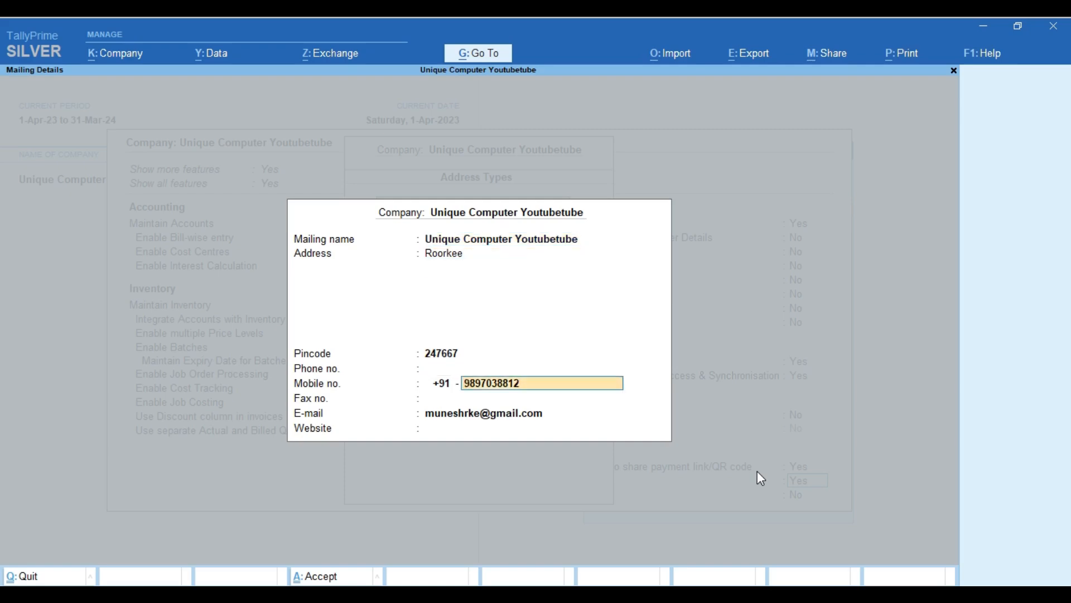
pyautogui.press('Return')
pyautogui.press('Return')
pyautogui.press('Return')
pyautogui.press('Return')
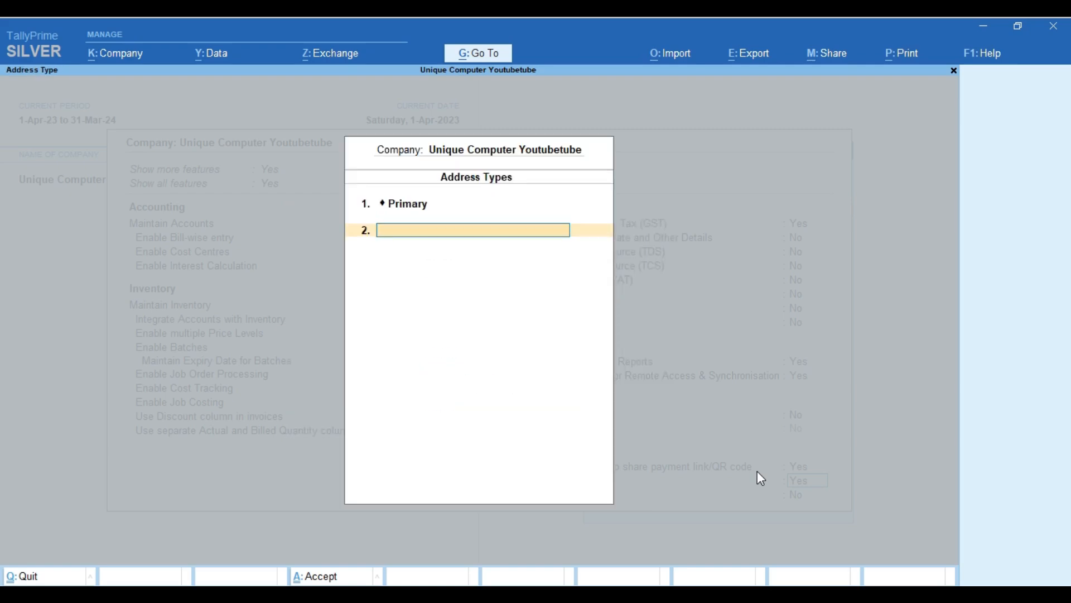
pyautogui.press('Return')
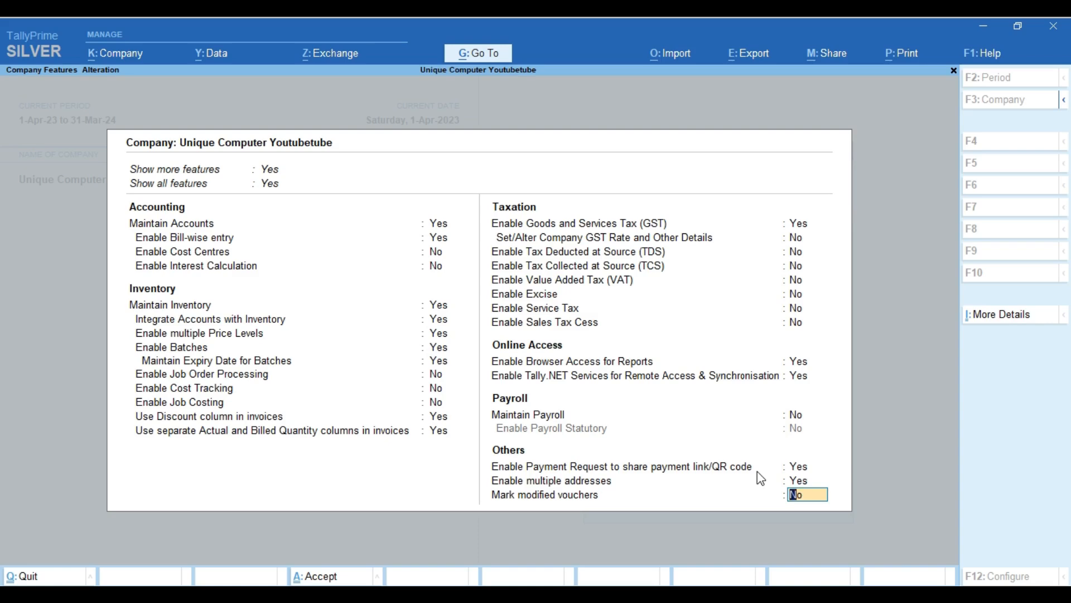
# Set Mark modified vouchers to Yes and save the company features.
pyautogui.write('y')
pyautogui.press('Return')
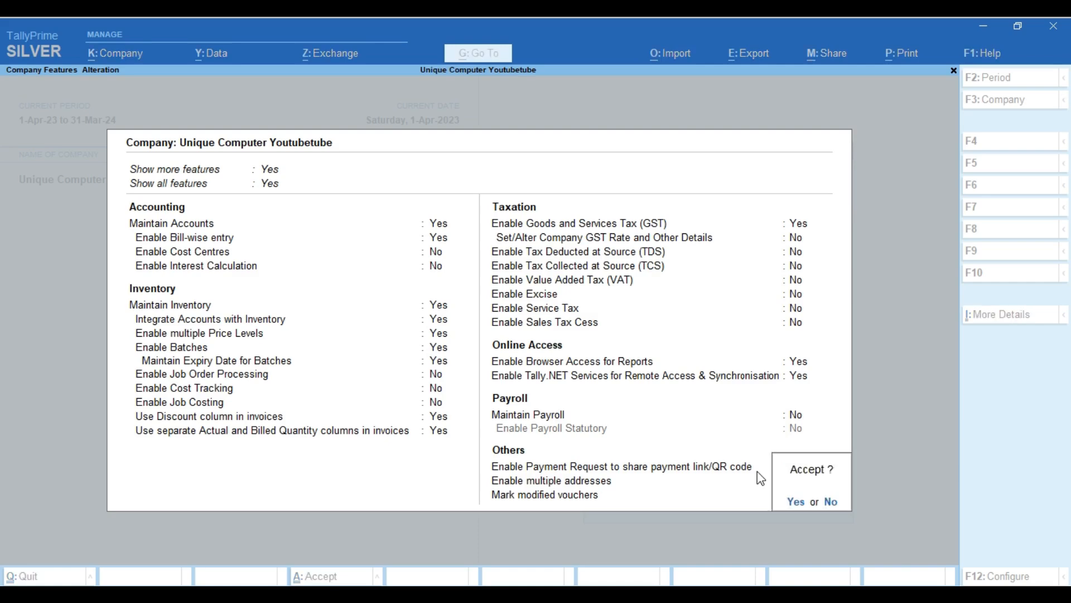
pyautogui.press('Return')
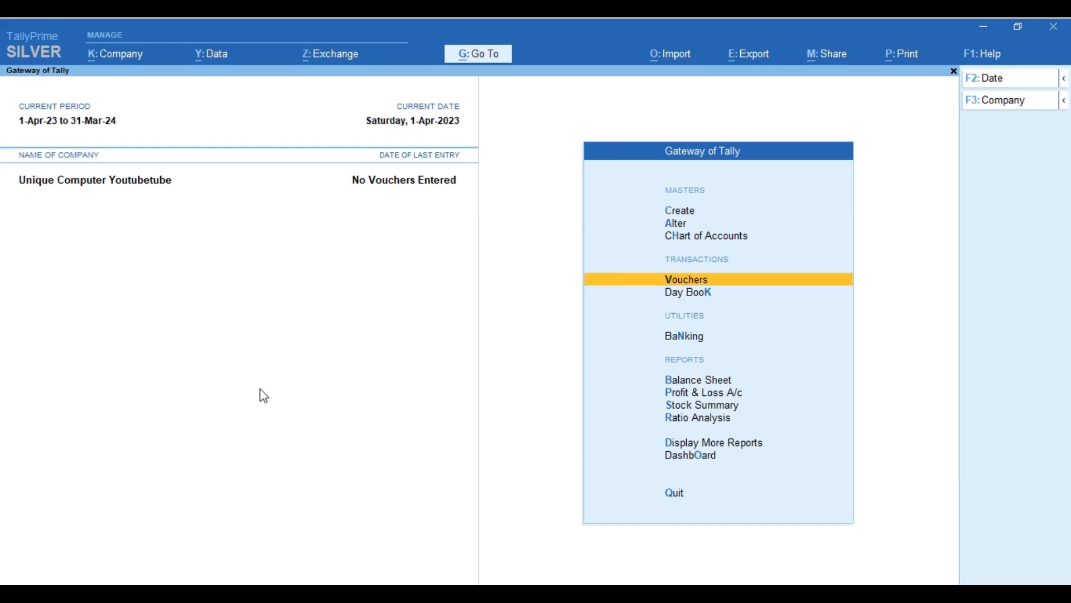
# Start a new voucher entry from Gateway of Tally, reaching a blank Payment voucher No. 1.
pyautogui.press('Down')
pyautogui.press('Up')
pyautogui.press('Return')
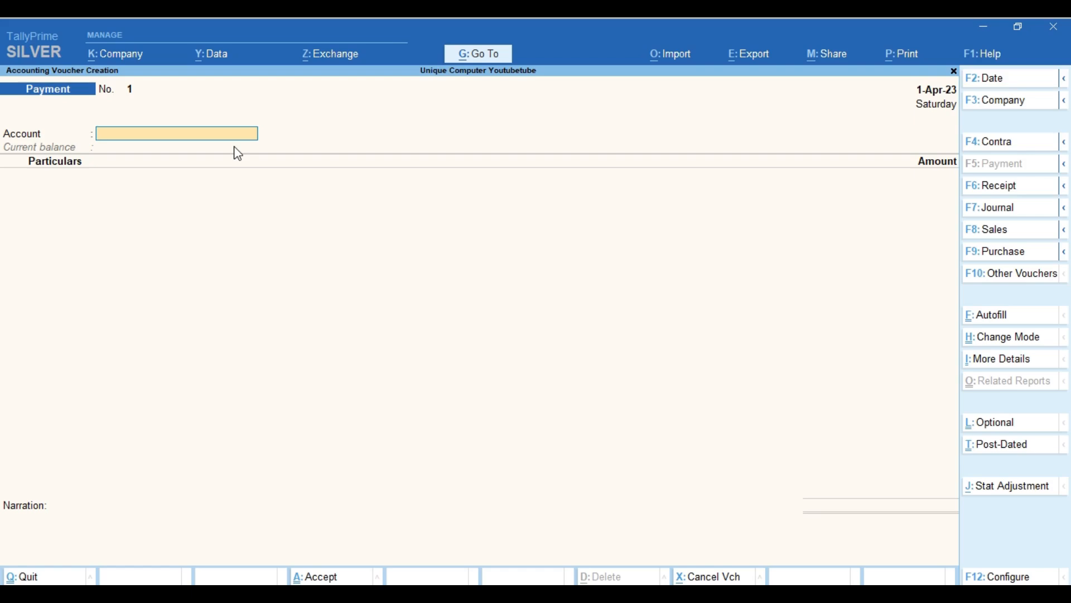
pyautogui.click(999, 187)
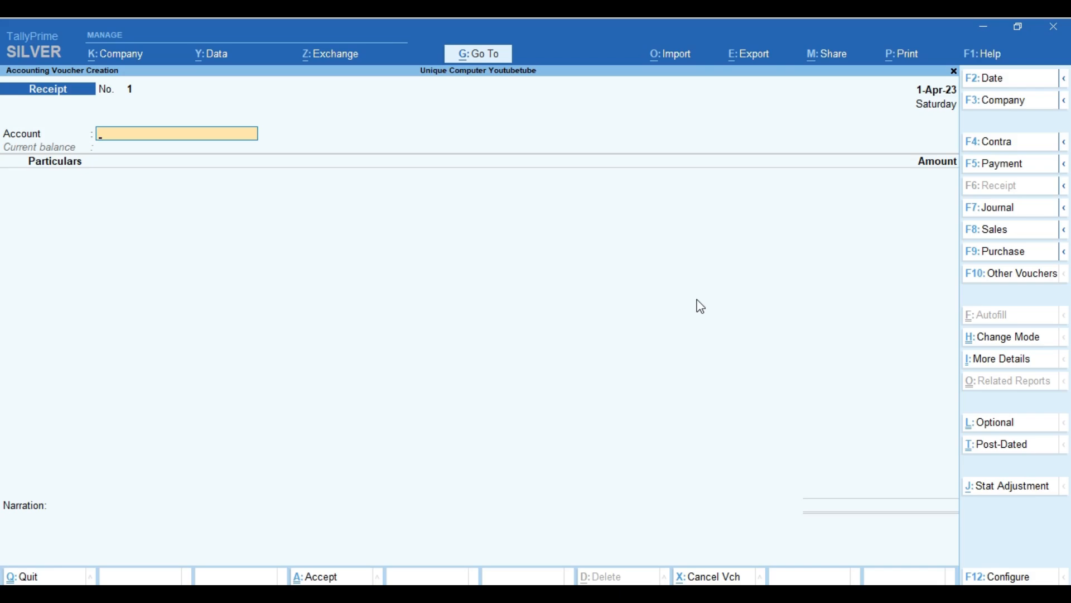
pyautogui.click(1002, 215)
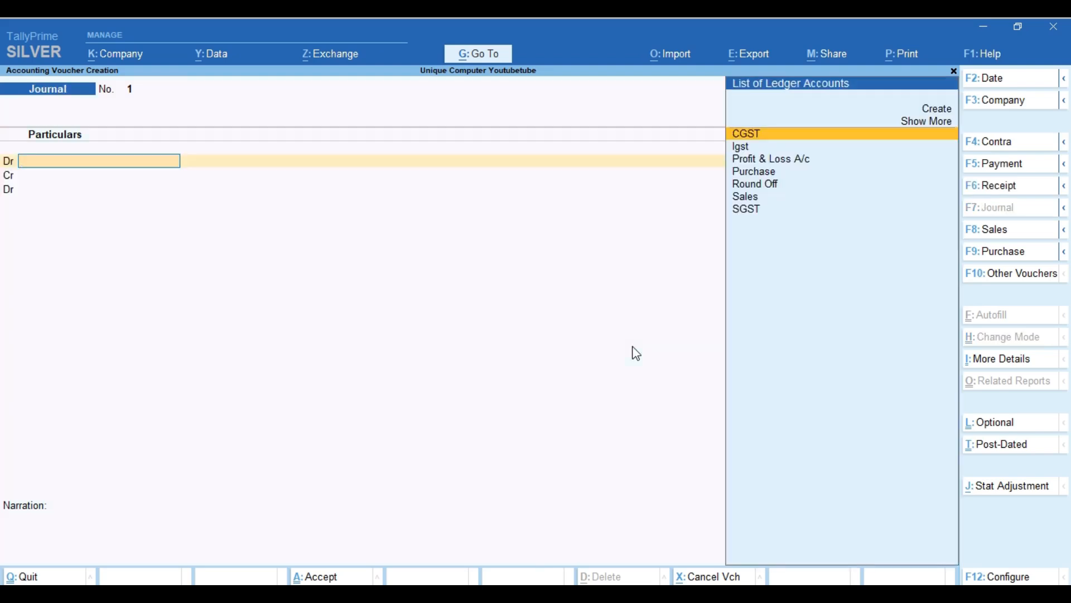
pyautogui.press('Escape')
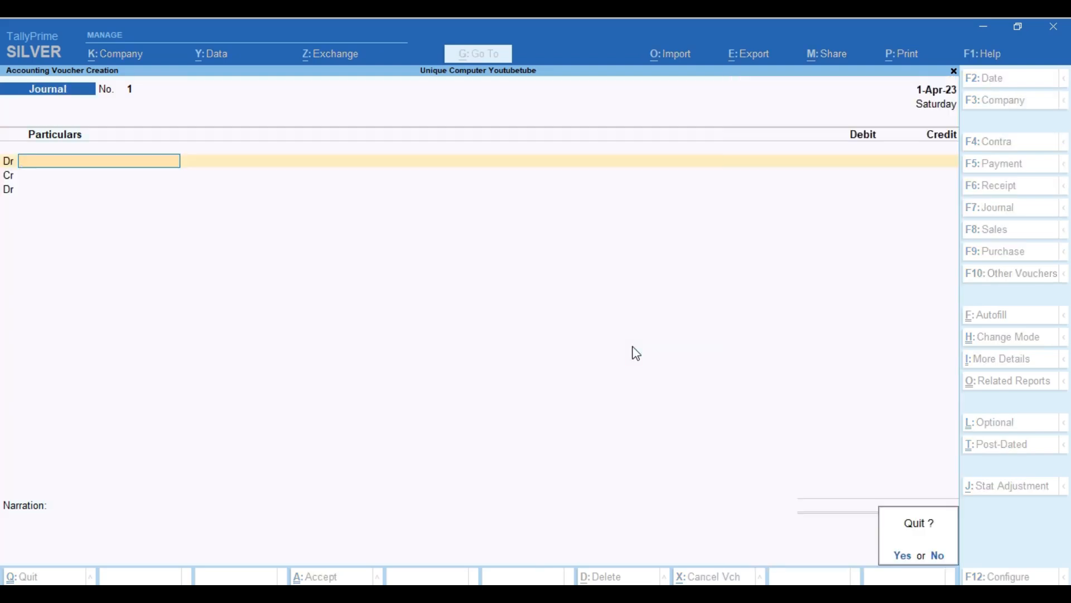
pyautogui.press('Return')
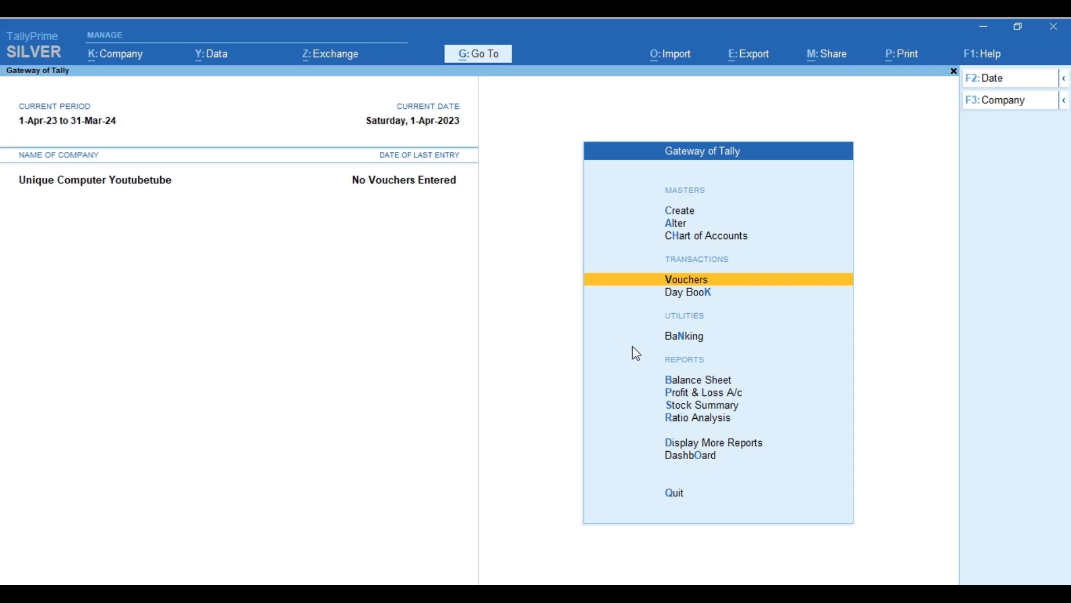
pyautogui.press('Return')
# Make it a Sales voucher with Cash as party and Sales ledger, then bring up company features with F11.
pyautogui.click(972, 246)
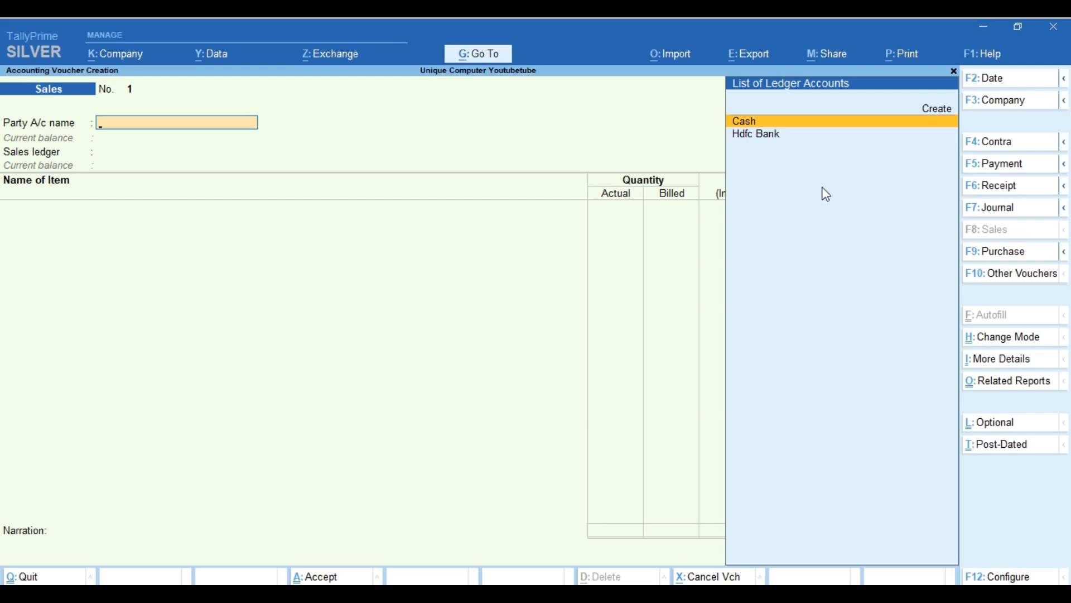
pyautogui.press('Return')
pyautogui.press('Return')
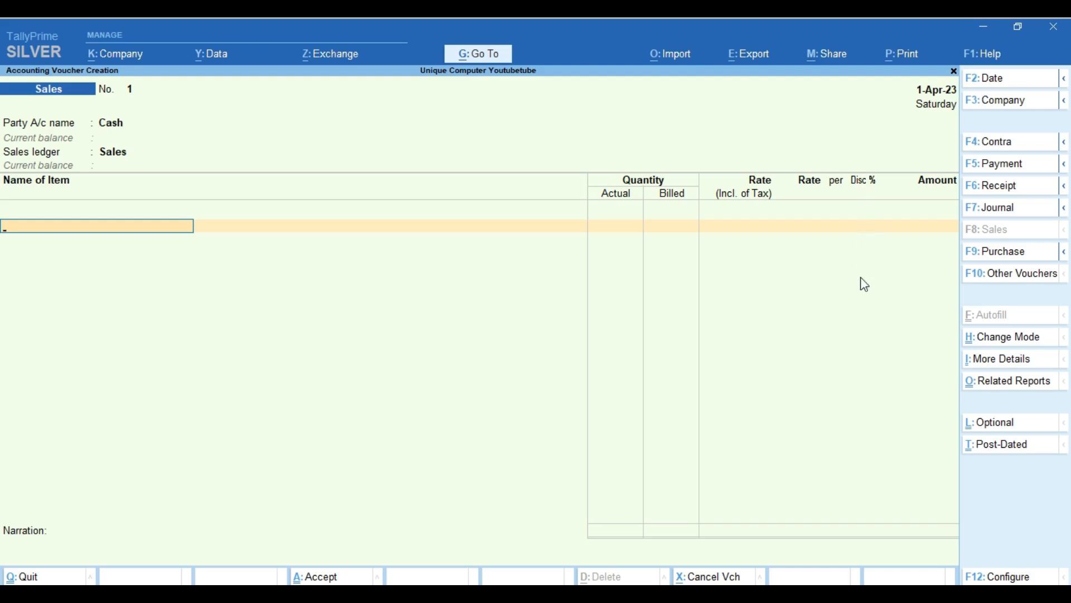
pyautogui.press('F11')
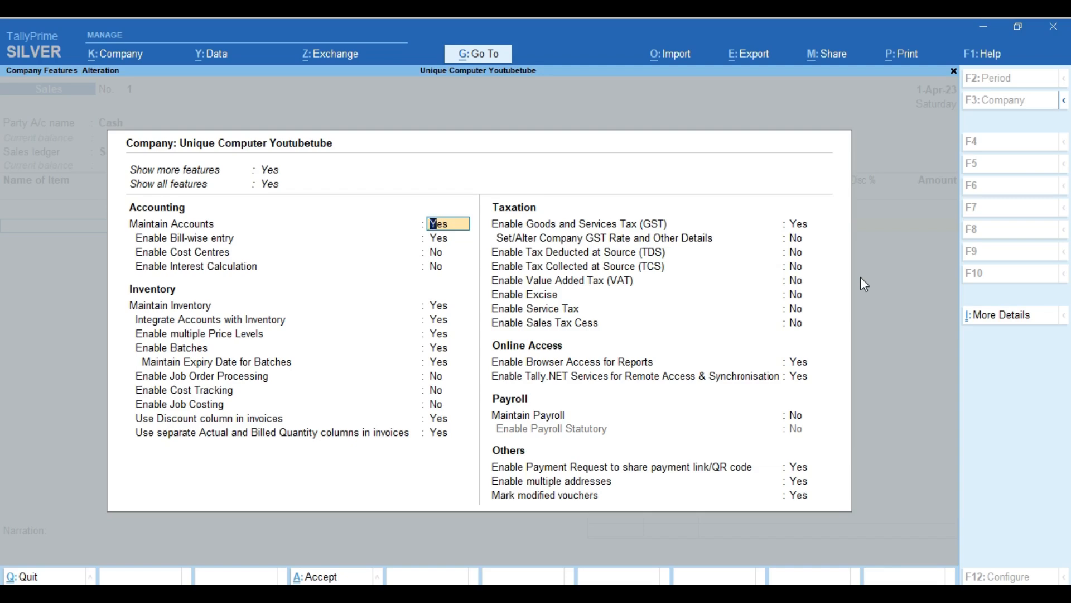
# Set Use Discount column and separate Actual/Billed Quantity to No, and save the features.
pyautogui.click(456, 421)
pyautogui.write('n')
pyautogui.press('Return')
pyautogui.write('n')
pyautogui.press('Return')
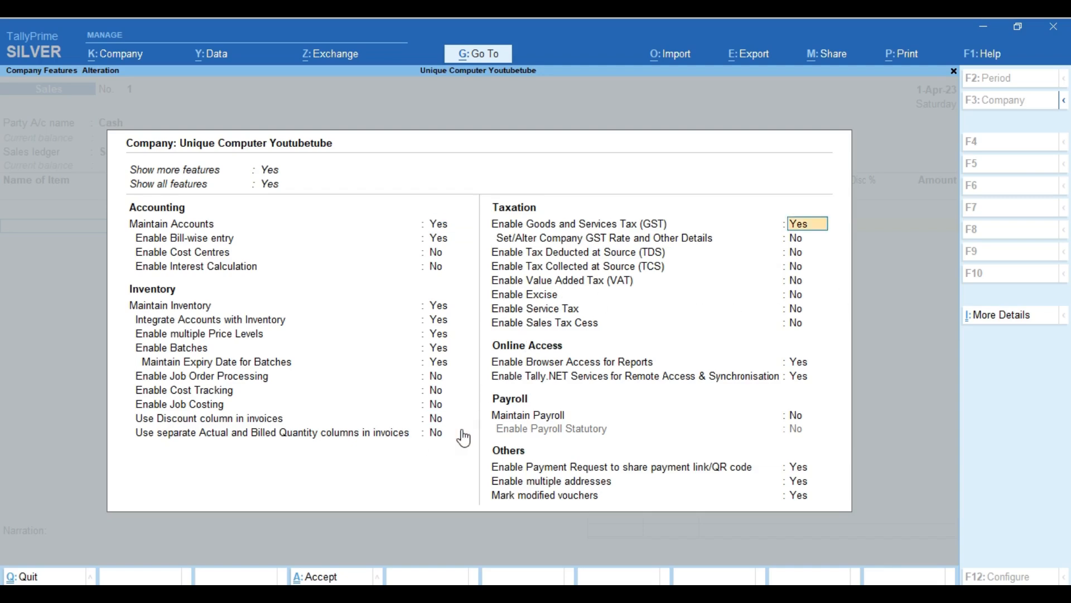
pyautogui.press('ctrl')
pyautogui.hotkey('ctrl', 'a')
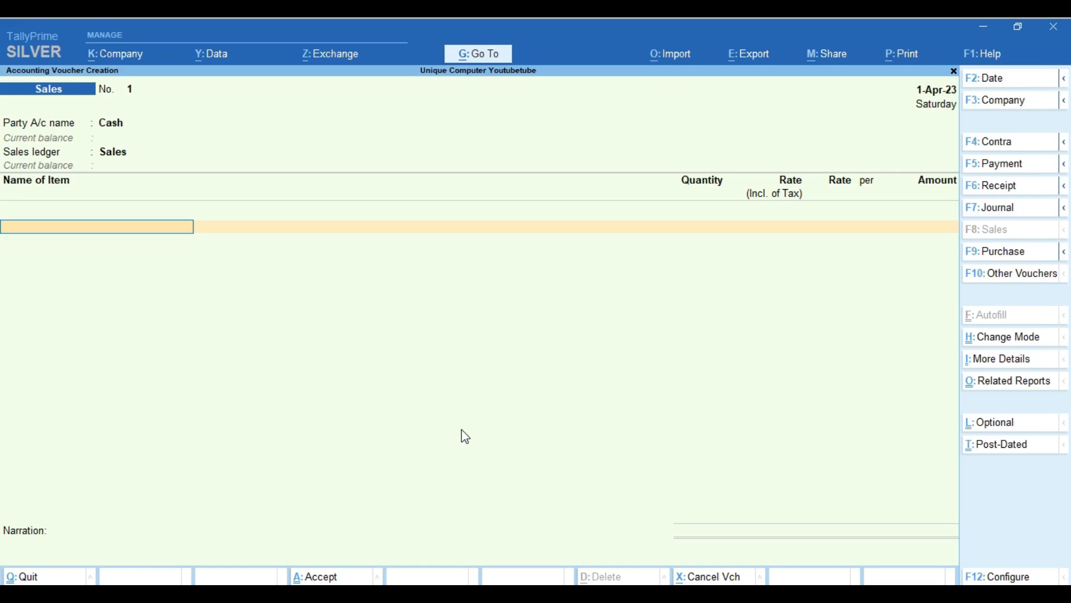
# Reopen F11 features and set the discount and Actual/Billed quantity columns back to Yes.
pyautogui.press('F11')
pyautogui.press('Return')
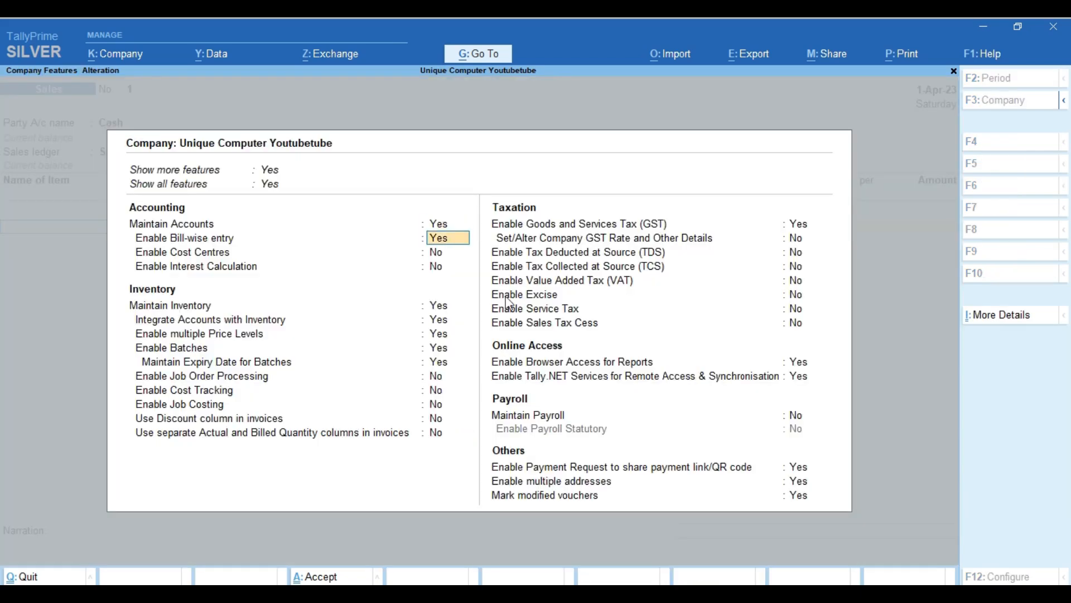
pyautogui.press('Return')
pyautogui.press('Return')
pyautogui.press('Return')
pyautogui.press('Return')
pyautogui.press('Return')
pyautogui.press('Return')
pyautogui.press('Return')
pyautogui.press('Return')
pyautogui.press('Return')
pyautogui.press('Return')
pyautogui.press('Return')
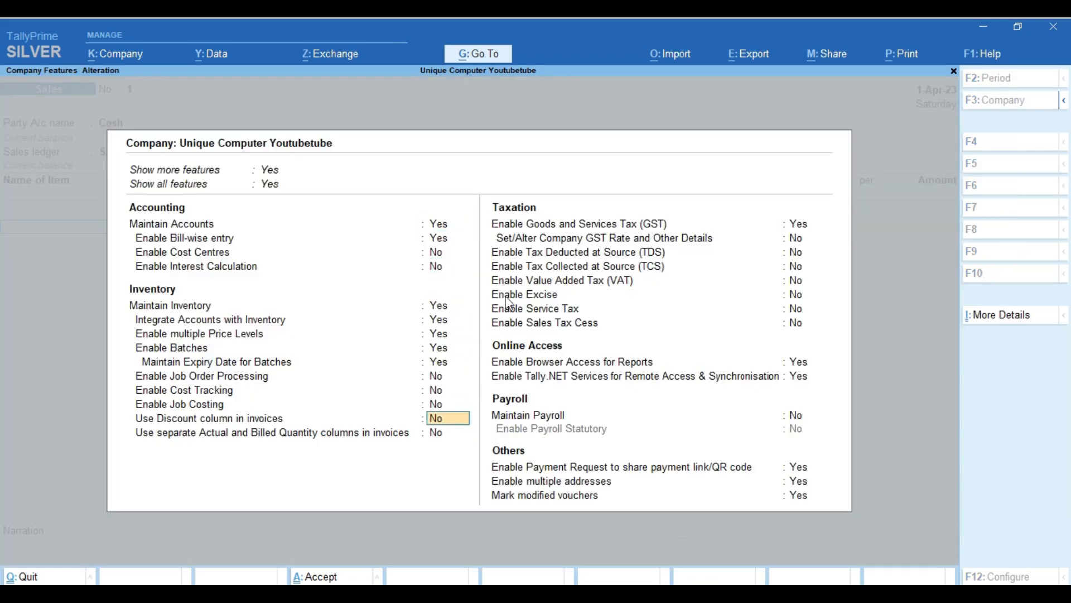
pyautogui.press('y')
pyautogui.press('y')
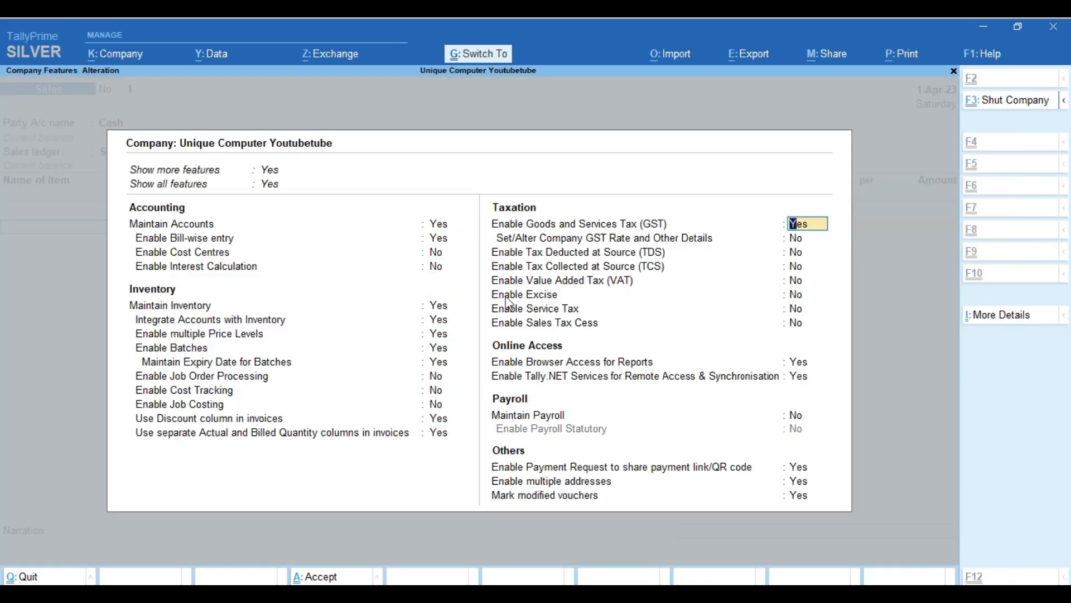
pyautogui.hotkey('ctrl', 'a')
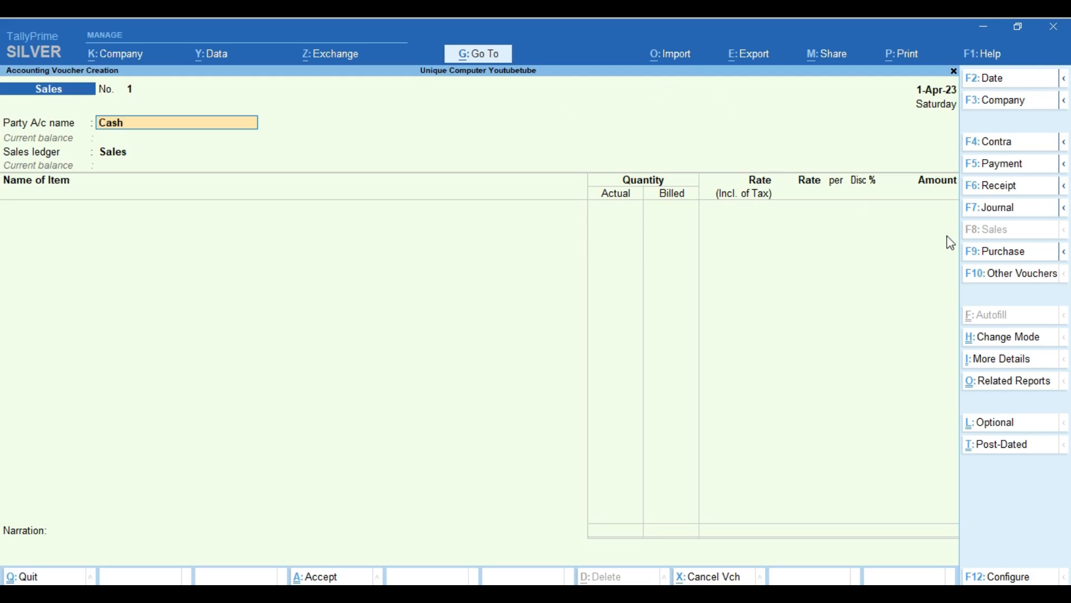
# Change the voucher to Purchase and bring up the list of other voucher types.
pyautogui.click(996, 254)
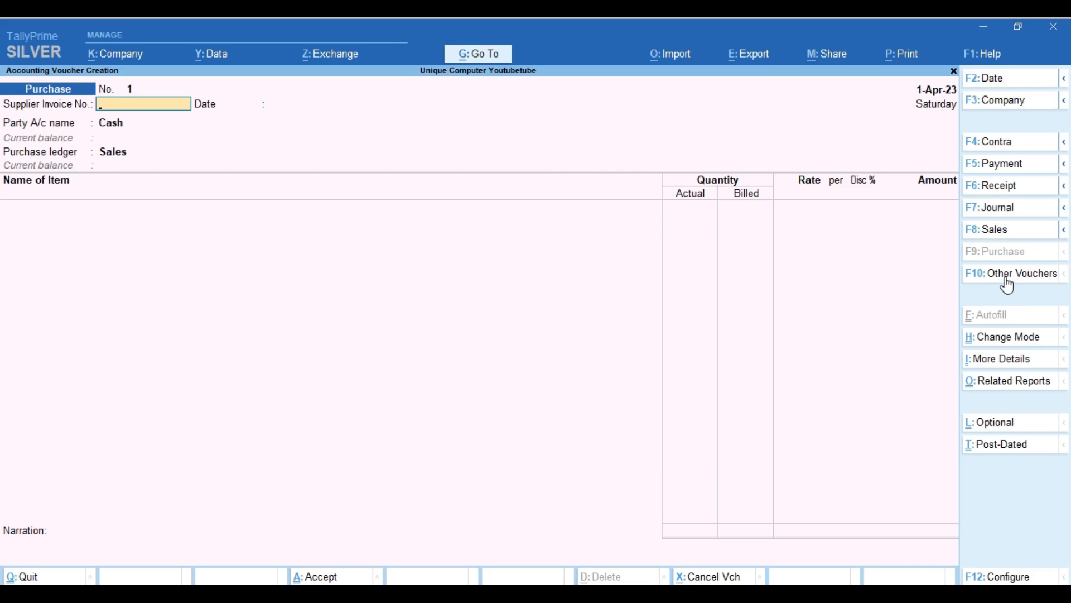
pyautogui.click(1007, 282)
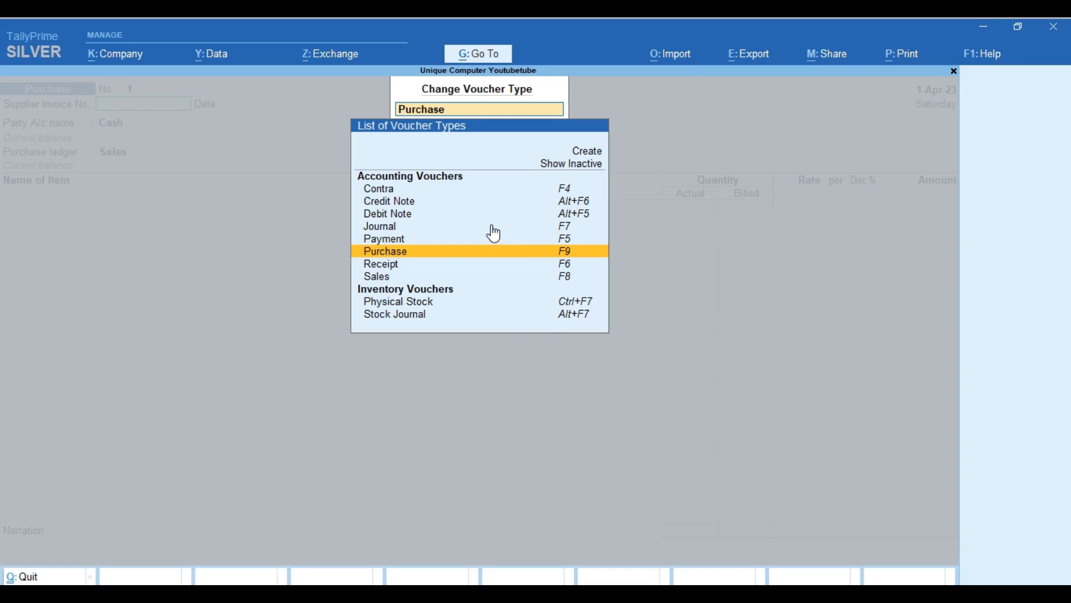
# Show inactive voucher types, review the full list, close it and switch back to Sales.
pyautogui.click(580, 168)
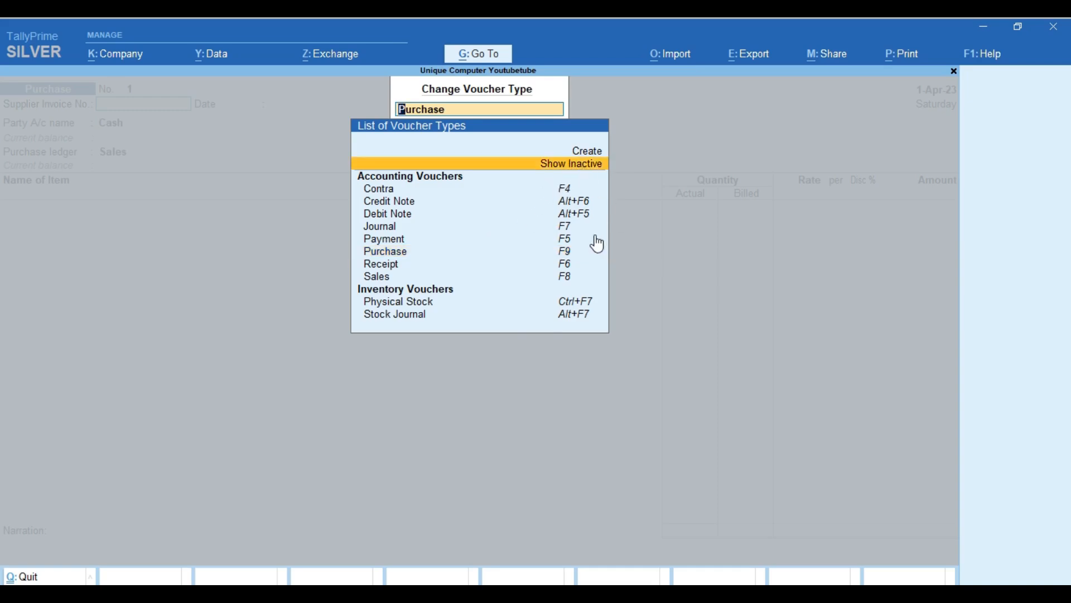
pyautogui.press('Return')
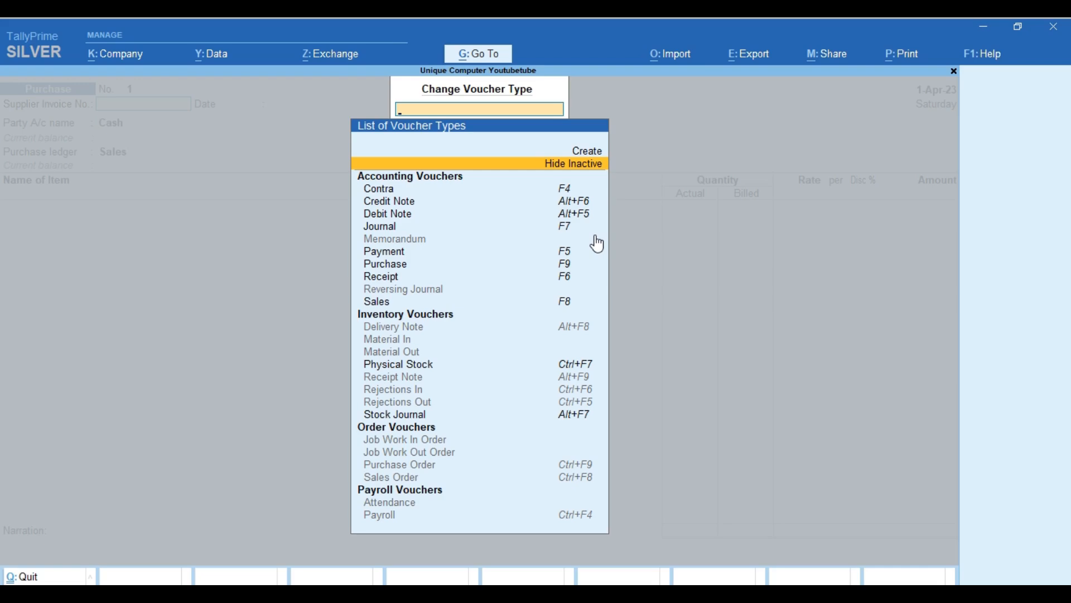
pyautogui.press('Escape')
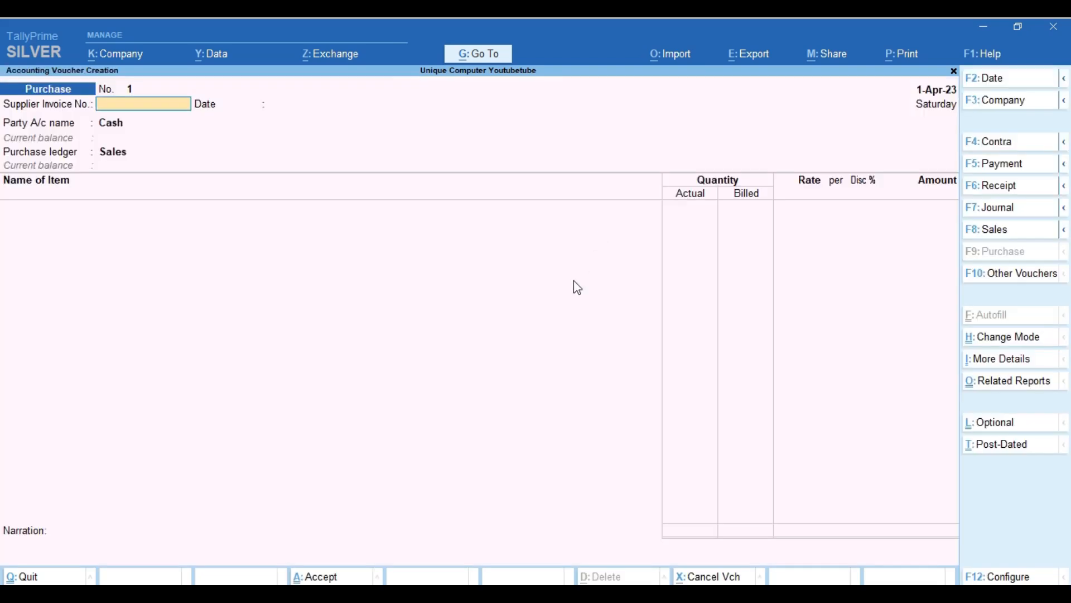
pyautogui.click(1000, 239)
# Move to the first item line of the Sales voucher and open its date for changing.
pyautogui.press('Return')
pyautogui.press('Return')
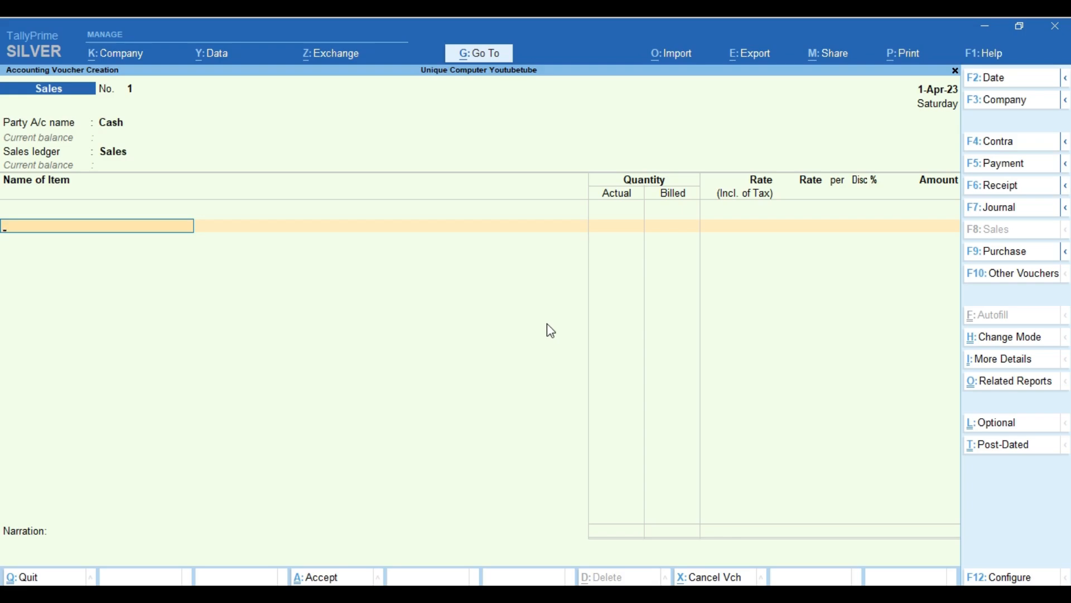
pyautogui.click(979, 79)
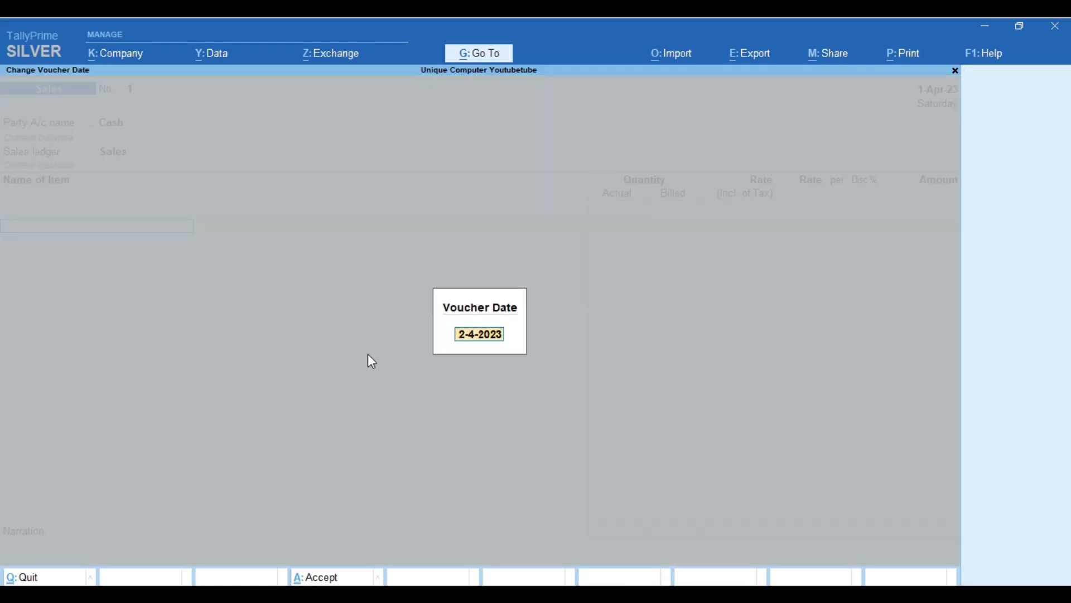
# Date the Sales voucher 1-Apr-23 and open the Go To list of reports.
pyautogui.write('1')
pyautogui.press('Return')
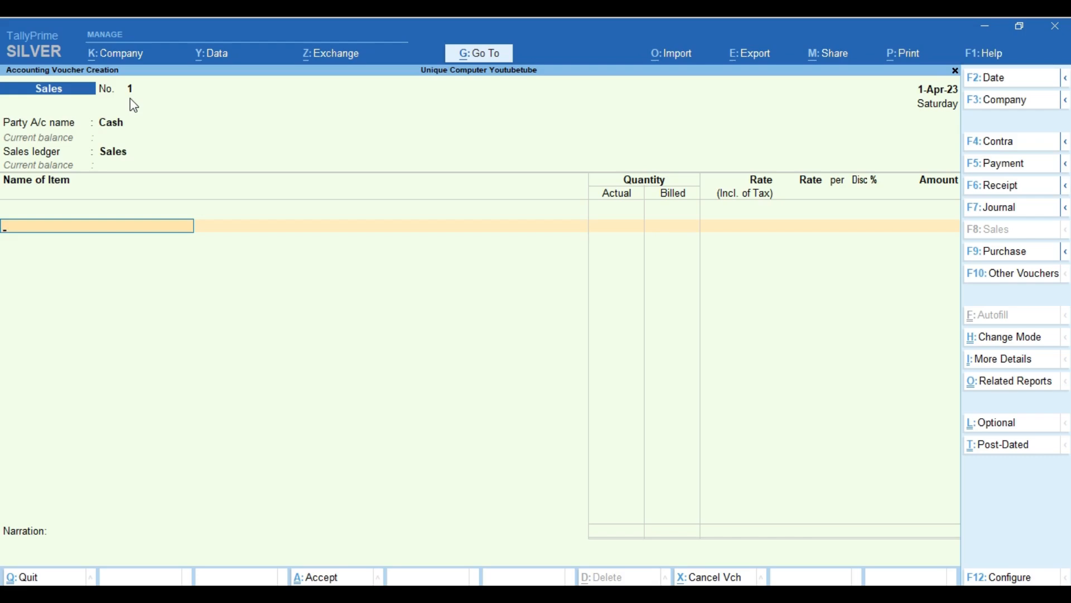
pyautogui.click(479, 58)
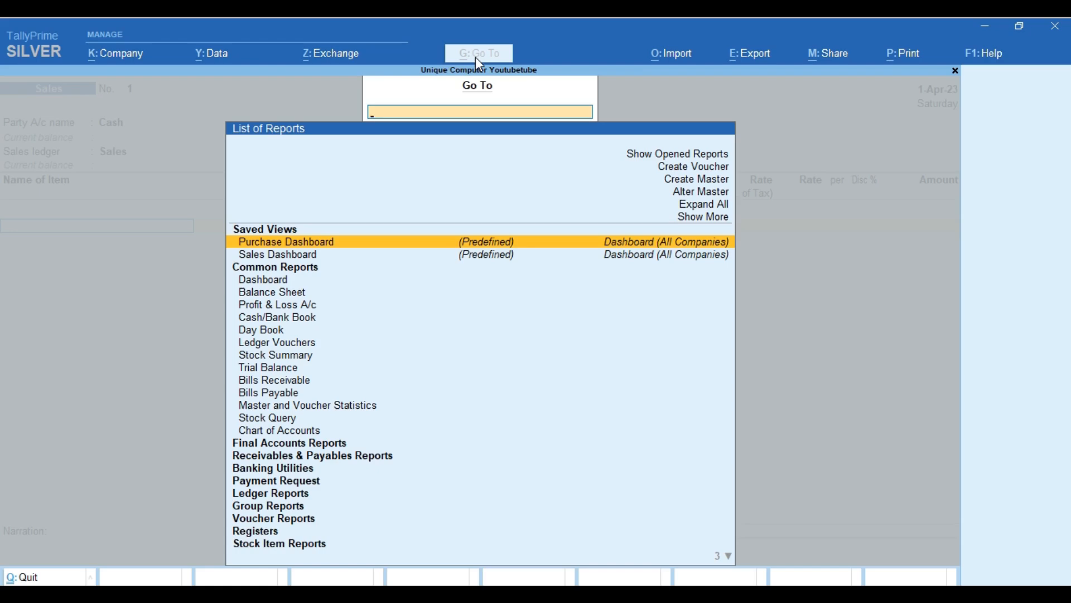
# Open the Sales voucher type for alteration through Alter Master > Voucher Type.
pyautogui.press('Up')
pyautogui.press('Up')
pyautogui.press('Up')
pyautogui.press('Return')
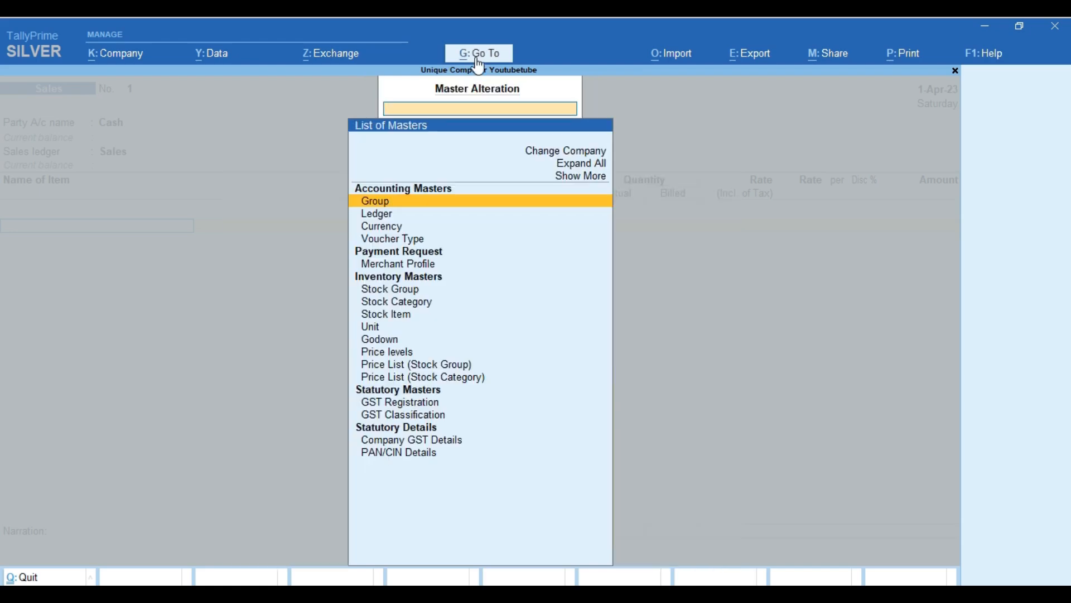
pyautogui.press('Down')
pyautogui.press('Down')
pyautogui.press('Down')
pyautogui.press('Return')
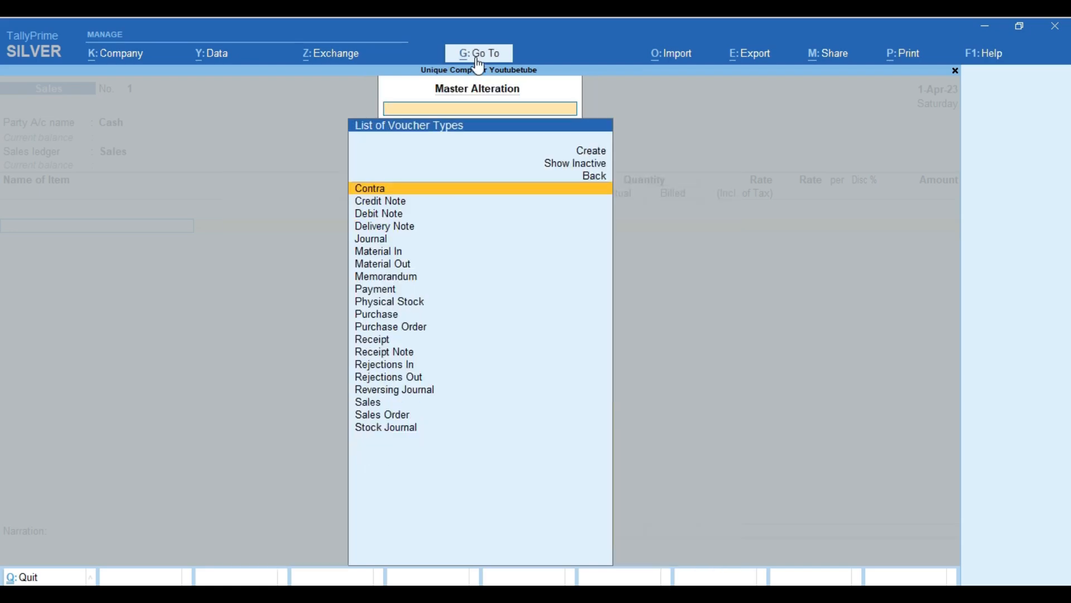
pyautogui.write('Sa')
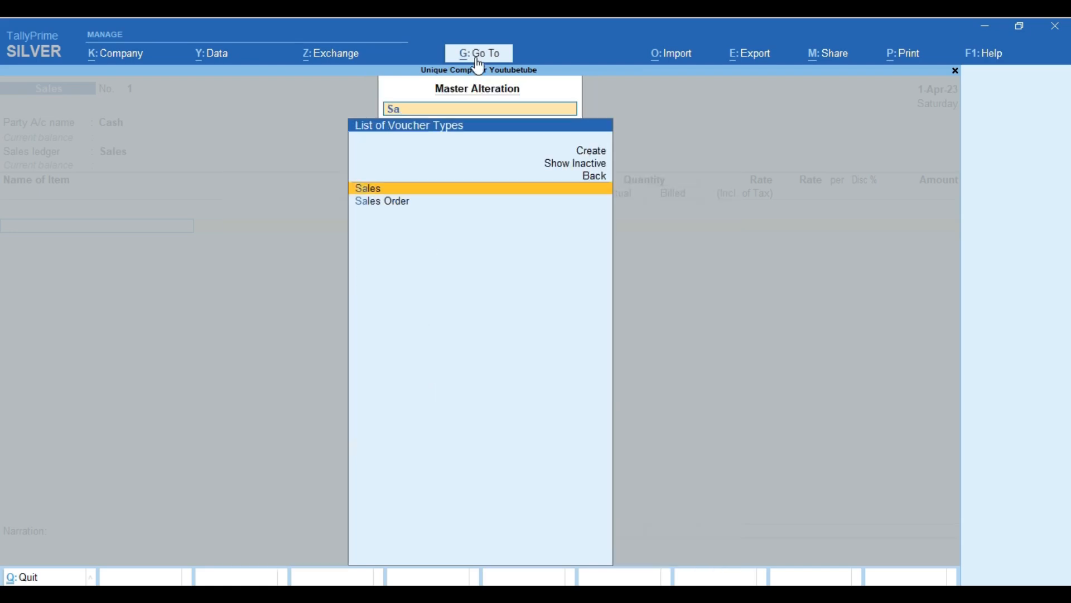
pyautogui.press('Return')
# Set Method of Voucher Numbering to Manual and save the Sales voucher type.
pyautogui.press('Return')
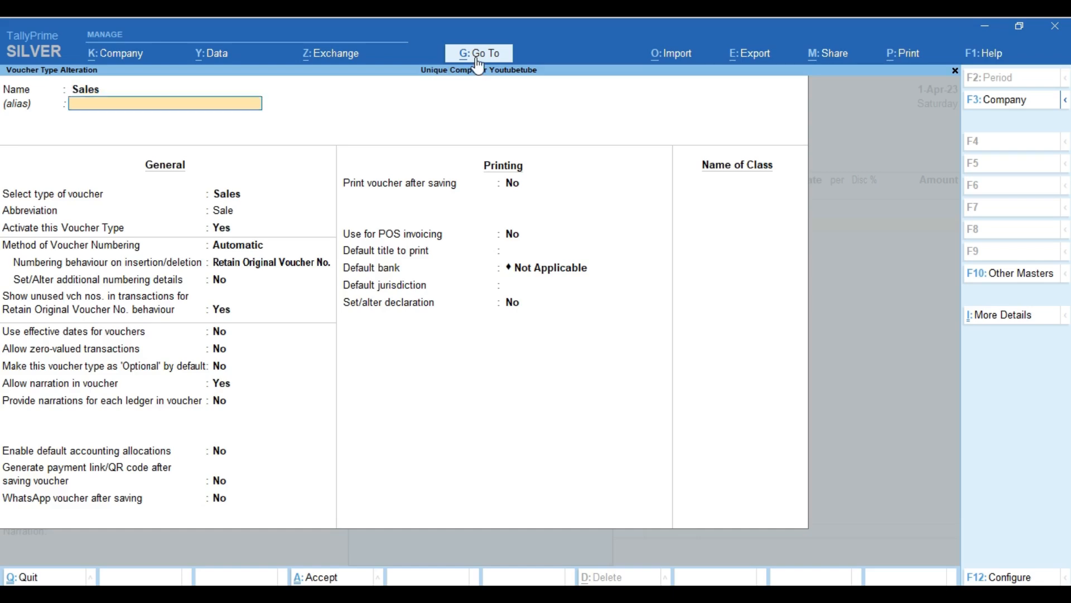
pyautogui.press('Return')
pyautogui.press('Return')
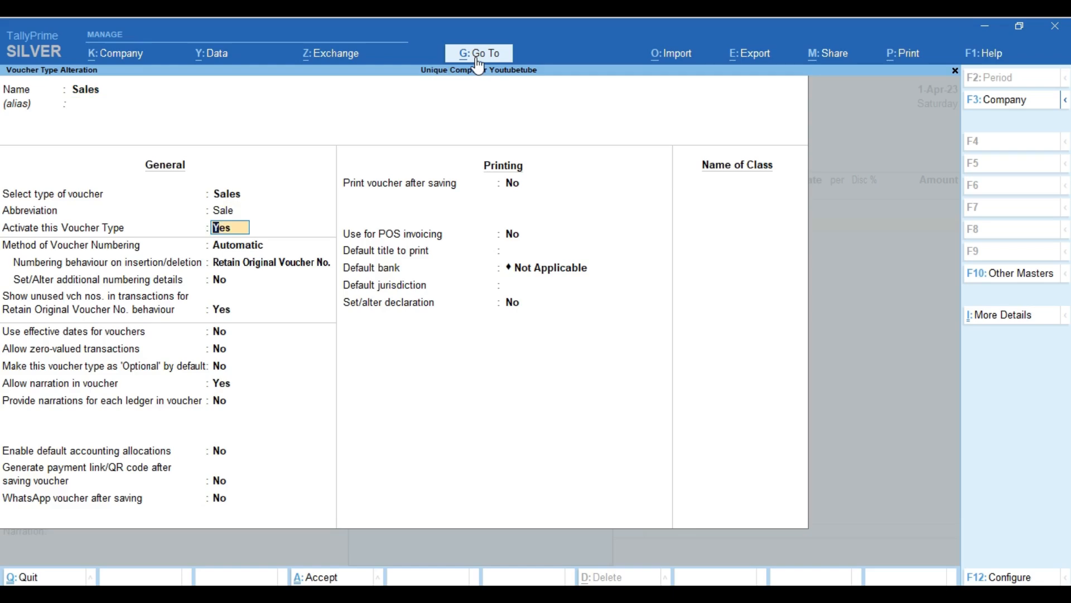
pyautogui.press('Return')
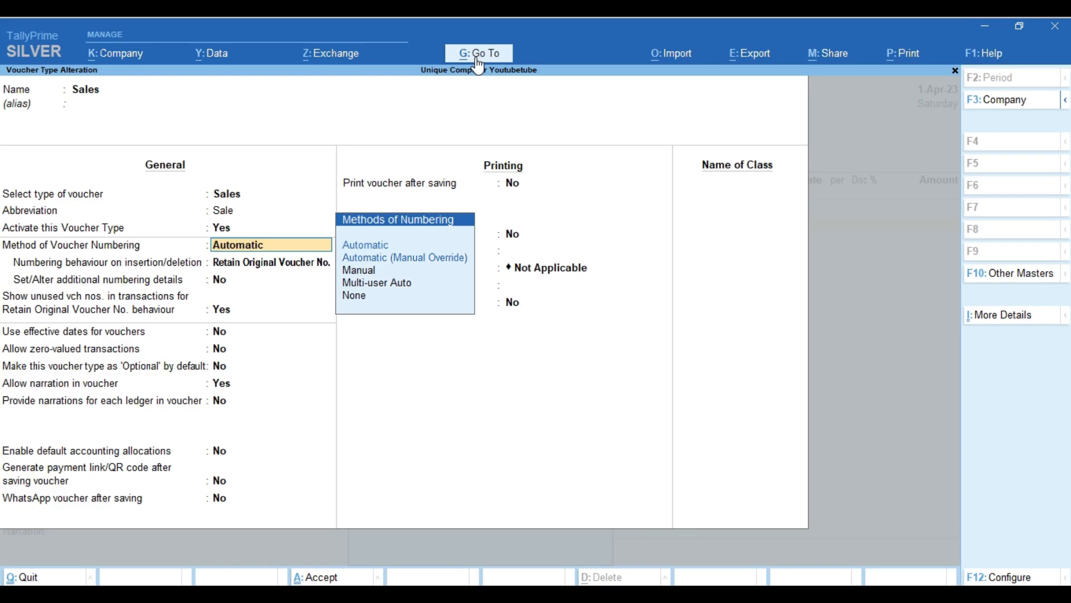
pyautogui.press('Down')
pyautogui.press('Return')
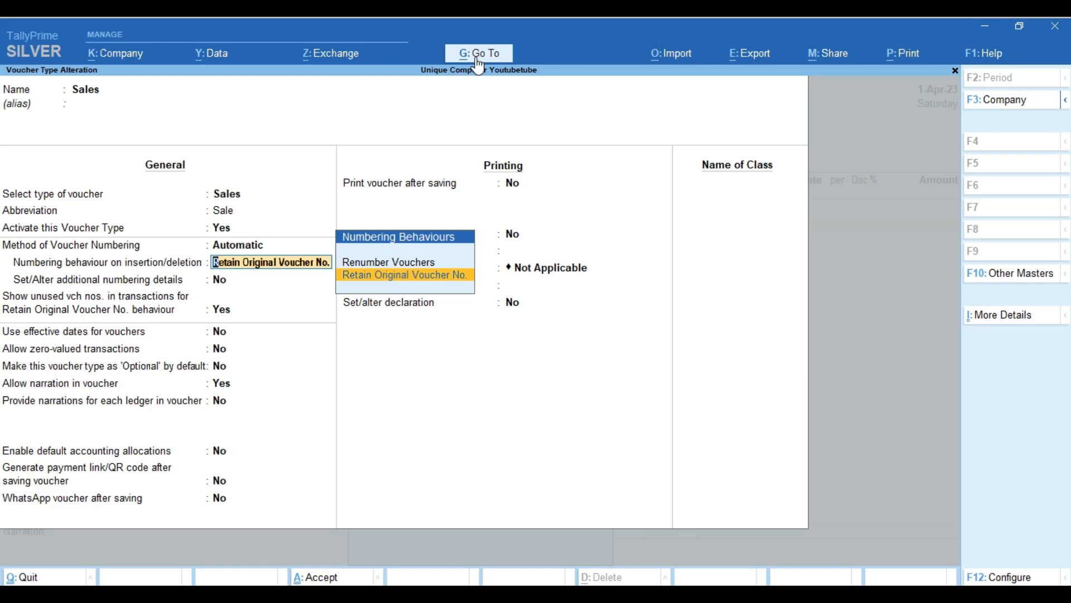
pyautogui.press('BackSpace')
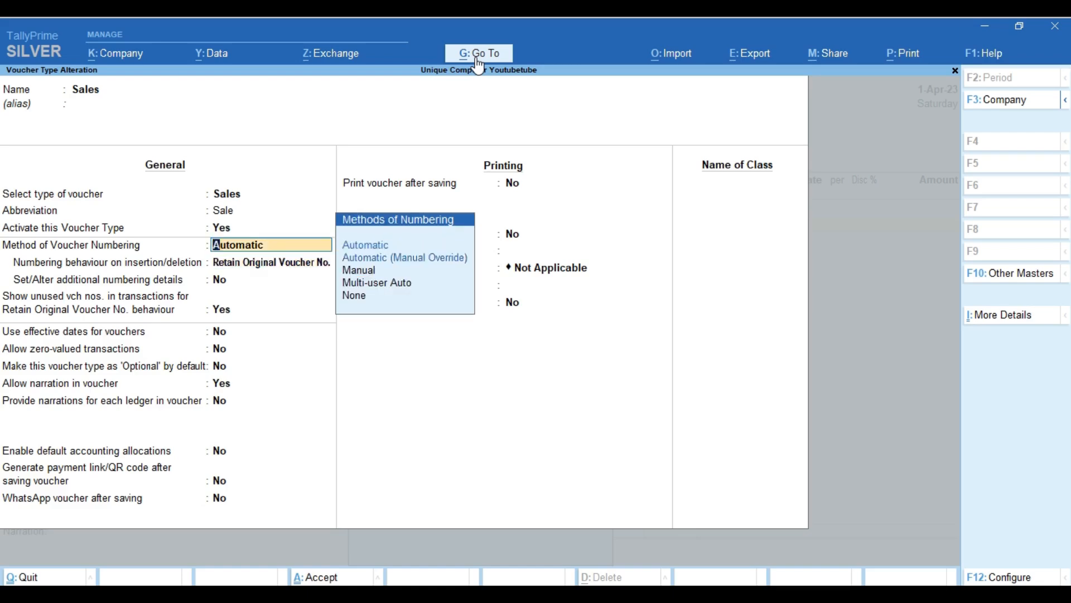
pyautogui.press('Down')
pyautogui.press('Down')
pyautogui.press('Down')
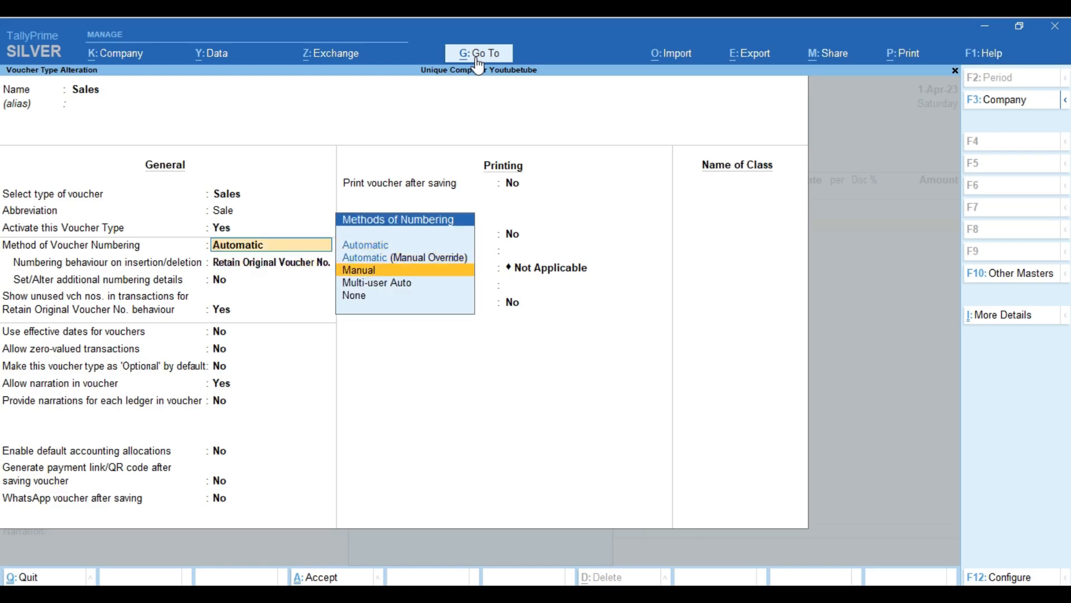
pyautogui.press('Return')
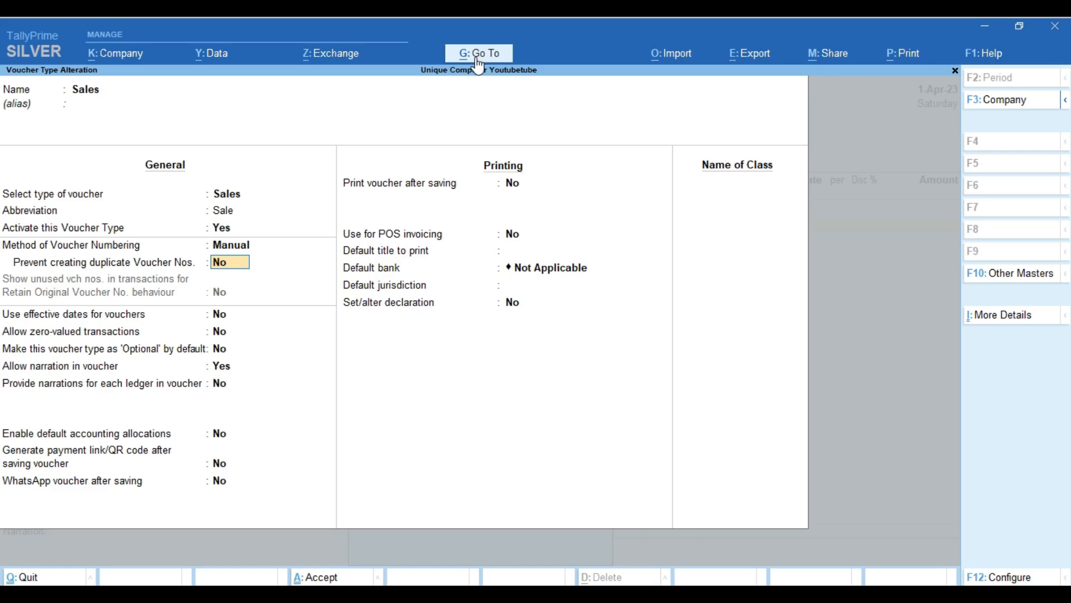
pyautogui.press('BackSpace')
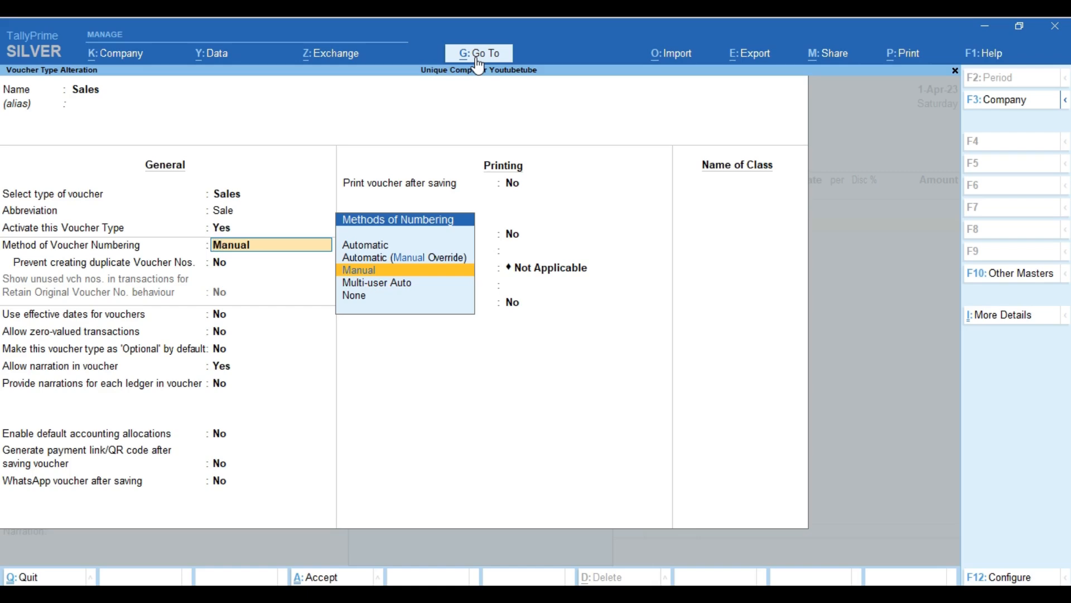
pyautogui.press('Up')
pyautogui.press('Down')
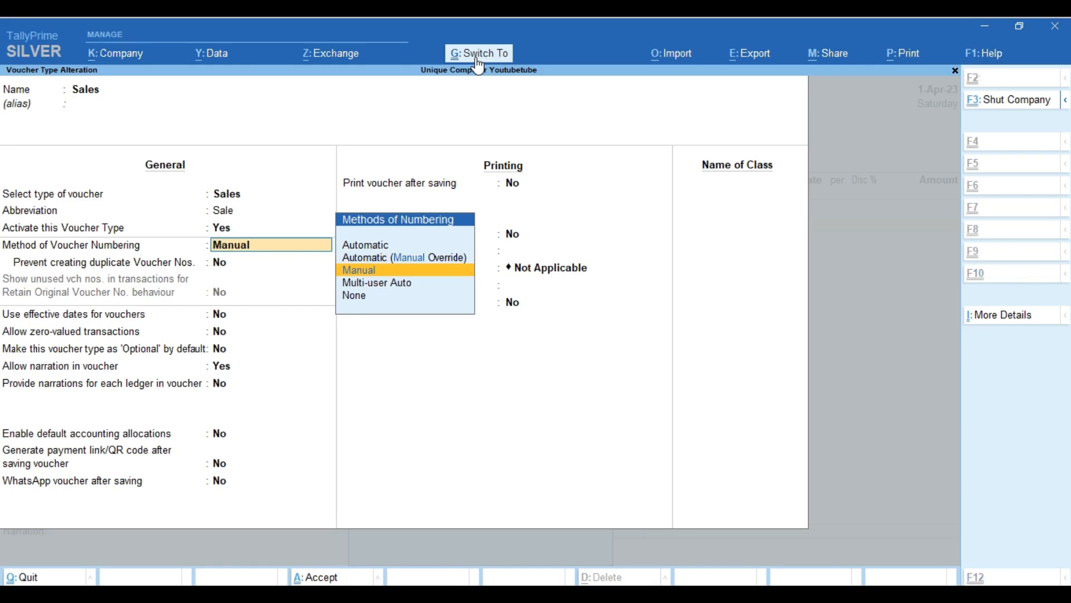
pyautogui.hotkey('ctrl', 'a')
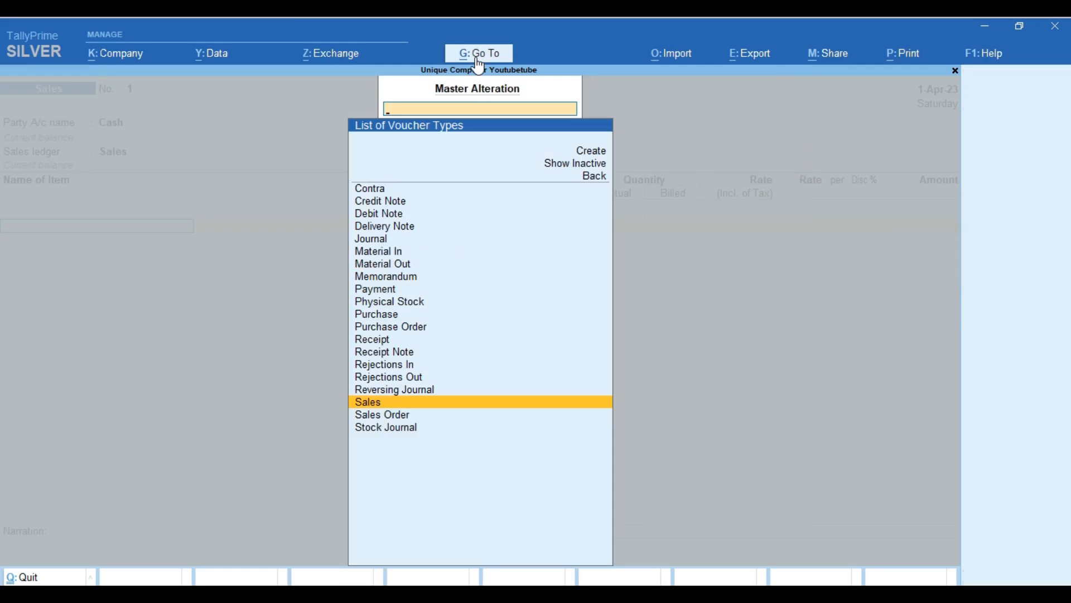
# Type a manual voucher number into the Sales voucher No. field, then reopen the Go To report list.
pyautogui.press('Escape')
pyautogui.press('Escape')
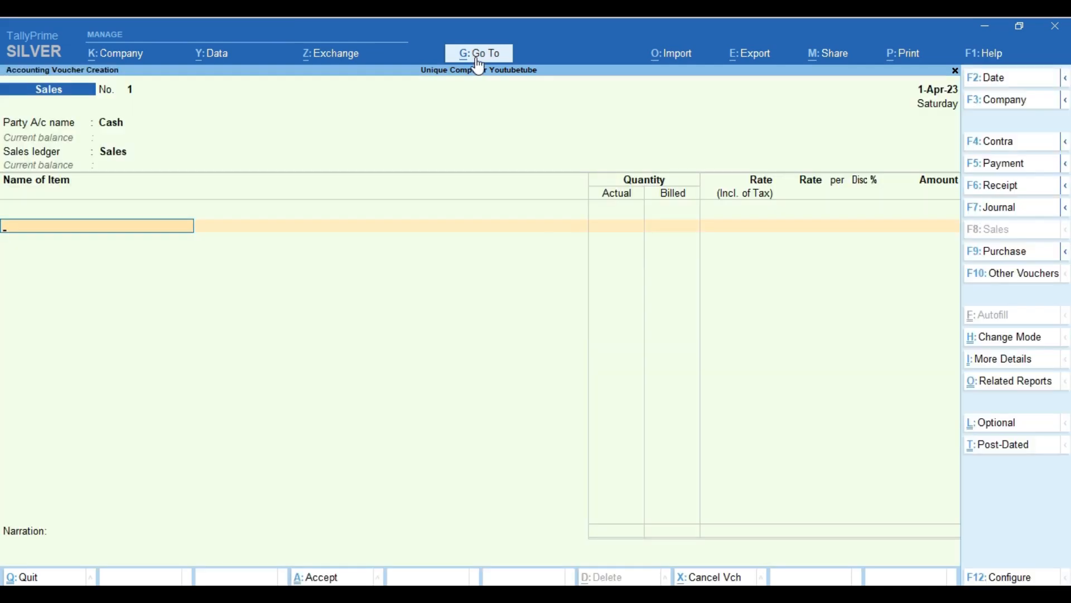
pyautogui.hotkey('shift', 'Tab')
pyautogui.hotkey('shift', 'Tab')
pyautogui.hotkey('shift', 'Tab')
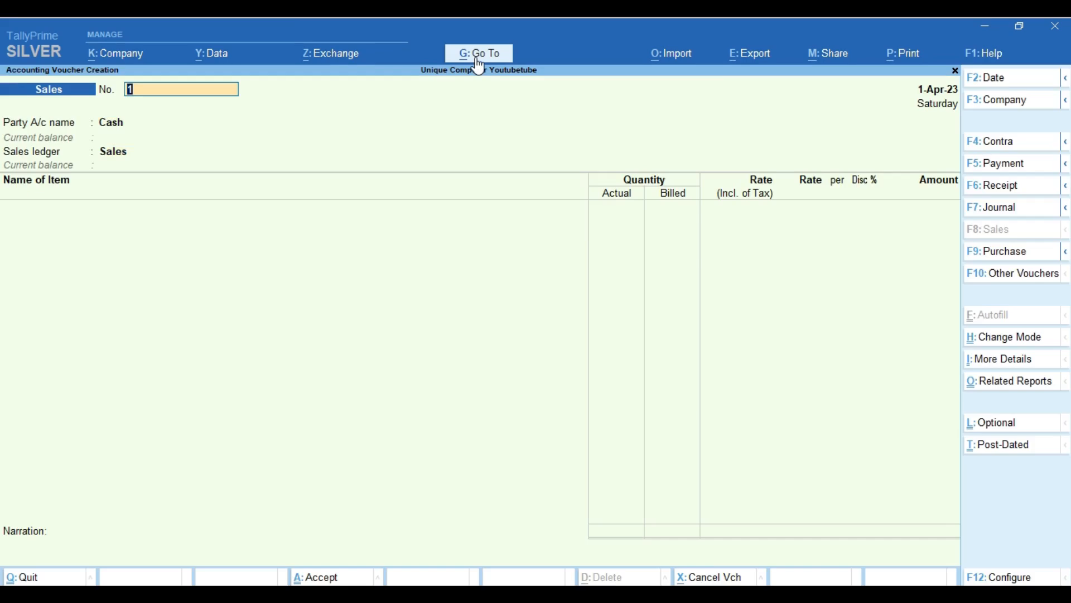
pyautogui.write('6766666/uiuuiu')
pyautogui.press('Return')
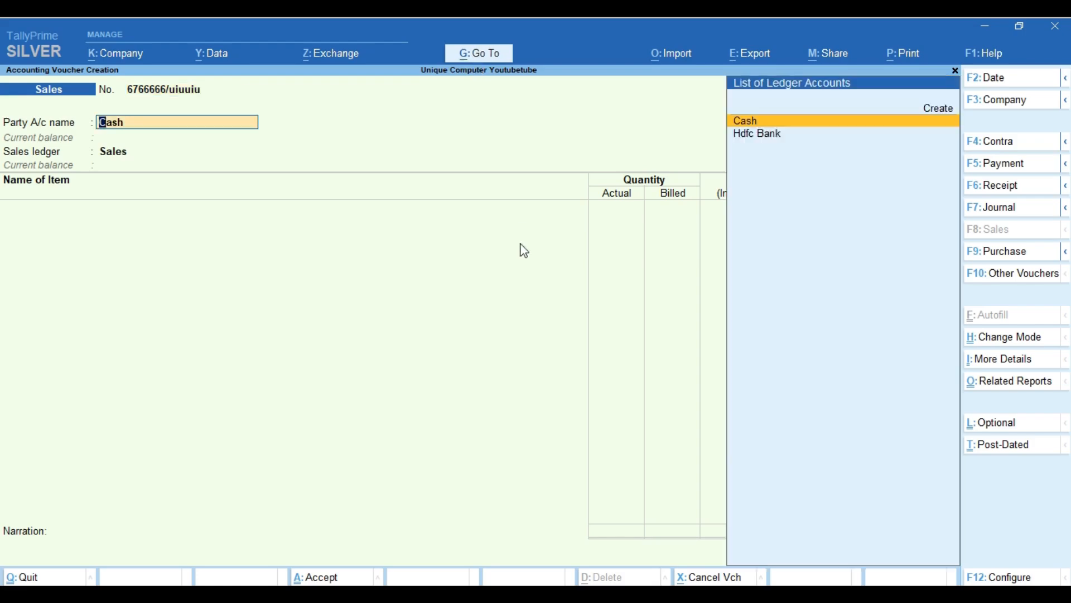
pyautogui.hotkey('alt', 'g')
pyautogui.press('Up')
pyautogui.press('Up')
pyautogui.press('Up')
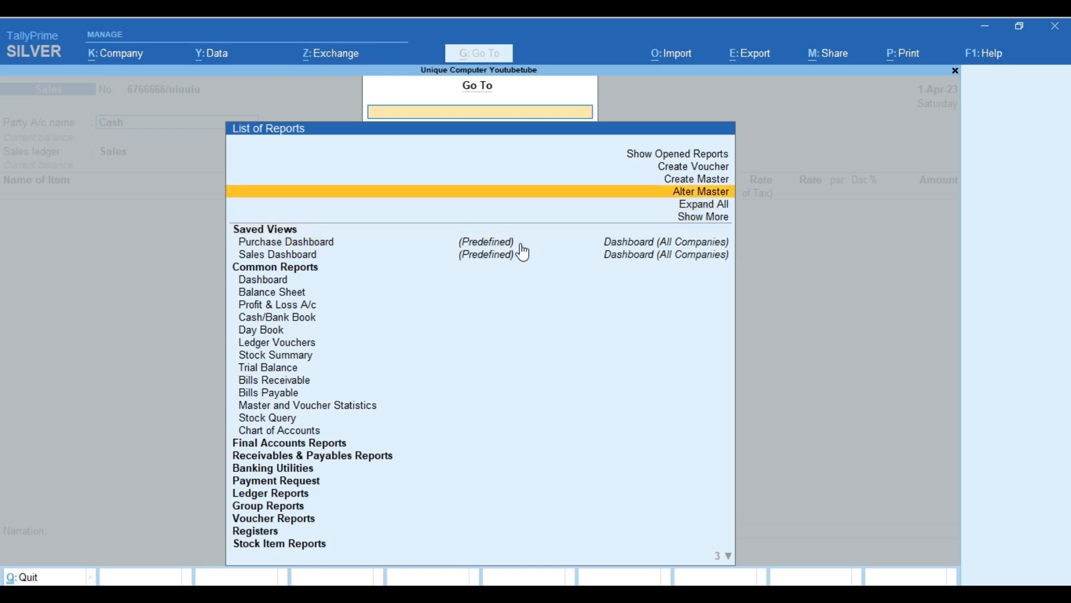
# Reopen the Sales voucher type via Alter Master > Voucher Type and set its numbering to Automatic.
pyautogui.press('Return')
pyautogui.press('Down')
pyautogui.press('Down')
pyautogui.press('Down')
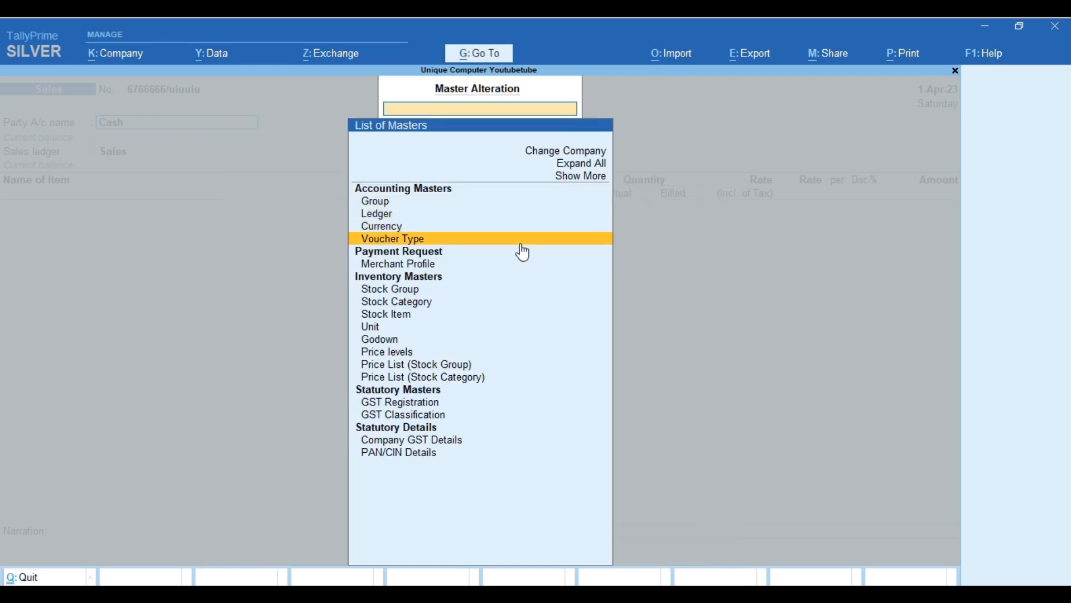
pyautogui.press('Return')
pyautogui.write('Sa')
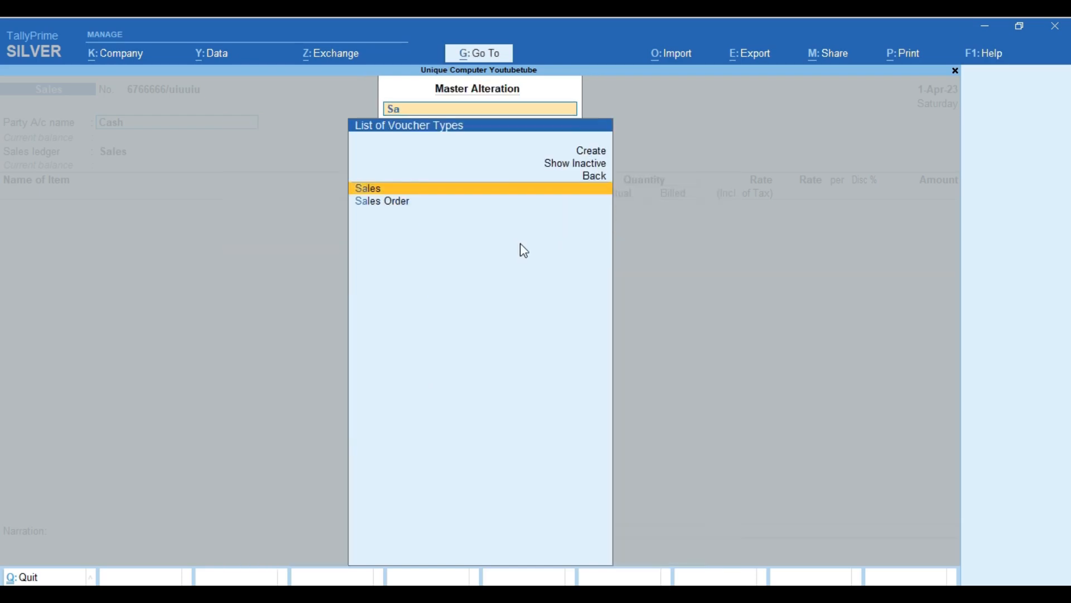
pyautogui.press('Return')
pyautogui.press('Return')
pyautogui.press('Return')
pyautogui.press('Return')
pyautogui.press('Return')
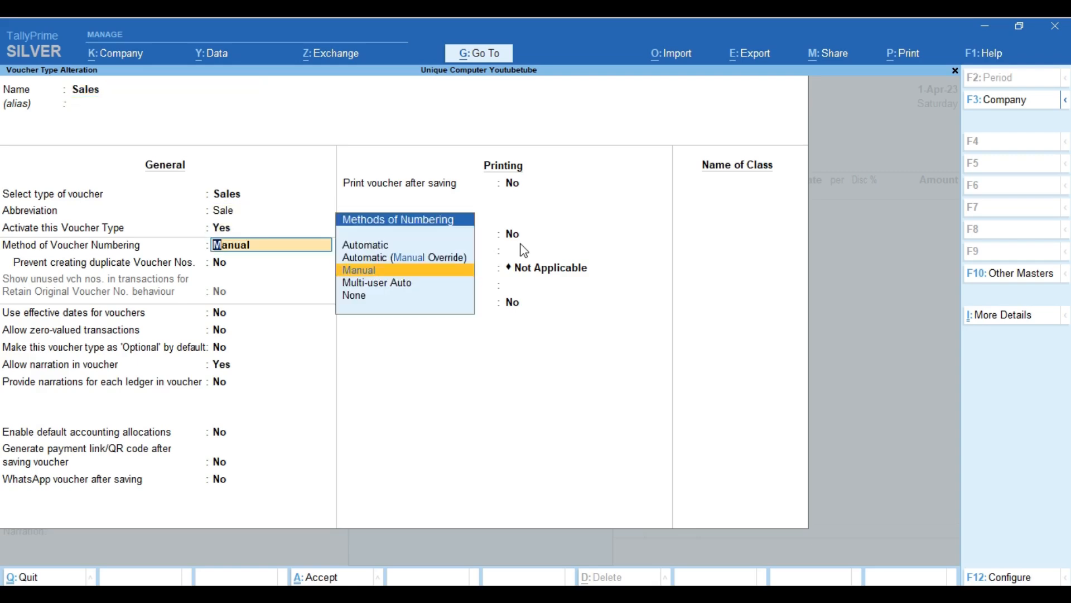
pyautogui.press('Up')
pyautogui.press('Up')
pyautogui.press('Return')
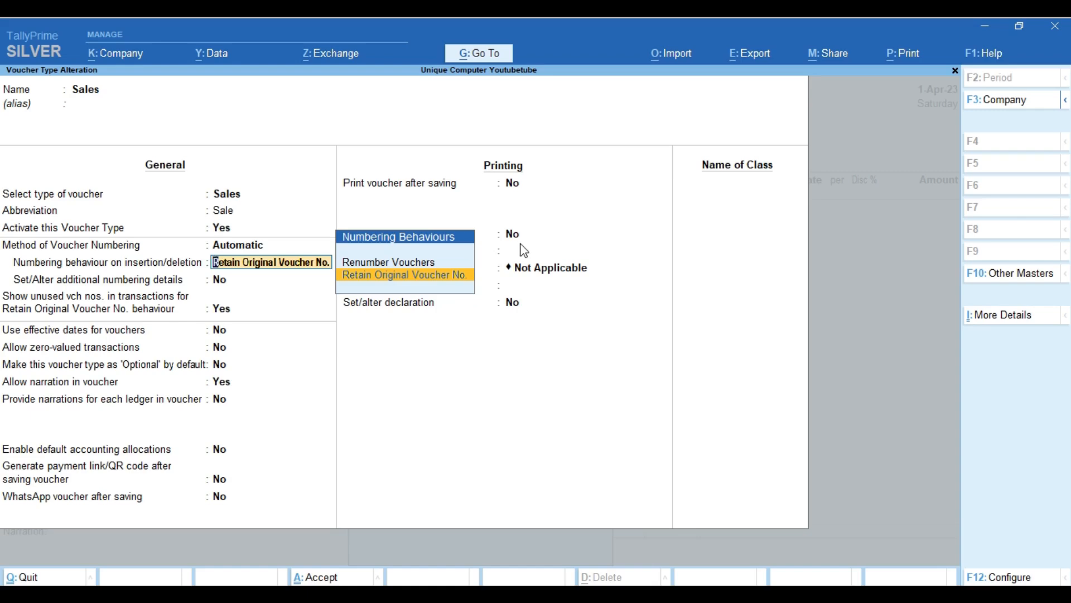
# Set the Sales voucher numbering behaviour to Renumber Vouchers.
pyautogui.press('Up')
pyautogui.press('Return')
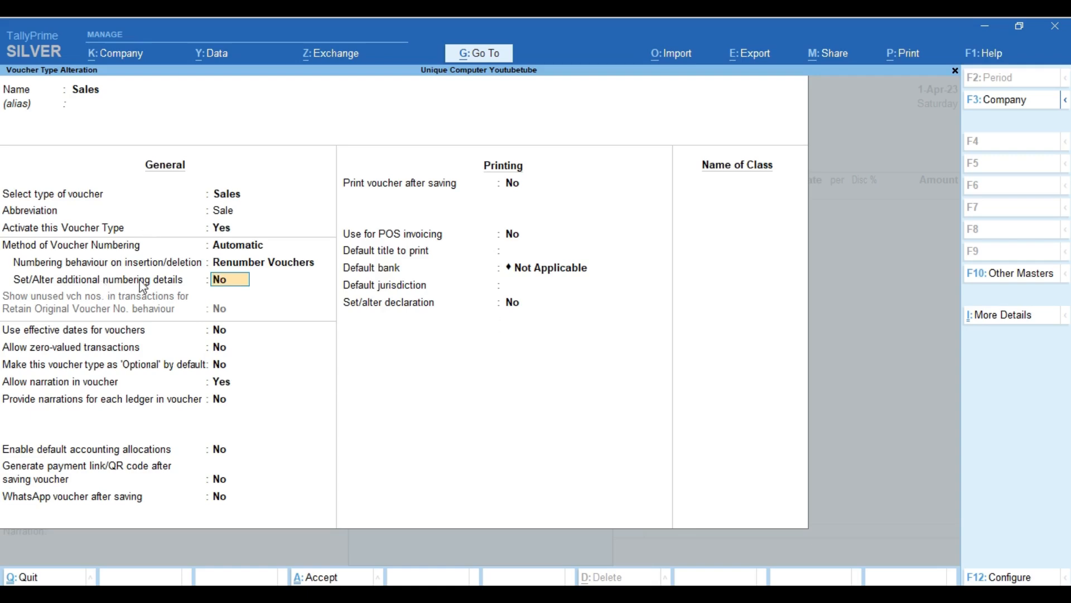
# Answer Yes to additional numbering details and accept starting number 1, moving to numerical-part width.
pyautogui.write('y')
pyautogui.press('Return')
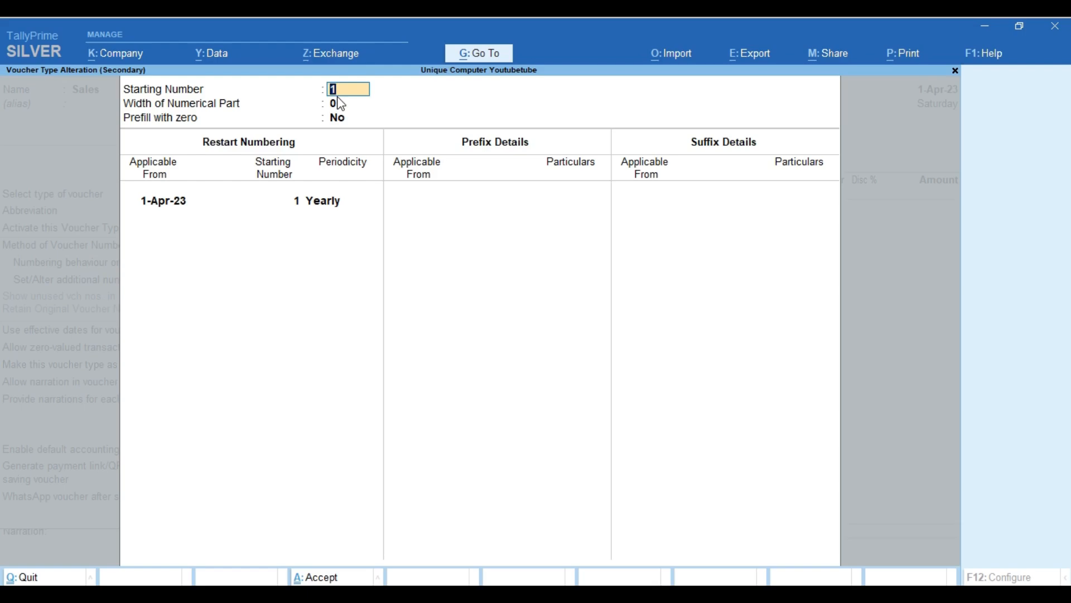
pyautogui.press('Return')
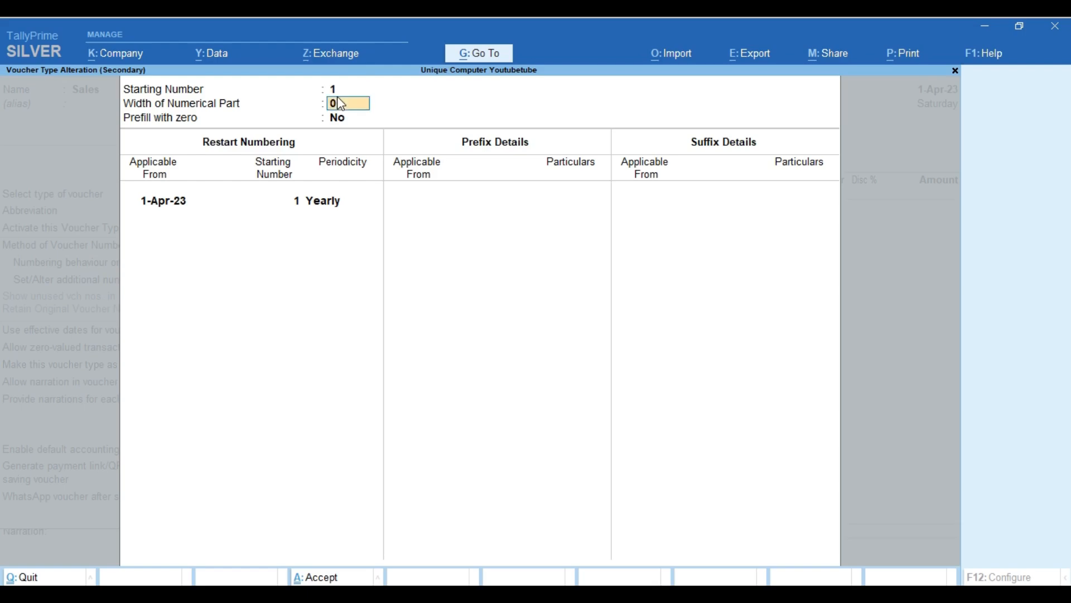
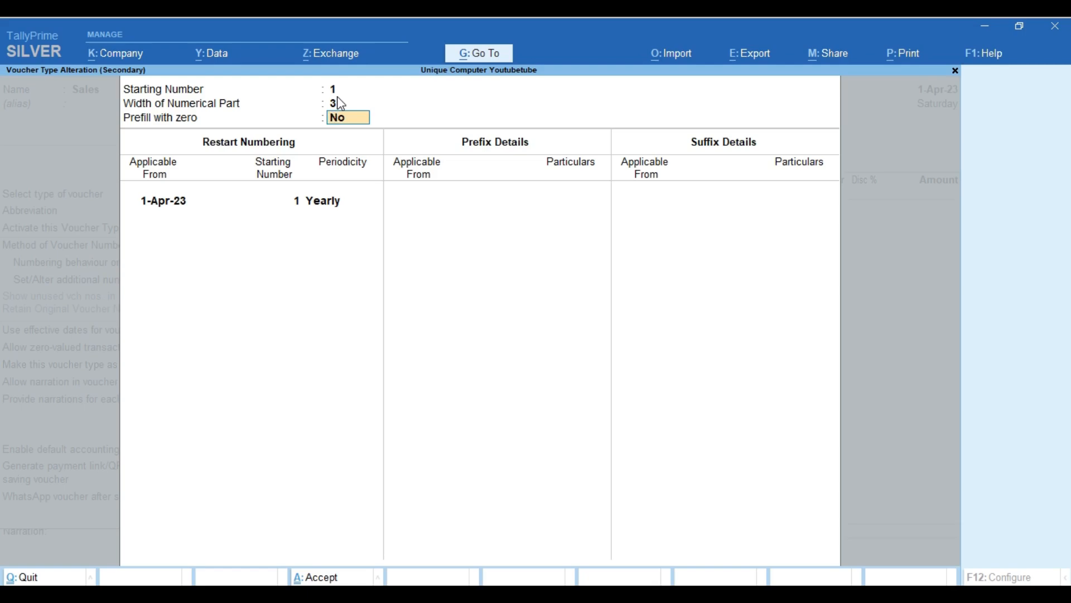
# Turn on zero-padding and add the prefix UC/ applicable from 1-Apr-23.
pyautogui.write('y')
pyautogui.press('Return')
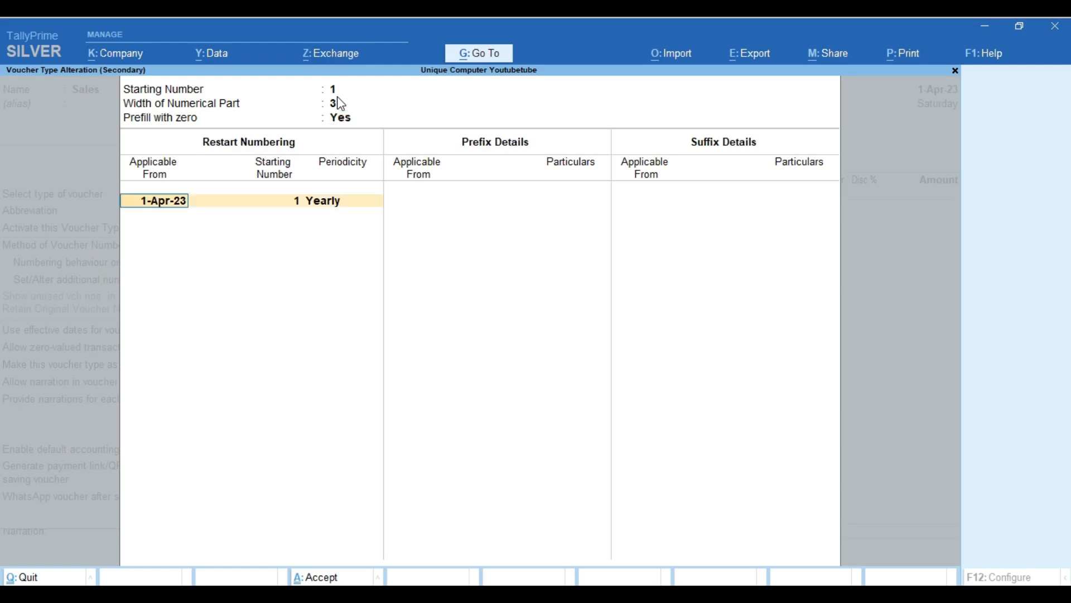
pyautogui.press('Return')
pyautogui.press('Return')
pyautogui.press('Return')
pyautogui.press('Return')
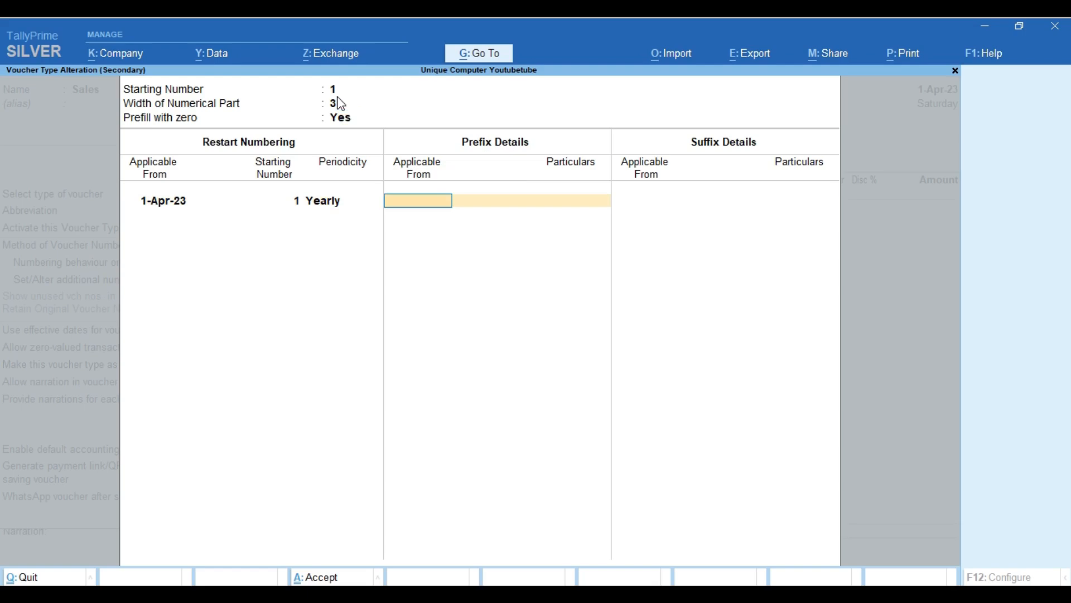
pyautogui.write('1.4.')
pyautogui.press('Return')
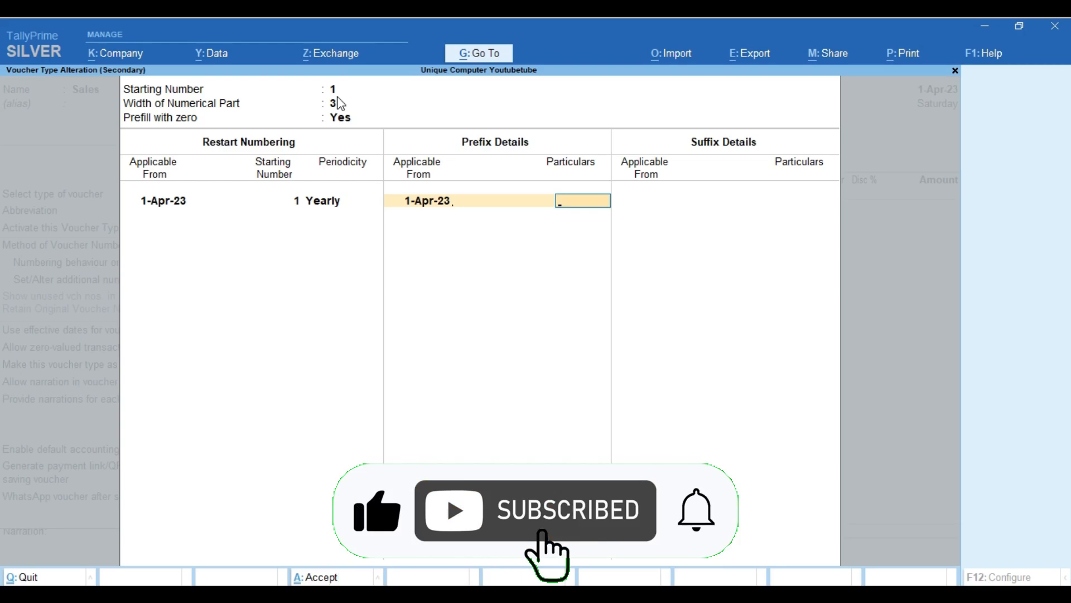
pyautogui.write('UC')
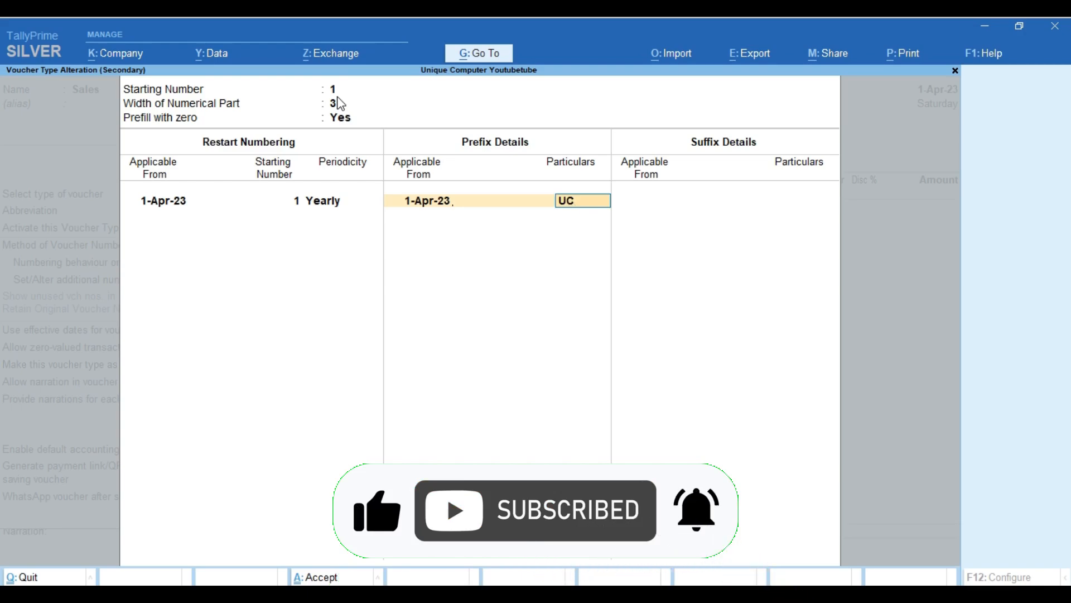
pyautogui.write('/')
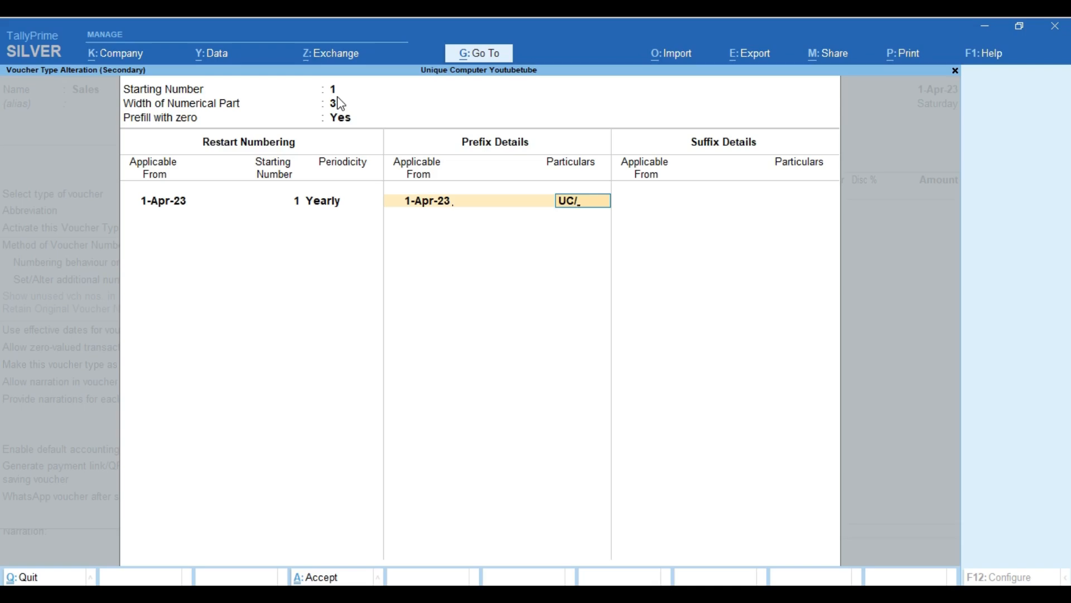
pyautogui.press('Return')
pyautogui.press('Return')
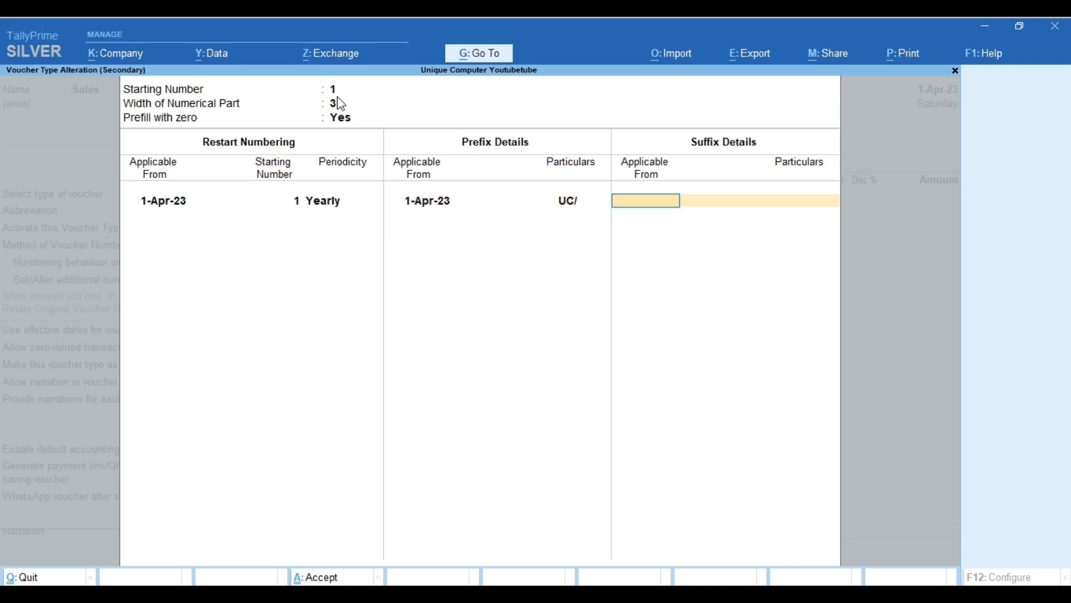
# Add the suffix /2324 from 1-Apr-23, then close and save the numbering details.
pyautogui.write('1-4')
pyautogui.press('Return')
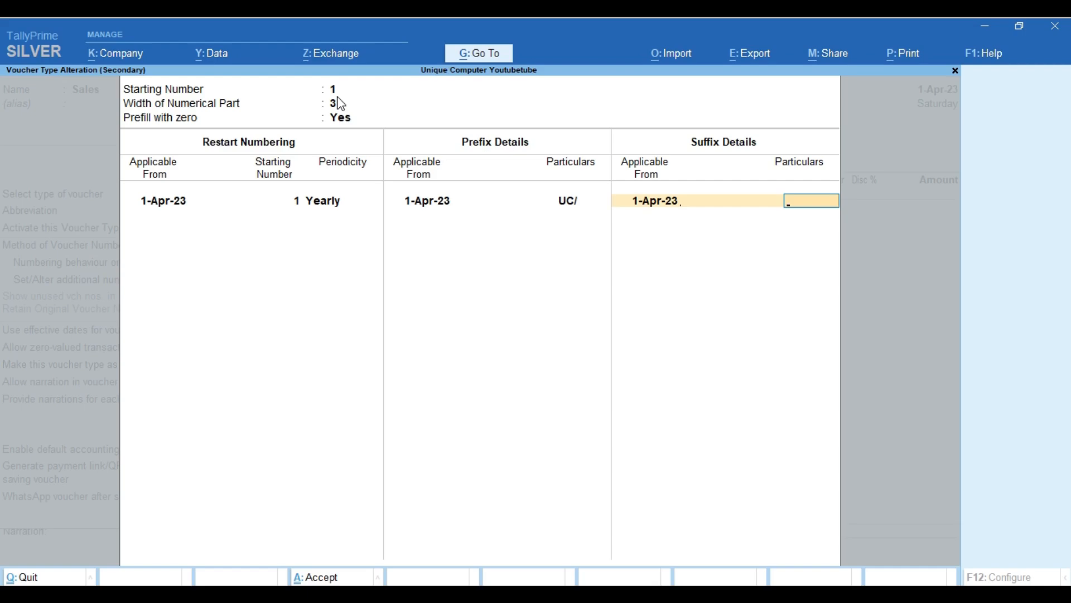
pyautogui.write('/2324')
pyautogui.press('Return')
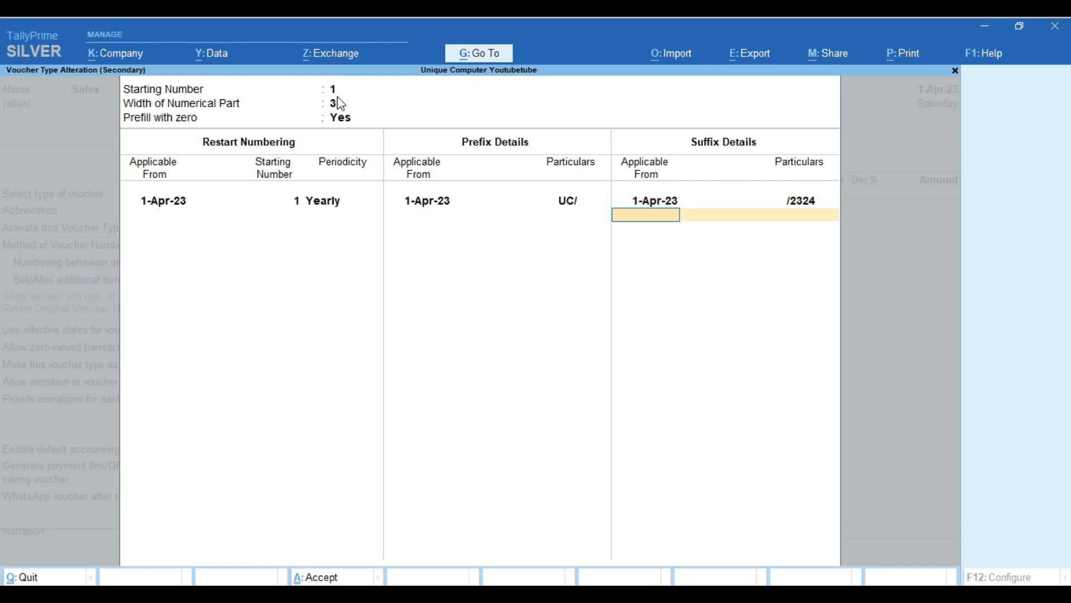
pyautogui.press('Return')
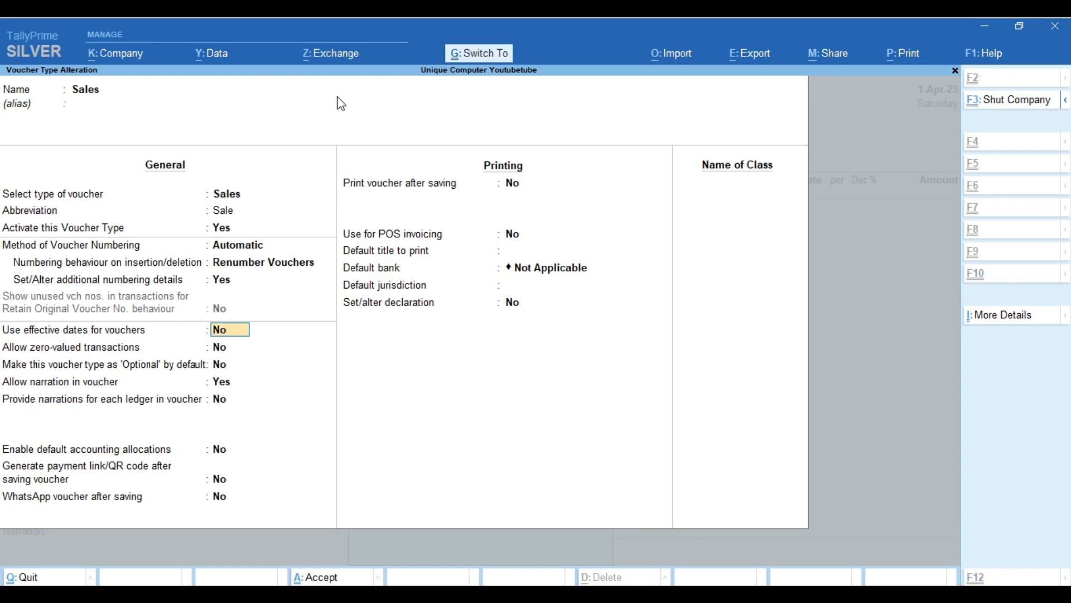
pyautogui.hotkey('ctrl', 'a')
# Accept the voucher type changes and return to the Sales voucher, now numbered UC/001/2324.
pyautogui.press('Return')
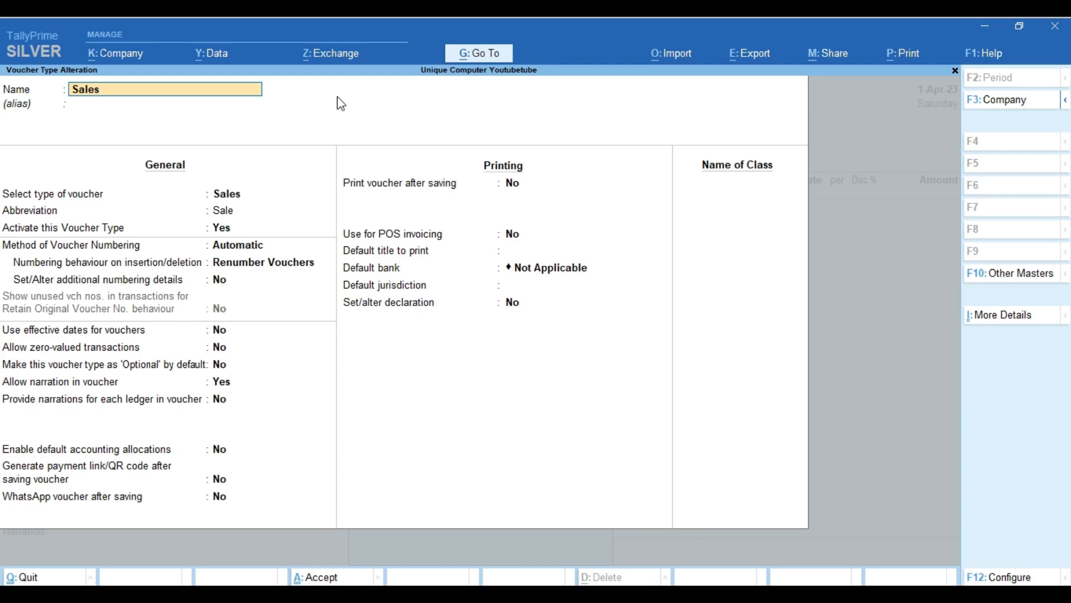
pyautogui.press('BackSpace')
pyautogui.press('Escape')
pyautogui.press('Escape')
pyautogui.press('Escape')
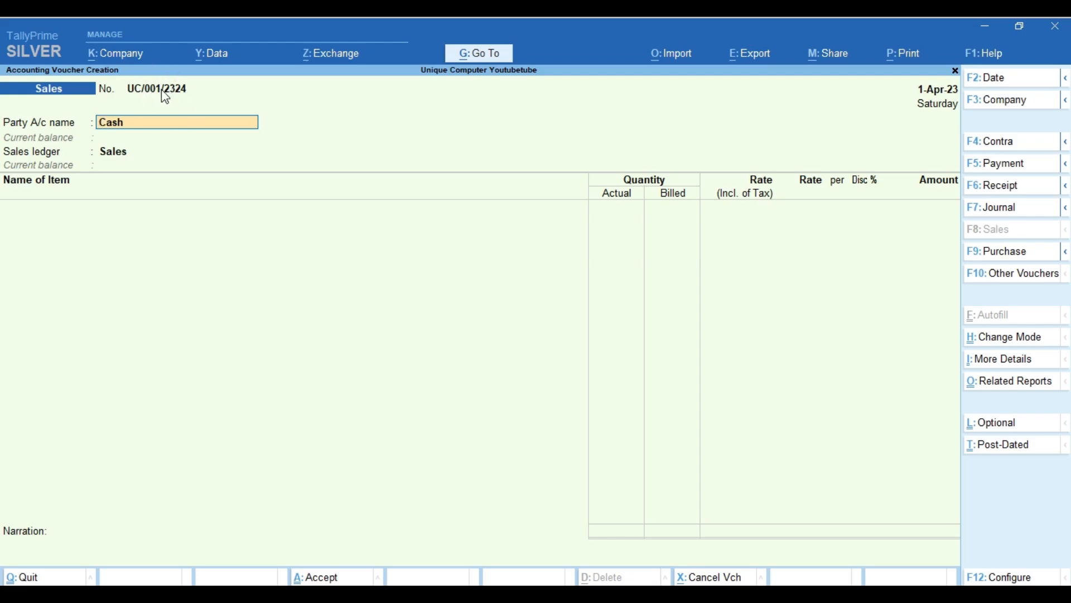
pyautogui.click(477, 53)
# Reopen the Sales voucher type for alteration via Alter Master > Voucher Type.
pyautogui.press('Up')
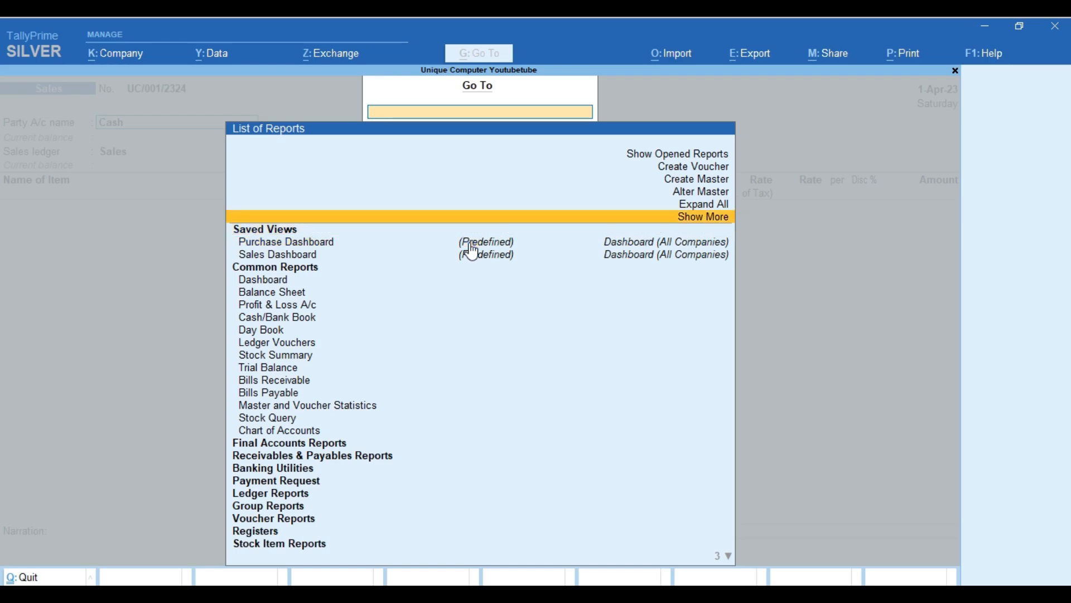
pyautogui.press('Up')
pyautogui.press('Up')
pyautogui.press('Return')
pyautogui.press('Down')
pyautogui.press('Down')
pyautogui.press('Down')
pyautogui.press('Return')
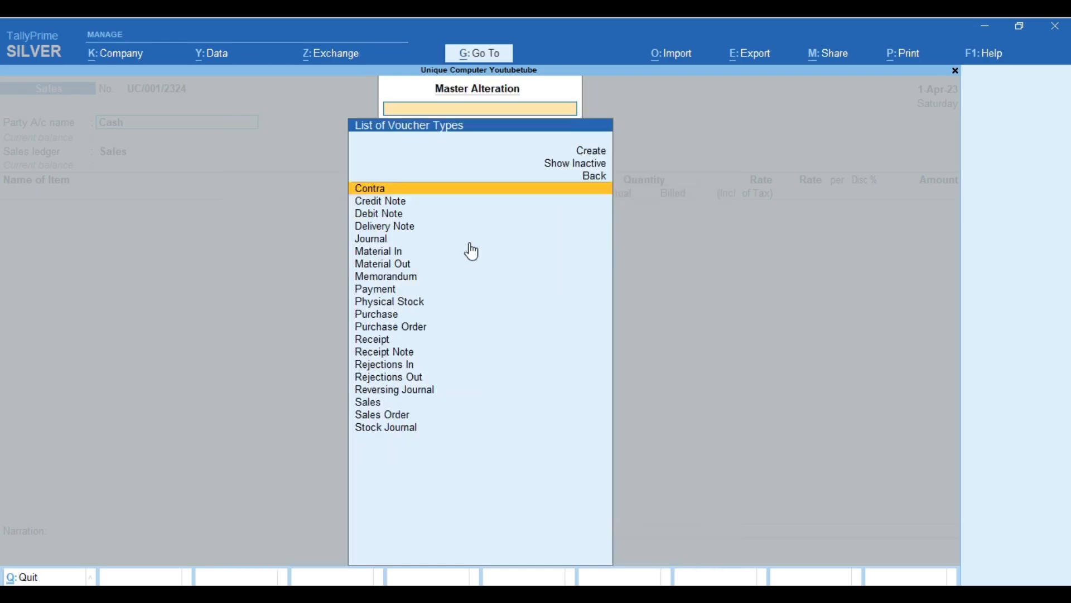
pyautogui.press('Down')
pyautogui.press('Down')
pyautogui.press('Down')
pyautogui.write('SA')
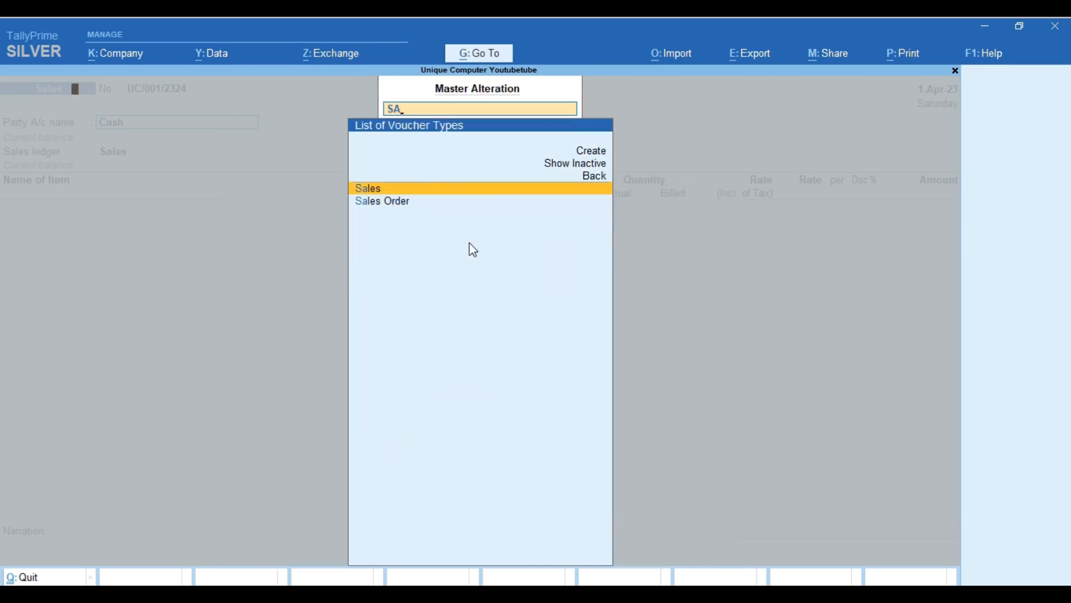
pyautogui.press('Return')
pyautogui.press('Return')
pyautogui.press('Return')
pyautogui.press('Return')
pyautogui.press('Return')
pyautogui.press('Return')
# Change the voucher number prefix from UC/ to UC/23-24/ in the additional numbering details.
pyautogui.press('Return')
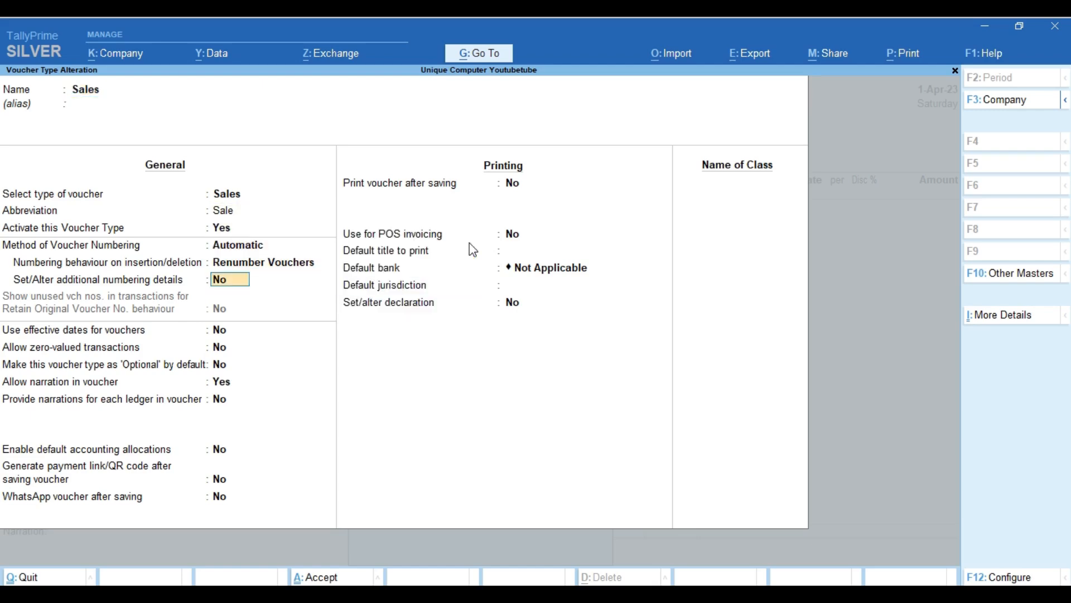
pyautogui.press('y')
pyautogui.press('Return')
pyautogui.press('Return')
pyautogui.press('Return')
pyautogui.press('Return')
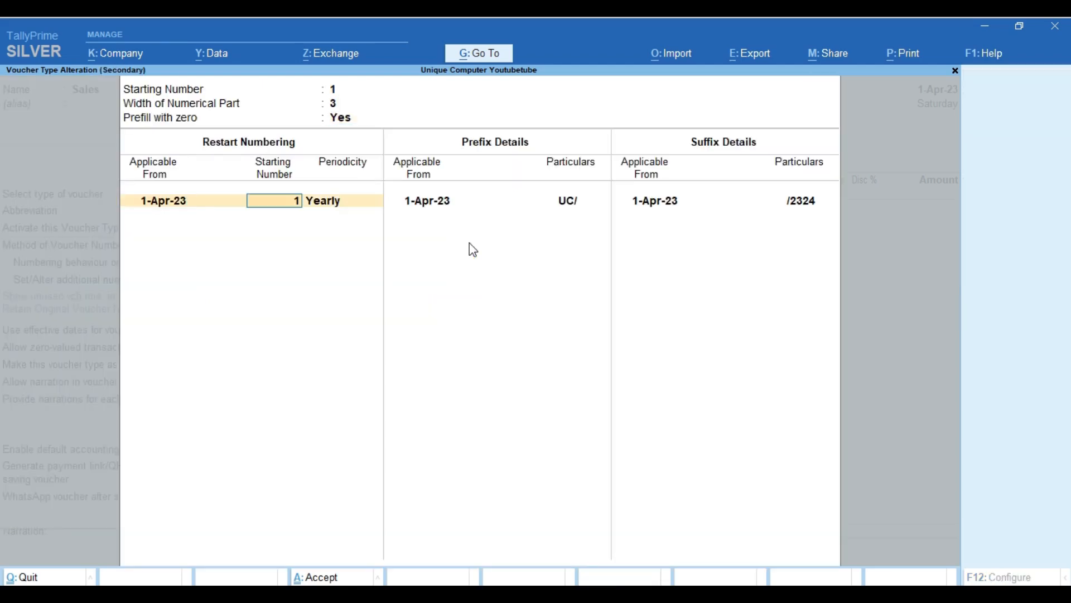
pyautogui.press('Return')
pyautogui.press('Return')
pyautogui.press('Return')
pyautogui.press('Return')
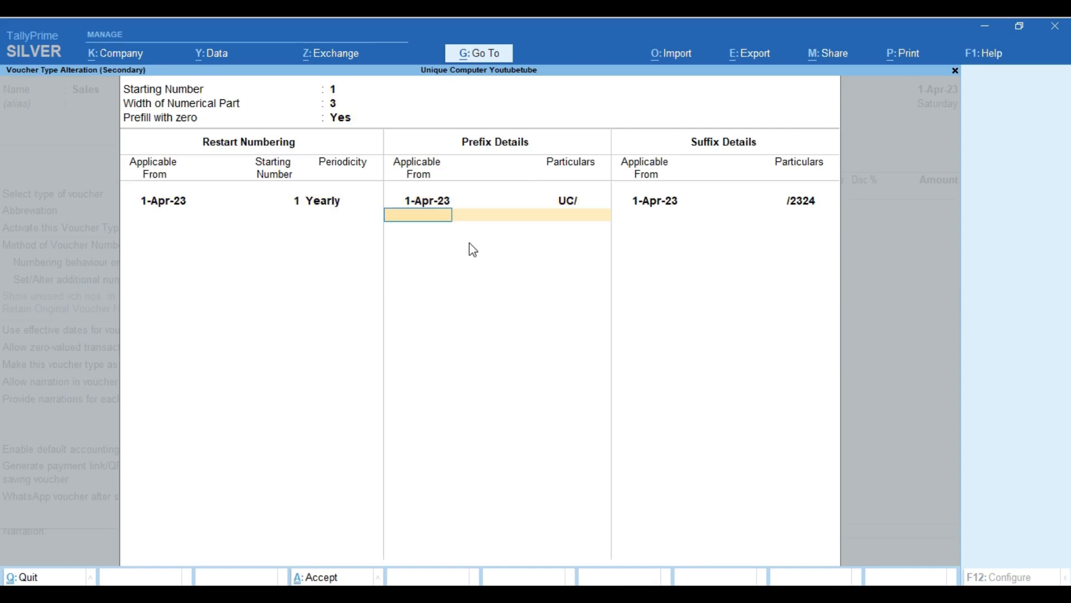
pyautogui.press('BackSpace')
pyautogui.write('23')
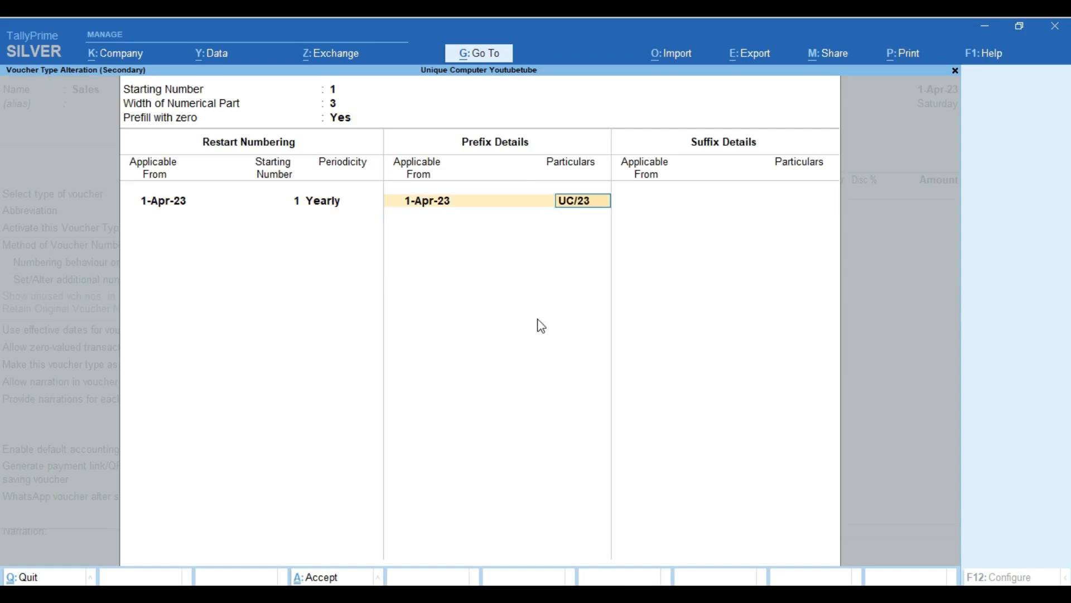
pyautogui.write('-24/')
pyautogui.press('Return')
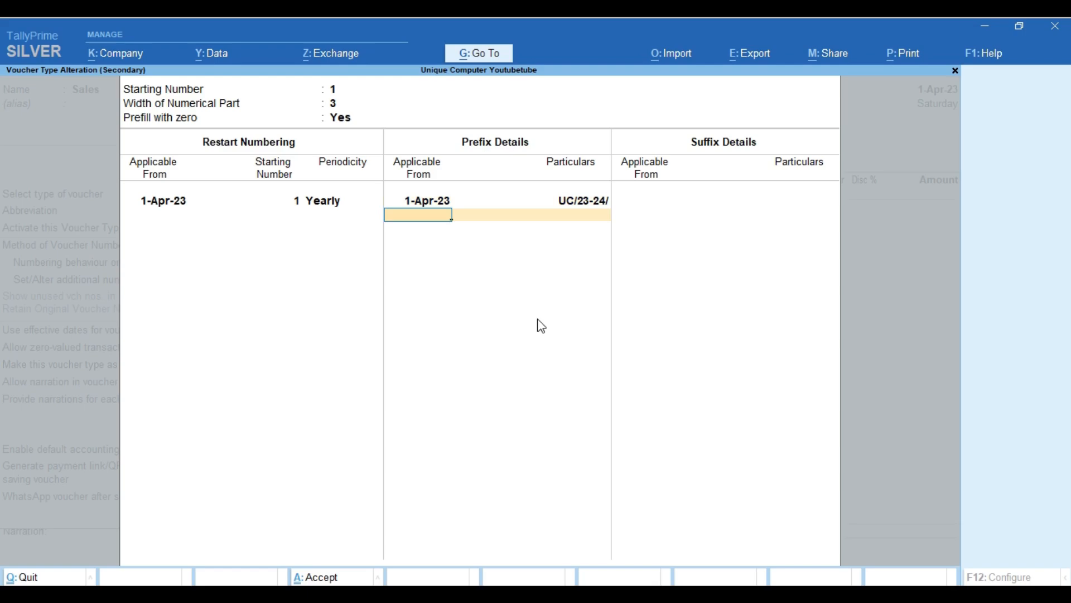
pyautogui.hotkey('ctrl', 'a')
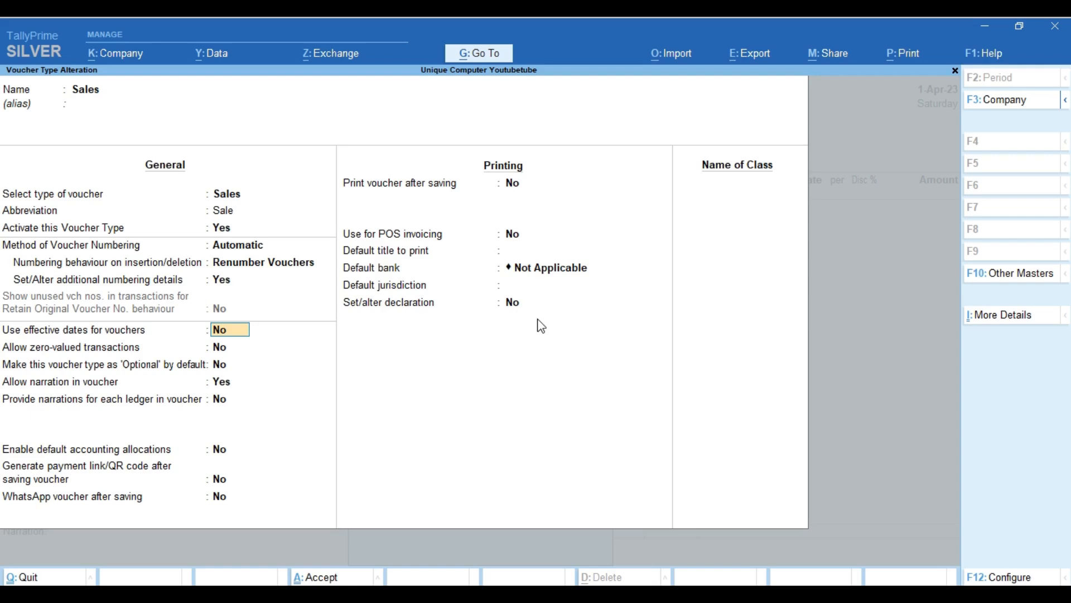
pyautogui.press('Return')
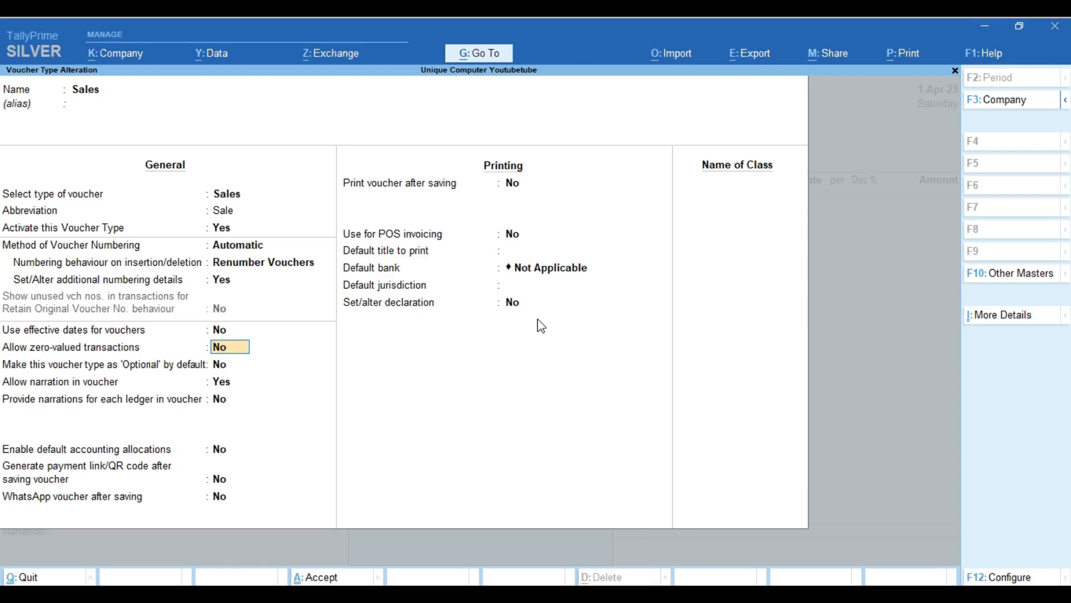
# Allow zero-valued transactions and generate a payment link/QR code after saving, leaving WhatsApp off.
pyautogui.write('Y')
pyautogui.press('Return')
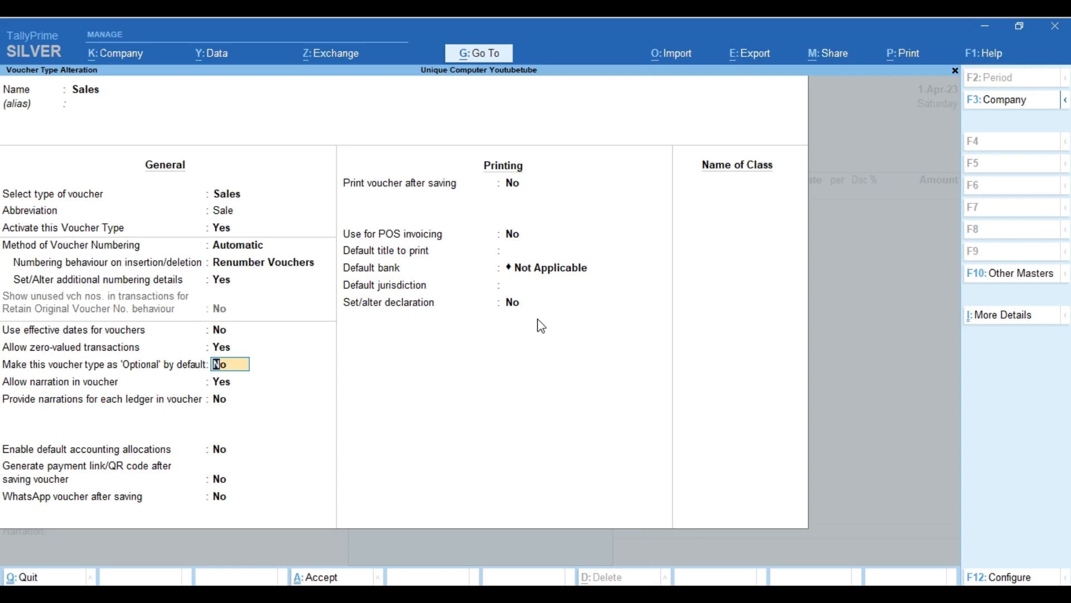
pyautogui.press('Return')
pyautogui.press('Return')
pyautogui.press('Return')
pyautogui.press('Return')
pyautogui.write('Y')
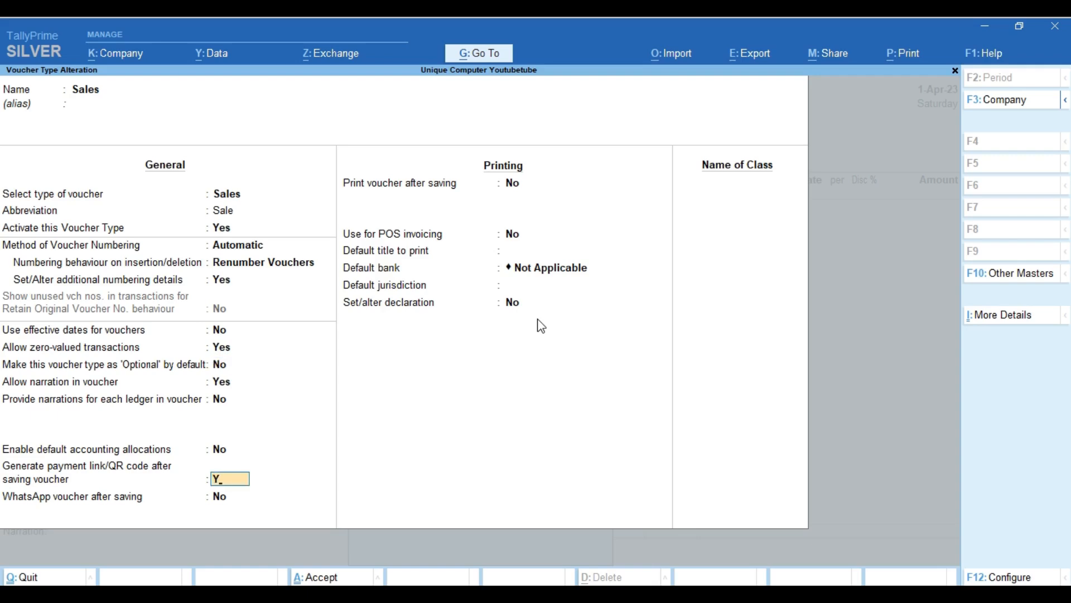
pyautogui.press('Return')
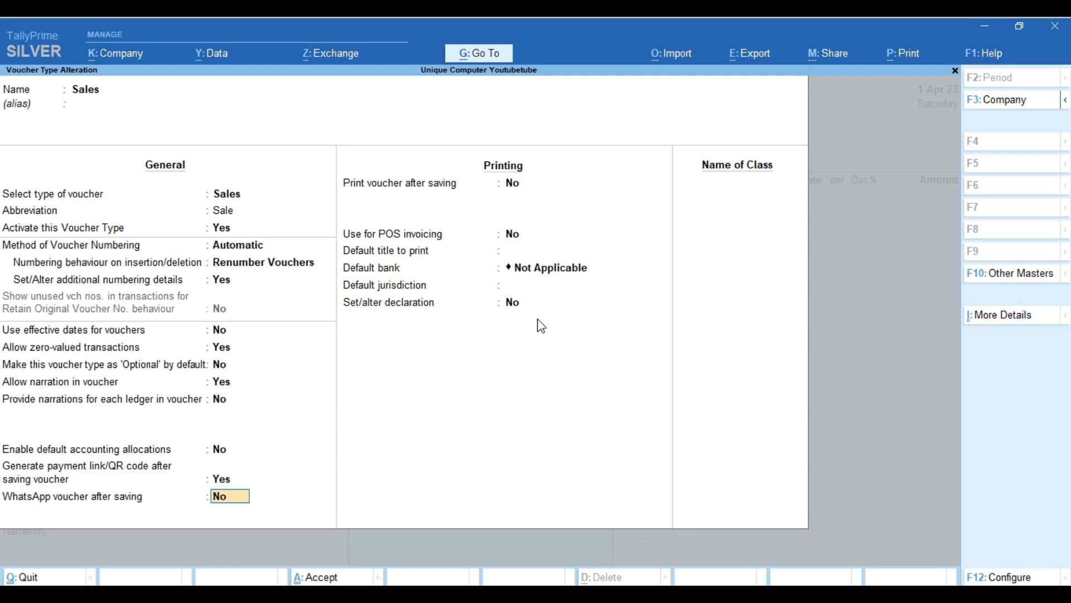
pyautogui.press('Return')
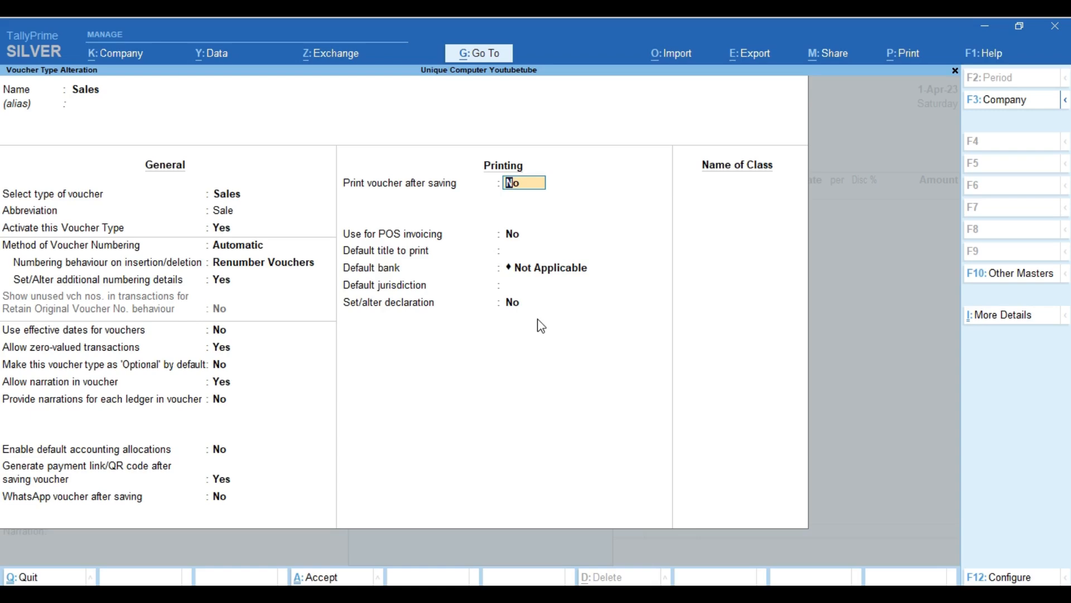
# Set default bank Hdfc Bank and jurisdiction ROORKEE, and enable the invoice declaration.
pyautogui.press('Return')
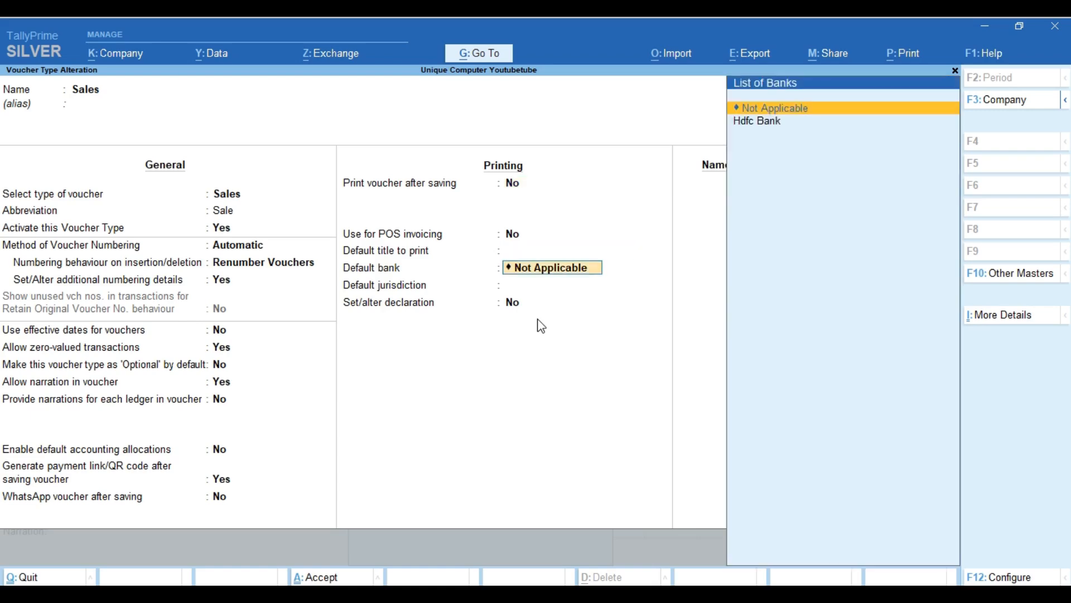
pyautogui.press('BackSpace')
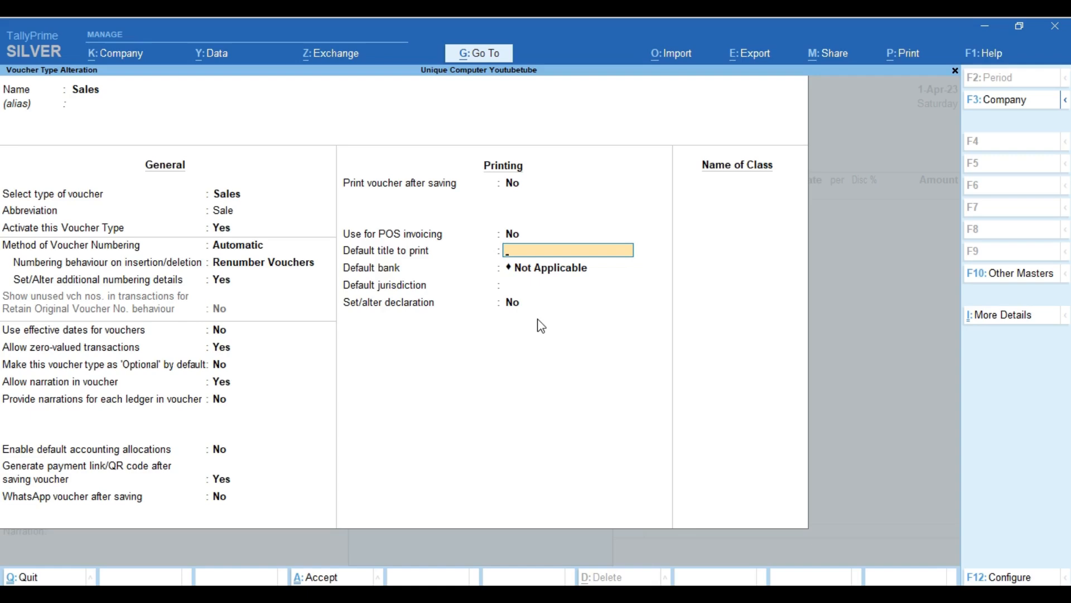
pyautogui.press('Return')
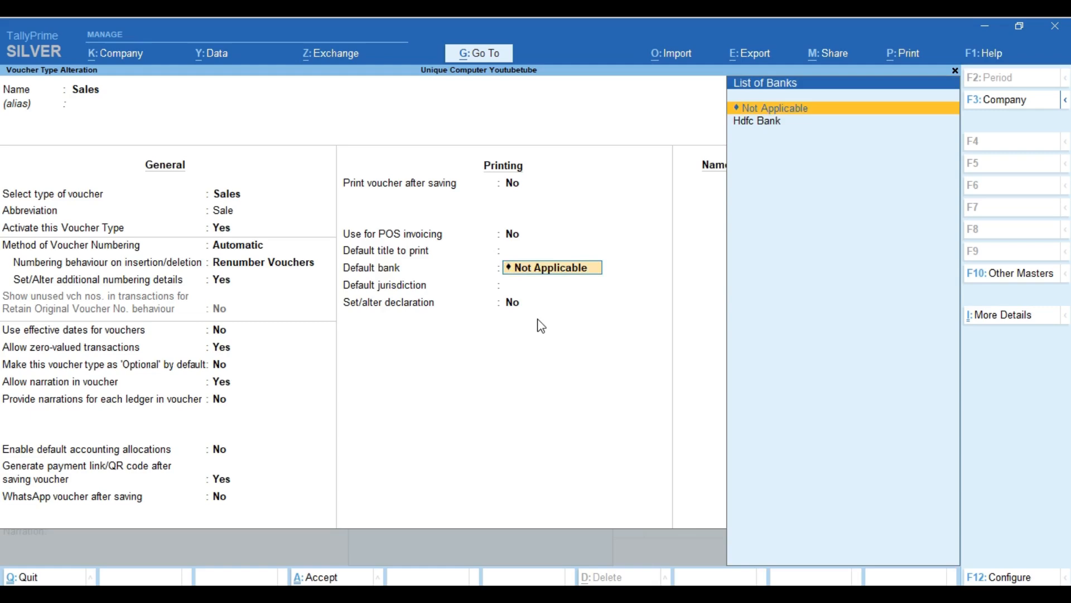
pyautogui.press('Down')
pyautogui.press('Return')
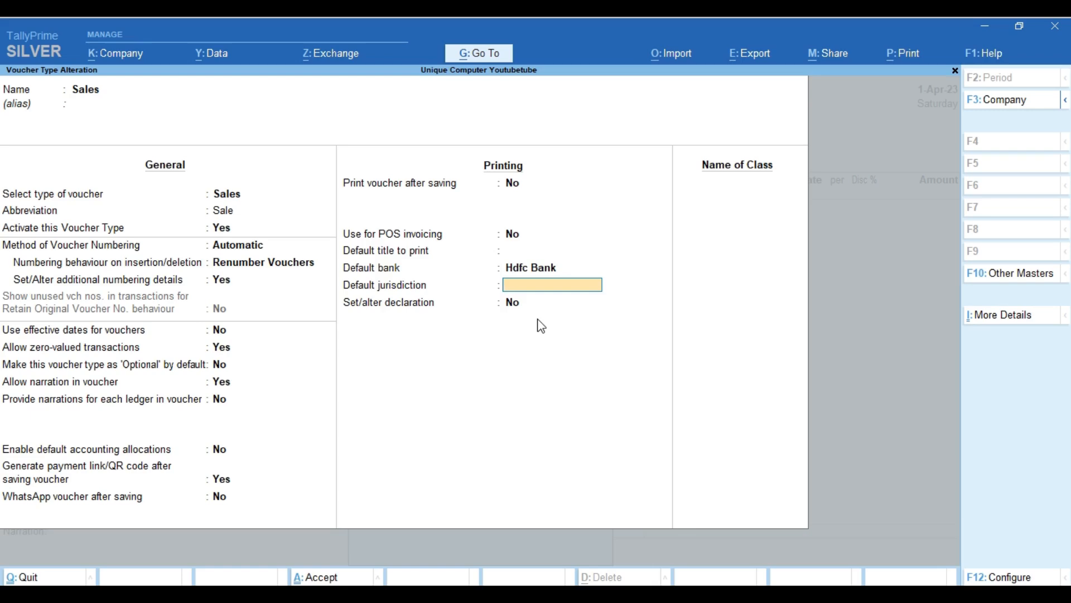
pyautogui.write('ORKEE')
pyautogui.press('Return')
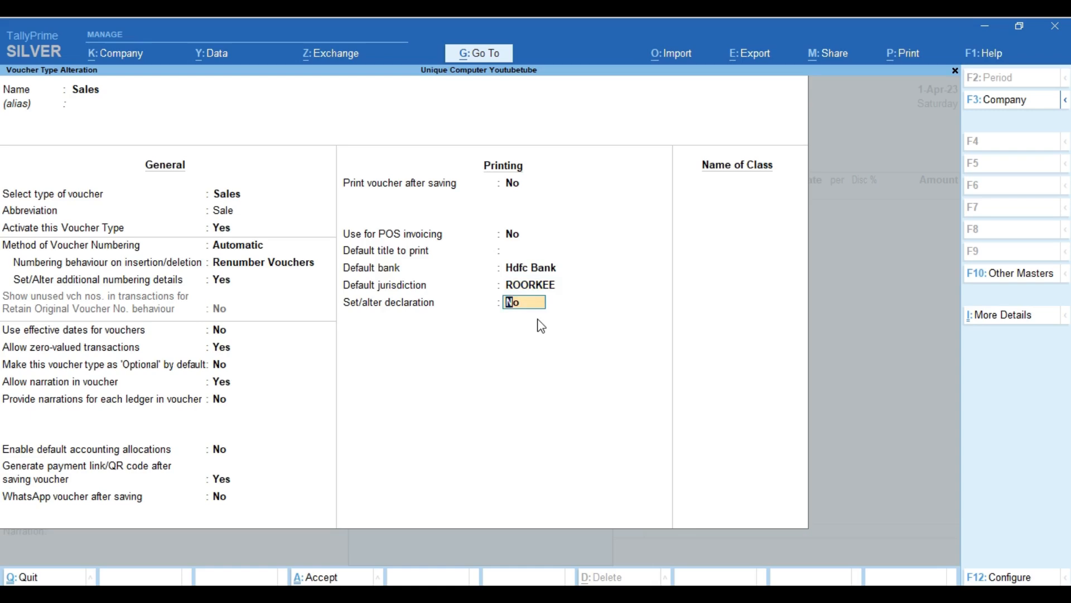
pyautogui.write('Y')
pyautogui.press('Return')
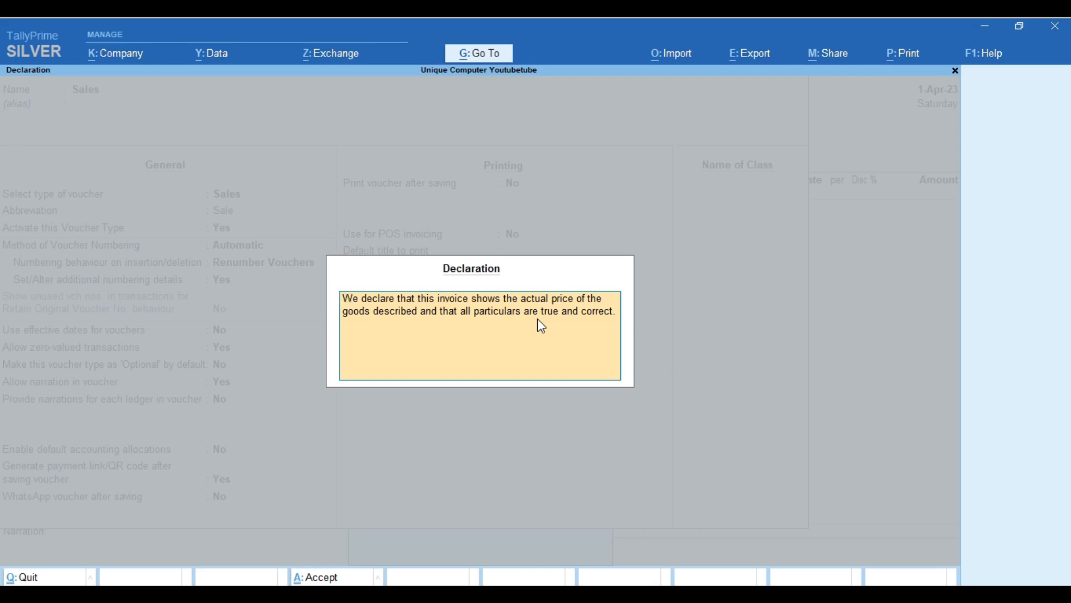
# Keep the default declaration text and enter SALES as a new voucher class name.
pyautogui.press('Return')
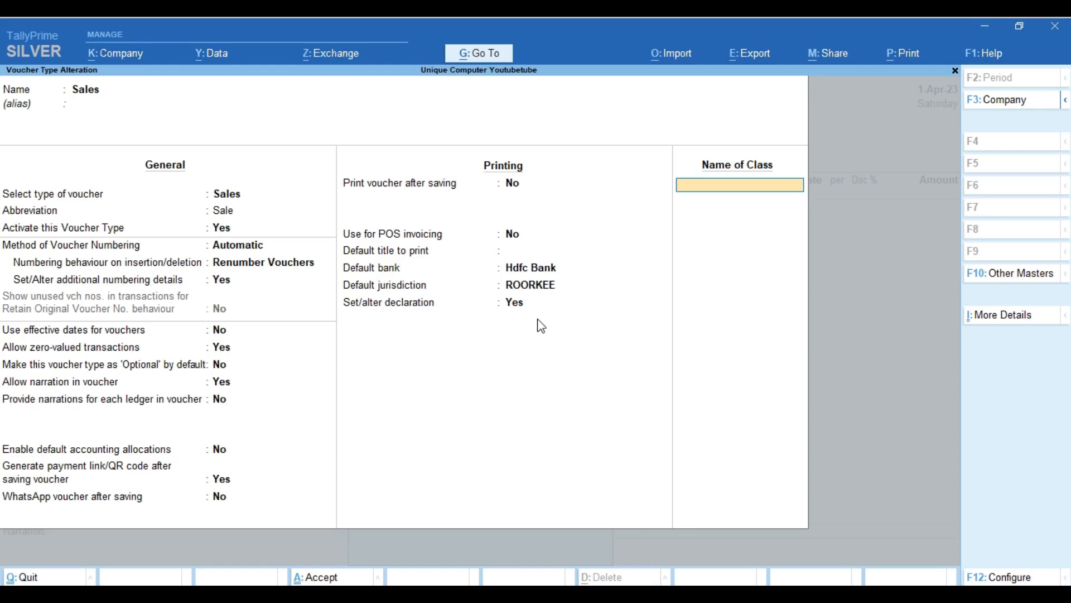
pyautogui.write('SALES')
# Give the SALES class a 100% default allocation to the Sales ledger.
pyautogui.press('Return')
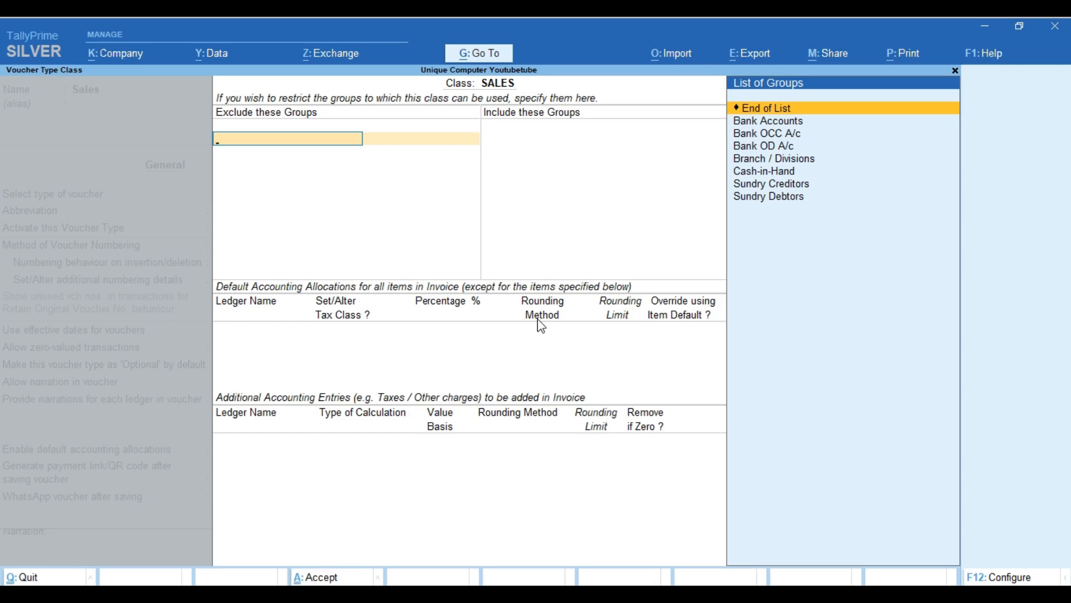
pyautogui.press('Return')
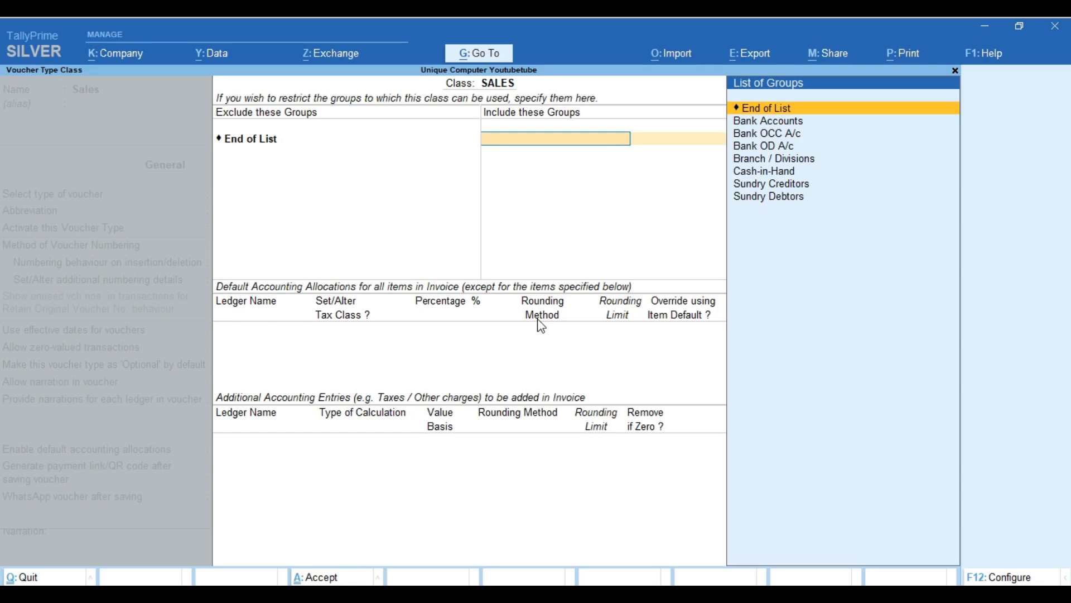
pyautogui.press('Return')
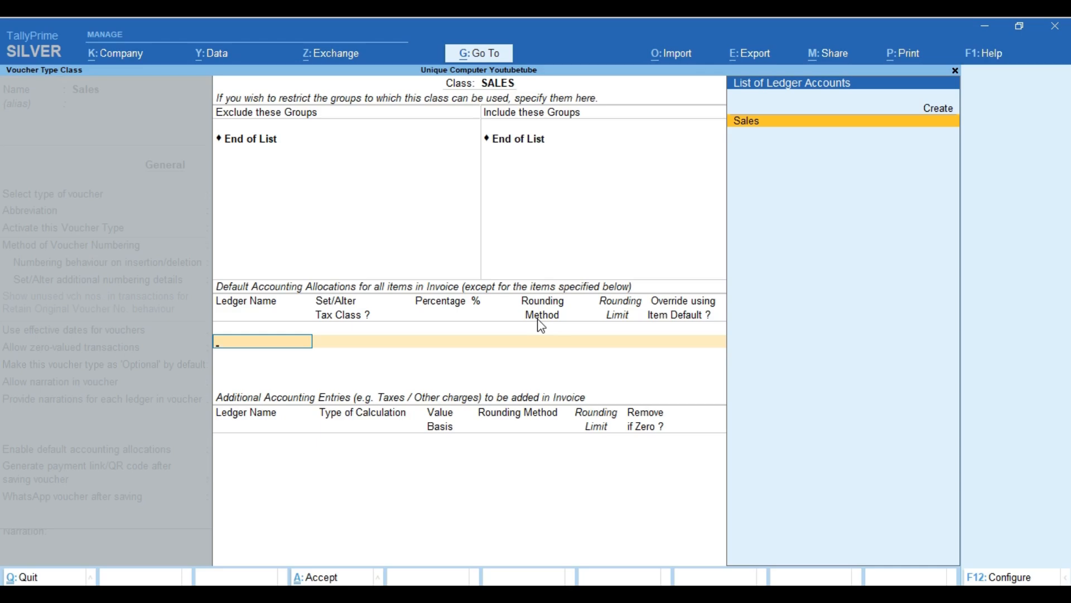
pyautogui.press('Return')
pyautogui.press('Return')
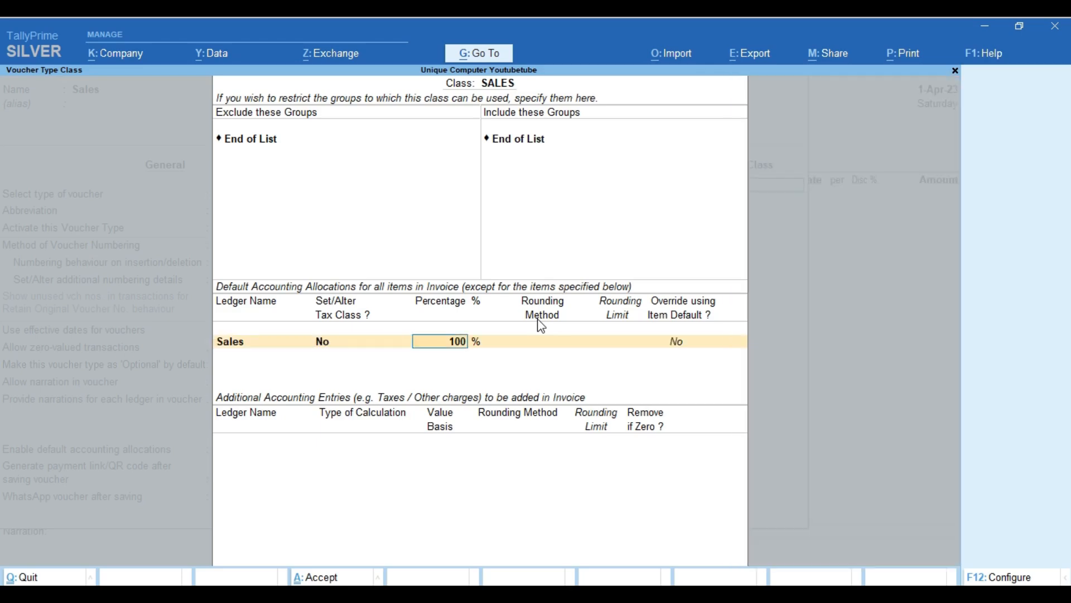
pyautogui.press('Return')
pyautogui.press('Return')
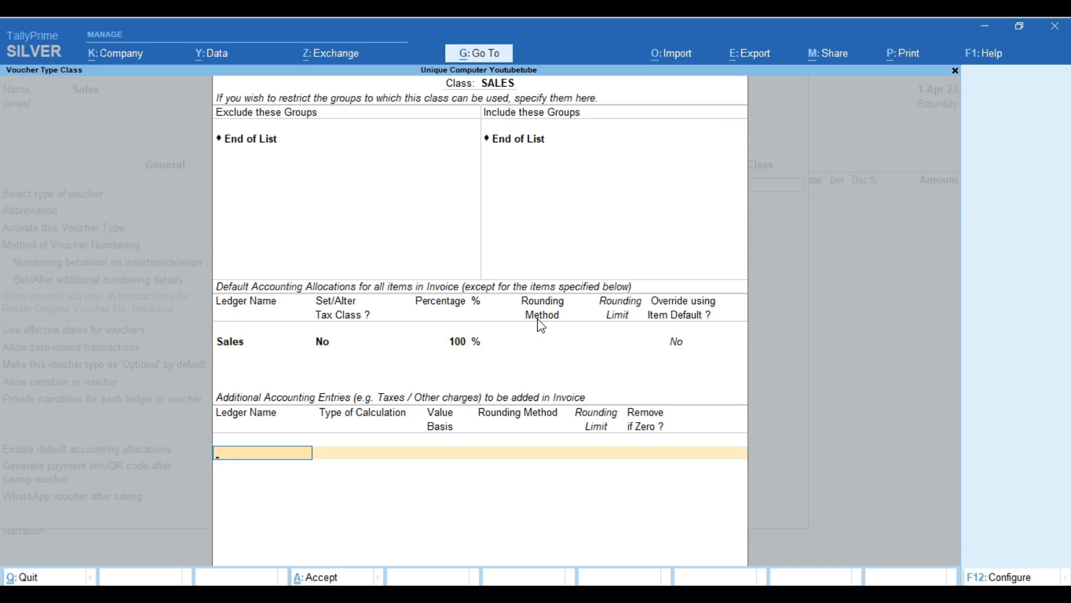
# Add CGST, SGST and Igst as automatic tax entries in the SALES class.
pyautogui.write('D')
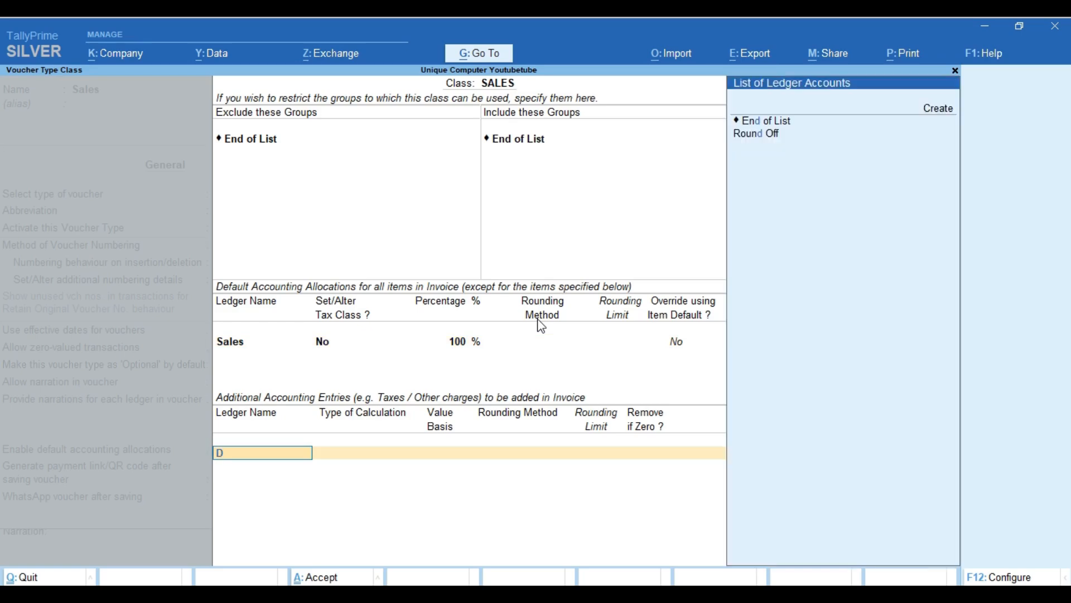
pyautogui.press('BackSpace')
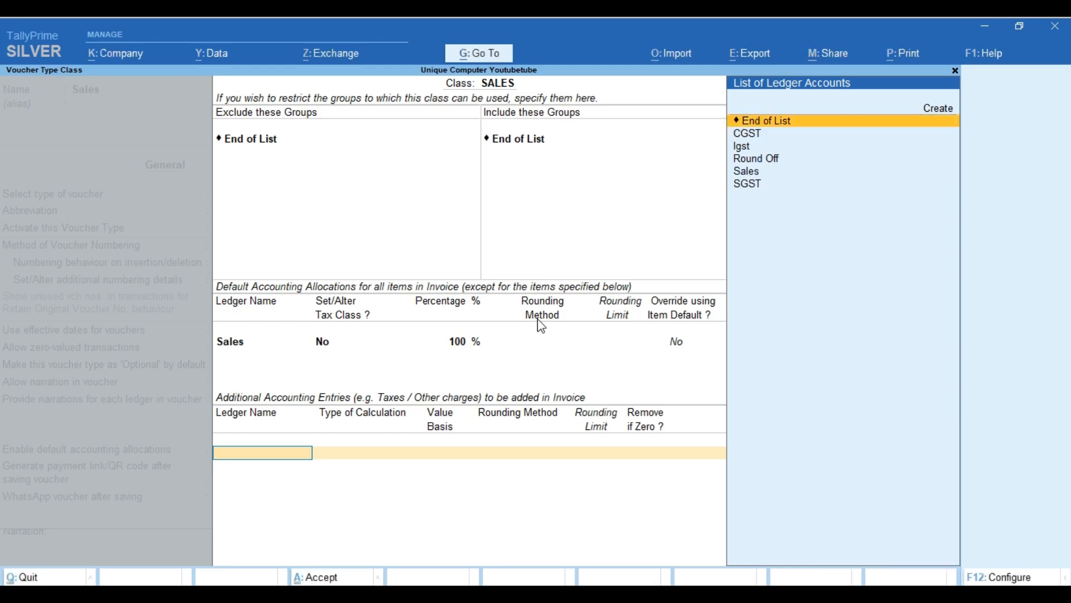
pyautogui.press('Down')
pyautogui.press('Return')
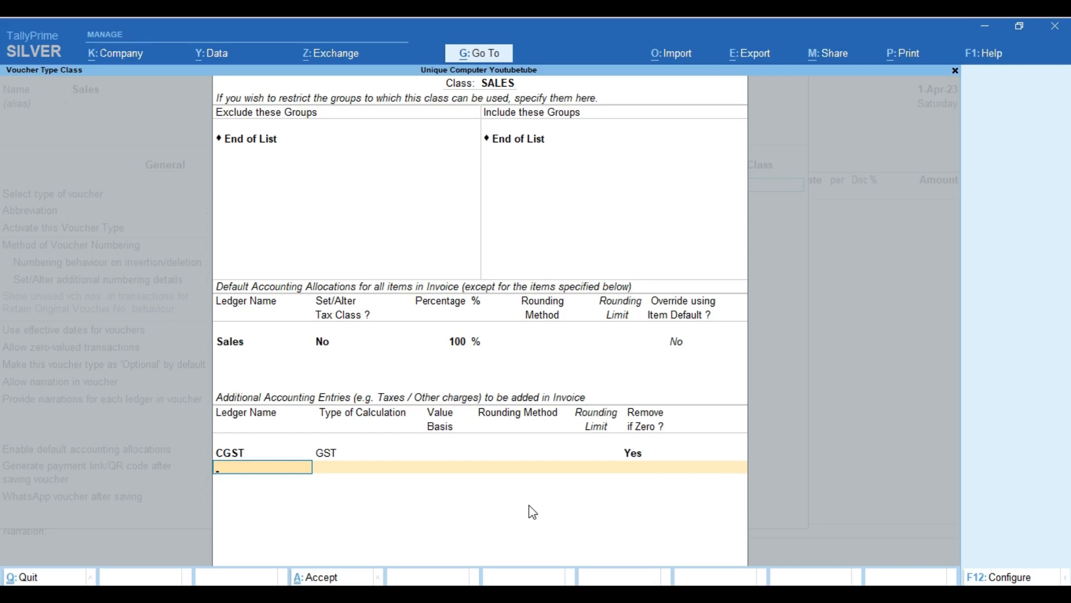
pyautogui.write('SG')
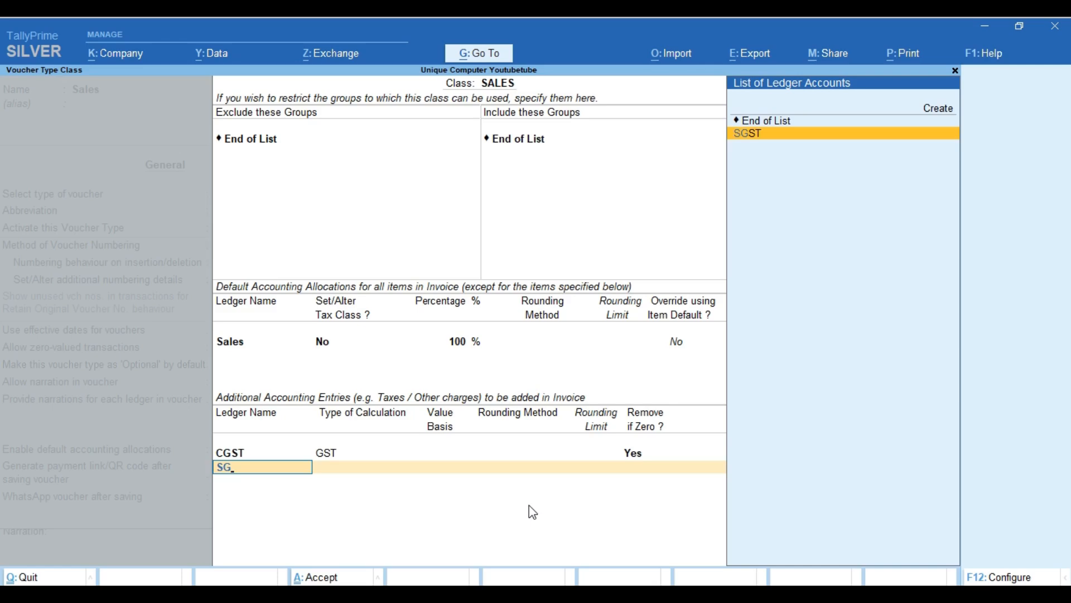
pyautogui.press('Return')
pyautogui.press('Return')
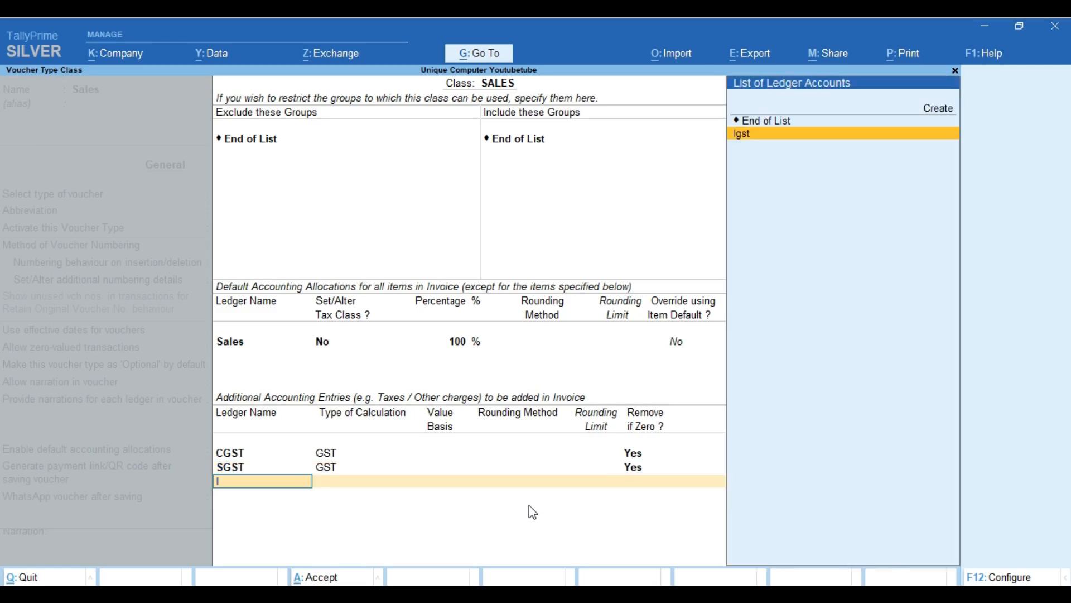
pyautogui.write('Ig')
pyautogui.press('Return')
pyautogui.press('Return')
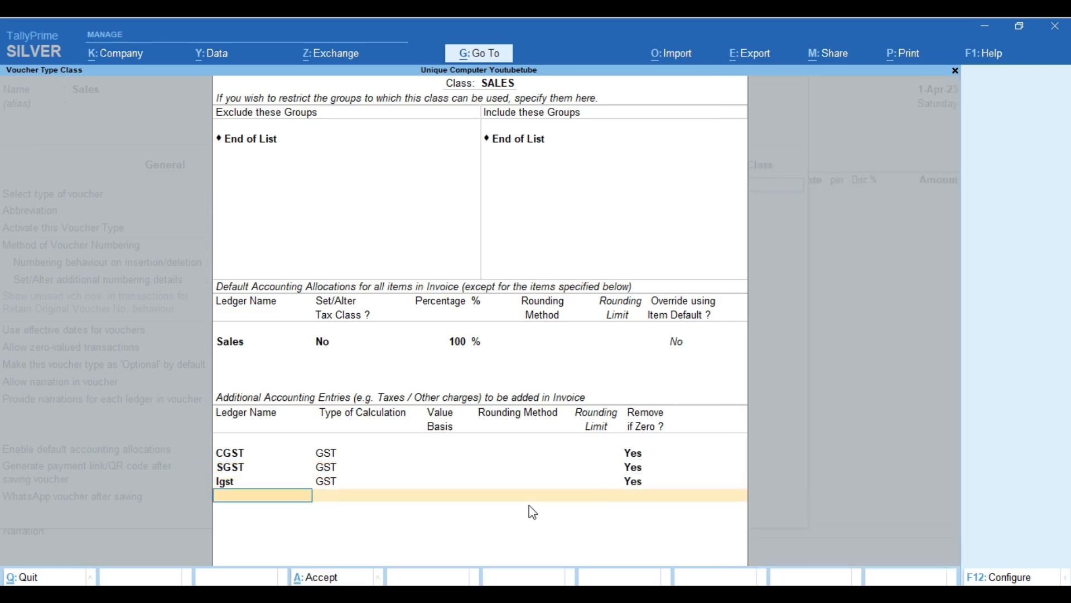
# Add Round Off as total amount rounding with Normal Rounding and a limit of 1.
pyautogui.write('Rou')
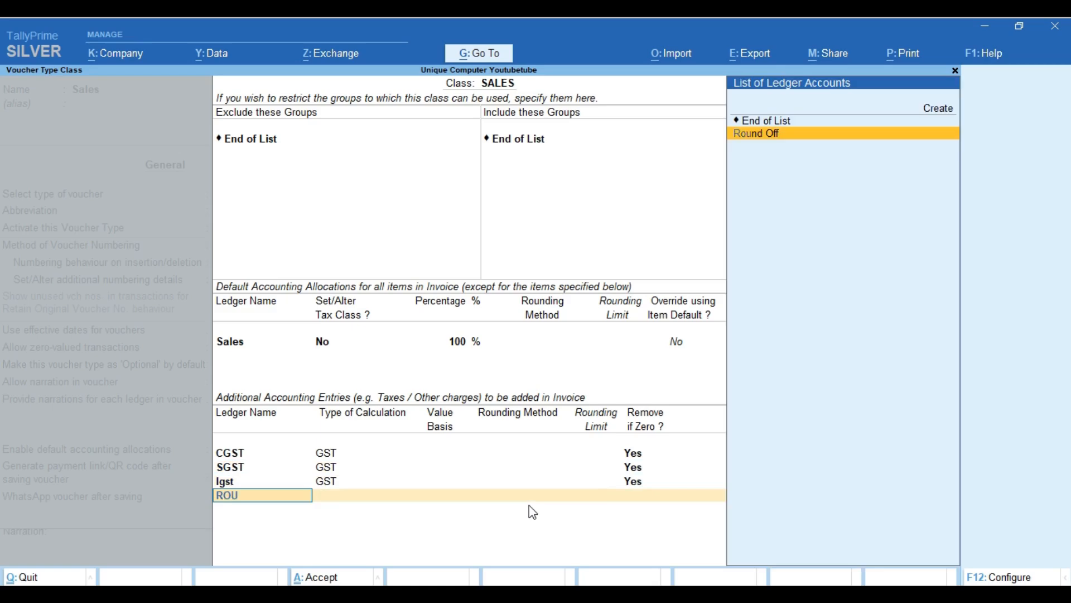
pyautogui.press('Return')
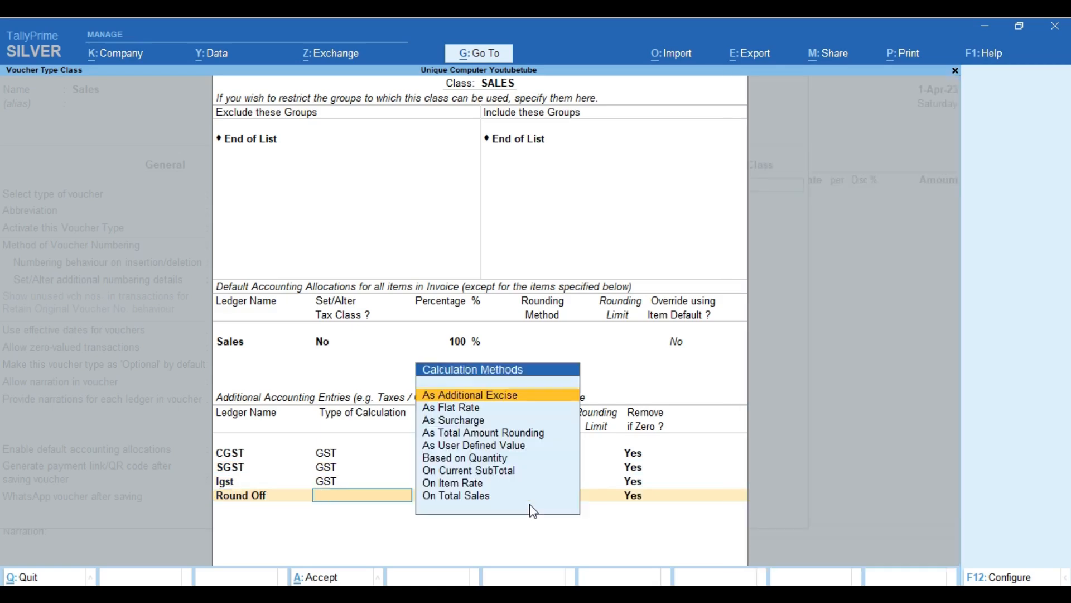
pyautogui.press('Down')
pyautogui.press('Down')
pyautogui.press('Down')
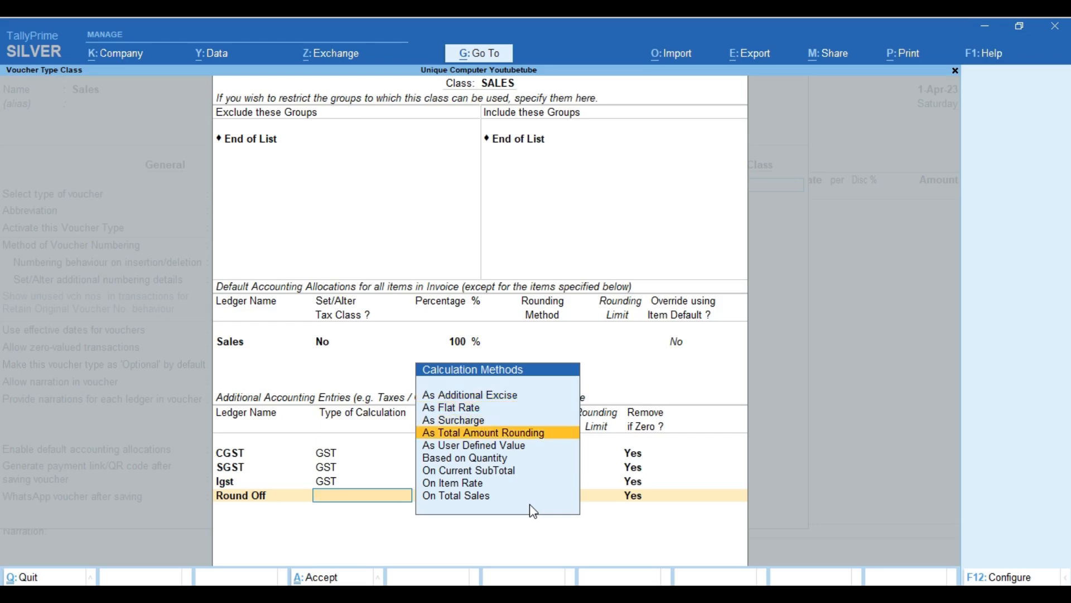
pyautogui.press('Return')
pyautogui.press('Down')
pyautogui.press('Down')
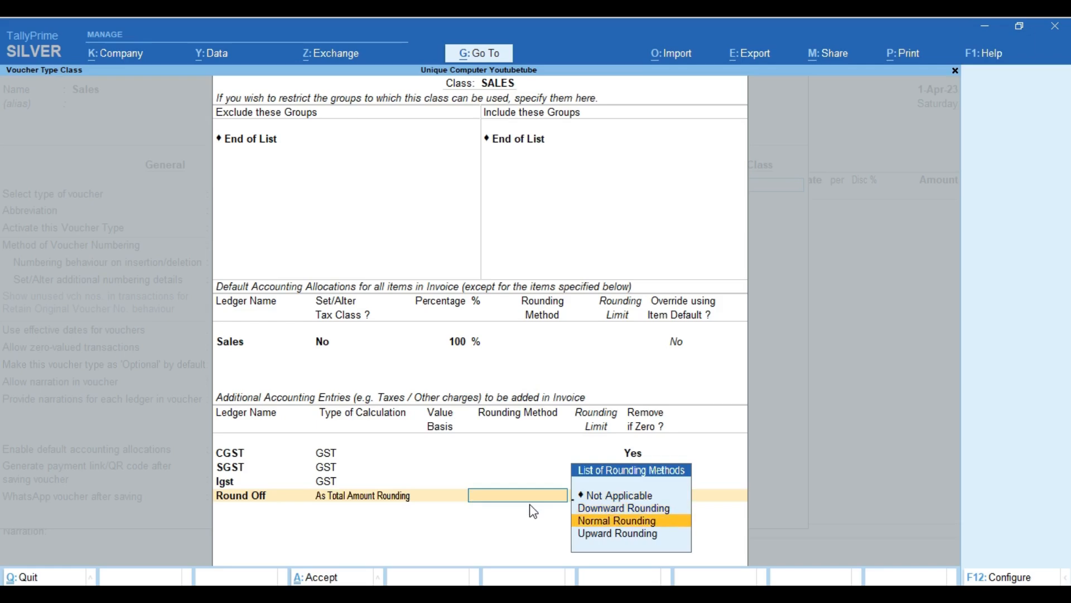
pyautogui.press('Return')
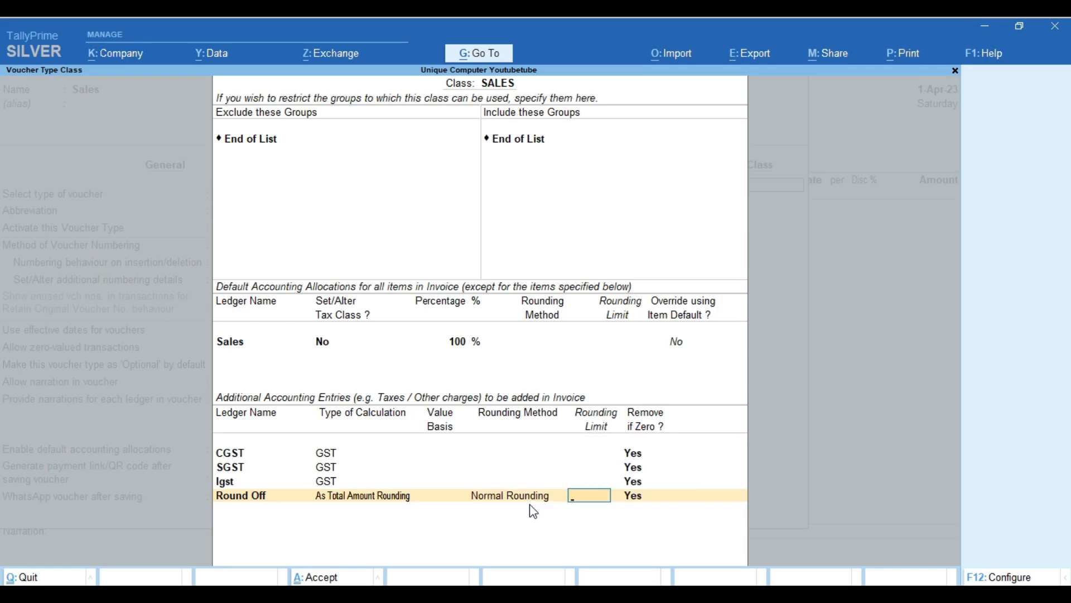
pyautogui.write('1')
pyautogui.press('Return')
pyautogui.press('Return')
pyautogui.press('Return')
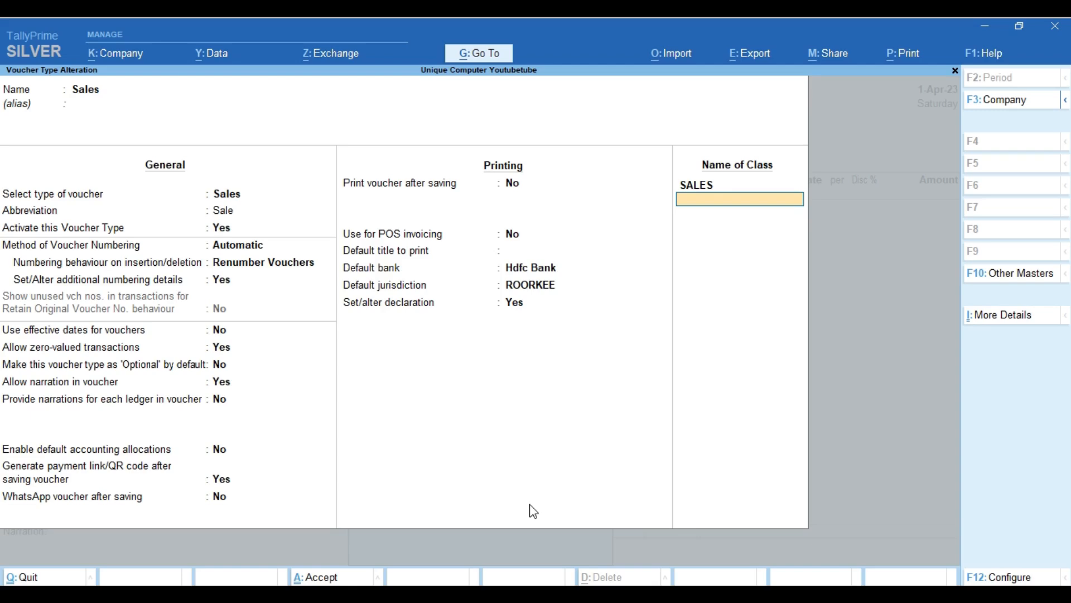
# Save the Sales voucher type changes and back out of Master Alteration to the voucher.
pyautogui.hotkey('ctrl', 'a')
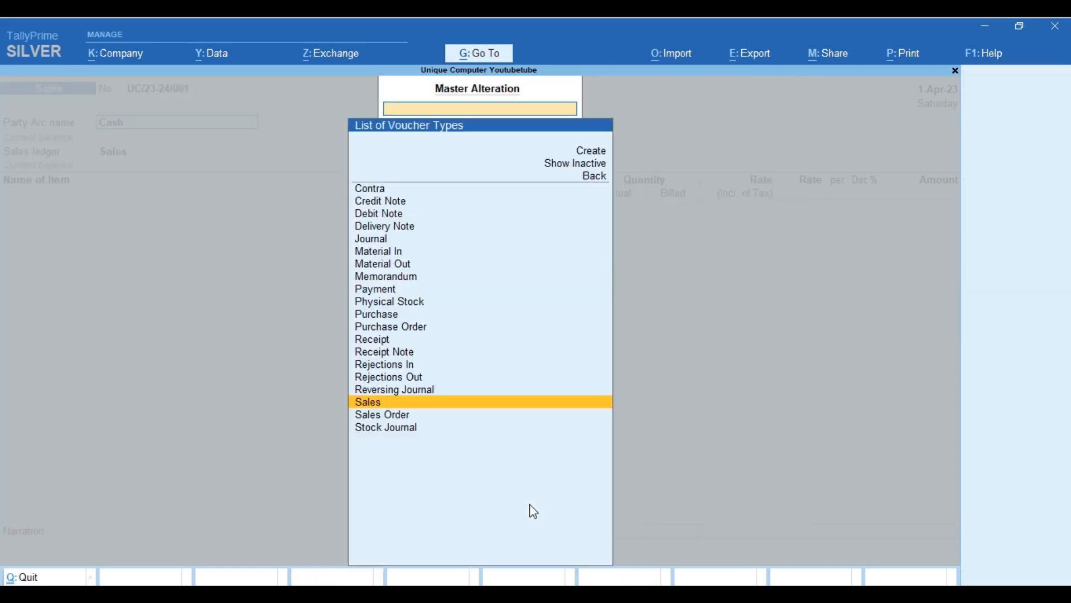
pyautogui.press('Escape')
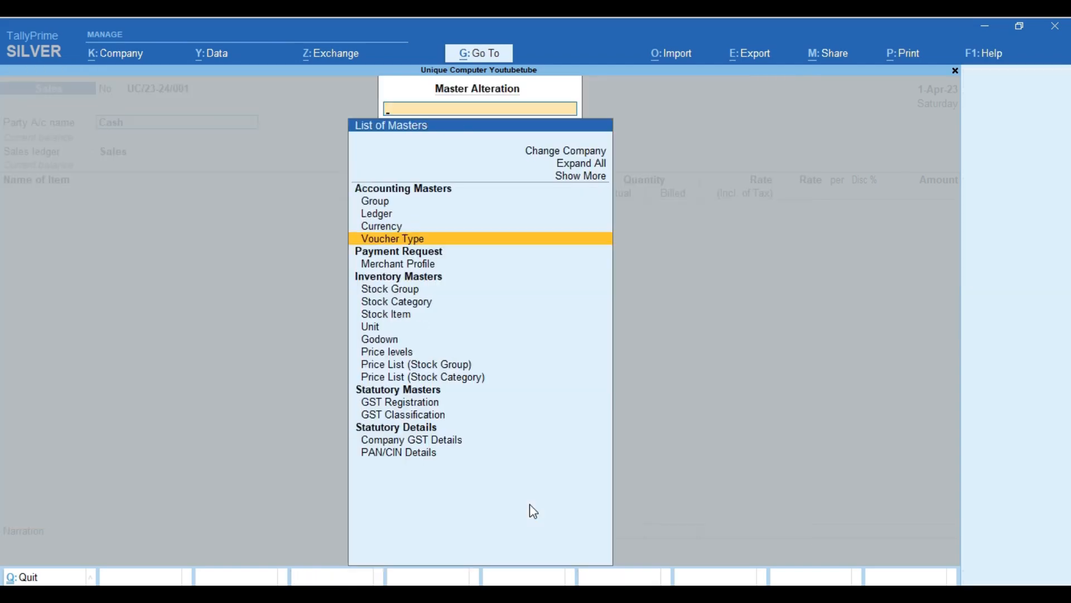
pyautogui.press('Escape')
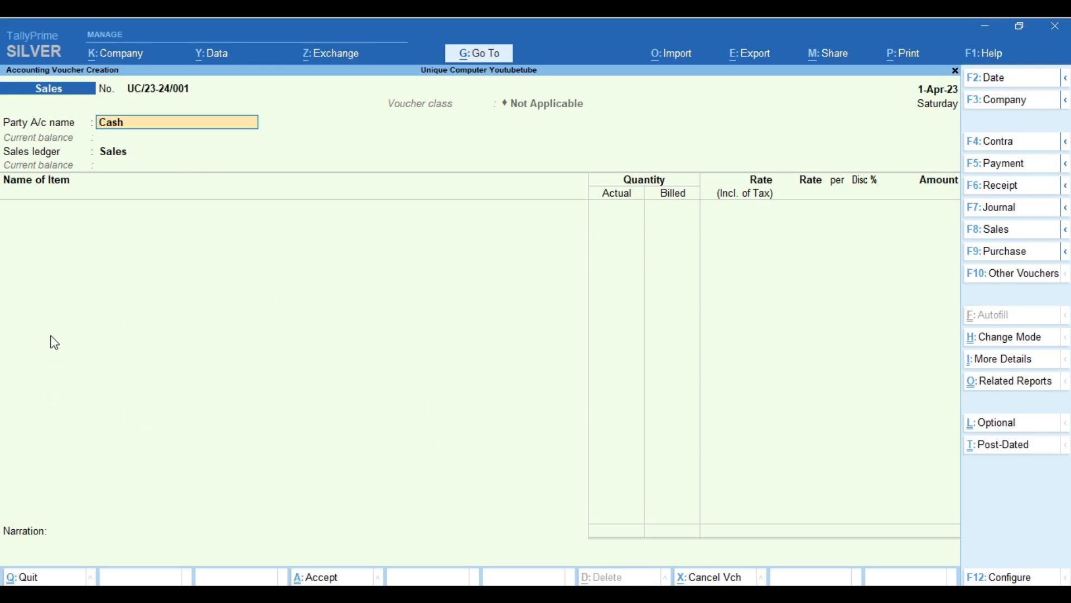
# Apply the SALES voucher class to the new Sales voucher UC/23-24/001 and begin the party name.
pyautogui.press('Return')
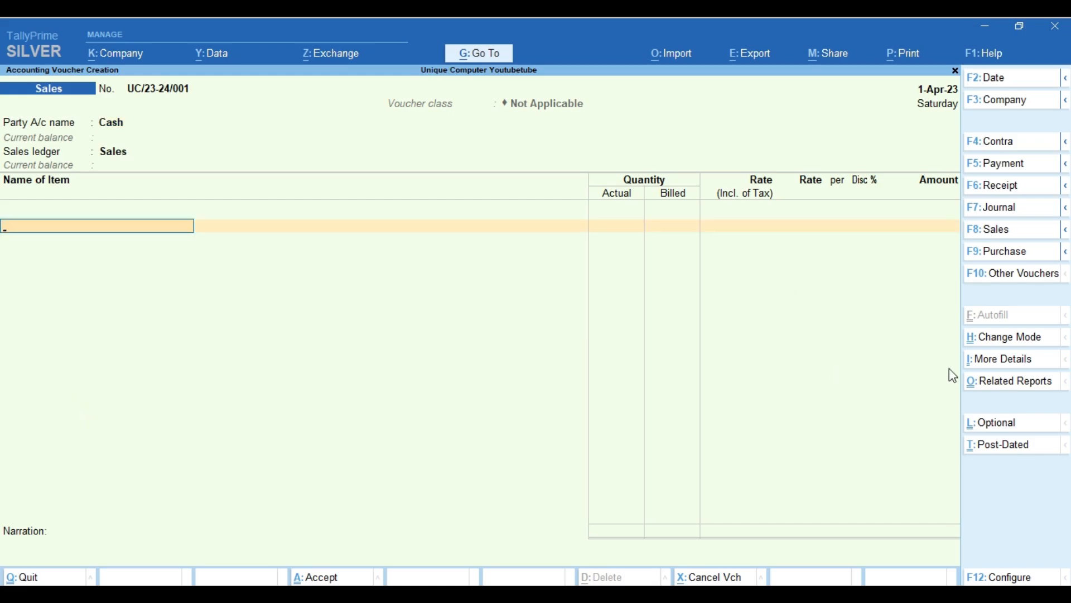
pyautogui.click(1000, 243)
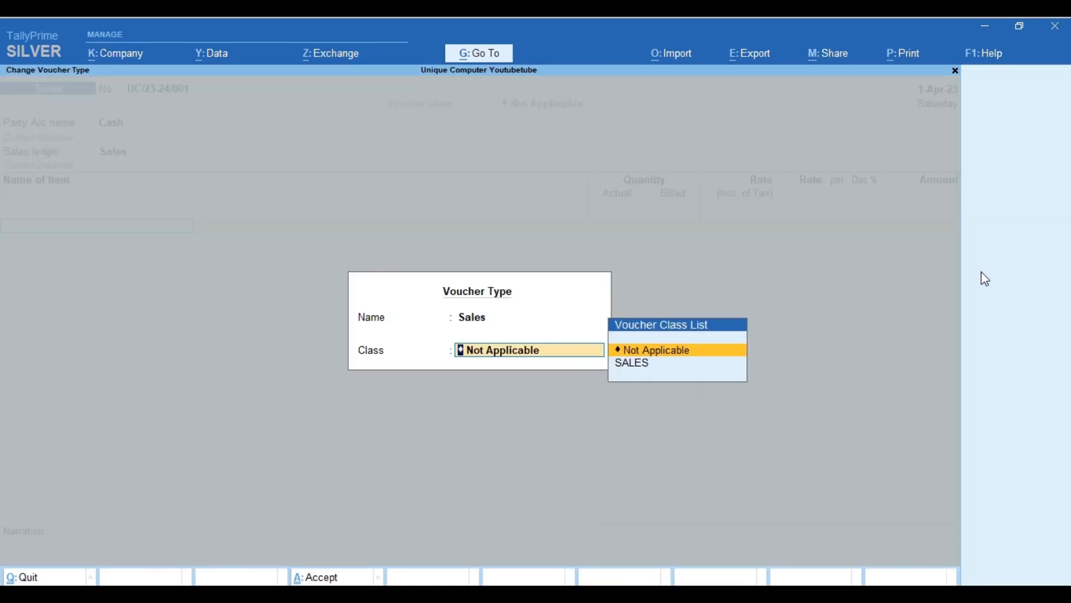
pyautogui.press('Down')
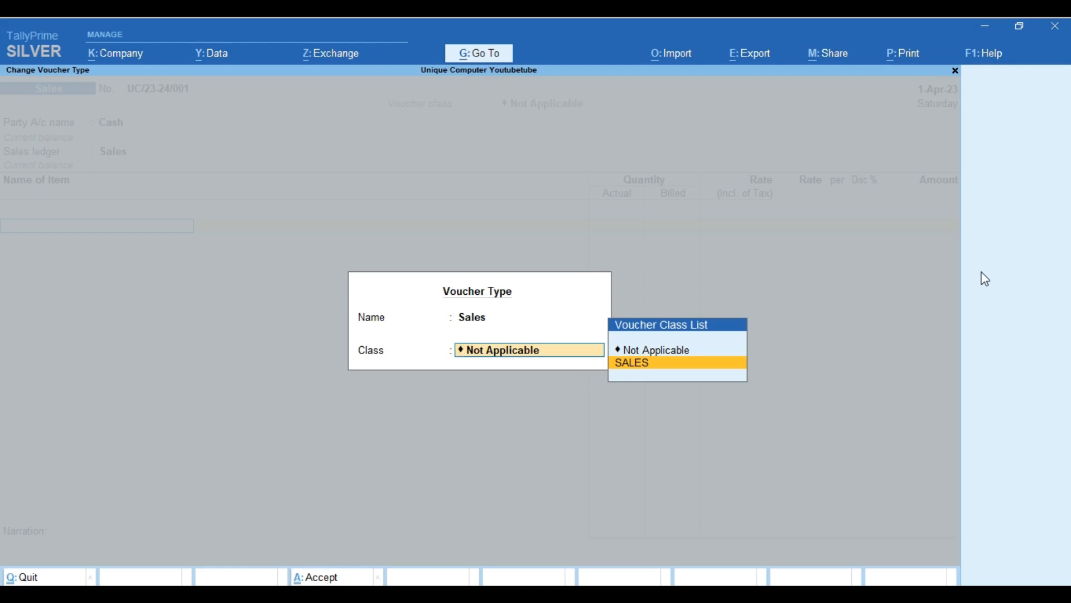
pyautogui.press('Return')
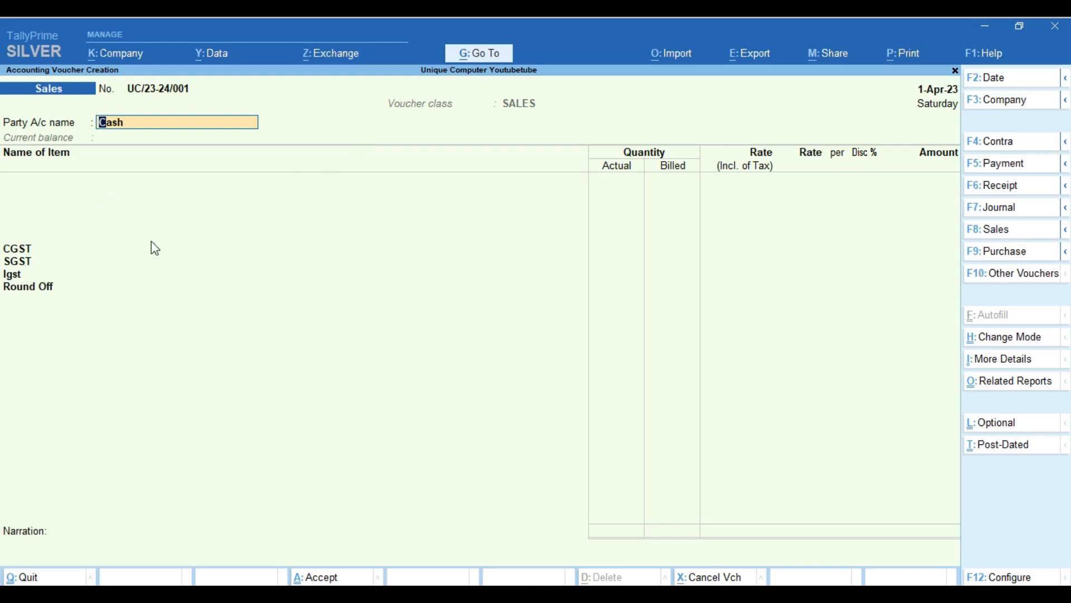
pyautogui.click(1006, 239)
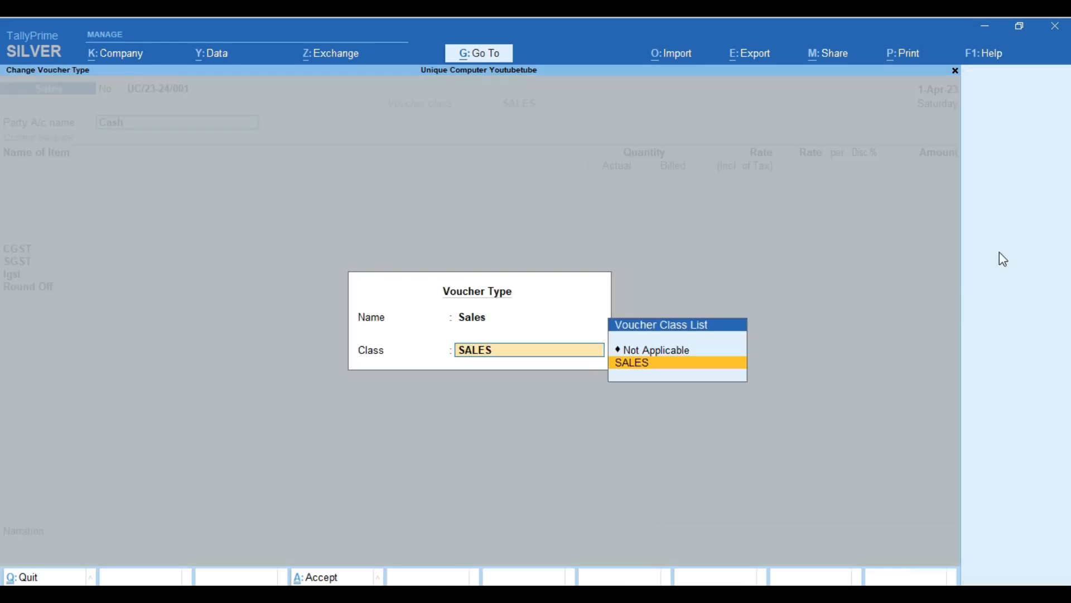
pyautogui.press('Up')
pyautogui.press('Return')
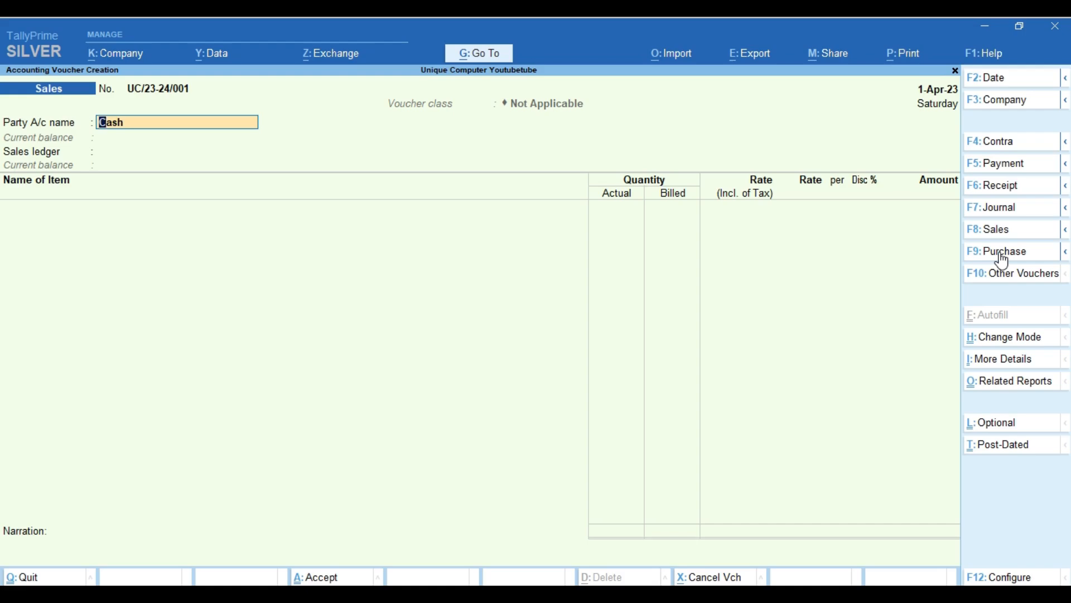
pyautogui.click(1007, 240)
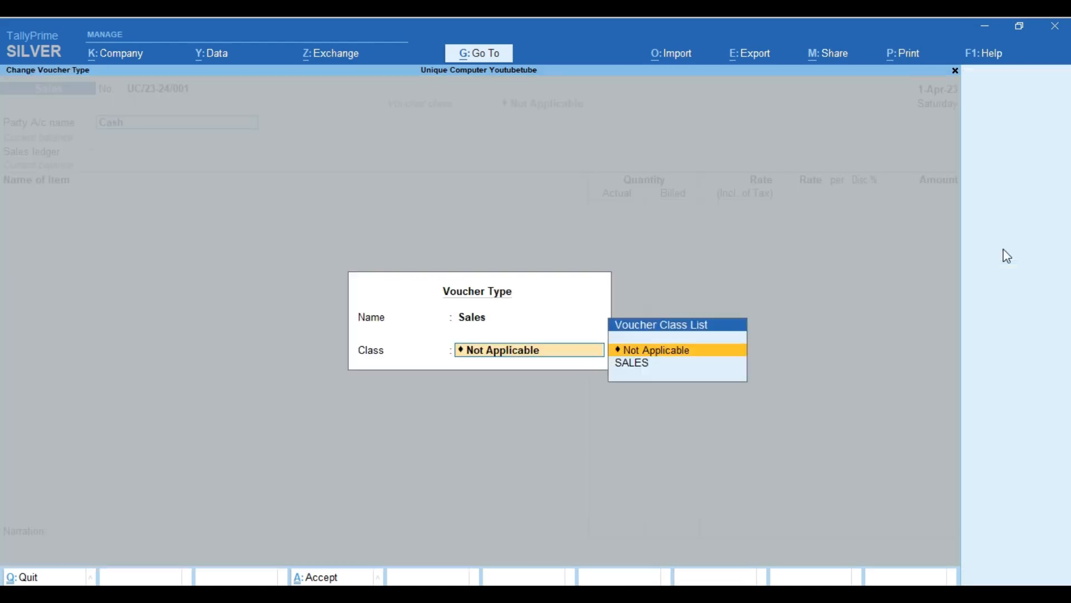
pyautogui.press('Down')
pyautogui.press('Return')
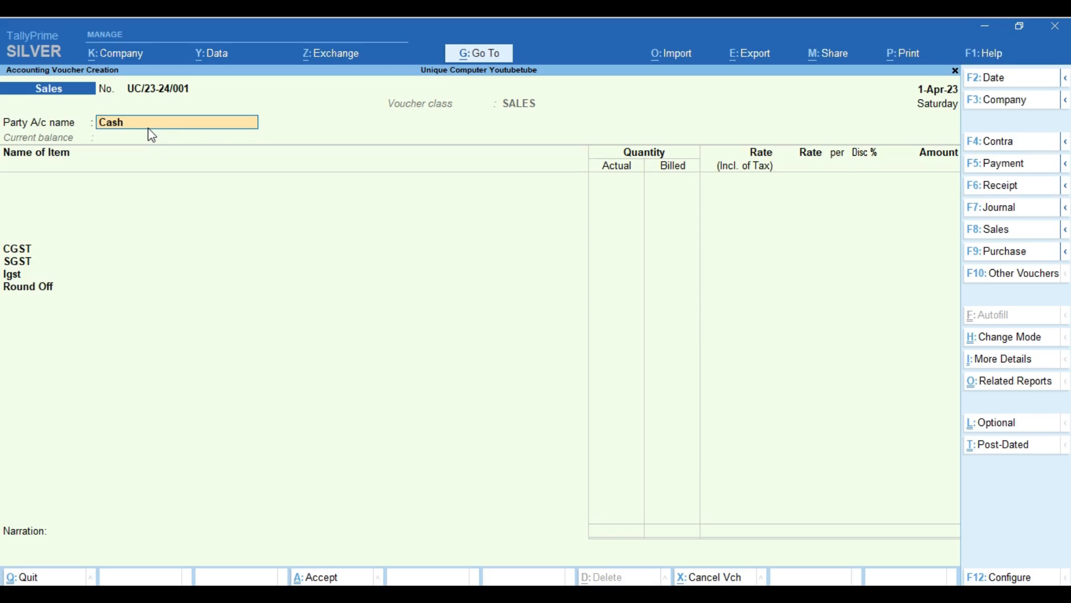
pyautogui.write('R')
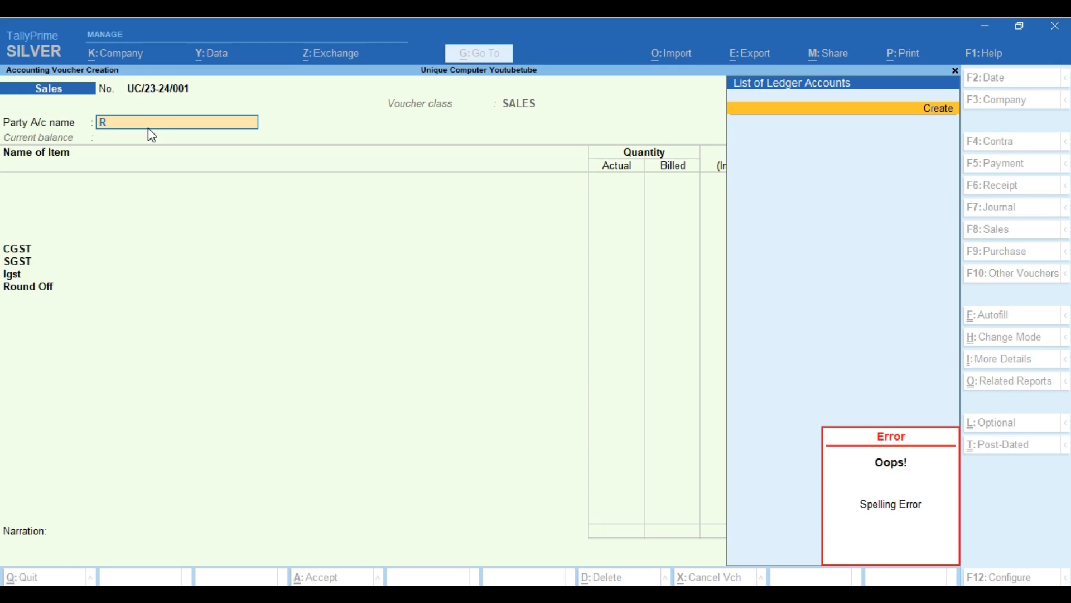
# Dismiss the spelling error and start creating a new party ledger from the ledger list.
pyautogui.press('Escape')
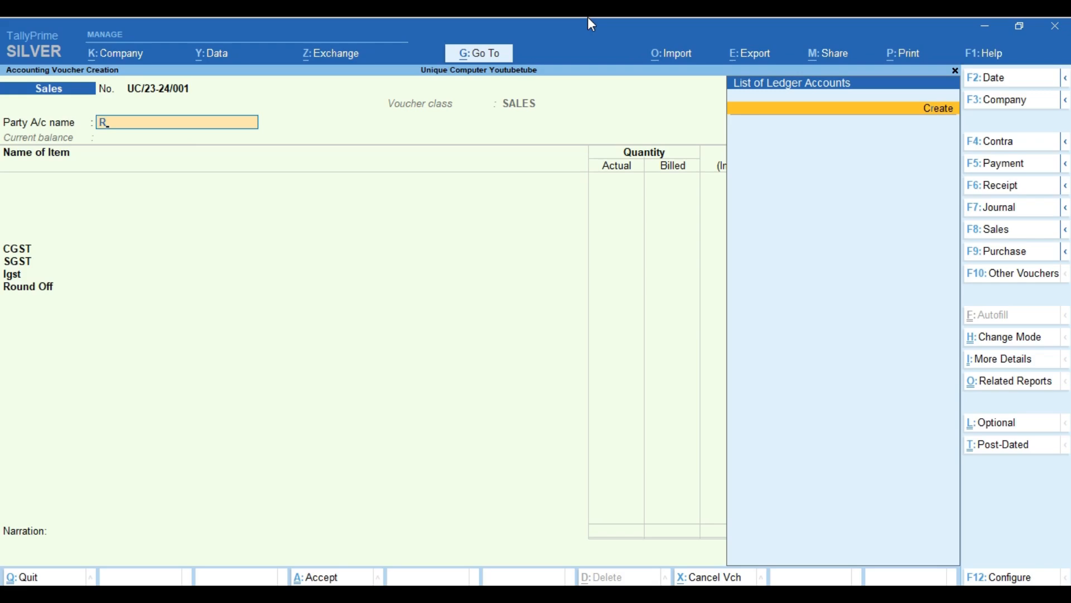
pyautogui.click(938, 108)
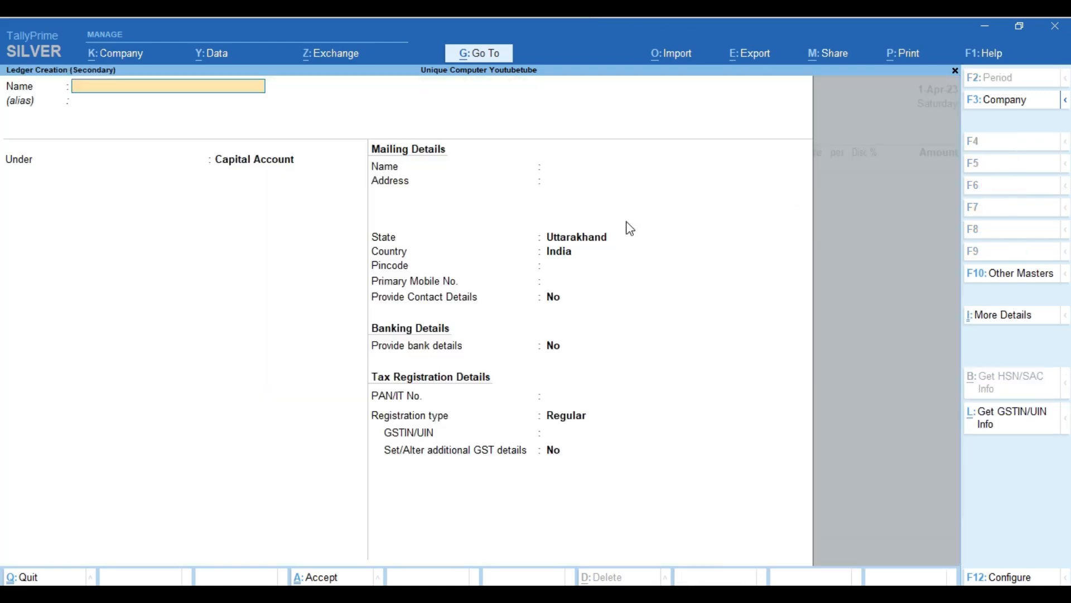
# Name the new ledger after the customer and place it under Sundry Debtors.
pyautogui.write('RAMESH')
pyautogui.press('Return')
pyautogui.press('Return')
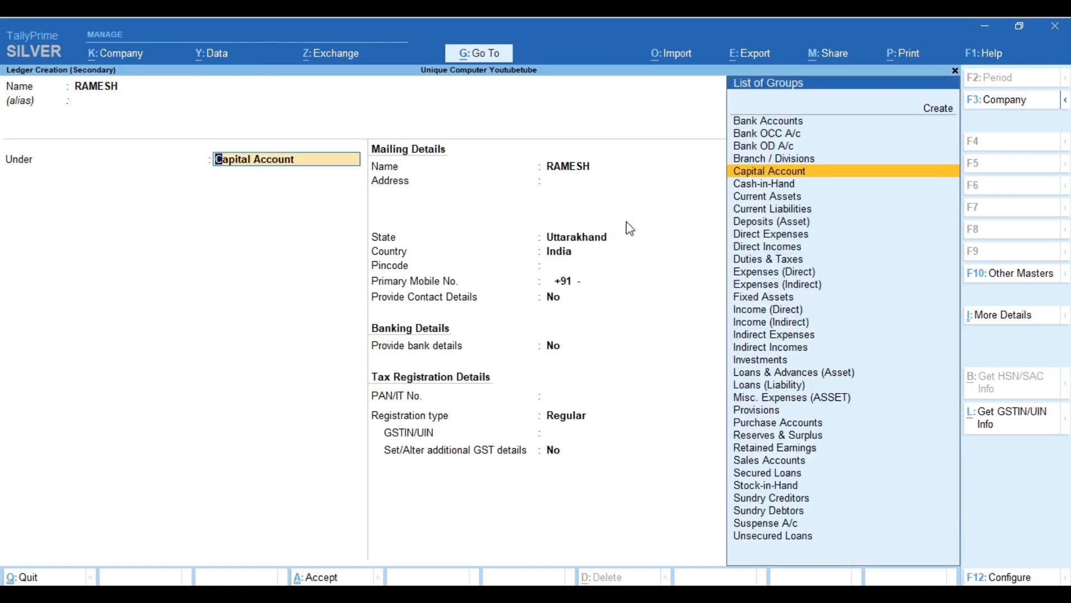
pyautogui.write('D')
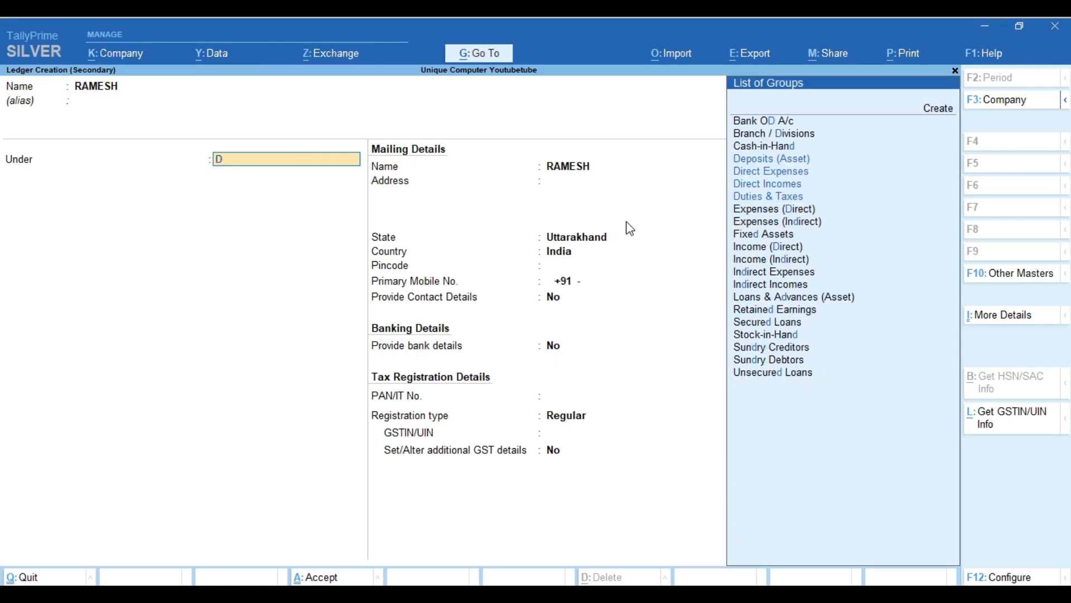
pyautogui.write('EB')
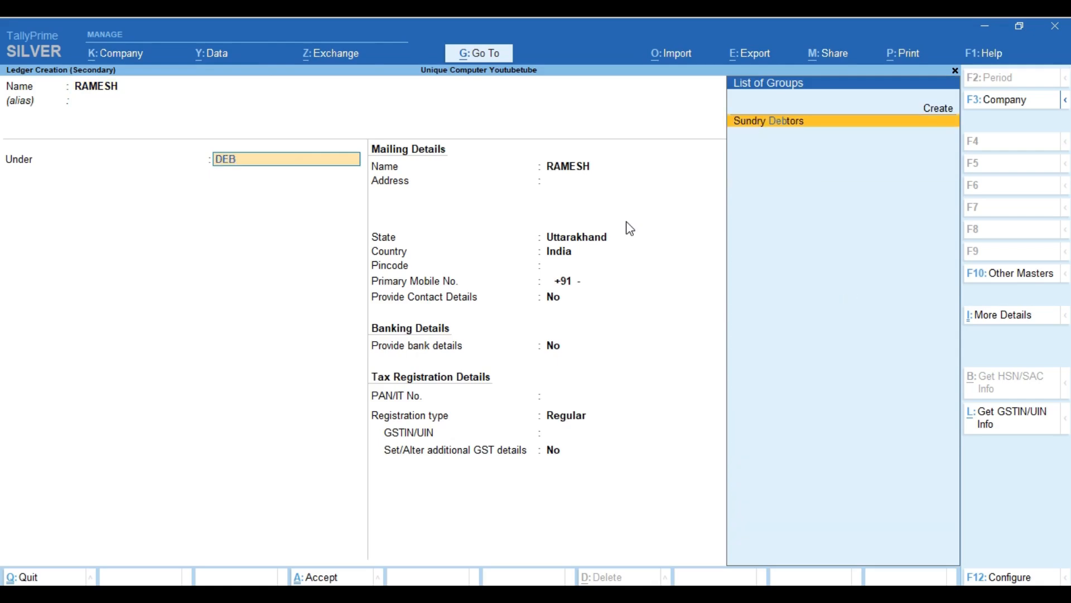
pyautogui.press('Return')
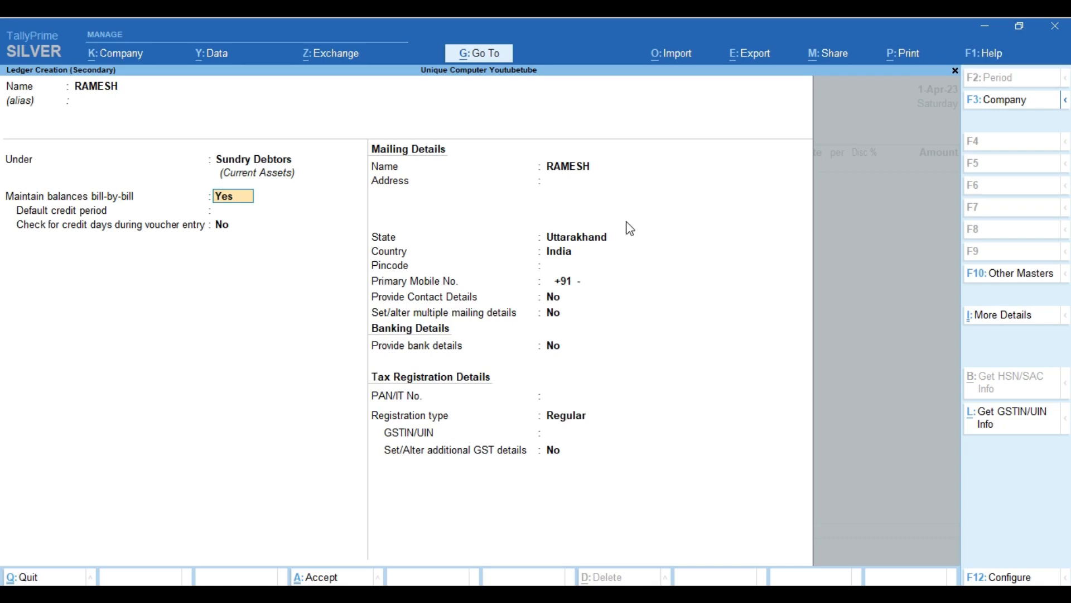
# Set a 21-day default credit period and turn on credit-day checking with Yes.
pyautogui.press('Return')
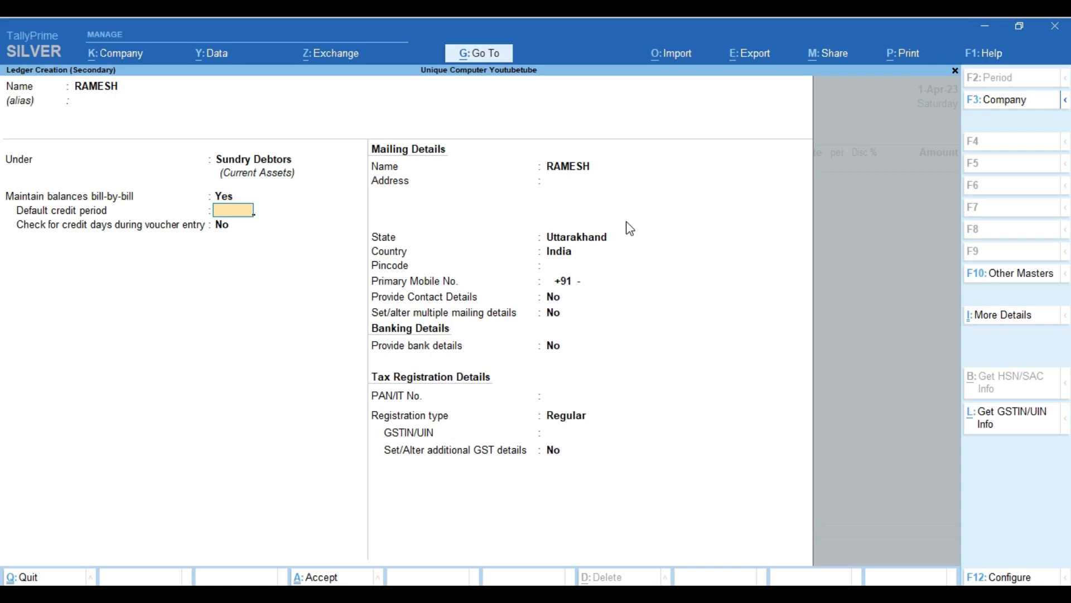
pyautogui.write('21')
pyautogui.press('Return')
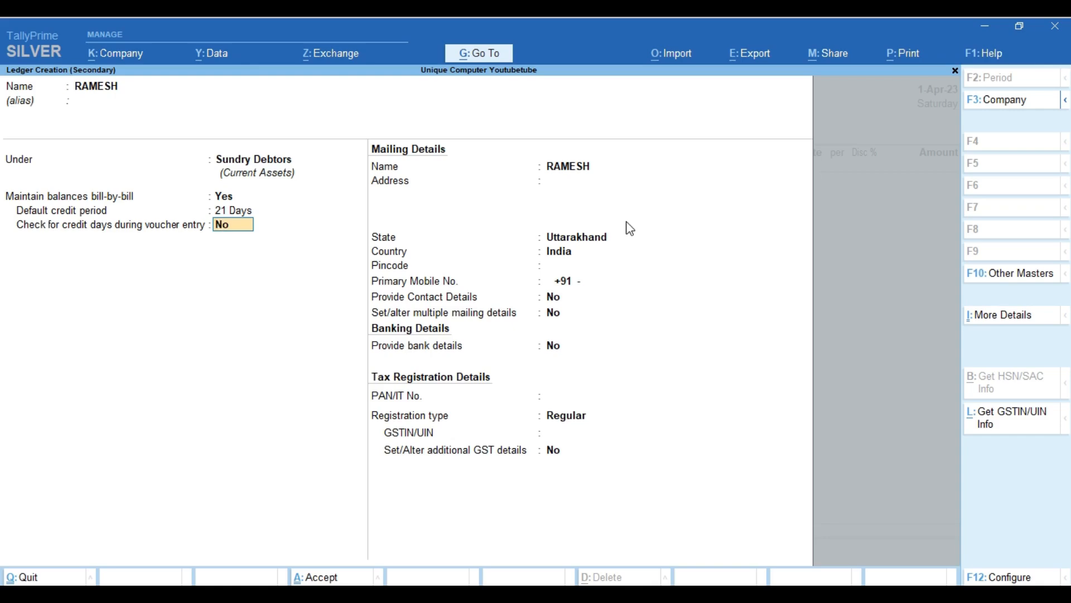
pyautogui.write('Y')
pyautogui.press('Return')
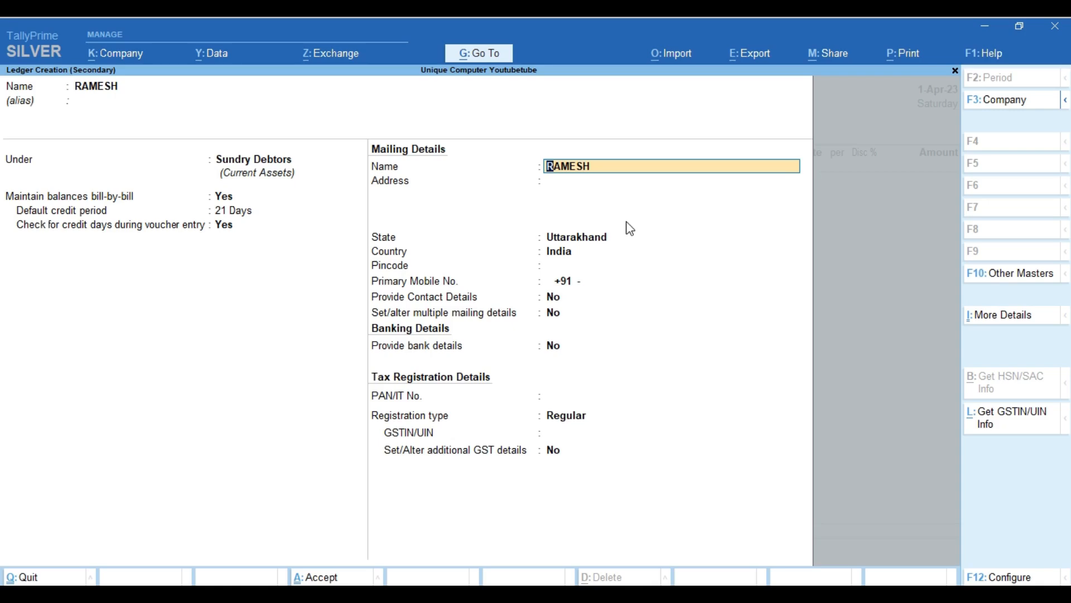
# Enter the customer's address, pincode and mobile number, and set Provide Contact Details to Yes.
pyautogui.press('Return')
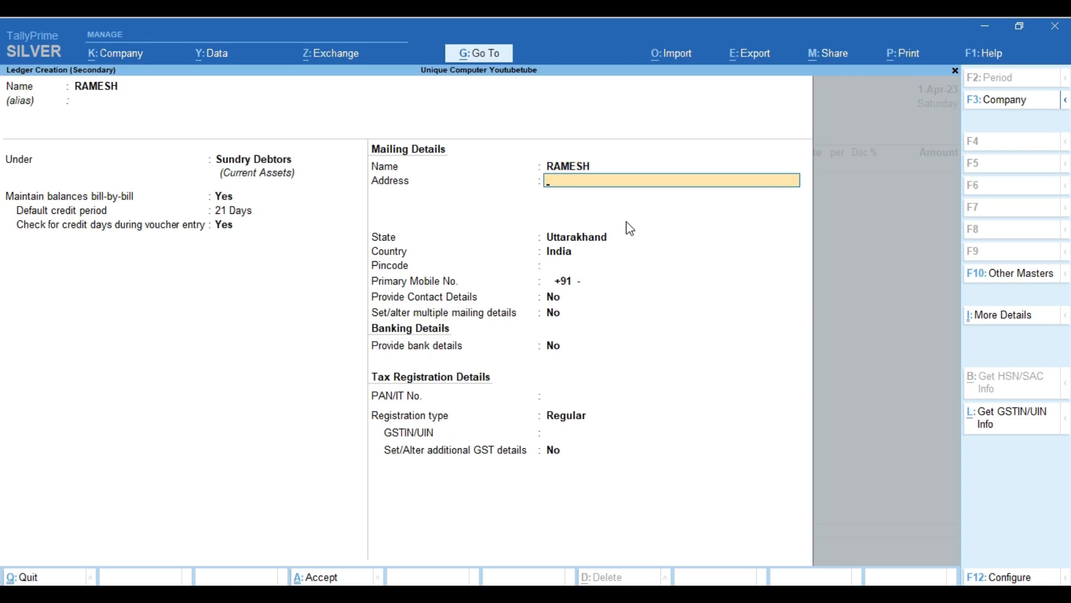
pyautogui.write('DEHRADUN')
pyautogui.press('Return')
pyautogui.press('Return')
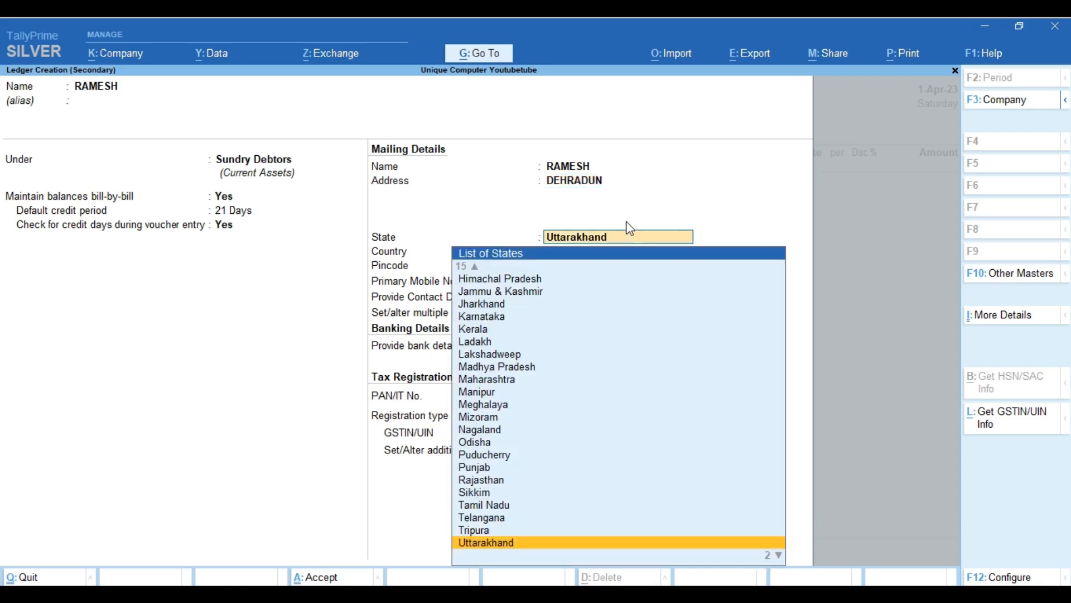
pyautogui.press('Return')
pyautogui.press('Return')
pyautogui.write('24')
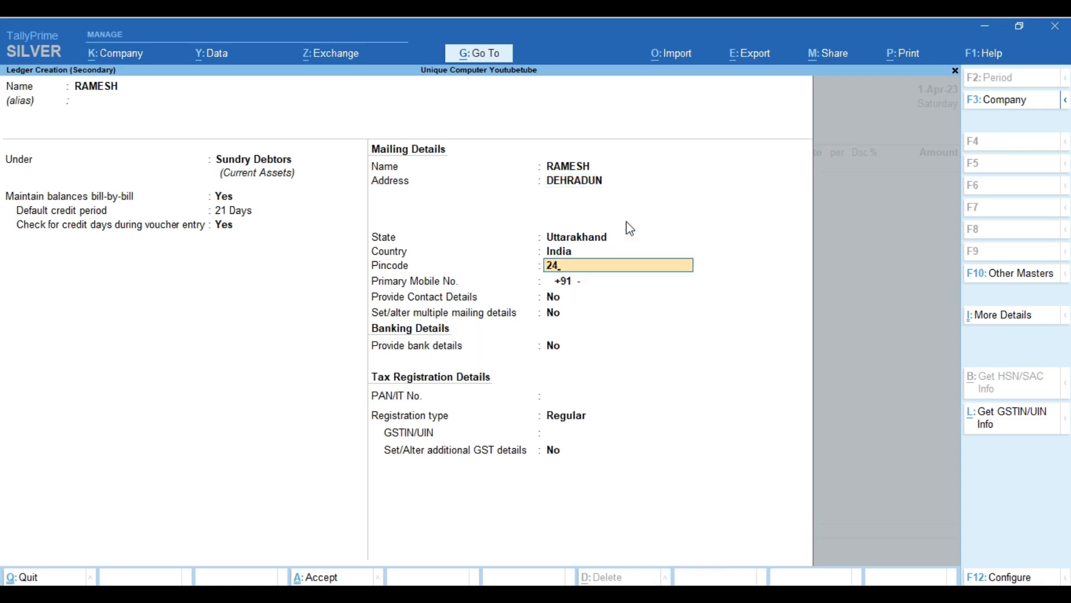
pyautogui.write('7667')
pyautogui.press('Return')
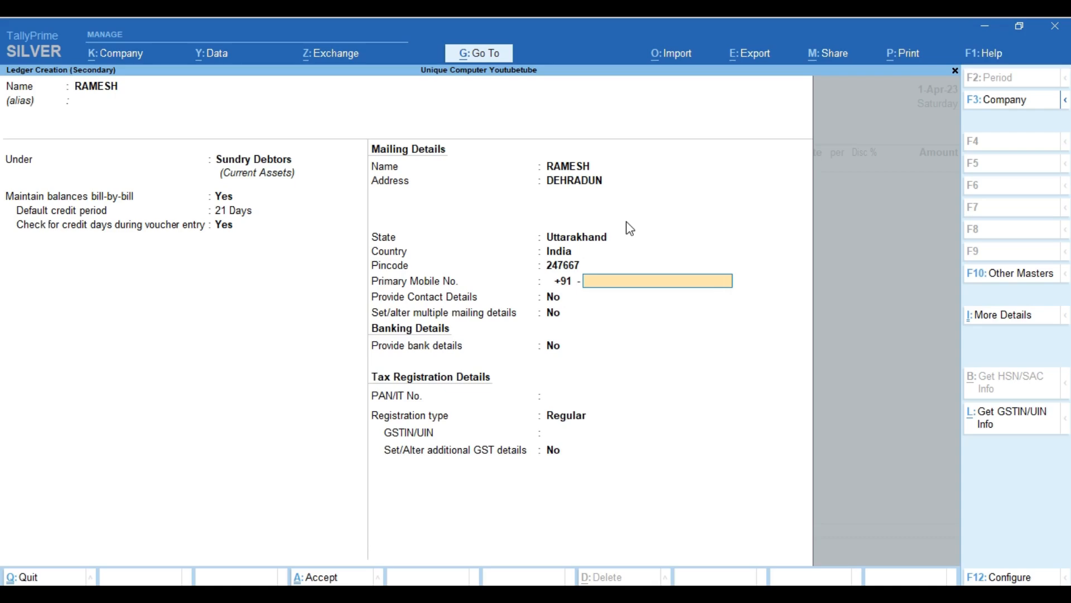
pyautogui.press('Return')
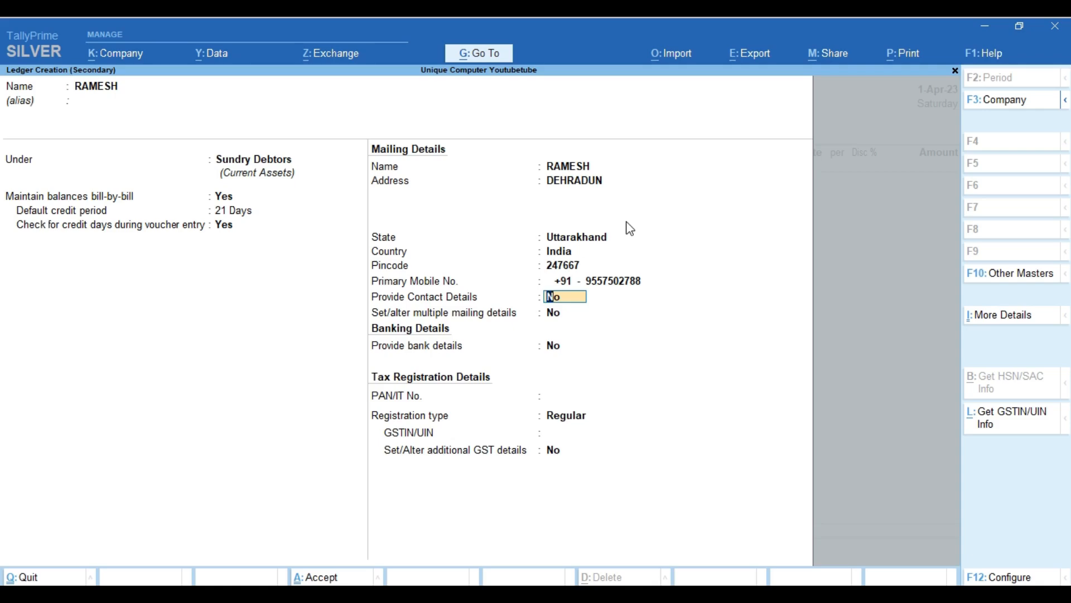
pyautogui.write('y')
pyautogui.press('Return')
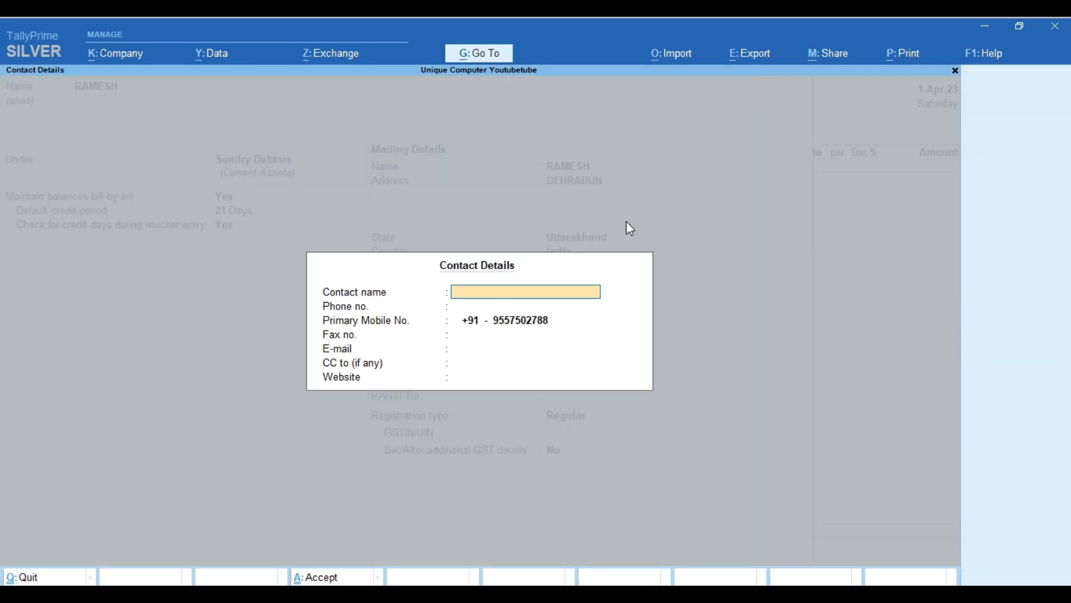
# Fill in the contact's name and e-mail address, then close Contact Details.
pyautogui.write('RAMESH')
pyautogui.press('Return')
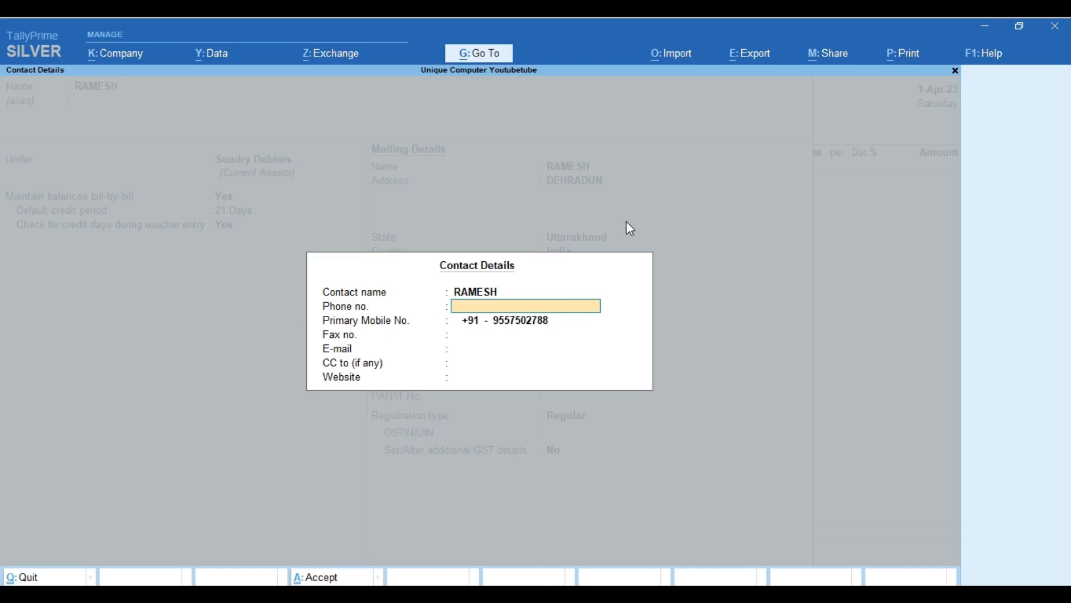
pyautogui.press('Return')
pyautogui.press('Return')
pyautogui.press('Return')
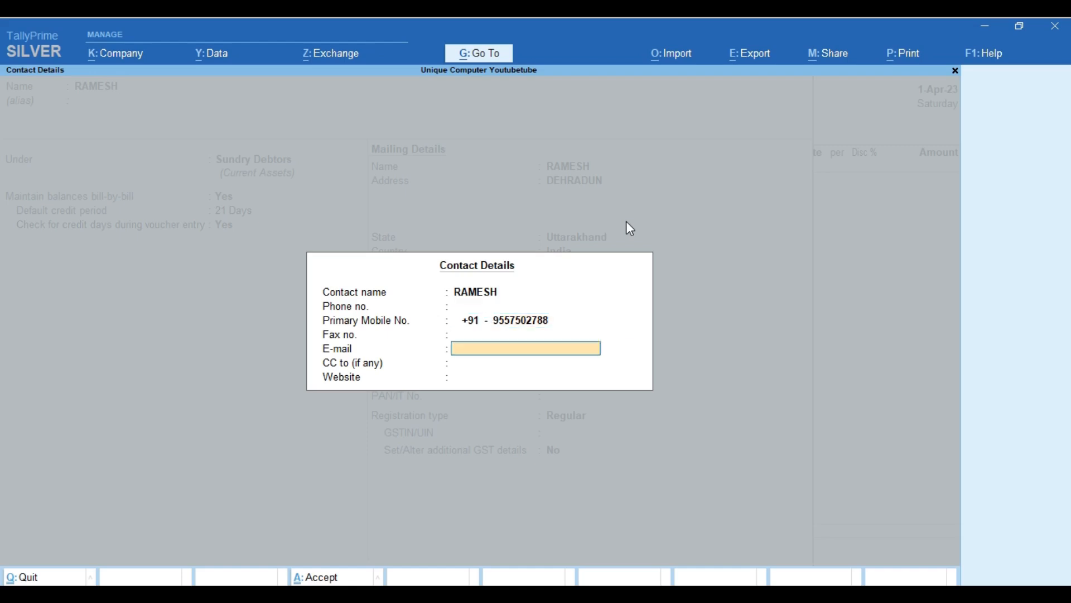
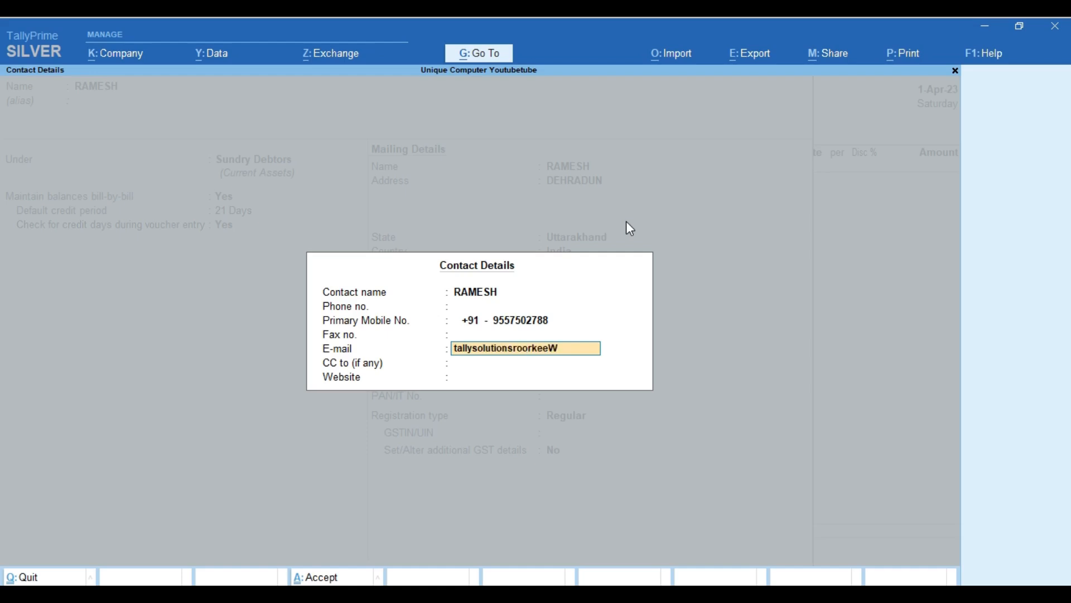
pyautogui.press('Return')
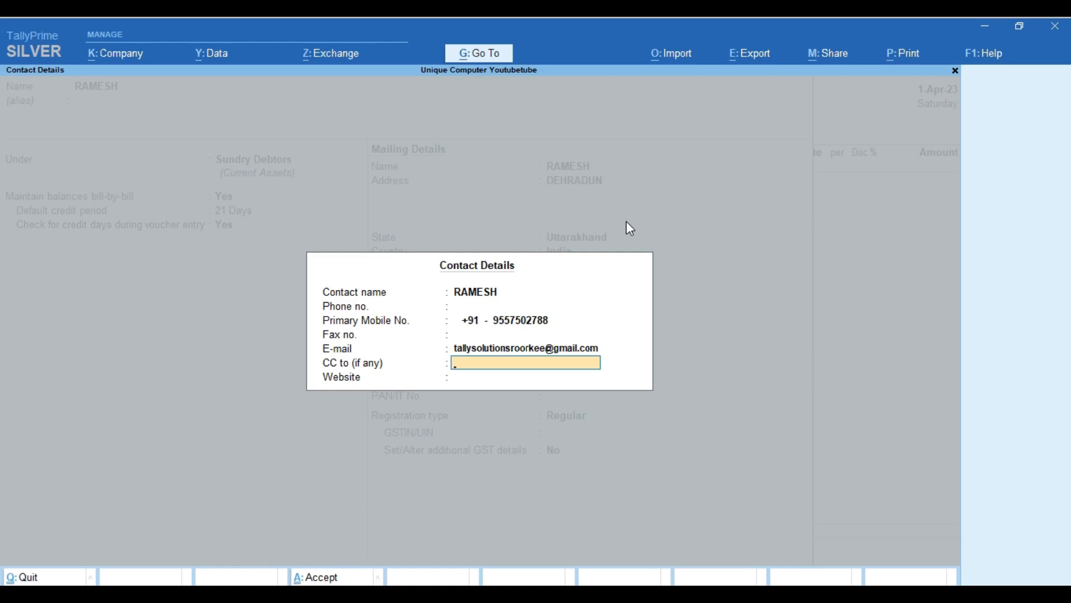
pyautogui.press('Return')
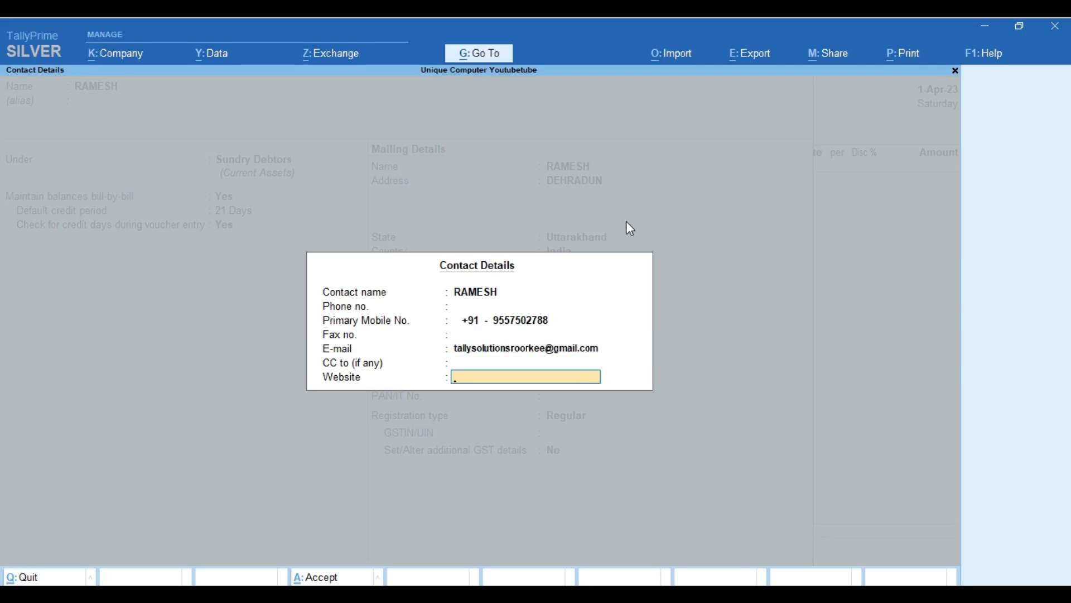
pyautogui.press('Return')
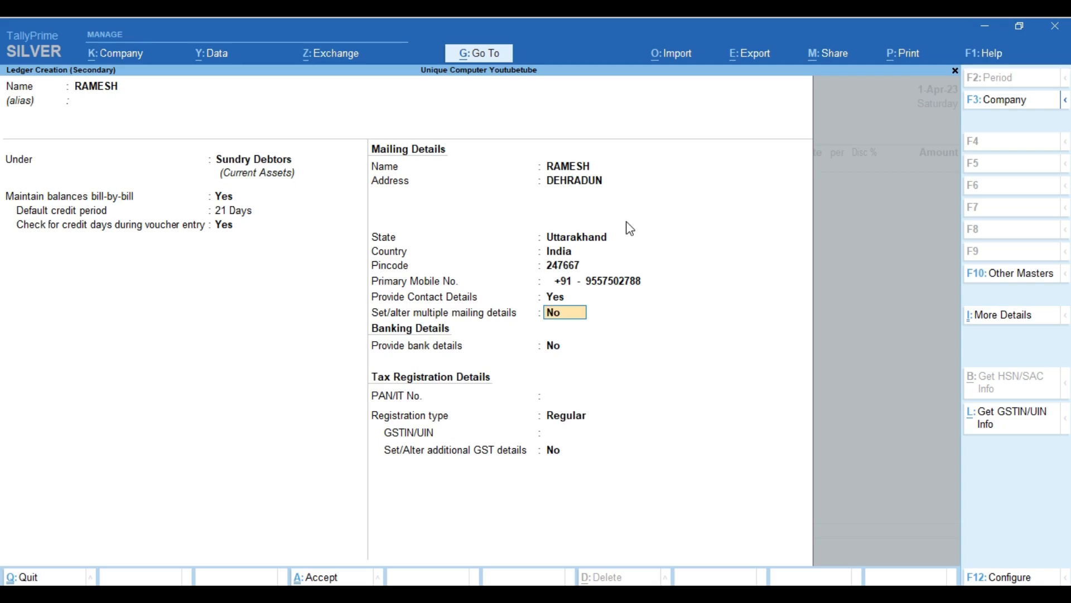
# Turn on multiple mailing details and add the address type Gantaghar.
pyautogui.write('y')
pyautogui.press('Return')
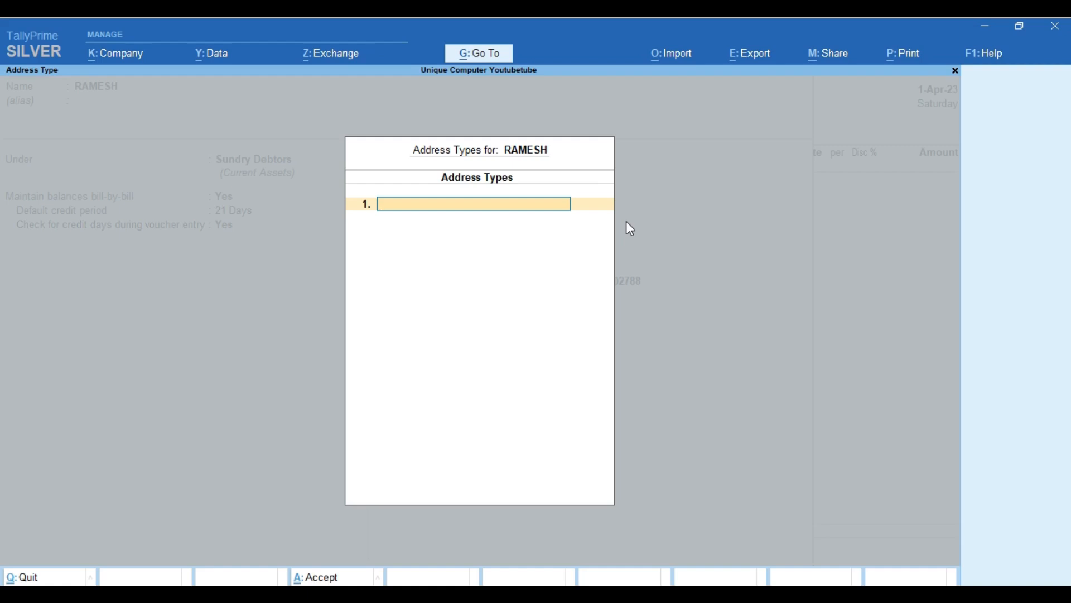
pyautogui.write('Gantaghar')
pyautogui.press('Return')
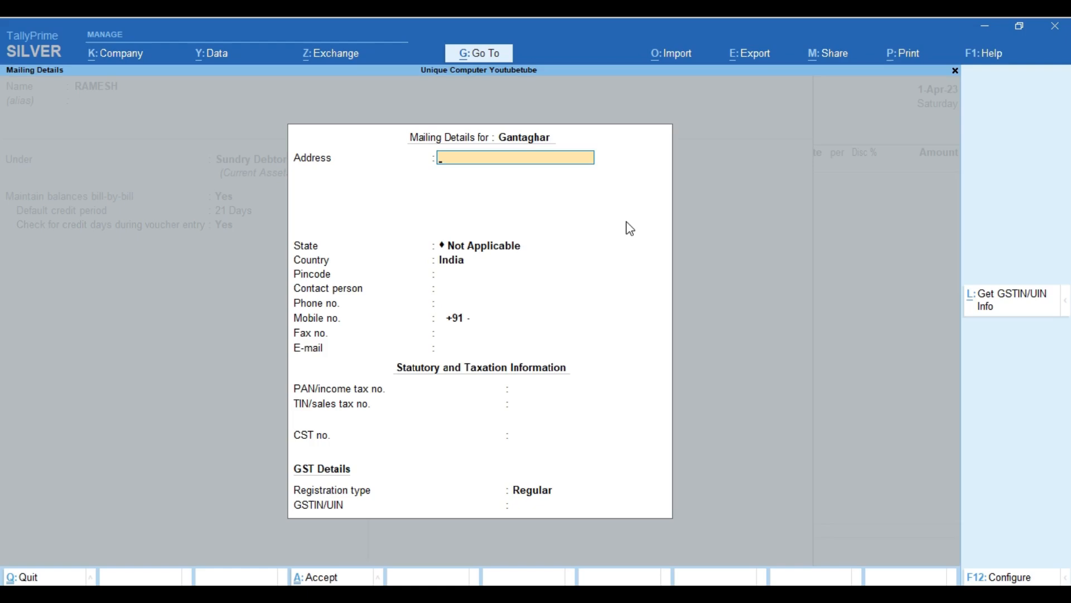
# Enter the Gantaghar mailing address lines, state Uttarakhand and pincode.
pyautogui.write('Ramesh Pvt Ltd')
pyautogui.press('Return')
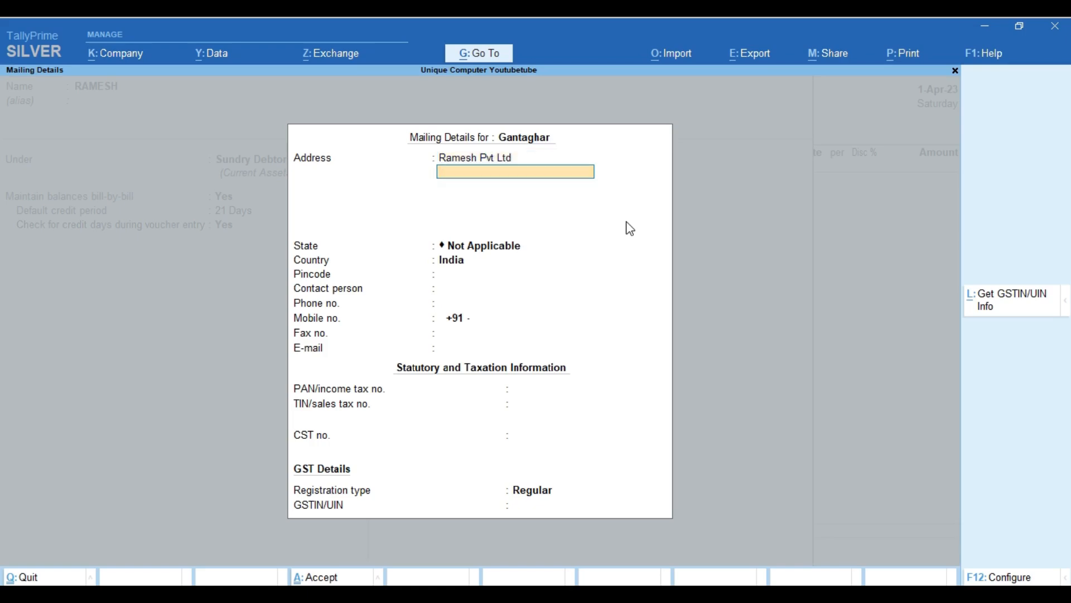
pyautogui.press('Return')
pyautogui.press('BackSpace')
pyautogui.press('Return')
pyautogui.write('Gantaghar')
pyautogui.press('Return')
pyautogui.press('Return')
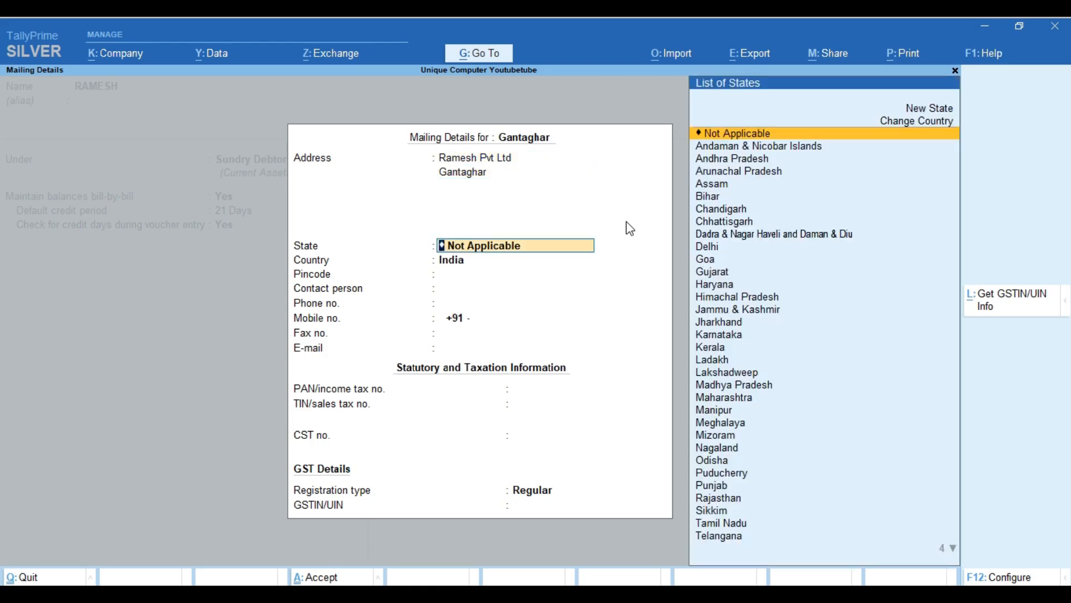
pyautogui.write('Ut')
pyautogui.press('Return')
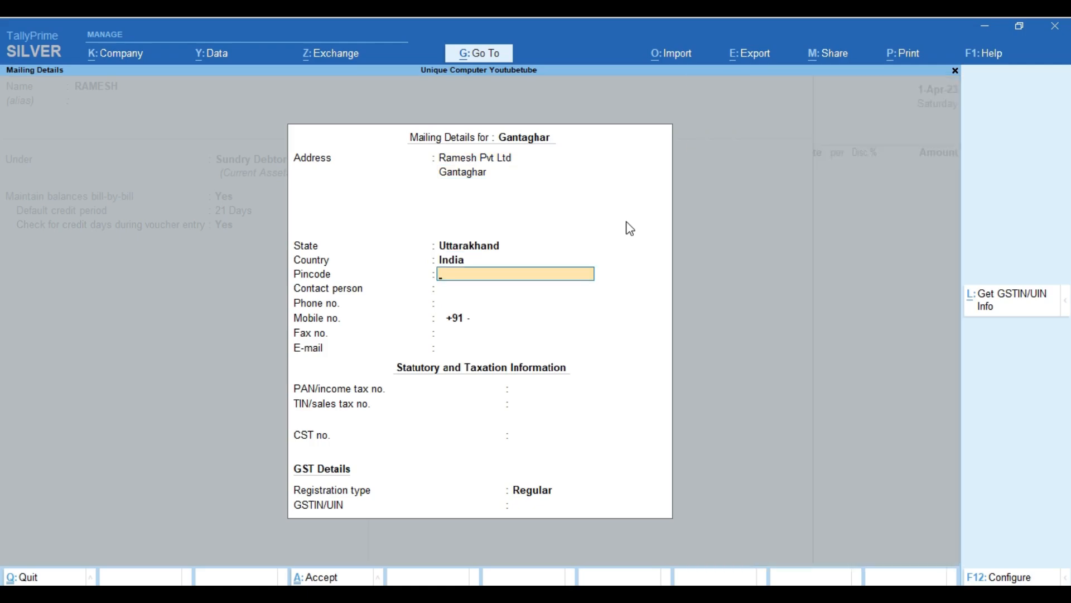
pyautogui.write('248001')
pyautogui.press('Return')
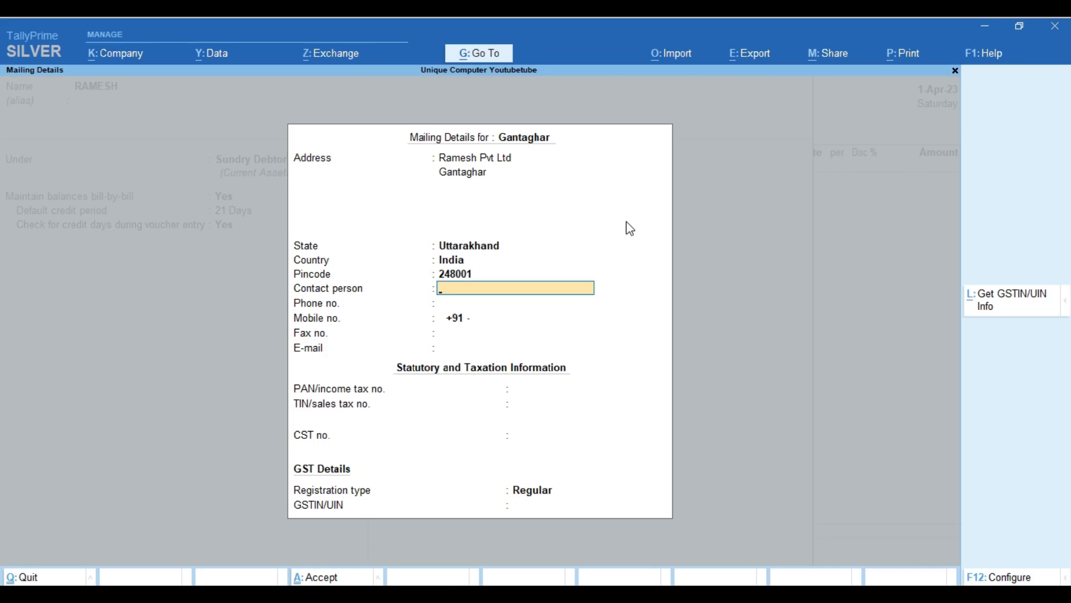
# Skip the contact fields, leave GSTIN blank and dismiss the missing-GSTIN warning.
pyautogui.press('Return')
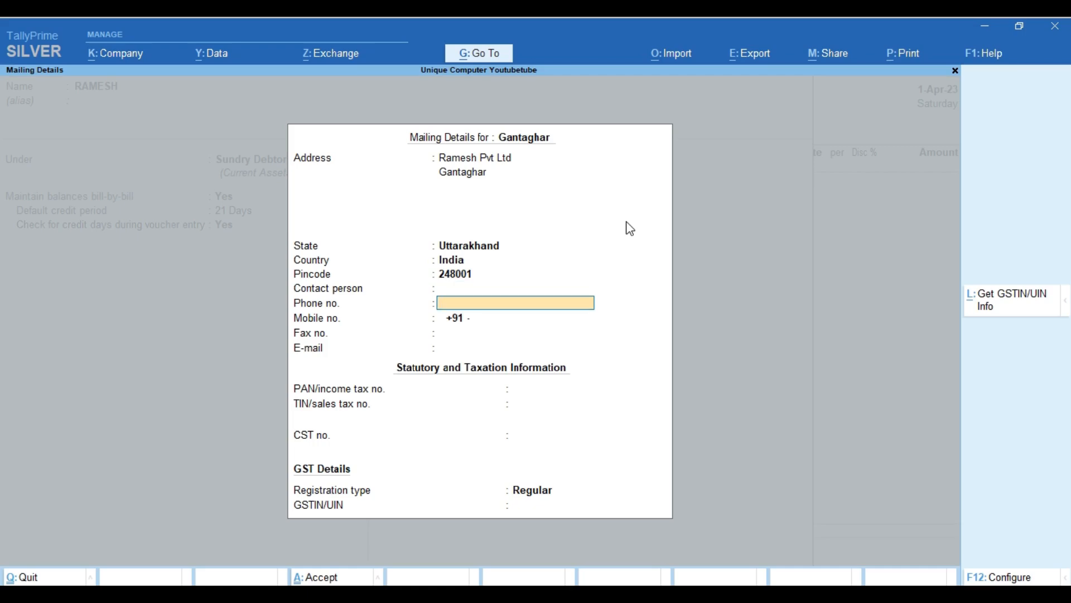
pyautogui.press('Return')
pyautogui.press('Return')
pyautogui.press('Return')
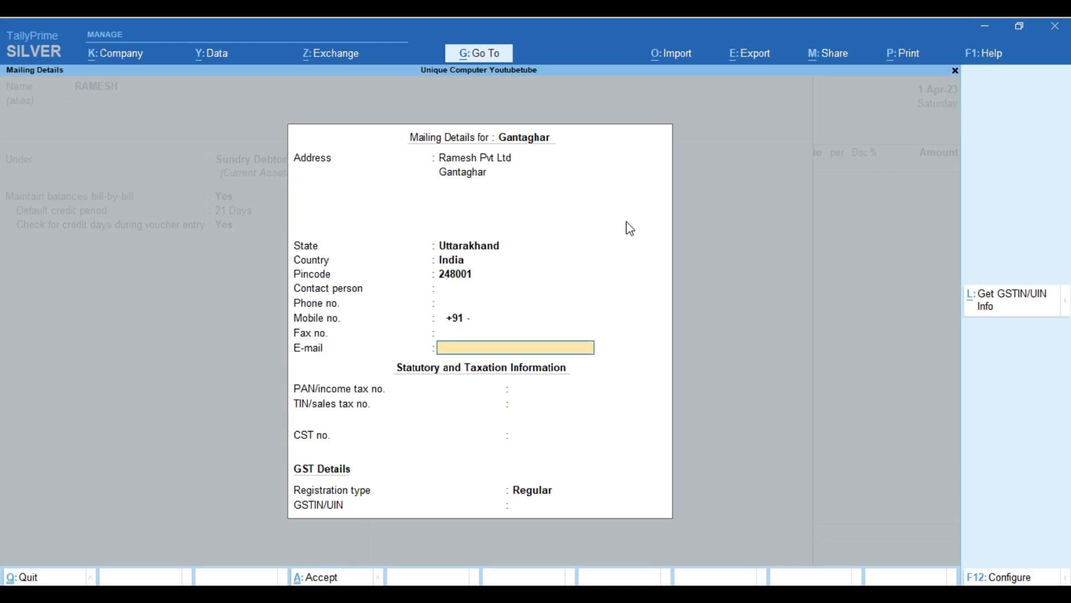
pyautogui.press('Return')
pyautogui.press('Return')
pyautogui.press('Return')
pyautogui.press('Return')
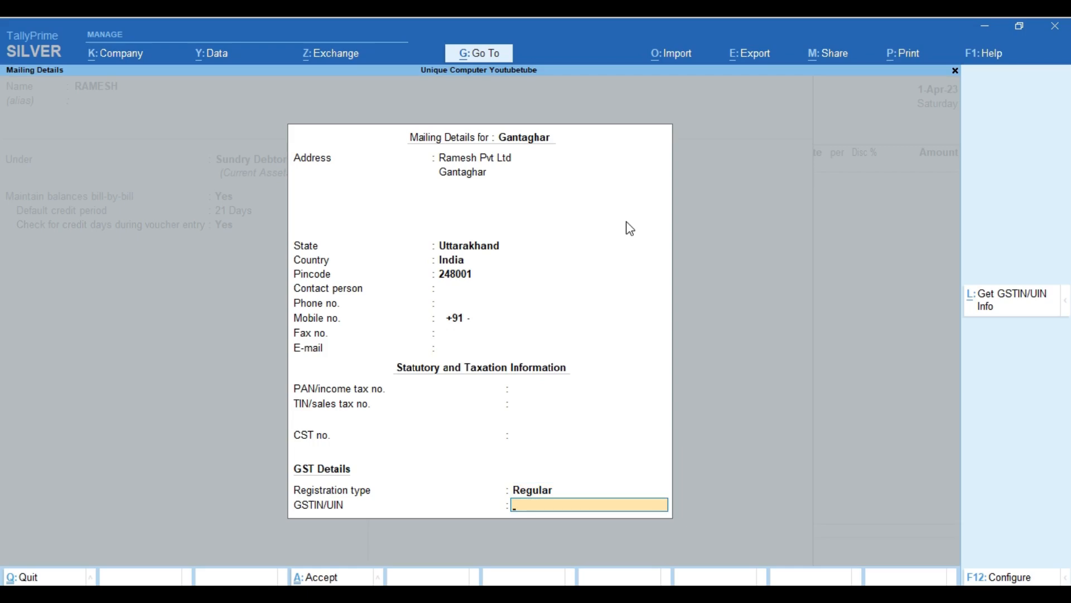
pyautogui.press('Return')
pyautogui.press('Return')
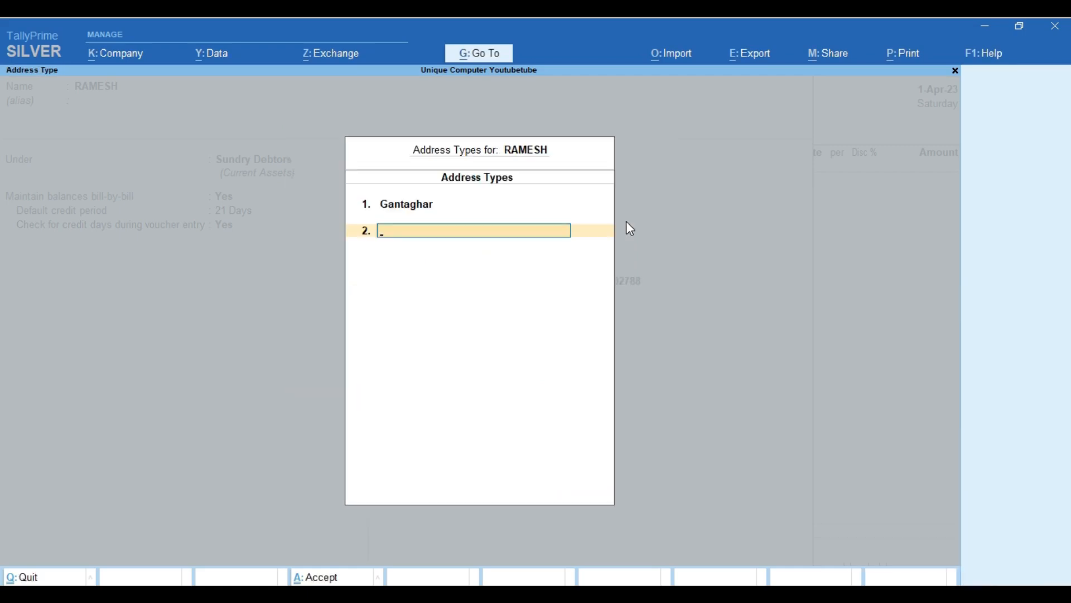
# Add Mazra as the second address type and enter its address lines.
pyautogui.write('Mazra')
pyautogui.press('Return')
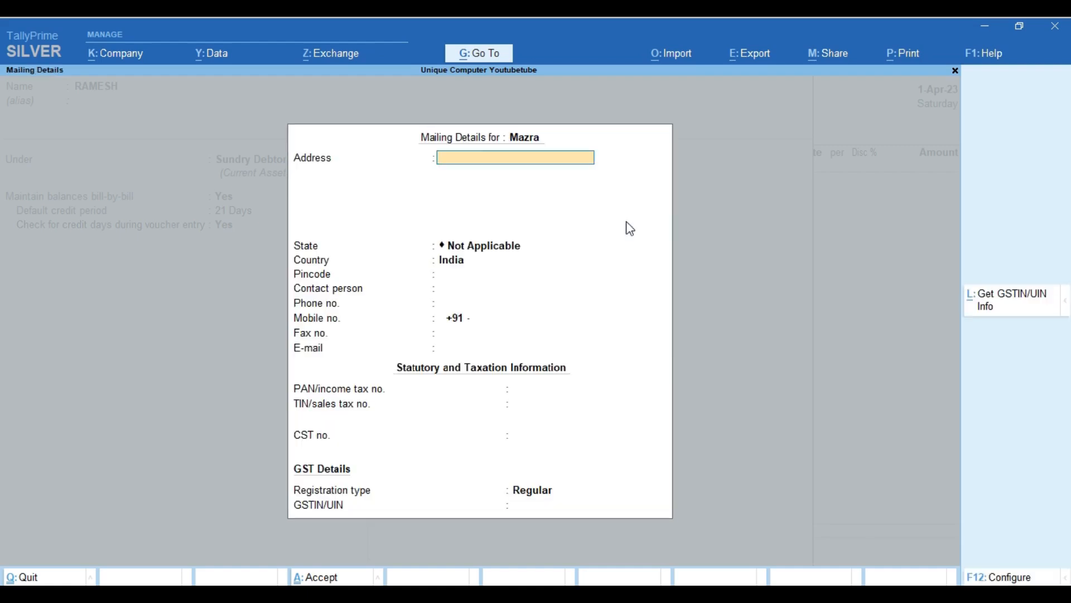
pyautogui.write('Ramesh Pvt Ltd')
pyautogui.press('Return')
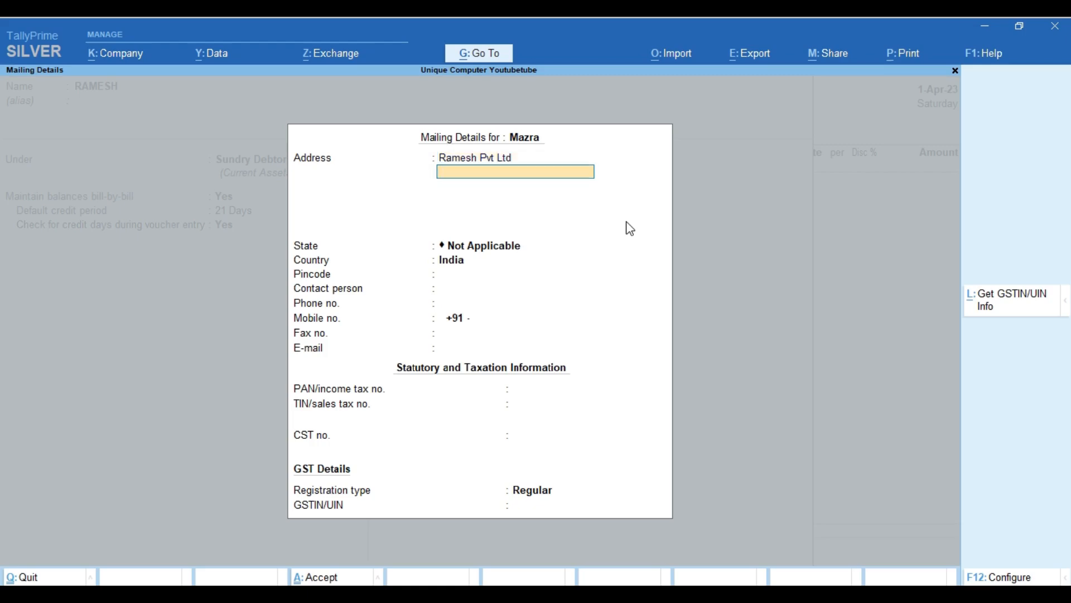
pyautogui.write('Mazra')
# Set the Mazra state to Uttarakhand, enter the pincode and keep Regular registration.
pyautogui.press('Return')
pyautogui.press('Return')
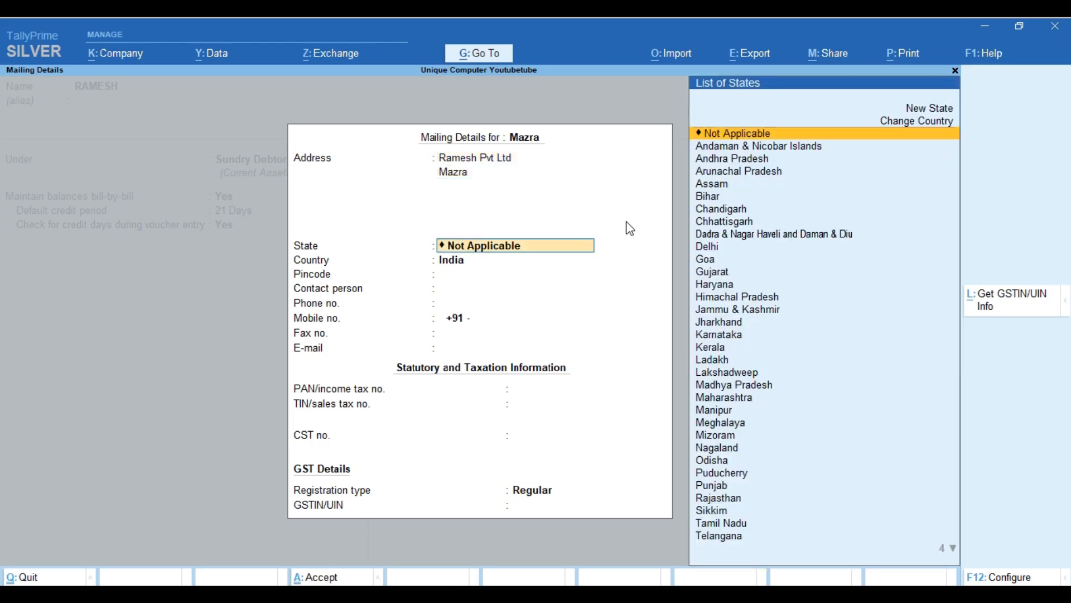
pyautogui.write('Ut')
pyautogui.press('Down')
pyautogui.press('Return')
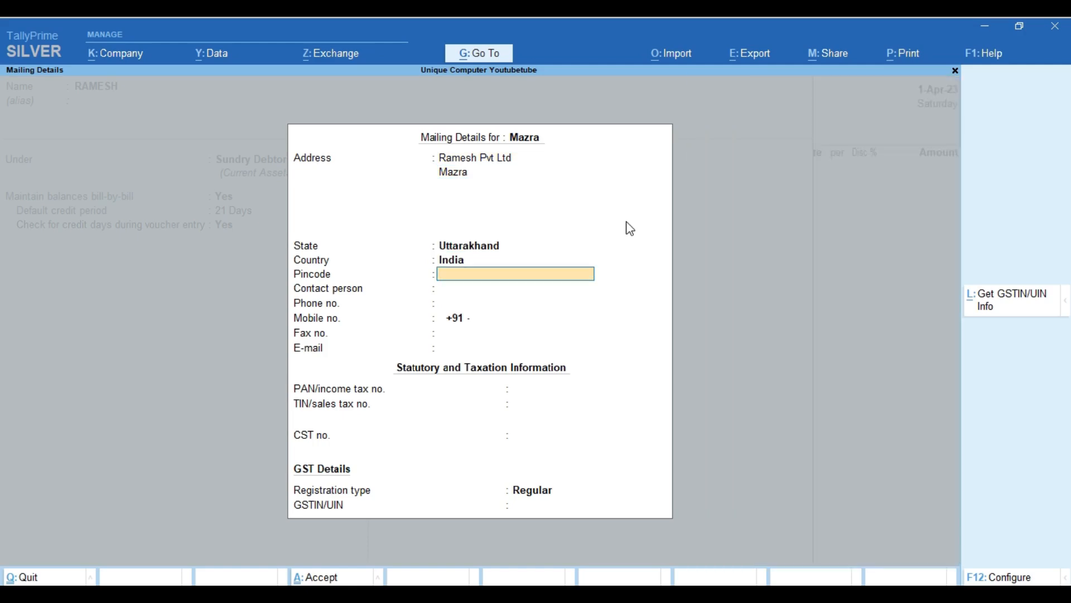
pyautogui.write('248001')
pyautogui.press('Return')
pyautogui.press('Return')
pyautogui.press('Return')
pyautogui.press('Return')
pyautogui.press('Return')
pyautogui.press('Return')
pyautogui.press('Return')
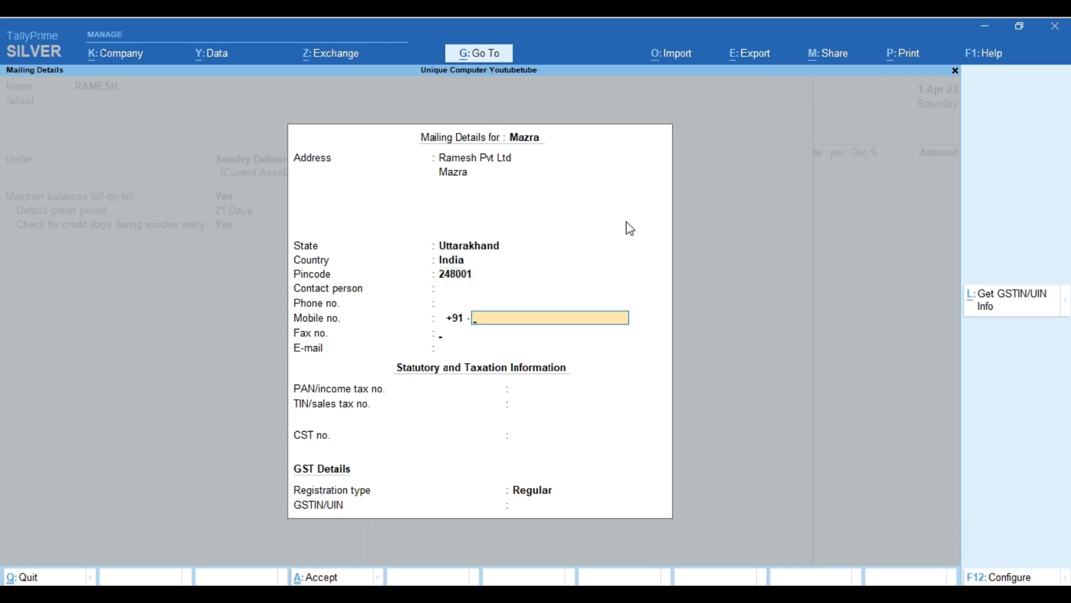
pyautogui.press('Return')
pyautogui.press('Return')
pyautogui.press('Return')
pyautogui.press('Return')
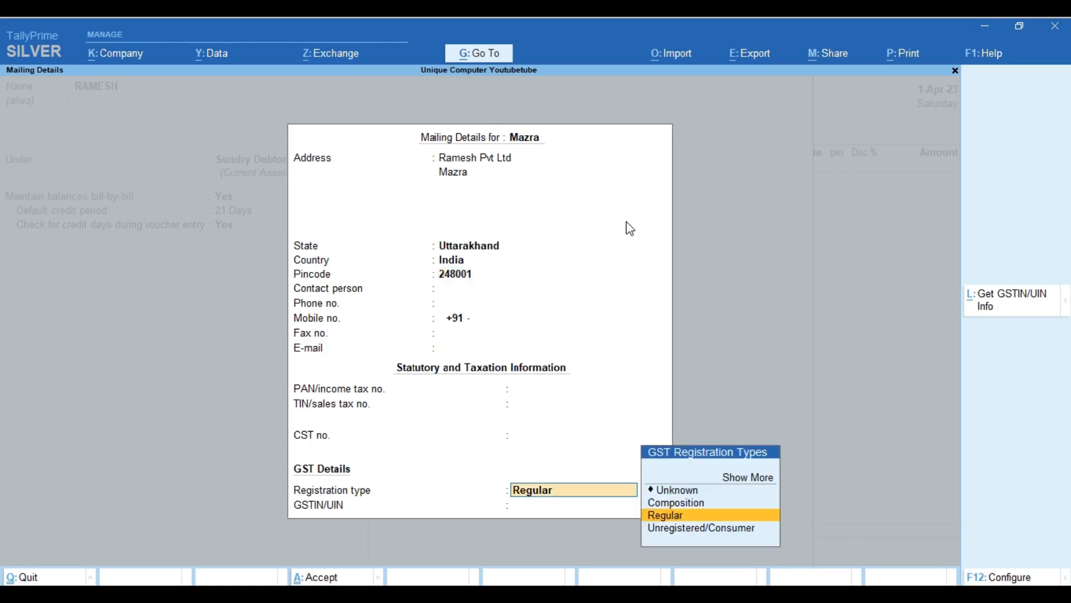
pyautogui.press('Return')
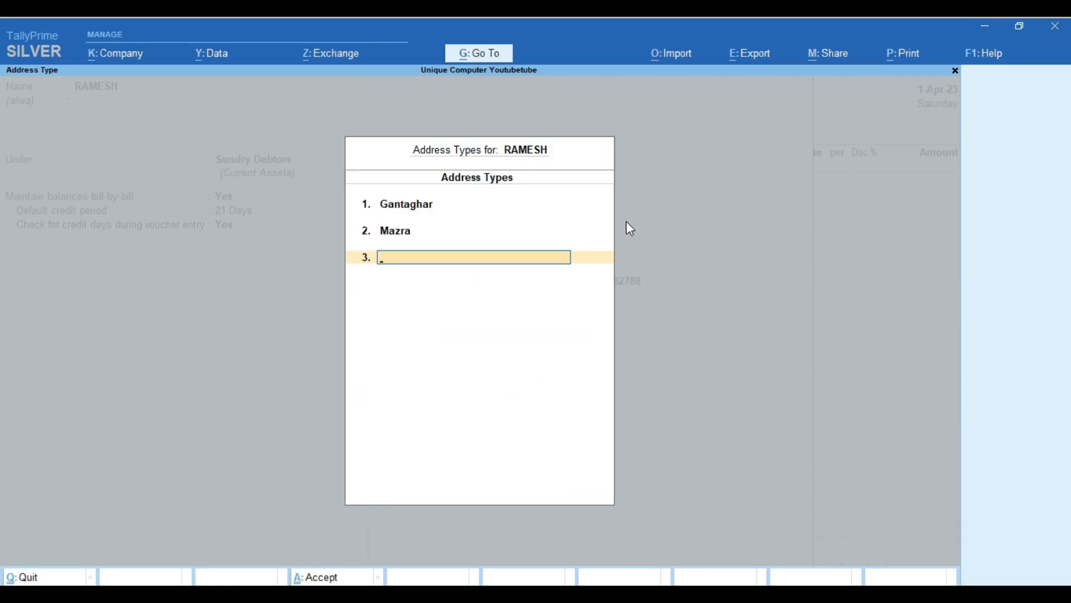
pyautogui.press('Return')
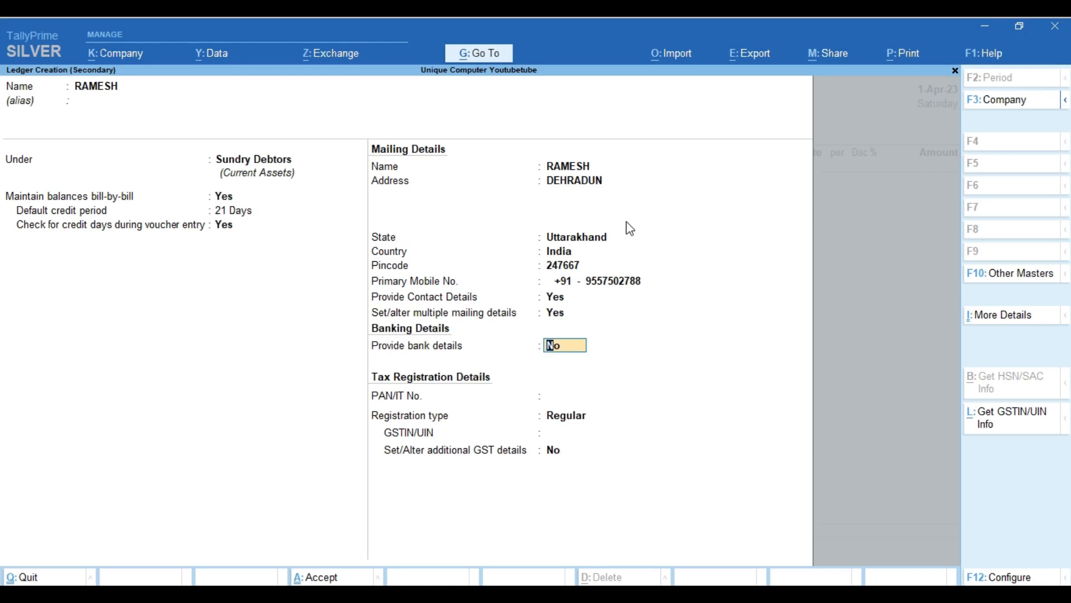
# Accept the customer ledger with GSTIN left blank.
pyautogui.press('Return')
pyautogui.press('Return')
pyautogui.press('Return')
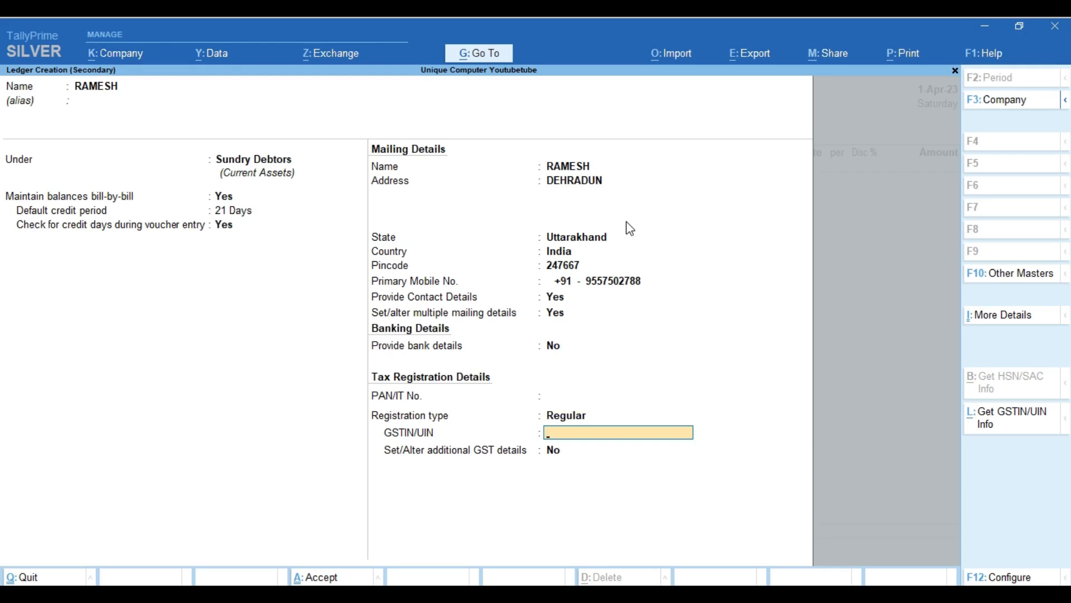
pyautogui.press('Return')
pyautogui.press('Return')
pyautogui.press('Return')
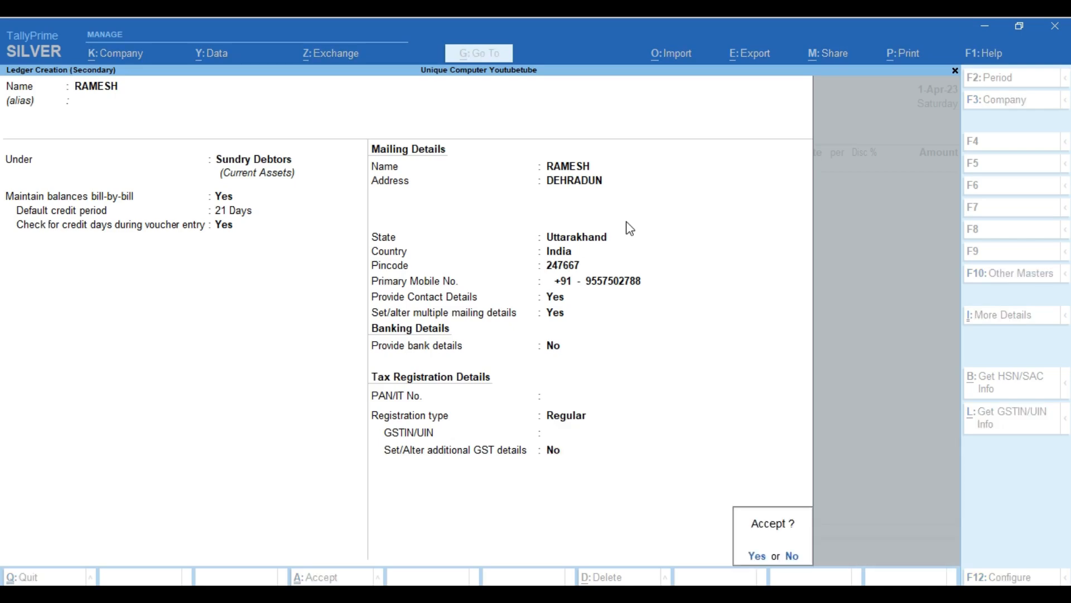
pyautogui.press('Return')
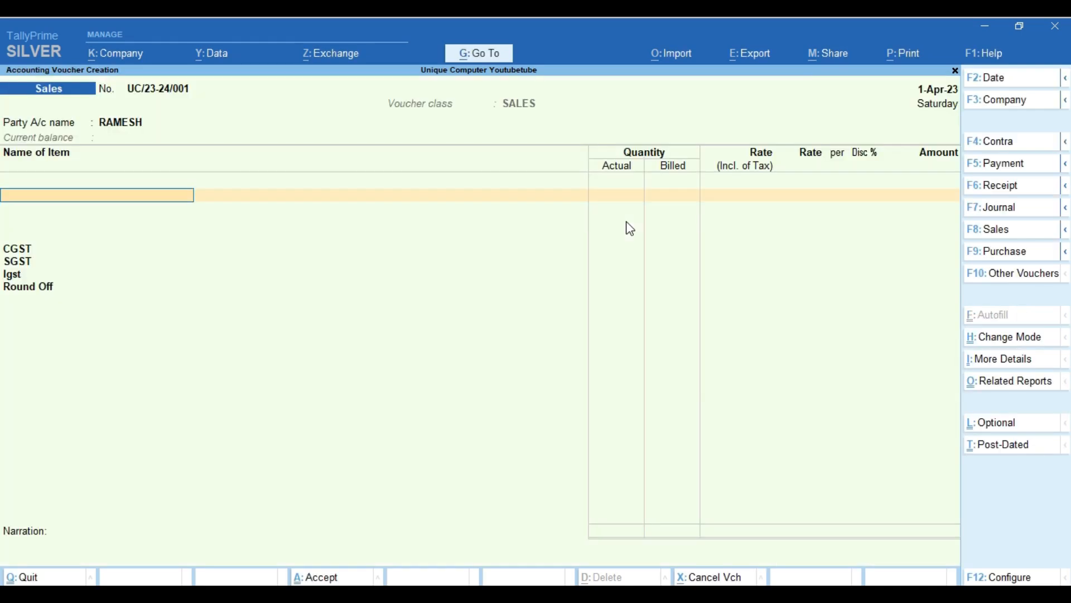
# Select the new customer as Party A/c name on the sales voucher.
pyautogui.press('BackSpace')
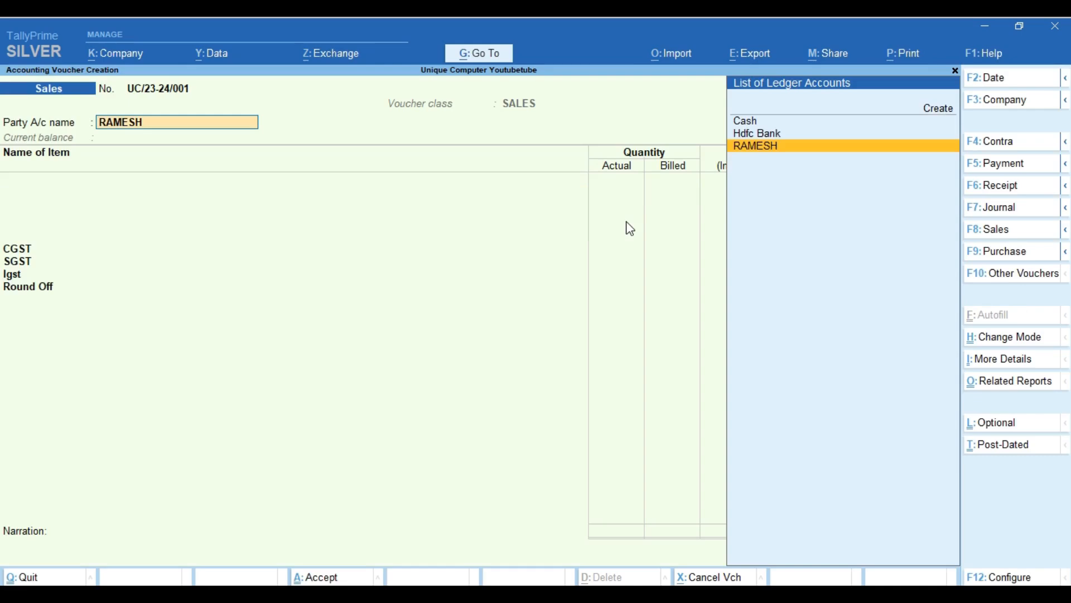
pyautogui.press('Return')
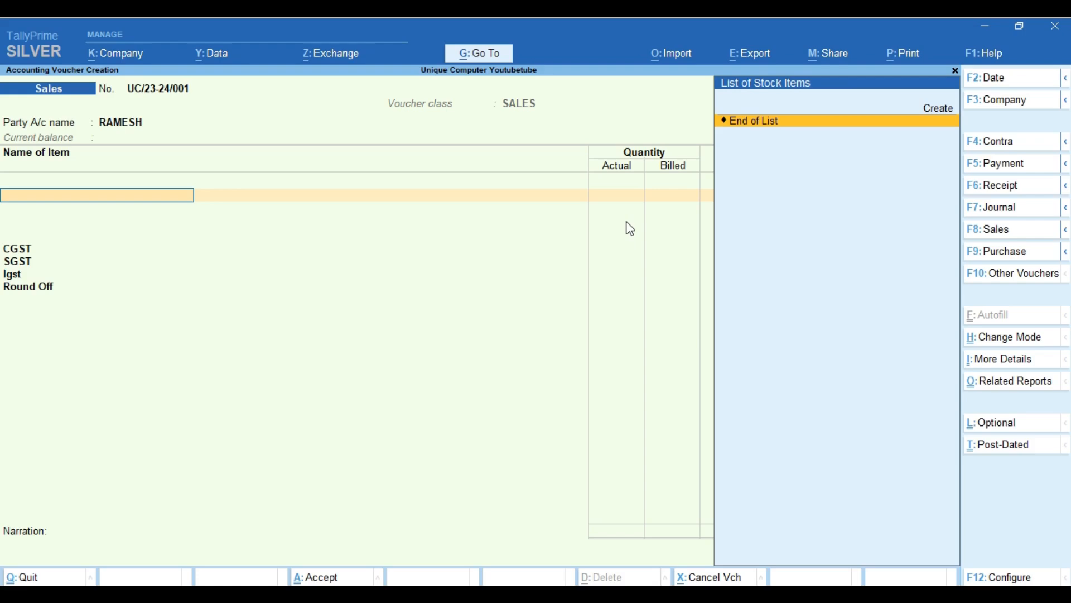
pyautogui.press('BackSpace')
pyautogui.press('Return')
pyautogui.click(1002, 577)
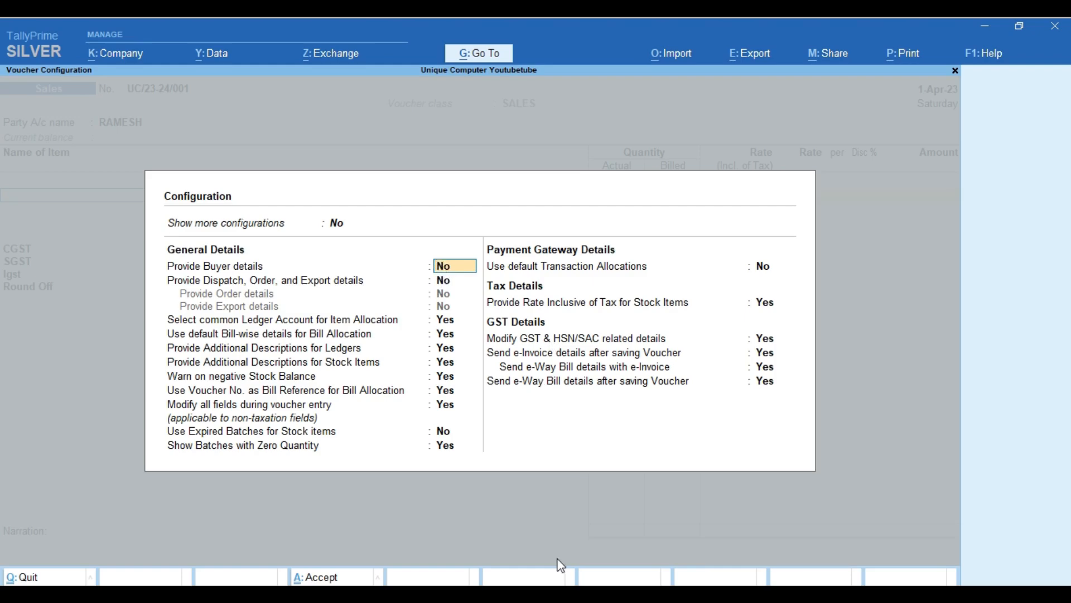
# Set Provide Buyer details, Show more configurations and Show all configurations to Yes.
pyautogui.write('y')
pyautogui.press('Return')
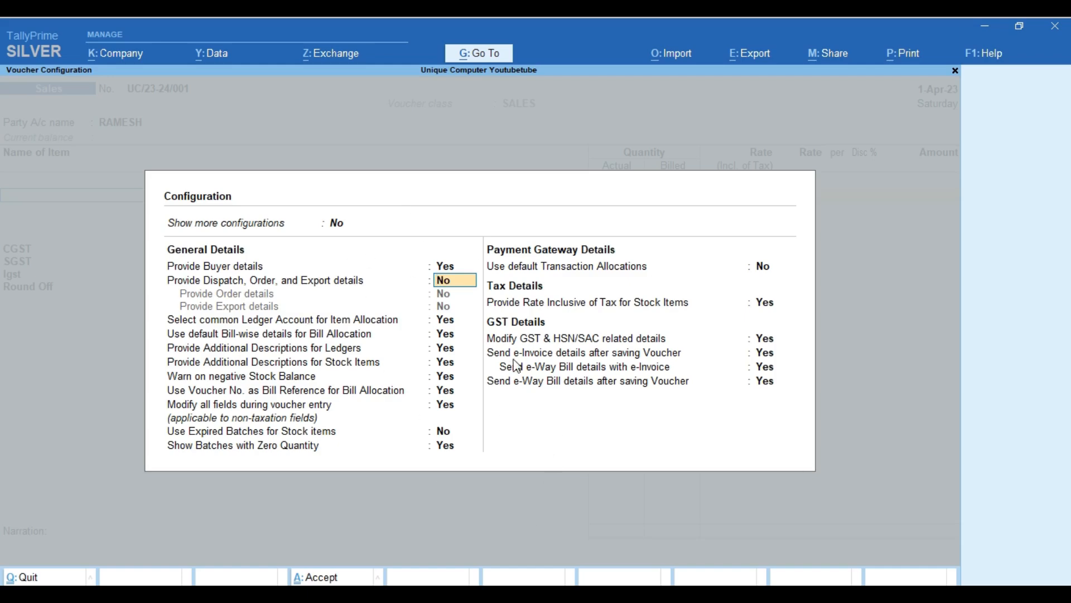
pyautogui.press('Up')
pyautogui.press('Up')
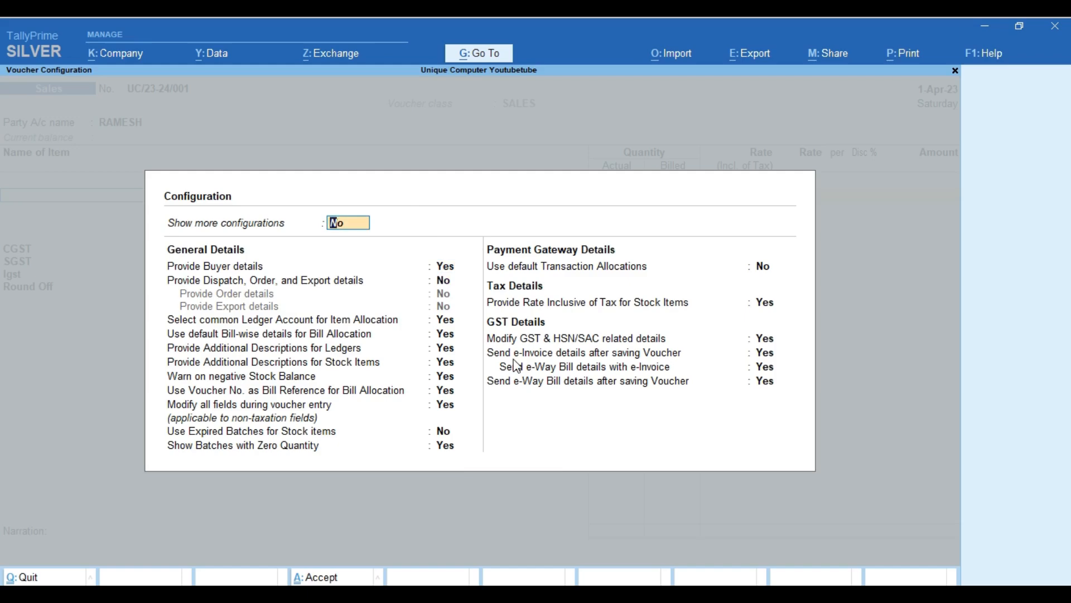
pyautogui.write('y')
pyautogui.press('Return')
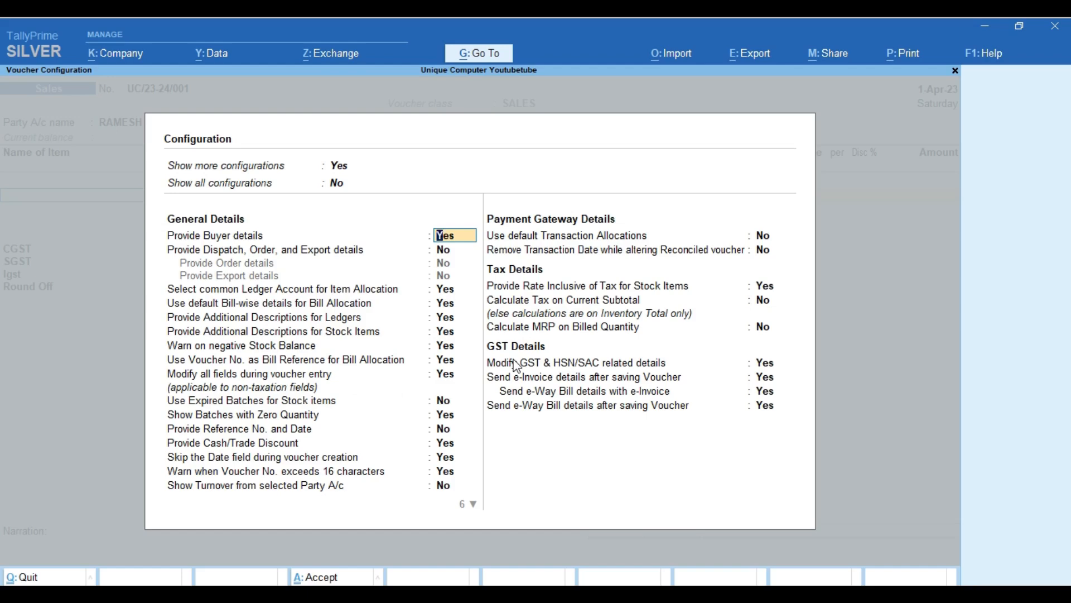
pyautogui.click(341, 185)
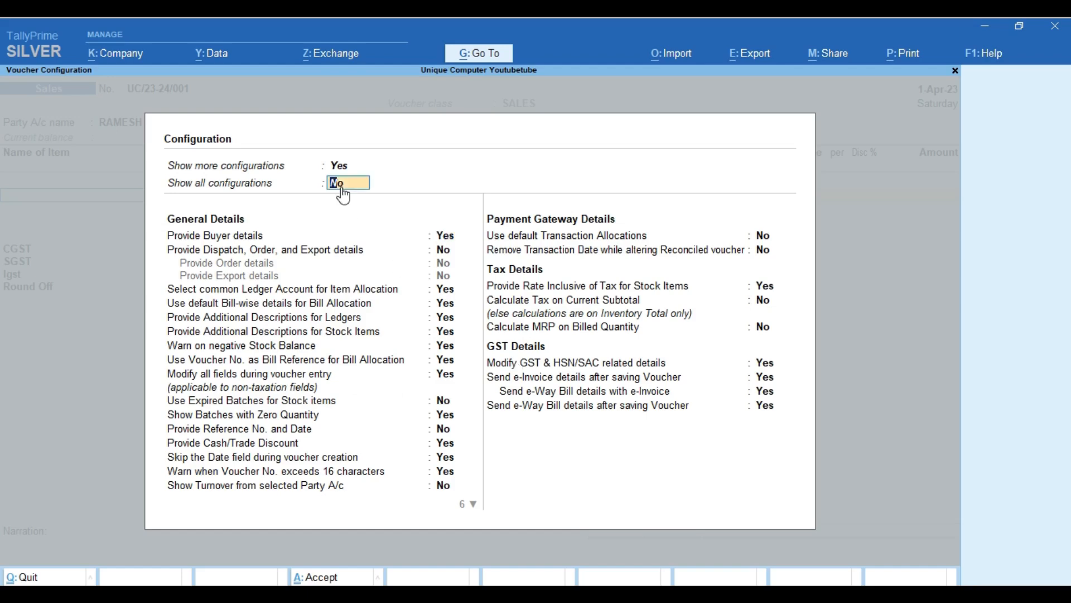
pyautogui.write('y')
pyautogui.press('Return')
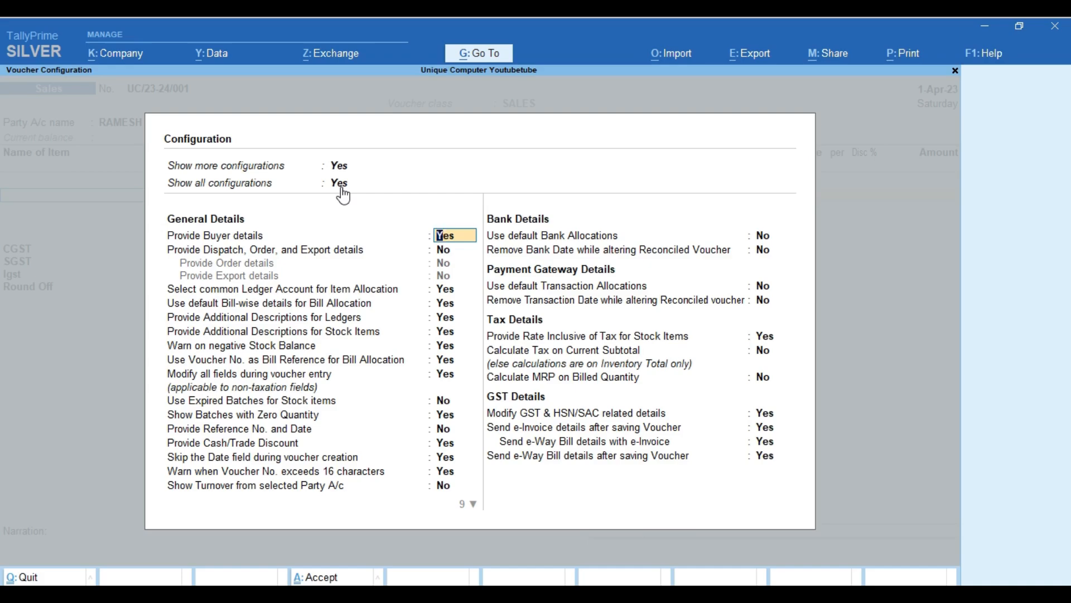
pyautogui.press('Return')
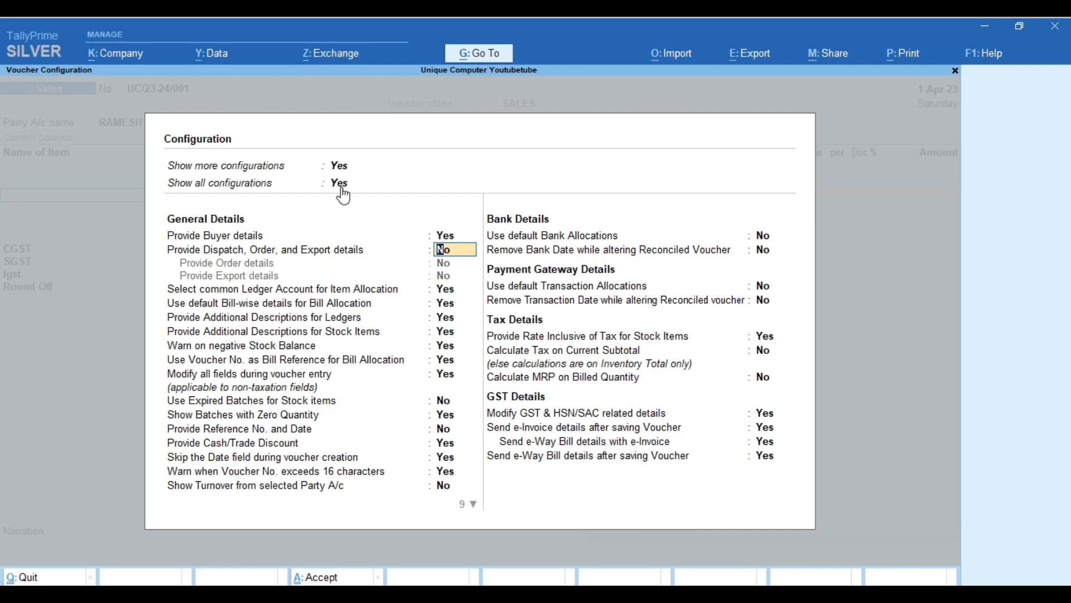
# Enable dispatch, order and export details and order details, leaving export details off.
pyautogui.write('y')
pyautogui.press('Return')
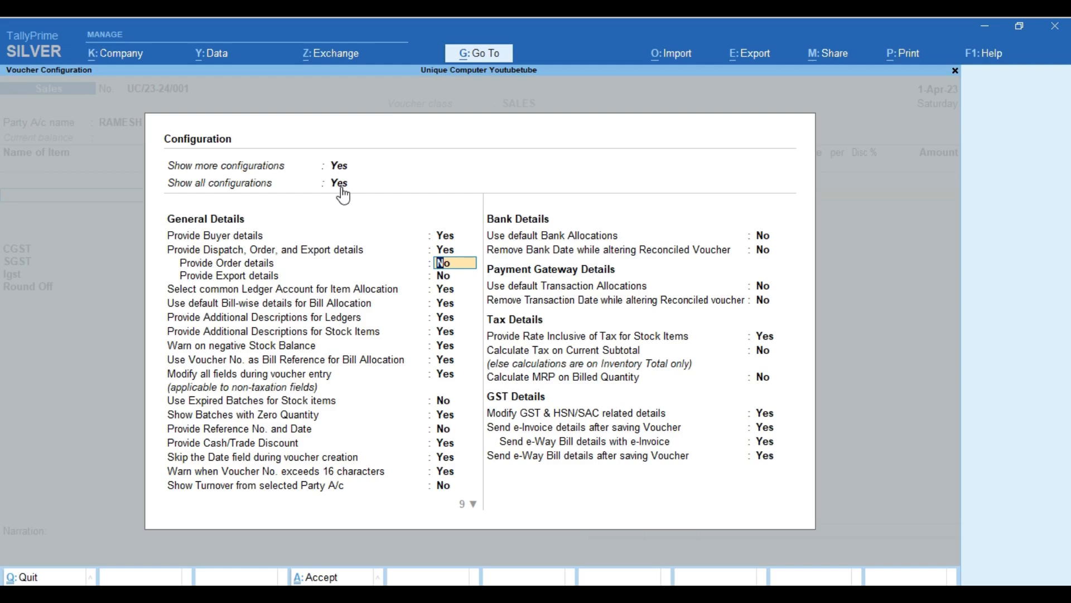
pyautogui.press('y')
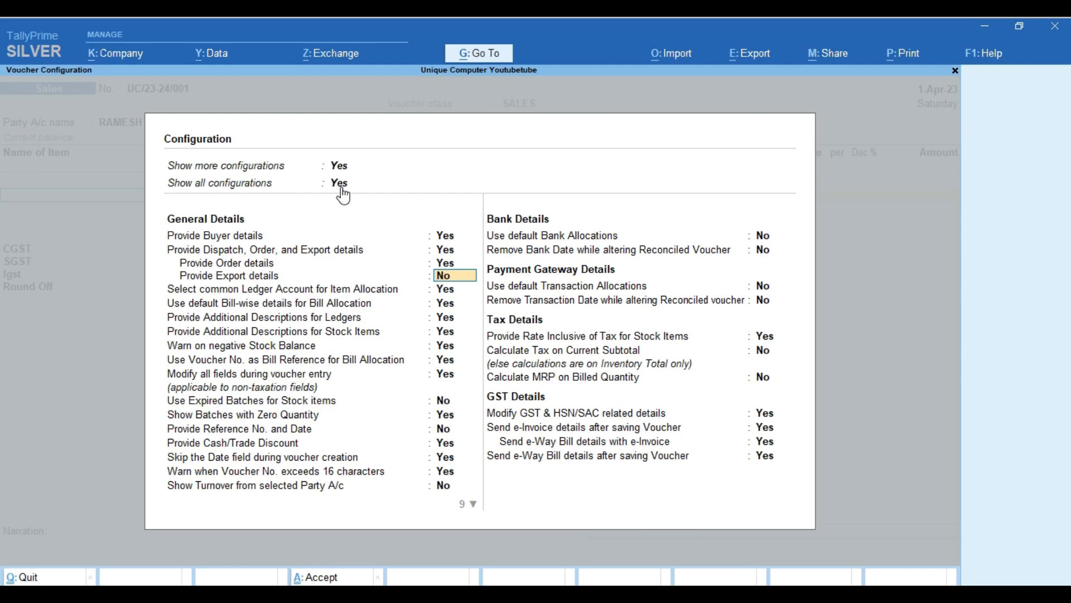
pyautogui.press('Return')
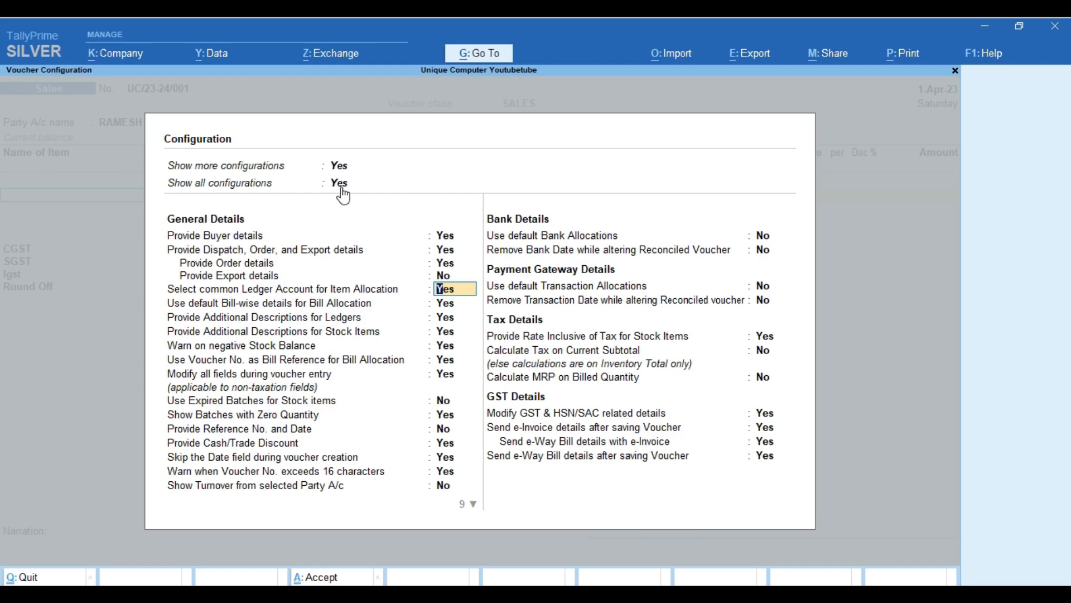
# Turn off ledger descriptions, keeping stock item descriptions and negative stock warnings on.
pyautogui.press('Return')
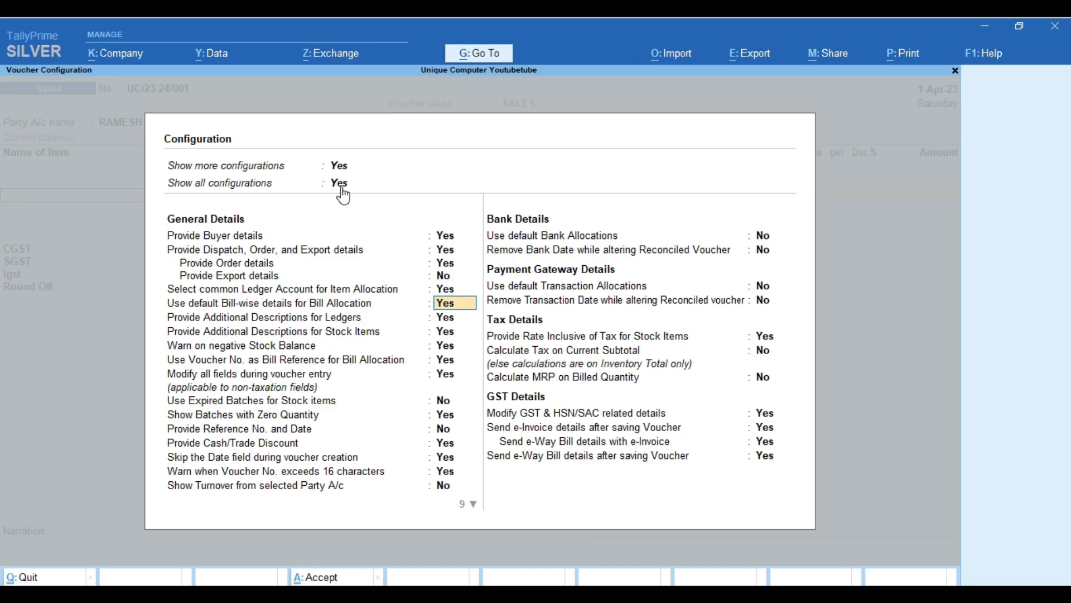
pyautogui.press('Return')
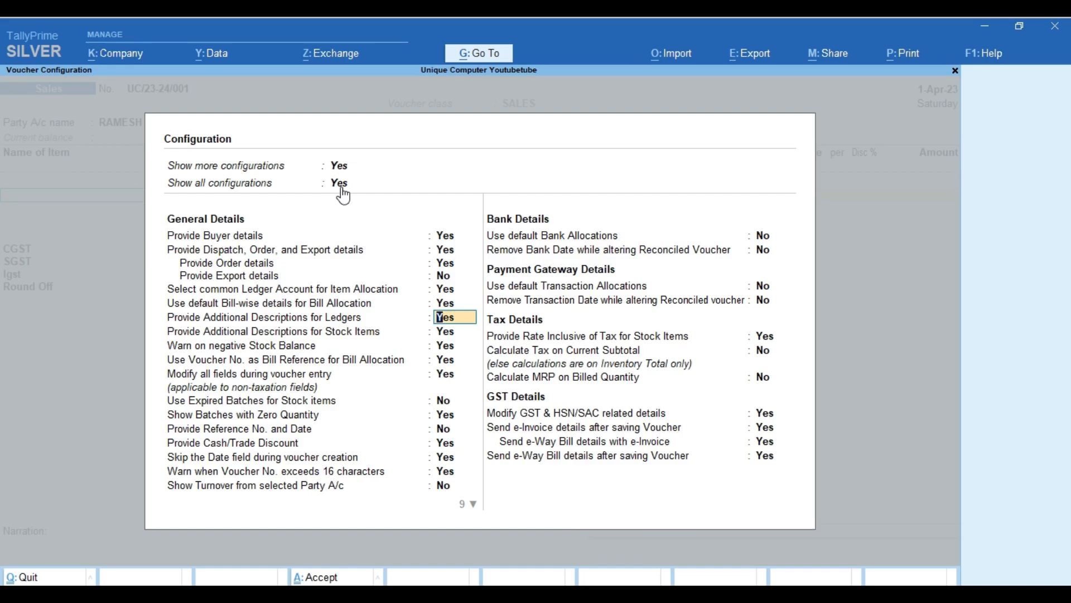
pyautogui.write('n')
pyautogui.press('Return')
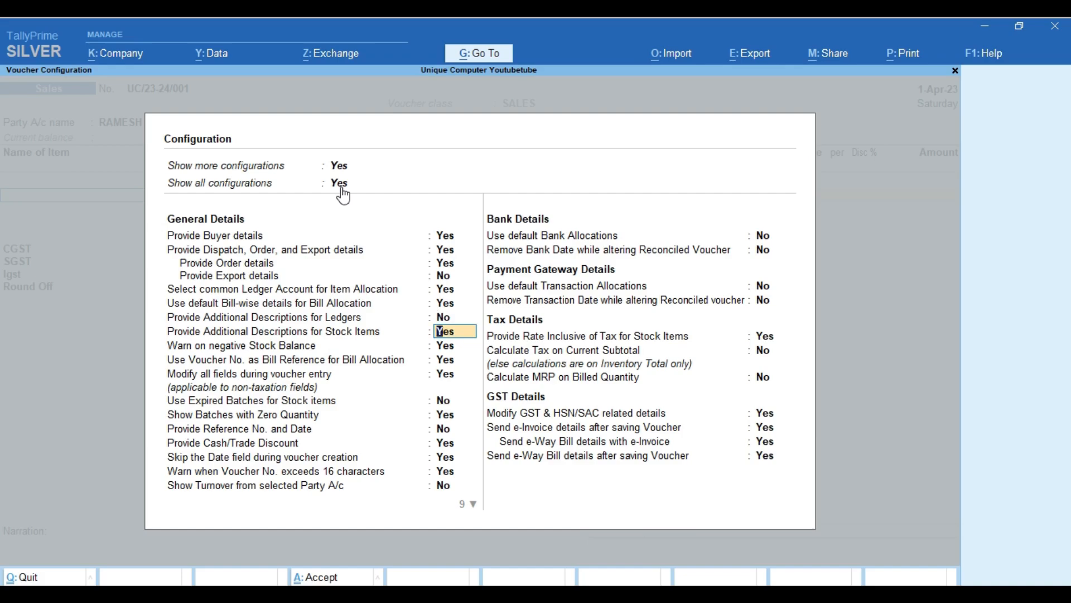
pyautogui.press('Return')
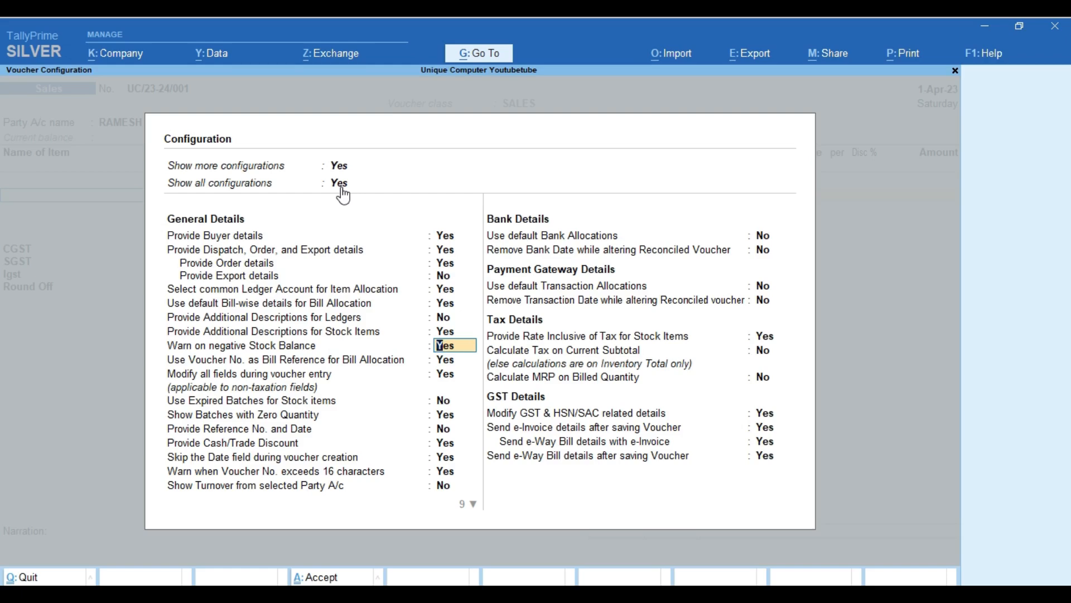
pyautogui.press('Return')
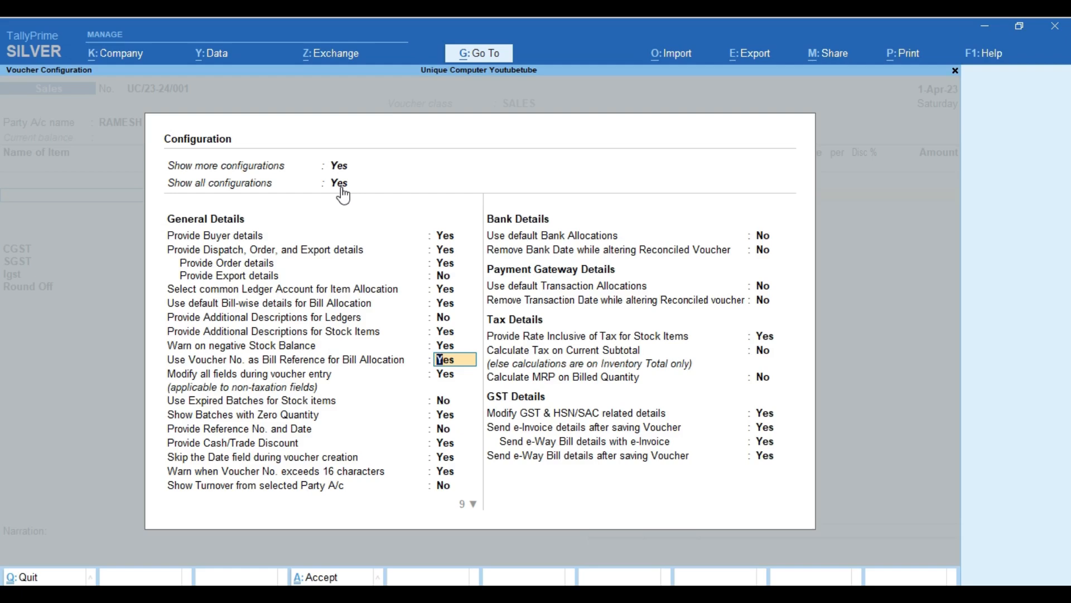
pyautogui.press('Return')
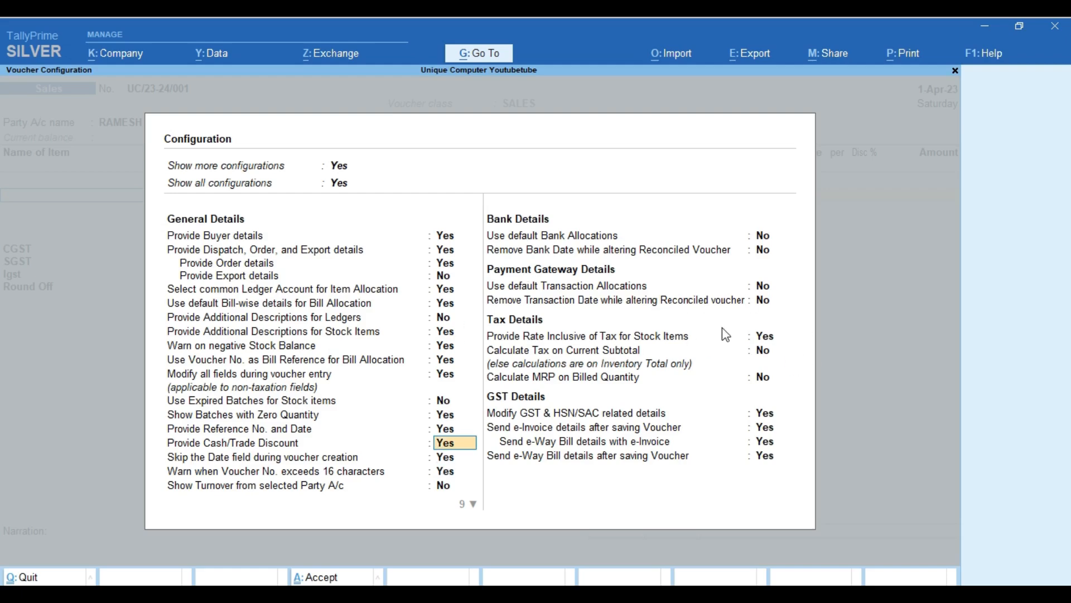
# Turn on rate inclusive of tax and accept the voucher configuration with Ctrl+A.
pyautogui.click(767, 337)
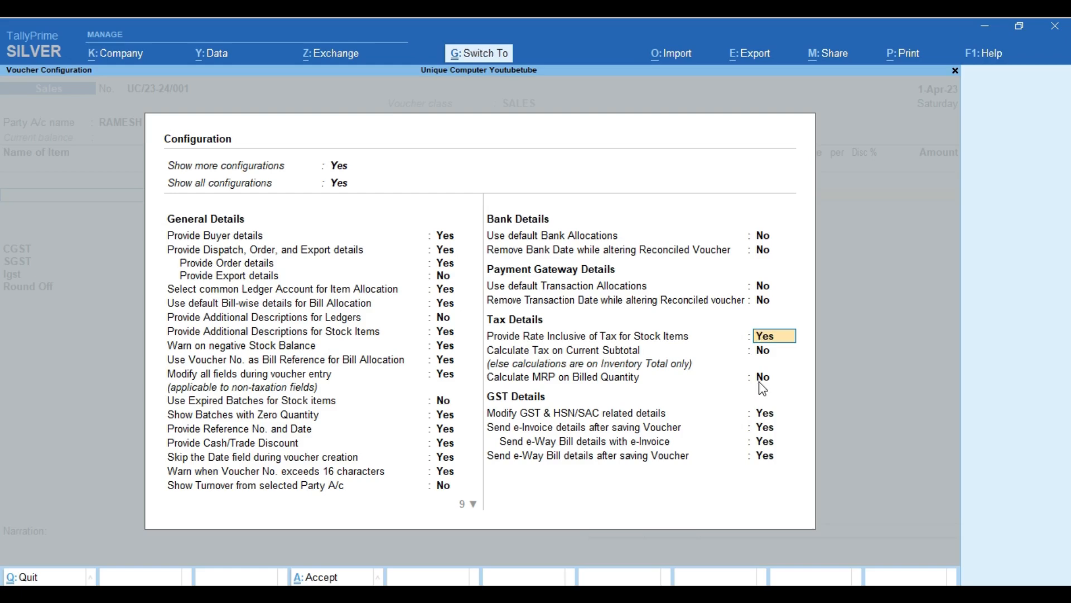
pyautogui.hotkey('ctrl', 'a')
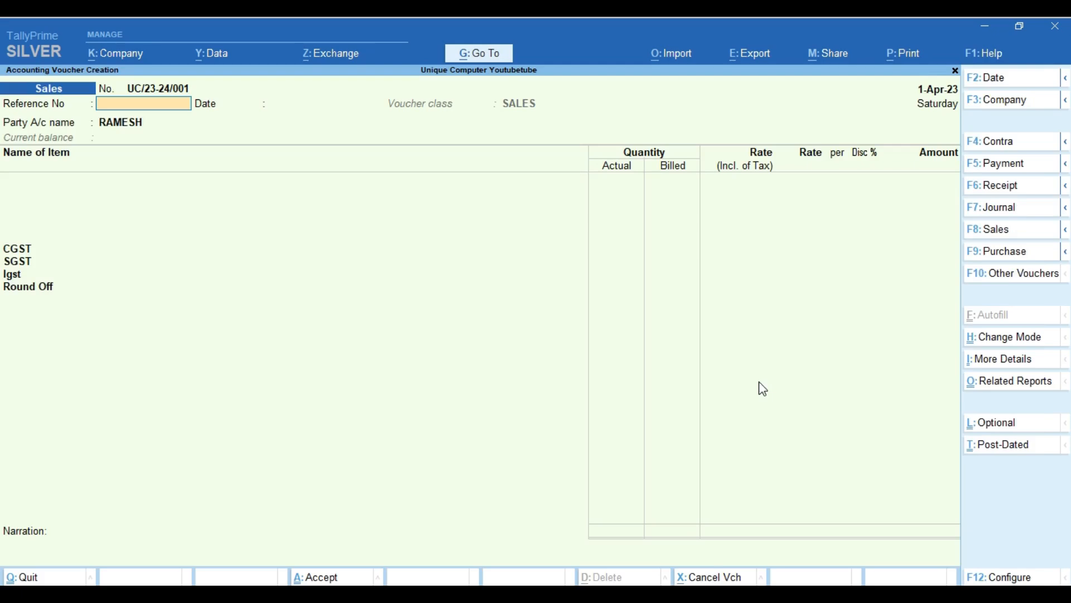
# Move to the party field and quit the Dispatch Details form without entries.
pyautogui.press('Return')
pyautogui.press('Return')
pyautogui.press('Return')
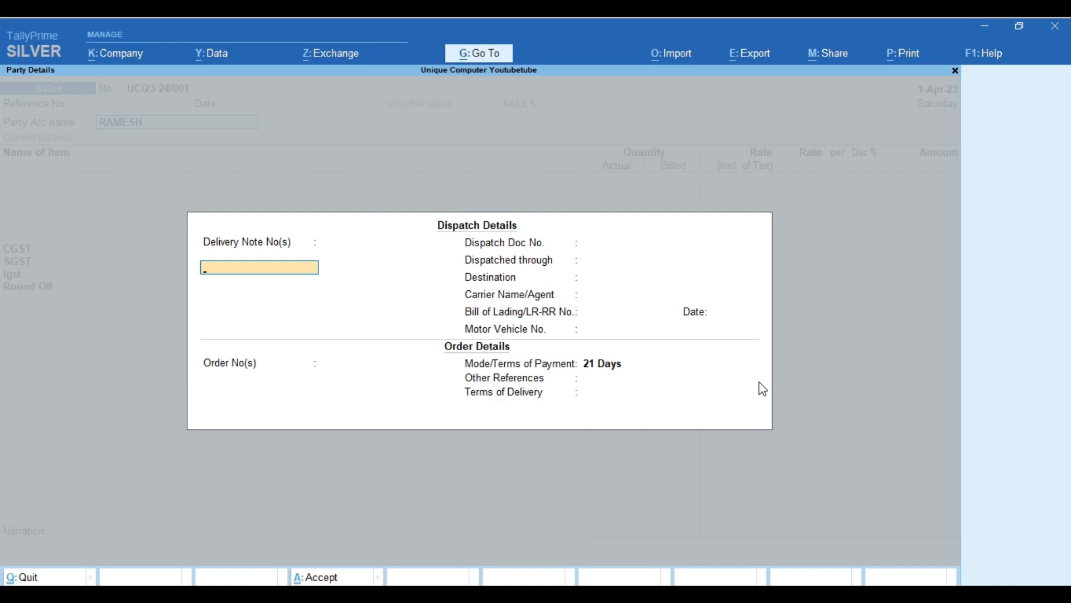
pyautogui.press('Escape')
pyautogui.press('y')
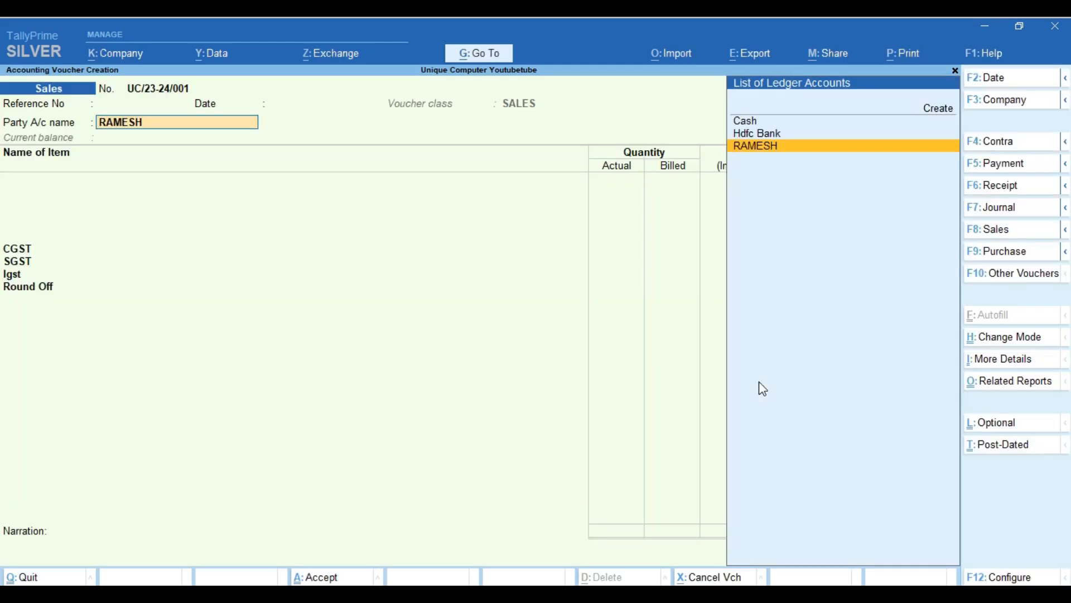
# Set 'Provide Dispatch, Order, and Export details' to No in F12 configuration and accept.
pyautogui.press('F12')
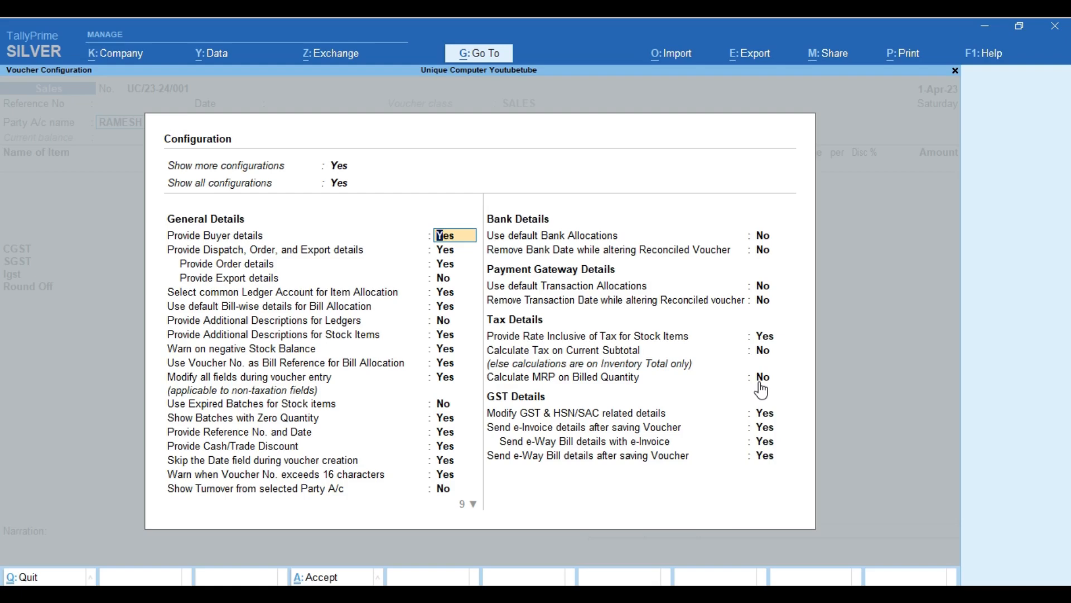
pyautogui.press('Down')
pyautogui.press('n')
pyautogui.press('Return')
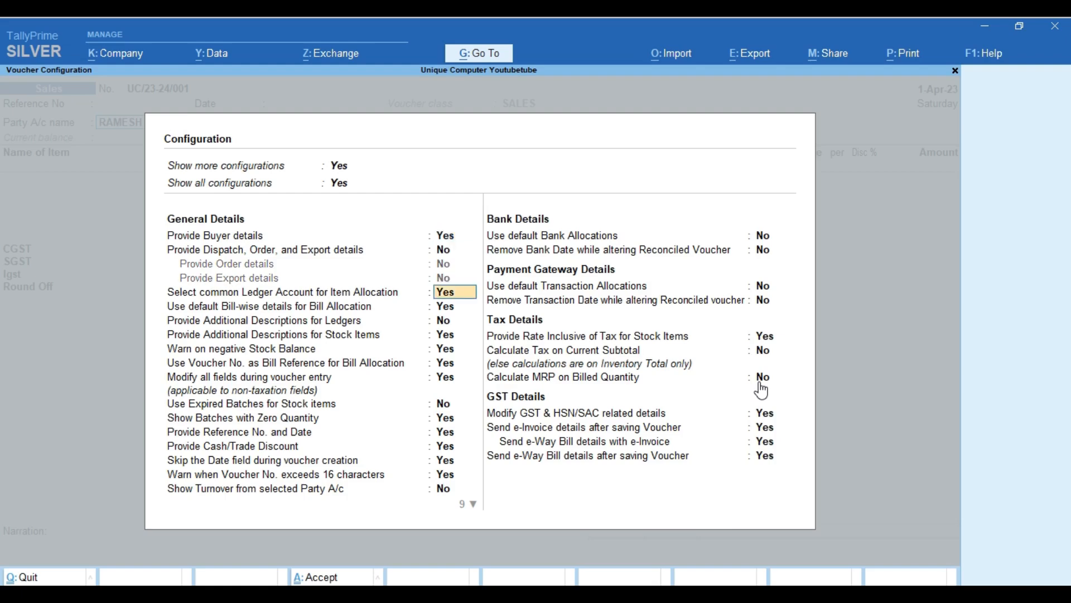
pyautogui.hotkey('ctrl', 'a')
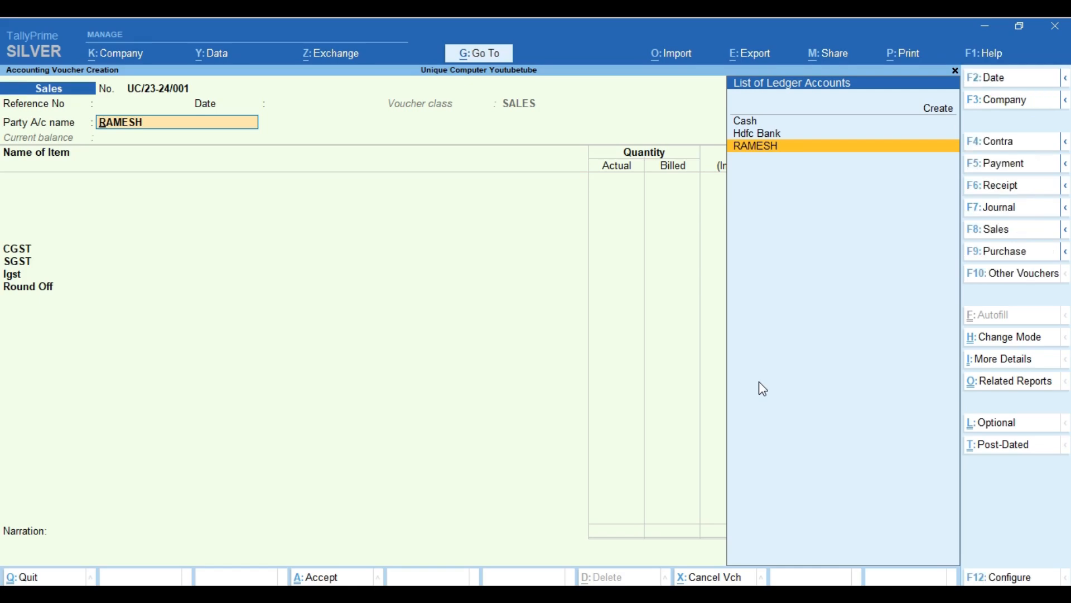
pyautogui.press('Return')
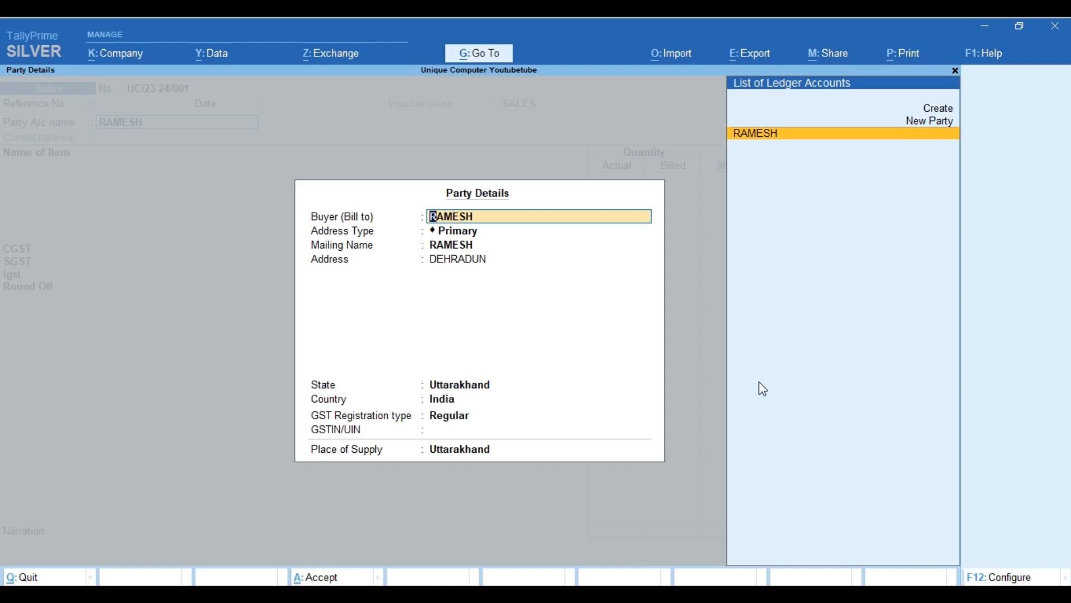
# Choose Mazra as the buyer's address type, replacing the initial Gantaghar choice.
pyautogui.press('Return')
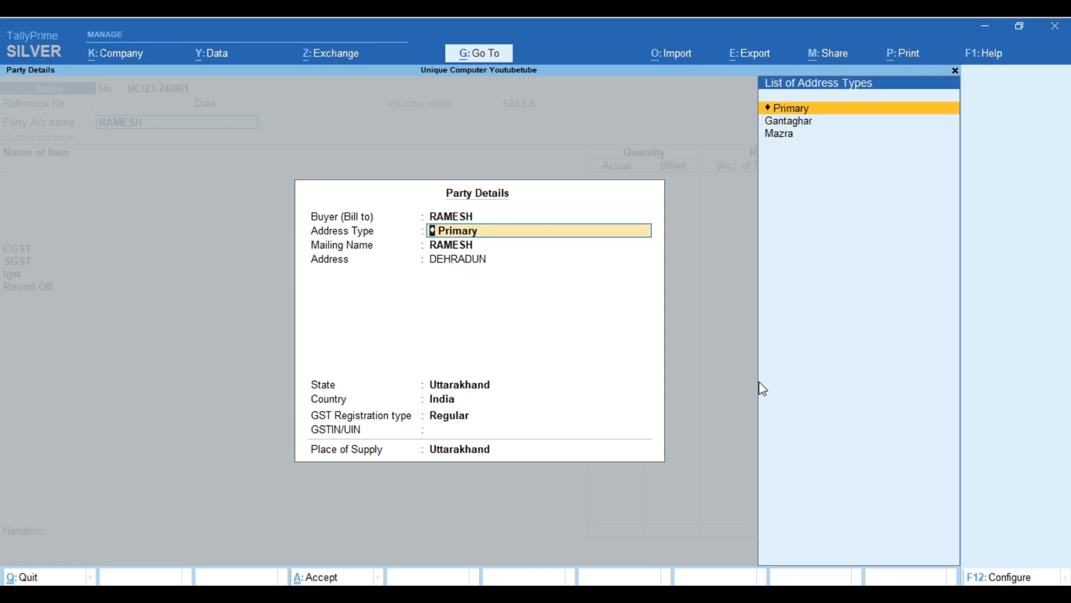
pyautogui.press('Down')
pyautogui.press('Return')
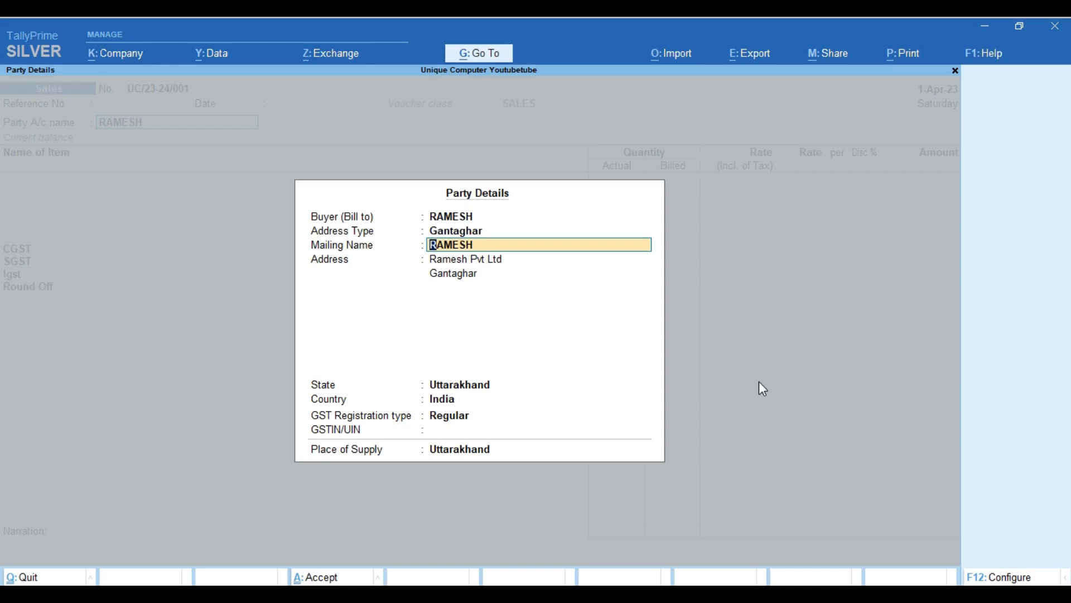
pyautogui.press('BackSpace')
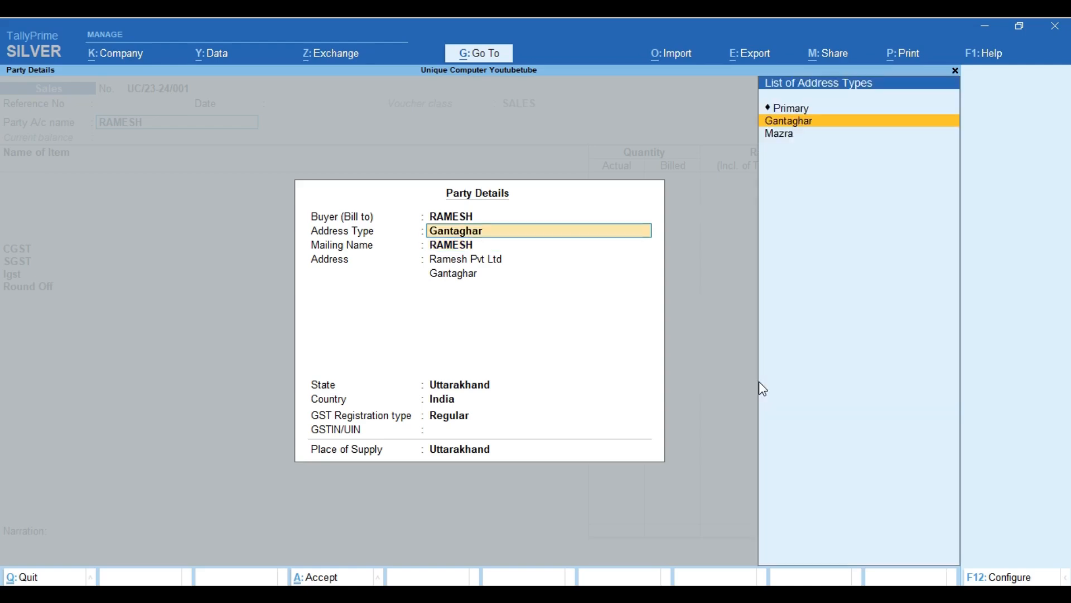
pyautogui.press('Down')
pyautogui.press('Return')
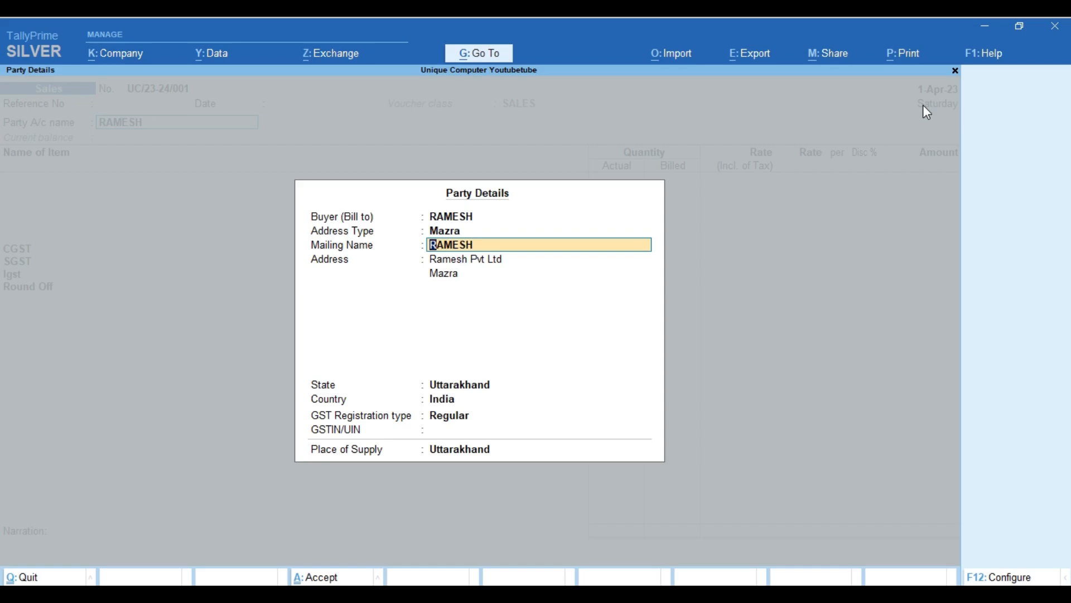
# Accept Regular registration and Uttarakhand as place of supply to finish Party Details.
pyautogui.press('Return')
pyautogui.press('Return')
pyautogui.press('Return')
pyautogui.press('Return')
pyautogui.press('Return')
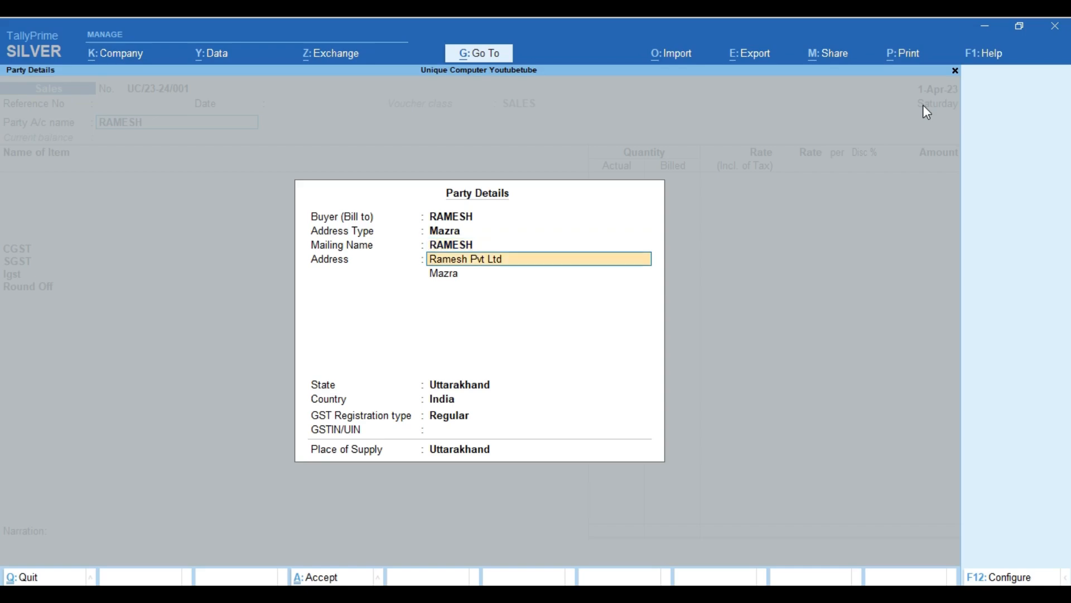
pyautogui.press('Return')
pyautogui.press('Return')
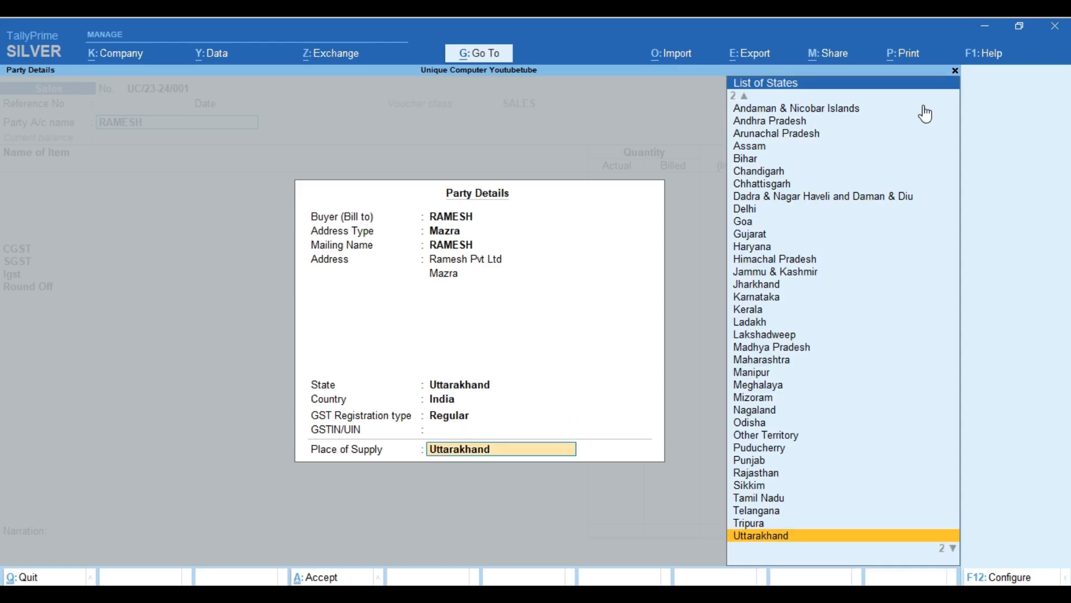
pyautogui.press('Return')
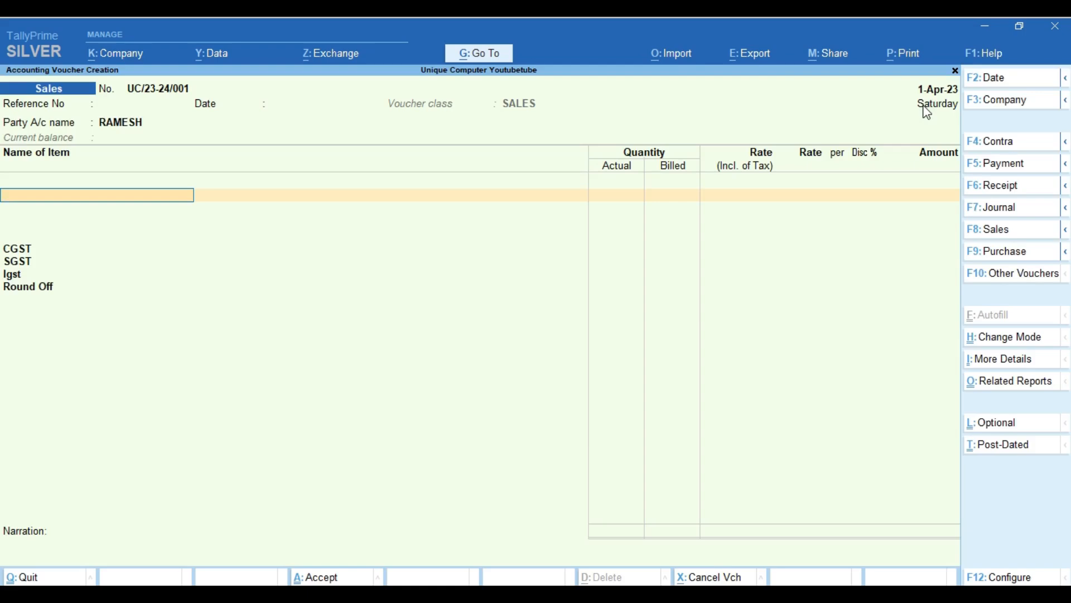
# Create a new stock item named 'HDD 1000GB' and move to its Under field.
pyautogui.write('T')
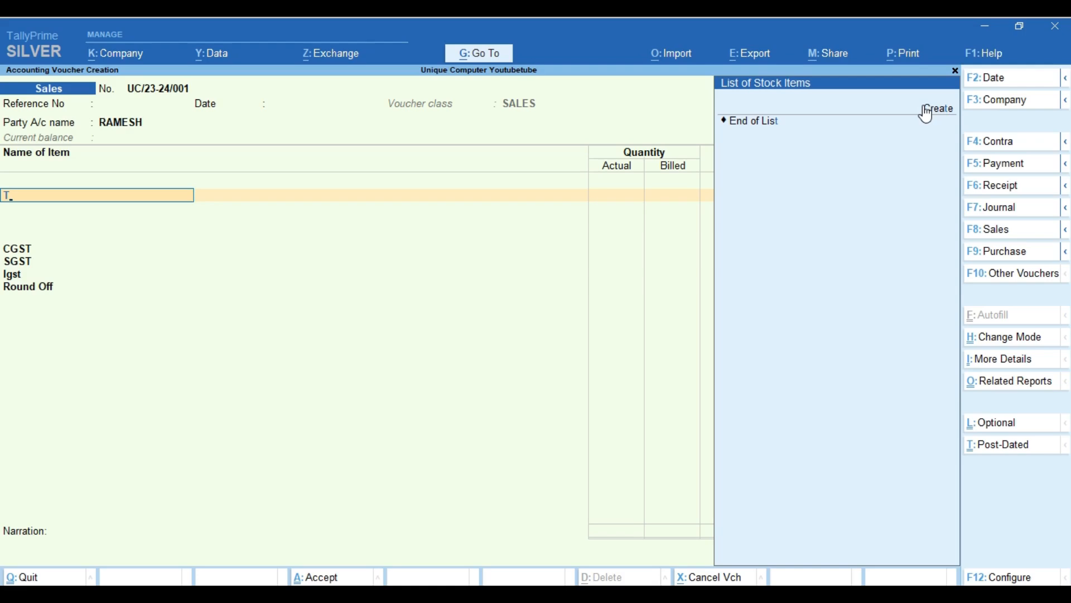
pyautogui.press('BackSpace')
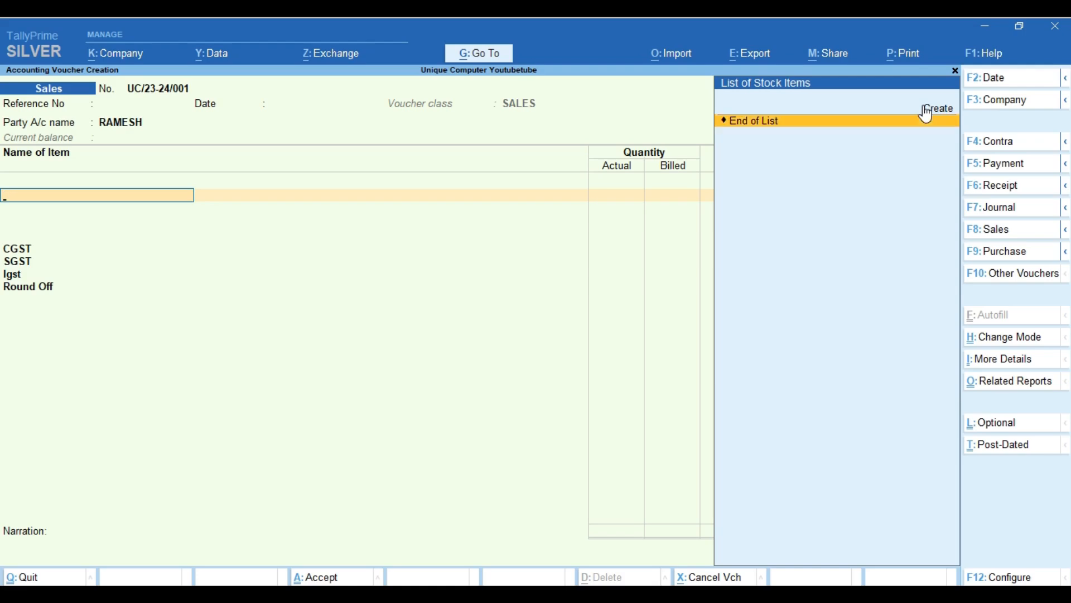
pyautogui.click(924, 109)
pyautogui.click(927, 112)
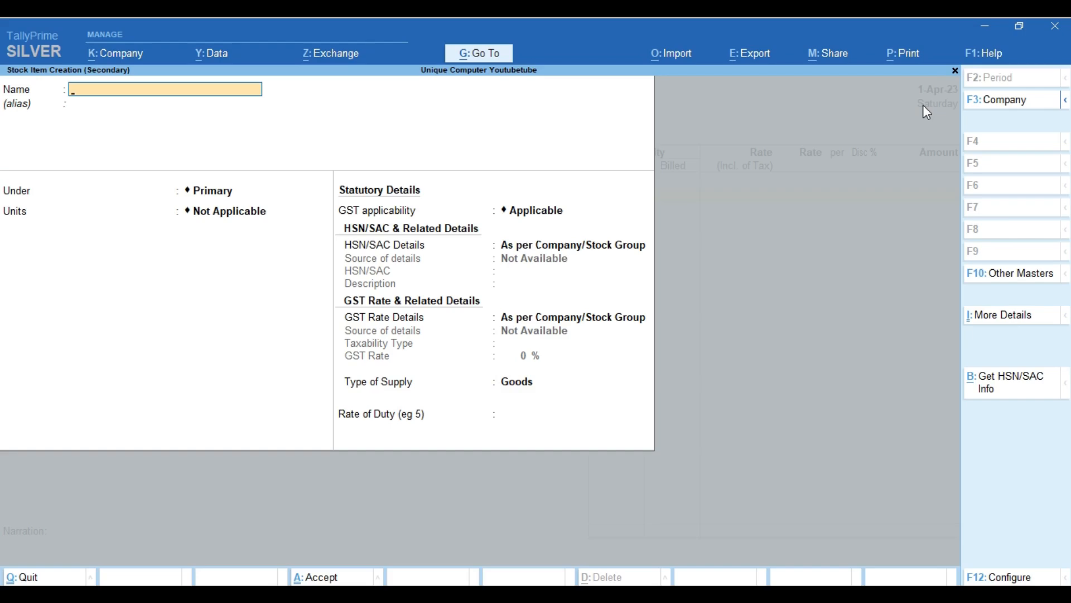
pyautogui.write('HDD 1000GB')
pyautogui.press('Return')
pyautogui.press('Return')
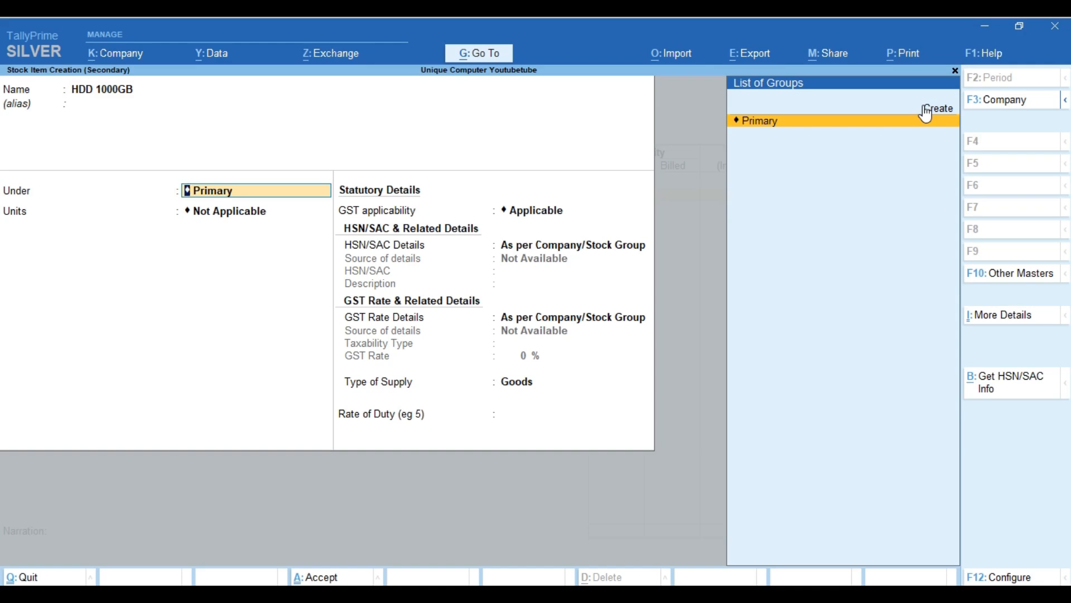
# Create and save a 'Seagate' stock group as the parent of HDD 1000GB.
pyautogui.click(928, 109)
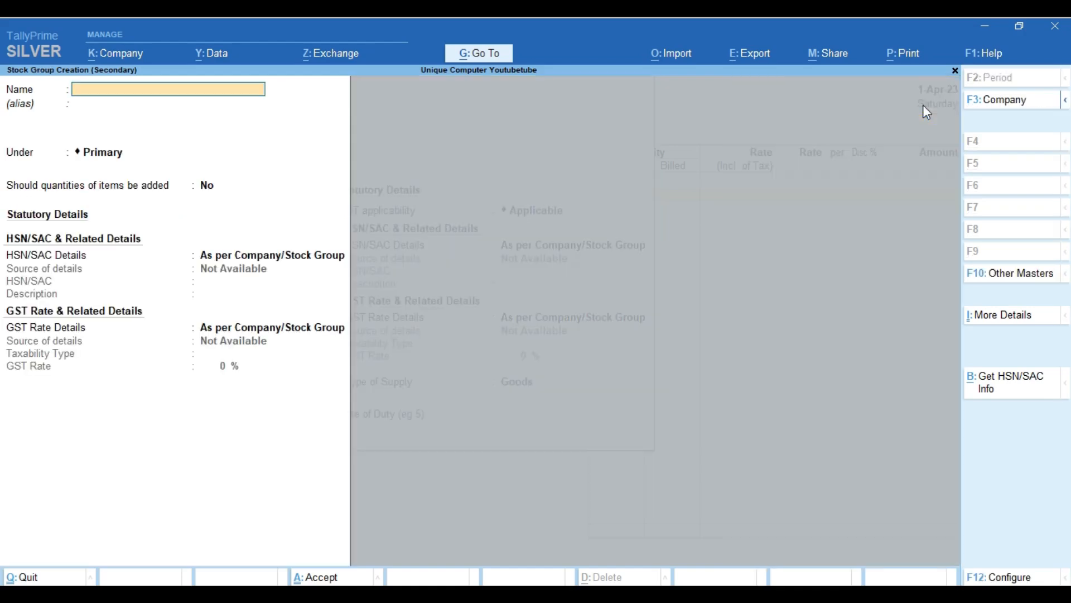
pyautogui.write('Seagate')
pyautogui.press('Return')
pyautogui.press('Return')
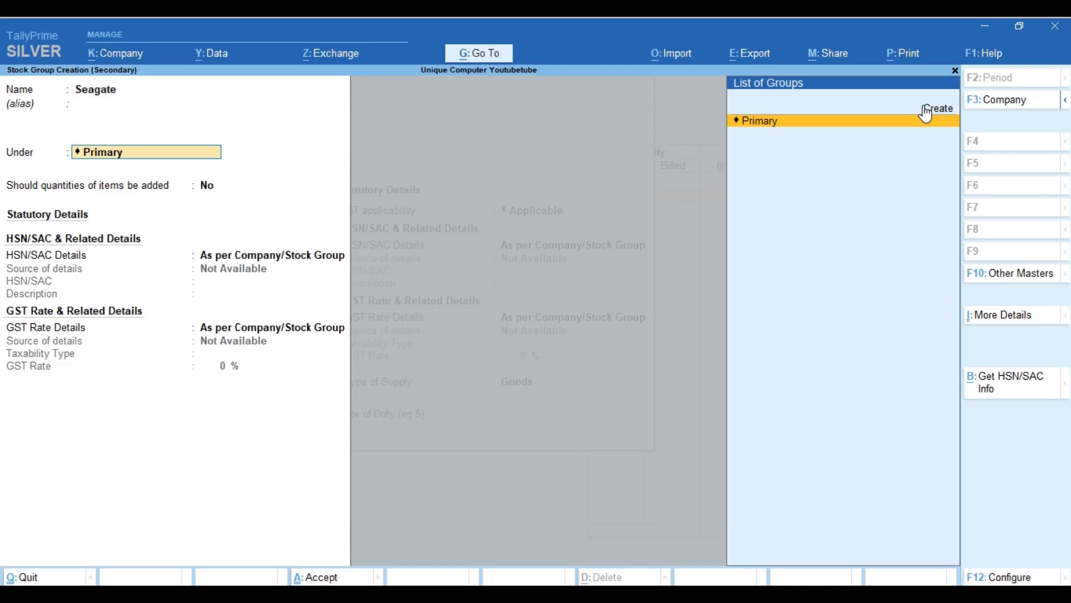
pyautogui.press('Return')
pyautogui.hotkey('ctrl', 'a')
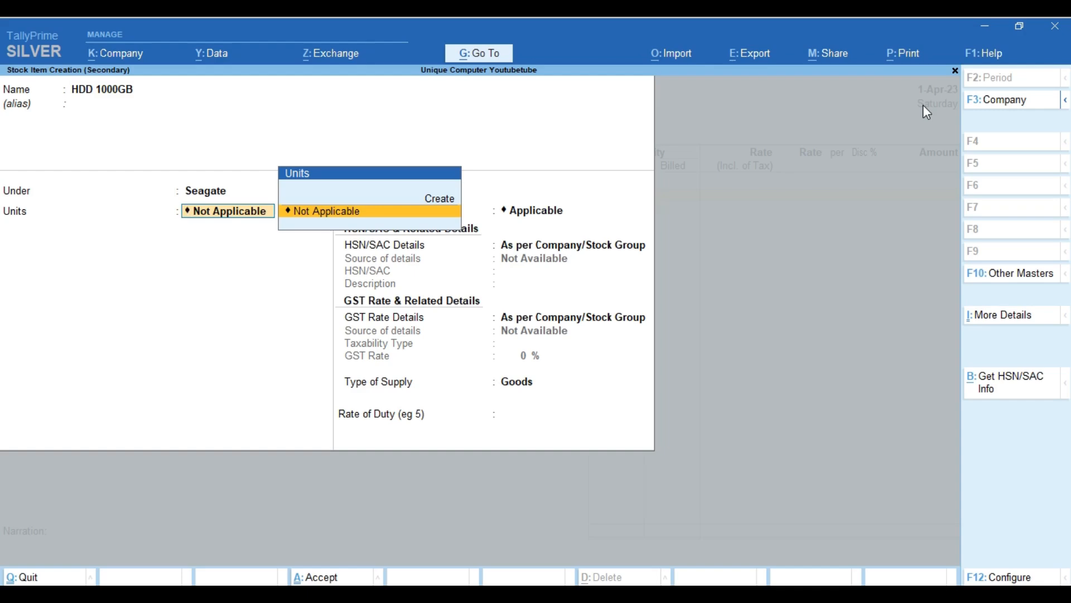
pyautogui.press('Up')
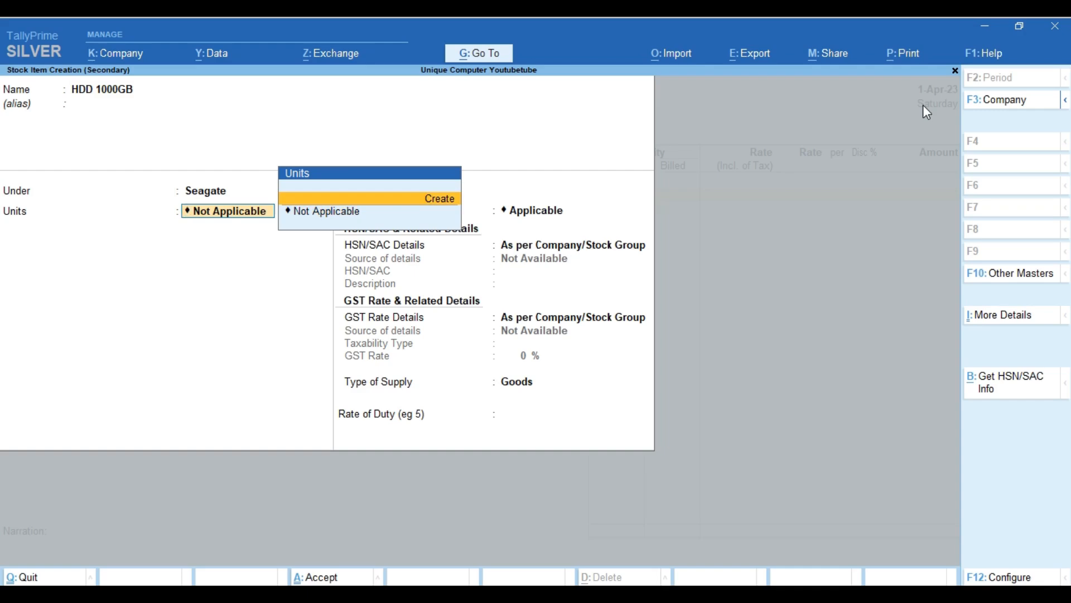
# Create the NOS unit with quantity code NOS-NUMBERS for HDD 1000GB.
pyautogui.press('Return')
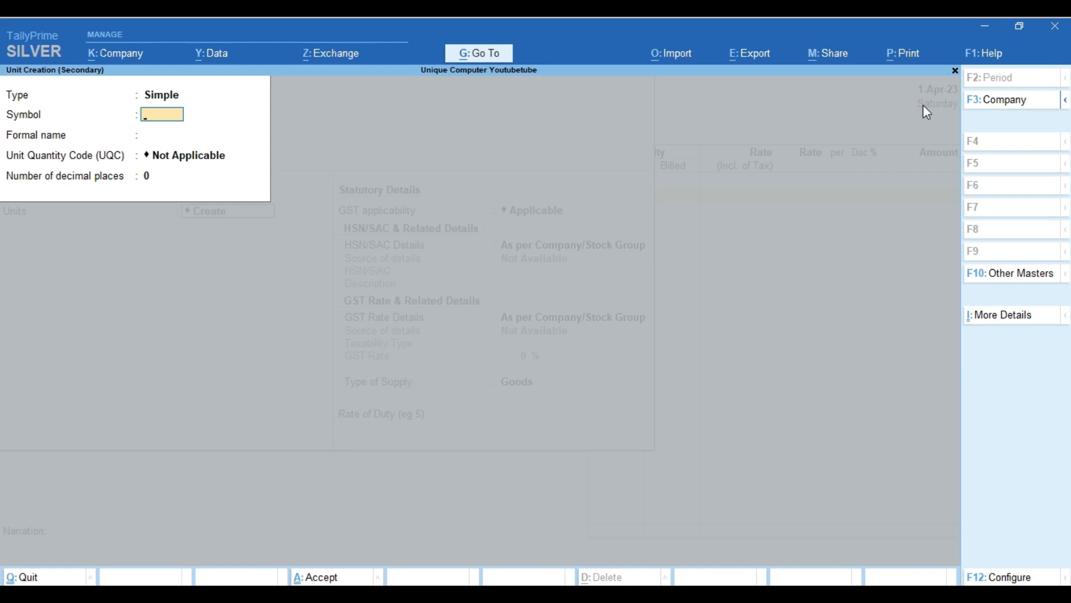
pyautogui.write('NOS')
pyautogui.press('Return')
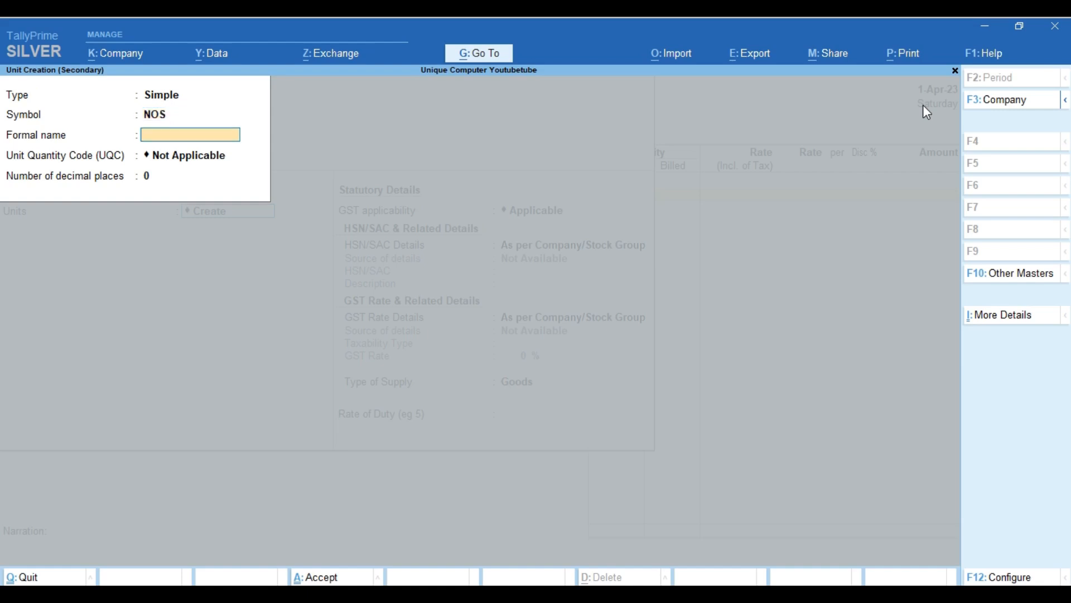
pyautogui.press('Return')
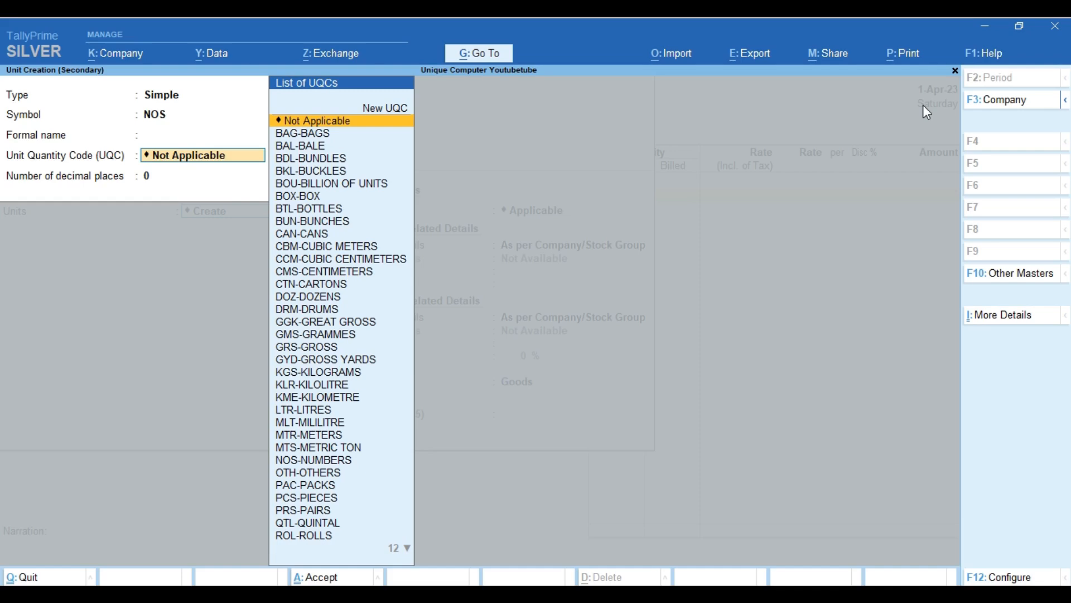
pyautogui.write('NO')
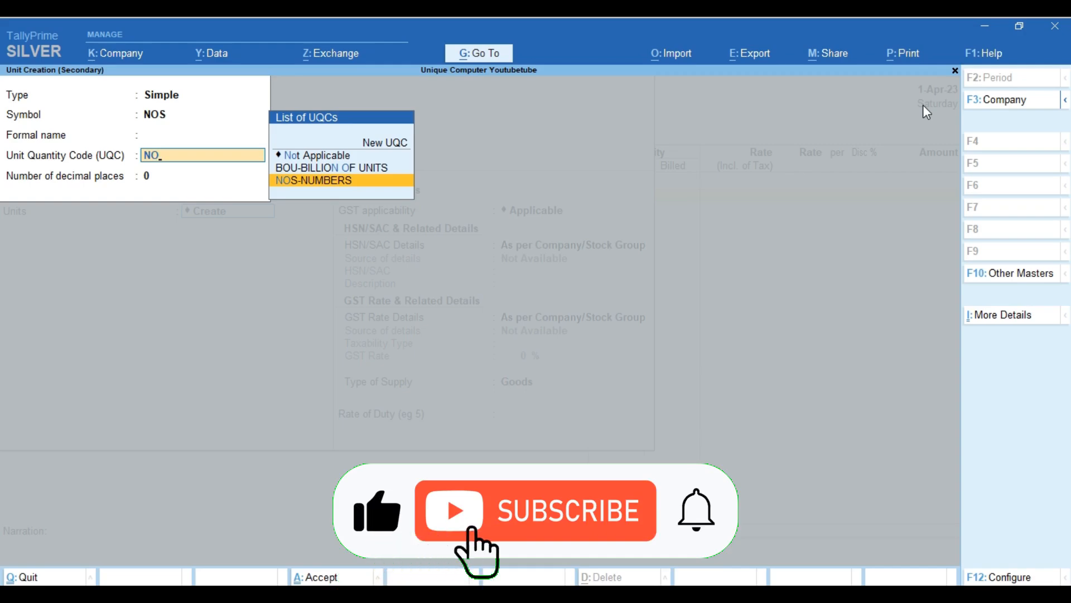
pyautogui.press('Return')
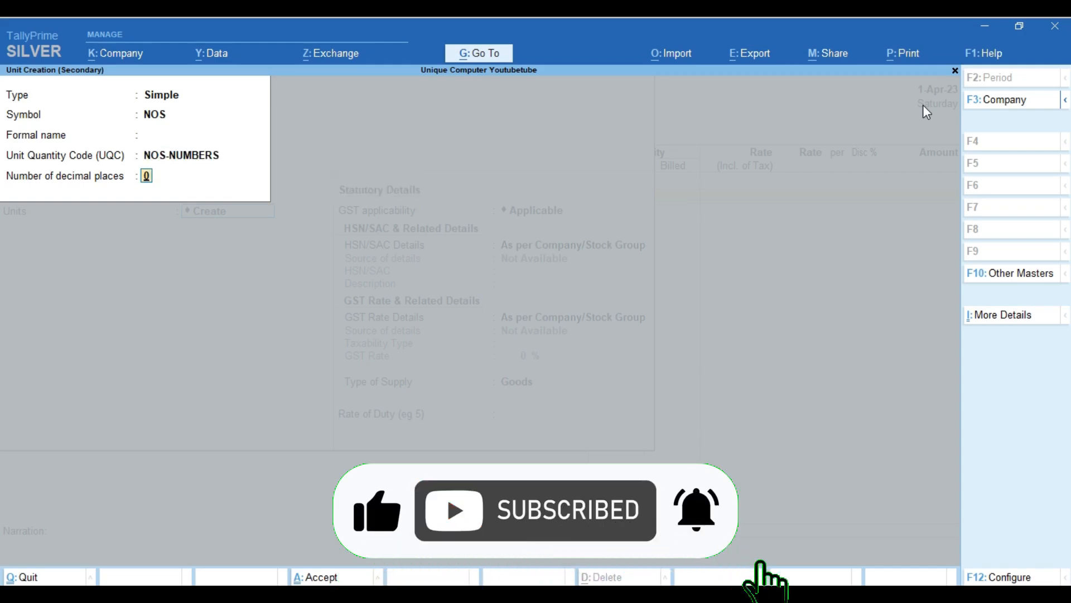
pyautogui.press('Return')
pyautogui.press('Return')
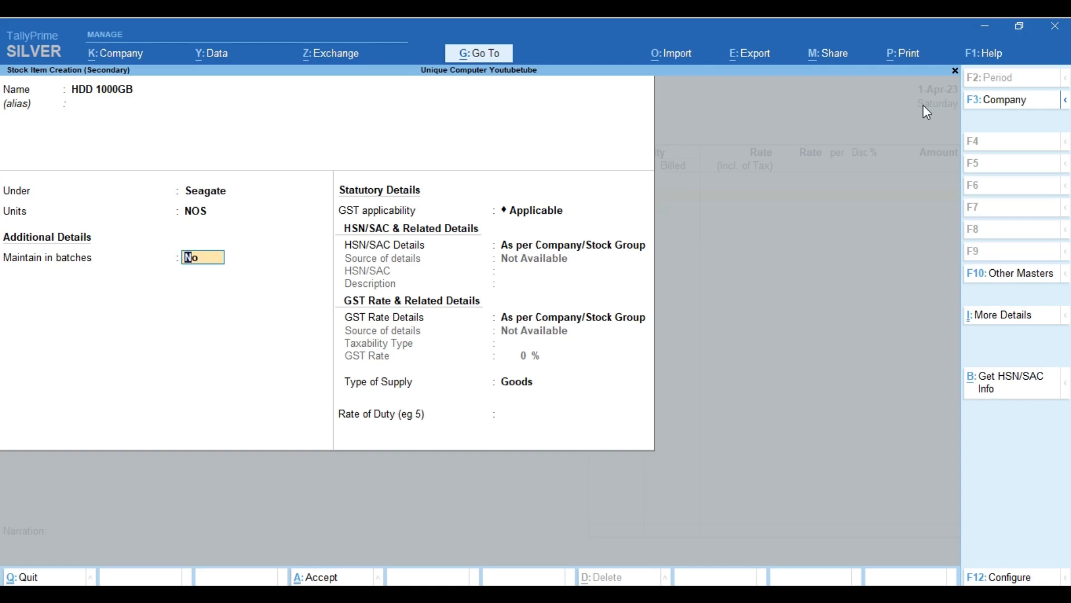
# Turn on batches, manufacturing-date tracking and expiry dates for HDD 1000GB.
pyautogui.write('y')
pyautogui.press('Return')
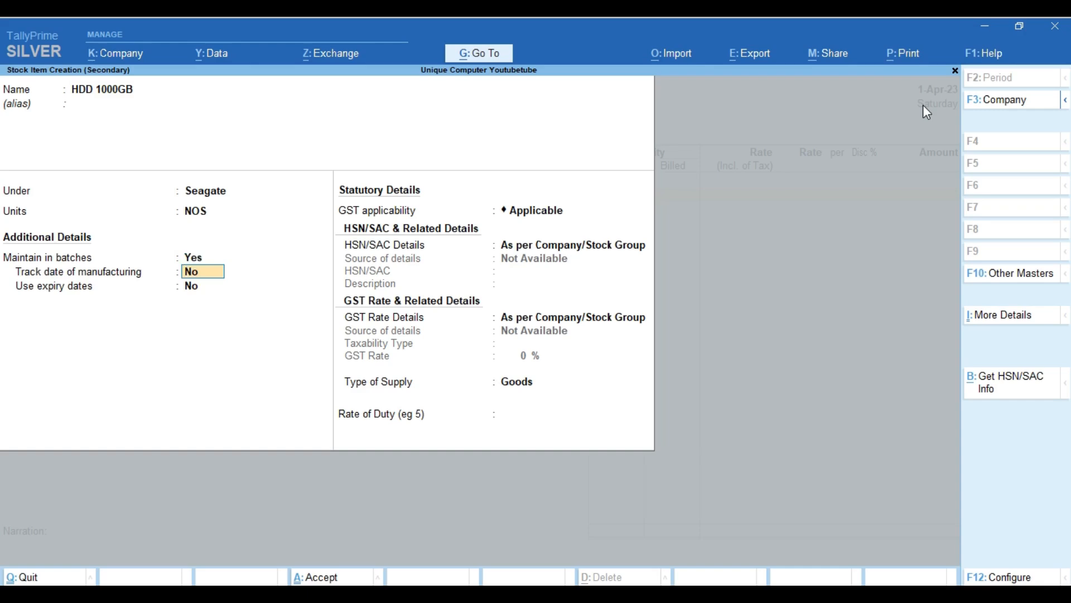
pyautogui.write('y')
pyautogui.press('Return')
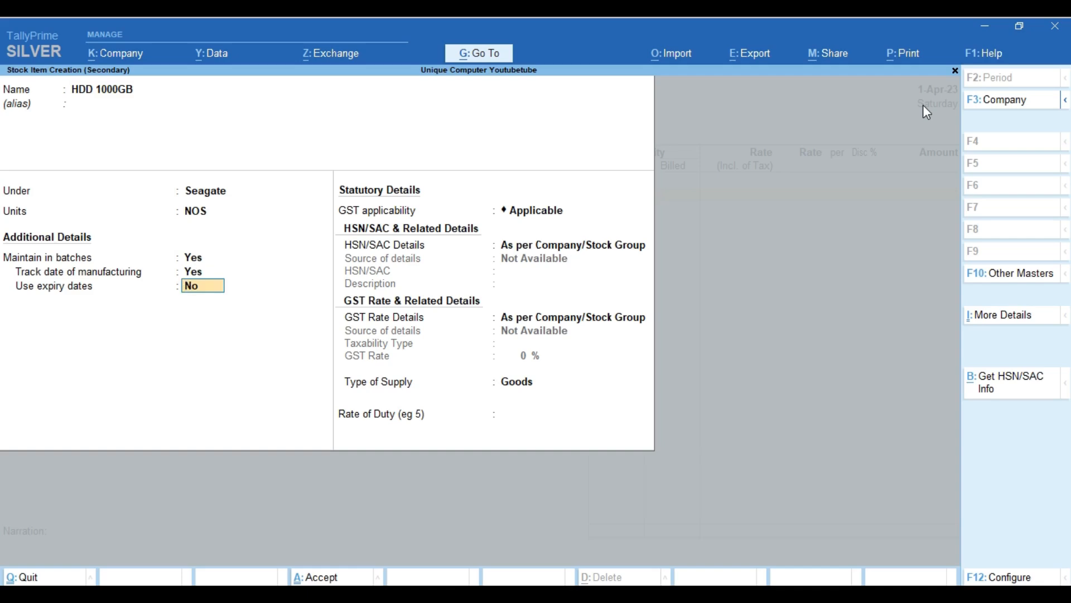
pyautogui.write('y')
pyautogui.press('Return')
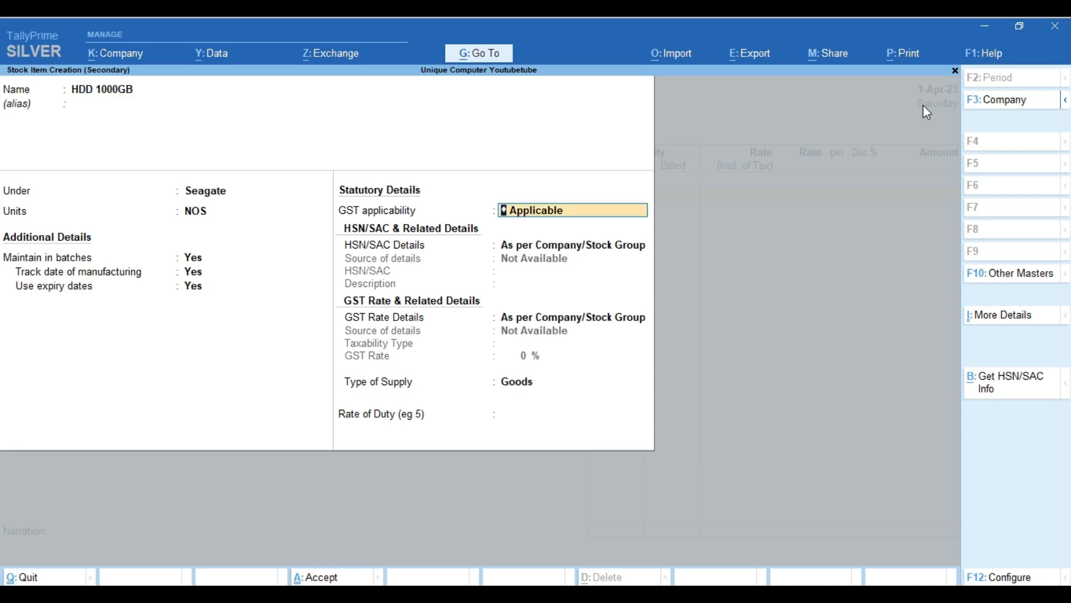
# Specify HSN/SAC details on the item with code 8471.
pyautogui.press('Return')
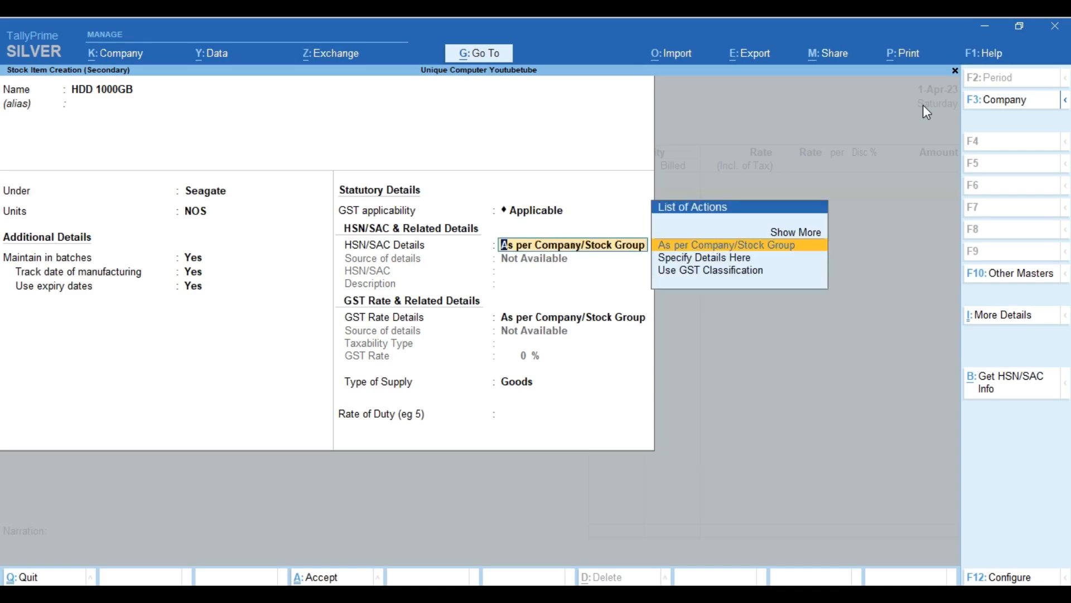
pyautogui.press('Down')
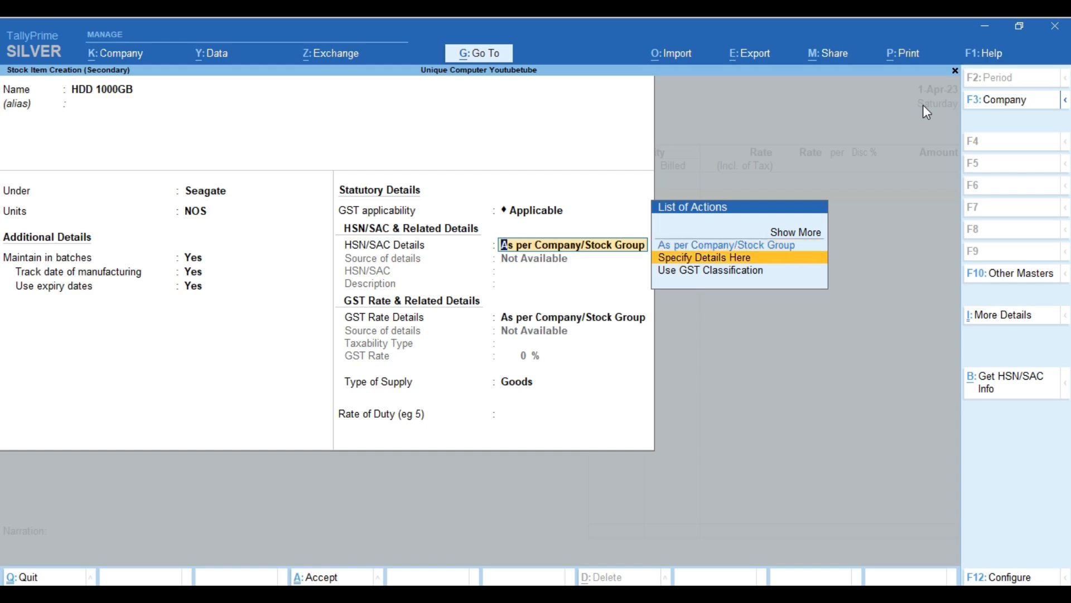
pyautogui.press('Return')
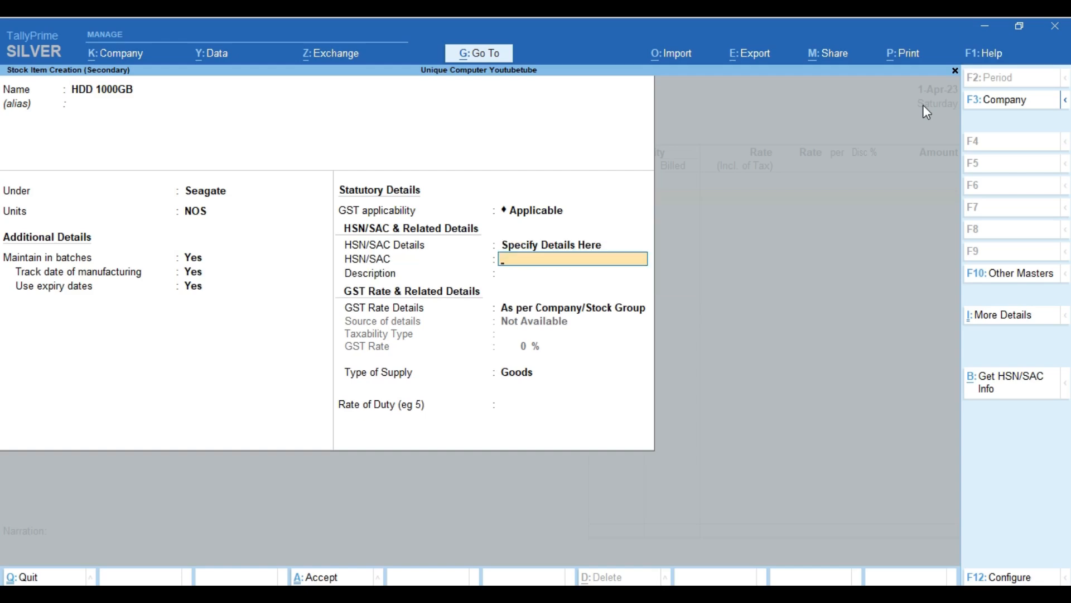
pyautogui.write('8471')
pyautogui.press('Return')
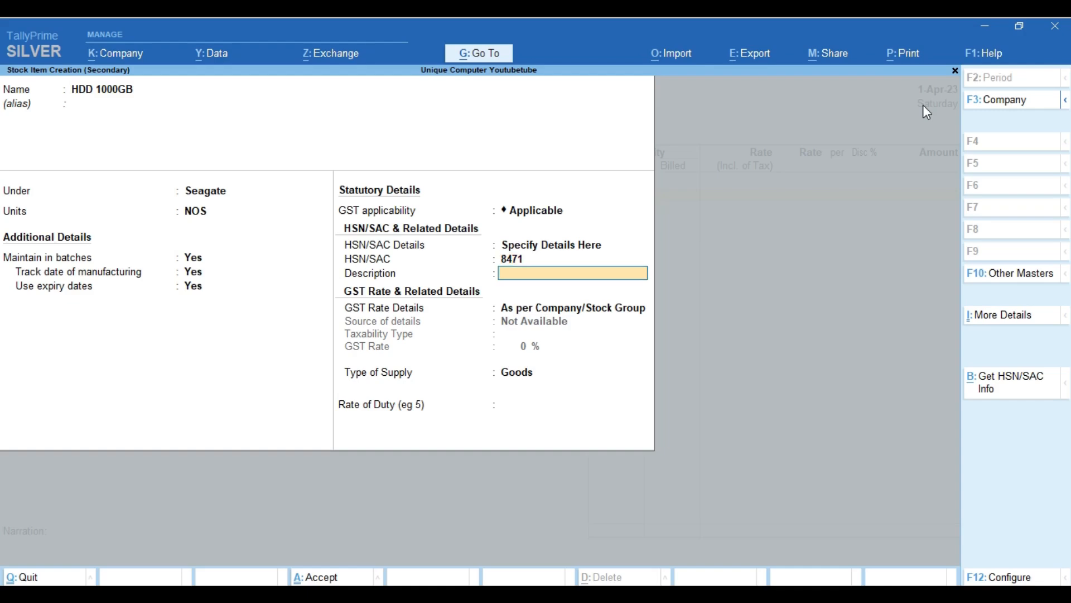
# Switch HSN/SAC and GST rate details to be specified in the voucher.
pyautogui.press('BackSpace')
pyautogui.press('BackSpace')
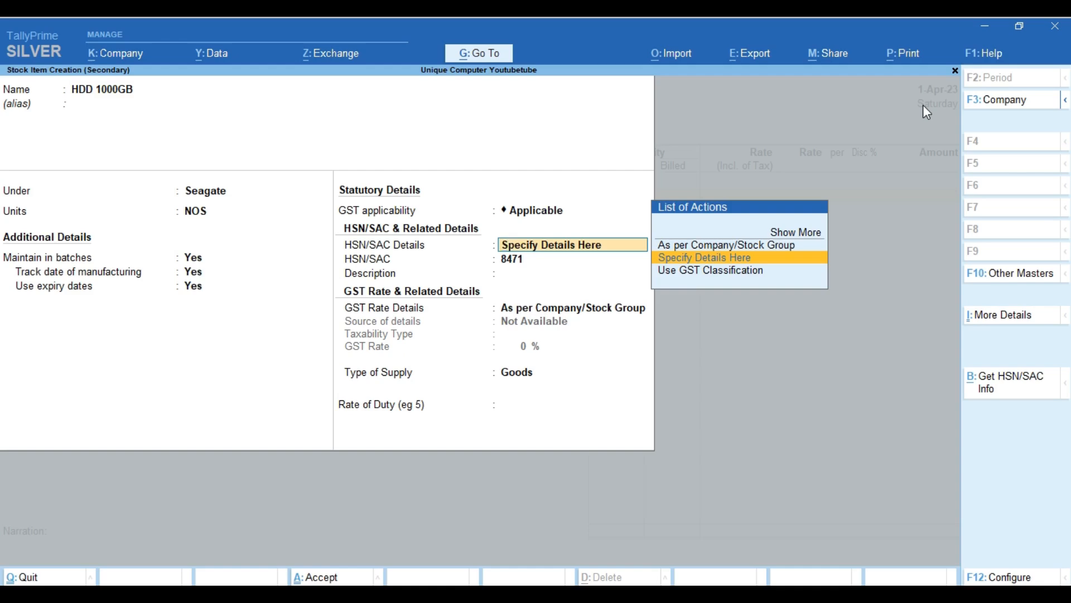
pyautogui.press('Up')
pyautogui.press('Up')
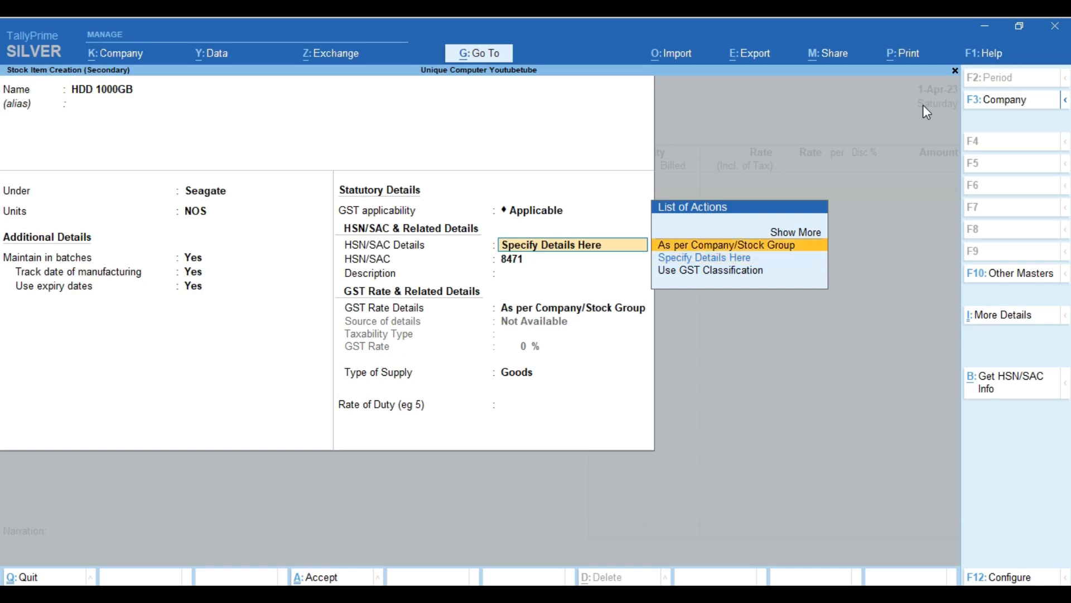
pyautogui.press('Return')
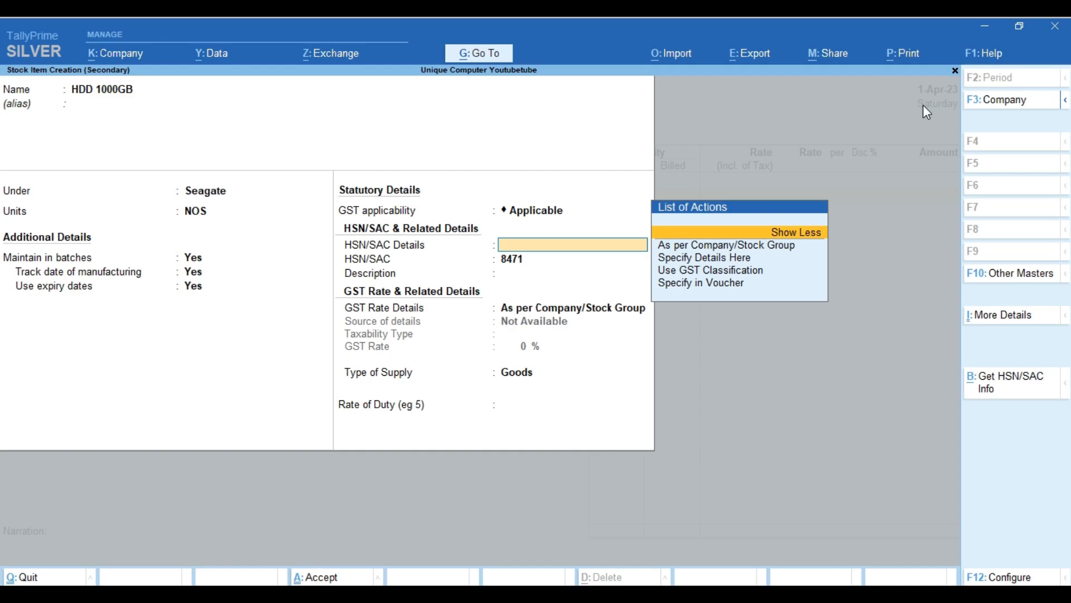
pyautogui.press('Down')
pyautogui.press('Down')
pyautogui.press('Down')
pyautogui.press('Down')
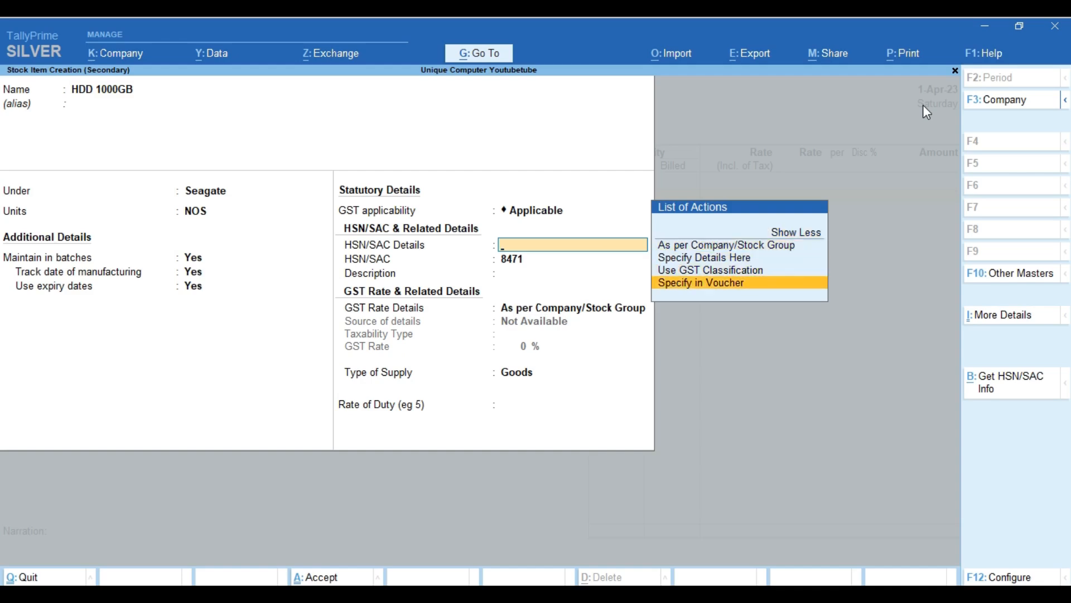
pyautogui.press('Return')
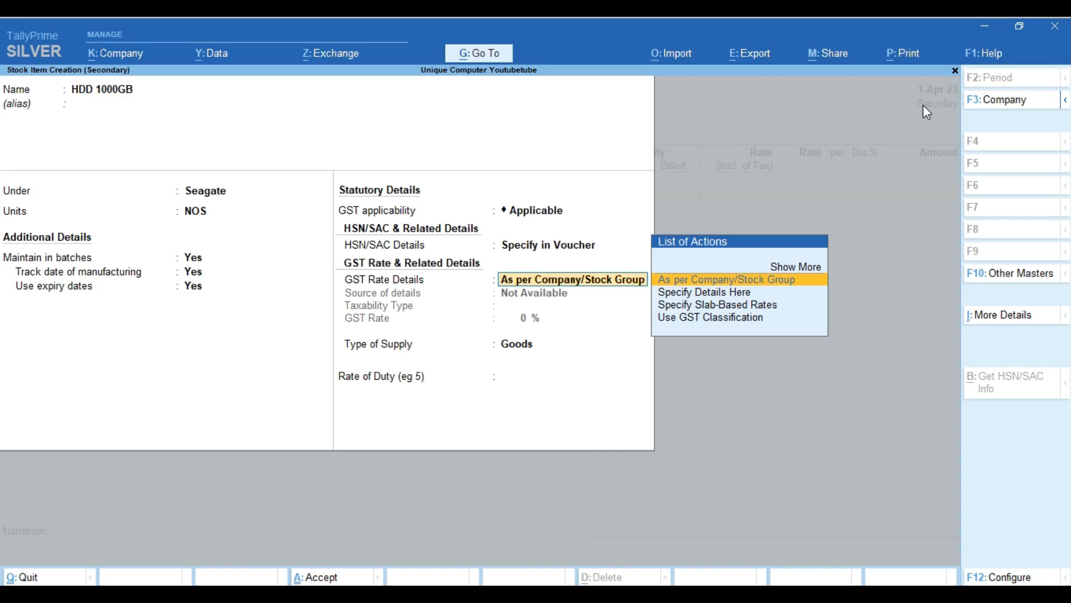
pyautogui.press('Up')
pyautogui.press('Return')
pyautogui.press('Down')
pyautogui.press('Down')
pyautogui.press('Down')
pyautogui.press('Down')
pyautogui.press('Down')
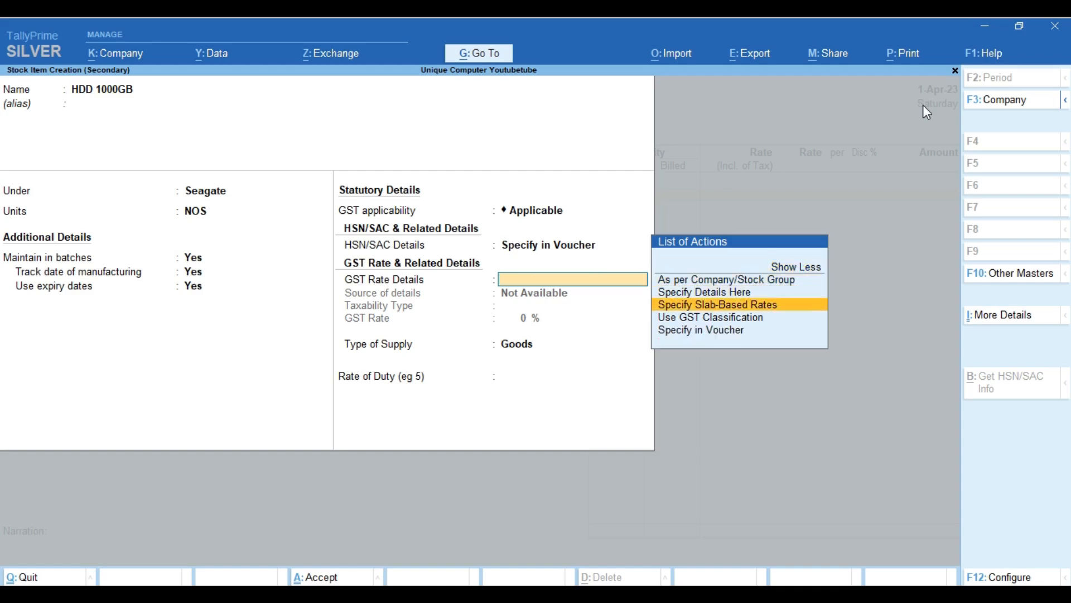
pyautogui.press('Return')
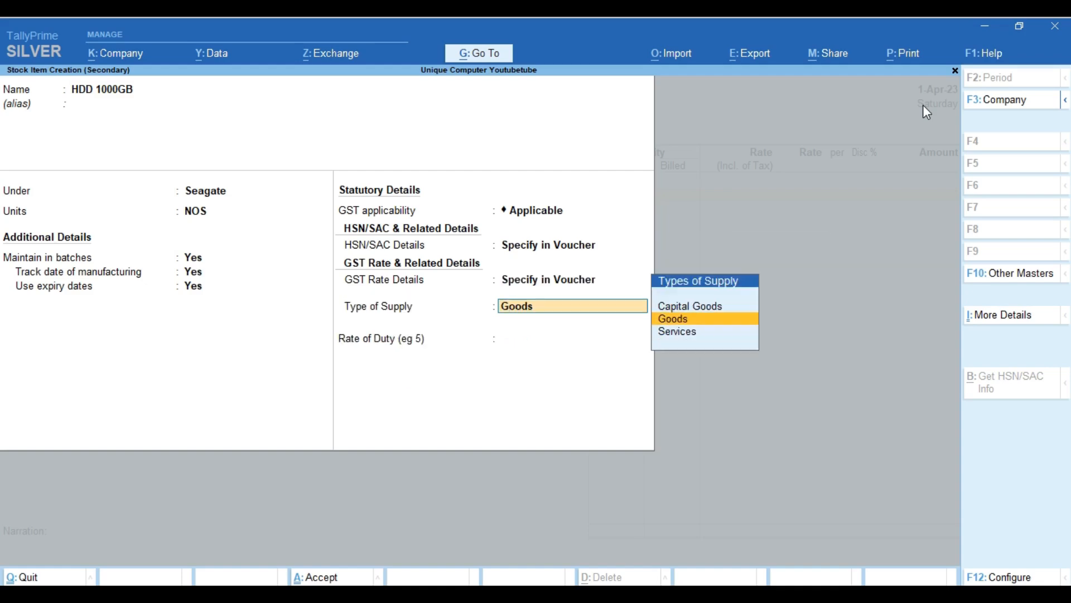
# Restore HSN/SAC details on the item, keeping code 8471.
pyautogui.press('BackSpace')
pyautogui.press('BackSpace')
pyautogui.press('Up')
pyautogui.press('Up')
pyautogui.press('Up')
pyautogui.press('Up')
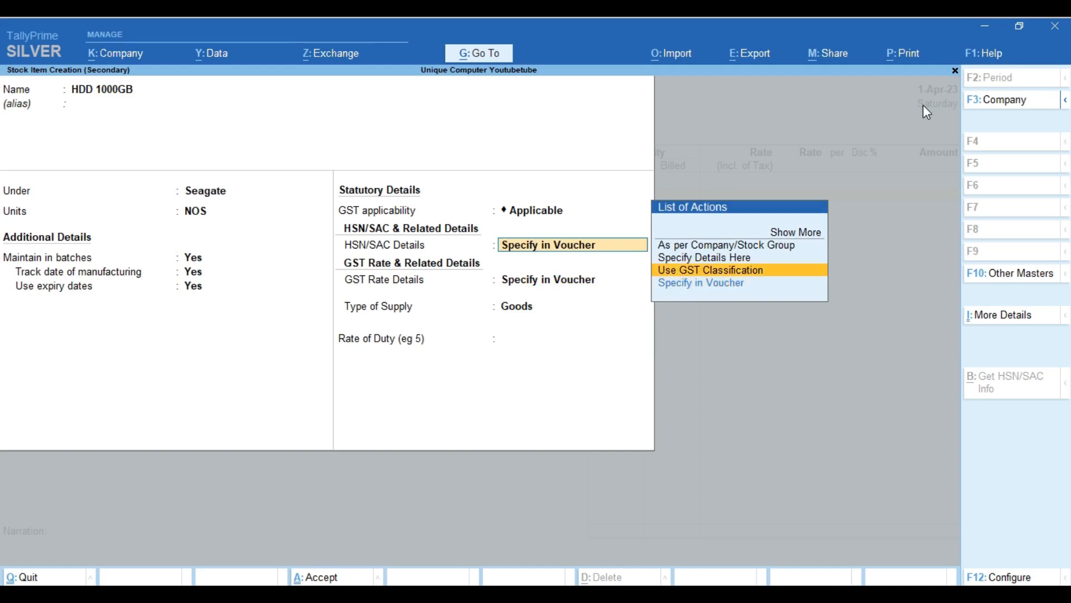
pyautogui.press('Return')
pyautogui.press('Down')
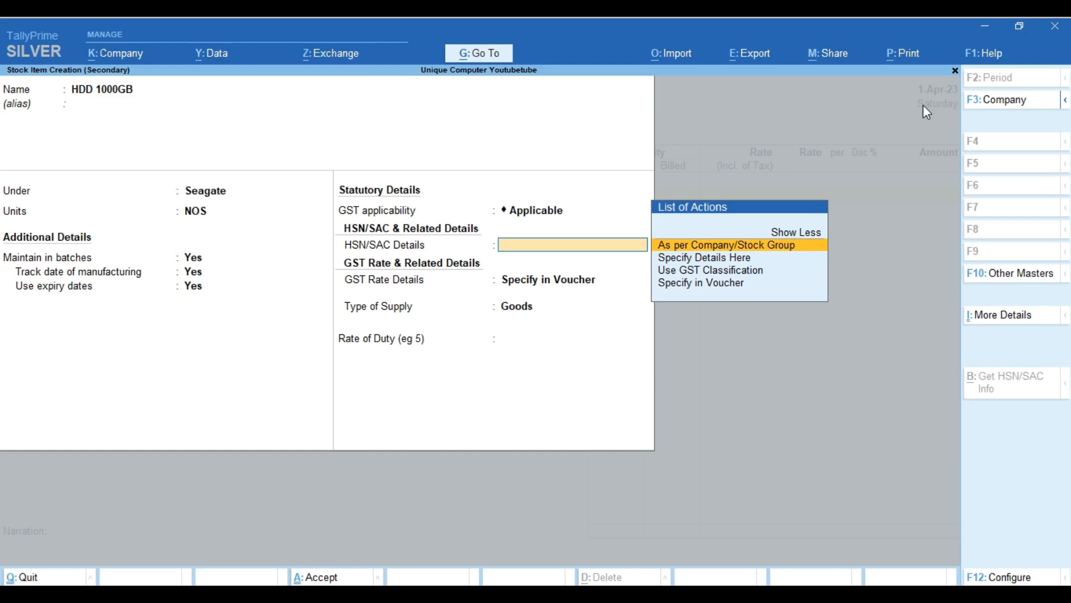
pyautogui.press('Down')
pyautogui.press('Down')
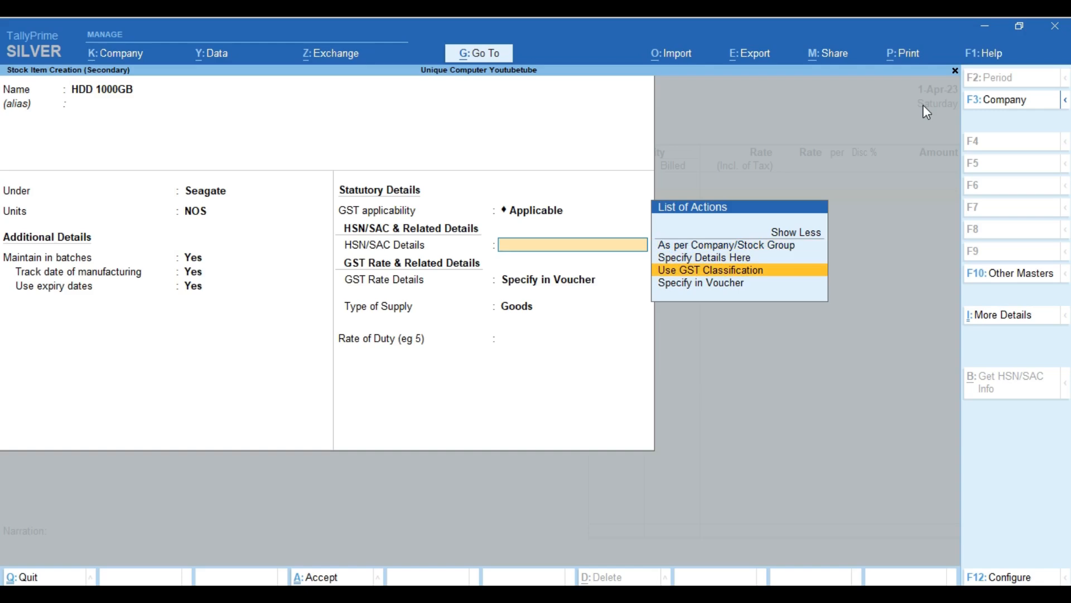
pyautogui.press('Up')
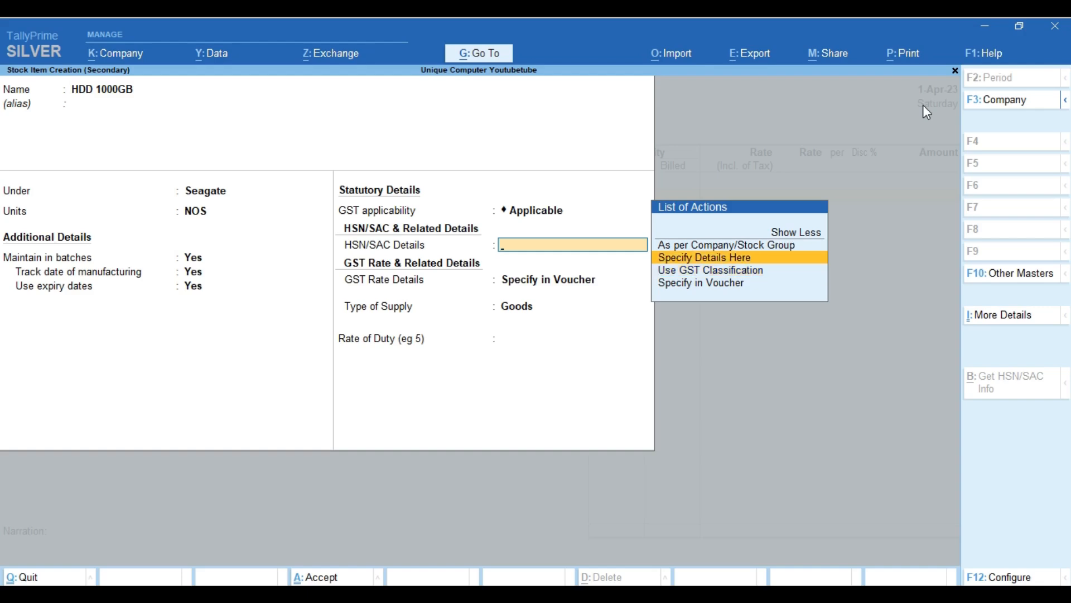
pyautogui.press('Return')
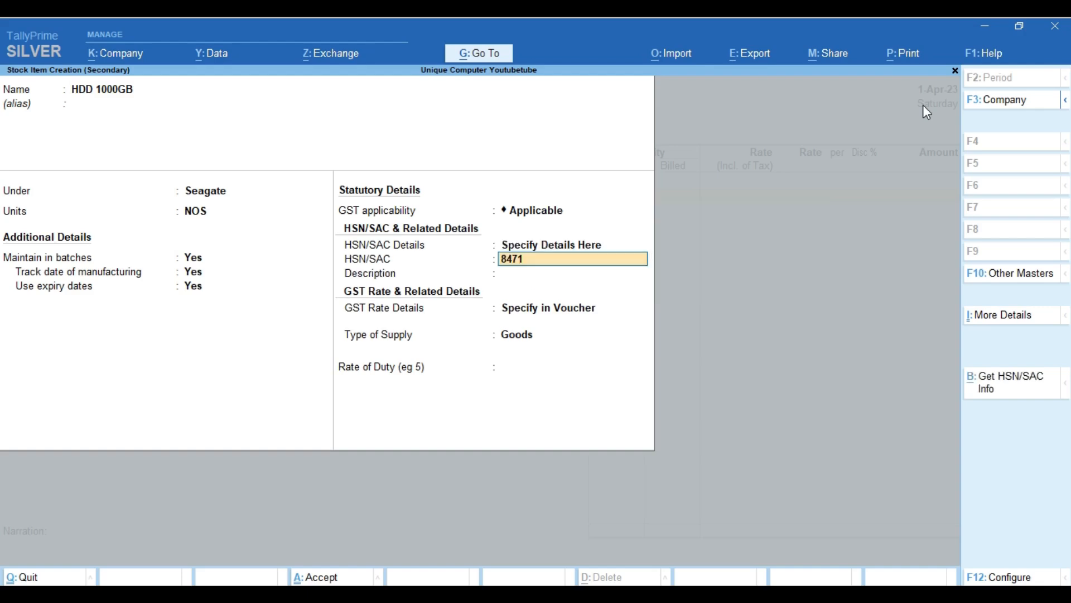
pyautogui.press('Return')
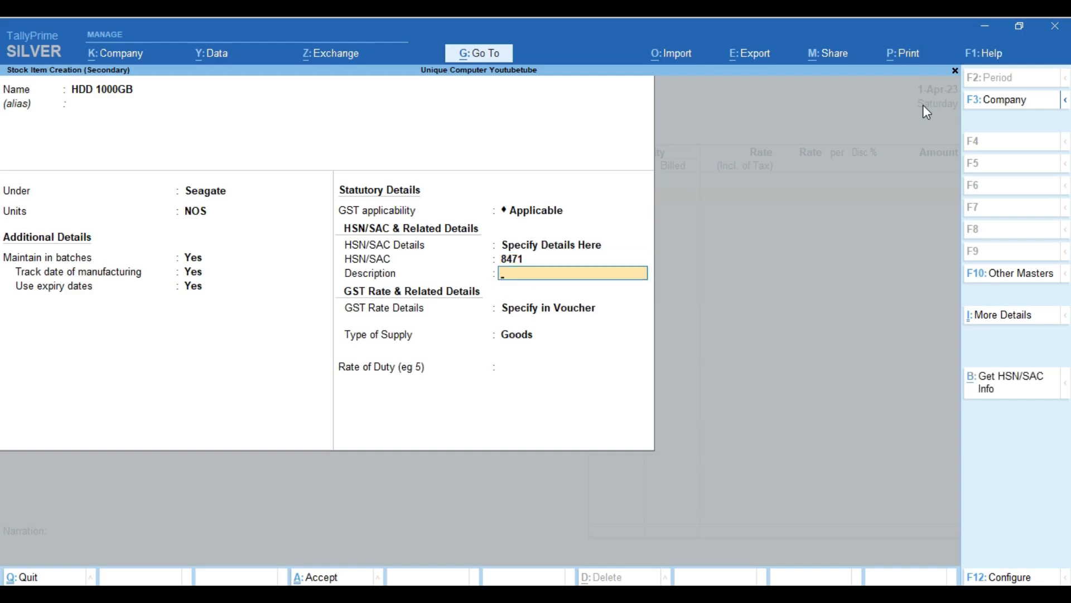
pyautogui.press('Return')
pyautogui.press('Return')
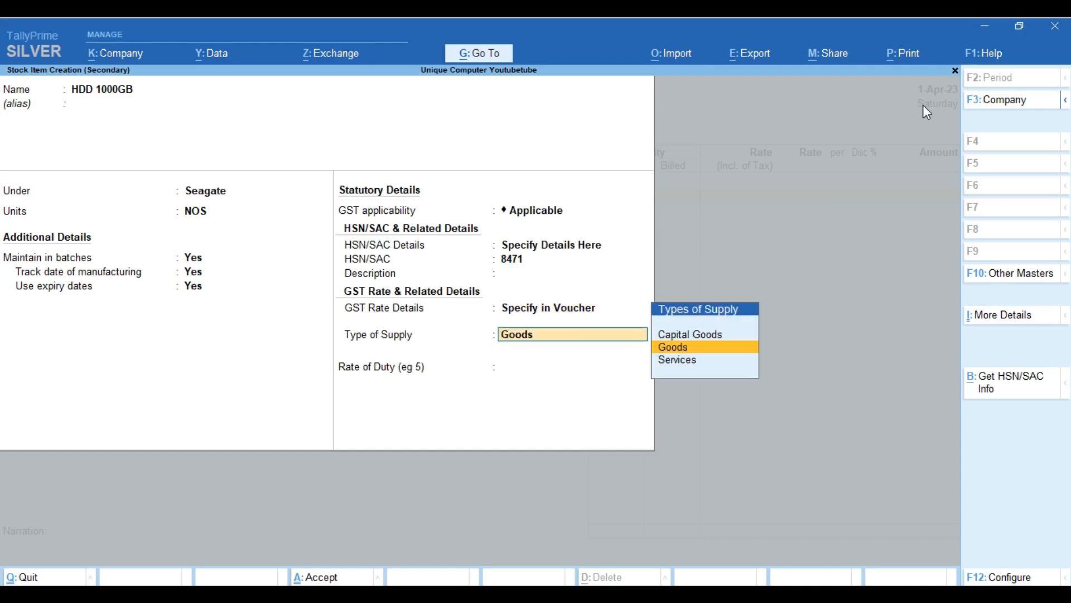
# Set the item's GST rate to 18% taxable, Goods supply, and save it.
pyautogui.press('BackSpace')
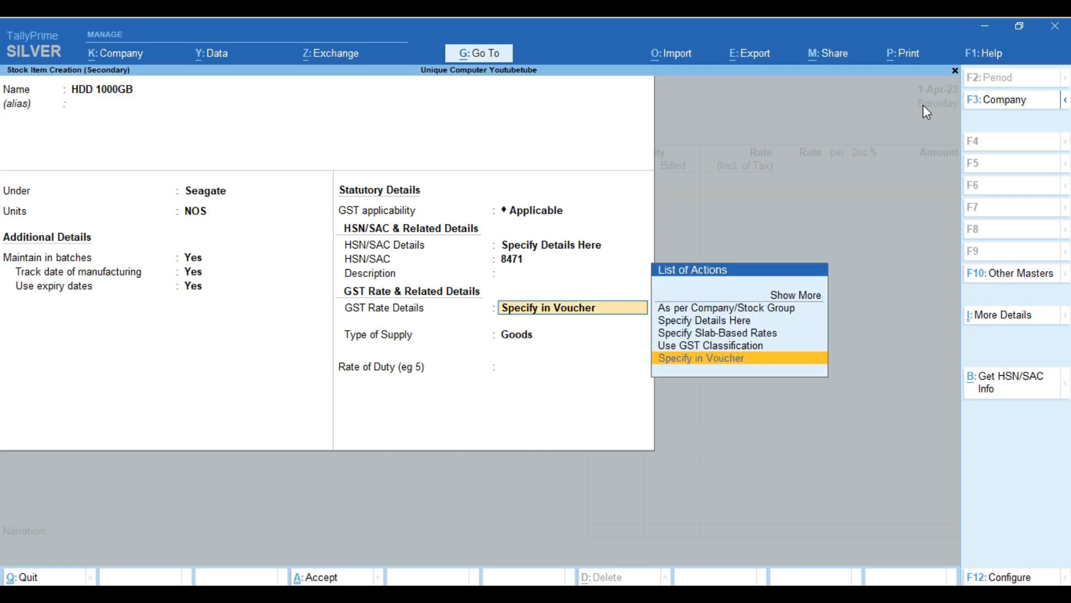
pyautogui.press('Up')
pyautogui.press('Up')
pyautogui.press('Up')
pyautogui.press('Return')
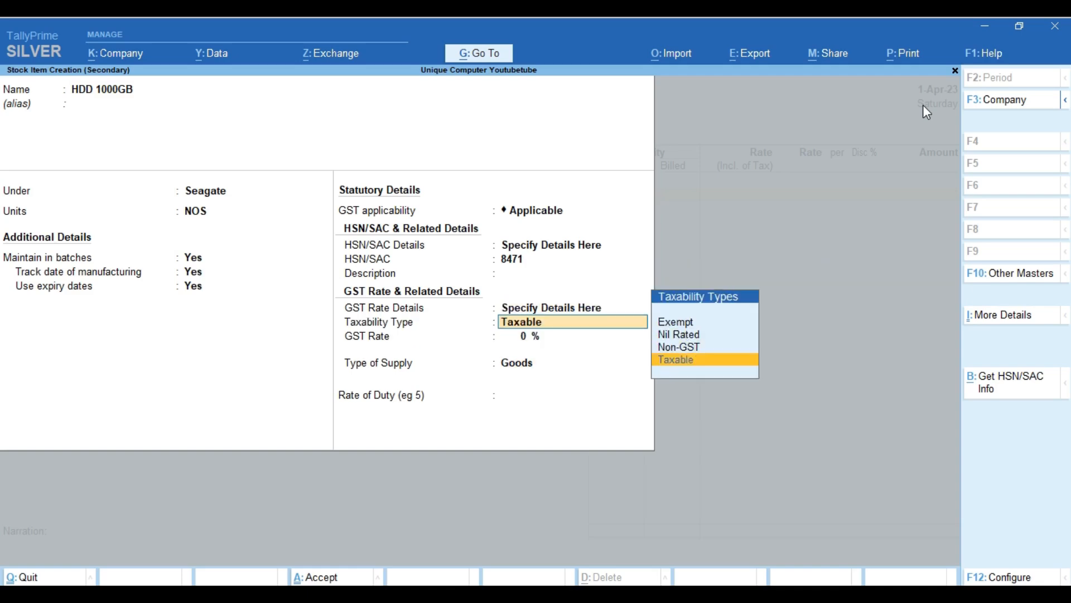
pyautogui.press('Return')
pyautogui.write('18')
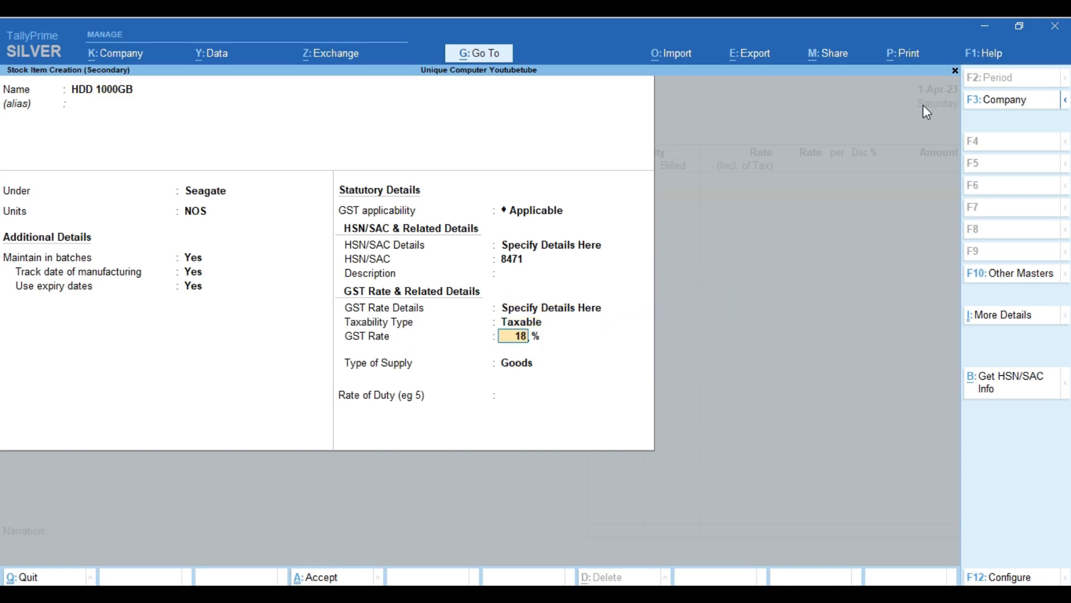
pyautogui.press('Return')
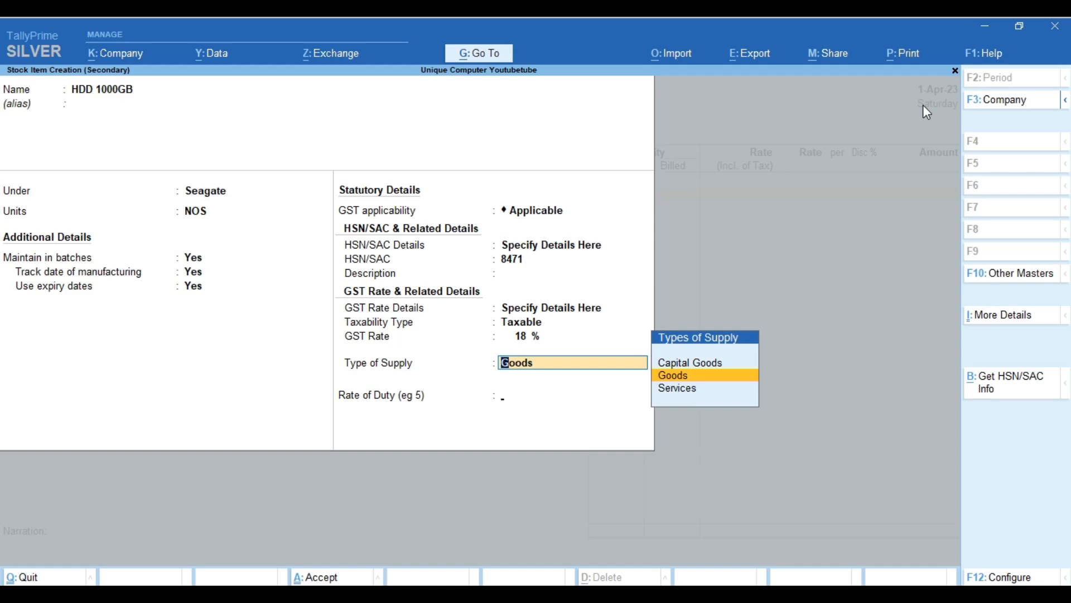
pyautogui.press('Return')
pyautogui.press('Return')
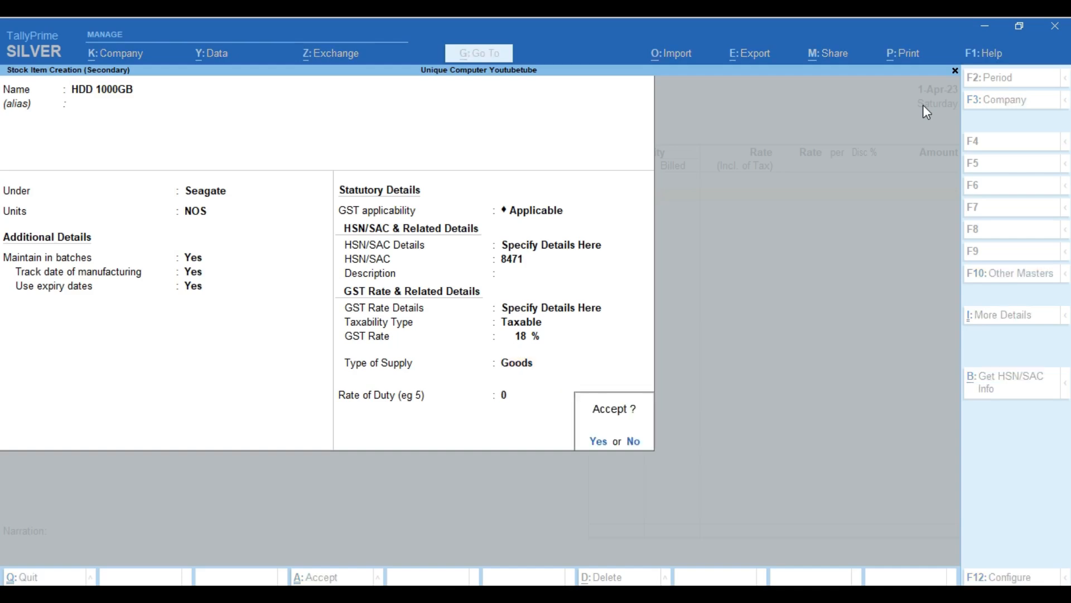
pyautogui.press('Return')
pyautogui.press('Return')
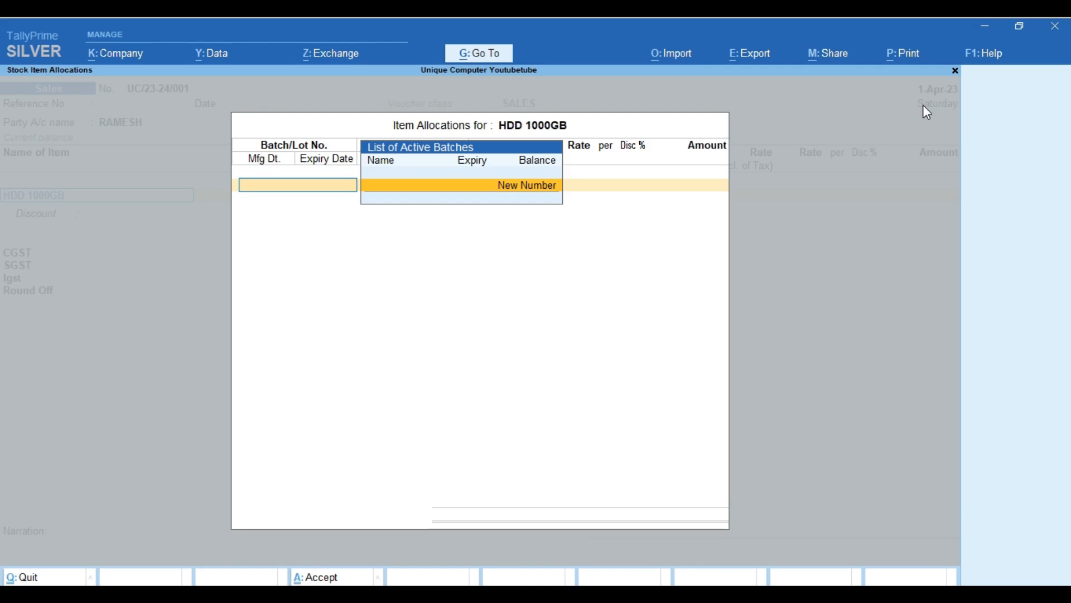
pyautogui.press('Escape')
# Enter an opening balance quantity of 100 for HDD 1000GB.
pyautogui.hotkey('ctrl', 'Return')
pyautogui.press('Return')
pyautogui.press('Return')
pyautogui.press('Return')
pyautogui.press('Return')
pyautogui.press('Return')
pyautogui.press('Return')
pyautogui.press('Return')
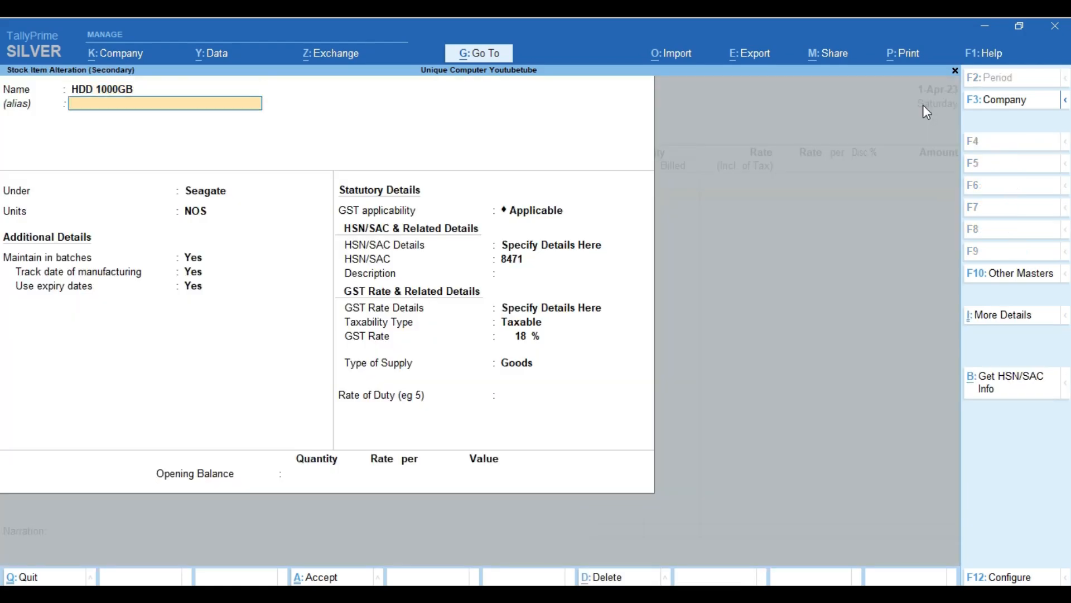
pyautogui.press('Return')
pyautogui.press('Return')
pyautogui.press('Return')
pyautogui.press('Return')
pyautogui.press('Return')
pyautogui.press('Return')
pyautogui.press('Return')
pyautogui.press('Return')
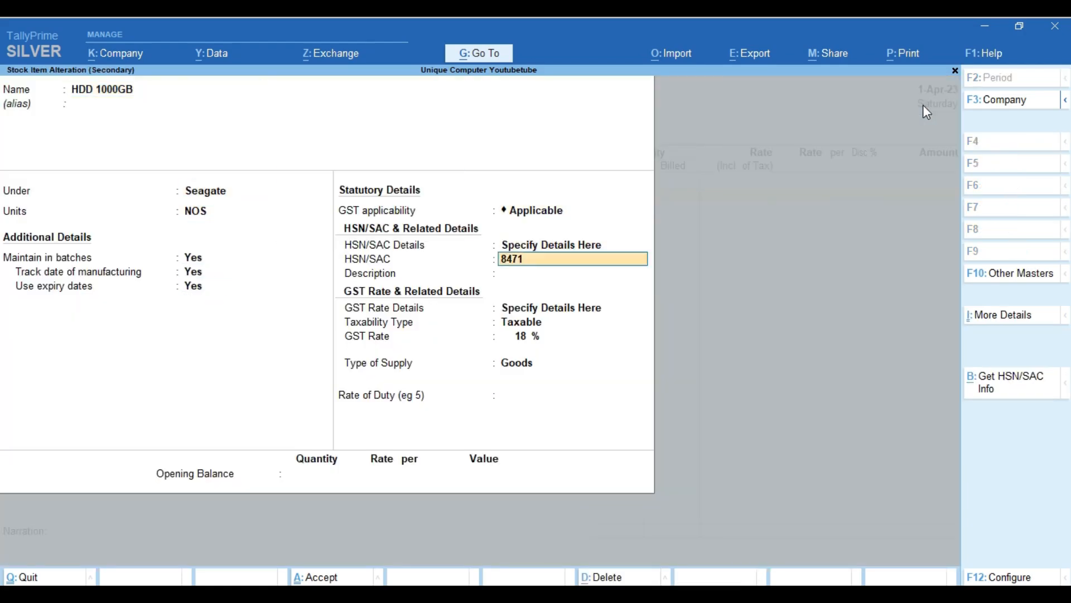
pyautogui.press('Return')
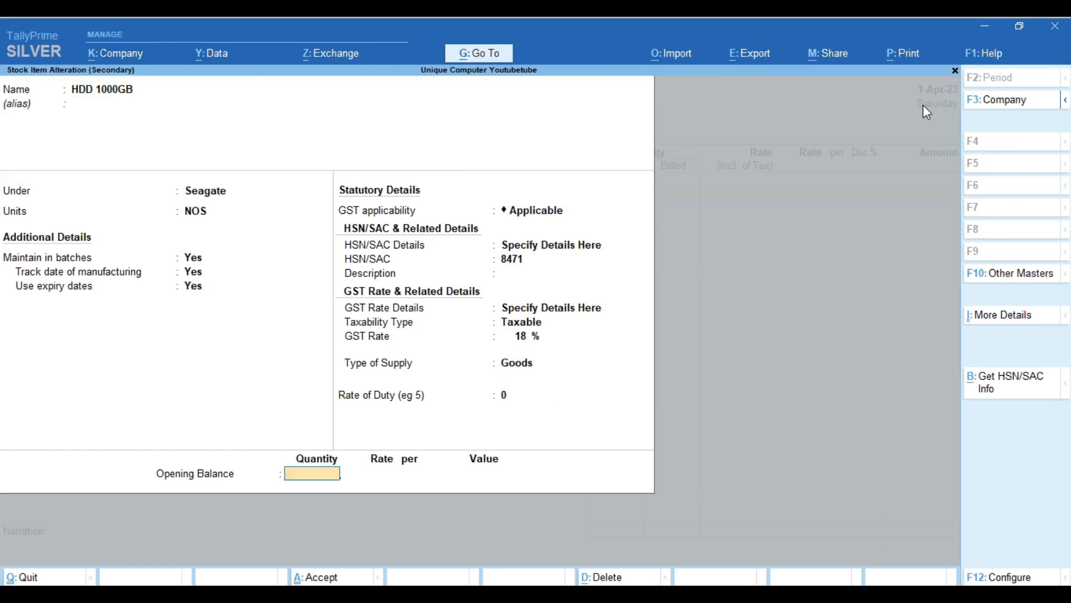
pyautogui.write('100')
pyautogui.press('Return')
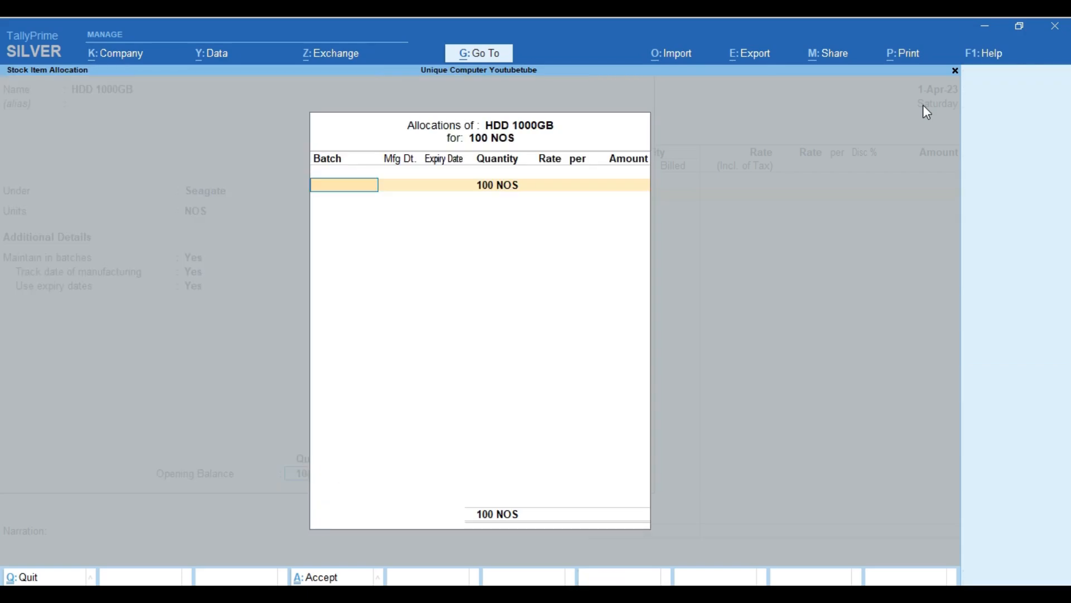
# Allocate batch 3435, made Apr-2023, expiring 30-Apr-24: 50 NOS at 4,500.
pyautogui.write('3435')
pyautogui.press('Return')
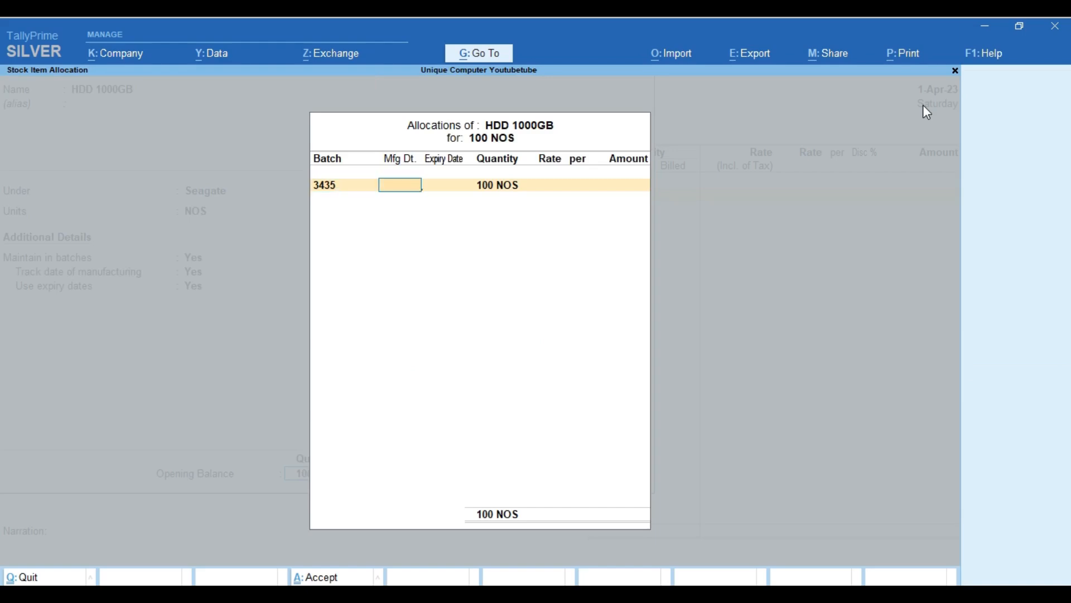
pyautogui.write('2023')
pyautogui.press('BackSpace')
pyautogui.press('BackSpace')
pyautogui.press('BackSpace')
pyautogui.press('BackSpace')
pyautogui.write('1.4.23')
pyautogui.press('Return')
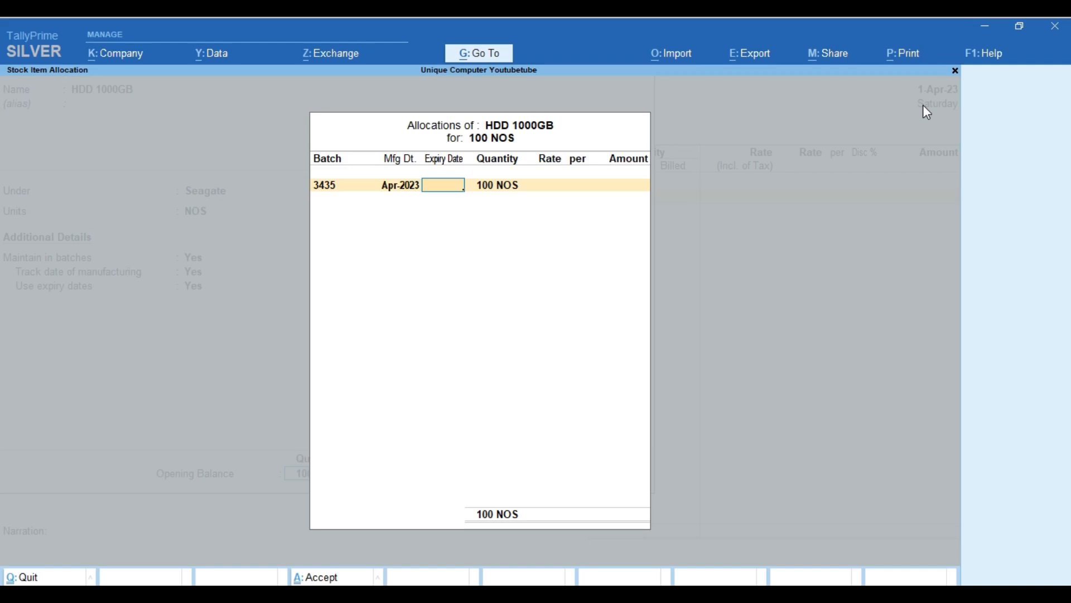
pyautogui.write('APR24')
pyautogui.press('Return')
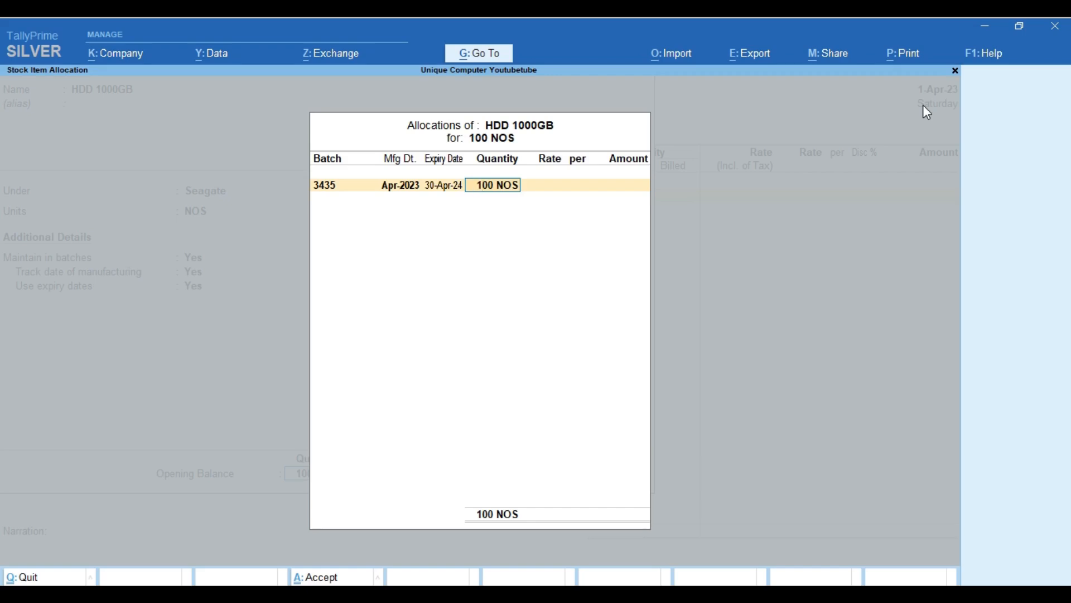
pyautogui.write('50')
pyautogui.press('Return')
pyautogui.write('4500')
pyautogui.press('Return')
pyautogui.press('Return')
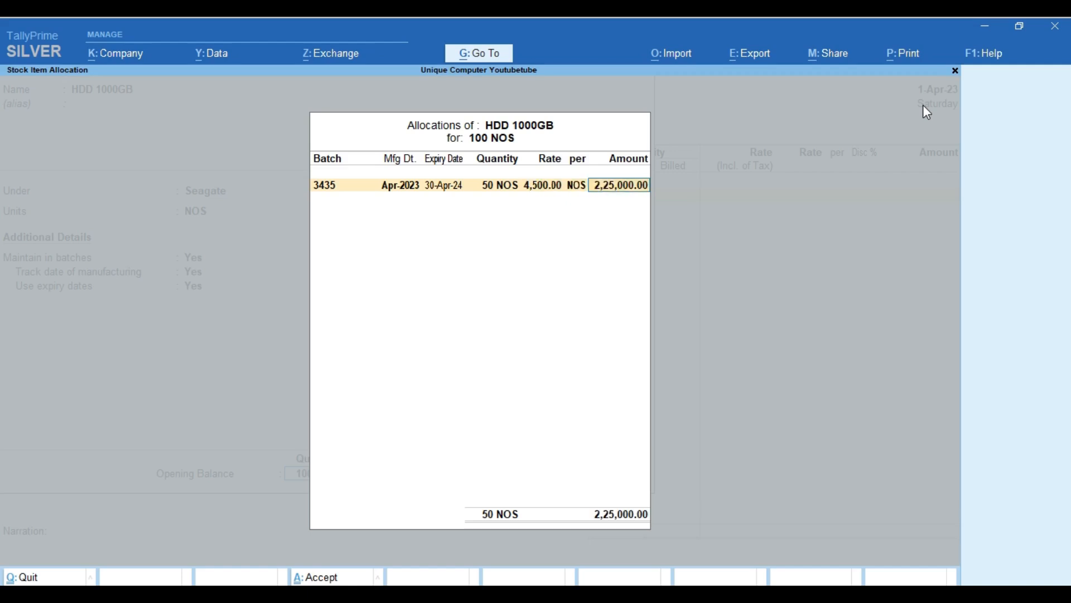
pyautogui.press('Return')
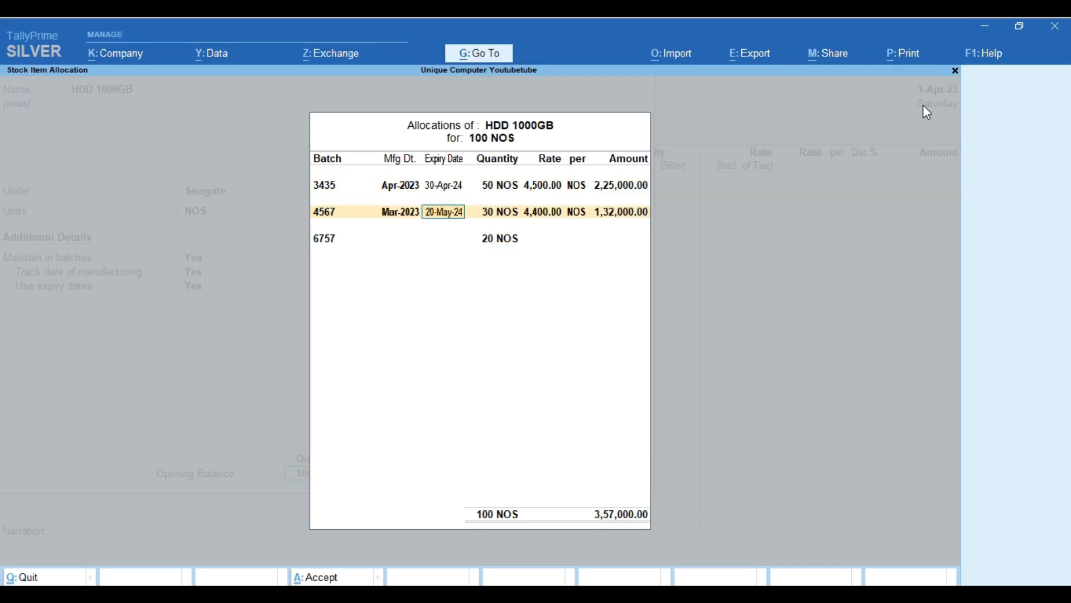
# Set manufacturing dates to May-2023 for batch 4567 and Jun-2023 for batch 6757.
pyautogui.hotkey('shift', 'Tab')
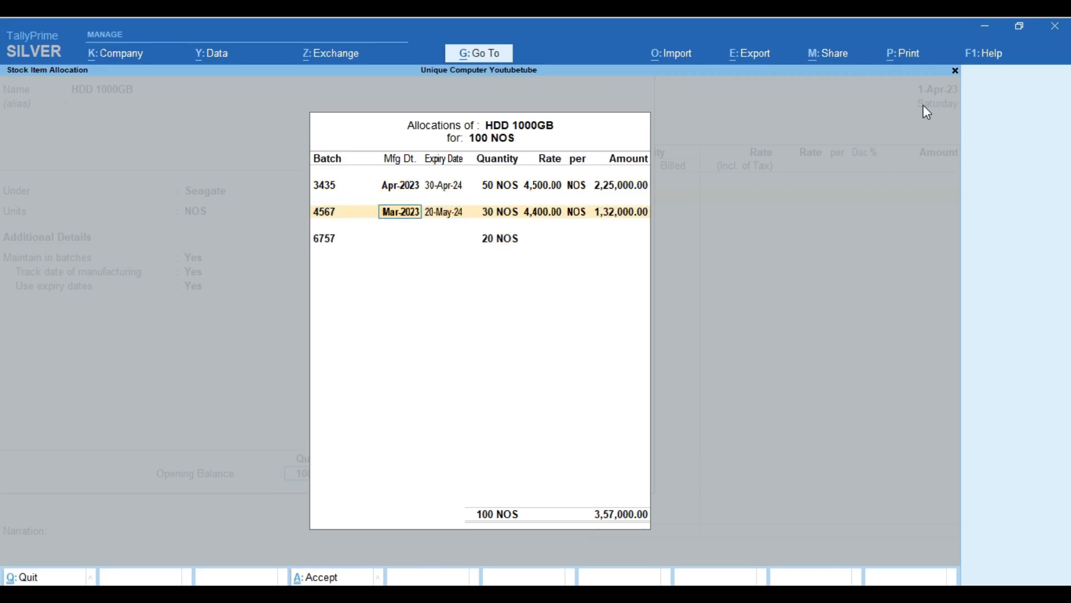
pyautogui.write('MAY-23')
pyautogui.press('Return')
pyautogui.press('Return')
pyautogui.press('Return')
pyautogui.press('Return')
pyautogui.press('Return')
pyautogui.press('Return')
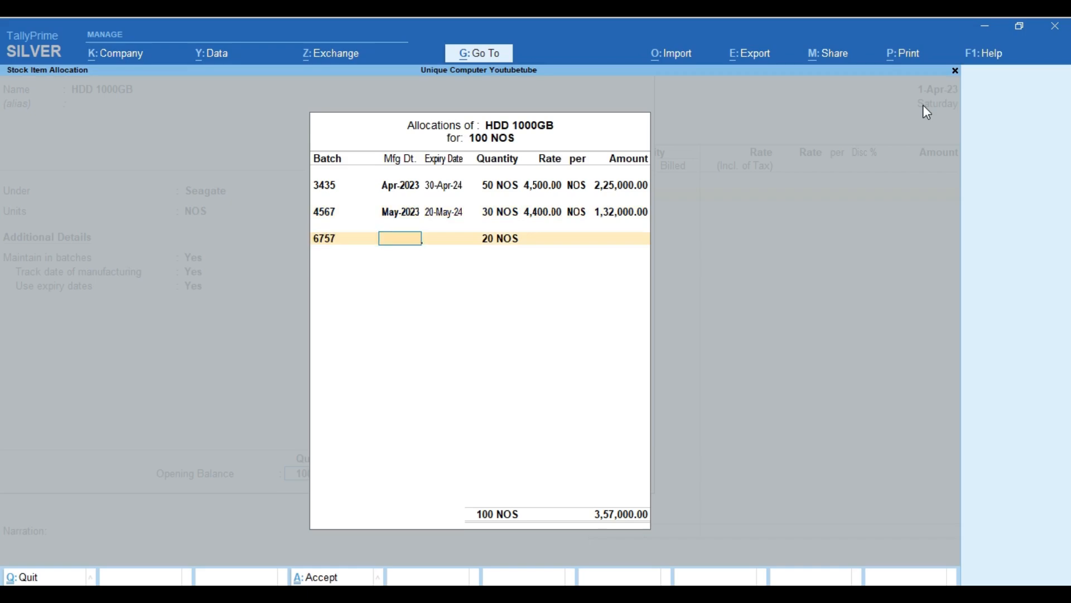
pyautogui.write('JUN-22')
pyautogui.press('Return')
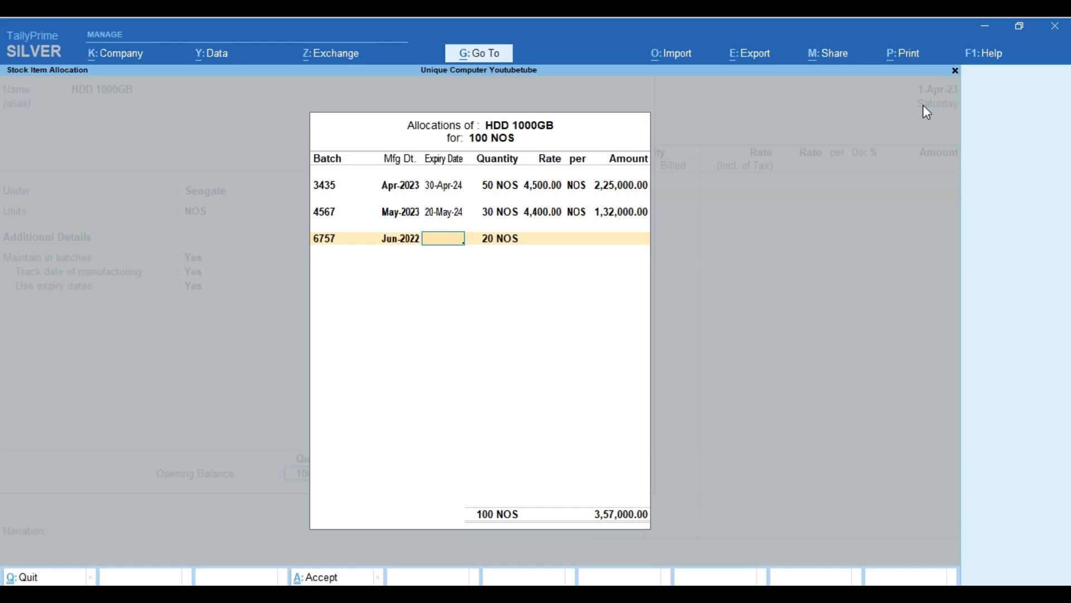
pyautogui.press('BackSpace')
pyautogui.write('JUNE 23')
pyautogui.press('Return')
# Give batch 6757 expiry 30-Jun-24, 20 NOS at 4,300, and save the item.
pyautogui.write('JUNE 24')
pyautogui.press('Return')
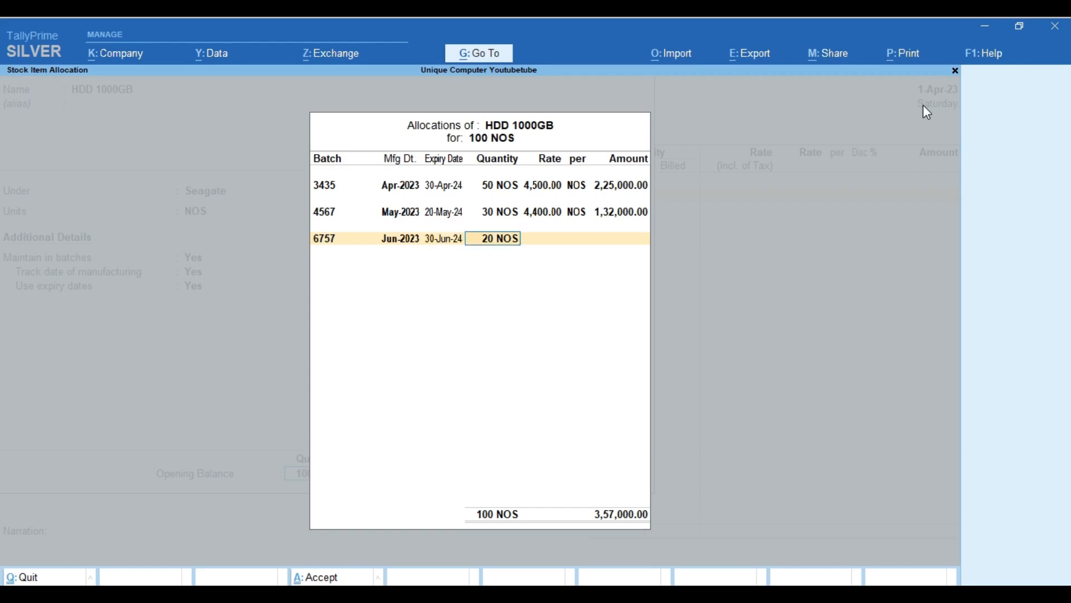
pyautogui.press('Return')
pyautogui.write('4300')
pyautogui.press('Return')
pyautogui.press('Return')
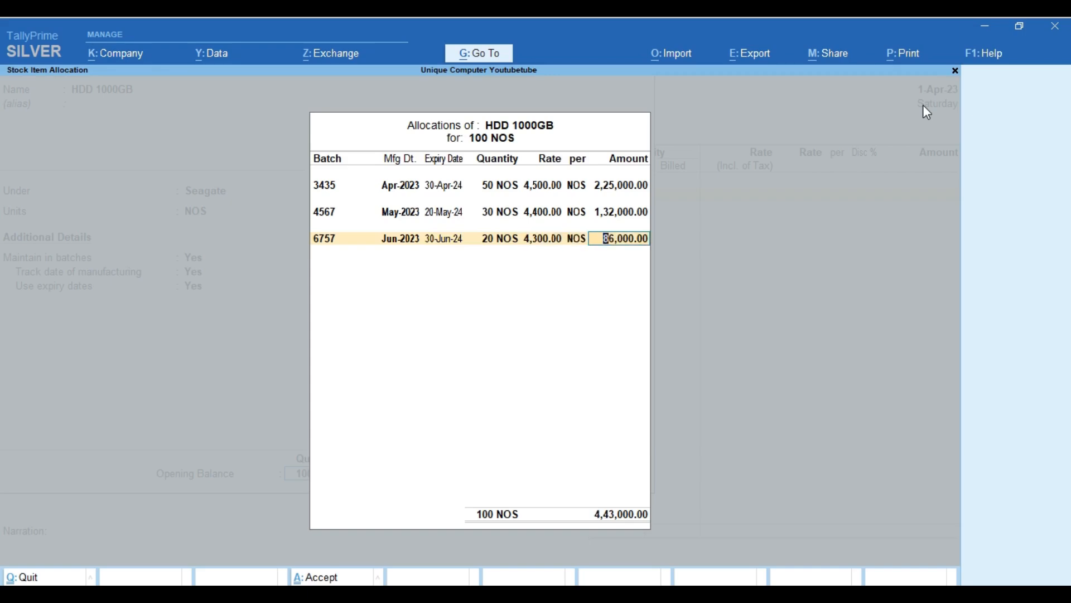
pyautogui.press('Return')
pyautogui.press('Return')
pyautogui.press('Return')
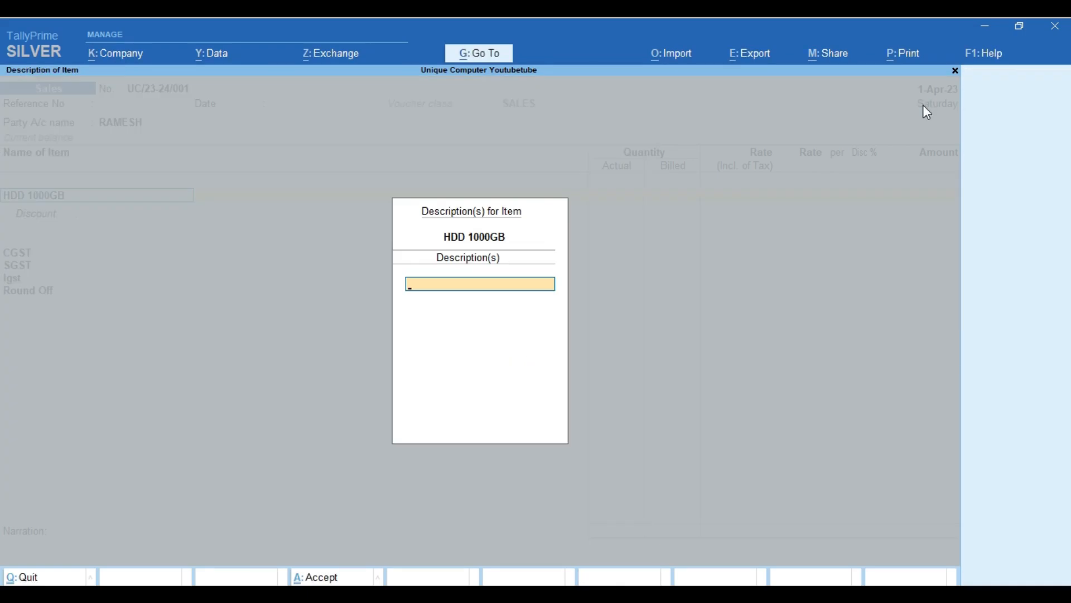
pyautogui.press('Return')
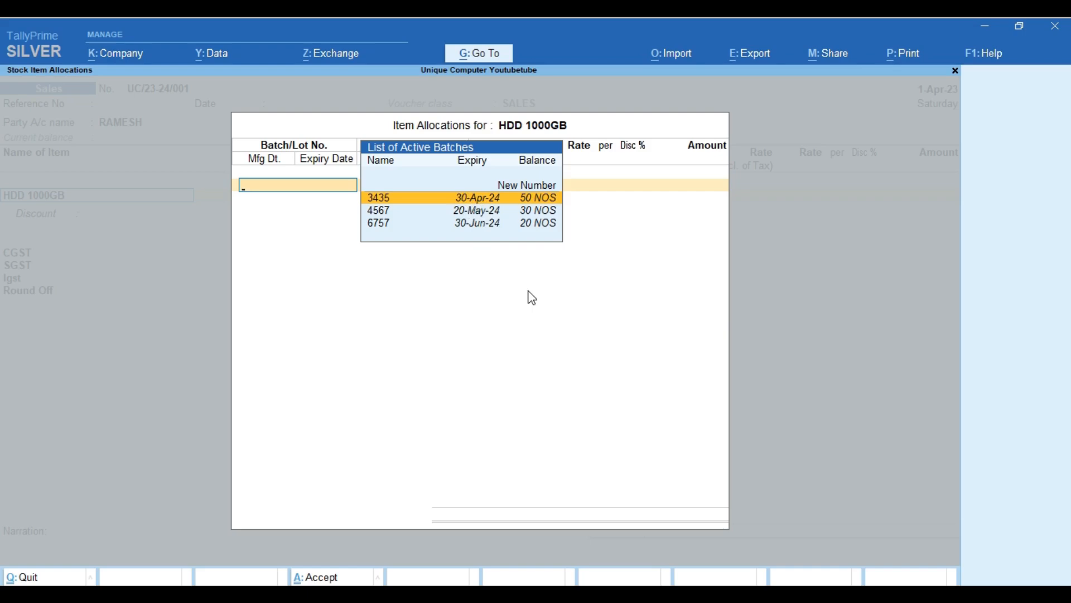
# Select batch 3435 from the List of Active Batches for the HDD 1000GB line.
pyautogui.press('Down')
pyautogui.press('Down')
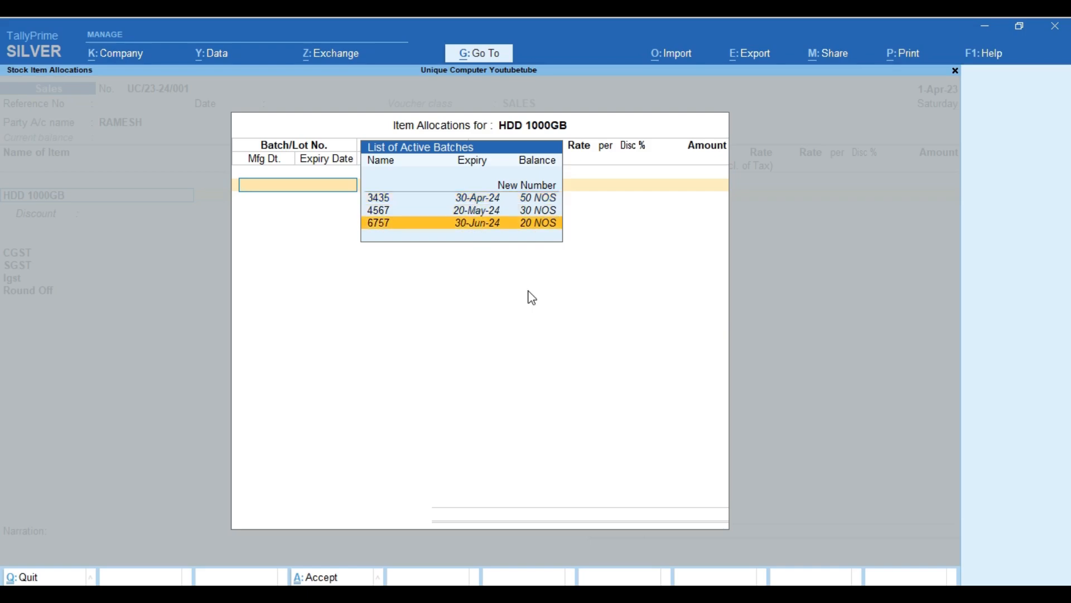
pyautogui.press('Up')
pyautogui.press('Up')
pyautogui.press('Up')
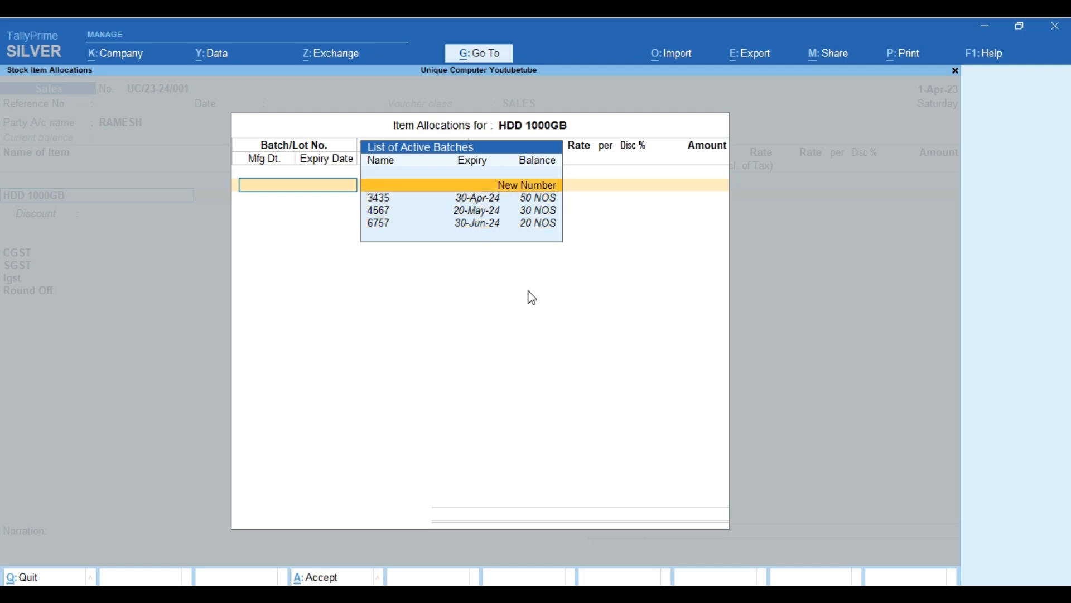
pyautogui.press('Down')
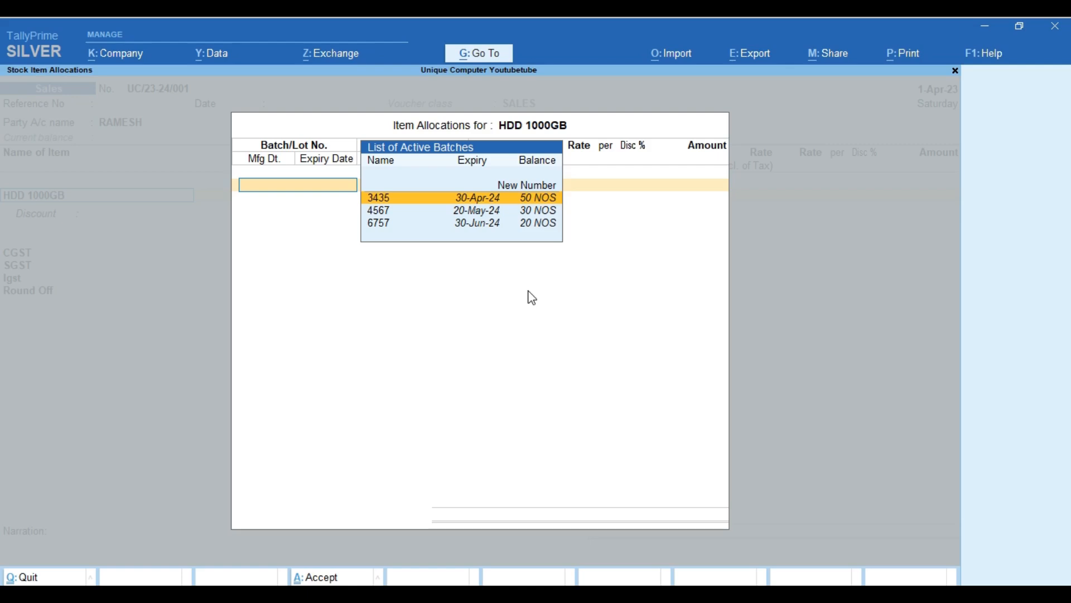
pyautogui.press('Return')
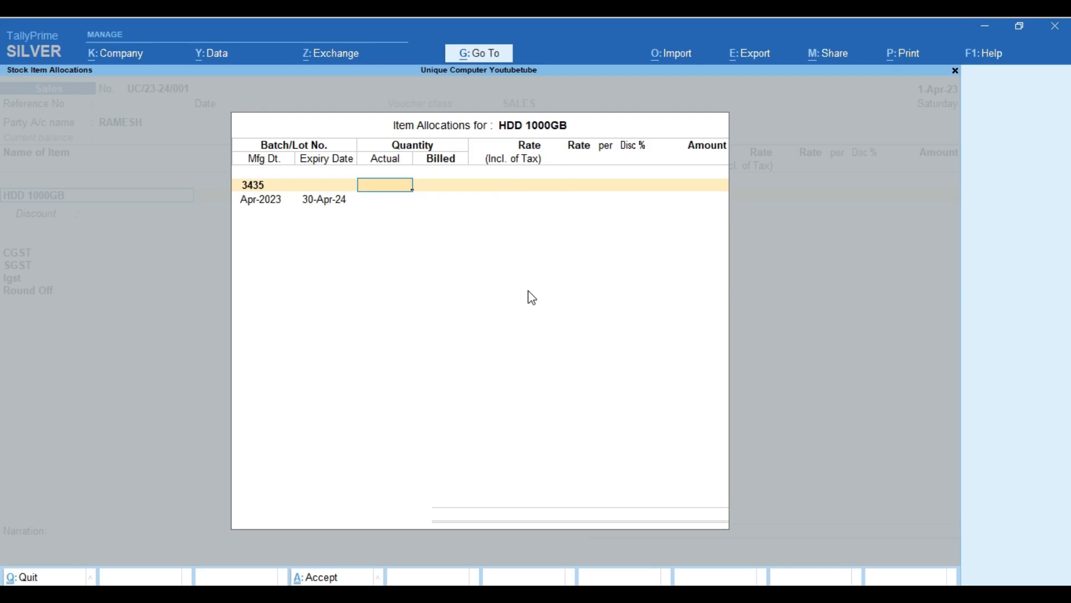
# Enter 12 actual and 10 billed NOS at 5,000 tax-inclusive, giving a 42,372.90 line amount.
pyautogui.write('12')
pyautogui.press('Return')
pyautogui.write('10')
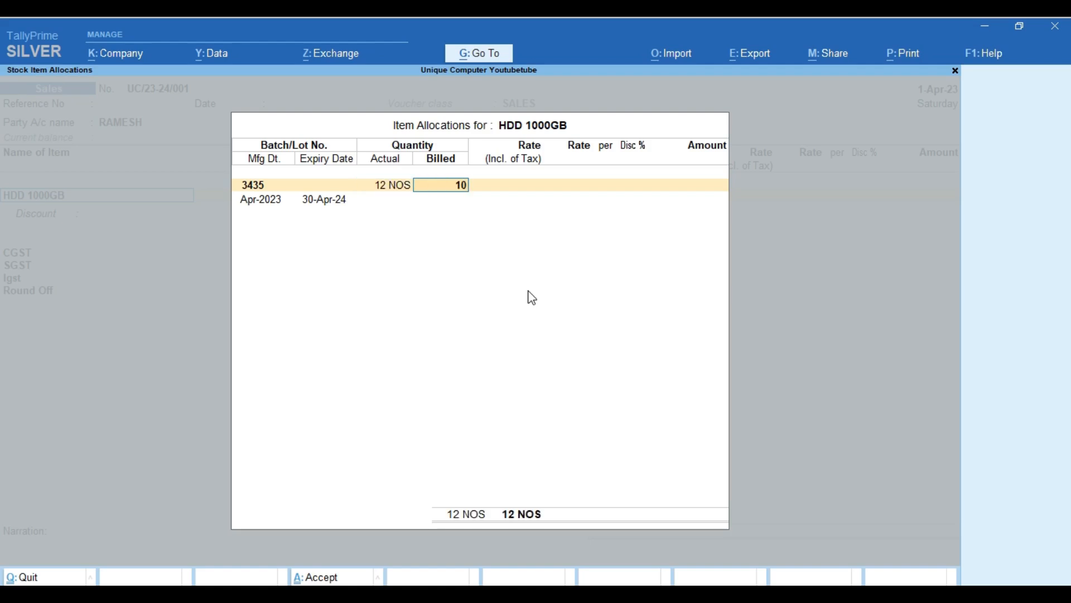
pyautogui.press('Return')
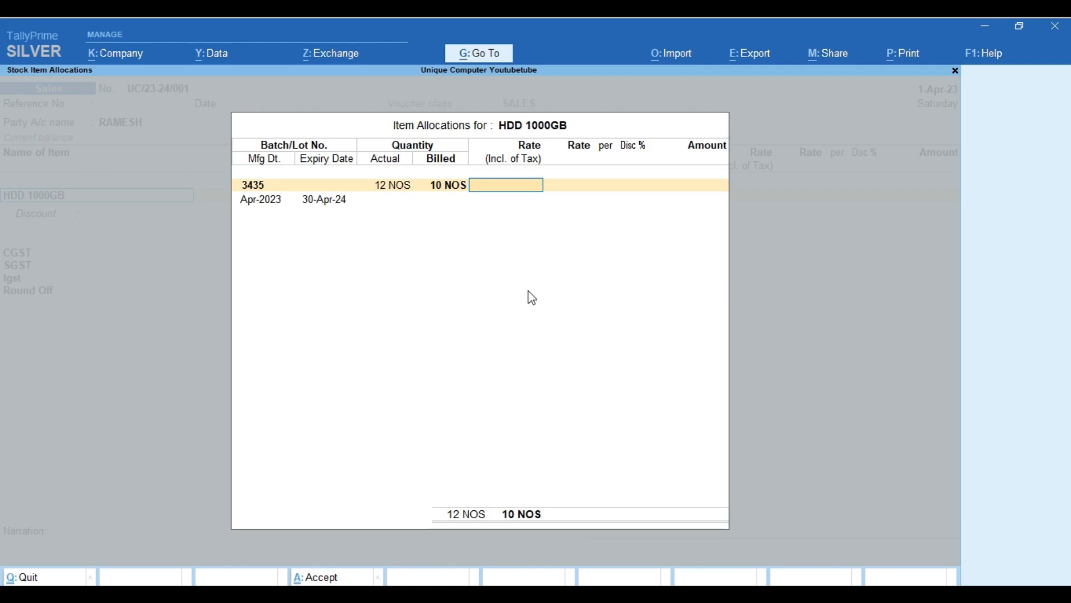
pyautogui.write('5000')
pyautogui.press('Return')
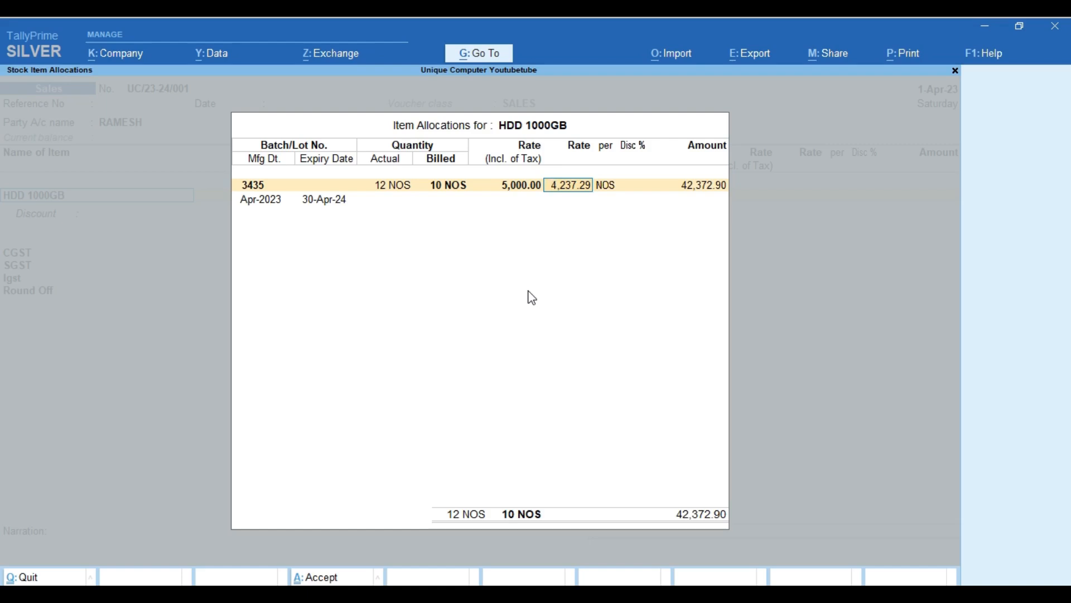
pyautogui.press('Return')
pyautogui.press('Return')
pyautogui.press('Return')
pyautogui.press('Return')
pyautogui.press('Return')
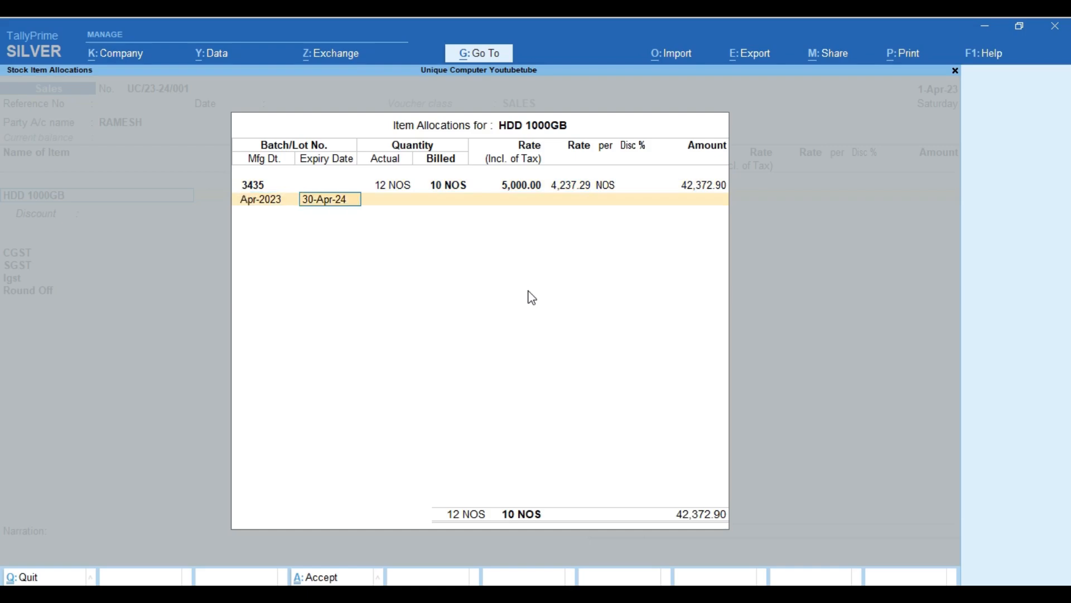
pyautogui.press('Return')
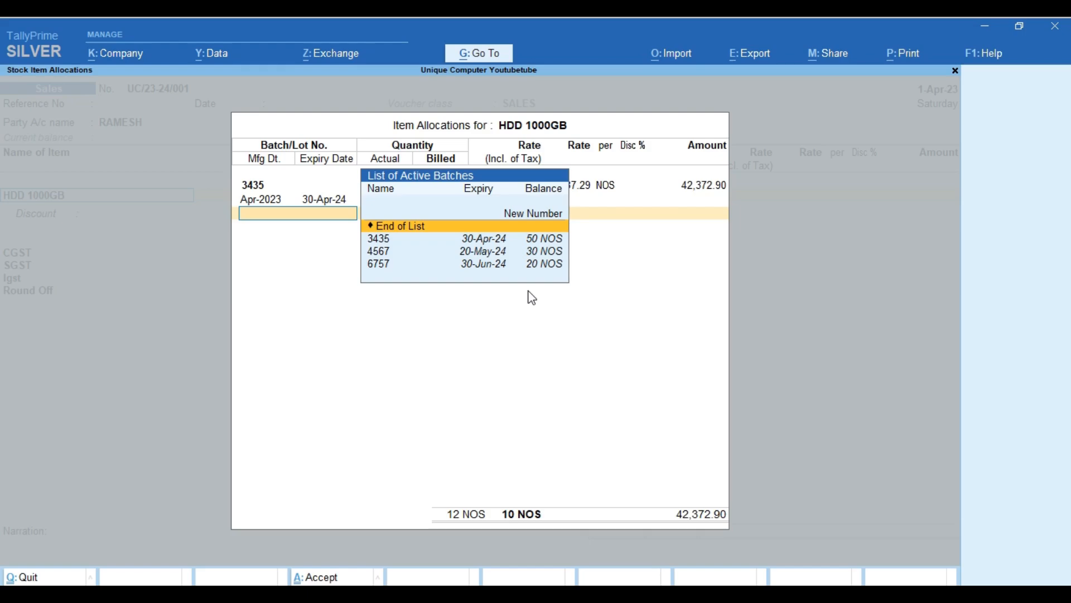
pyautogui.press('Return')
pyautogui.press('Return')
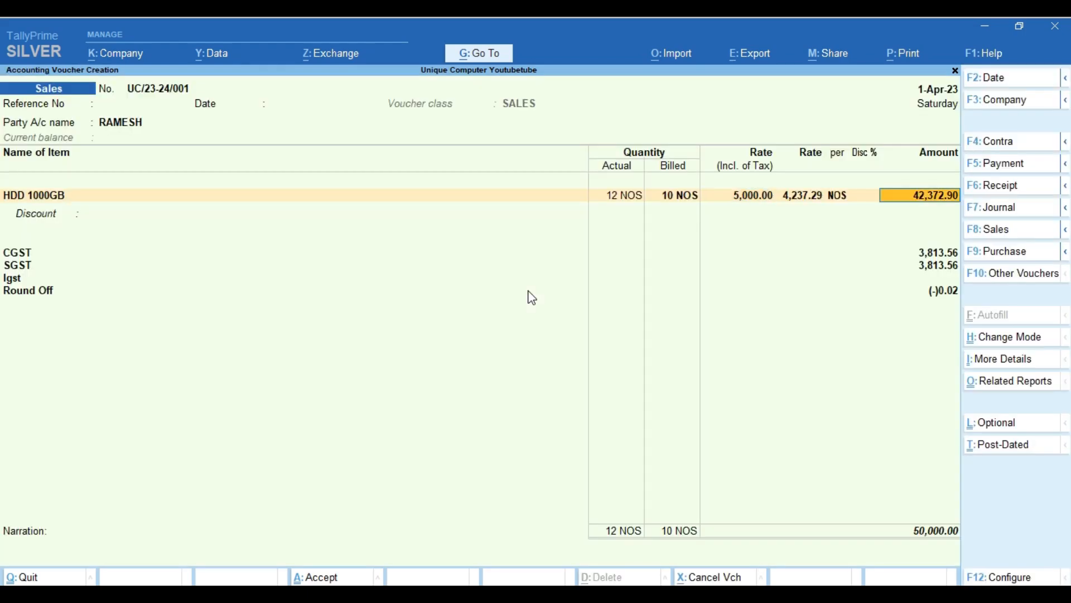
pyautogui.press('Return')
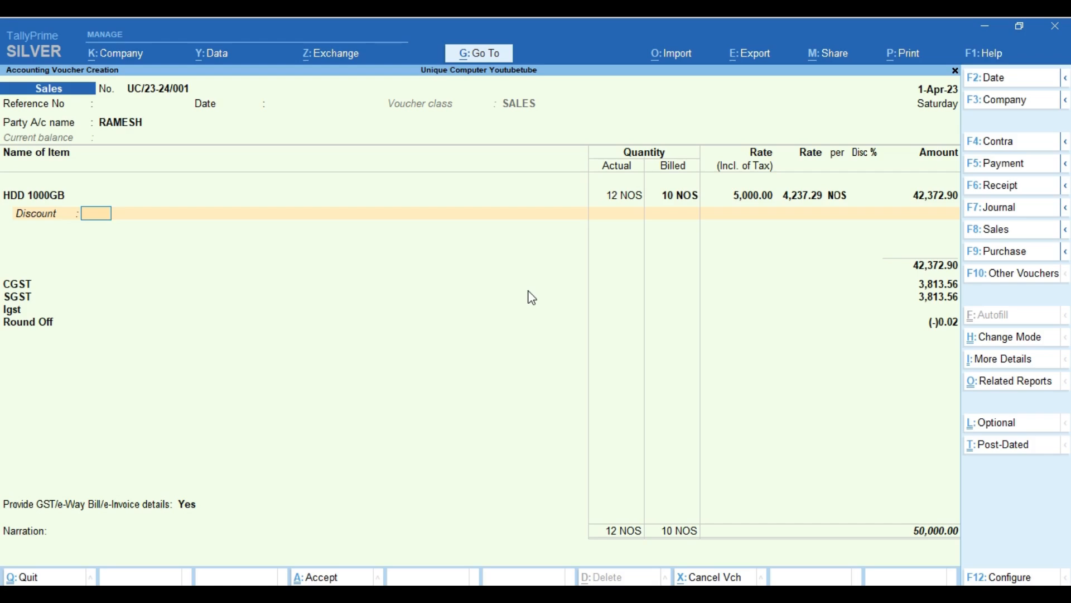
# Replace the 2% discount on the HDD 1000GB line with a flat 1,000.00 discount.
pyautogui.write('2%')
pyautogui.press('Return')
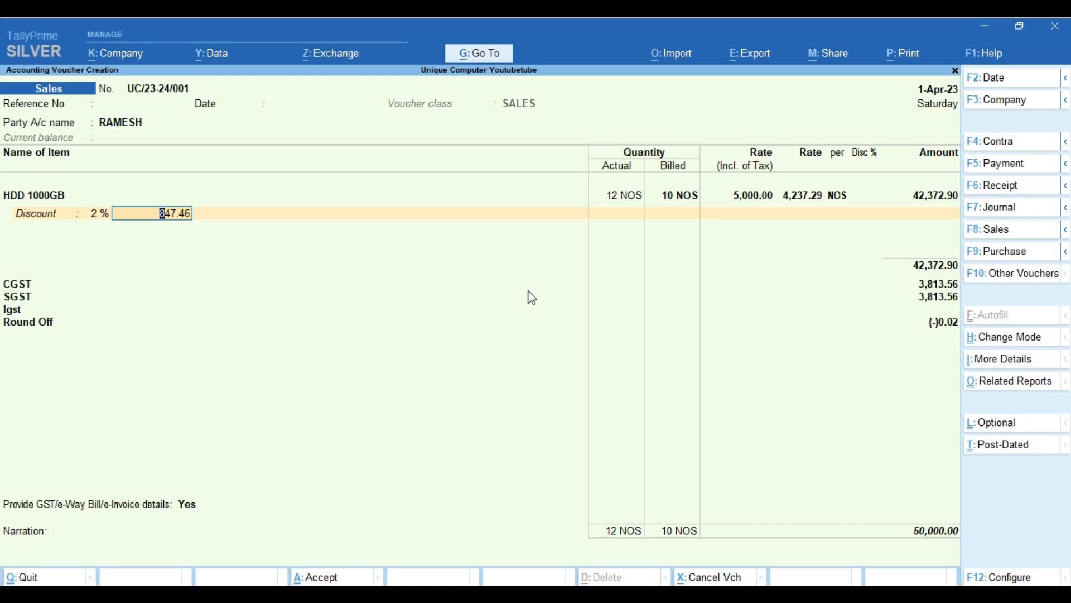
pyautogui.press('BackSpace')
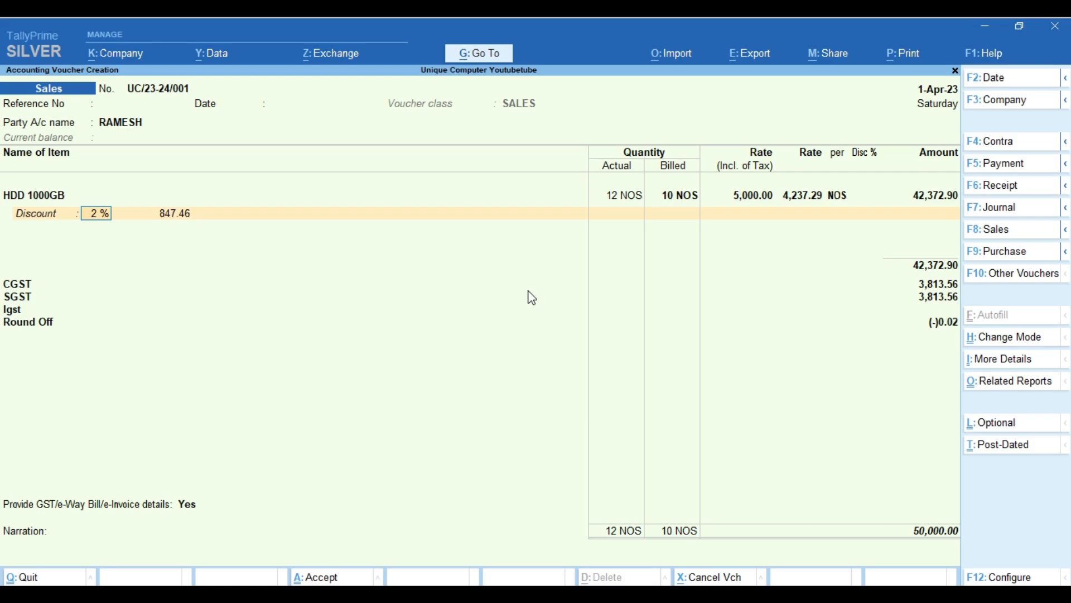
pyautogui.press('BackSpace')
pyautogui.press('Return')
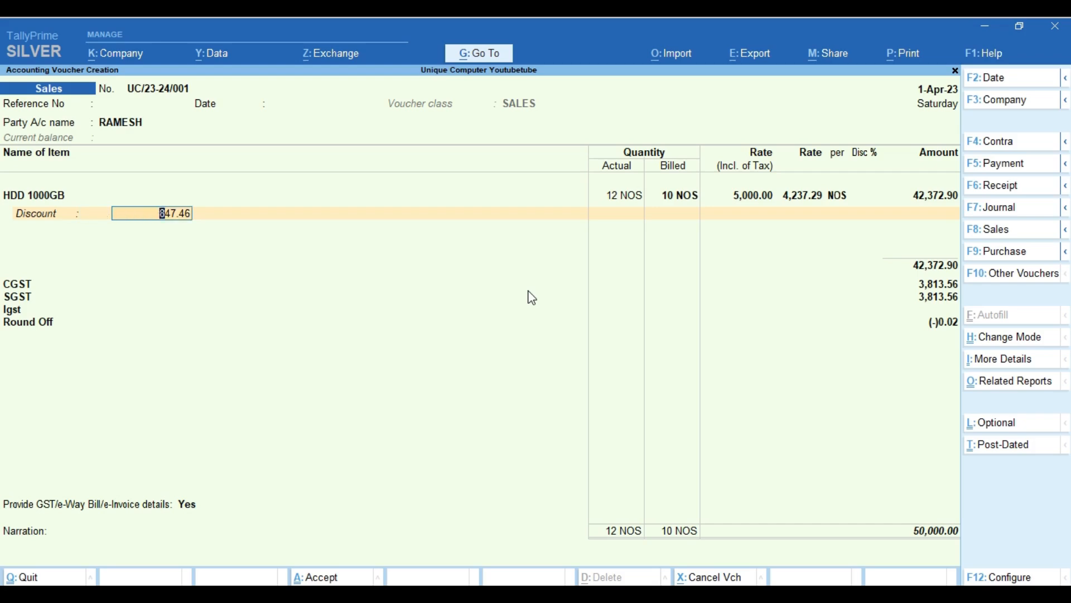
pyautogui.press('BackSpace')
pyautogui.write('1,000')
pyautogui.press('Return')
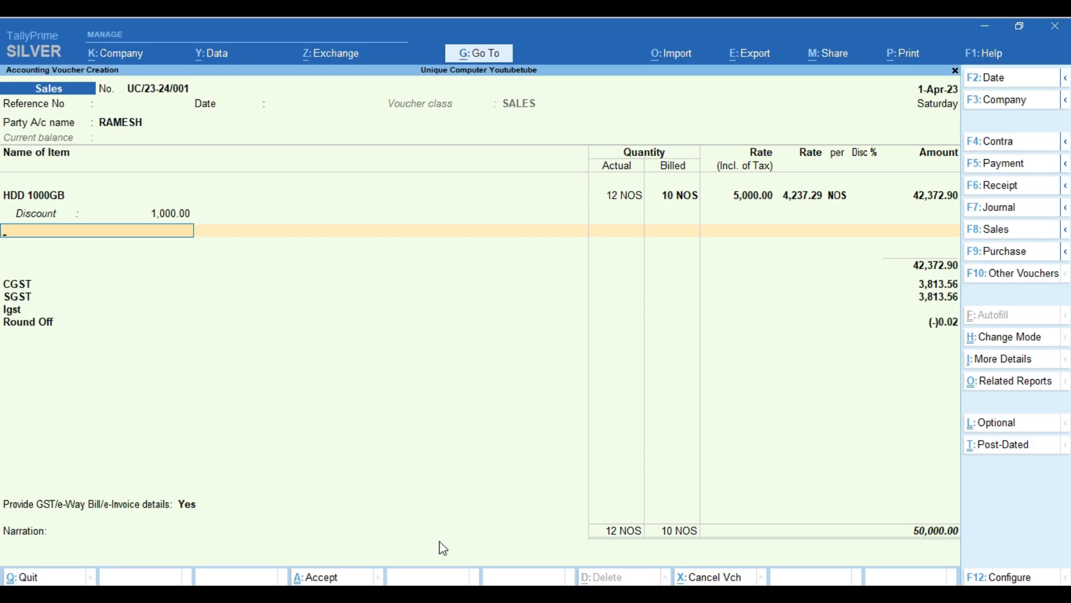
pyautogui.press('Return')
# Clear the HDD 1000GB discount and move past the empty item row to the ledger rows.
pyautogui.press('BackSpace')
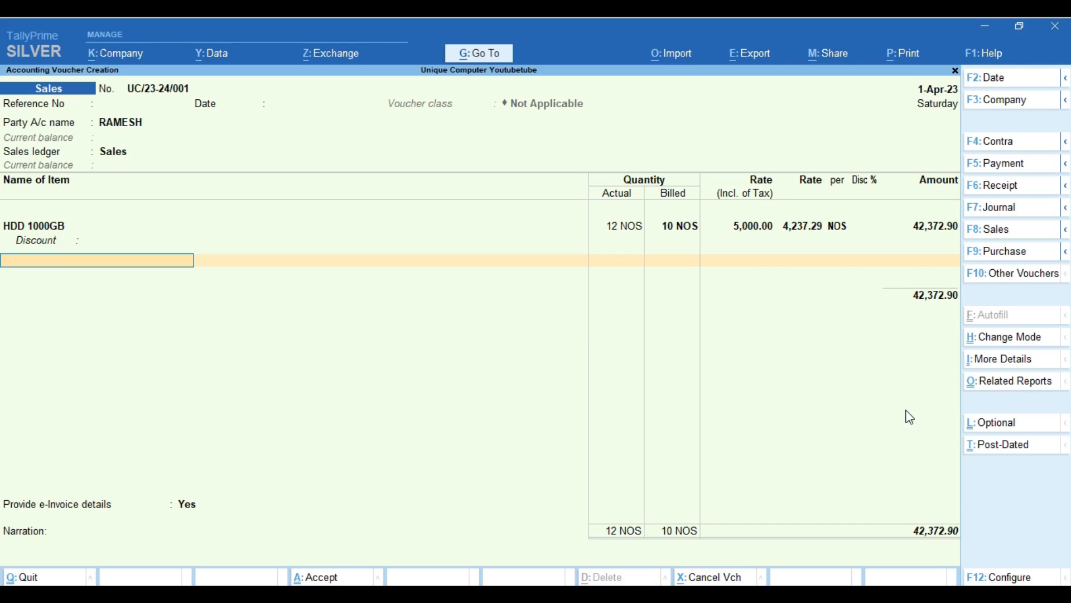
pyautogui.write('HD')
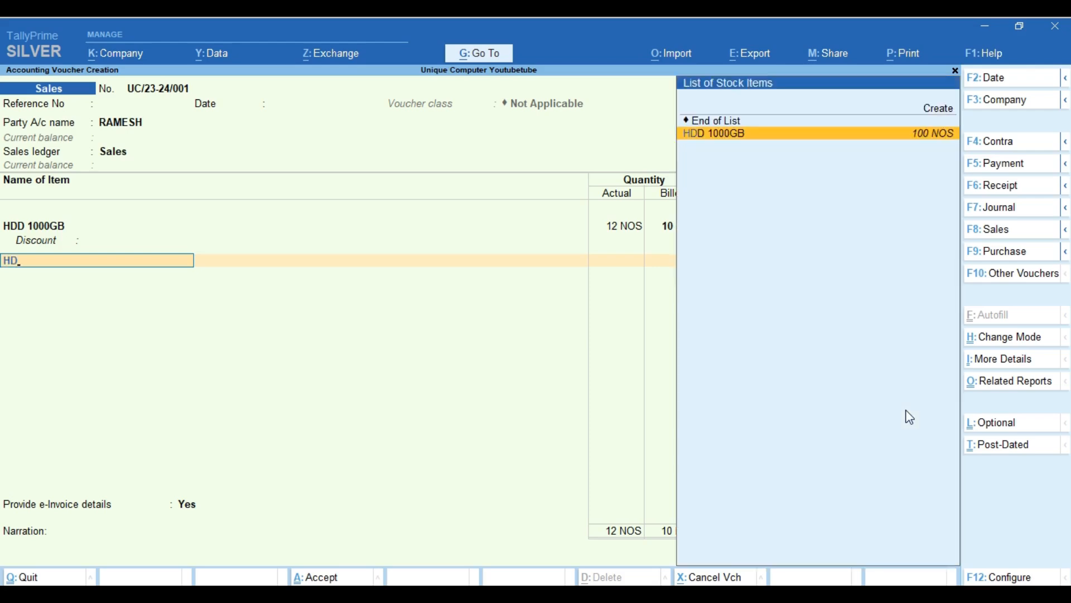
pyautogui.press('BackSpace')
pyautogui.press('BackSpace')
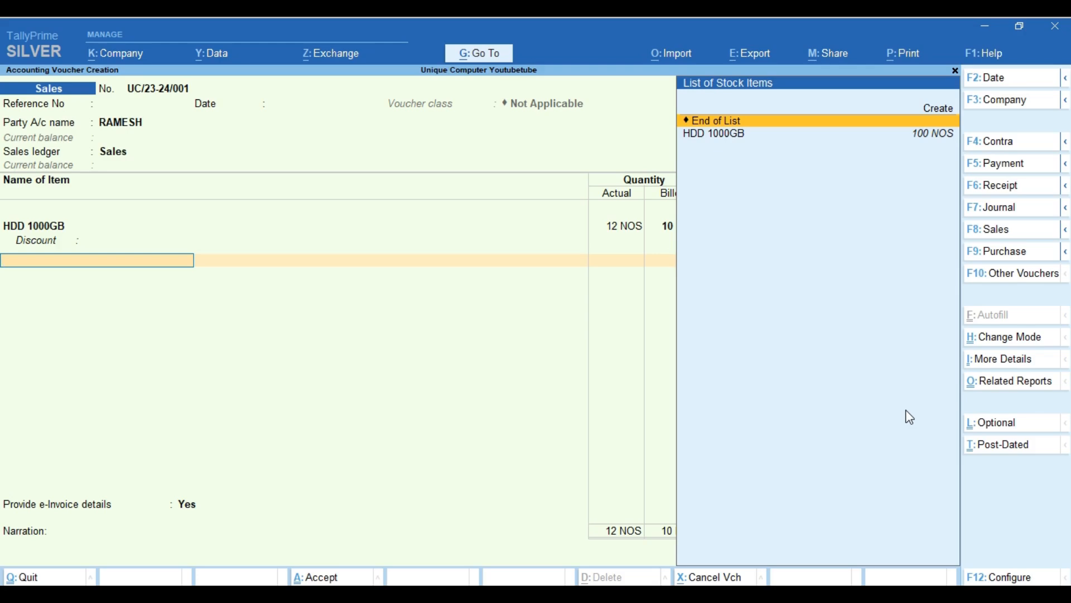
pyautogui.press('Return')
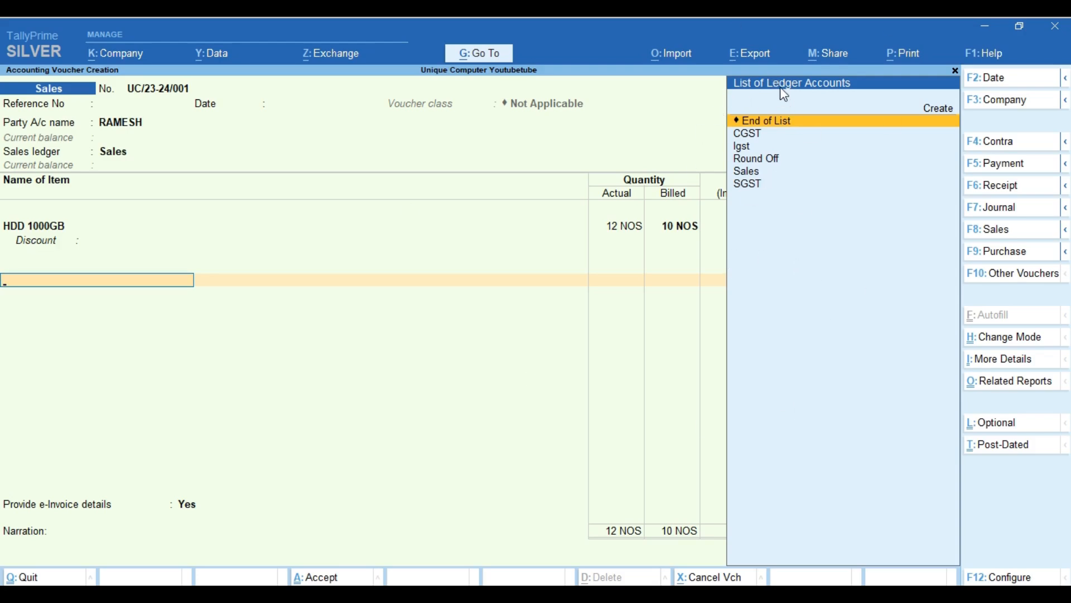
pyautogui.press('BackSpace')
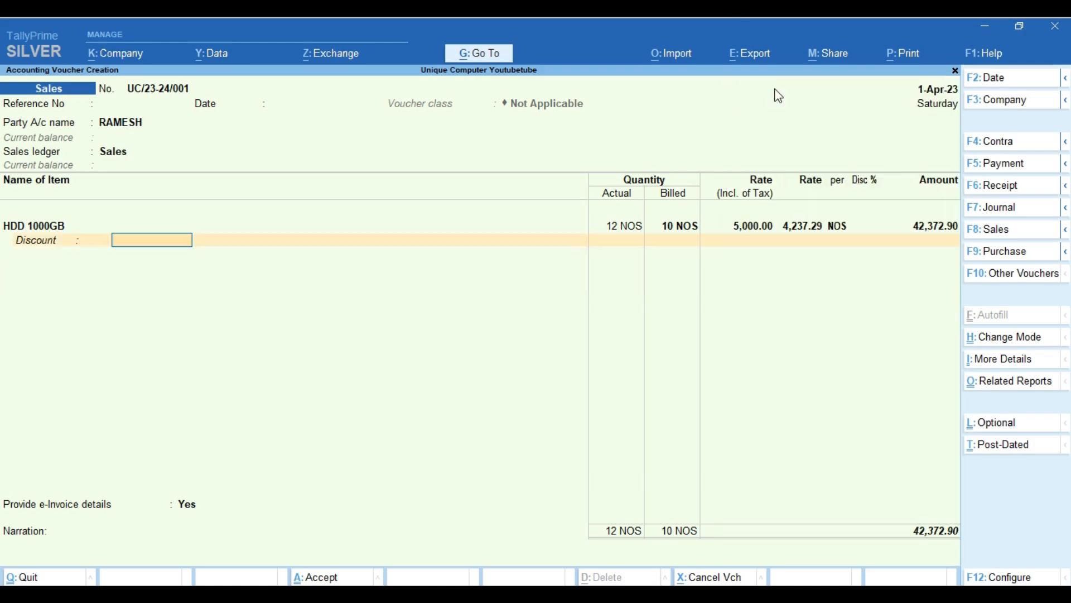
pyautogui.press('BackSpace')
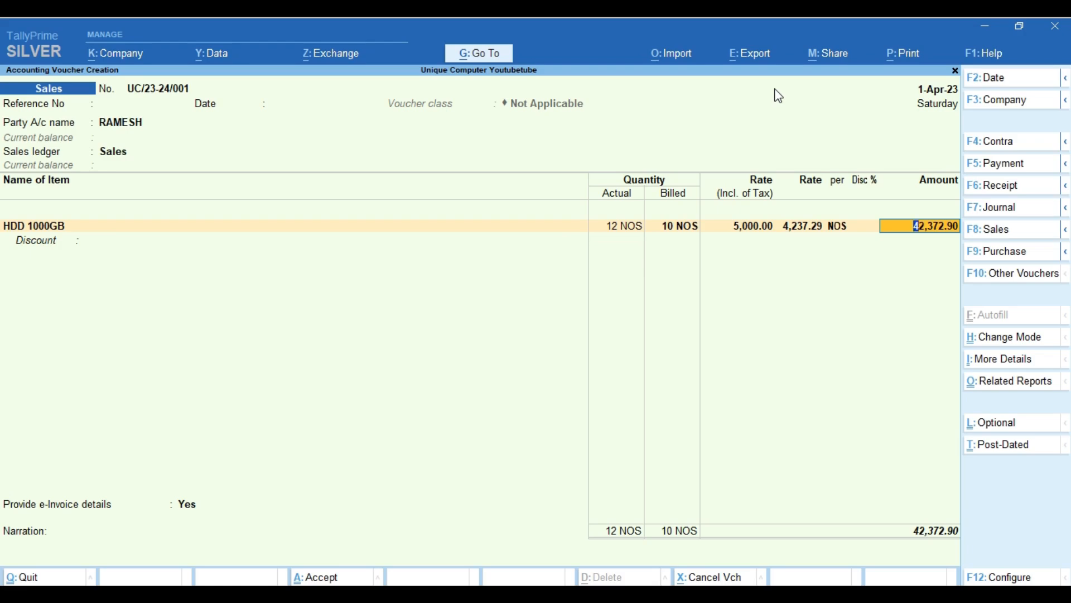
pyautogui.press('Return')
pyautogui.press('Return')
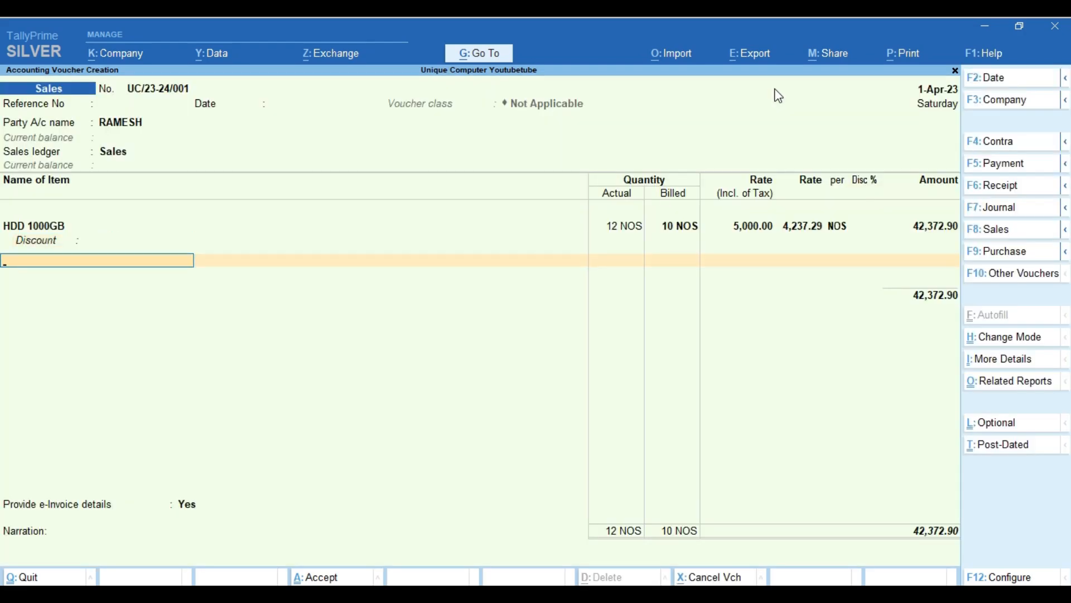
pyautogui.write('H')
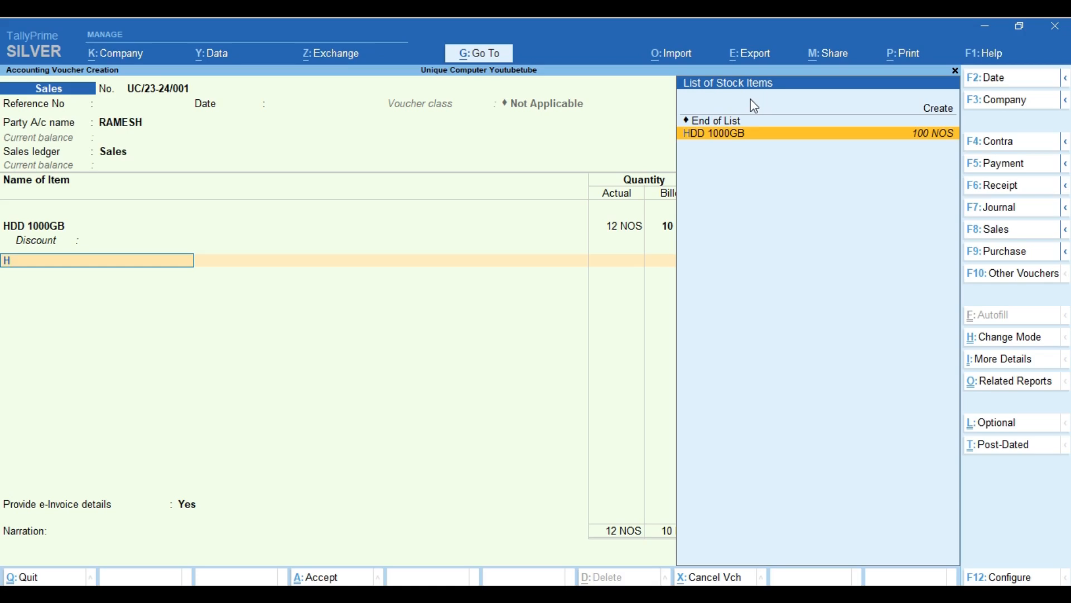
pyautogui.press('BackSpace')
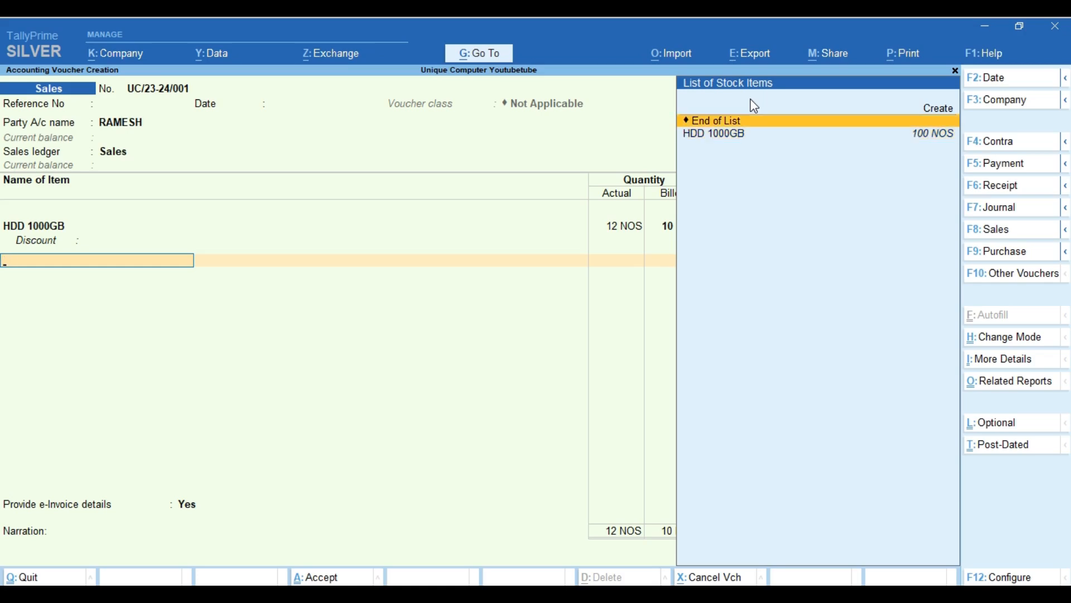
pyautogui.press('Return')
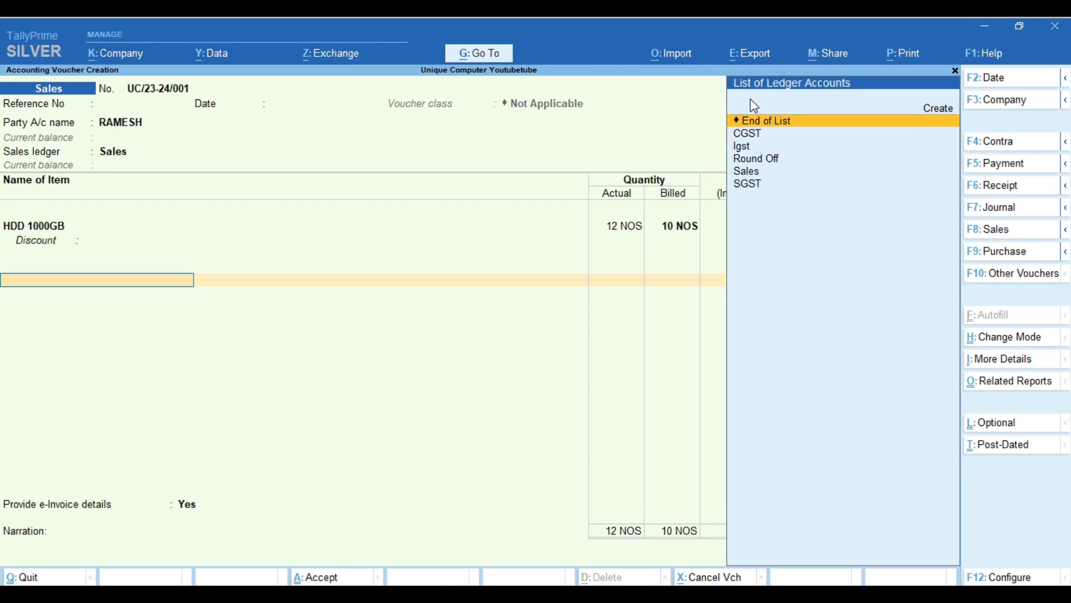
# Create ledger DISCOUNT TRADE under Indirect Expenses with ledger type Discount and save it.
pyautogui.hotkey('alt', 'c')
pyautogui.write('D')
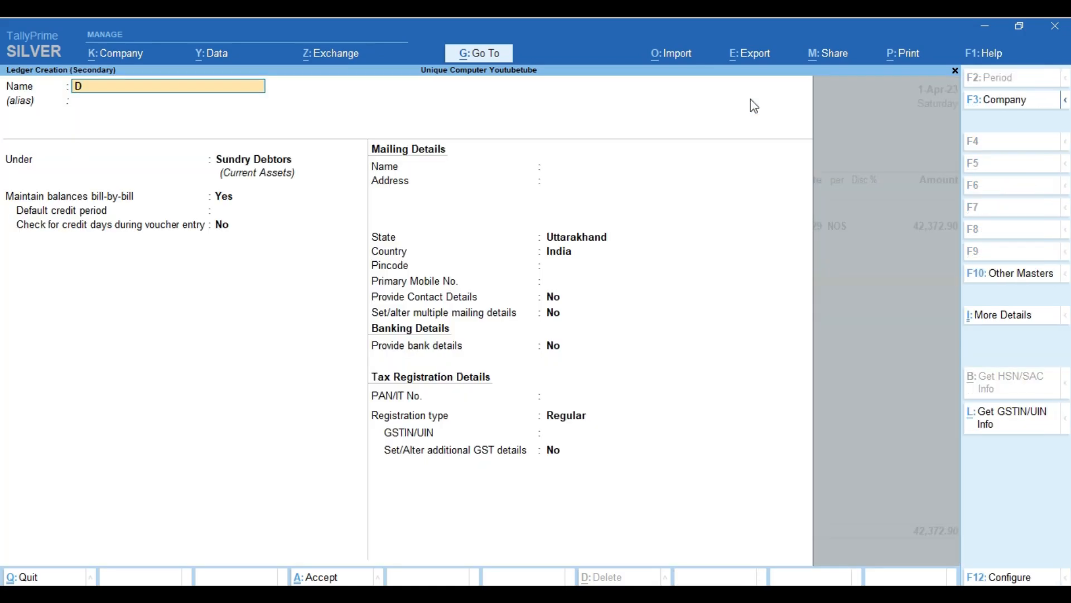
pyautogui.write('ISCOUNT TRADE')
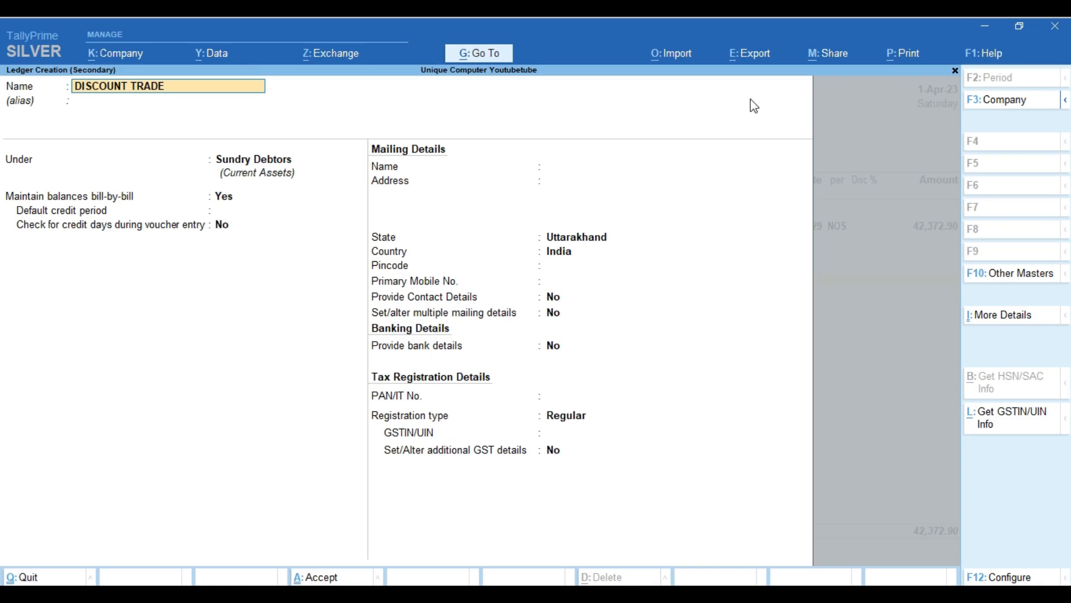
pyautogui.press('Return')
pyautogui.press('Return')
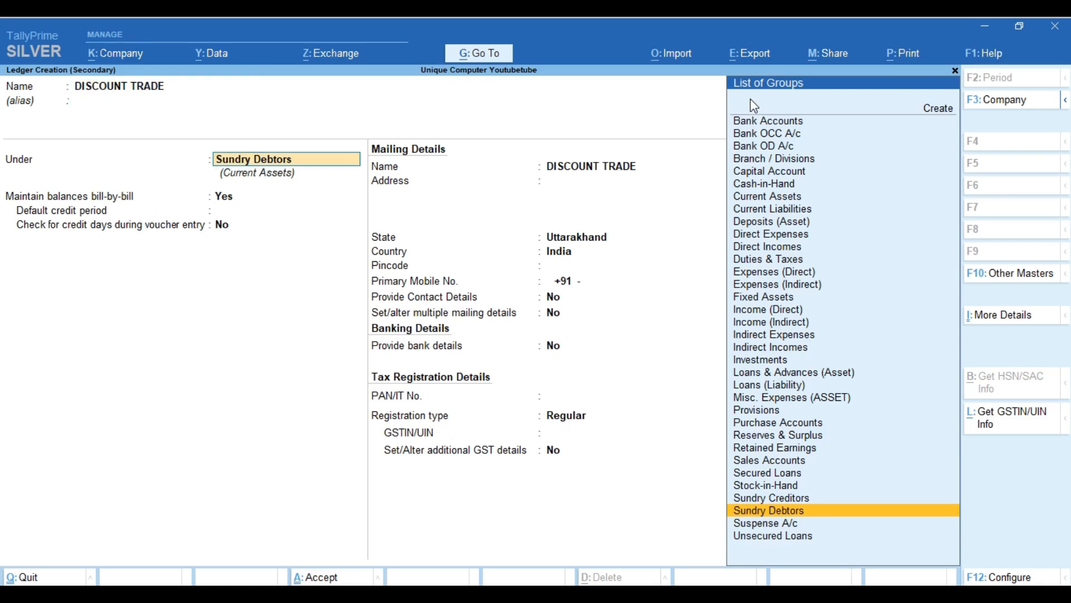
pyautogui.write('IND')
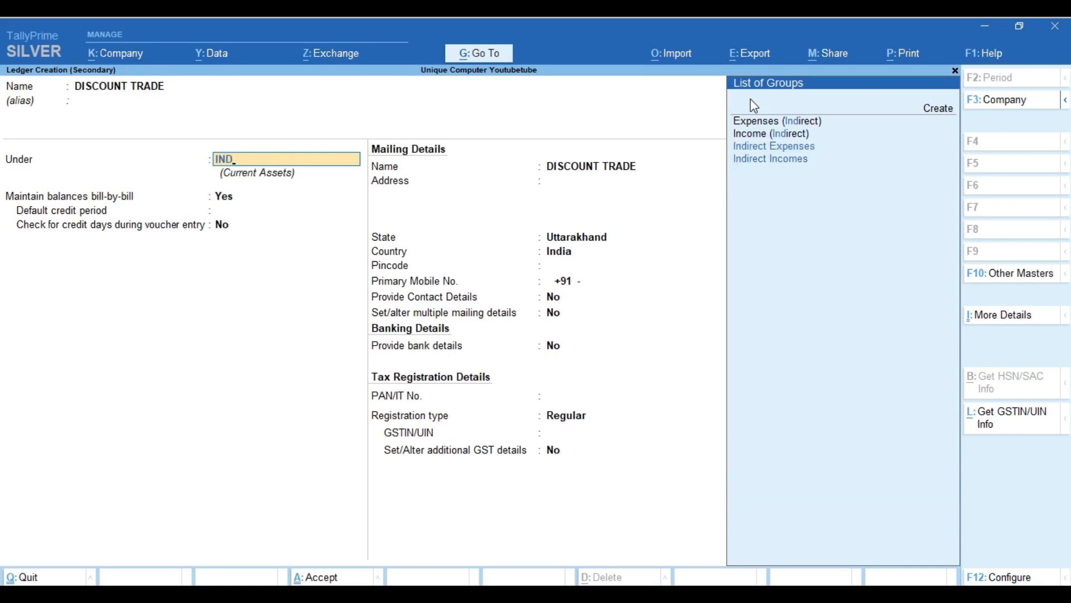
pyautogui.press('Down')
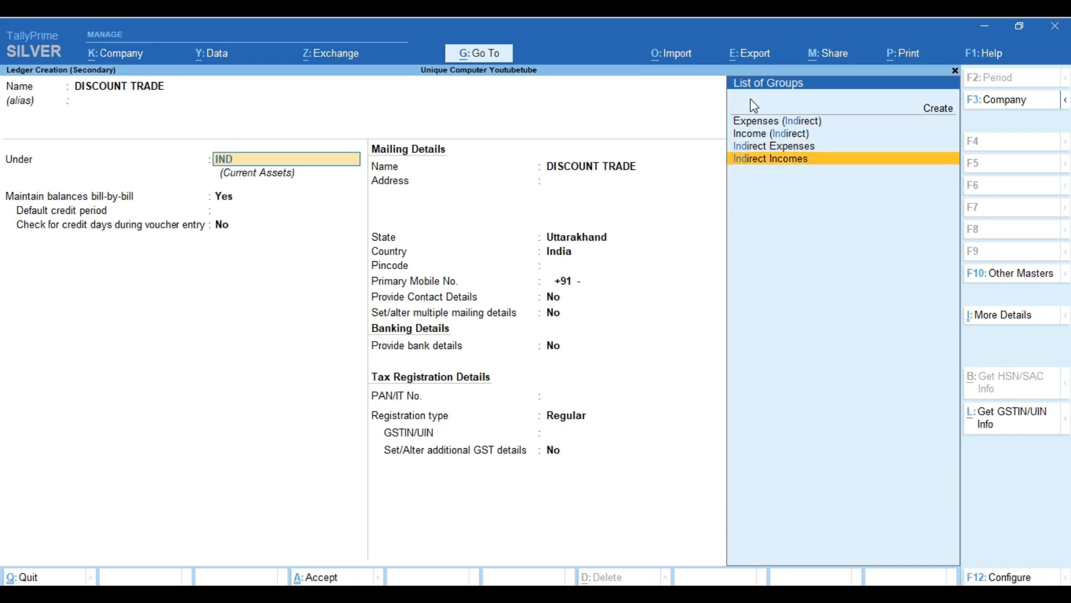
pyautogui.press('Up')
pyautogui.press('Return')
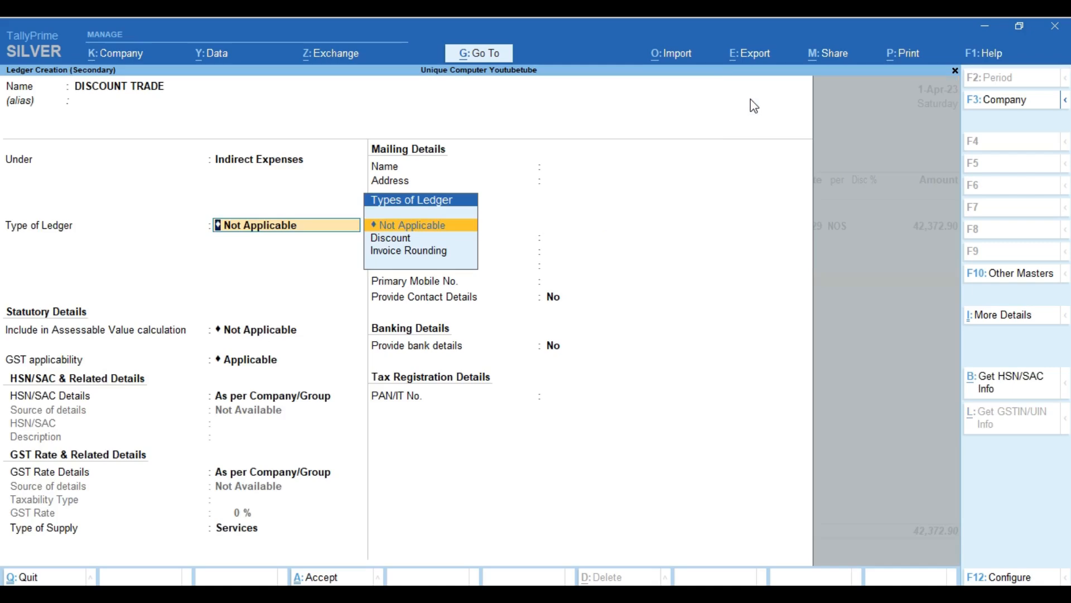
pyautogui.press('Down')
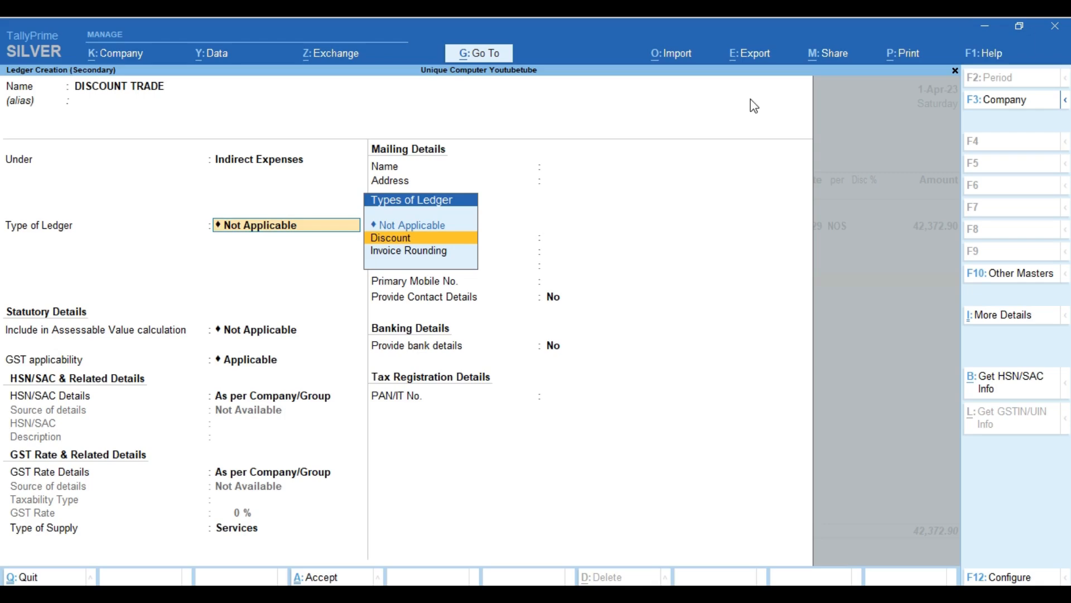
pyautogui.press('Return')
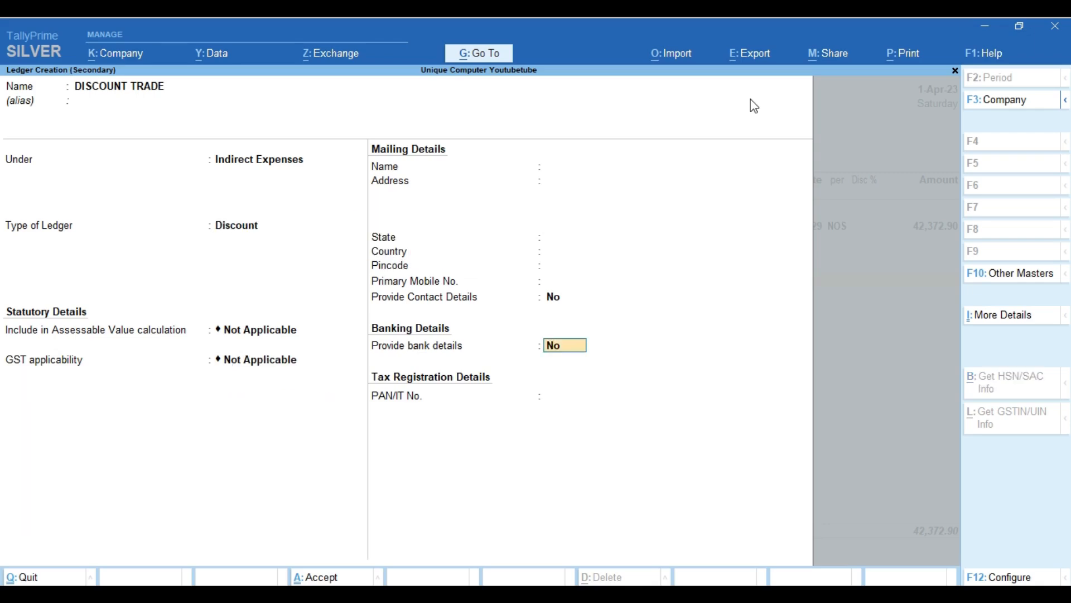
pyautogui.hotkey('ctrl', 'a')
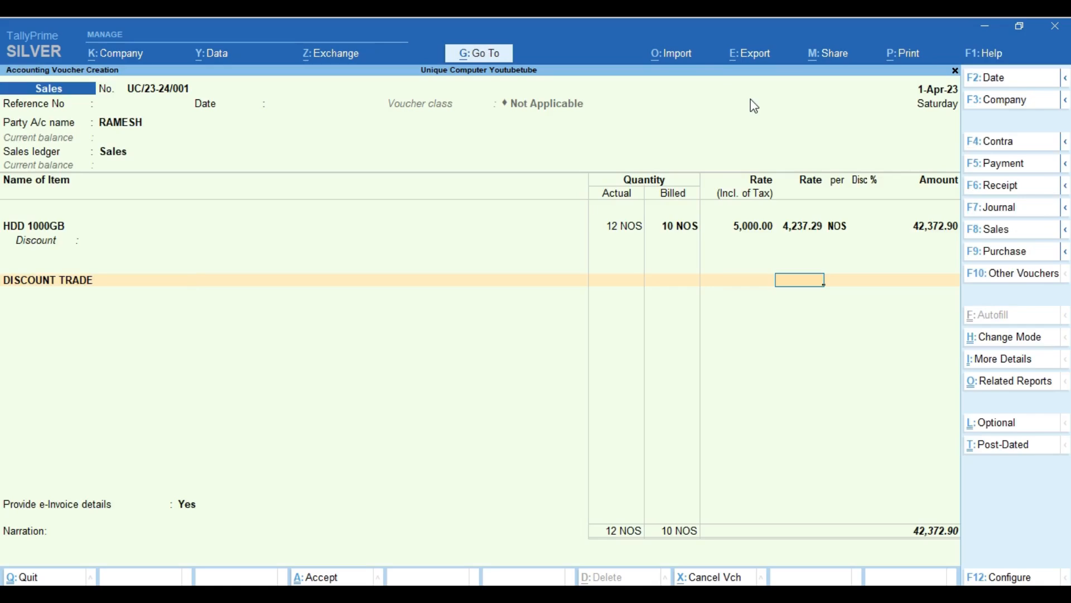
# Enter a 500 discount on the HDD 1000GB line, posting (-)500.00 to DISCOUNT TRADE.
pyautogui.press('BackSpace')
pyautogui.press('BackSpace')
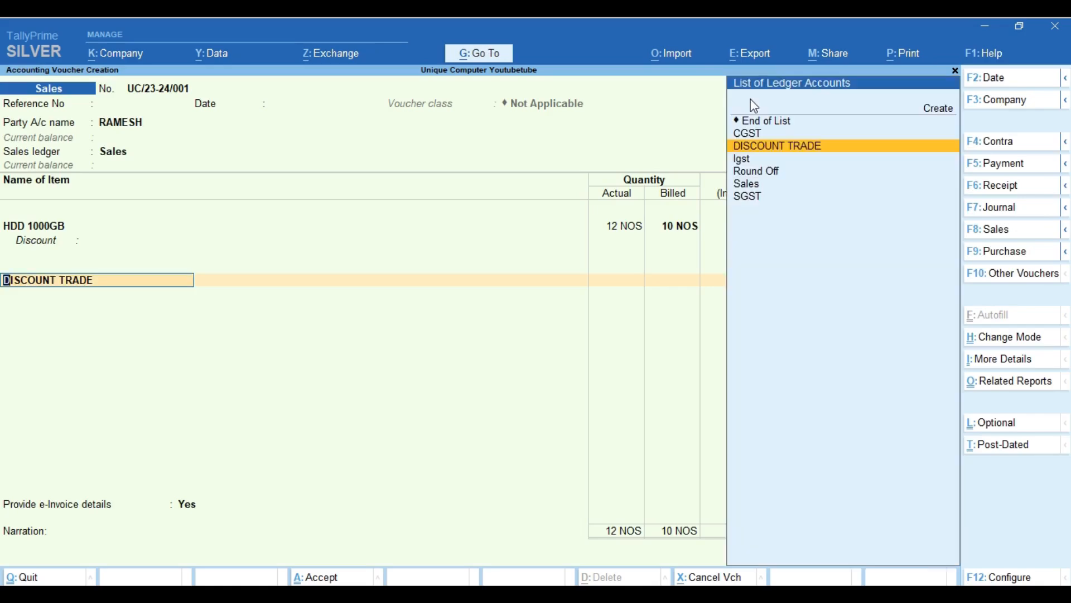
pyautogui.write('500')
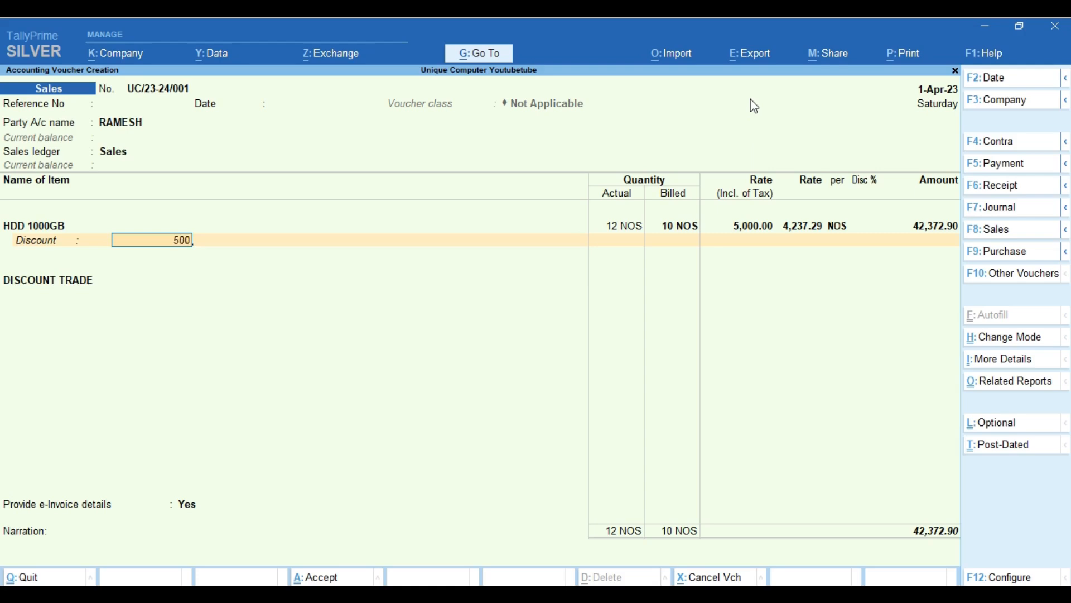
pyautogui.press('Return')
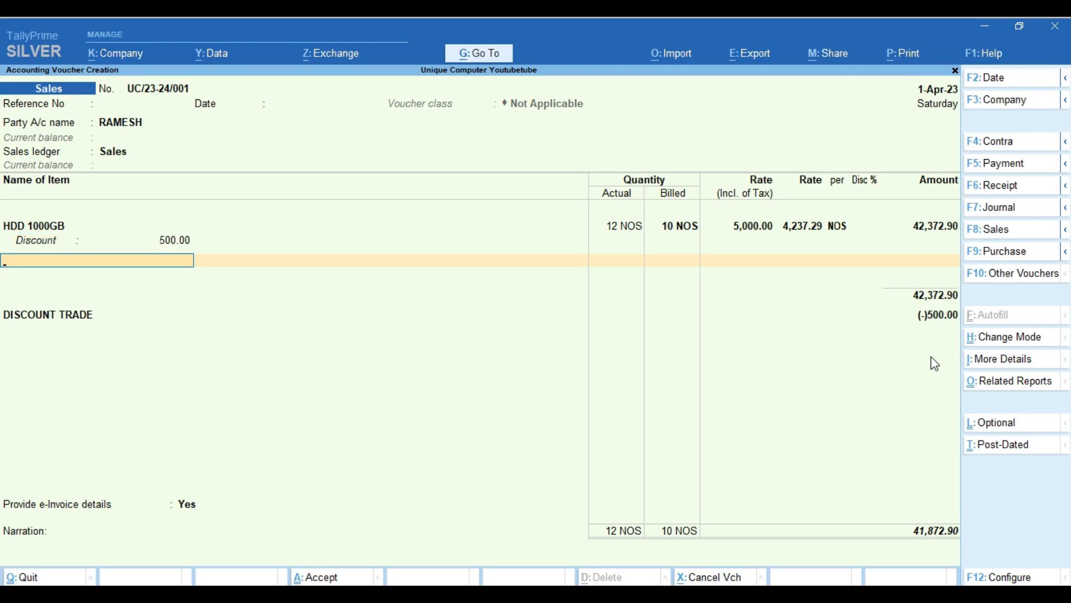
pyautogui.hotkey('ctrl', 'a')
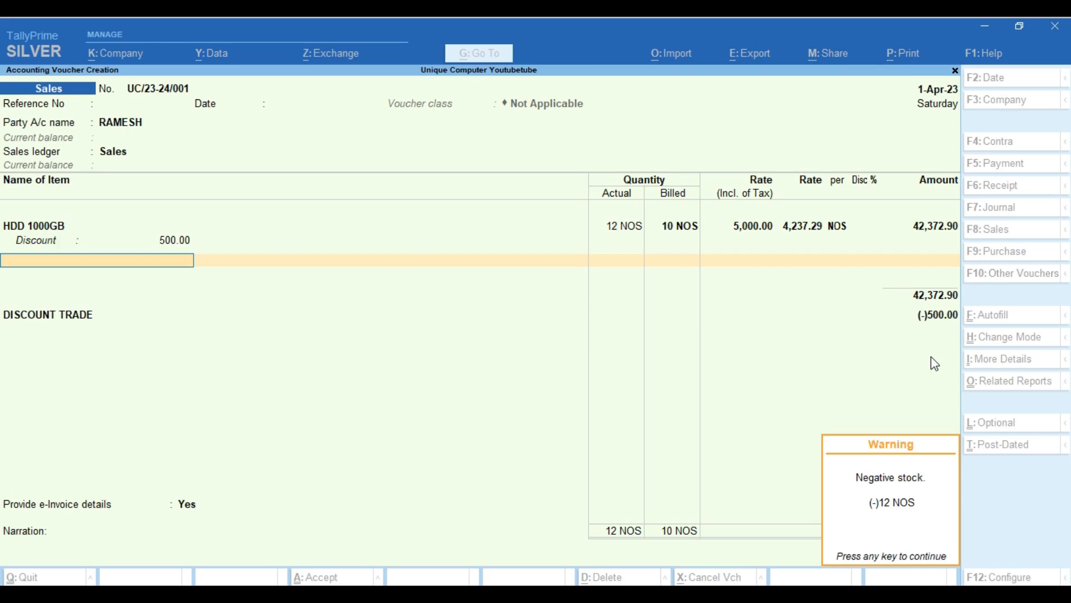
# Dismiss the negative-stock warning and start a new stock item named MOTHERBOARD.
pyautogui.press('Return')
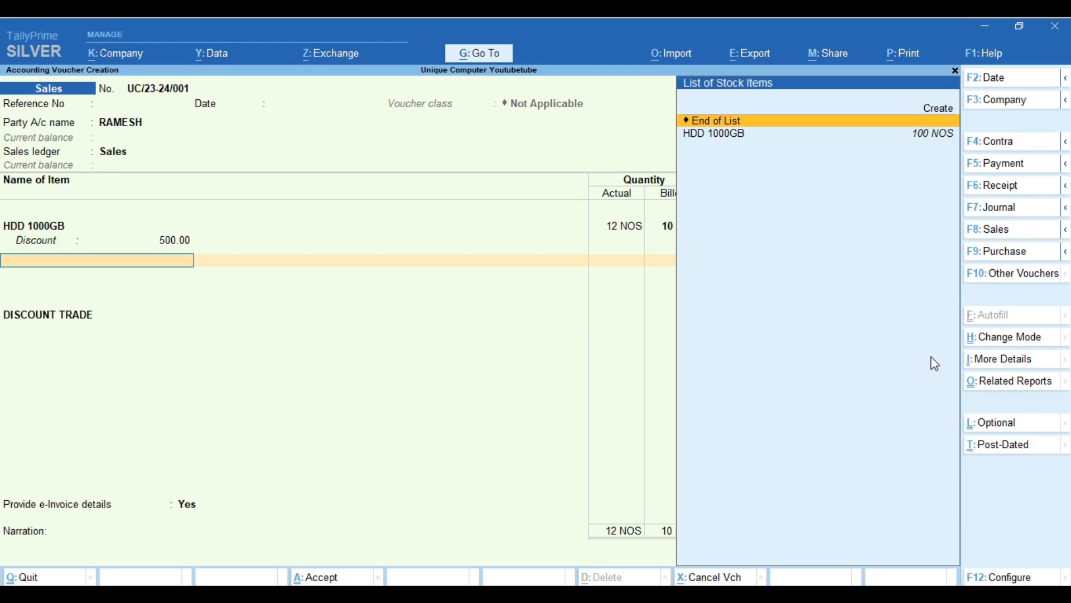
pyautogui.press('Up')
pyautogui.press('Return')
pyautogui.write('MO')
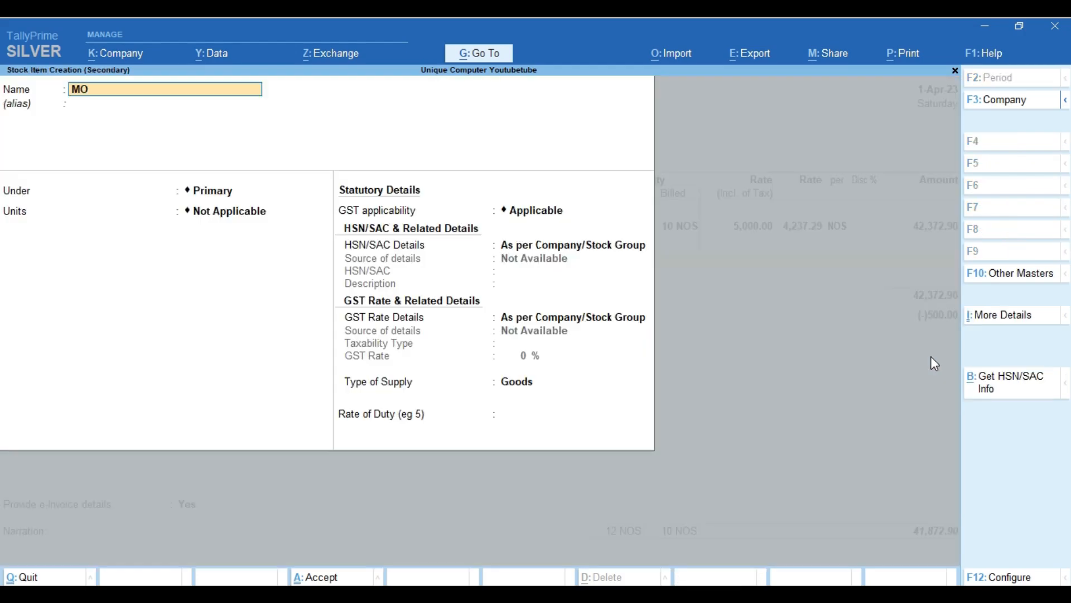
pyautogui.write('THERBOARD')
pyautogui.press('Return')
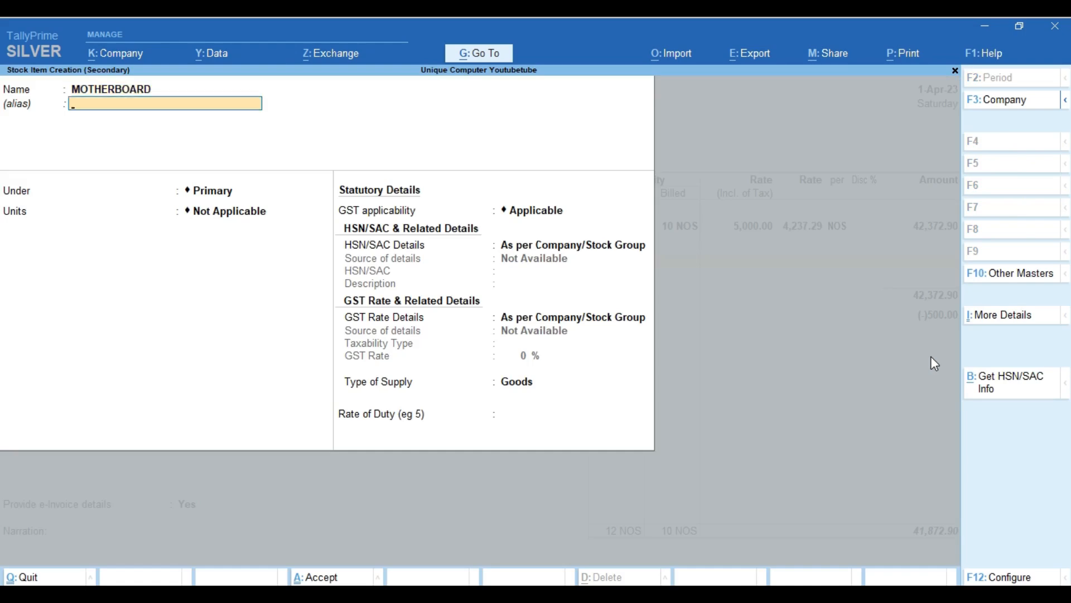
# Keep Primary as the group and set the item's unit to NOS.
pyautogui.press('Return')
pyautogui.press('Return')
pyautogui.press('Down')
pyautogui.press('Return')
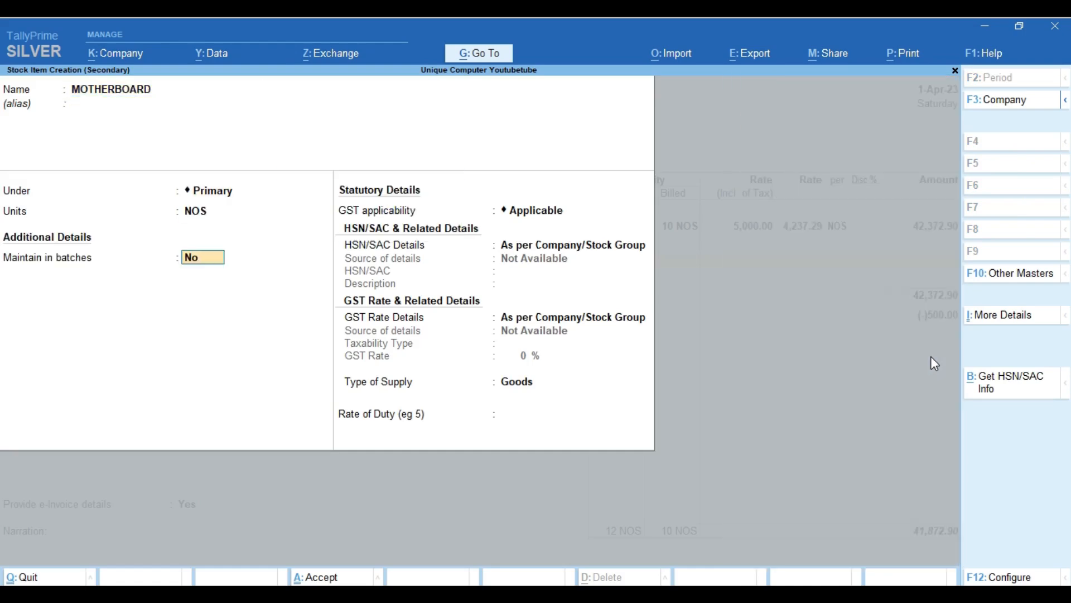
# Specify HSN 8471 and an 18% GST rate, keeping Goods as the supply type.
pyautogui.press('Return')
pyautogui.press('Return')
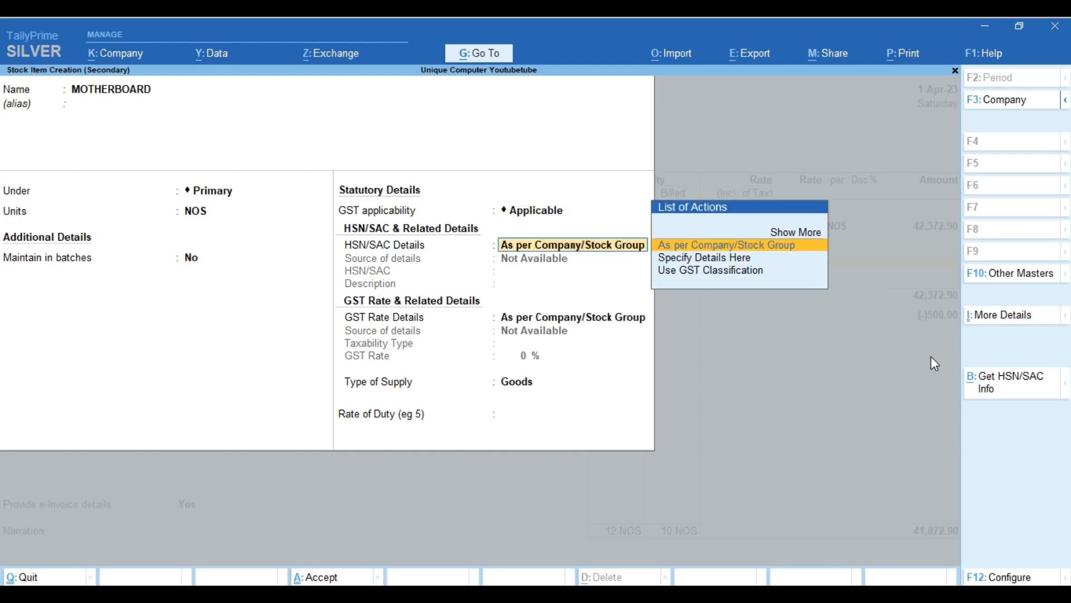
pyautogui.press('Down')
pyautogui.press('Return')
pyautogui.write('8471')
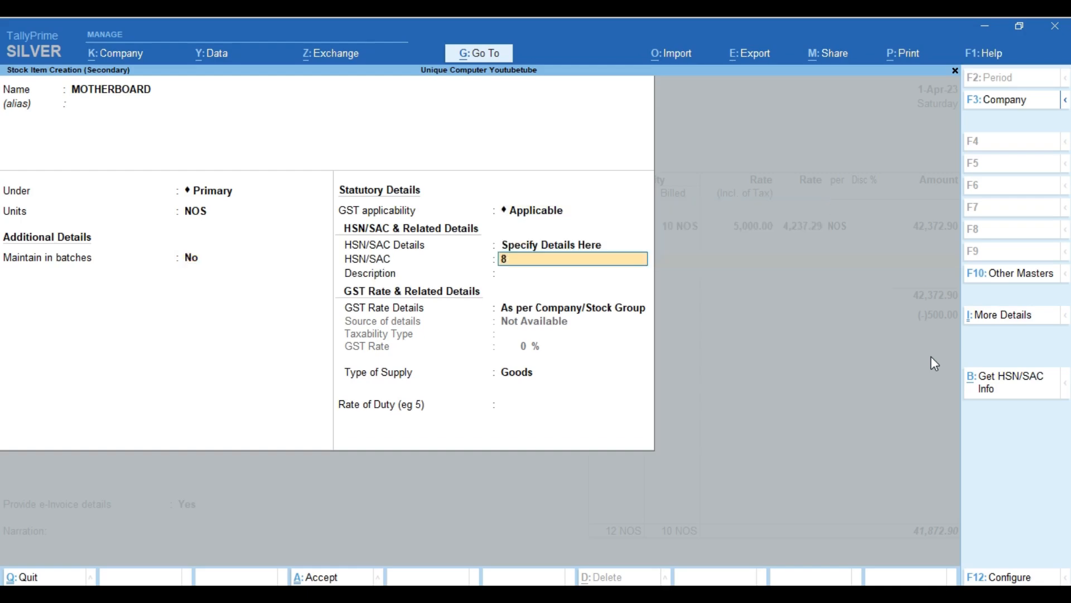
pyautogui.press('Return')
pyautogui.press('Return')
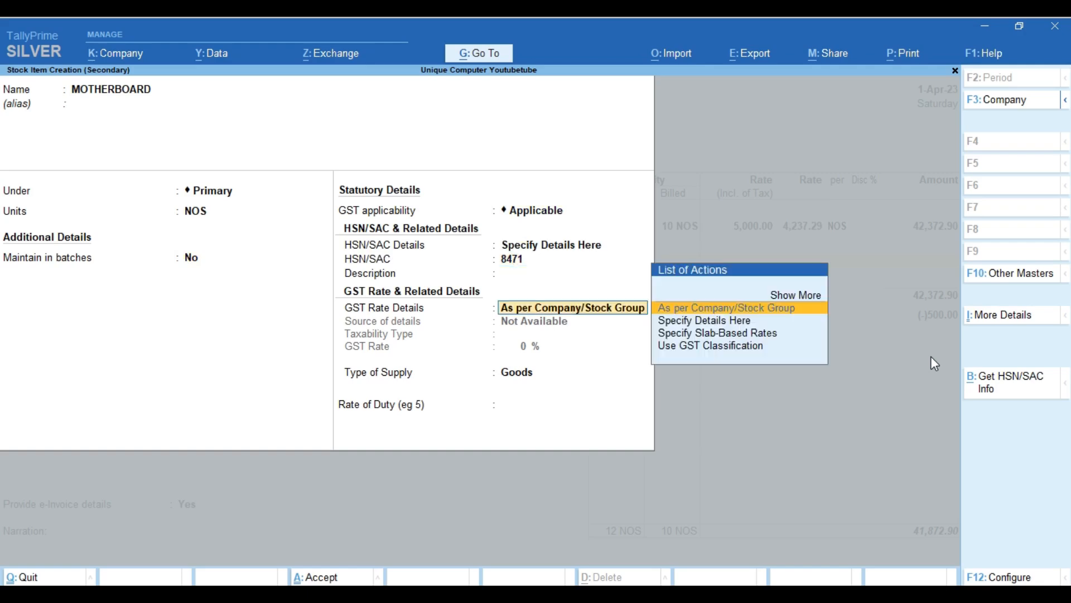
pyautogui.press('Down')
pyautogui.press('Return')
pyautogui.press('Return')
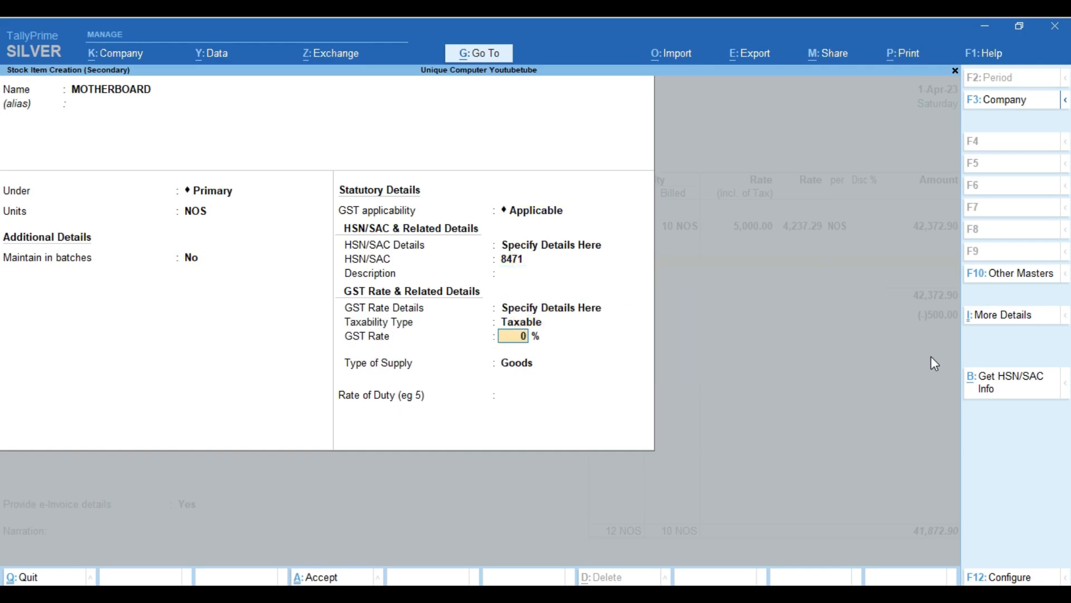
pyautogui.write('18')
pyautogui.press('Return')
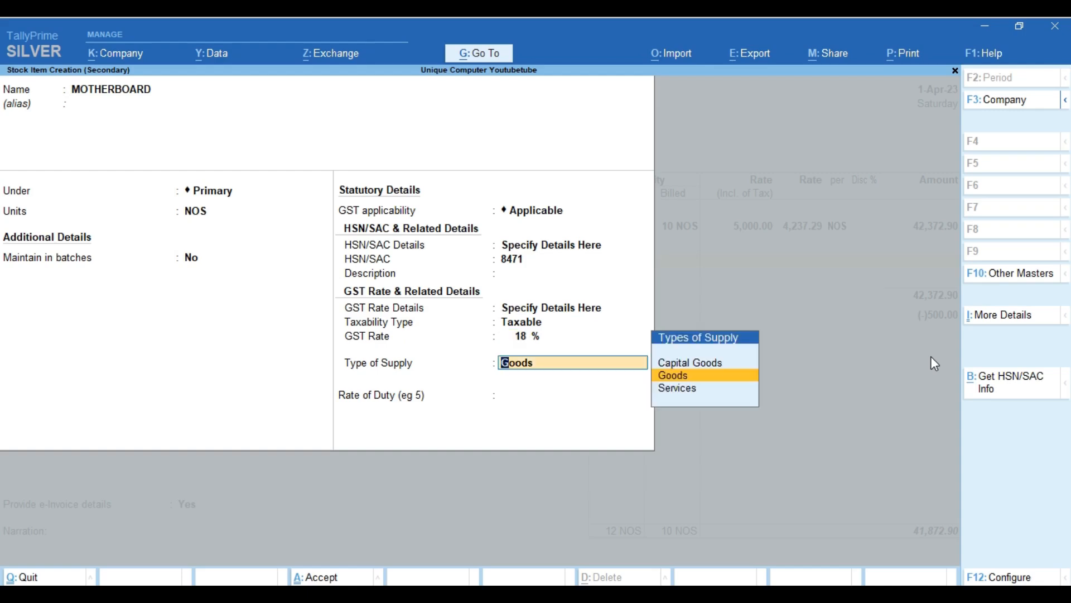
pyautogui.press('Return')
pyautogui.press('Return')
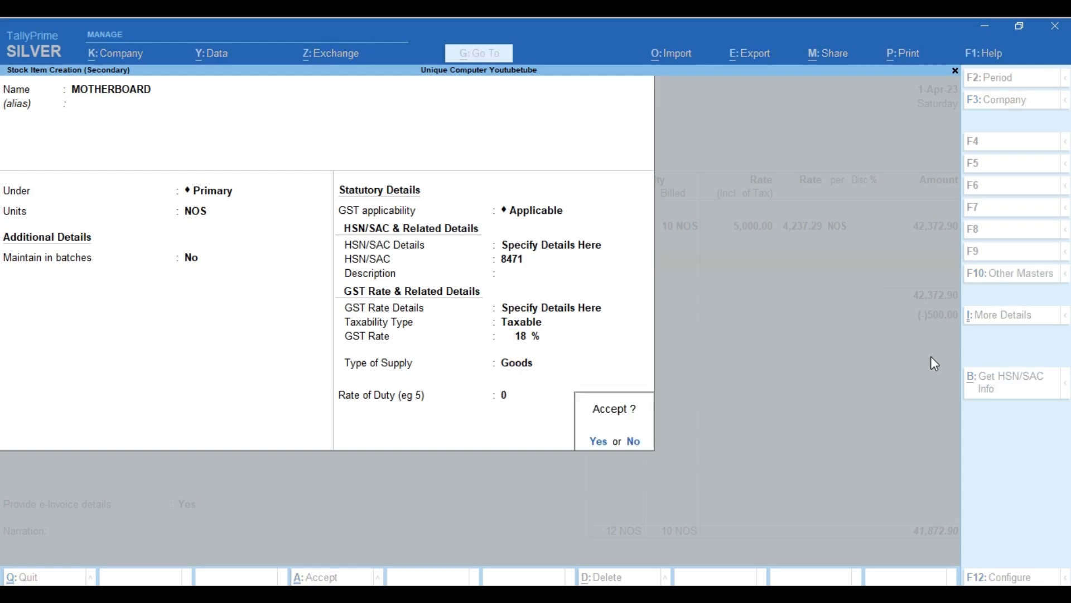
pyautogui.press('Return')
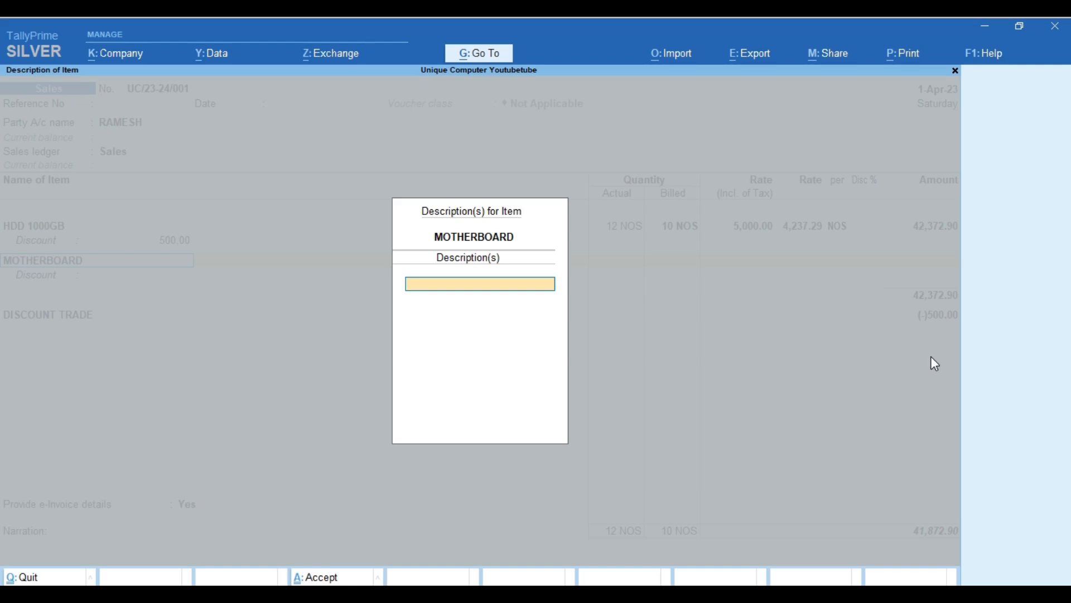
# Describe the MOTHERBOARD line as ZebRONICS H110.
pyautogui.write('KDFDJ')
pyautogui.press('Return')
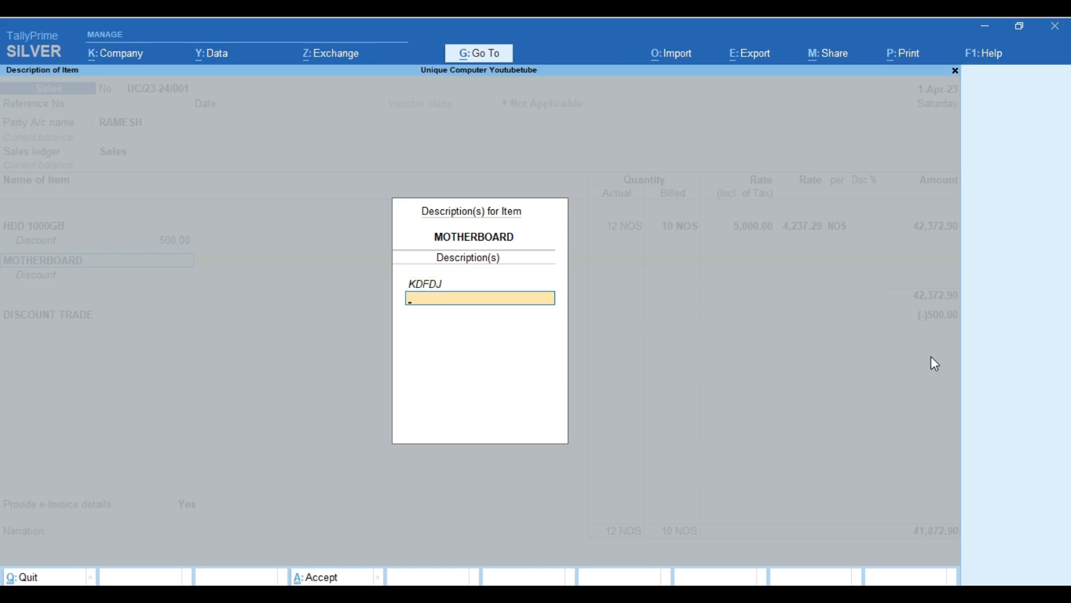
pyautogui.press('BackSpace')
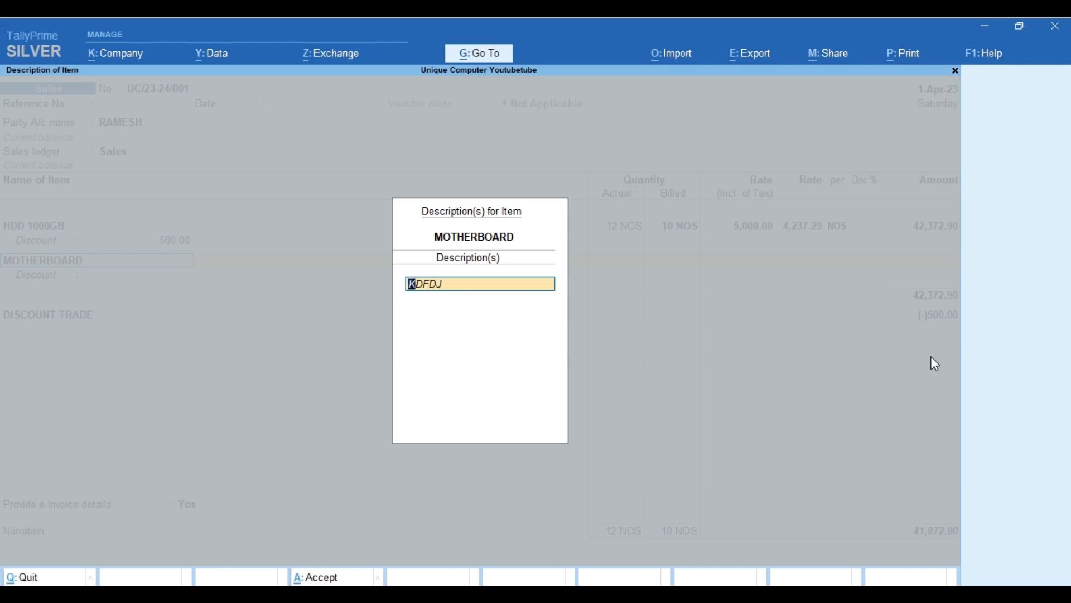
pyautogui.write('ZebRONICS H110')
pyautogui.press('Return')
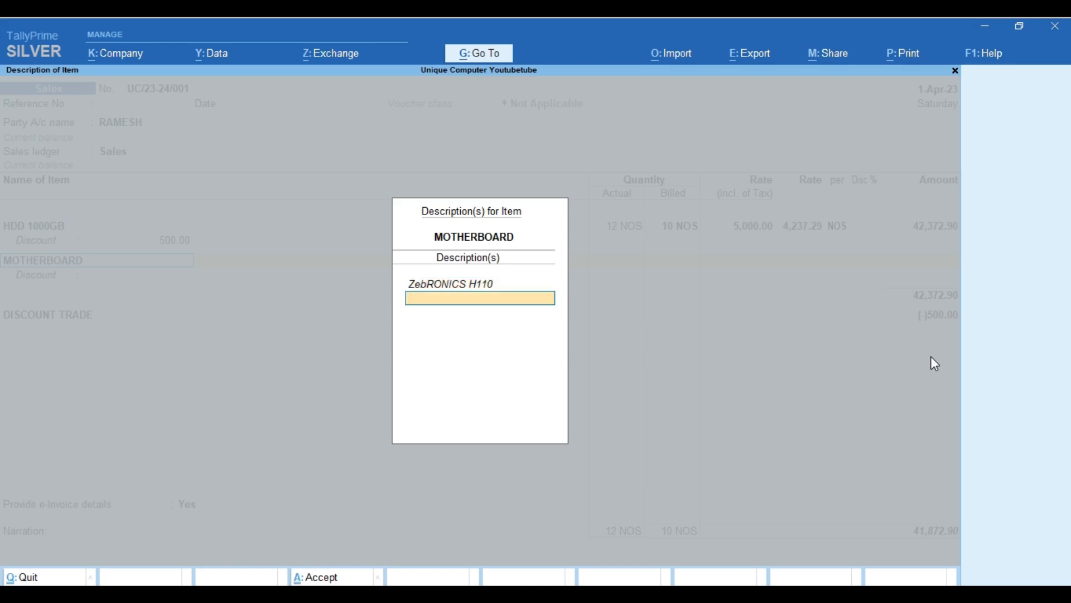
pyautogui.press('Return')
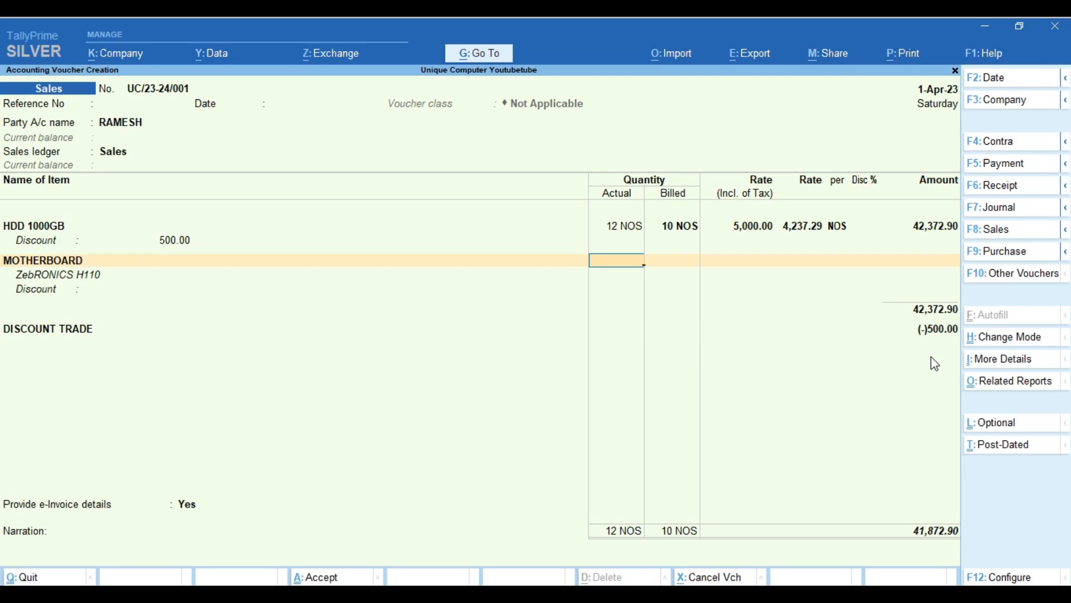
# Enter 10 NOS as the MOTHERBOARD quantity past the negative-stock warning, with rate 3800.
pyautogui.write('0')
pyautogui.press('Return')
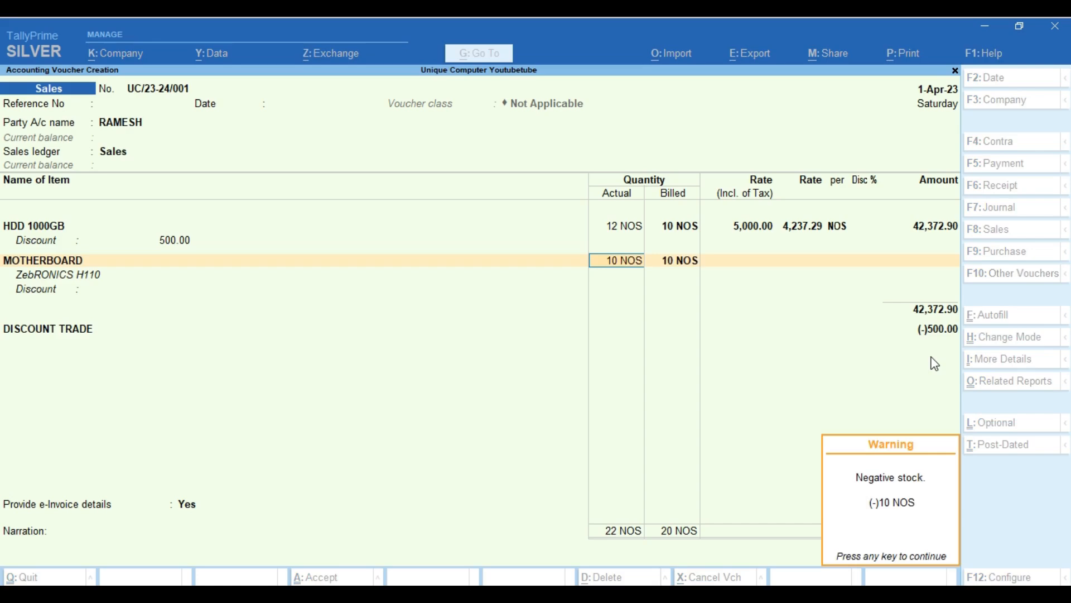
pyautogui.press('Return')
pyautogui.press('Return')
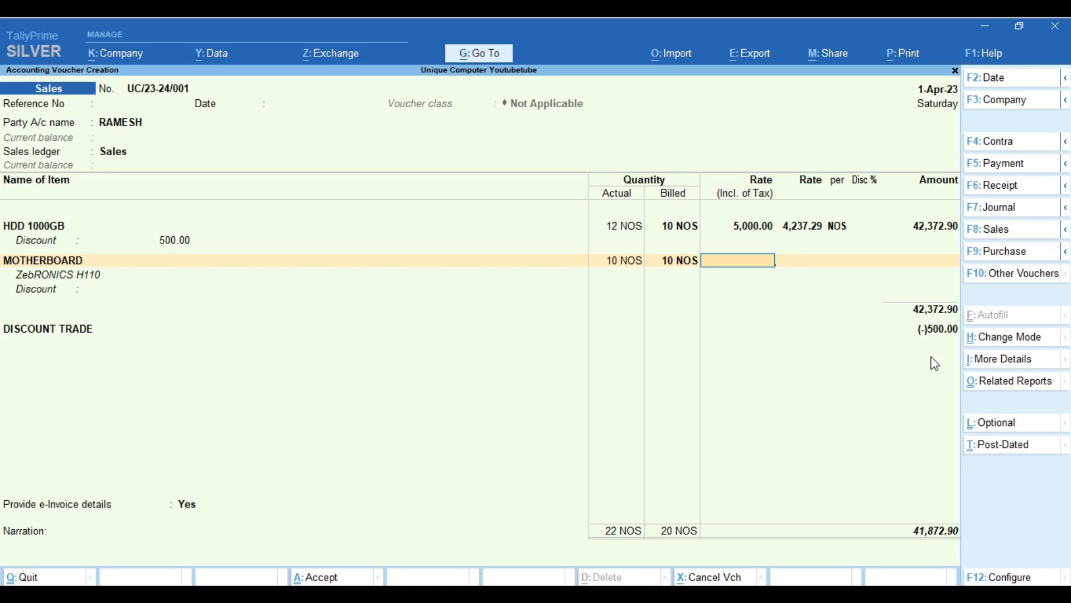
pyautogui.write('3800')
pyautogui.press('Return')
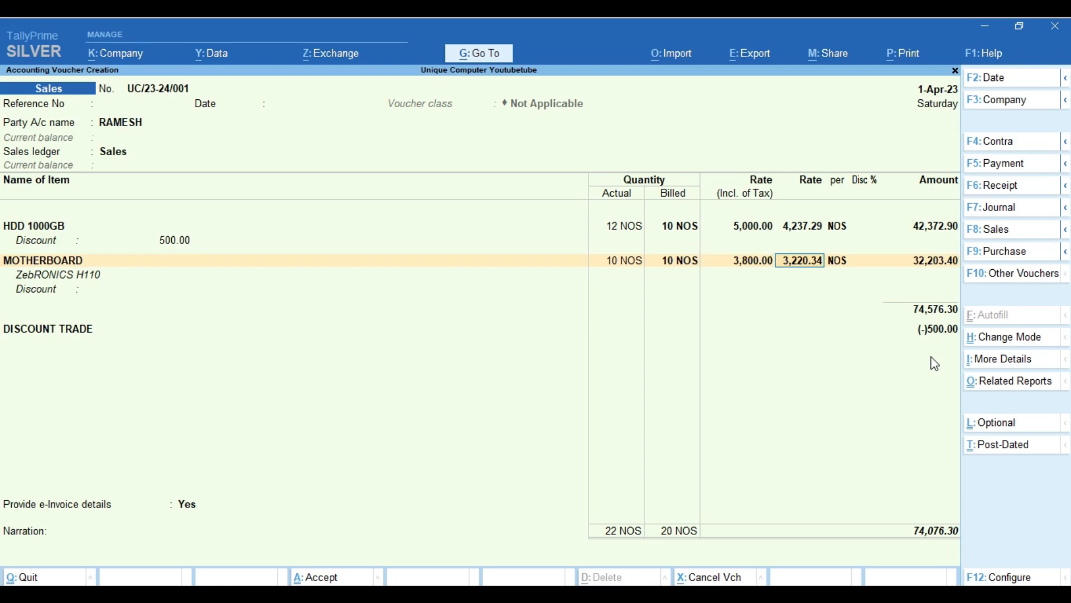
# Accept the 3,800 rate and GST details, then apply a 4% (1,288.14) discount to MOTHERBOARD.
pyautogui.press('Return')
pyautogui.press('Return')
pyautogui.press('Return')
pyautogui.press('Return')
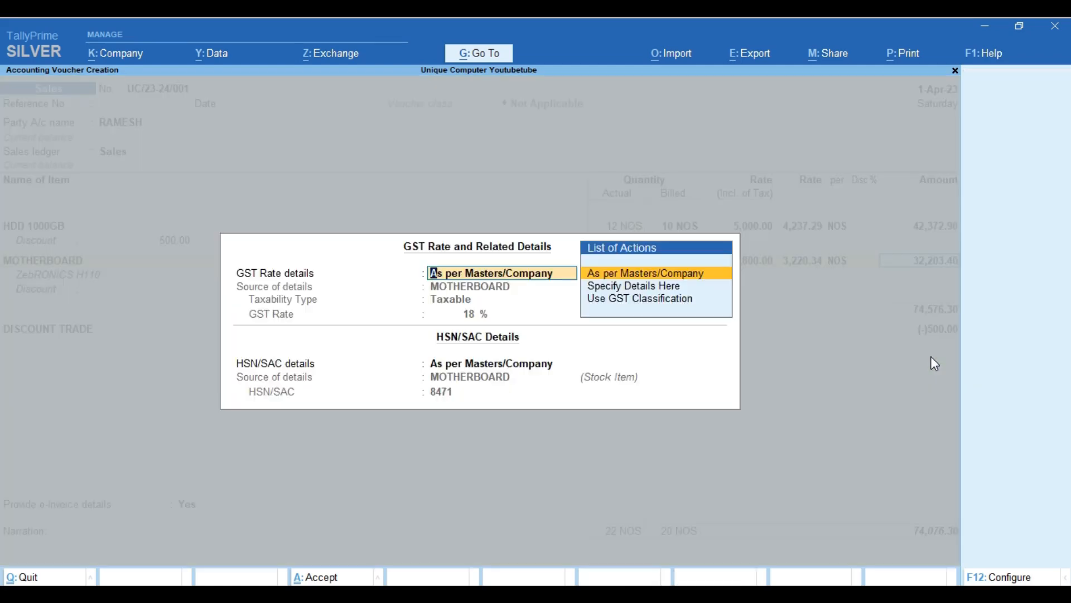
pyautogui.press('Return')
pyautogui.press('Return')
pyautogui.press('Return')
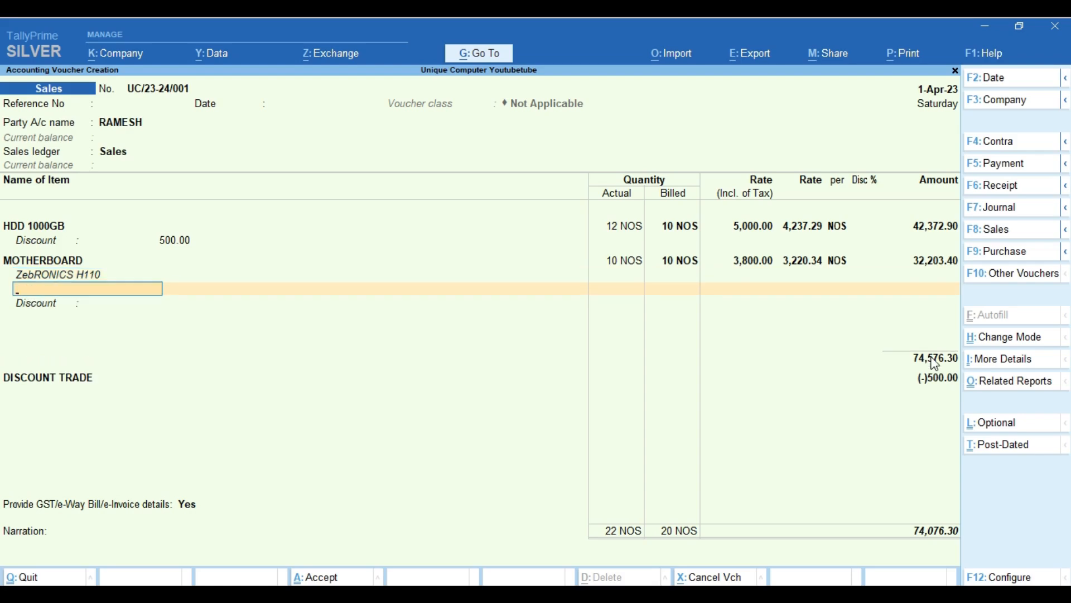
pyautogui.press('Return')
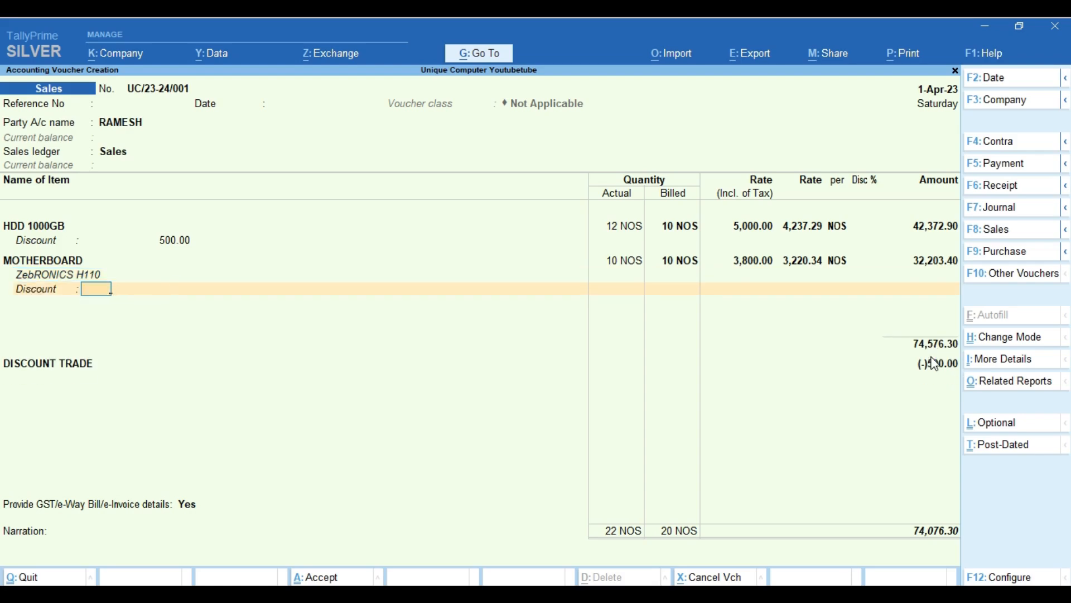
pyautogui.write('4 %')
pyautogui.press('Return')
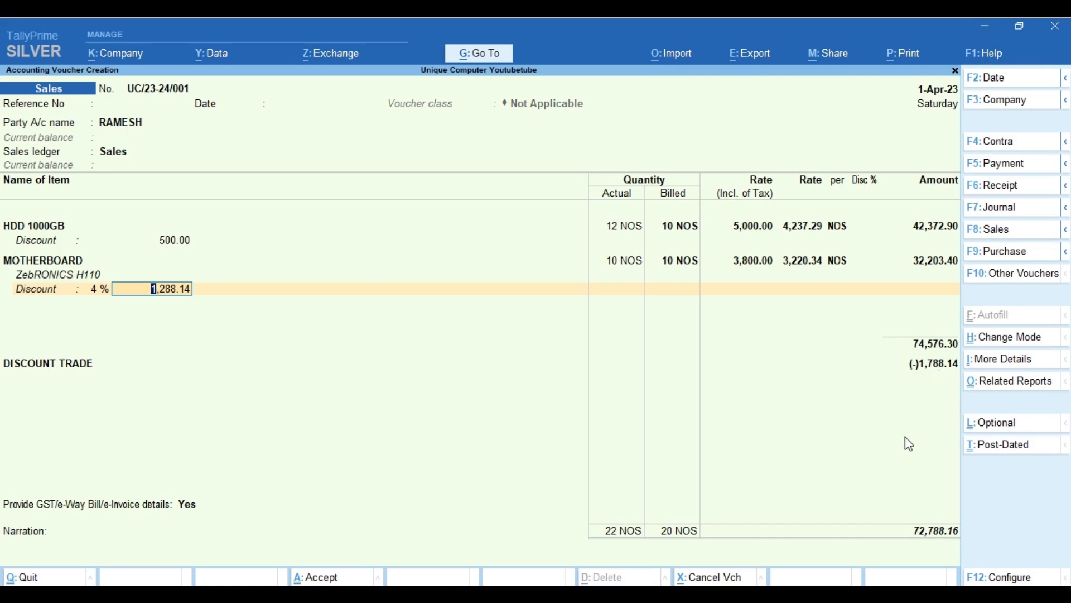
pyautogui.press('Return')
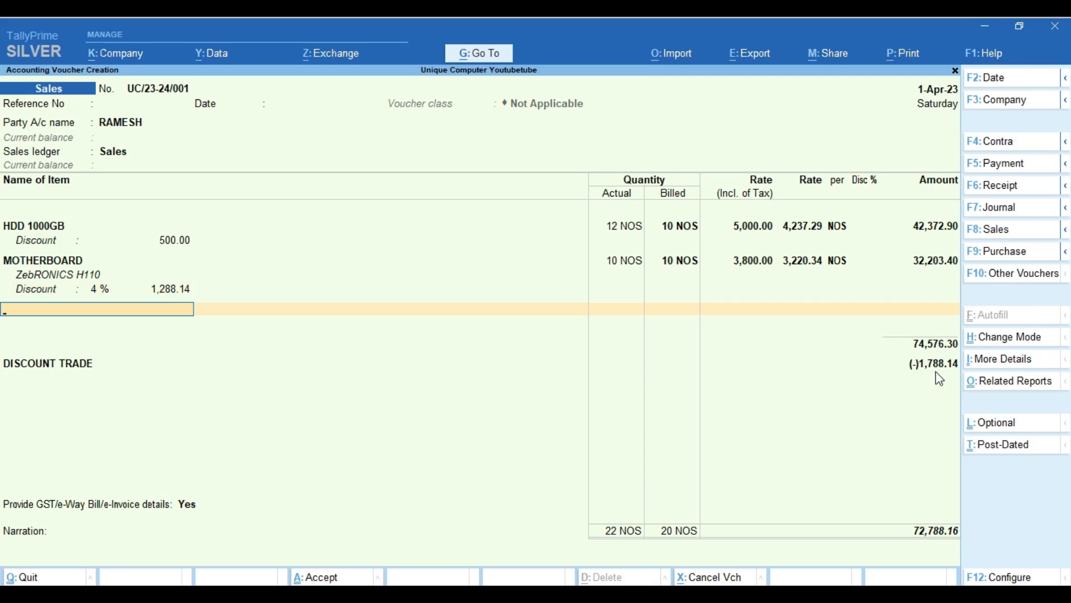
pyautogui.press('Return')
pyautogui.press('Return')
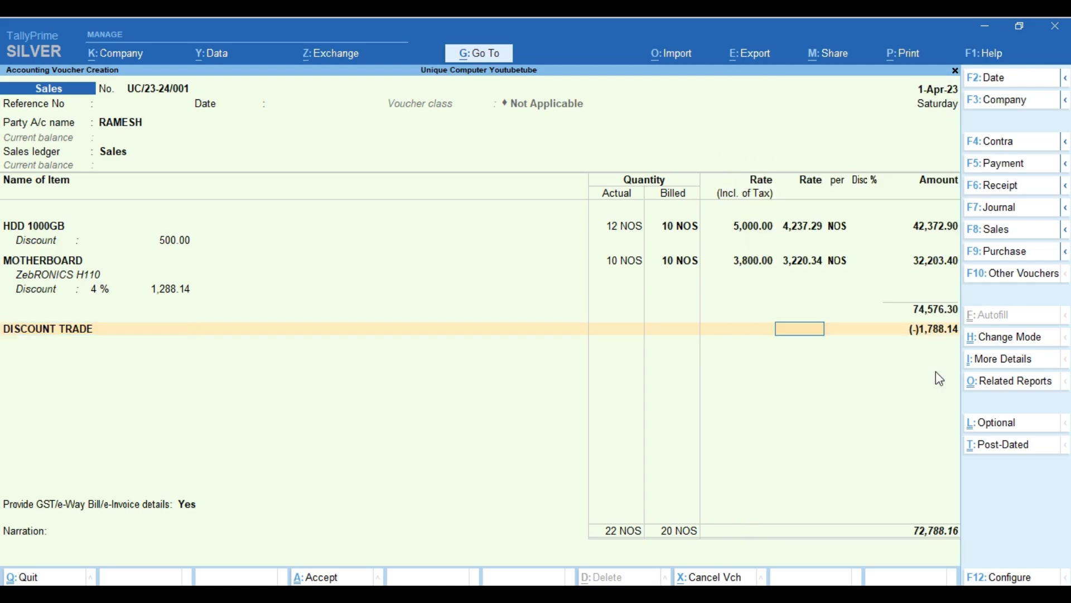
# Add CGST and SGST ledger lines of 6,550.93 each to the voucher.
pyautogui.press('Return')
pyautogui.press('Return')
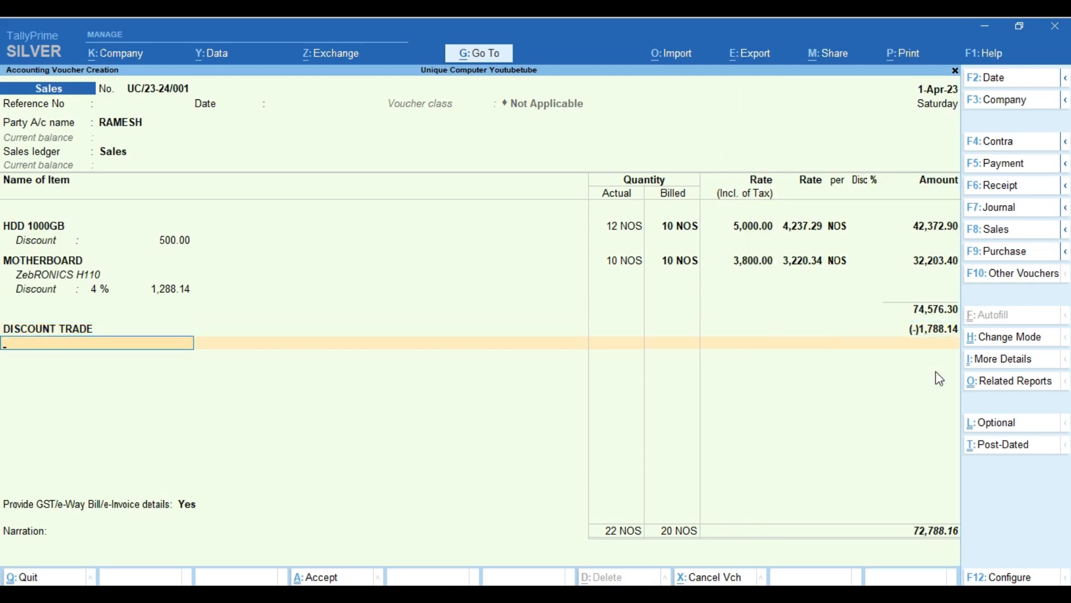
pyautogui.write('CG')
pyautogui.press('Return')
pyautogui.press('Return')
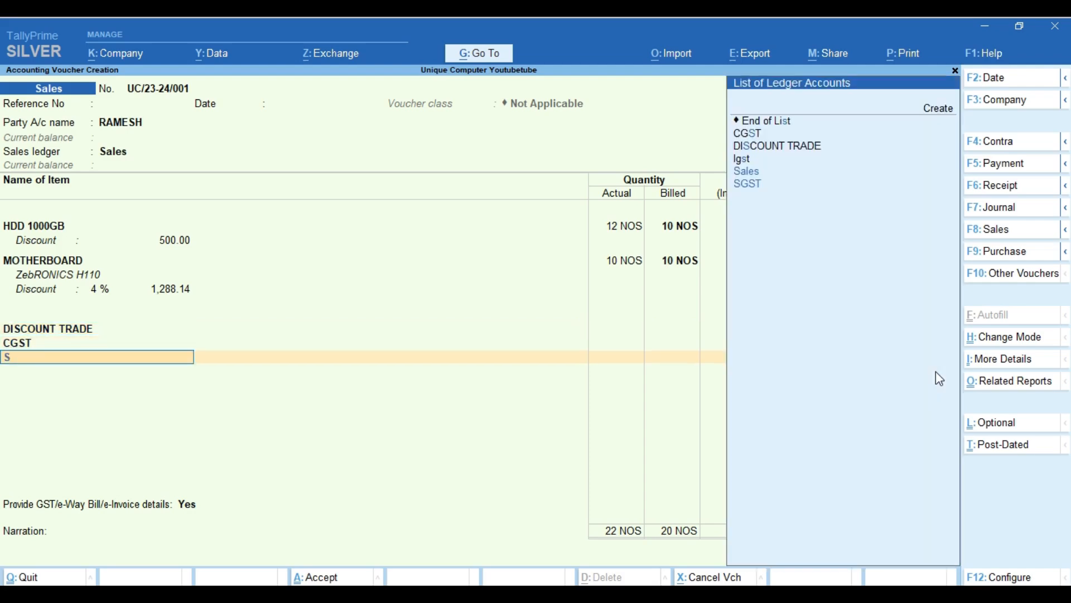
pyautogui.write('SG')
pyautogui.press('Return')
pyautogui.press('Return')
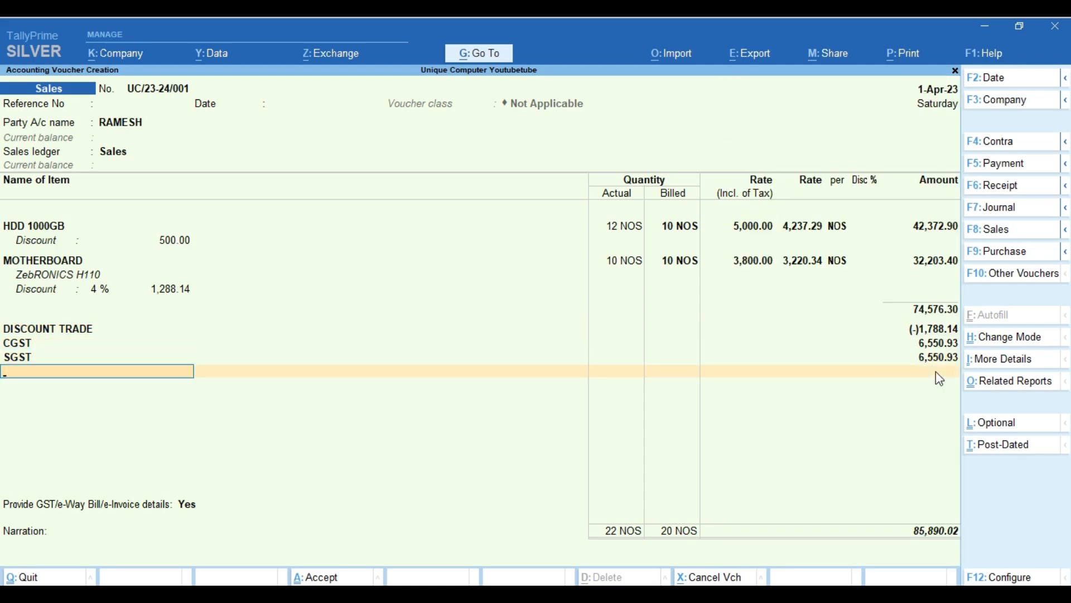
pyautogui.press('Return')
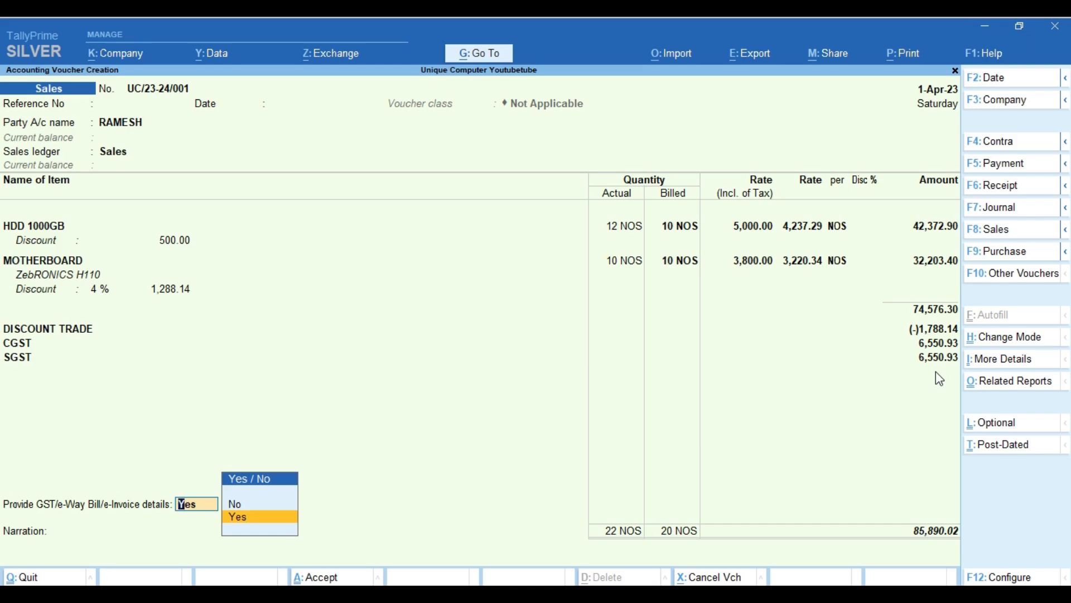
# Open the e-Way Bill details and set the e-Way Bill date to 1-Apr-23.
pyautogui.press('Return')
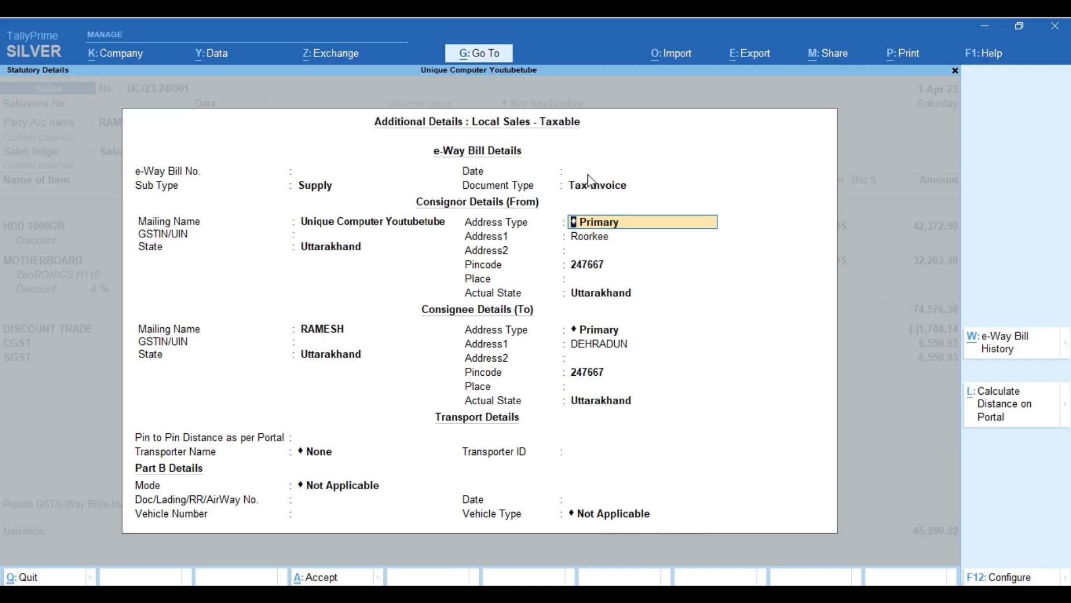
pyautogui.press('BackSpace')
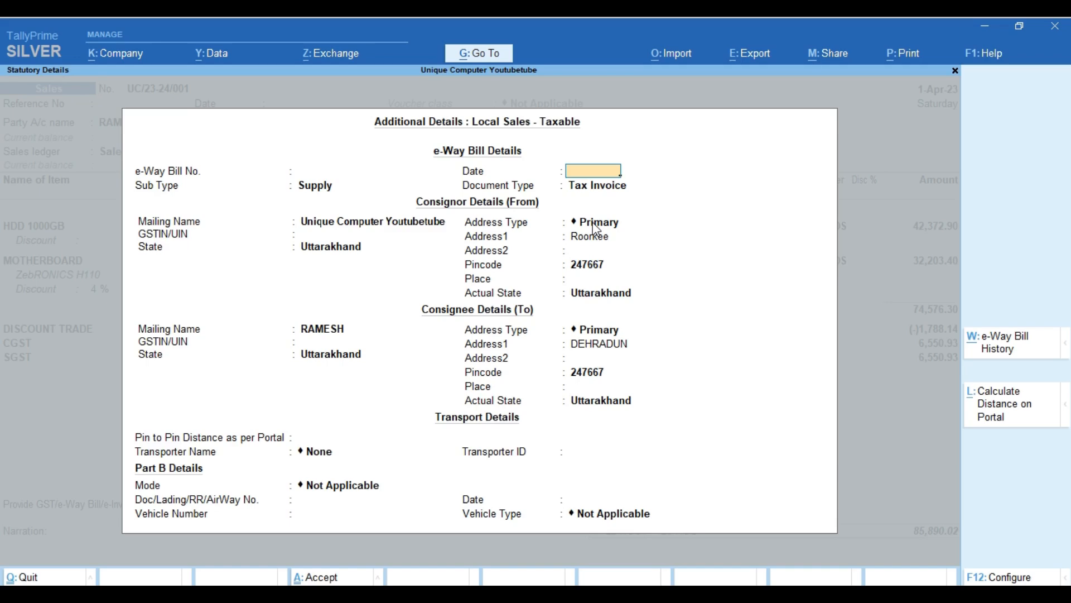
pyautogui.write('1-4')
pyautogui.press('Return')
pyautogui.press('Return')
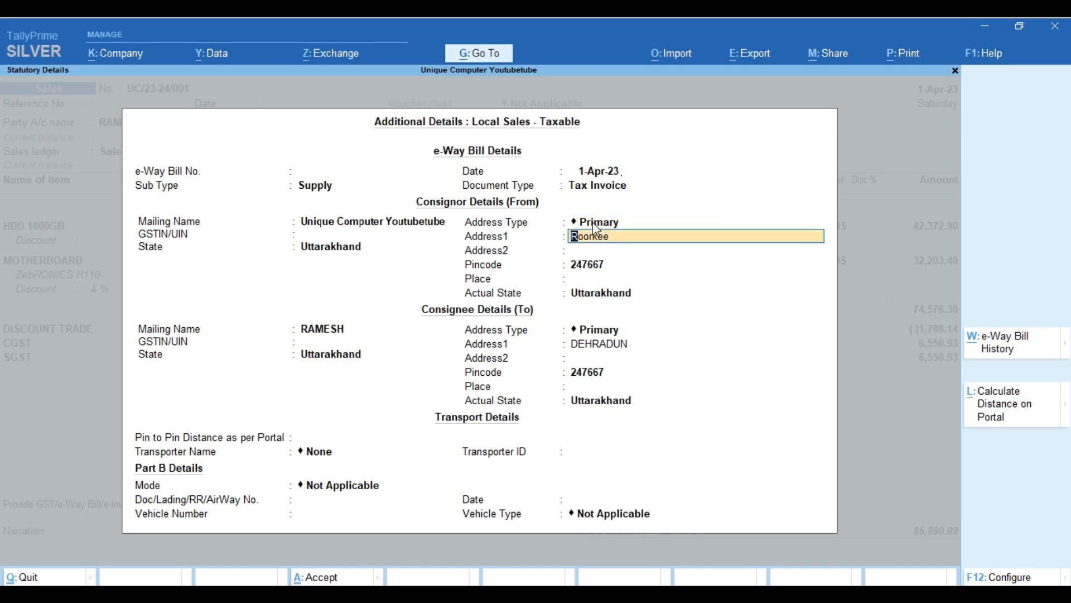
pyautogui.press('Return')
pyautogui.press('Return')
pyautogui.press('Return')
pyautogui.click(593, 282)
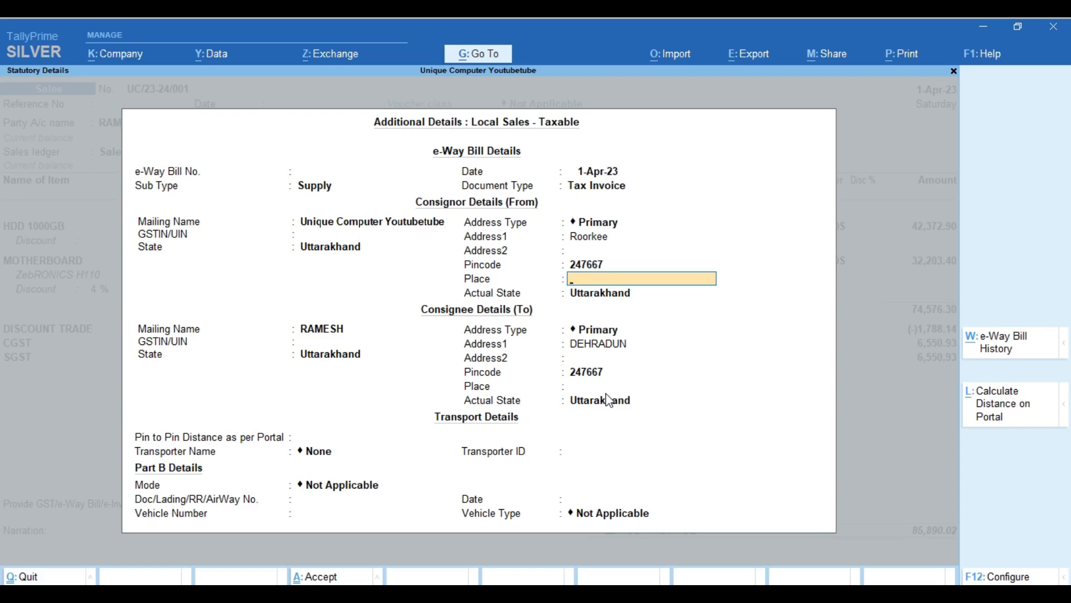
# Enter consignor place ROORKEE and consignee pincode 248001, place DEHRADUN, both Uttarakhand.
pyautogui.write('ROORKEE')
pyautogui.press('Return')
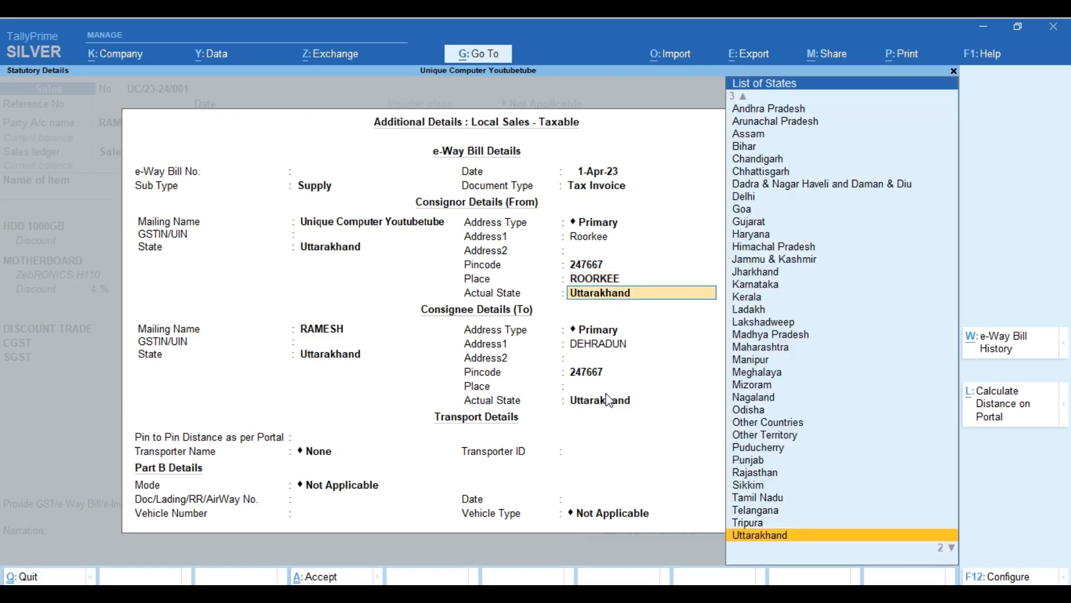
pyautogui.press('Return')
pyautogui.press('Return')
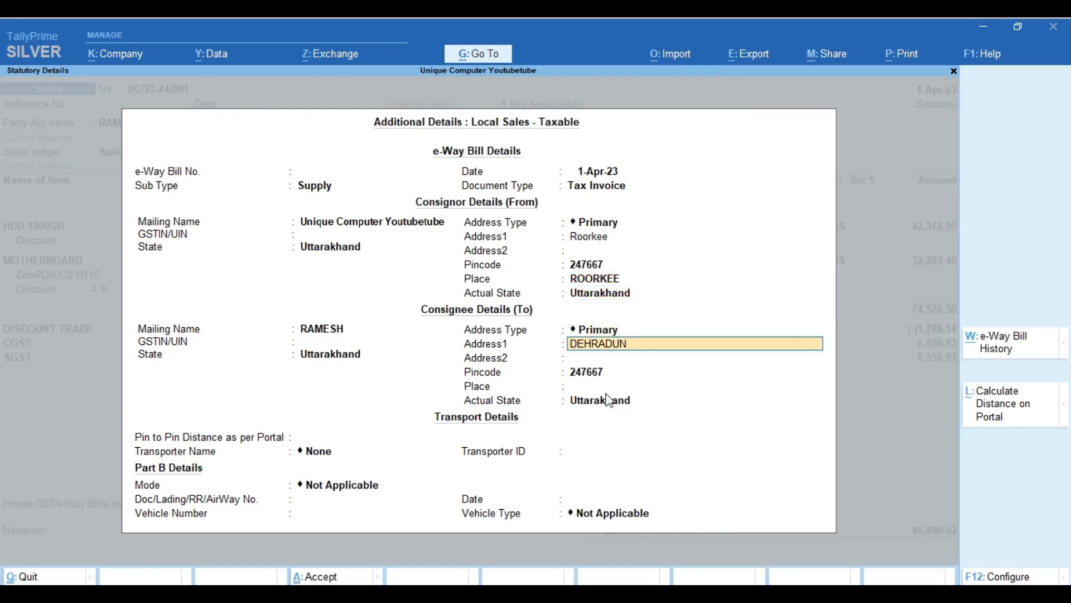
pyautogui.press('Return')
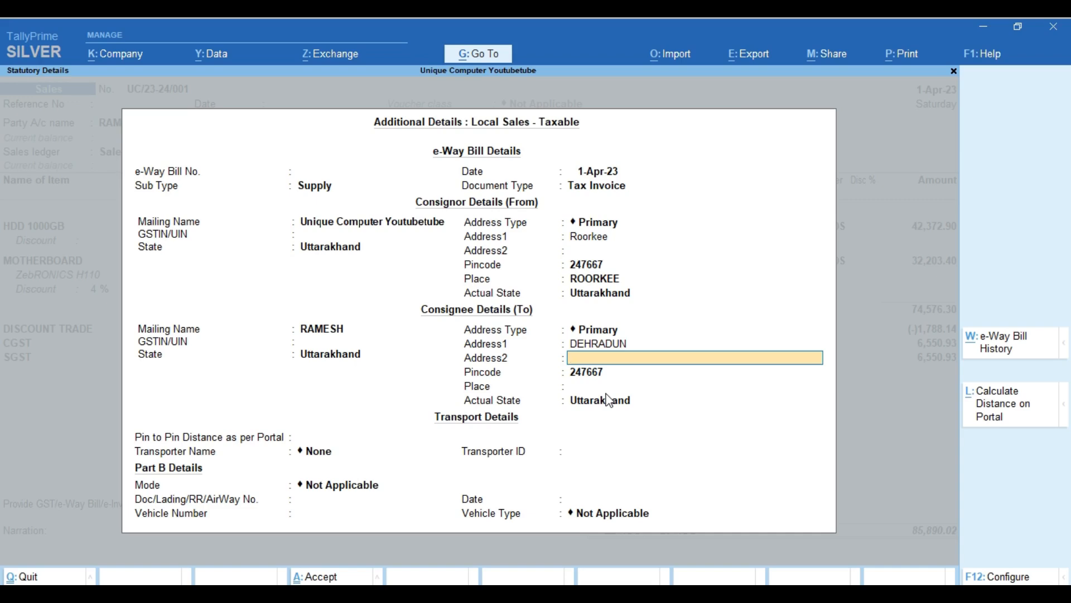
pyautogui.press('Return')
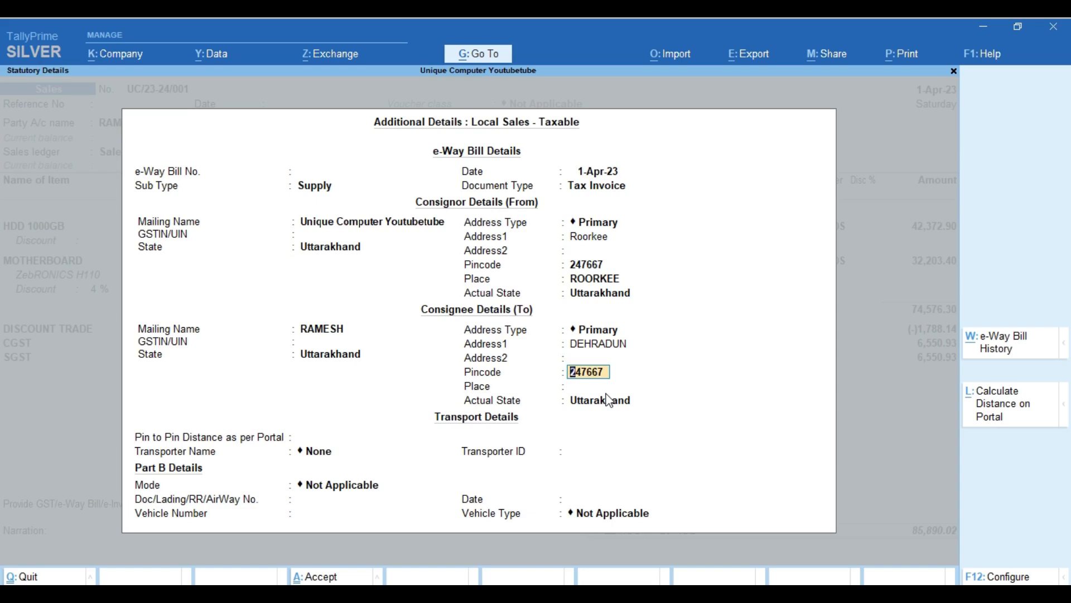
pyautogui.write('248001')
pyautogui.press('Return')
pyautogui.write('D')
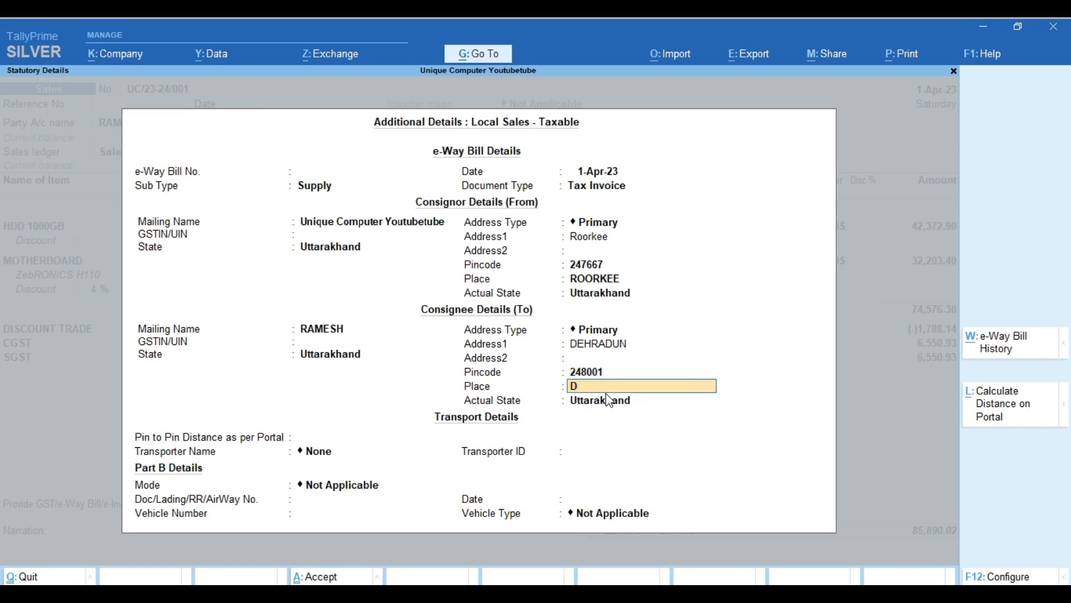
pyautogui.write('EHRADUN')
pyautogui.press('Return')
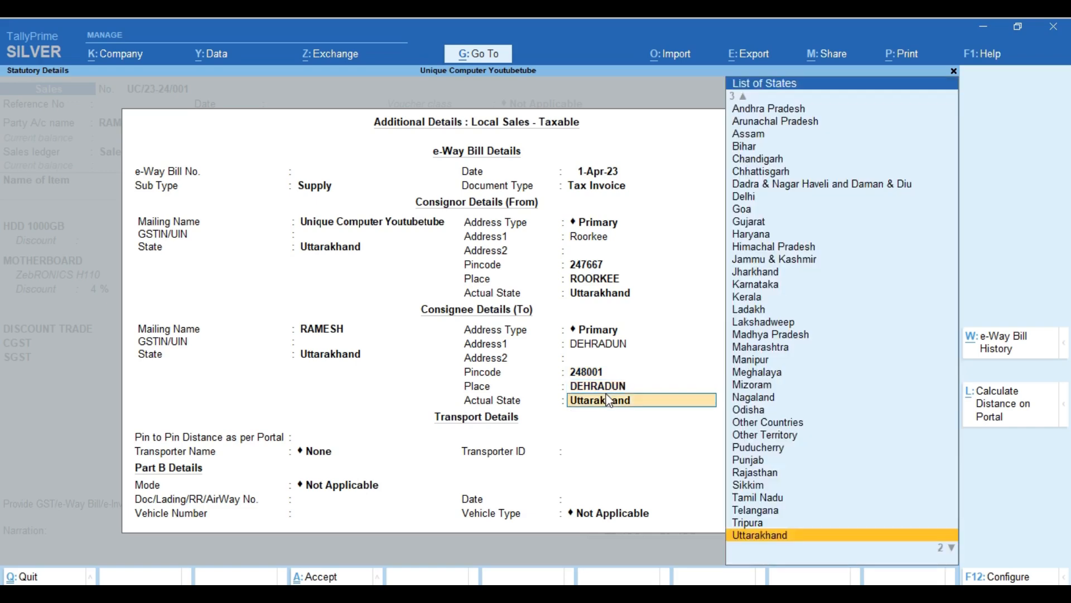
pyautogui.press('Return')
# Search Chrome for 'PIN TO PIN' and open the Pin to Pin Distance Search page.
pyautogui.click(314, 65)
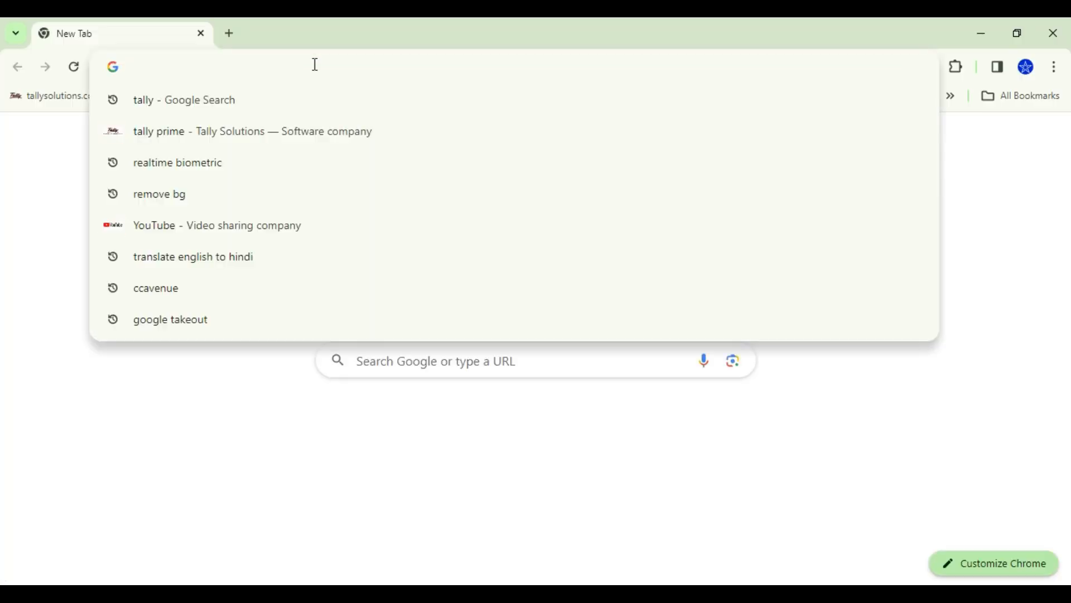
pyautogui.write('PIN T')
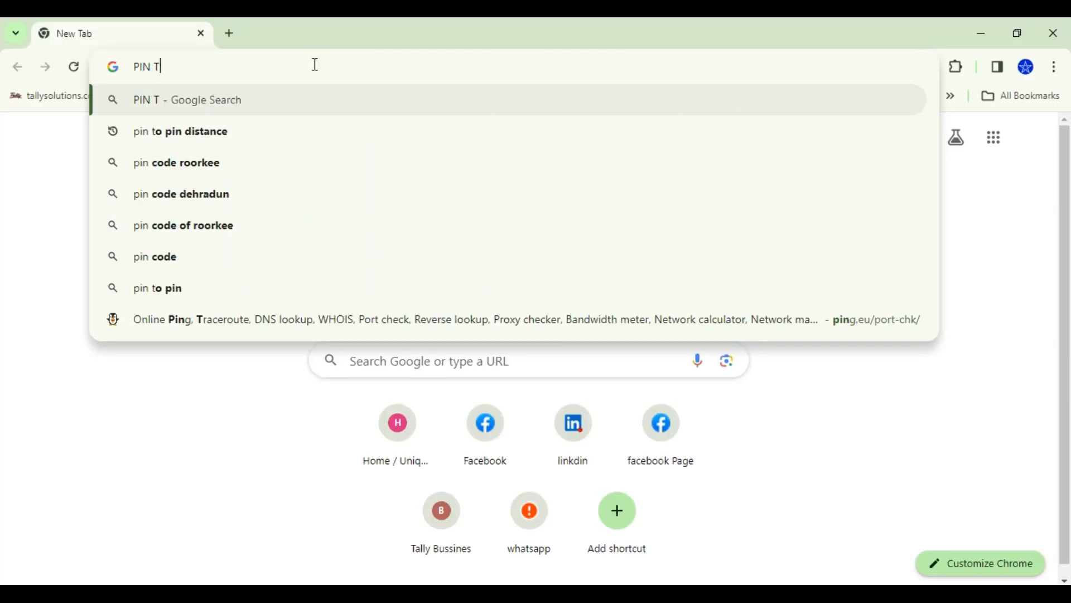
pyautogui.write('O PIN')
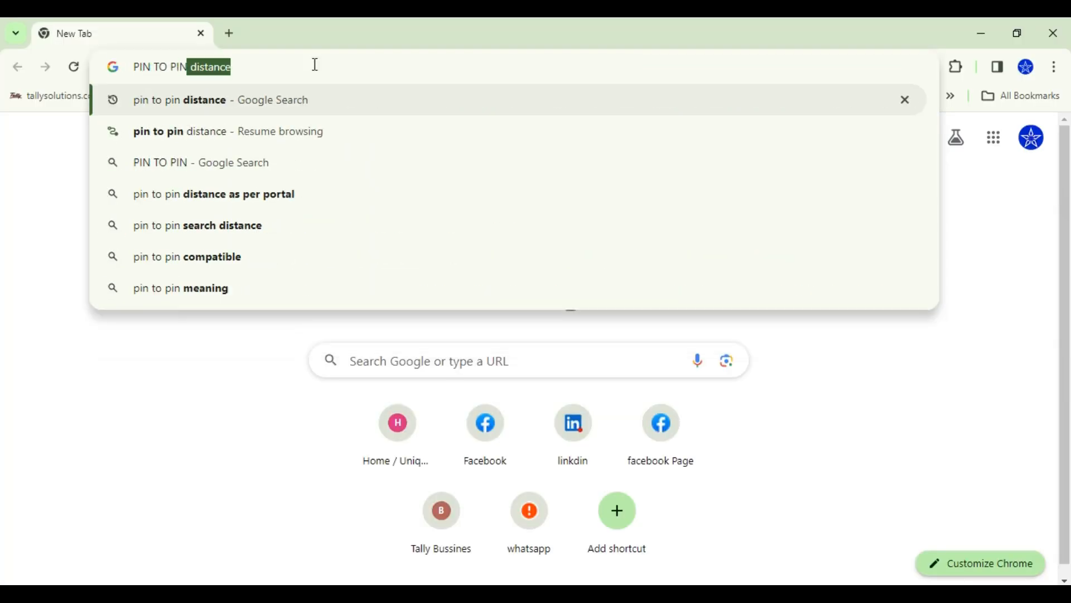
pyautogui.press('Down')
pyautogui.press('Up')
pyautogui.press('Return')
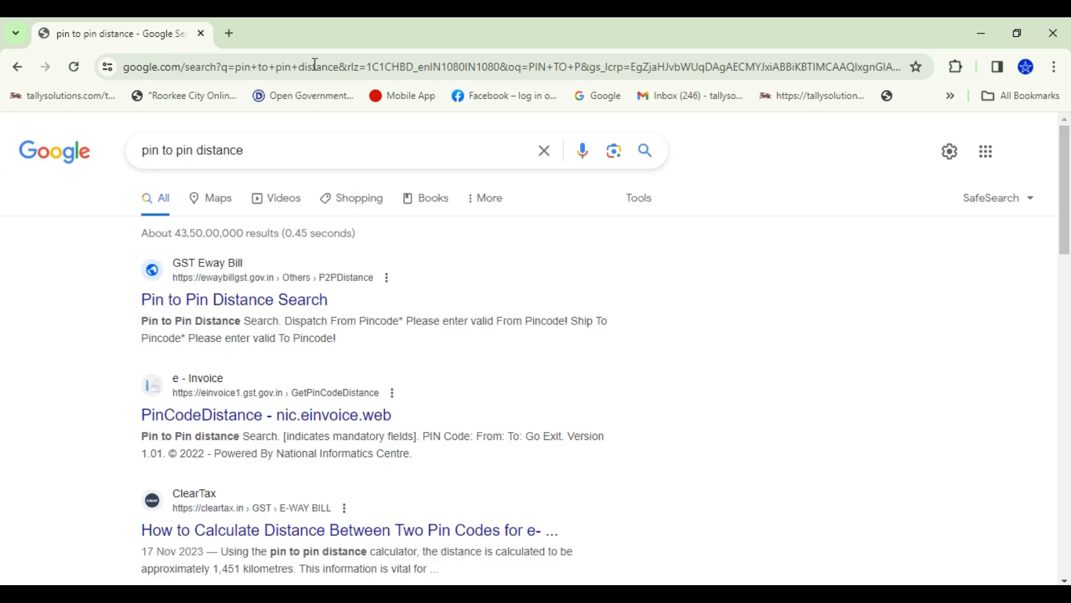
pyautogui.click(256, 306)
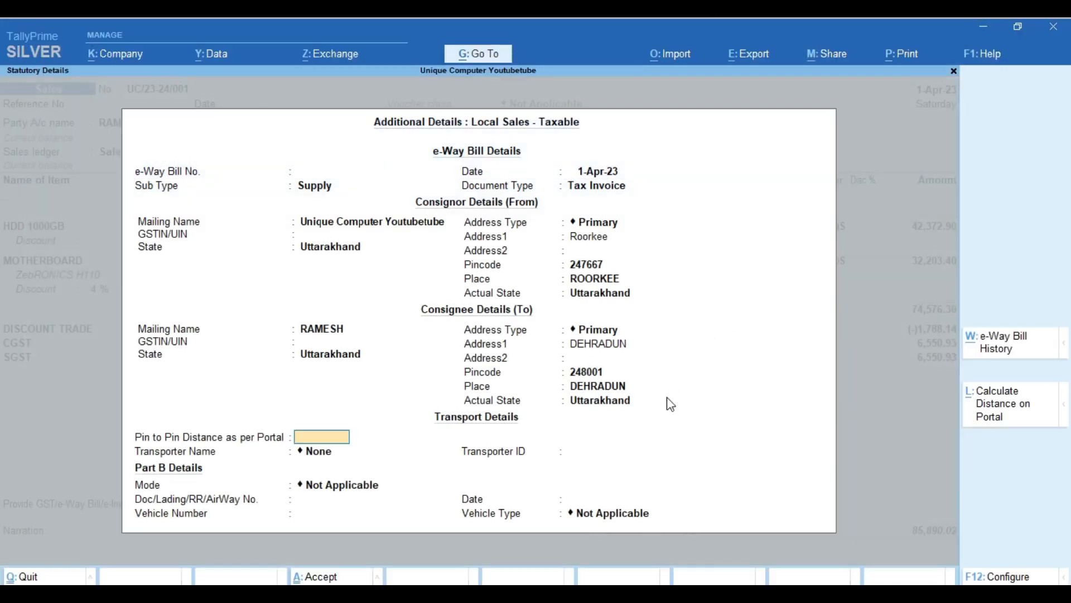
# Look up the portal distance from pincode 247667 to 248001 (71 Kms) and copy it.
pyautogui.click(1002, 415)
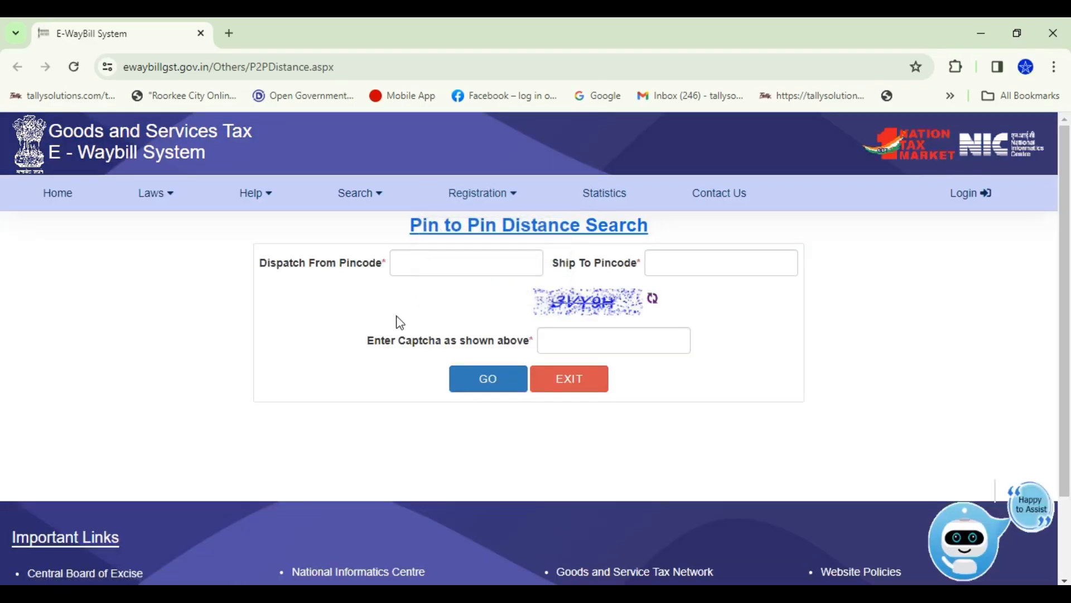
pyautogui.click(420, 265)
pyautogui.write('247667')
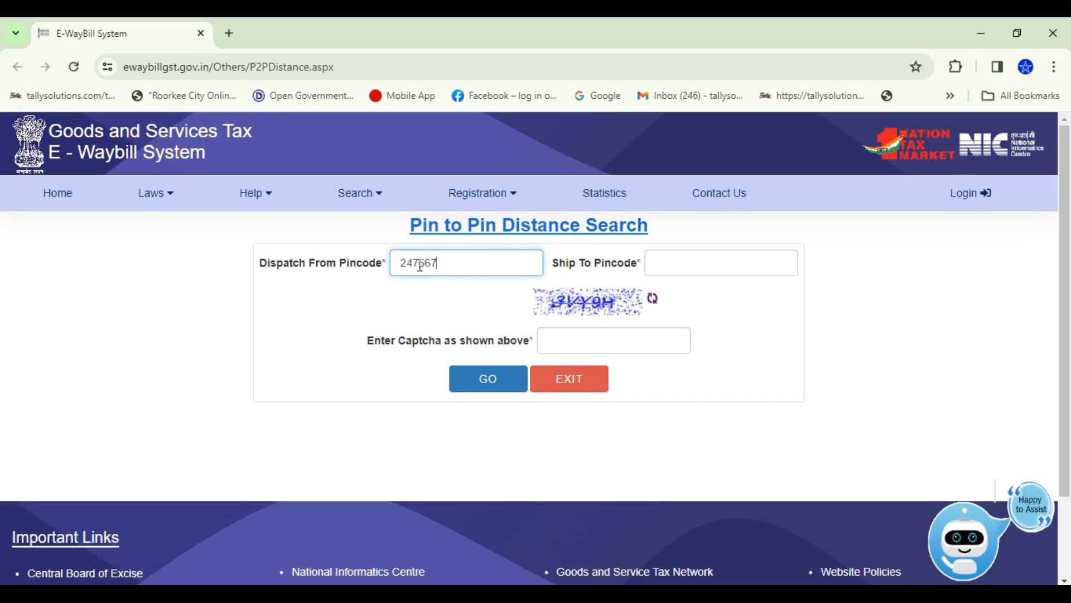
pyautogui.press('Tab')
pyautogui.write('24800')
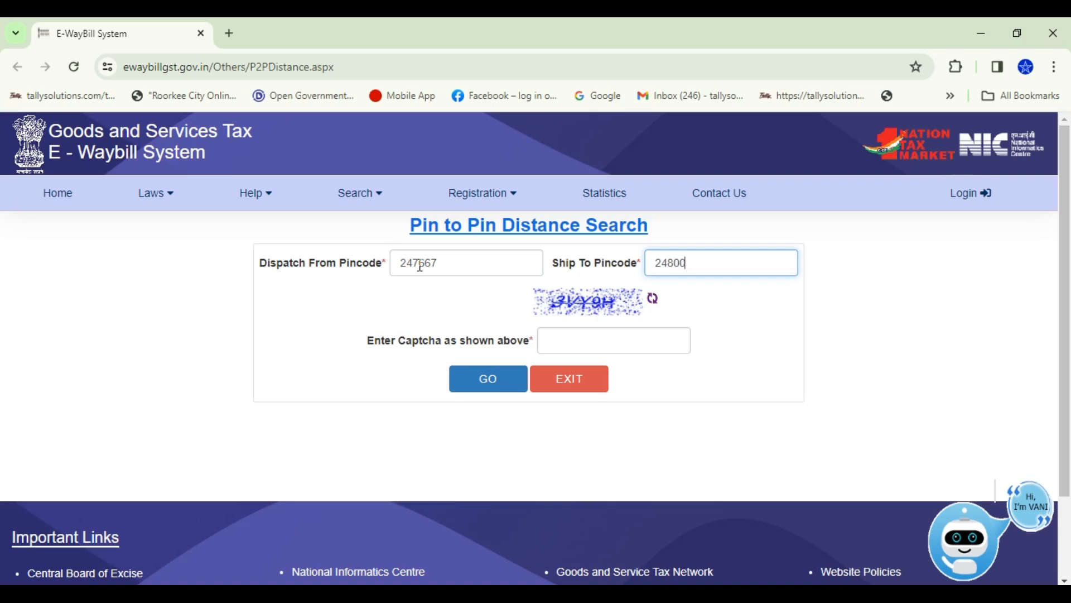
pyautogui.write('1')
pyautogui.click(558, 345)
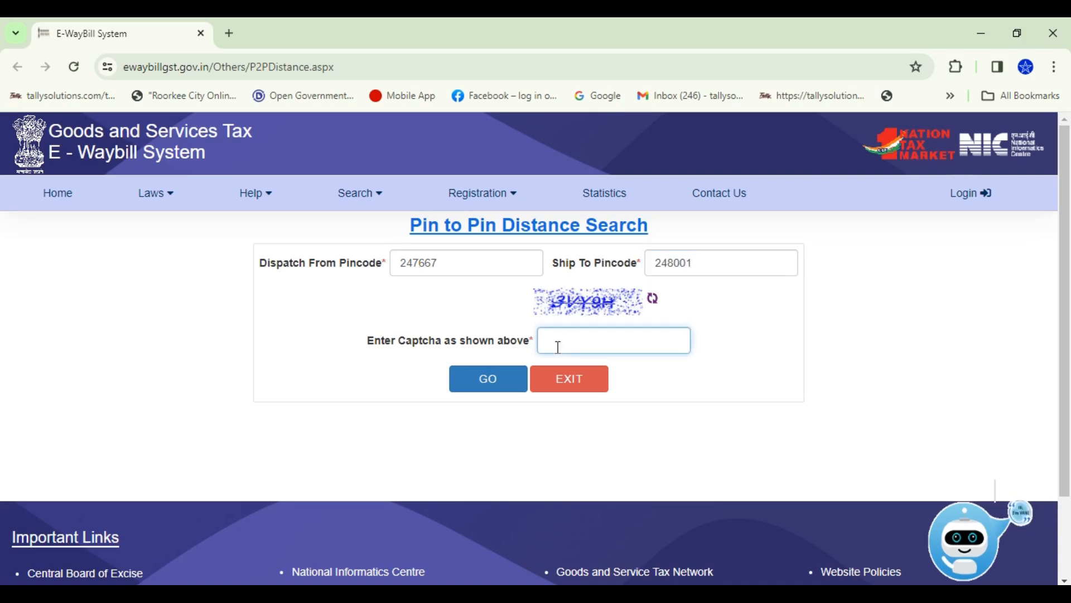
pyautogui.write('3')
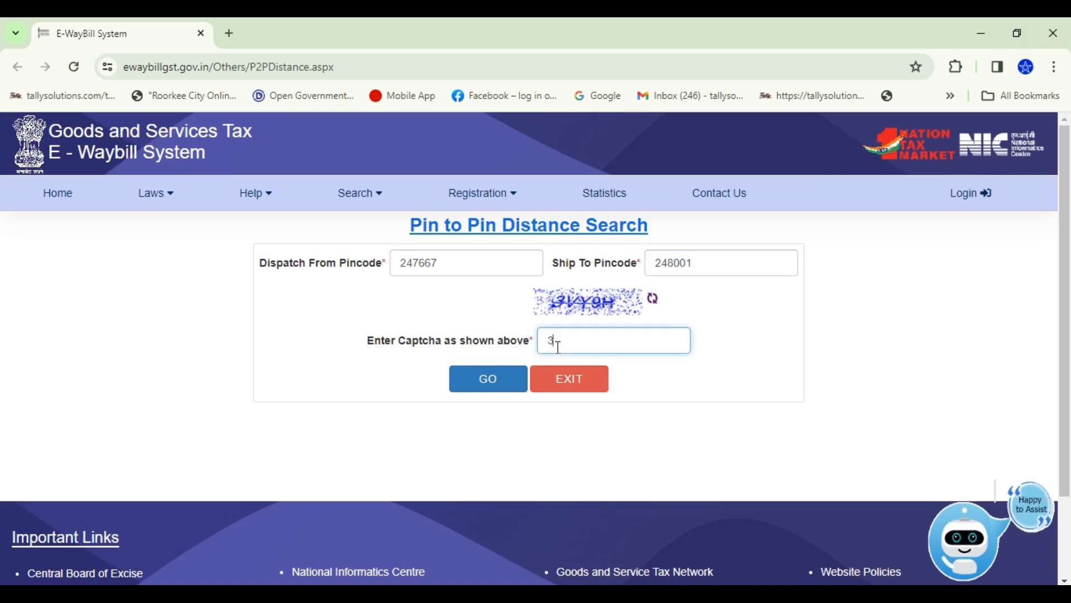
pyautogui.write('VY')
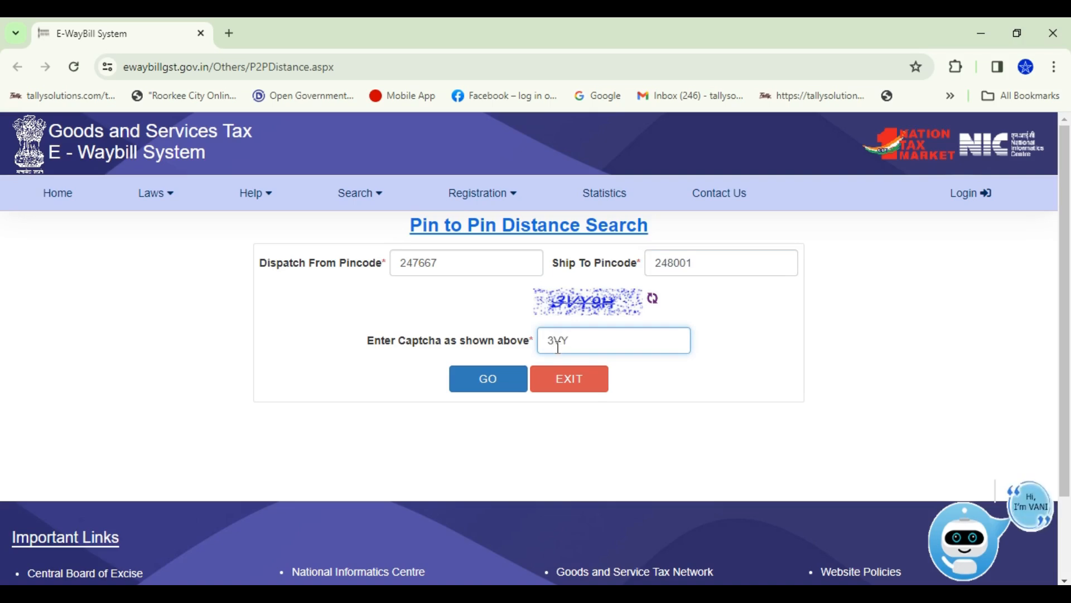
pyautogui.write('9H')
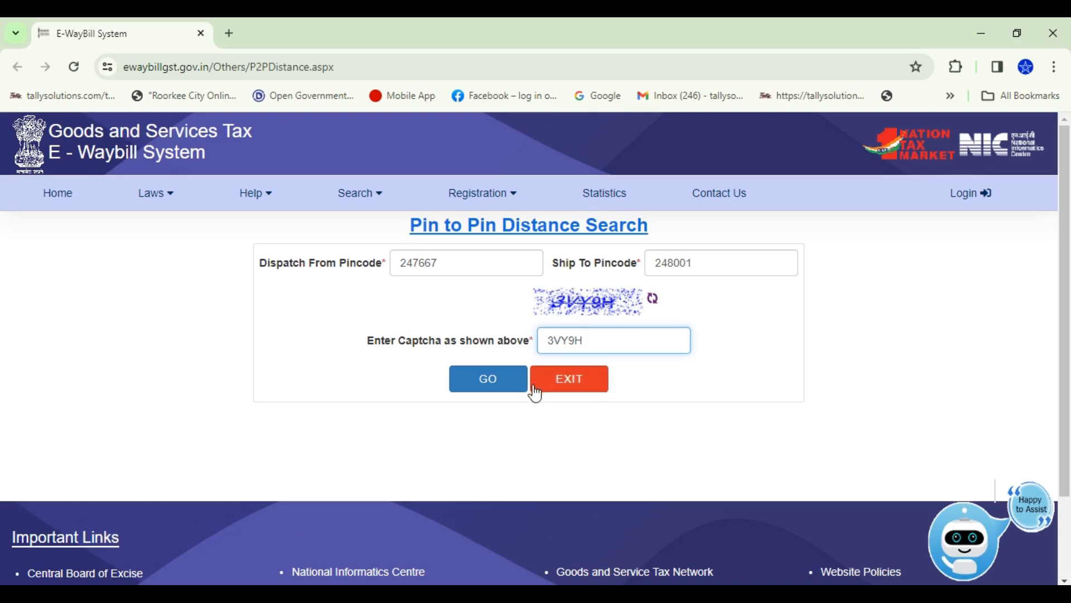
pyautogui.click(501, 390)
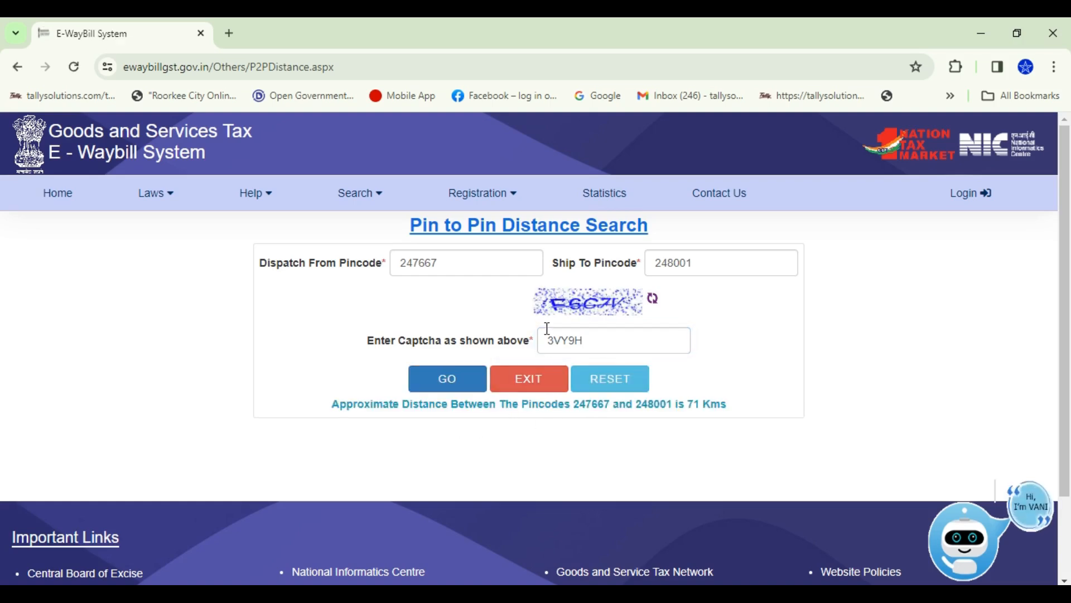
pyautogui.doubleClick(692, 402)
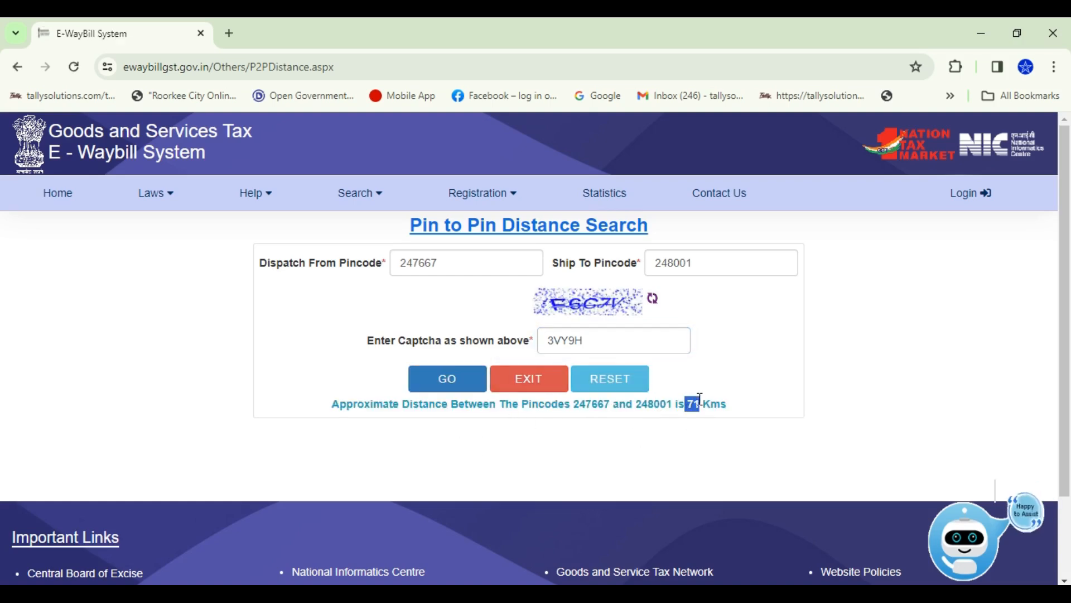
pyautogui.hotkey('alt', 'Tab')
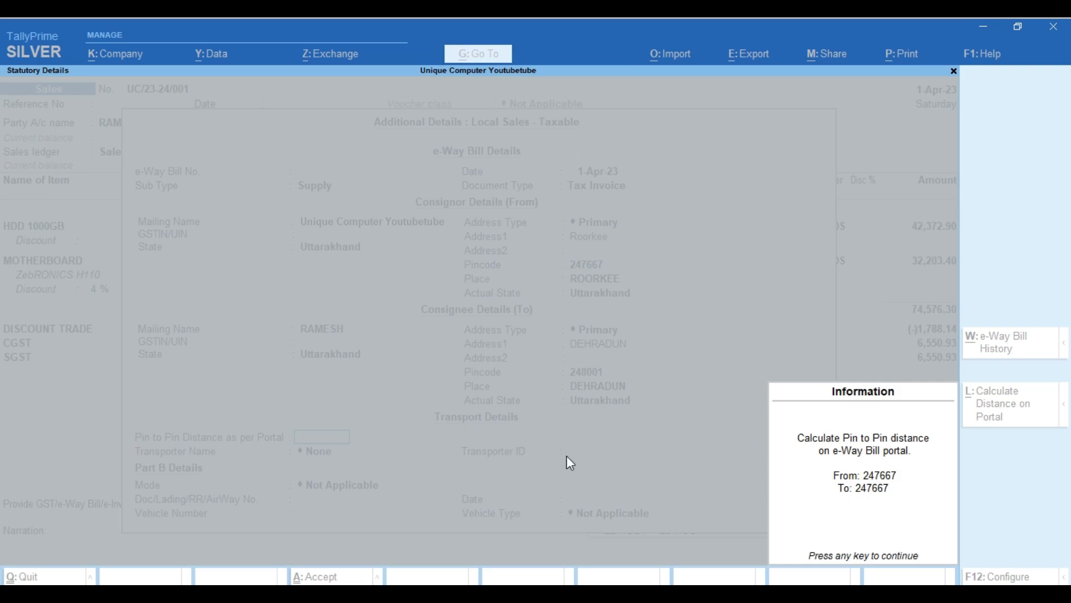
# Enter 71 as the pin-to-pin distance and create transporter JASWANT TRANSPORT.
pyautogui.press('Return')
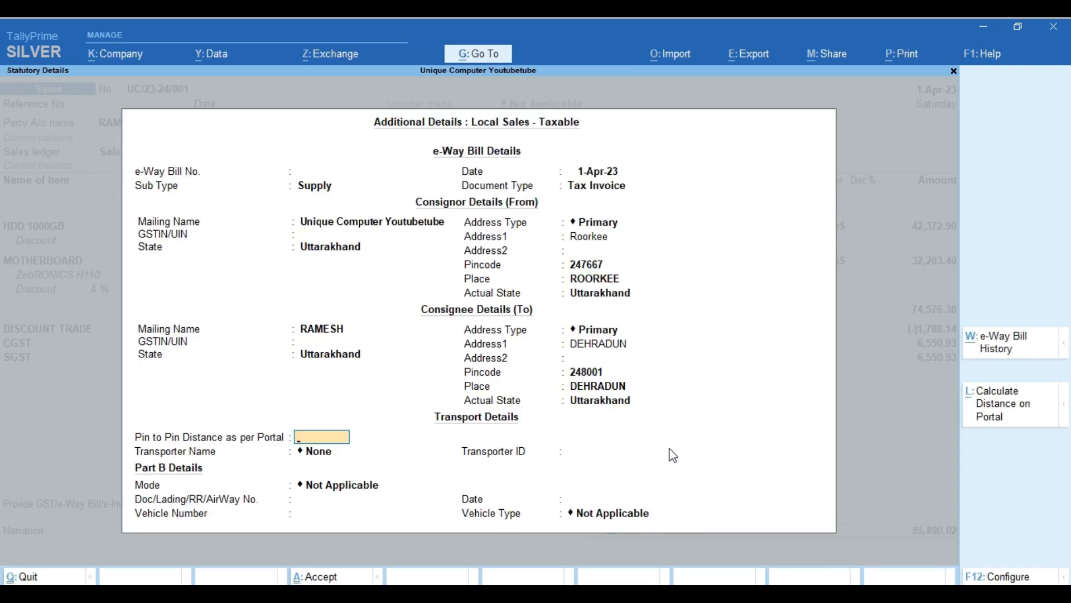
pyautogui.write('71')
pyautogui.press('Return')
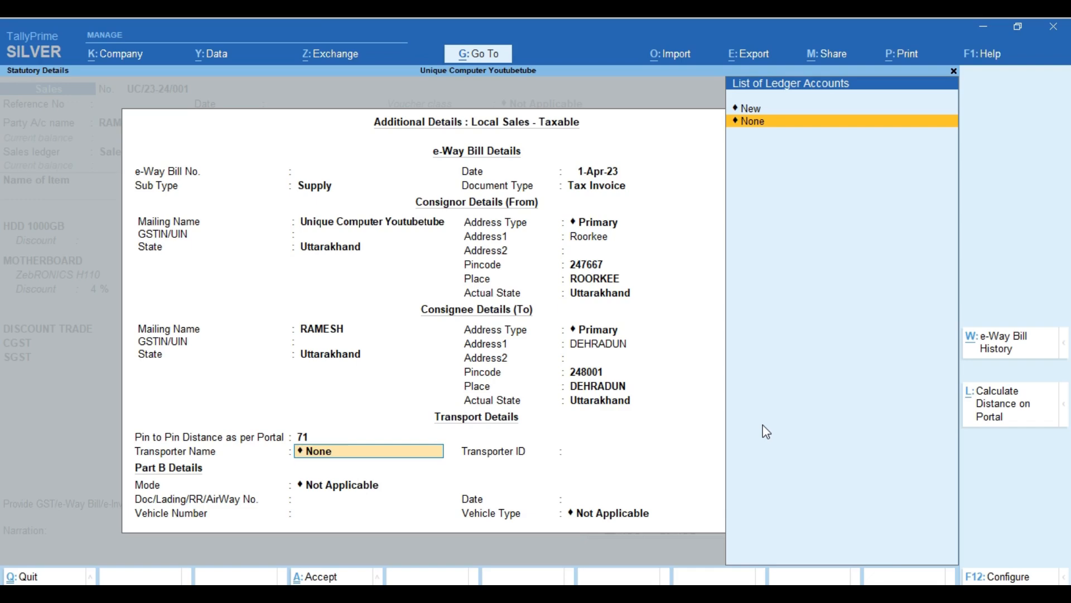
pyautogui.press('Up')
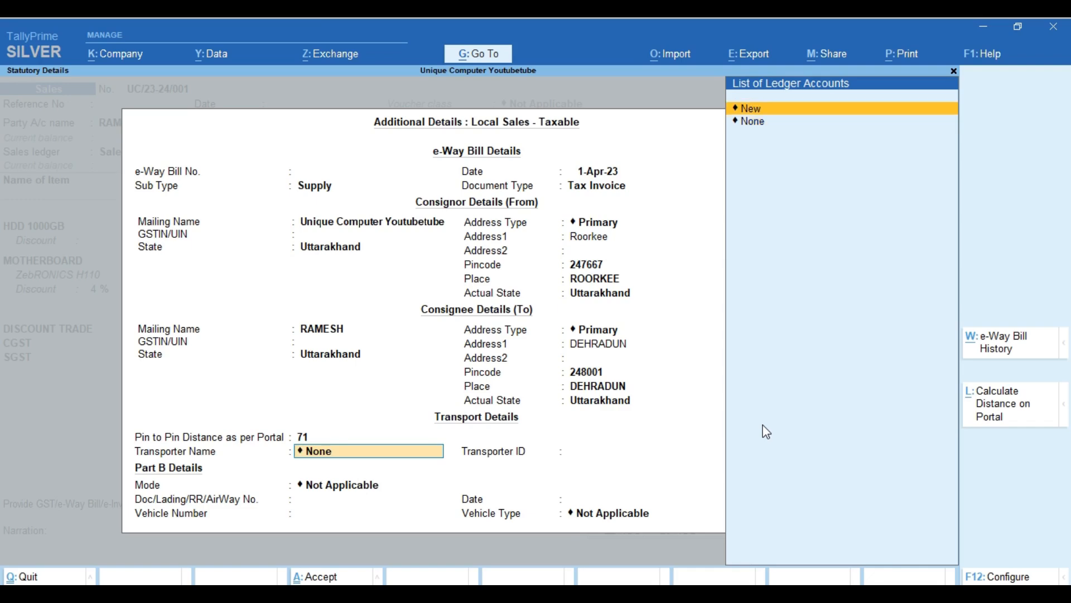
pyautogui.press('Return')
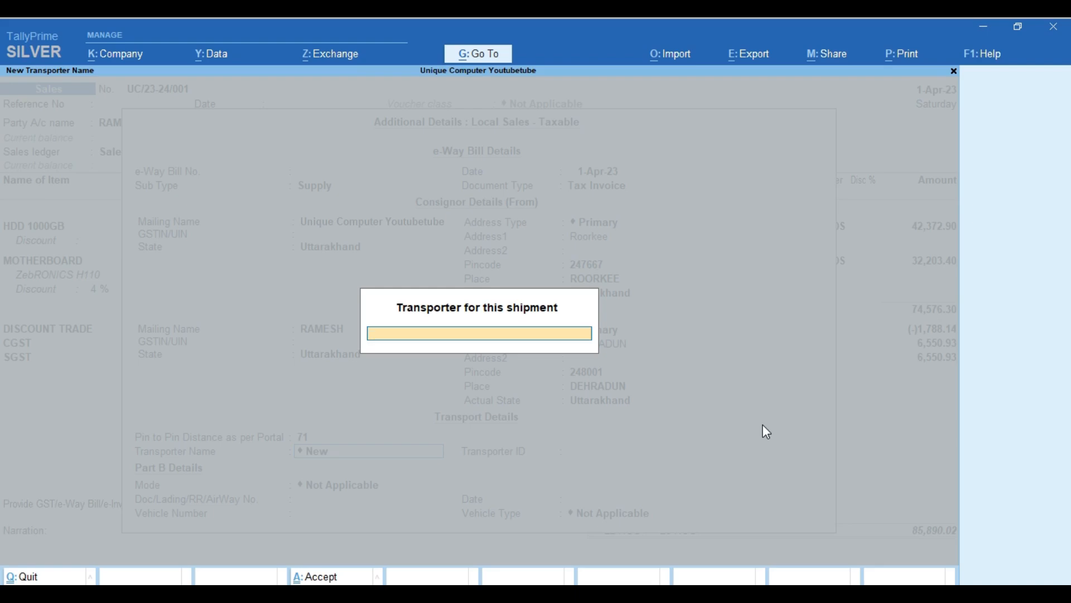
pyautogui.write('JASWANT TRANSPOR')
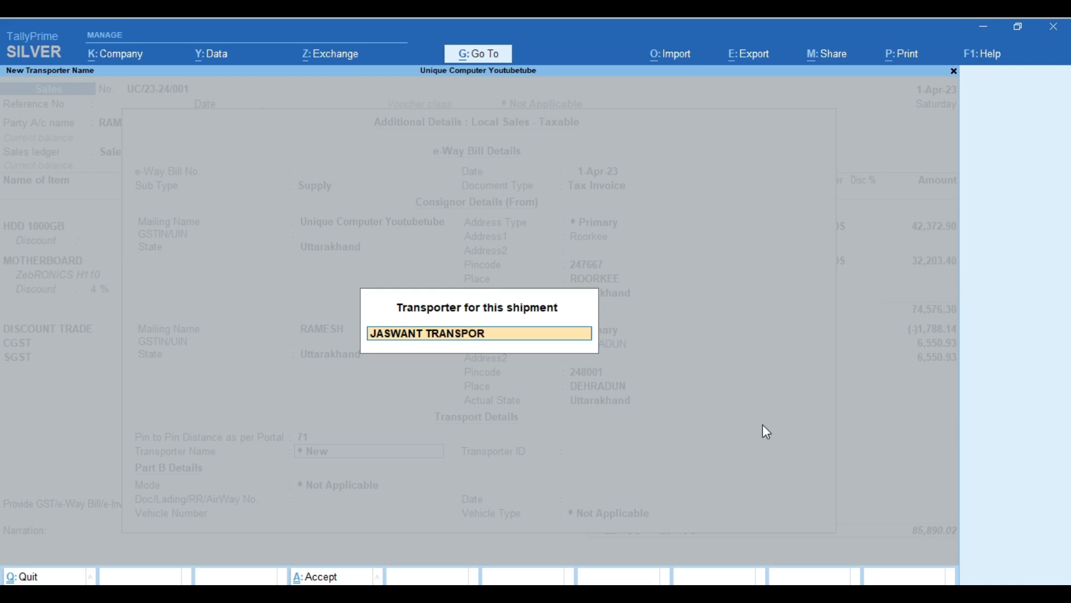
pyautogui.write('T')
pyautogui.press('Return')
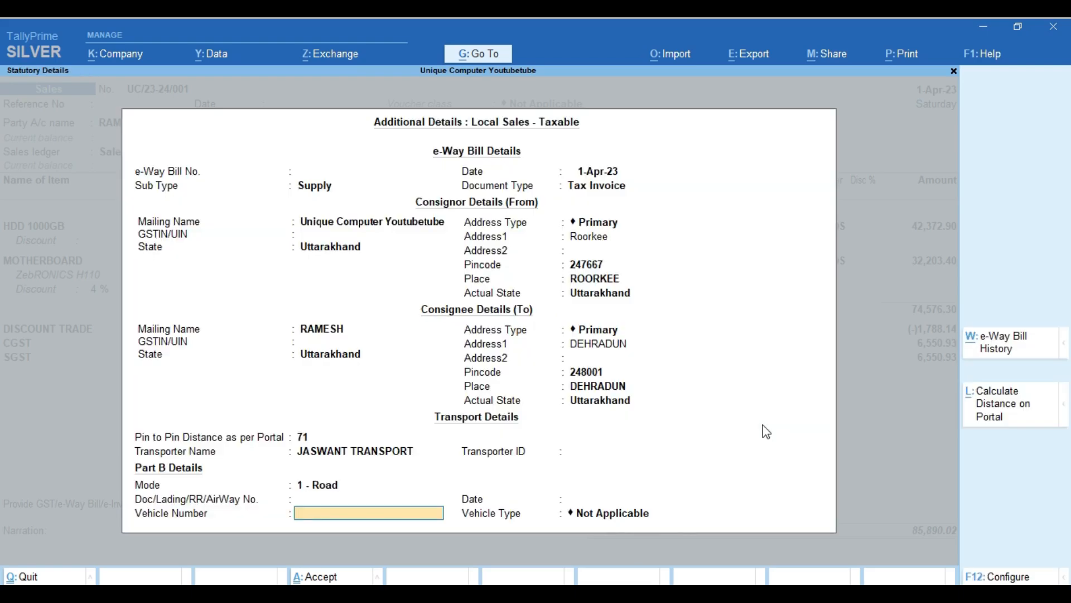
pyautogui.write('UK178888')
pyautogui.press('Return')
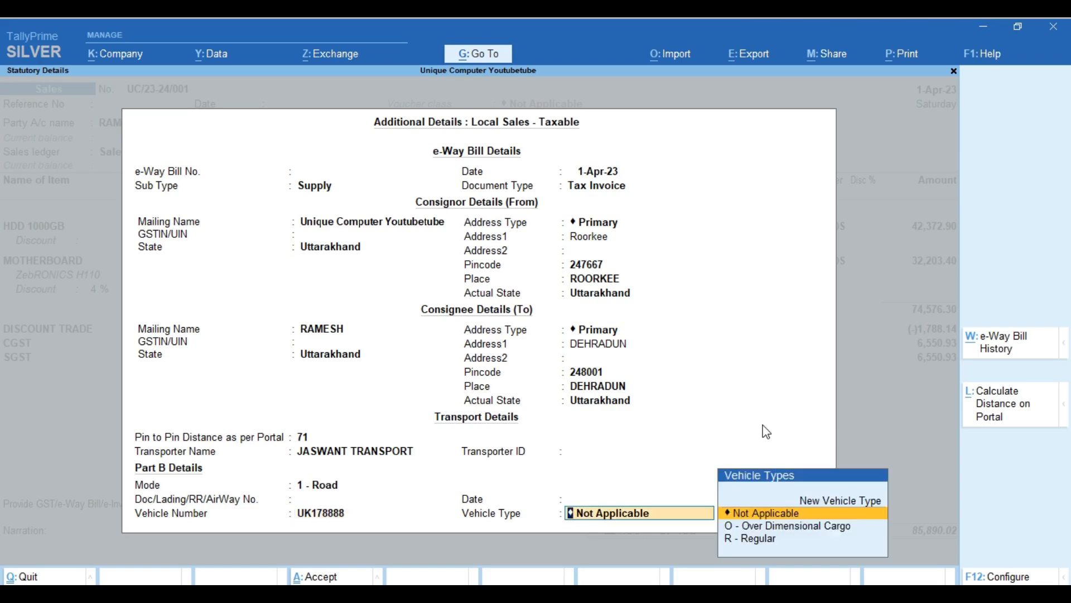
pyautogui.press('BackSpace')
pyautogui.press('BackSpace')
pyautogui.write('1-4')
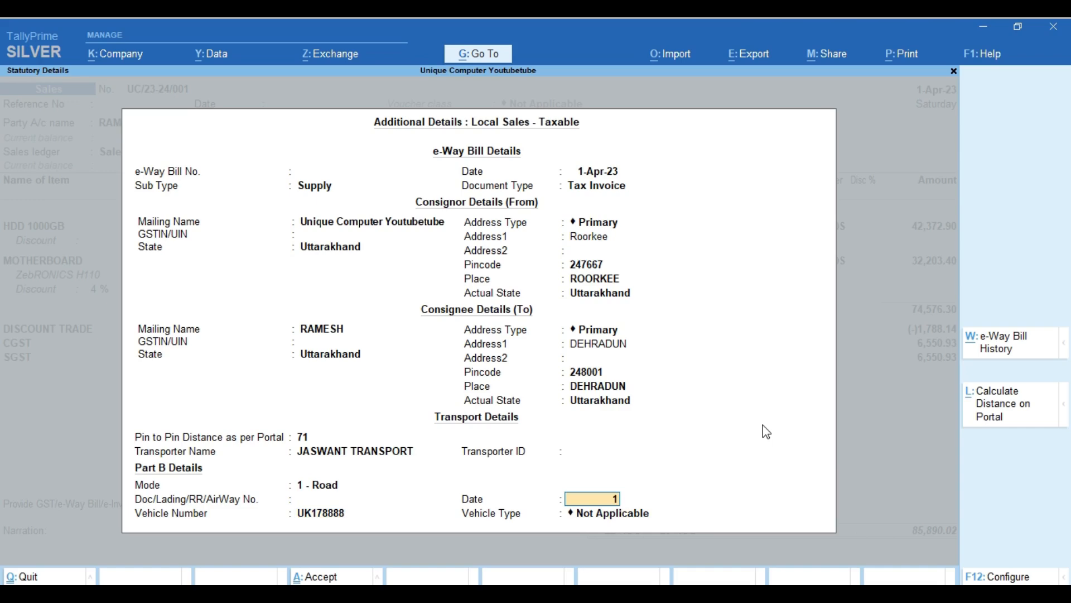
pyautogui.press('Return')
pyautogui.press('Return')
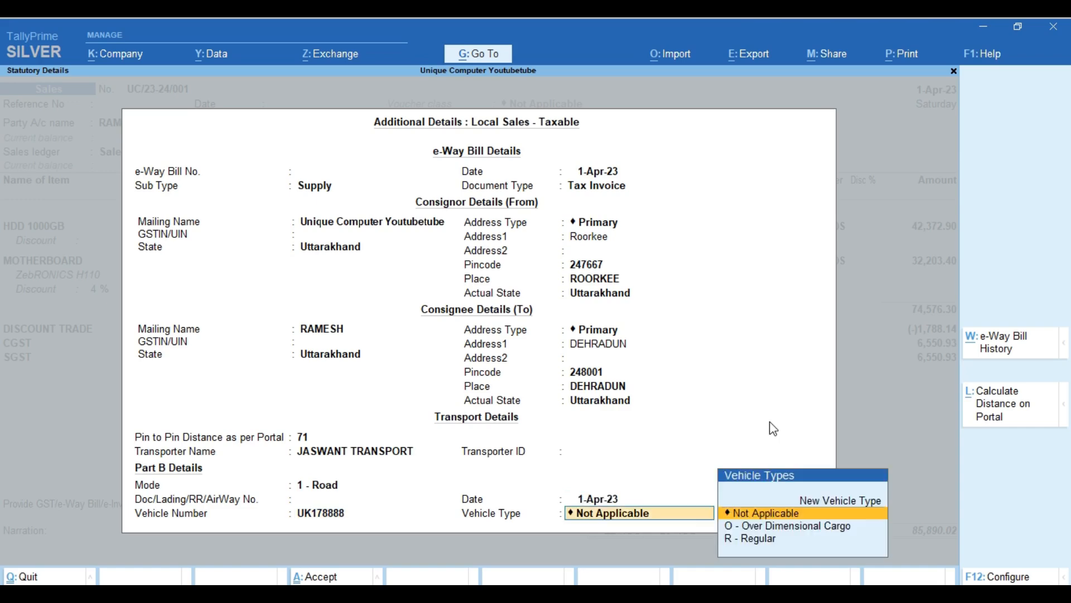
pyautogui.press('Down')
pyautogui.press('Down')
pyautogui.press('Return')
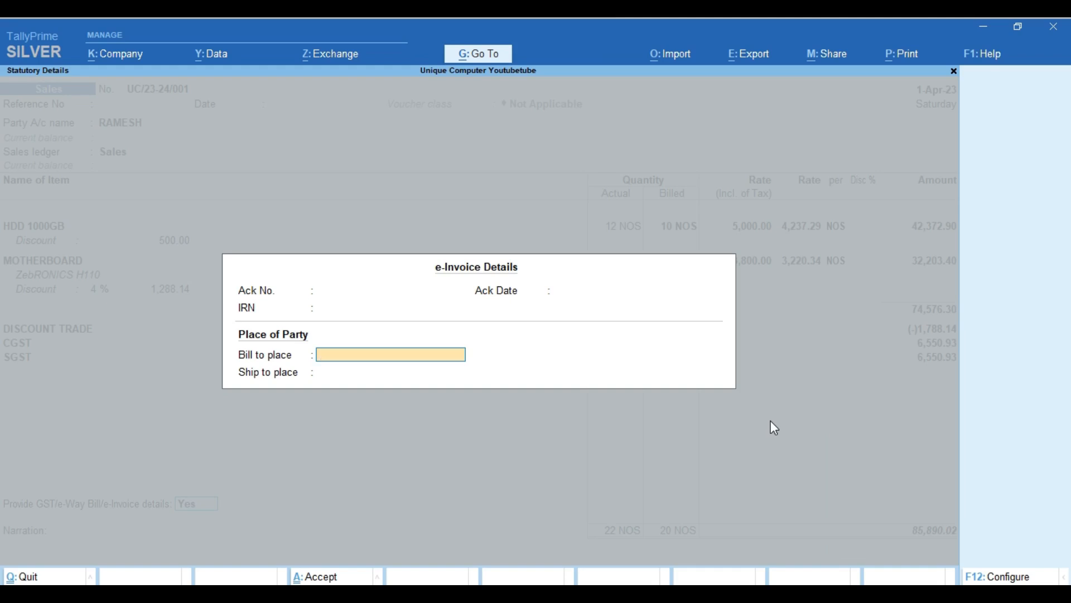
# Set both the bill-to and ship-to place to DEHRADUN.
pyautogui.write('ROORKEE')
pyautogui.press('Return')
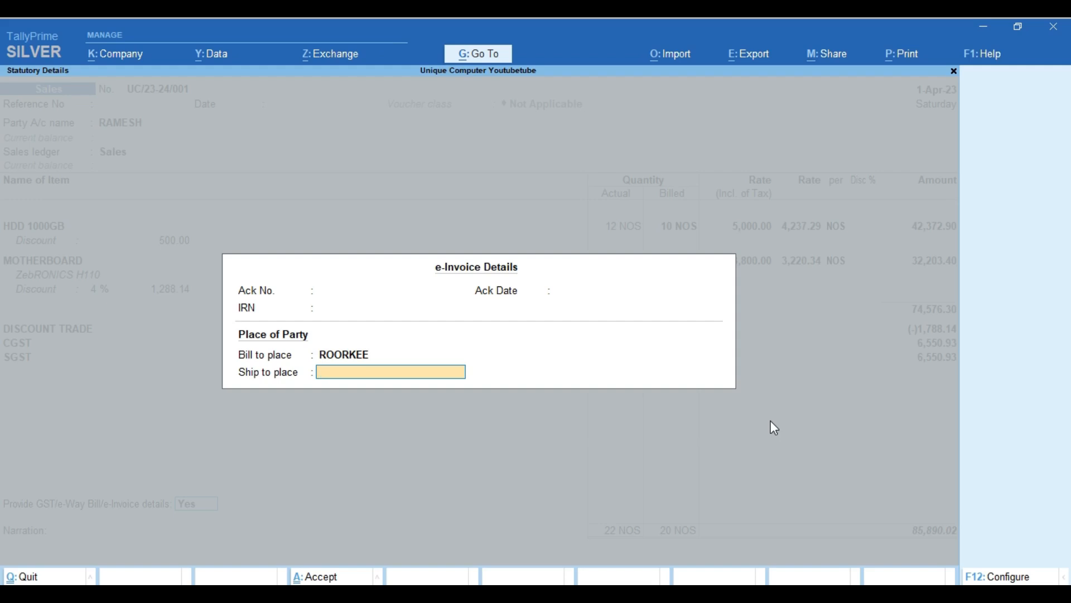
pyautogui.press('BackSpace')
pyautogui.write('DE')
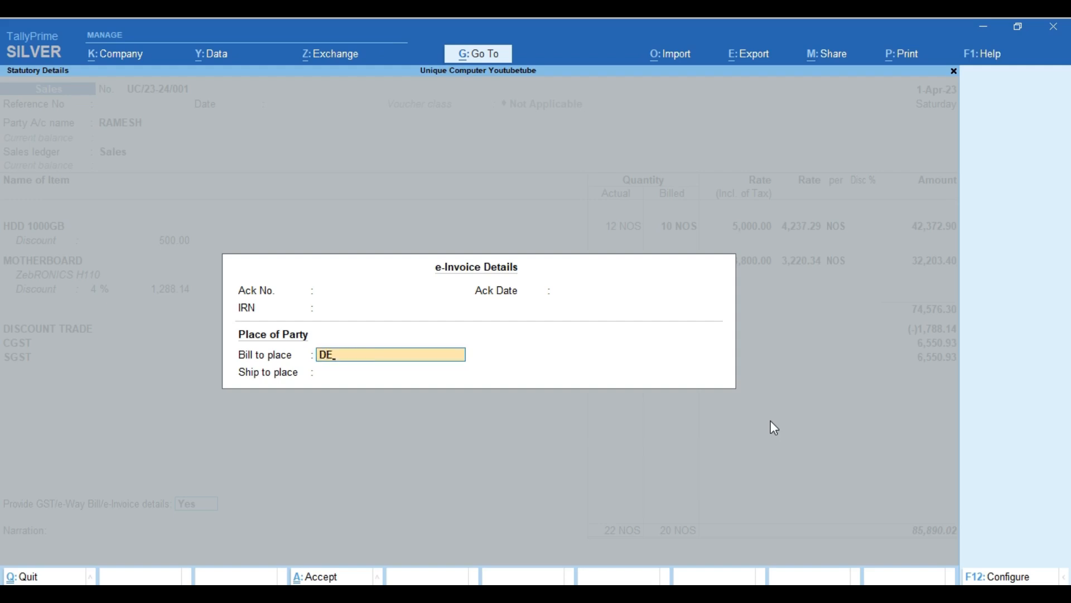
pyautogui.write('HRADUN')
pyautogui.press('Return')
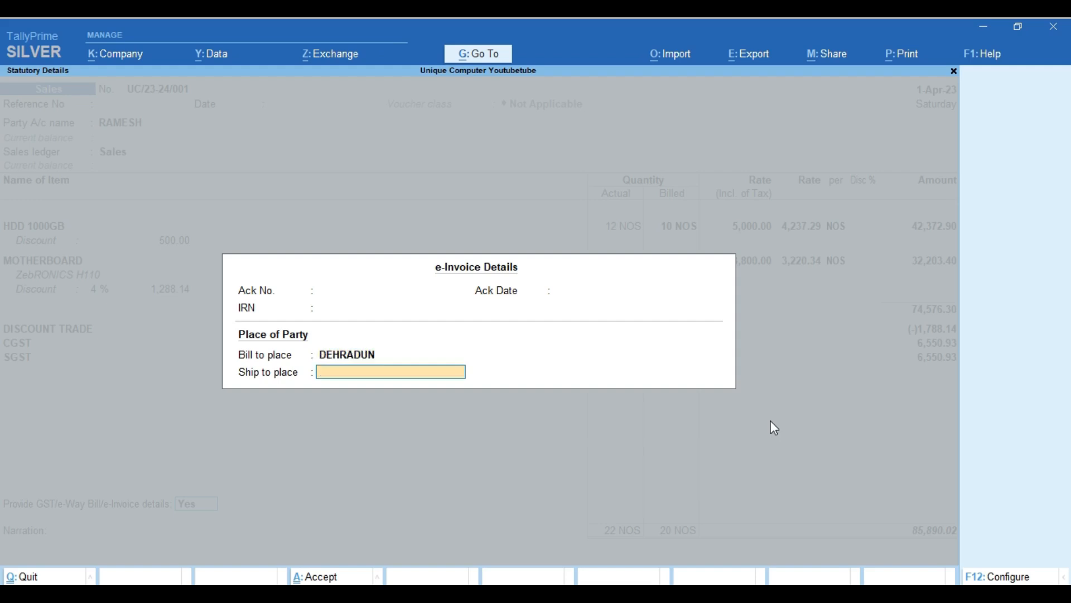
pyautogui.write('DEHRADN')
pyautogui.press('BackSpace')
pyautogui.write('UN')
pyautogui.press('Return')
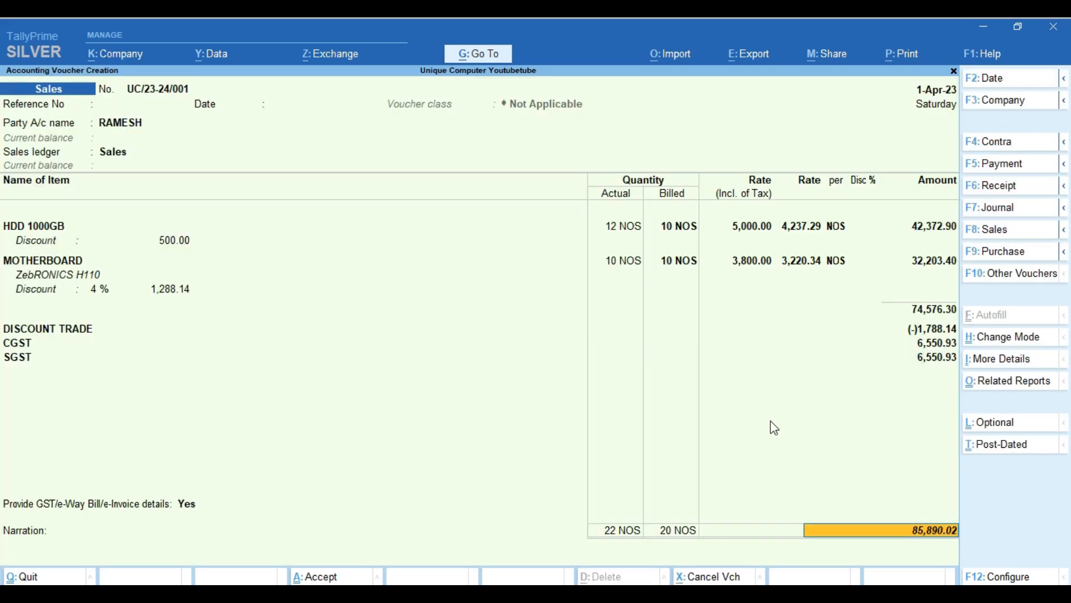
# Save voucher UC/23-24/001, declining the payment QR code, and quit to the Gateway.
pyautogui.press('Return')
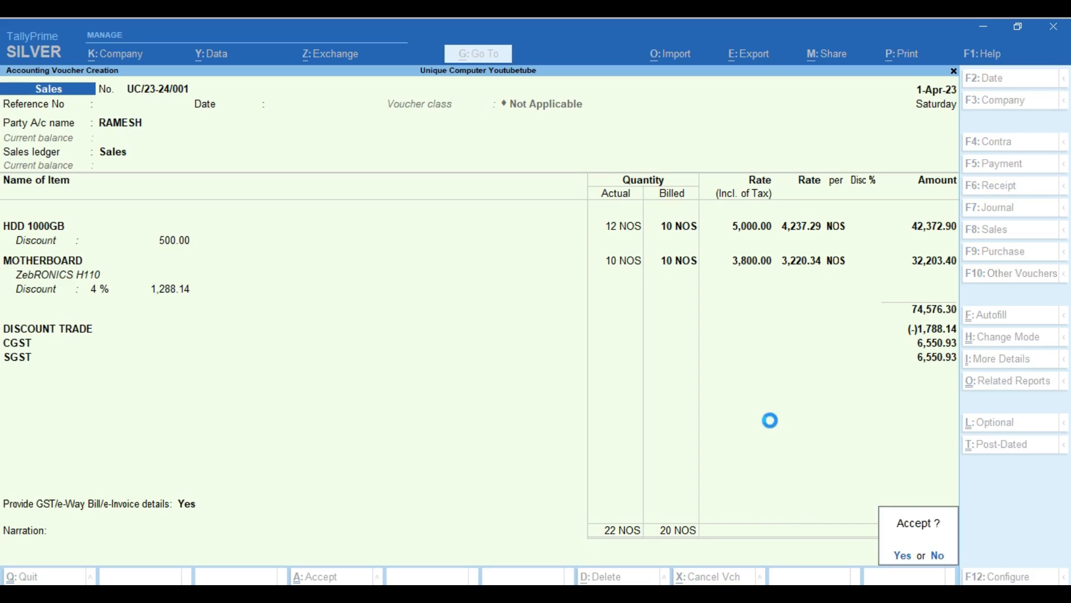
pyautogui.press('Return')
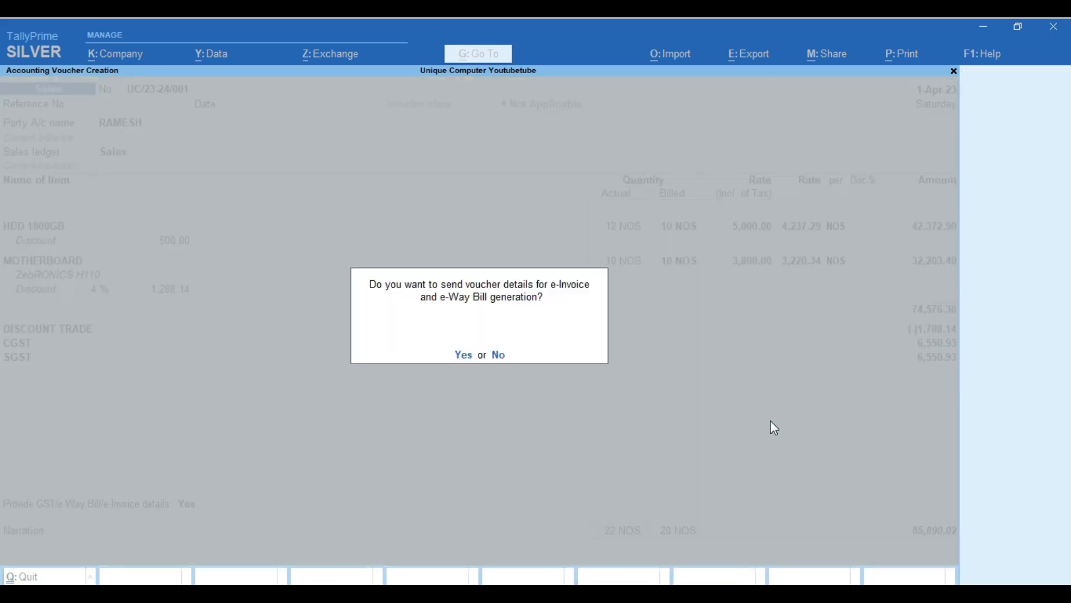
pyautogui.press('Return')
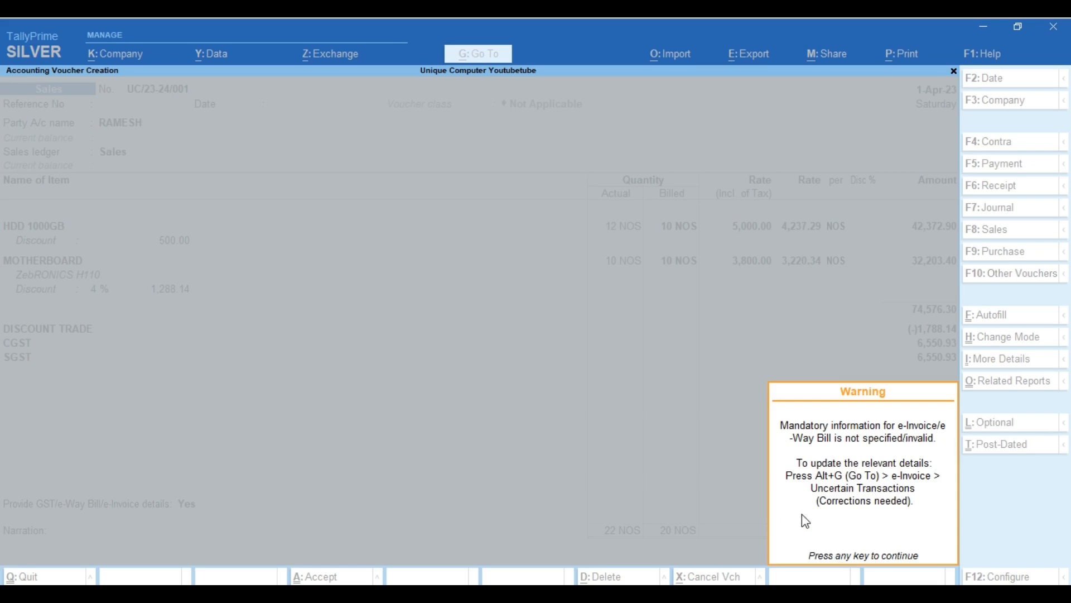
pyautogui.press('Return')
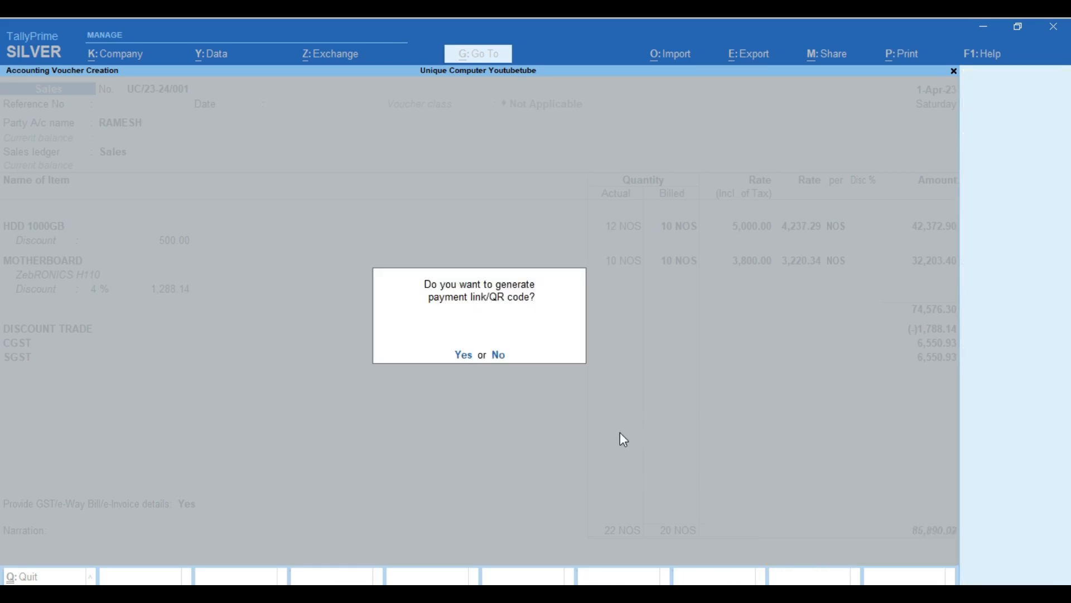
pyautogui.press('n')
pyautogui.press('Escape')
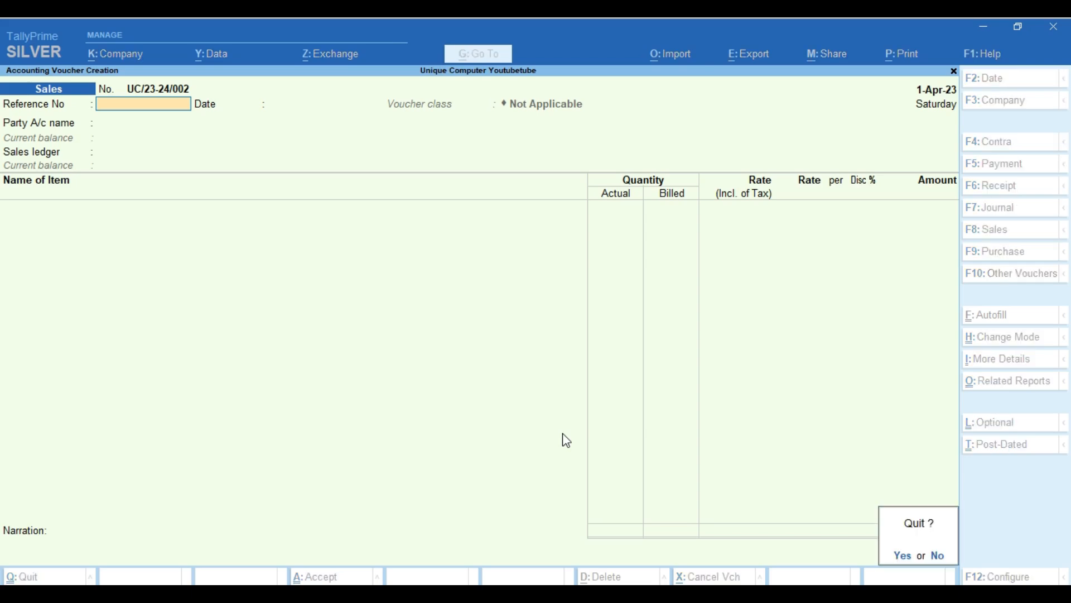
pyautogui.press('y')
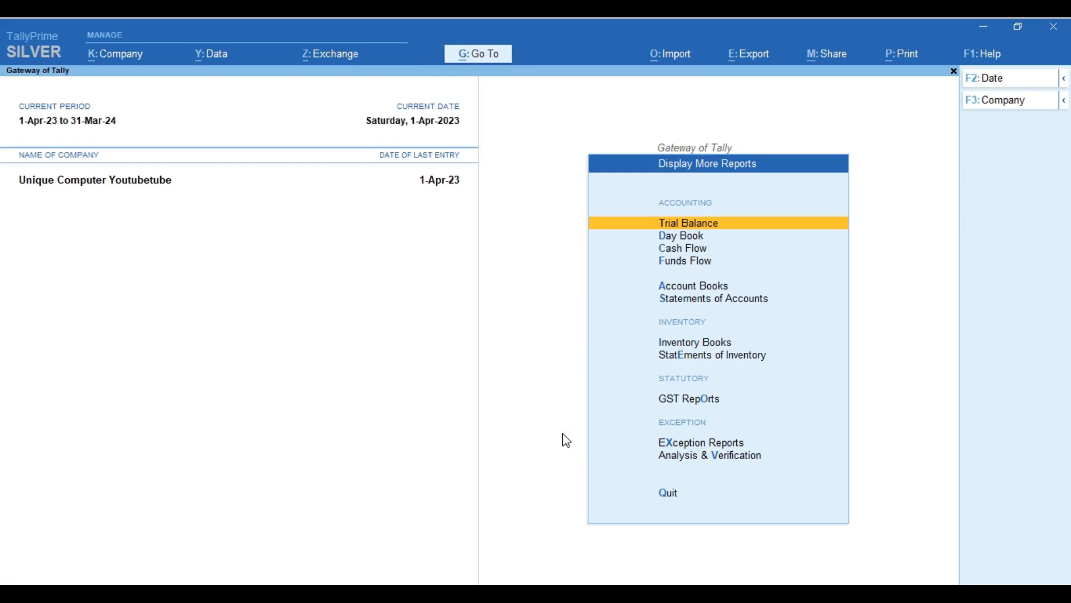
# Drill from GST Reports > e-Way Bill uncertain transactions into the Uttarakhand Registration details.
pyautogui.click(676, 401)
pyautogui.press('Down')
pyautogui.press('Down')
pyautogui.press('Down')
pyautogui.press('Down')
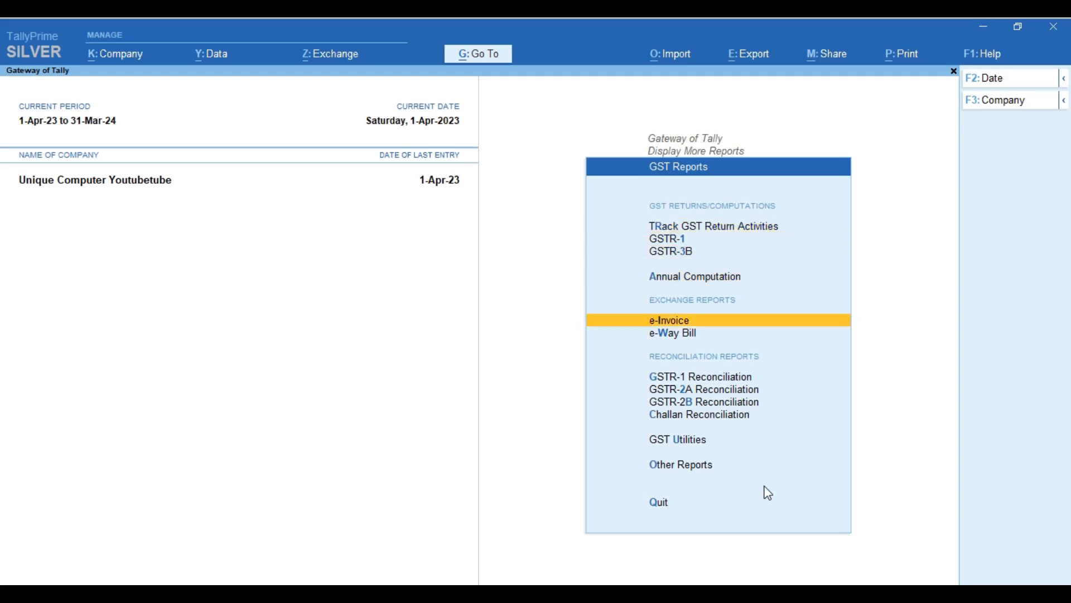
pyautogui.press('Down')
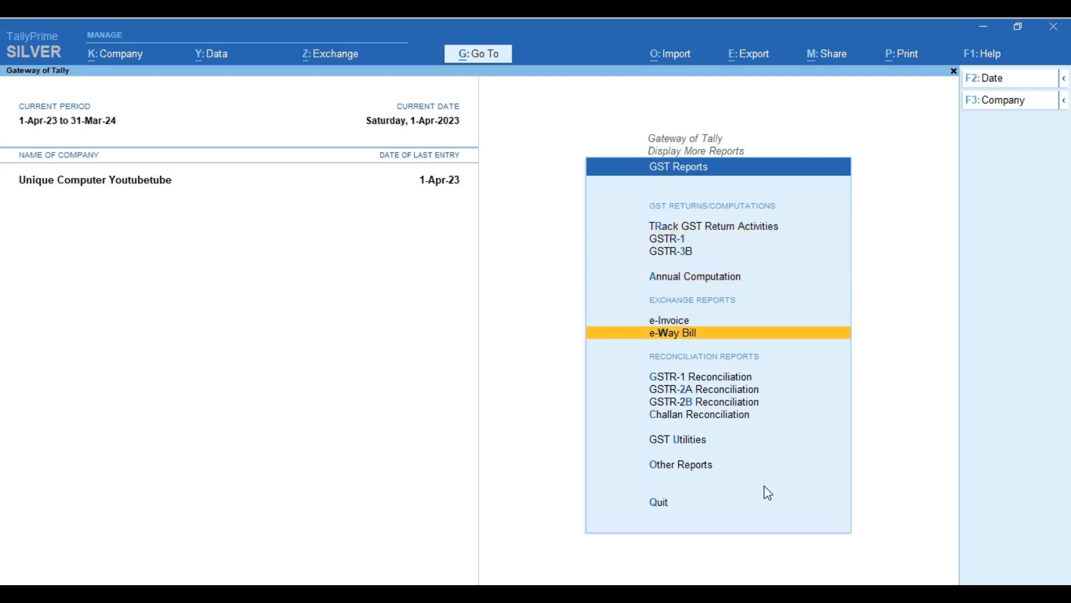
pyautogui.press('Return')
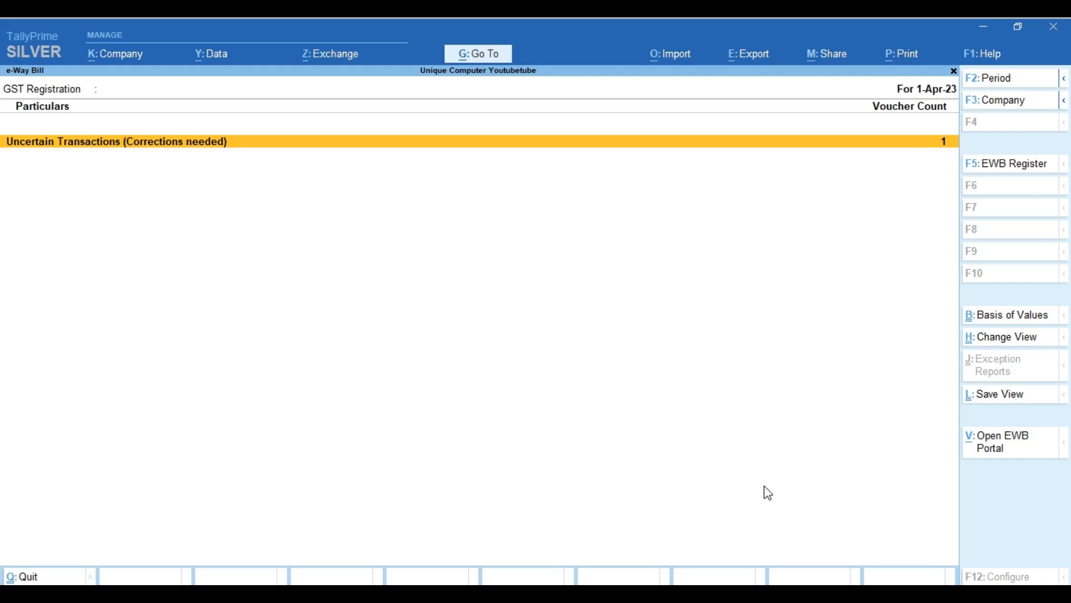
pyautogui.press('Return')
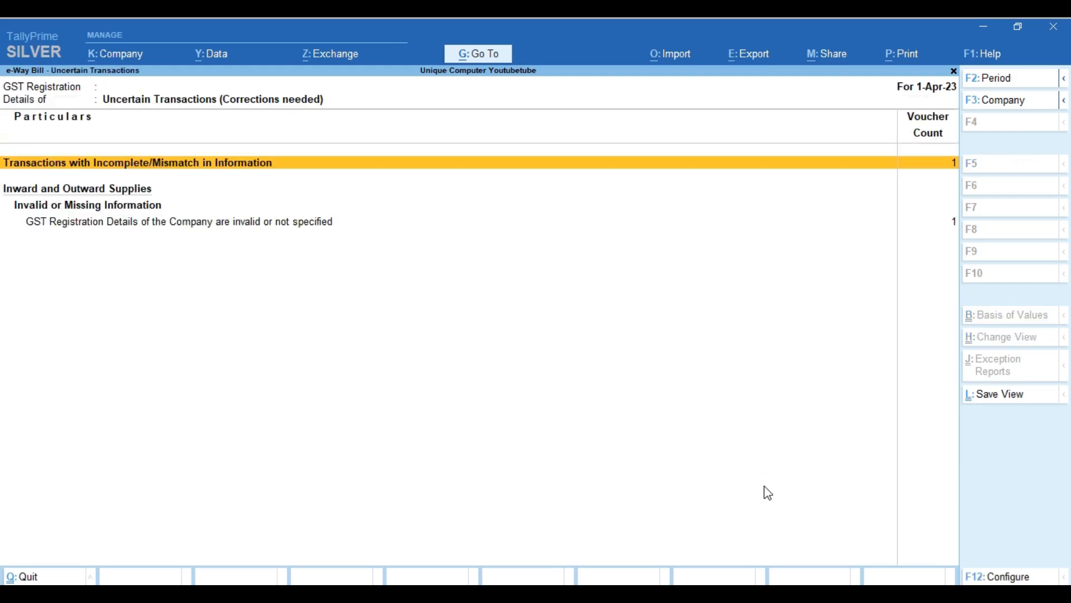
pyautogui.press('Down')
pyautogui.press('Down')
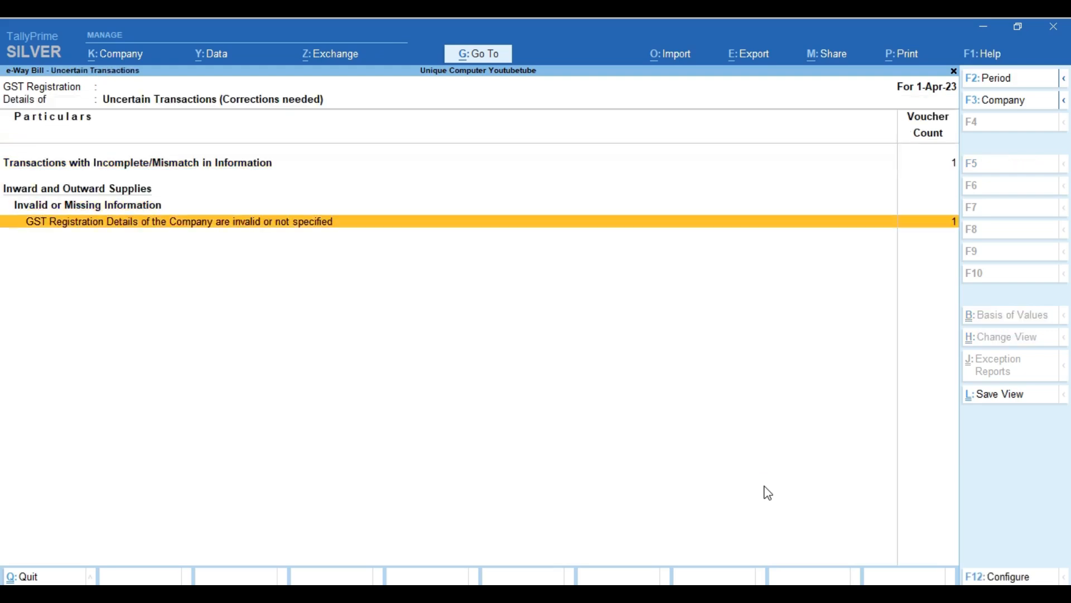
pyautogui.press('Return')
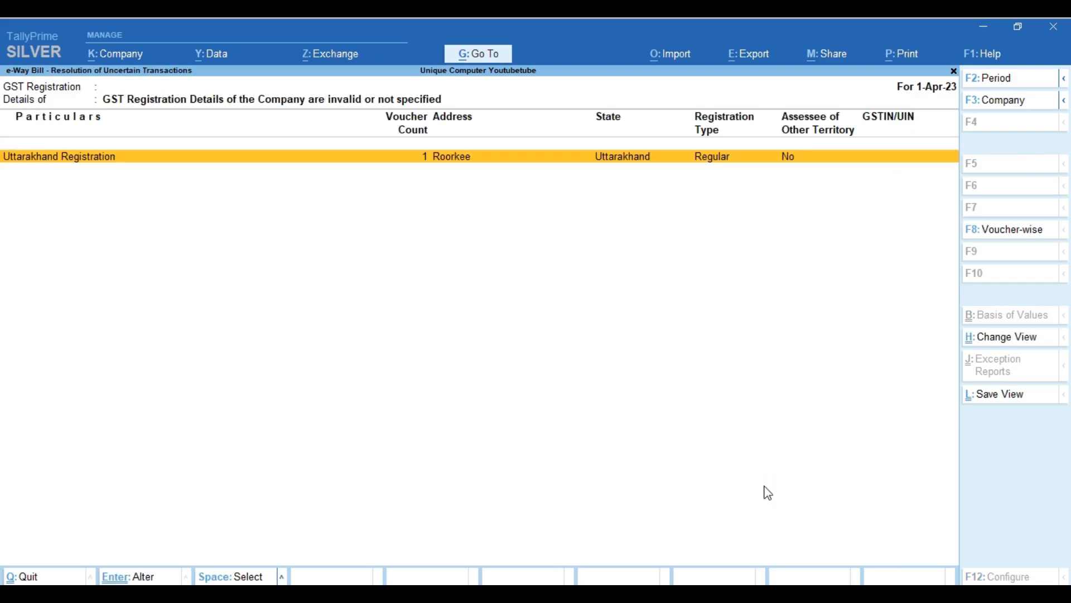
pyautogui.press('Return')
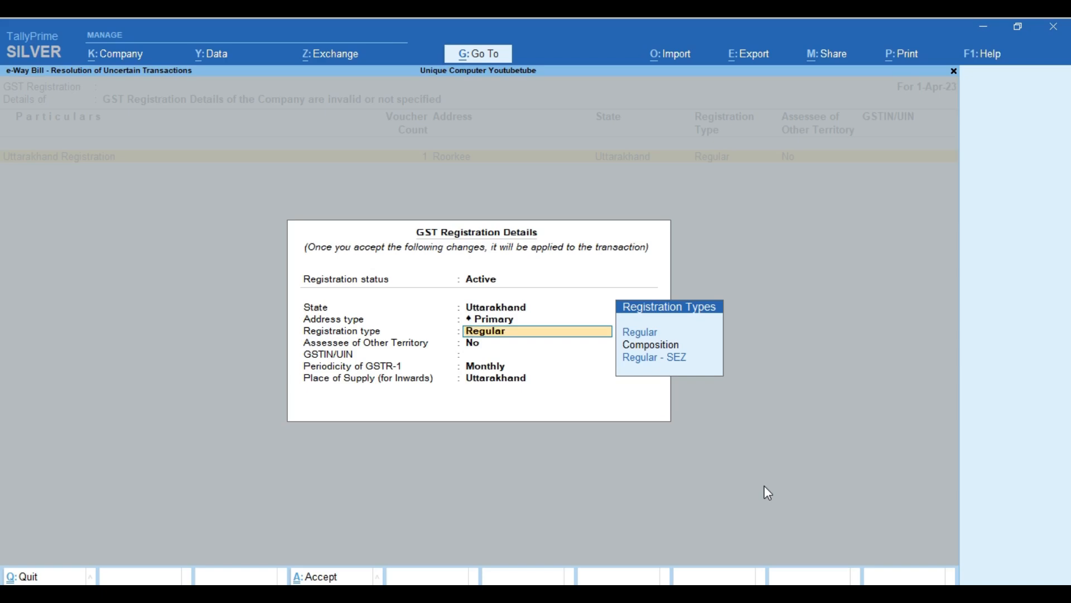
# Enter the company's GSTIN, keeping Regular type, Monthly periodicity and Uttarakhand place of supply.
pyautogui.press('Return')
pyautogui.press('Return')
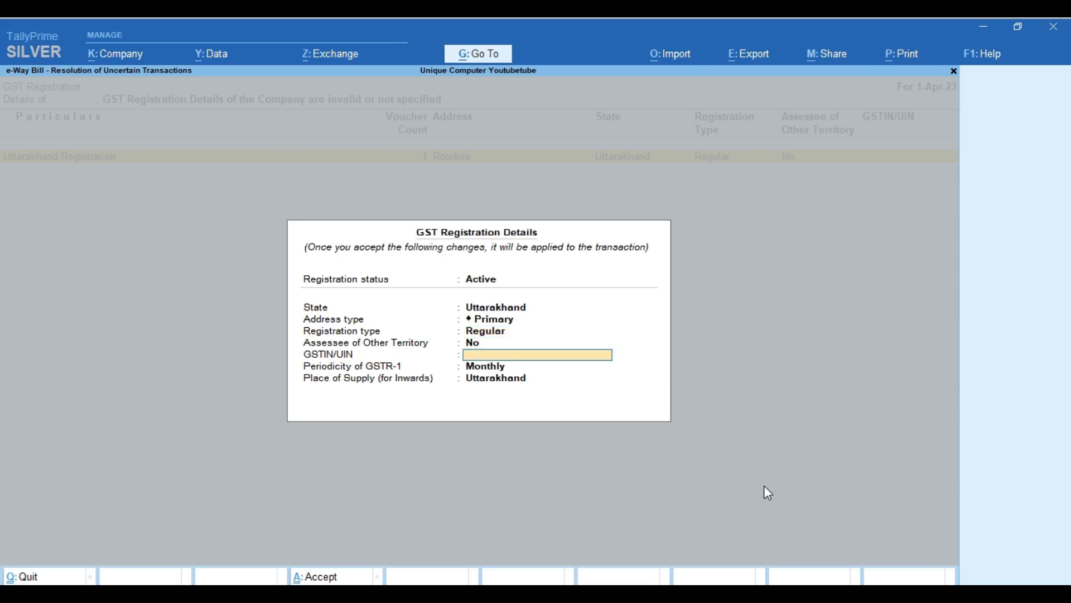
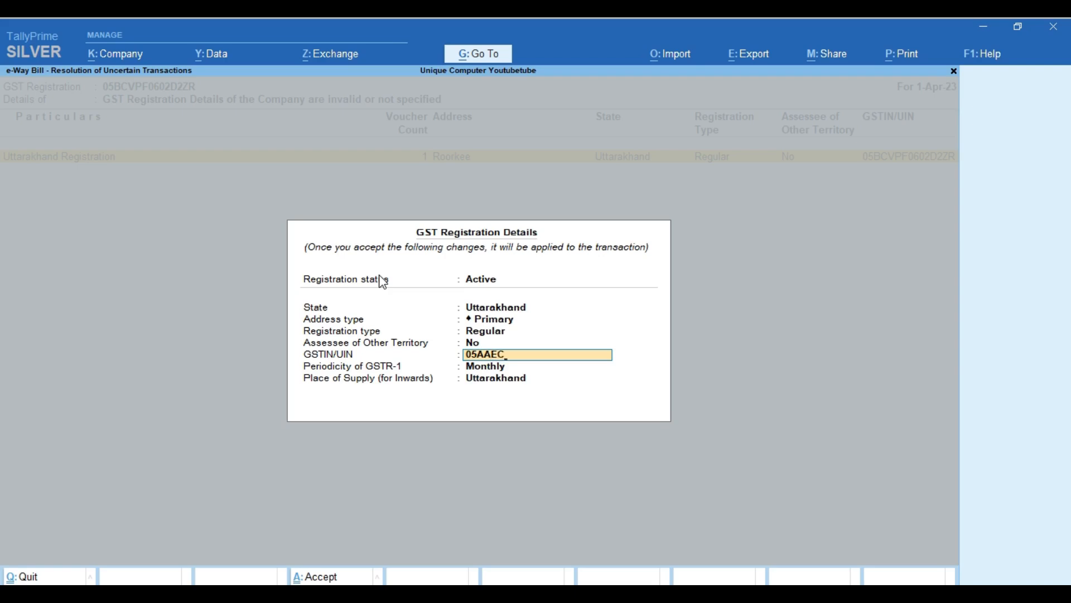
pyautogui.press('Return')
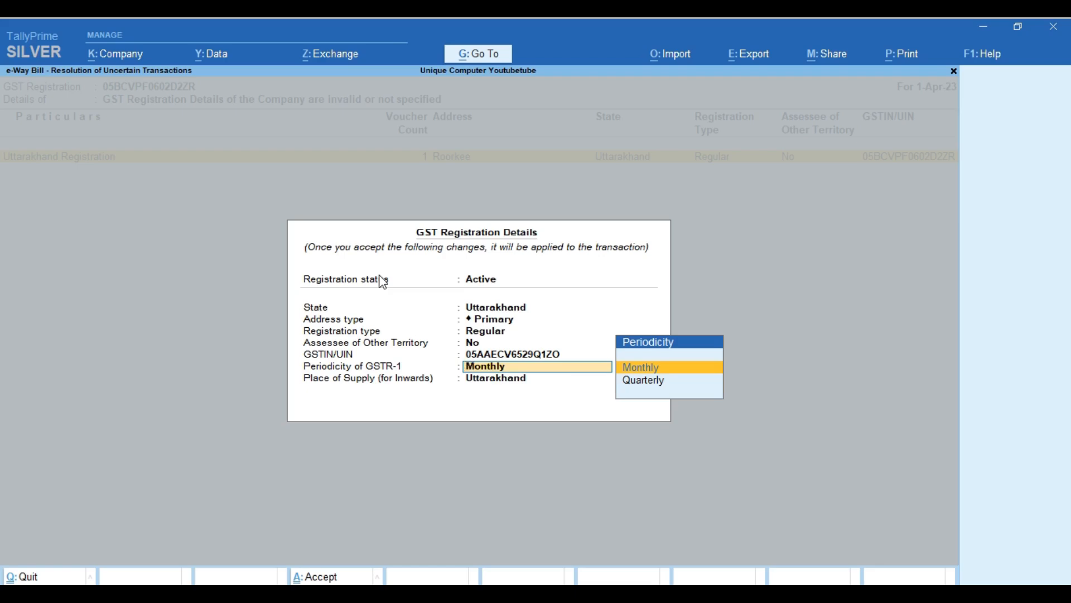
pyautogui.press('Return')
pyautogui.press('Return')
pyautogui.press('Return')
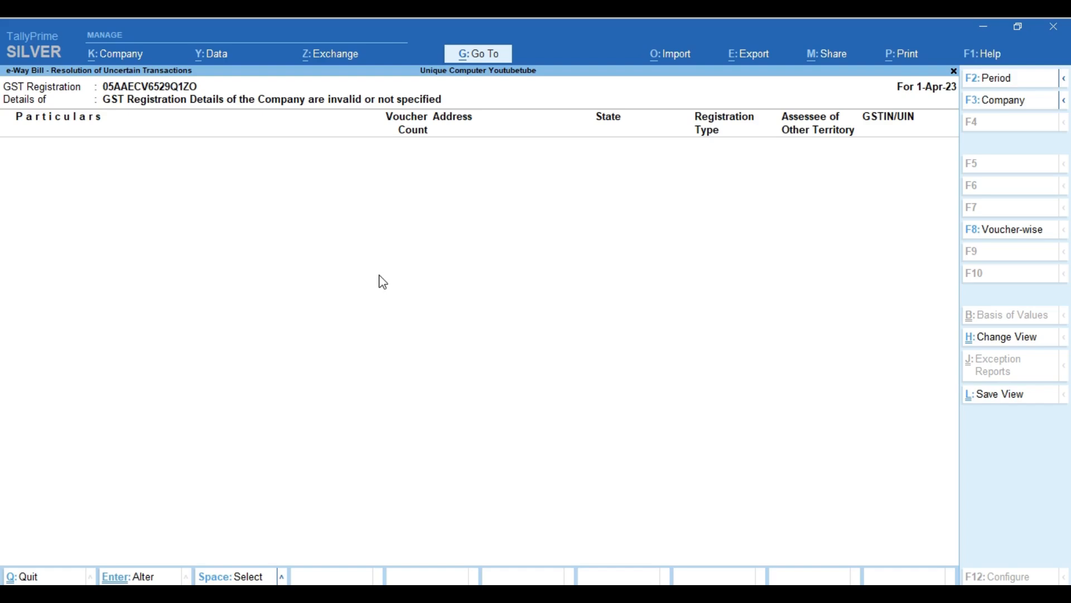
pyautogui.press('Escape')
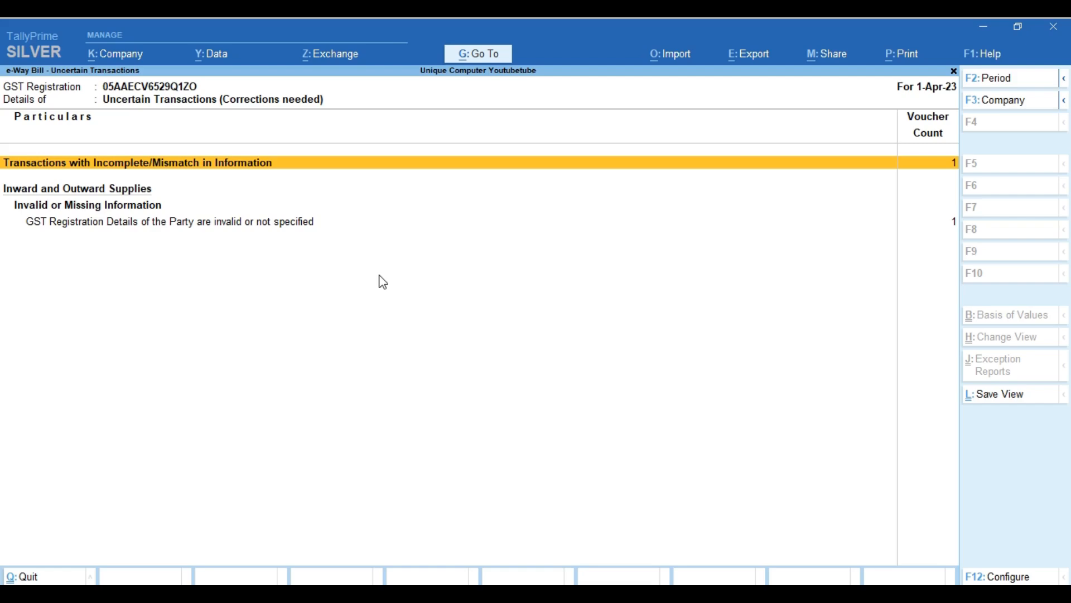
# Drill into the party registration exception to reach voucher UC/23-24/001.
pyautogui.press('Return')
# Open voucher UC/23-24/001 and add the party RAMESH's GSTIN.
pyautogui.press('Return')
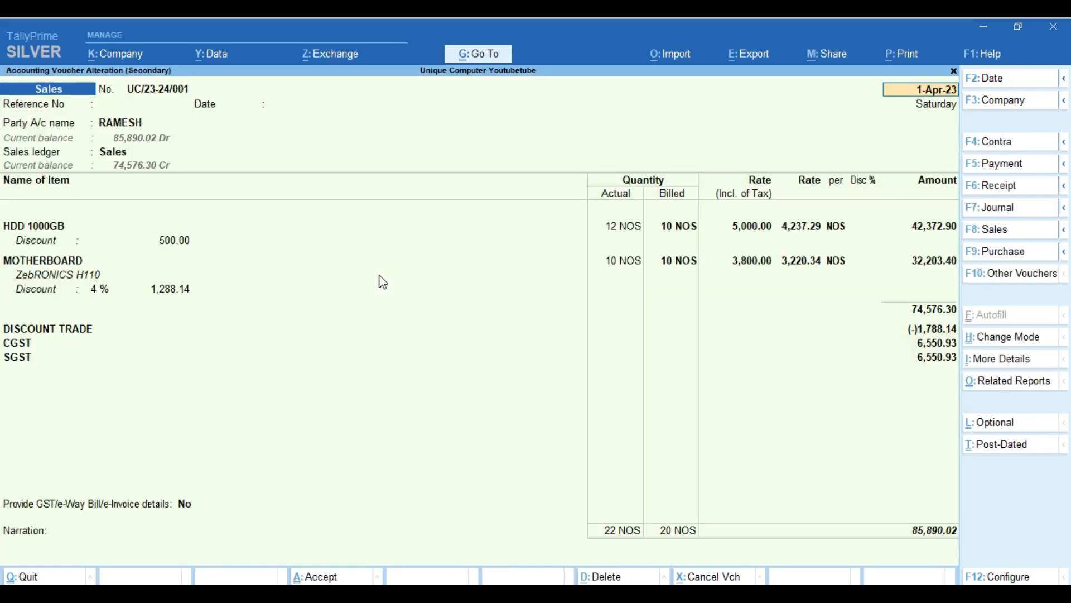
pyautogui.press('Return')
pyautogui.press('Return')
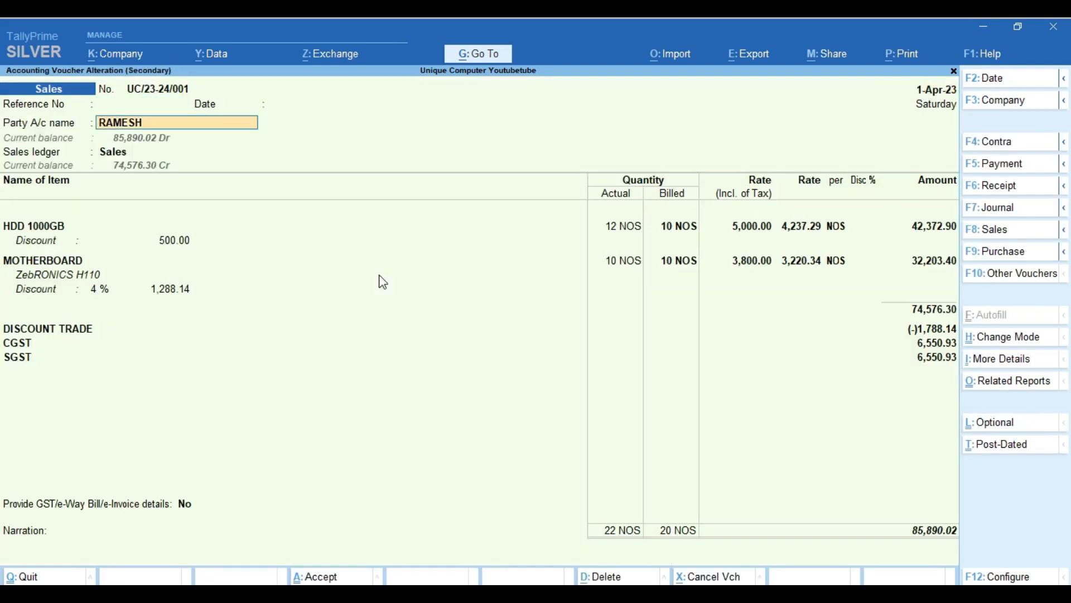
pyautogui.press('Return')
pyautogui.press('Return')
pyautogui.press('Return')
pyautogui.press('Return')
pyautogui.press('Return')
pyautogui.press('Return')
pyautogui.press('Return')
pyautogui.press('Return')
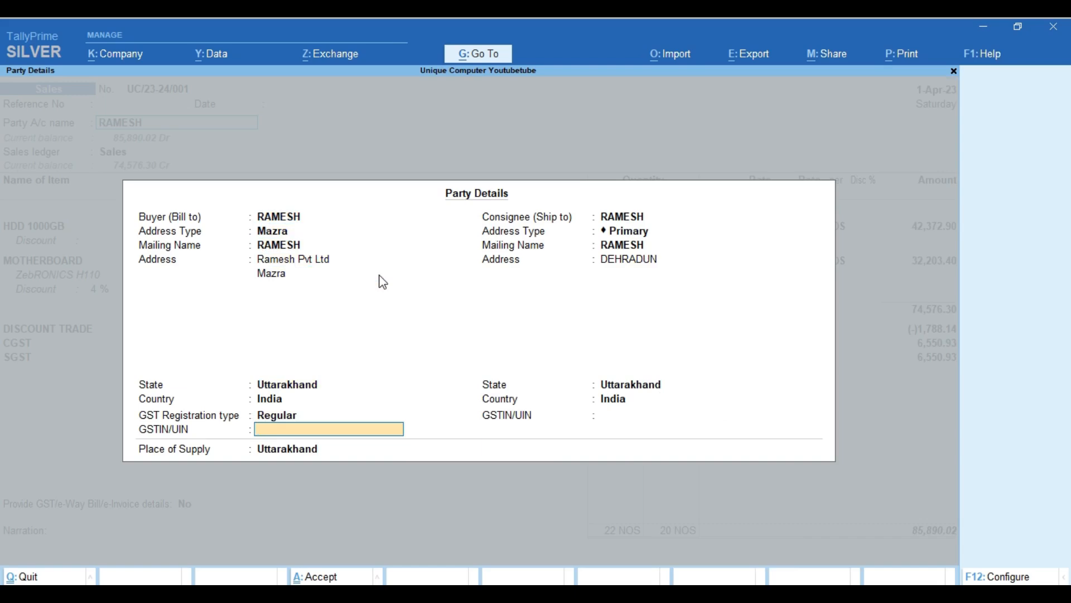
pyautogui.press('Return')
pyautogui.press('Return')
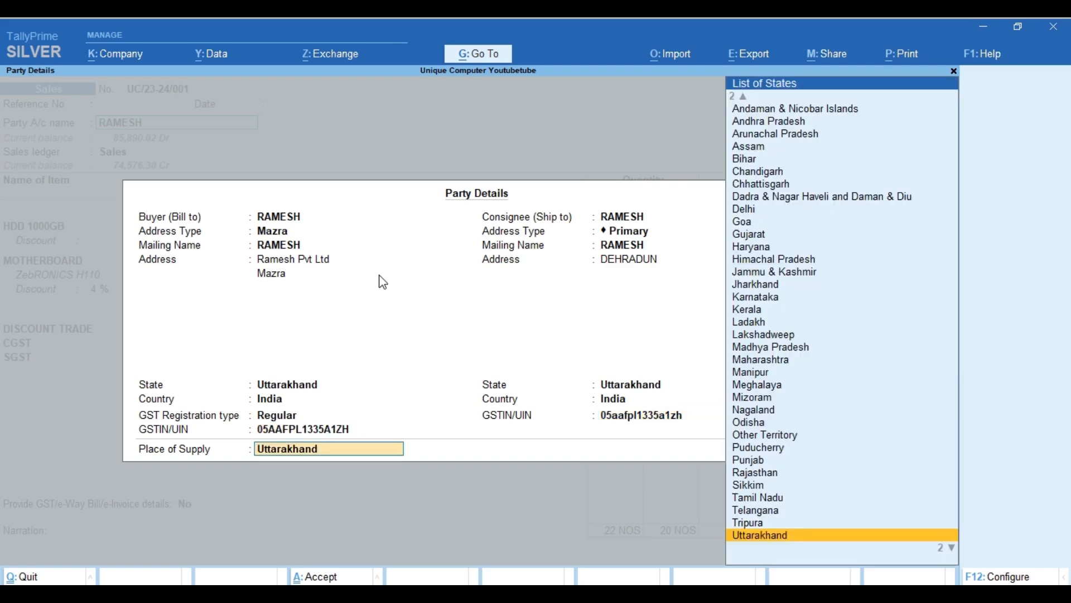
pyautogui.press('Return')
pyautogui.press('Return')
pyautogui.press('Return')
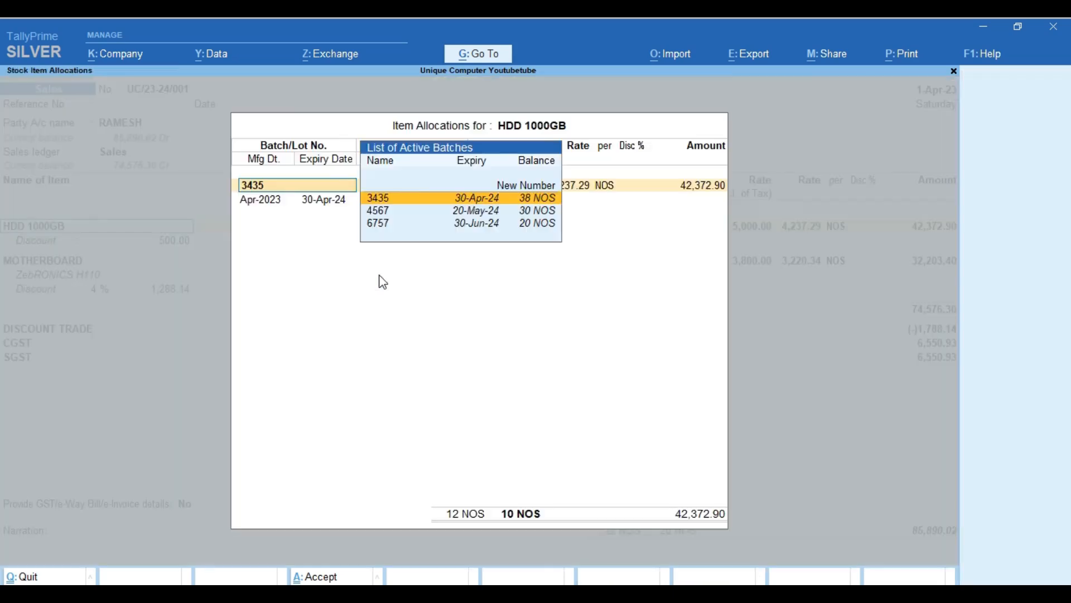
pyautogui.press('Return')
pyautogui.press('Return')
pyautogui.press('Return')
pyautogui.press('Return')
pyautogui.press('Return')
pyautogui.press('Return')
pyautogui.press('Return')
pyautogui.press('Return')
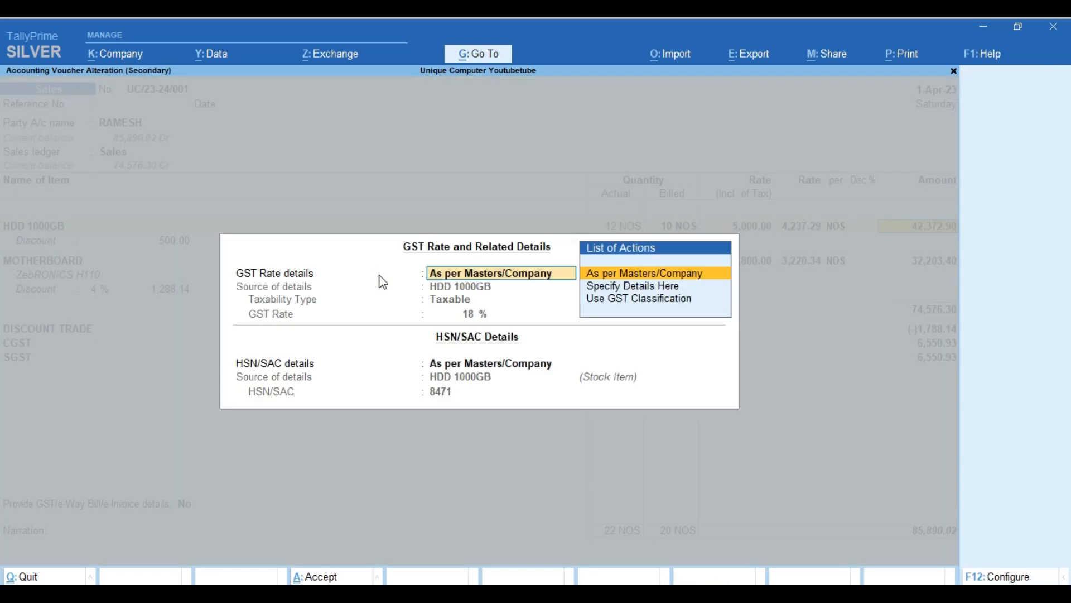
# Set 'Provide GST/e-Way Bill/e-Invoice details' to Yes and accept the JASWANT TRANSPORT and Dehradun details.
pyautogui.press('Return')
pyautogui.press('Return')
pyautogui.press('Return')
pyautogui.press('Return')
pyautogui.press('Return')
pyautogui.press('Return')
pyautogui.press('Return')
pyautogui.press('Return')
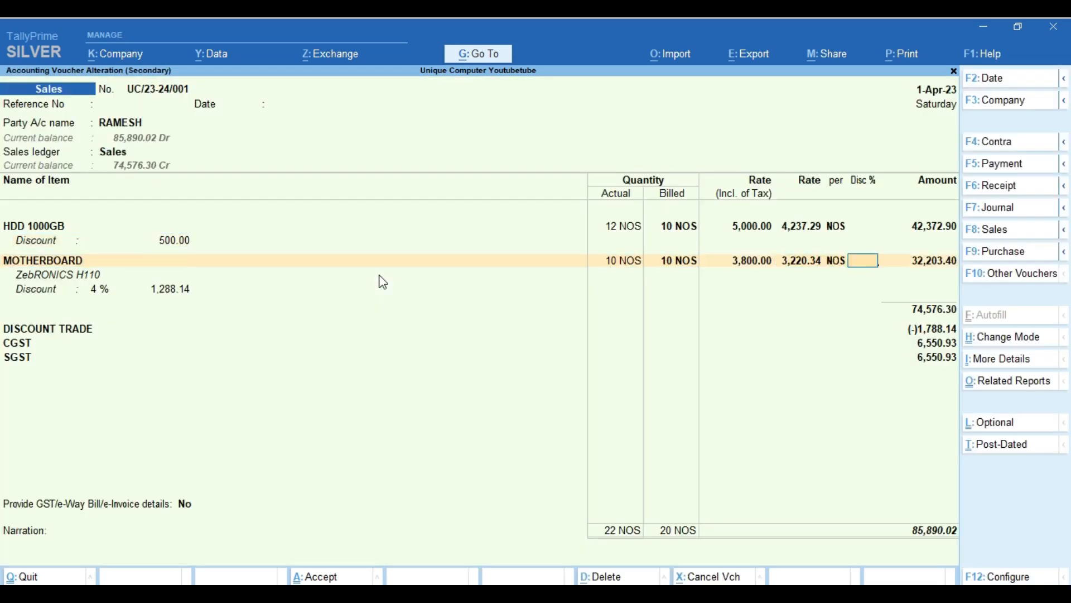
pyautogui.press('Return')
pyautogui.press('Return')
pyautogui.press('Return')
pyautogui.press('Return')
pyautogui.press('Return')
pyautogui.press('Return')
pyautogui.press('Return')
pyautogui.press('Return')
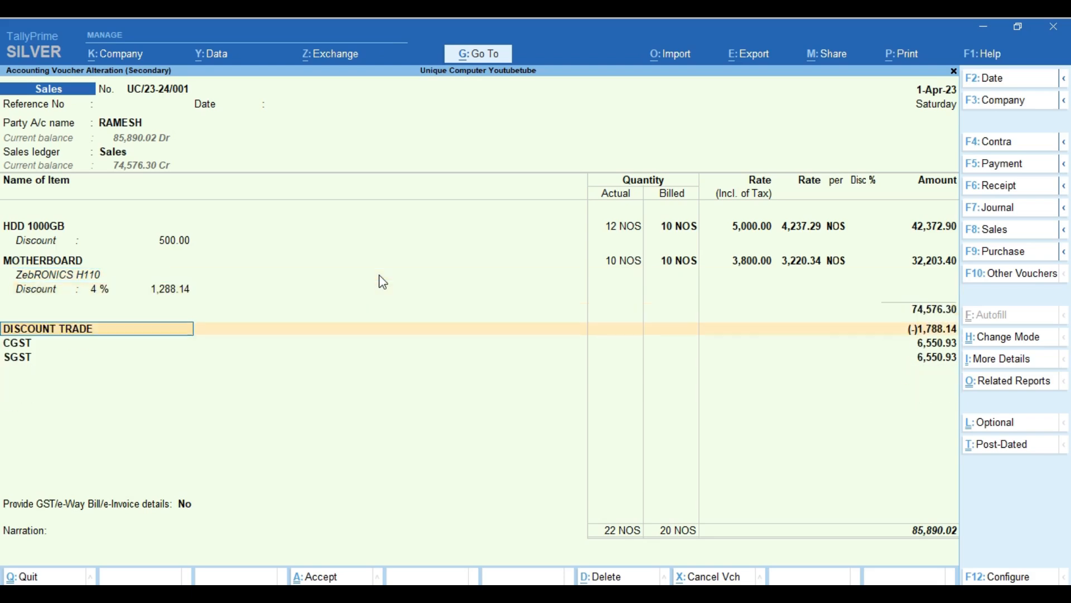
pyautogui.press('Return')
pyautogui.press('Return')
pyautogui.press('Return')
pyautogui.press('Return')
pyautogui.press('Return')
pyautogui.press('Return')
pyautogui.press('Return')
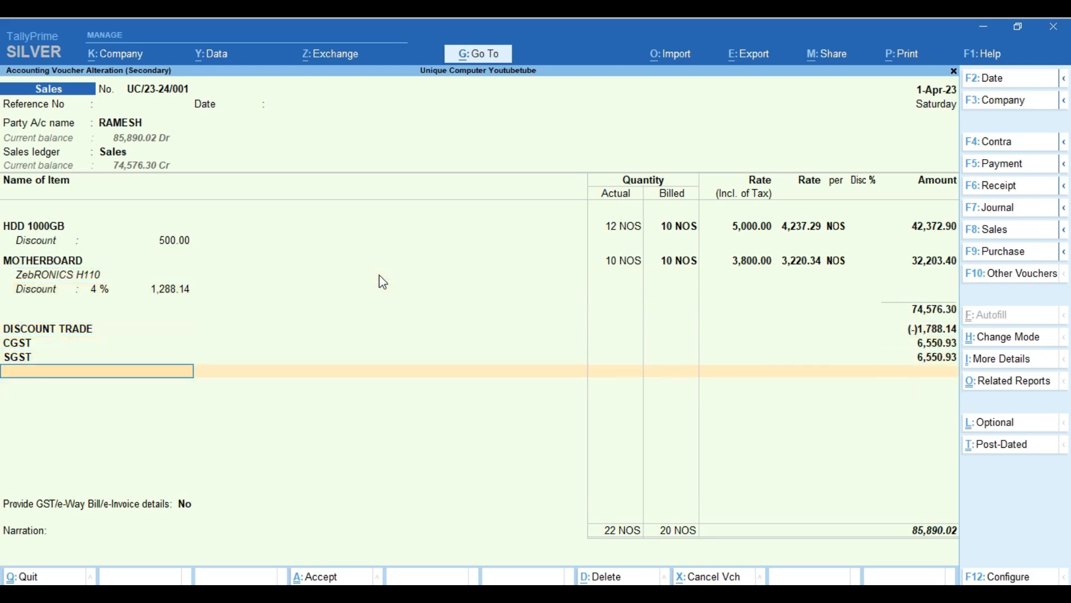
pyautogui.press('Return')
pyautogui.press('Return')
pyautogui.press('BackSpace')
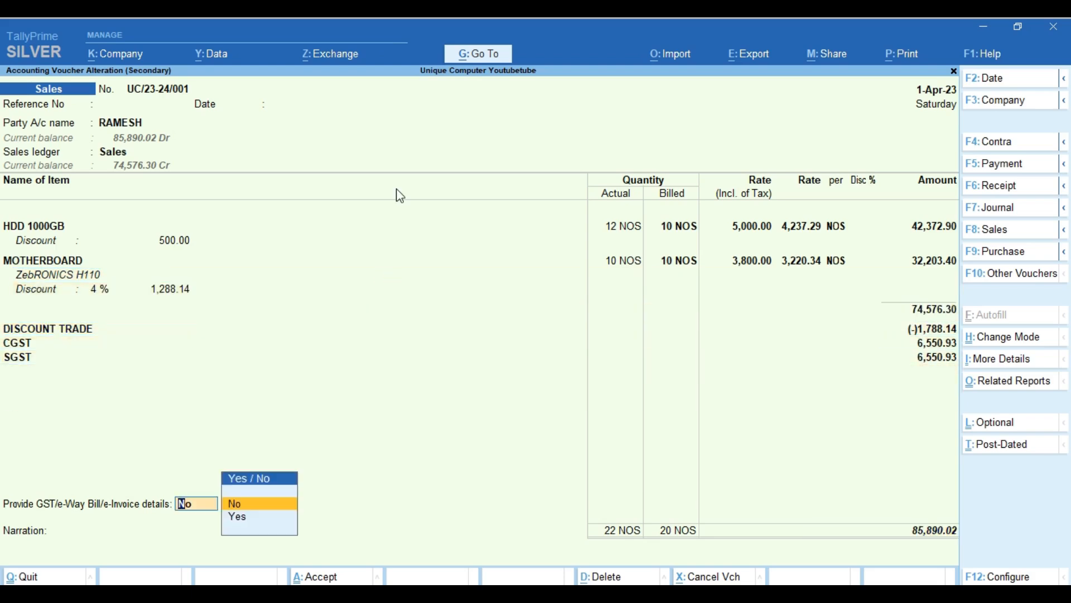
pyautogui.press('Down')
pyautogui.press('Return')
pyautogui.press('Return')
pyautogui.press('Return')
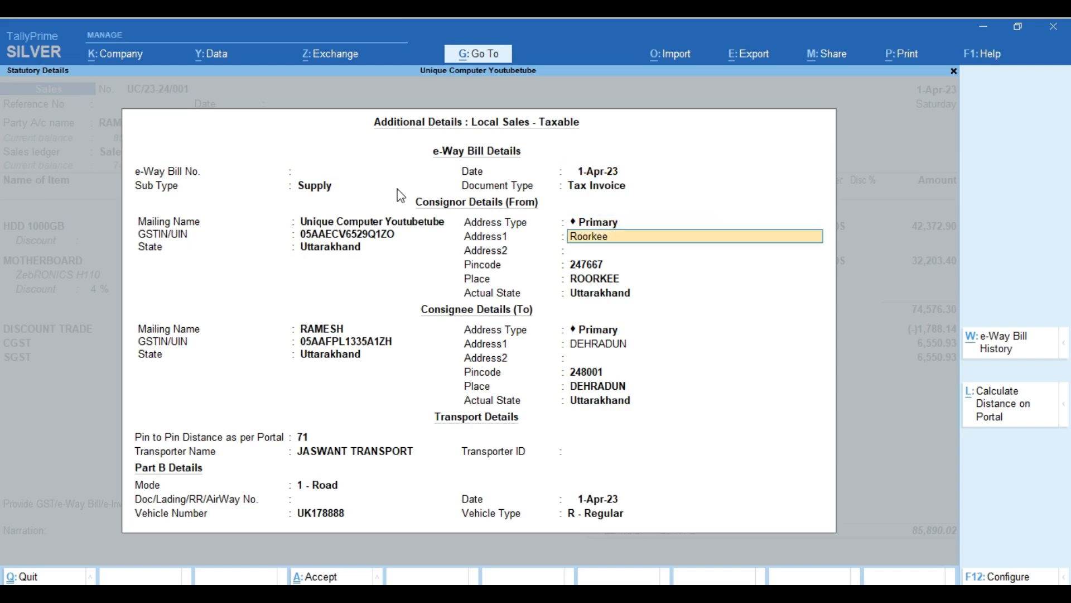
pyautogui.press('Return')
pyautogui.press('Return')
pyautogui.press('Return')
pyautogui.press('Return')
pyautogui.press('Return')
pyautogui.press('Return')
pyautogui.press('Return')
pyautogui.press('Return')
pyautogui.press('Return')
pyautogui.press('Return')
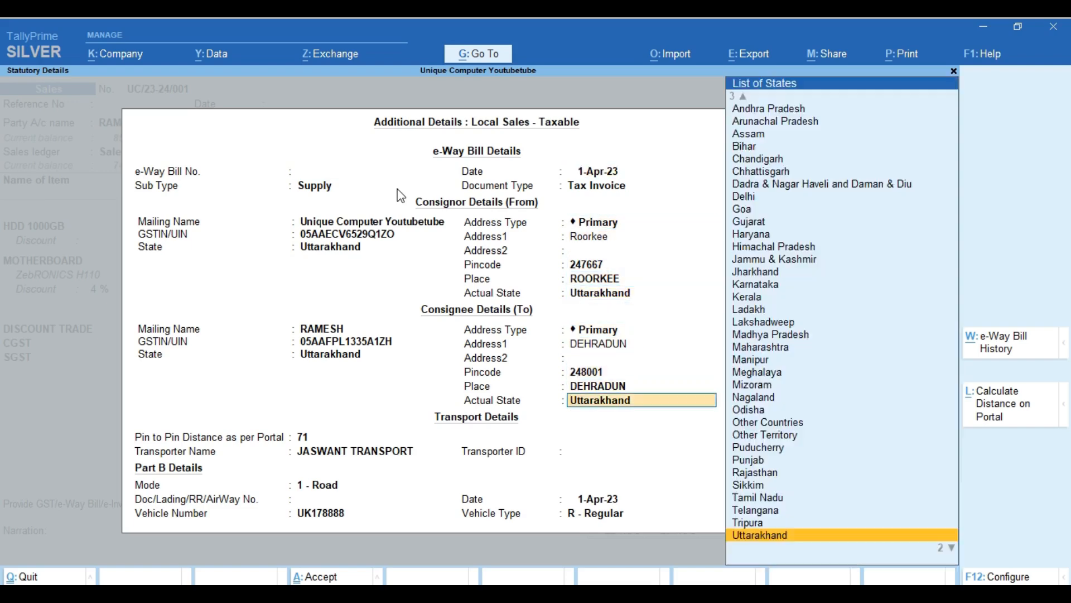
pyautogui.press('Return')
pyautogui.press('Return')
pyautogui.press('Return')
pyautogui.press('Return')
pyautogui.press('Return')
pyautogui.press('Return')
pyautogui.press('Return')
pyautogui.press('Return')
pyautogui.press('Return')
pyautogui.press('Return')
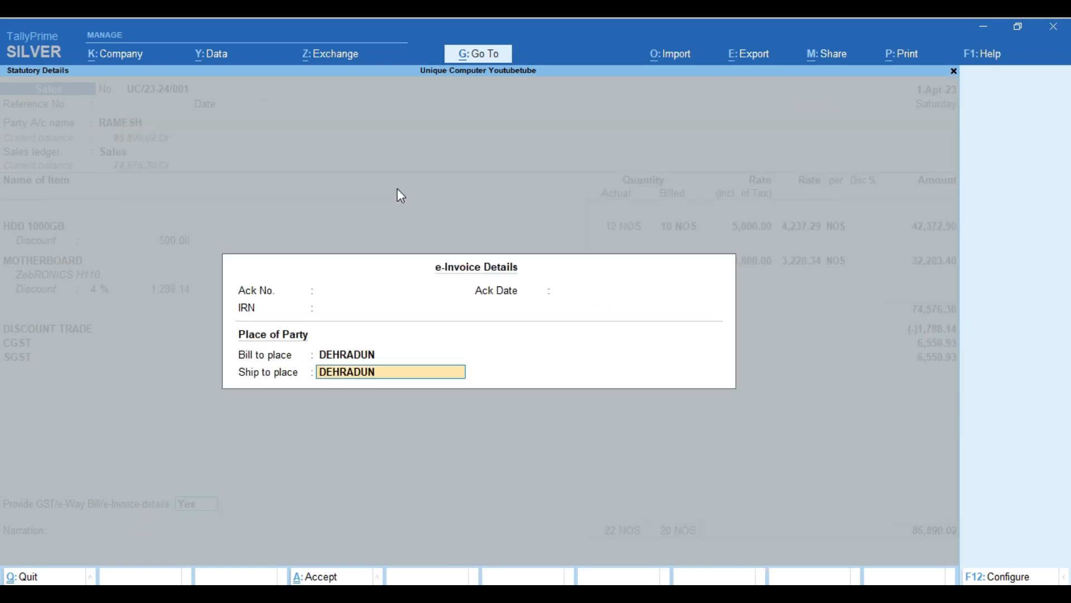
pyautogui.press('Return')
# Save the voucher, skip e-Invoice login, and generate a UPI QR code for 85,890.02.
pyautogui.press('Return')
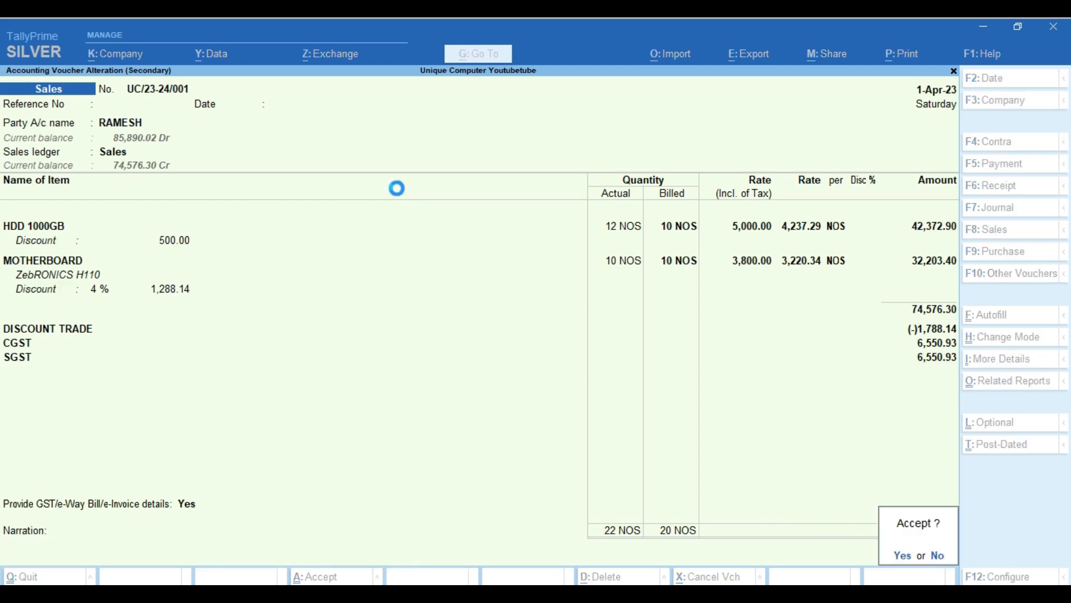
pyautogui.press('Return')
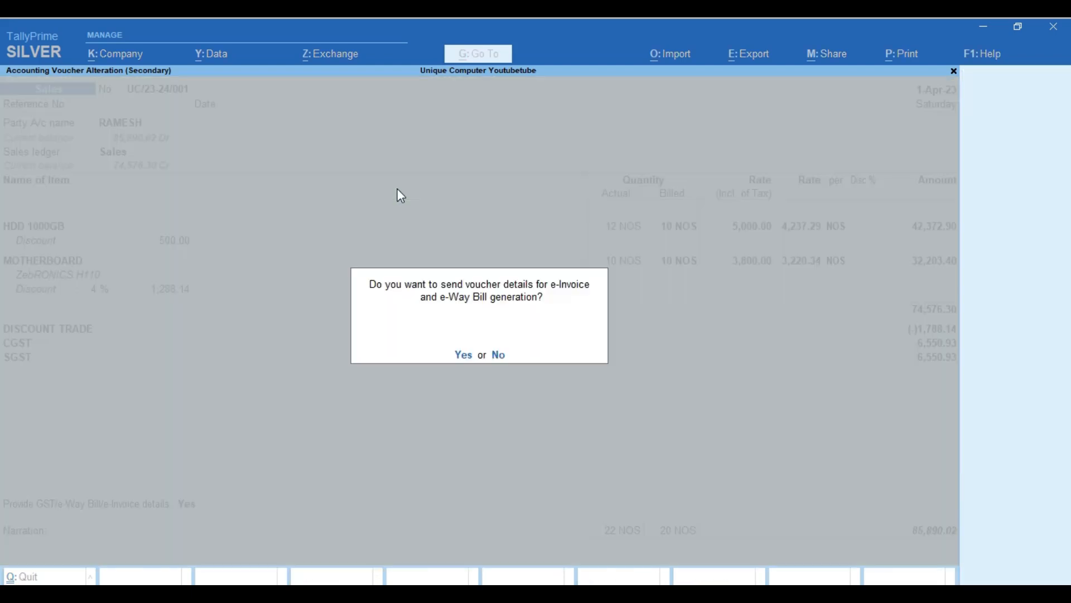
pyautogui.press('Return')
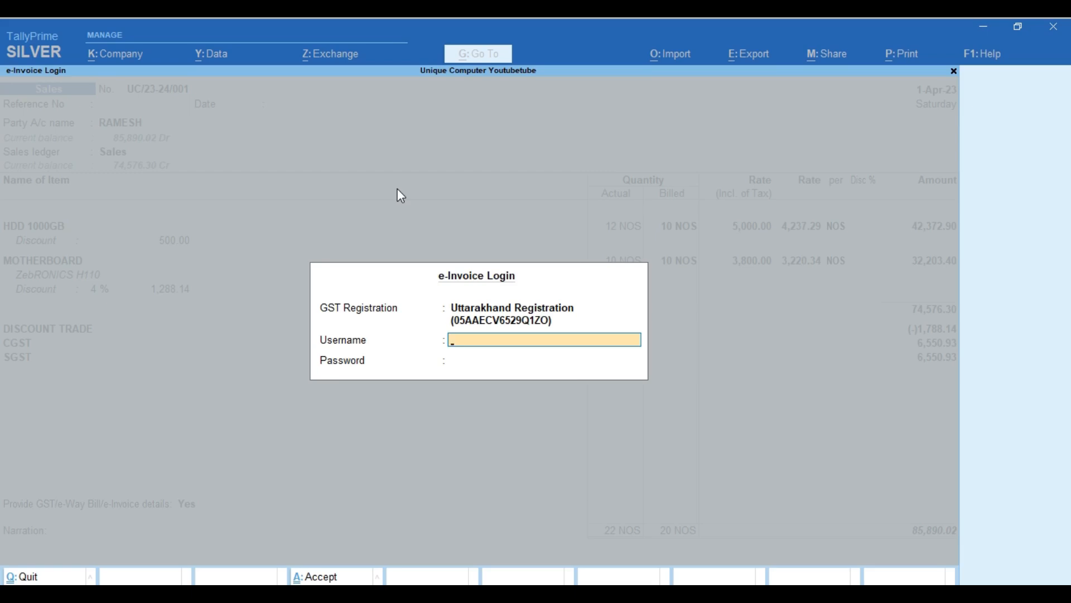
pyautogui.press('Escape')
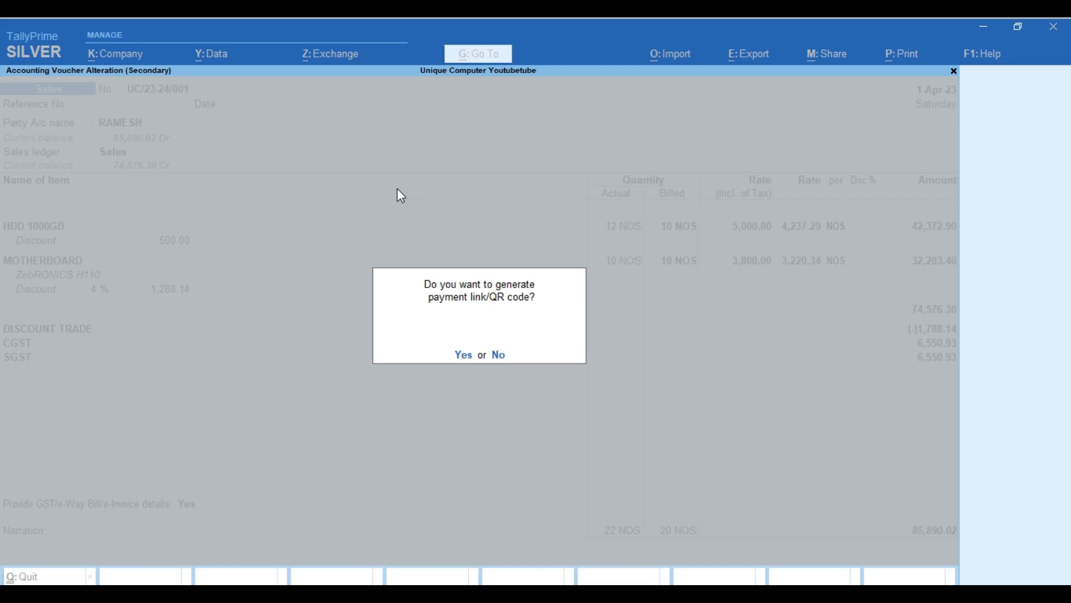
pyautogui.press('y')
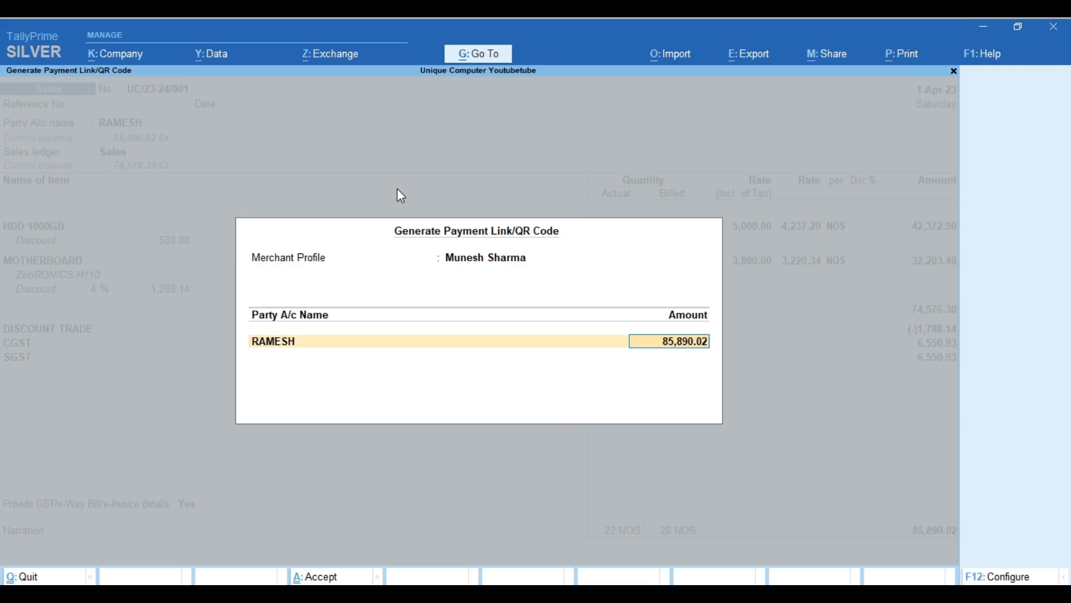
pyautogui.press('Return')
pyautogui.press('y')
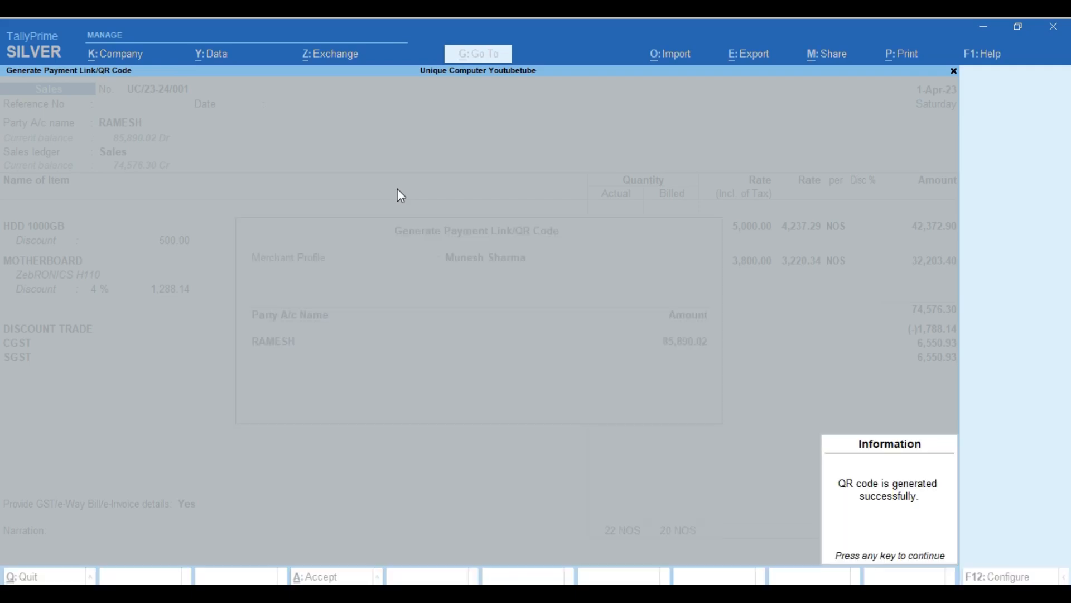
pyautogui.press('Return')
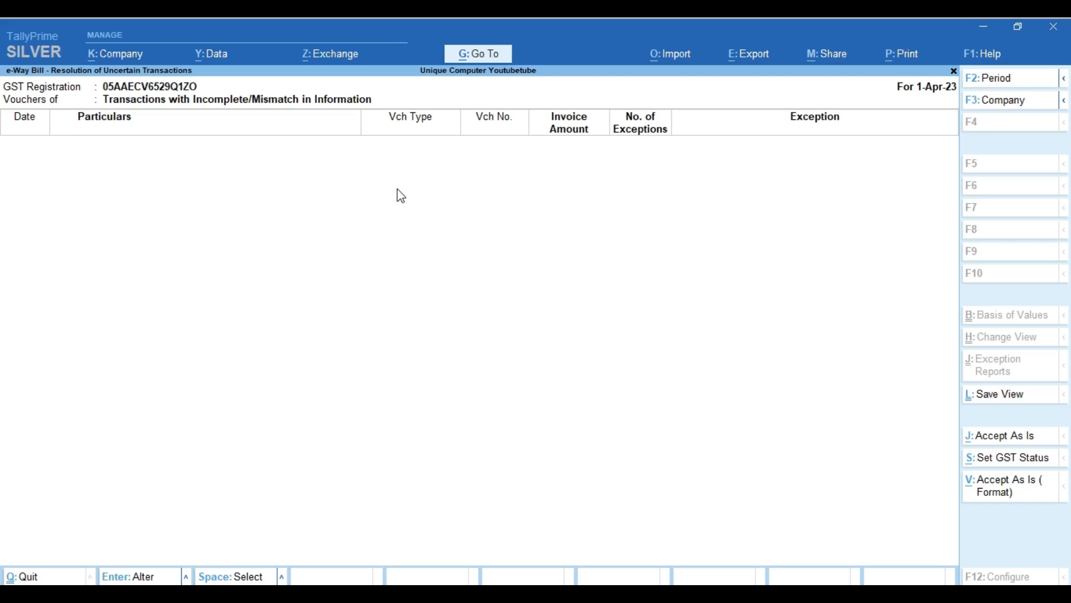
# Back out of the e-Way Bill reports toward the Gateway of Tally.
pyautogui.press('Escape')
pyautogui.press('Escape')
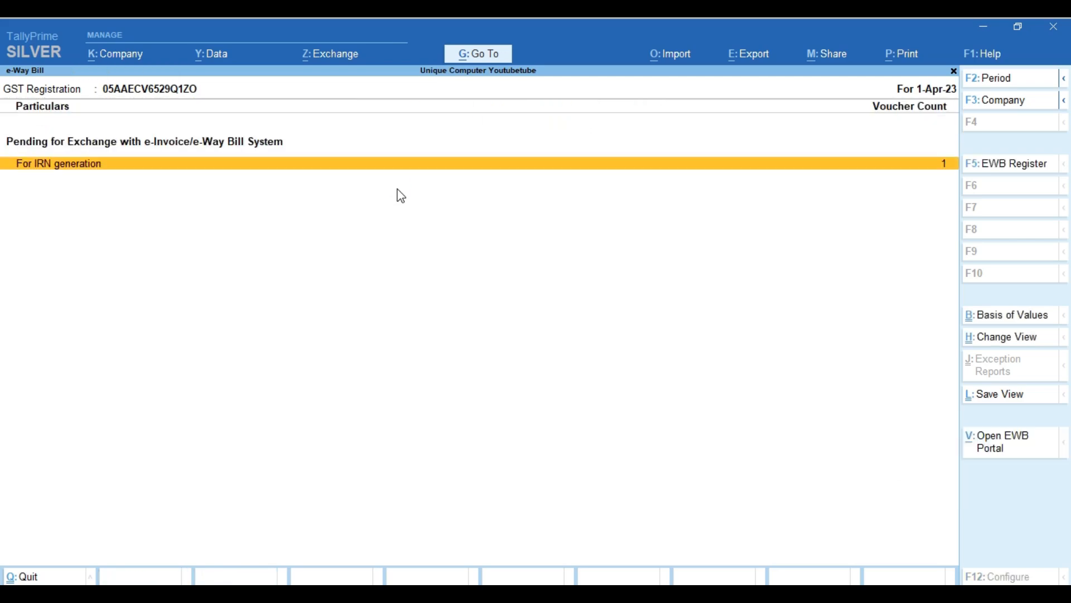
pyautogui.press('Escape')
pyautogui.press('Escape')
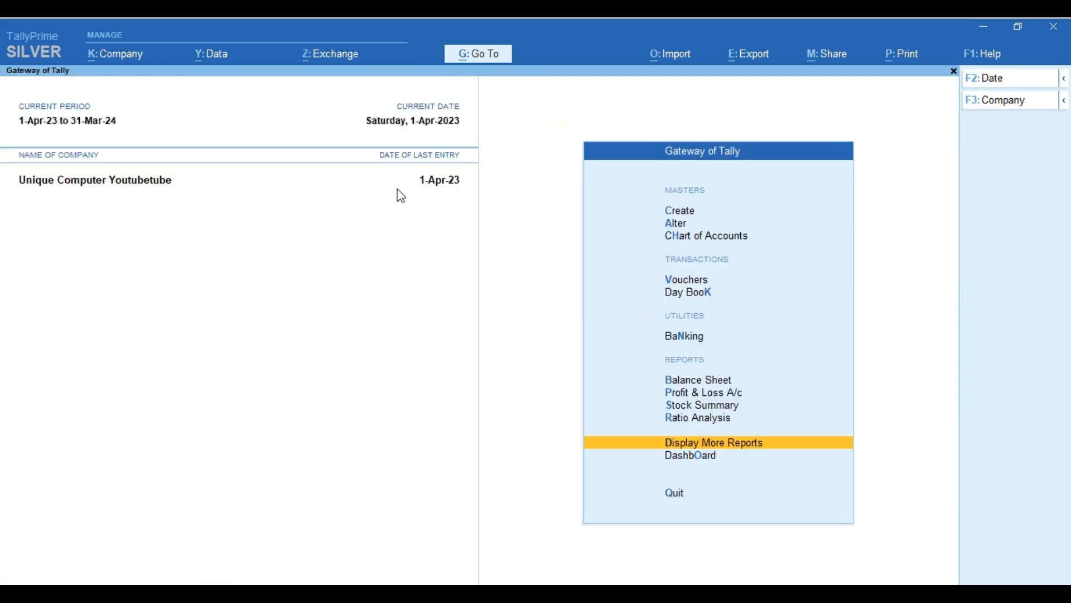
pyautogui.press('Escape')
pyautogui.press('Escape')
# Reopen RAMESH's voucher UC/23-24/001 from April's Sales Register and bring up print options.
pyautogui.press('d')
pyautogui.press('g')
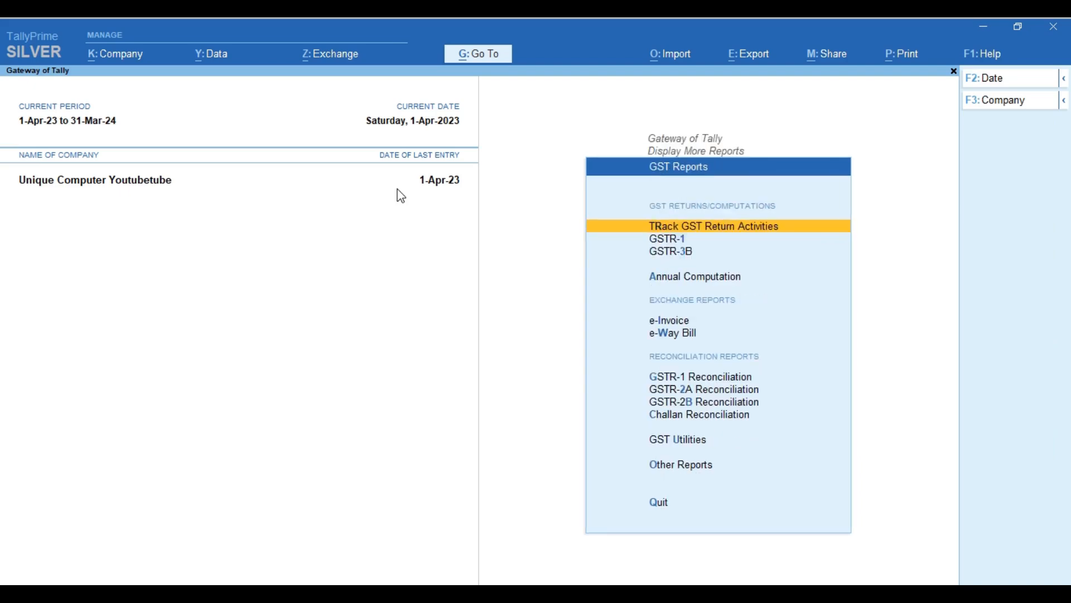
pyautogui.press('Escape')
pyautogui.press('Escape')
pyautogui.press('Escape')
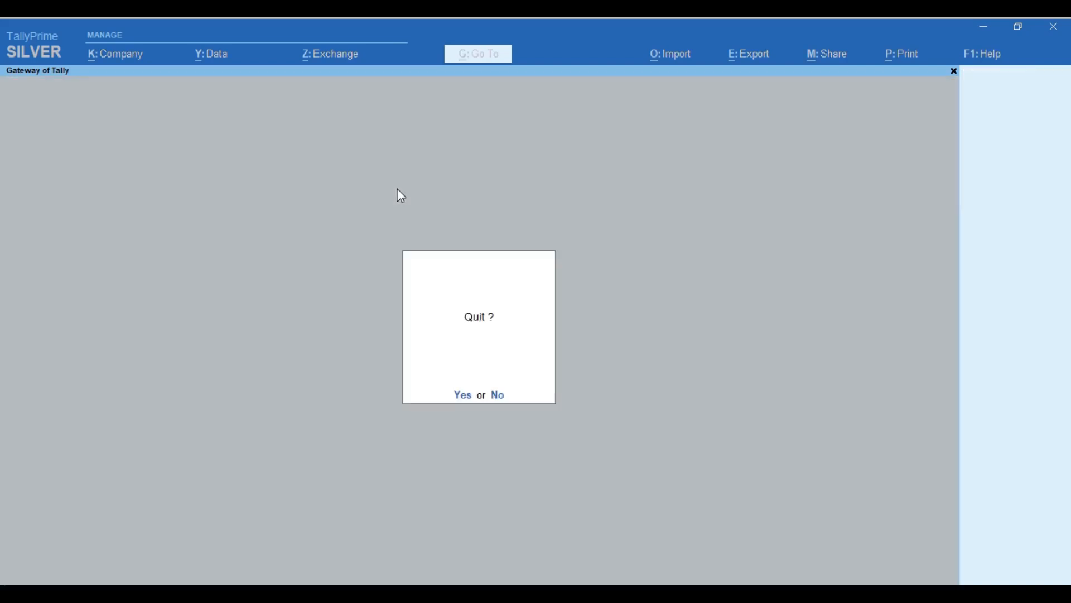
pyautogui.press('Escape')
pyautogui.press('d')
pyautogui.press('a')
pyautogui.press('s')
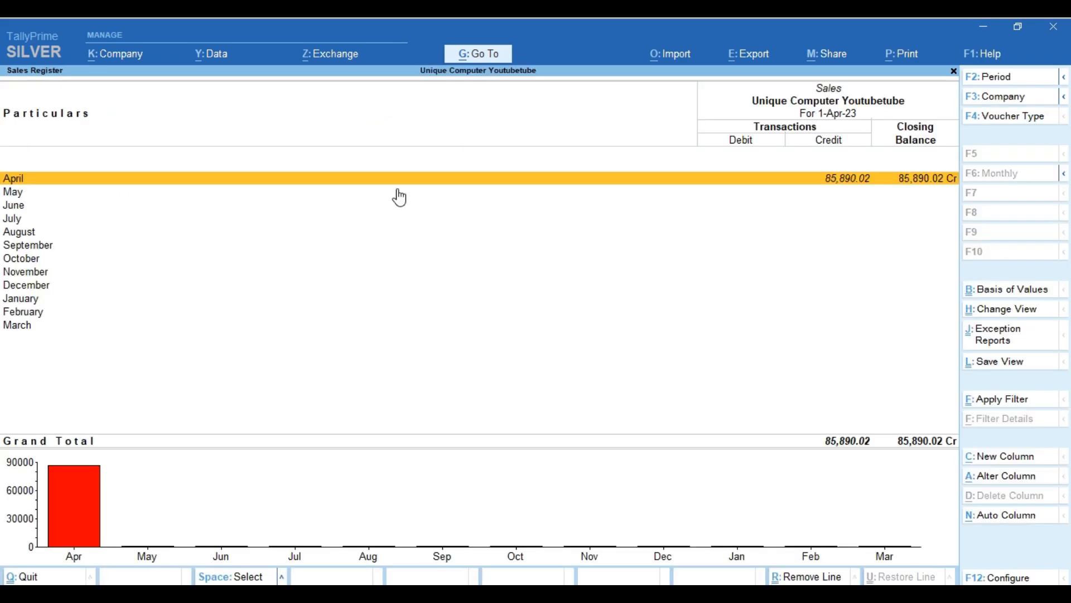
pyautogui.press('Return')
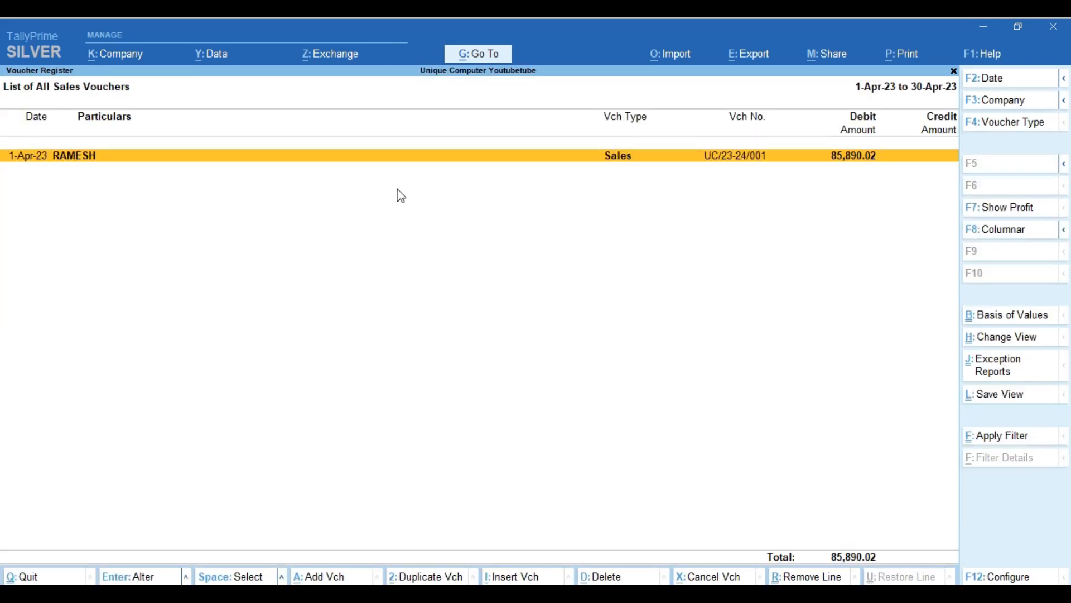
pyautogui.press('Return')
pyautogui.hotkey('alt', 'p')
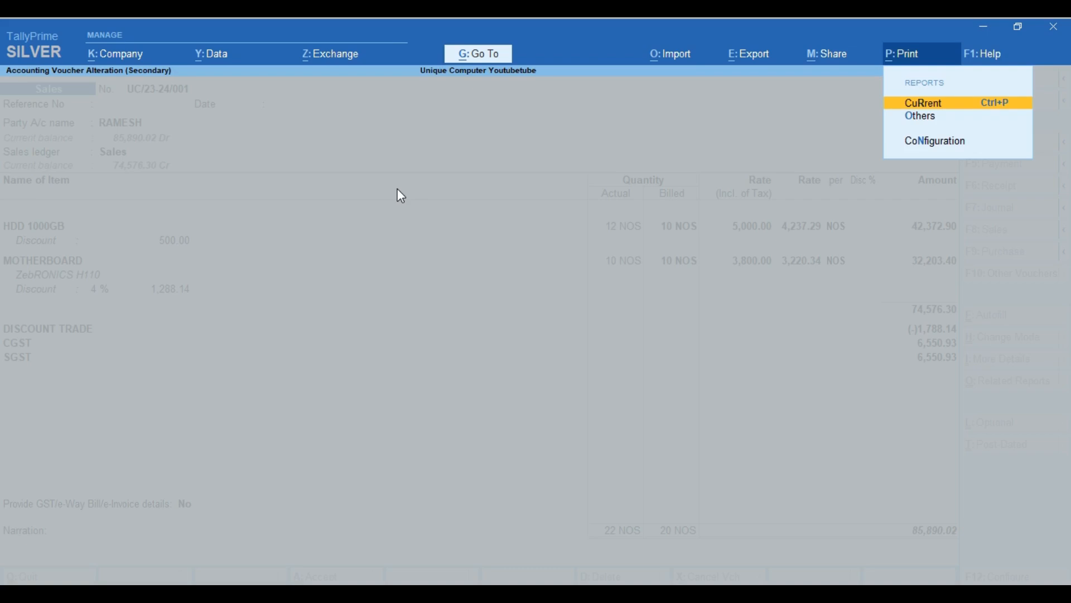
# Print the current voucher and open the Microsoft Print to PDF printer properties.
pyautogui.press('Return')
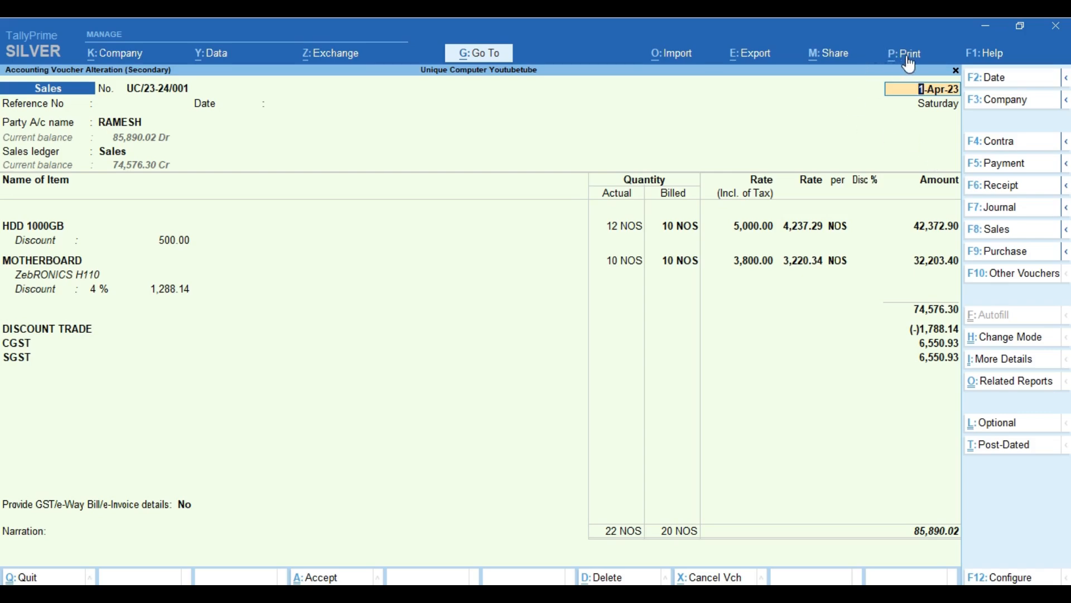
pyautogui.click(899, 54)
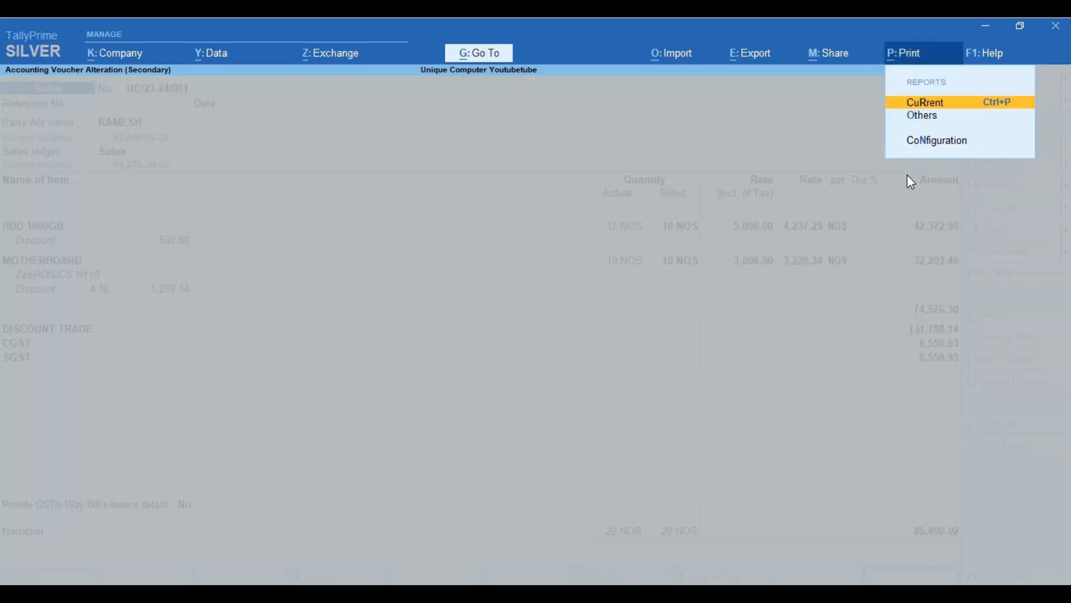
pyautogui.press('Return')
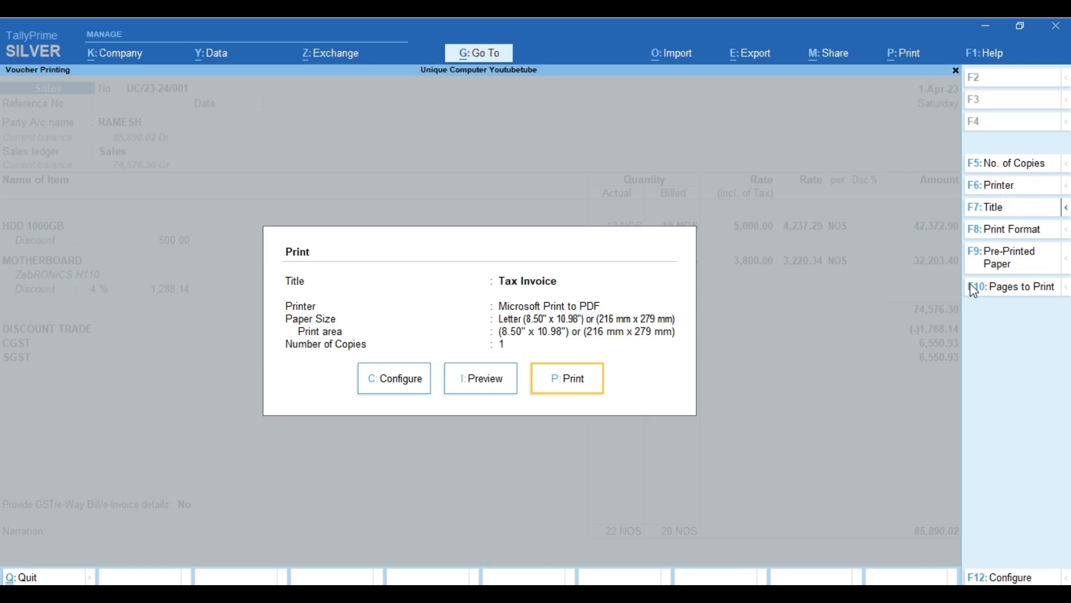
pyautogui.press('F6')
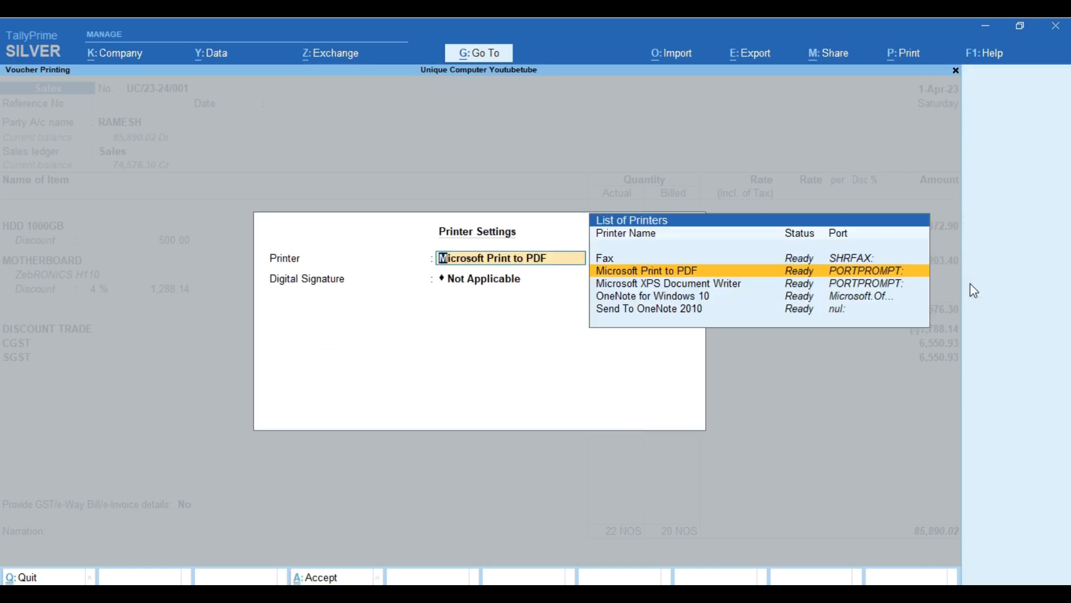
pyautogui.press('Return')
pyautogui.press('Return')
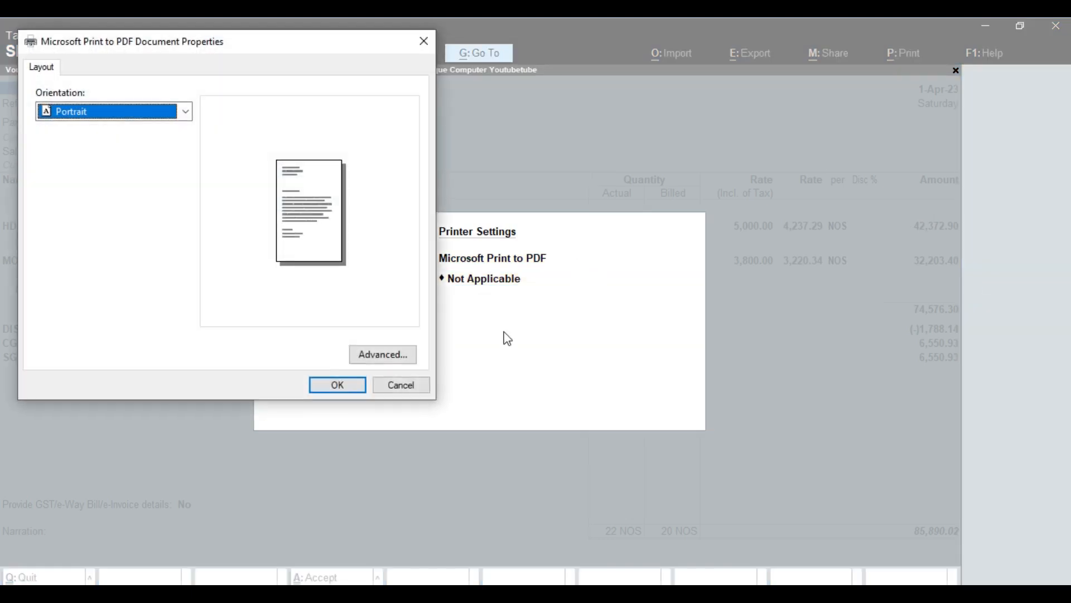
# Set the paper size to A4 and preview the Tax Invoice.
pyautogui.click(413, 356)
pyautogui.click(184, 146)
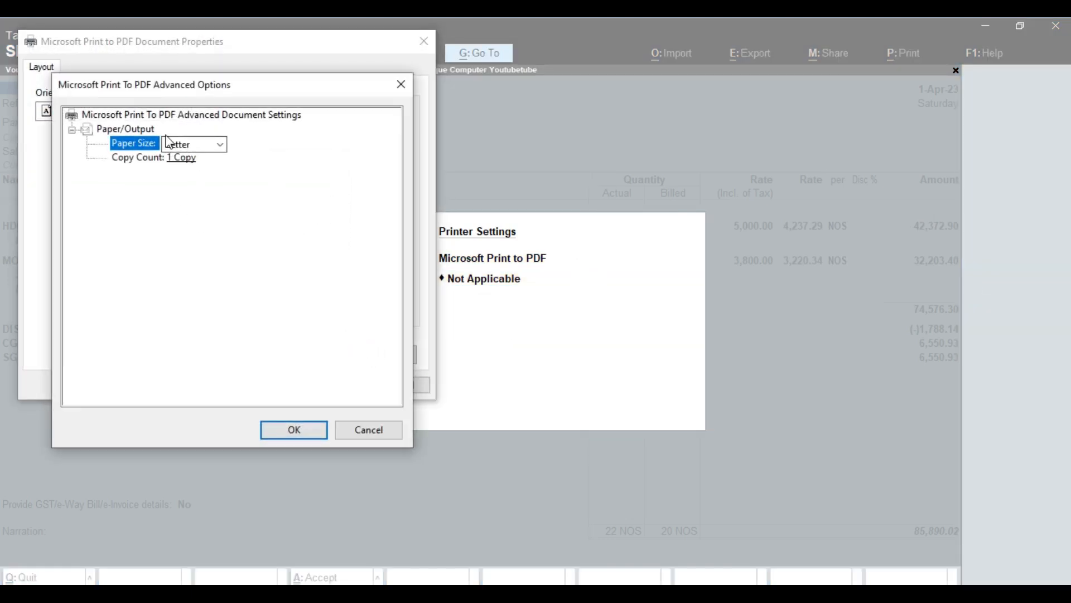
pyautogui.click(189, 146)
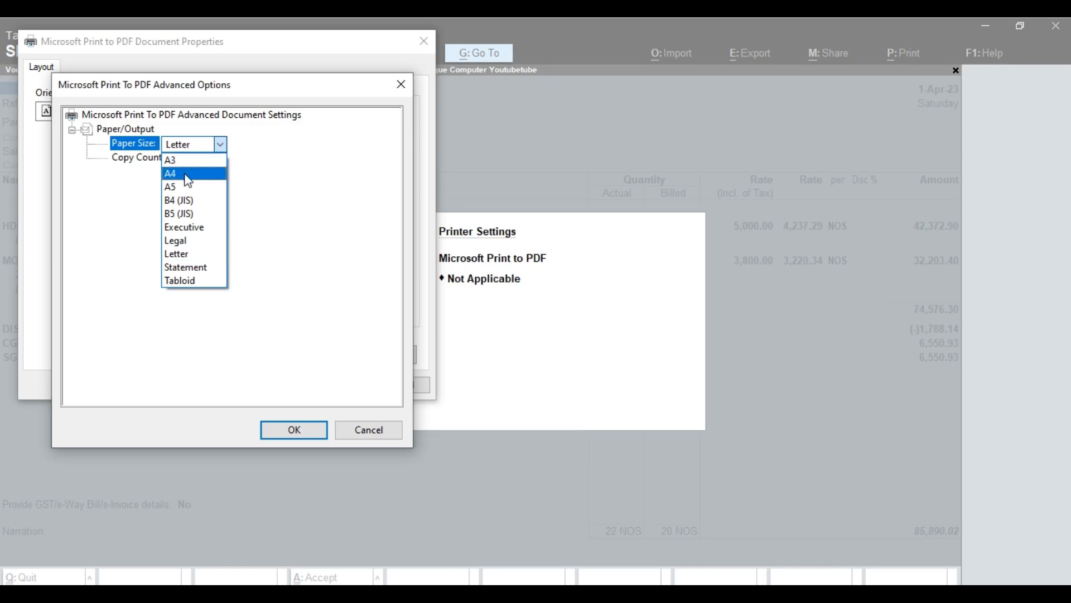
pyautogui.click(186, 174)
pyautogui.click(290, 426)
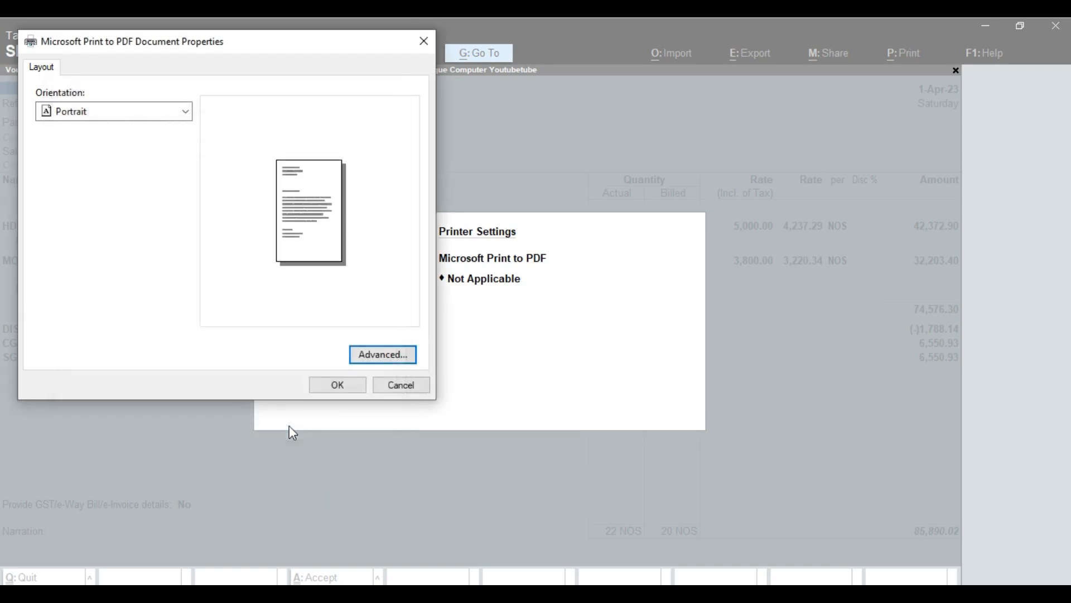
pyautogui.click(315, 384)
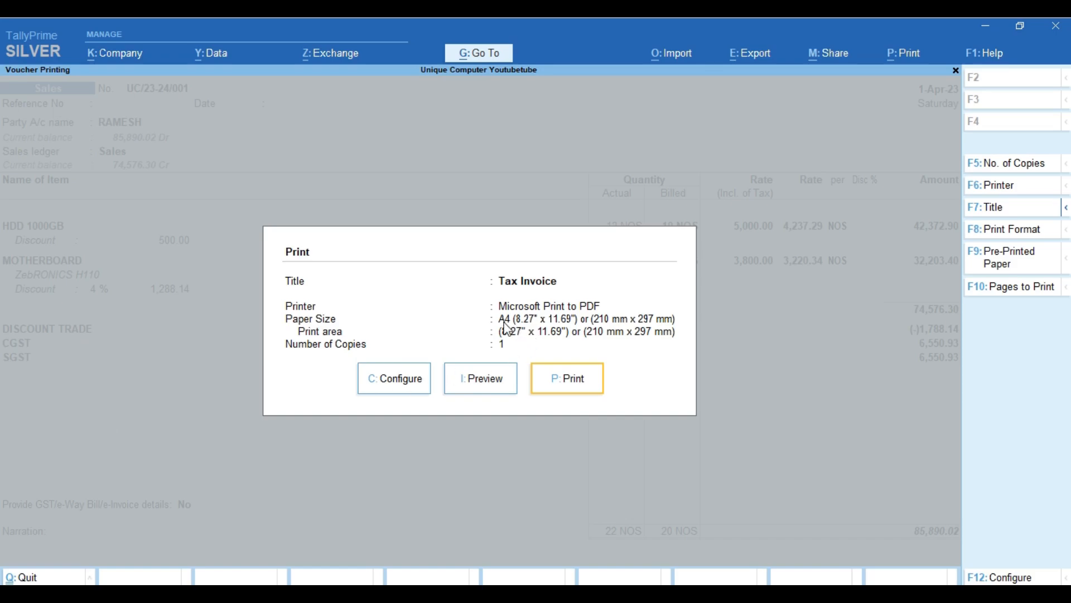
pyautogui.click(474, 385)
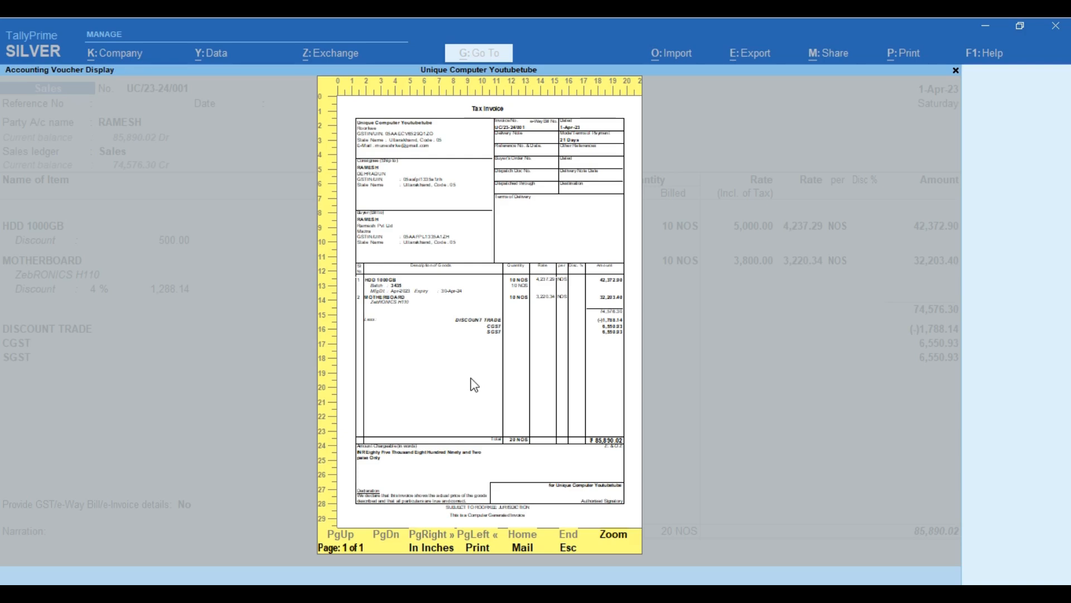
# Inspect the Tax Invoice preview zoomed in, then close it to return to the Print dialog.
pyautogui.click(614, 544)
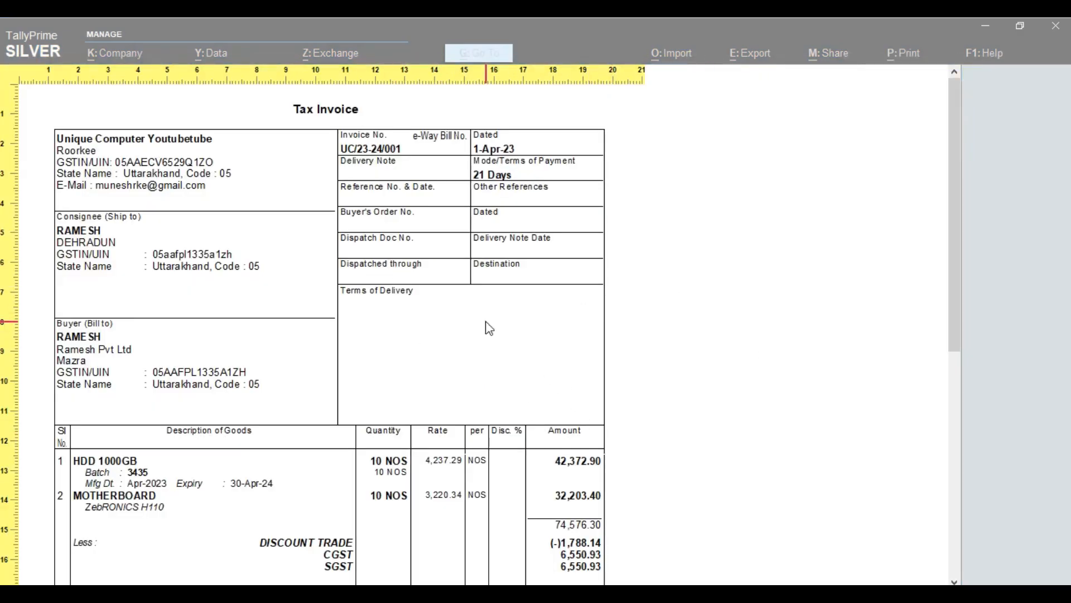
pyautogui.moveTo(959, 230); pyautogui.dragTo(936, 256)
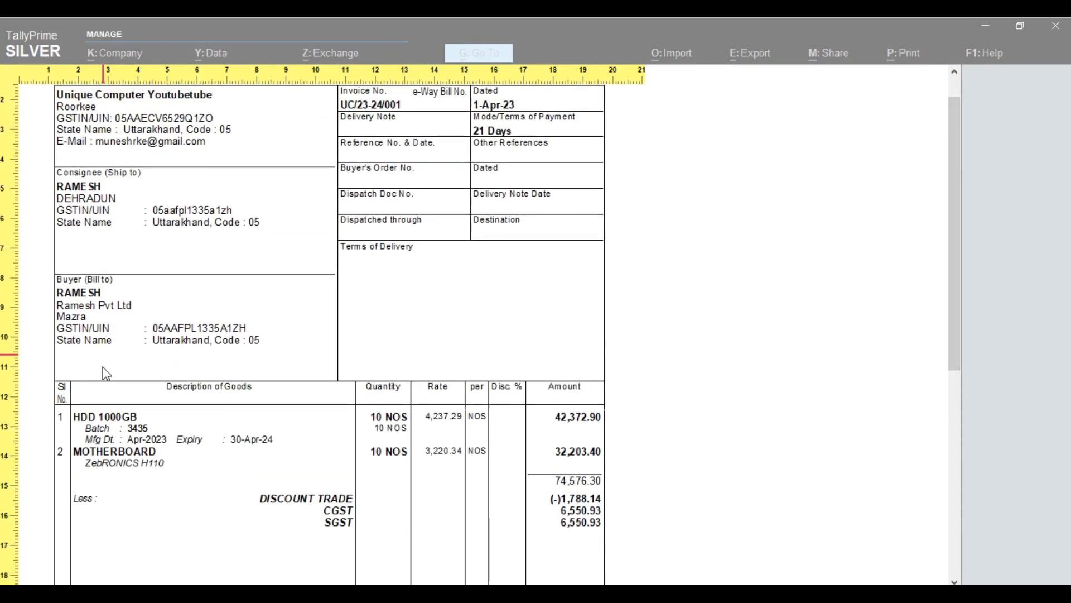
pyautogui.moveTo(953, 247); pyautogui.dragTo(994, 504)
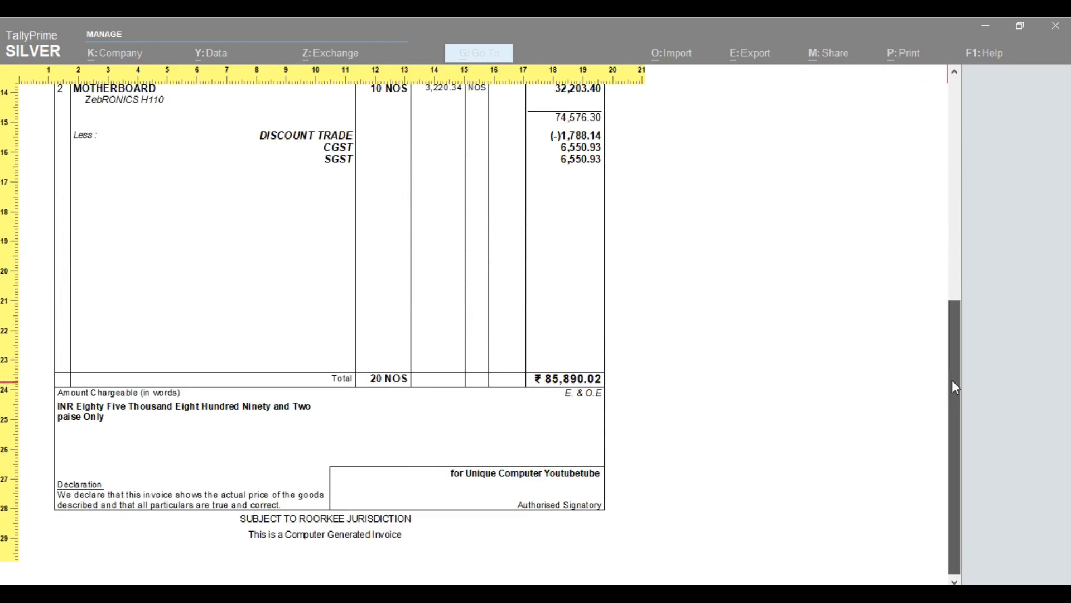
pyautogui.moveTo(952, 379); pyautogui.dragTo(954, 291)
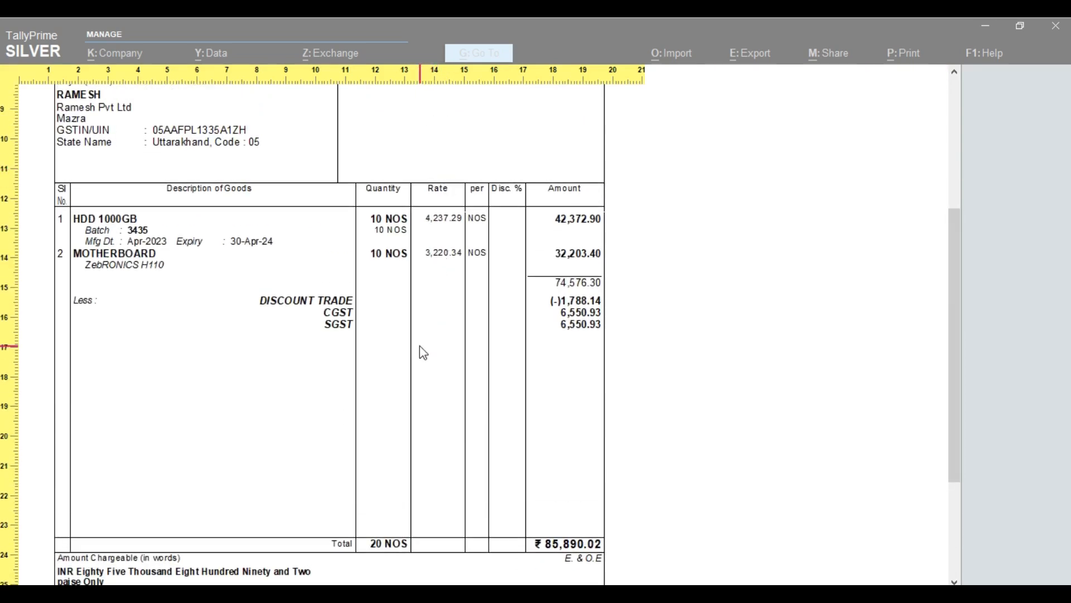
pyautogui.hotkey('alt', 'z')
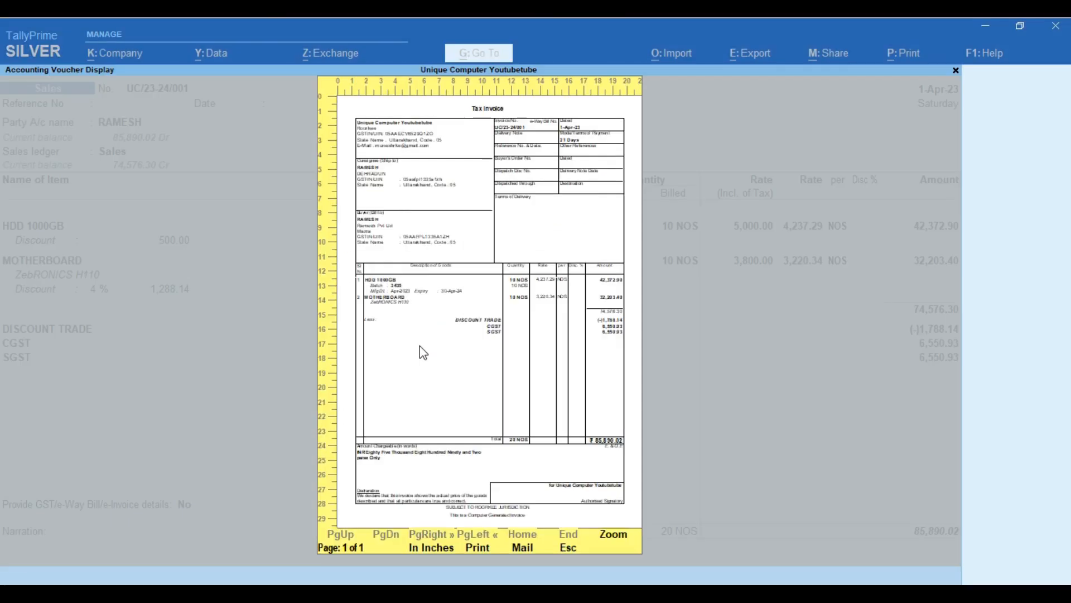
pyautogui.press('Escape')
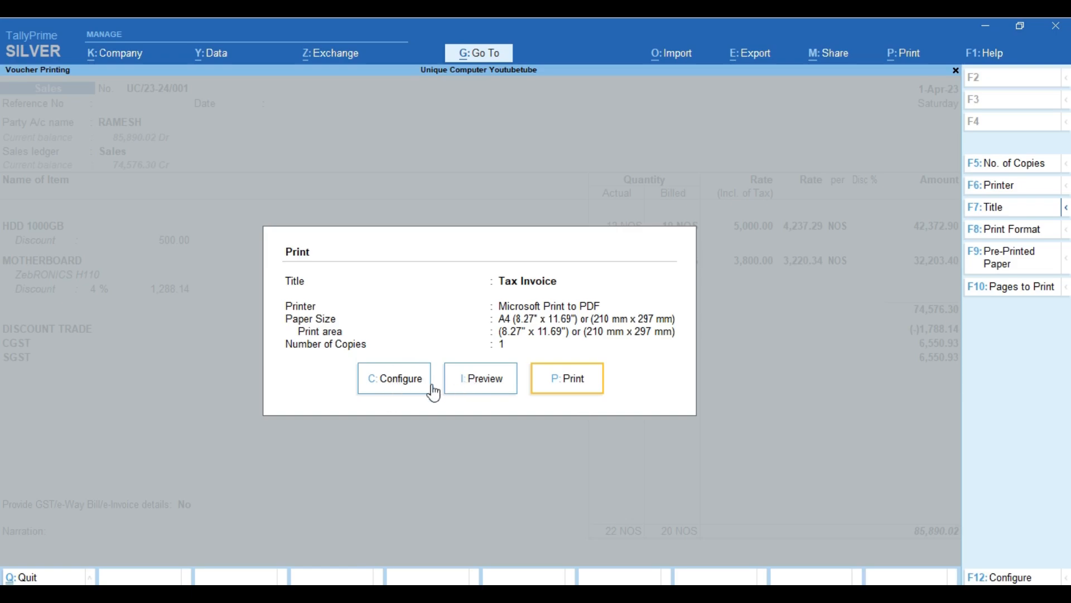
# In the invoice configuration, set Bank Name to Hdfc Bank and turn on A/c Holder's Name.
pyautogui.click(395, 379)
pyautogui.press('Up')
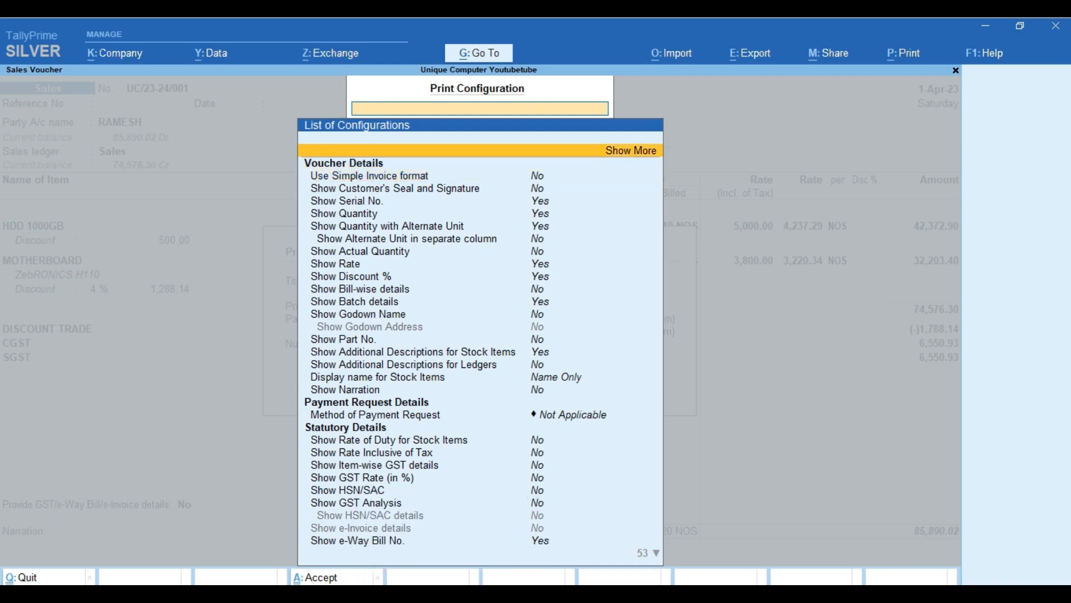
pyautogui.press('Return')
pyautogui.press('Down')
pyautogui.press('Down')
pyautogui.press('Down')
pyautogui.press('Down')
pyautogui.press('Down')
pyautogui.press('Down')
pyautogui.press('Down')
pyautogui.press('Down')
pyautogui.press('Down')
pyautogui.press('Down')
pyautogui.press('Down')
pyautogui.press('Down')
pyautogui.press('Down')
pyautogui.press('Down')
pyautogui.press('Down')
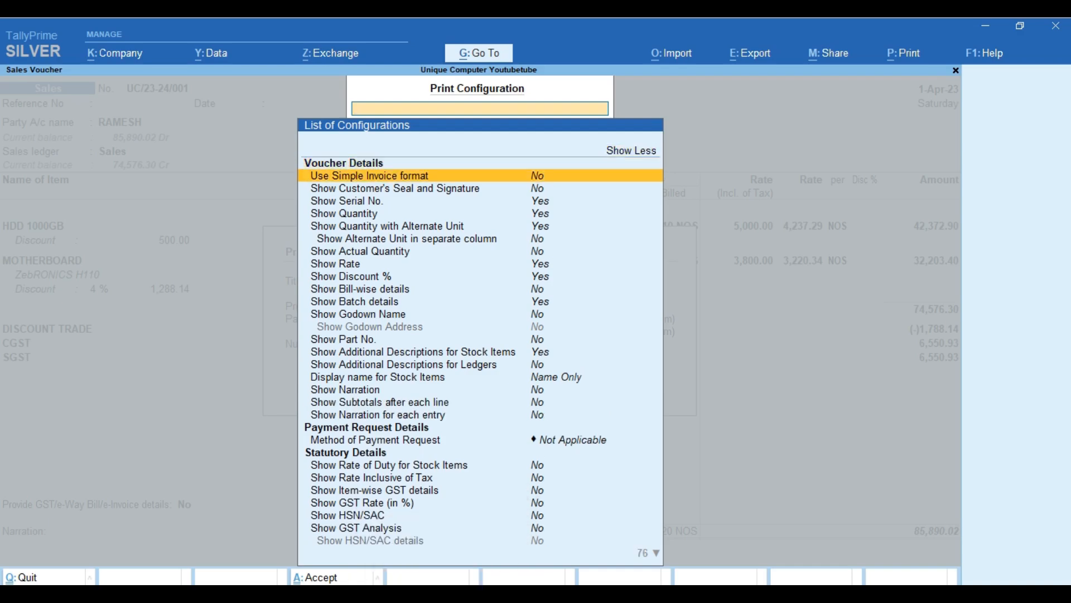
pyautogui.write('bank')
pyautogui.press('Down')
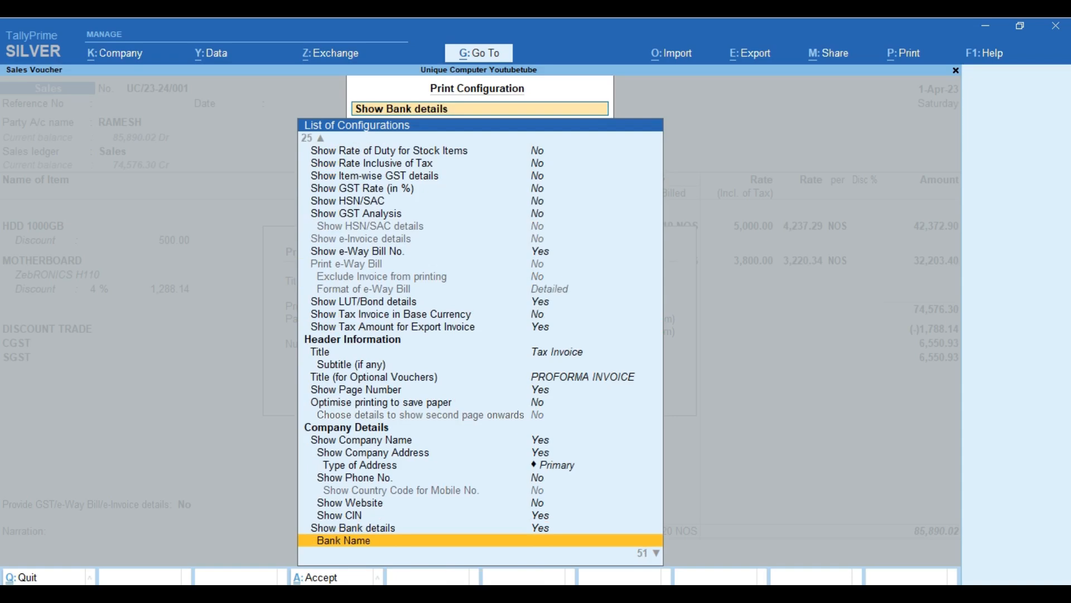
pyautogui.press('Return')
pyautogui.press('Down')
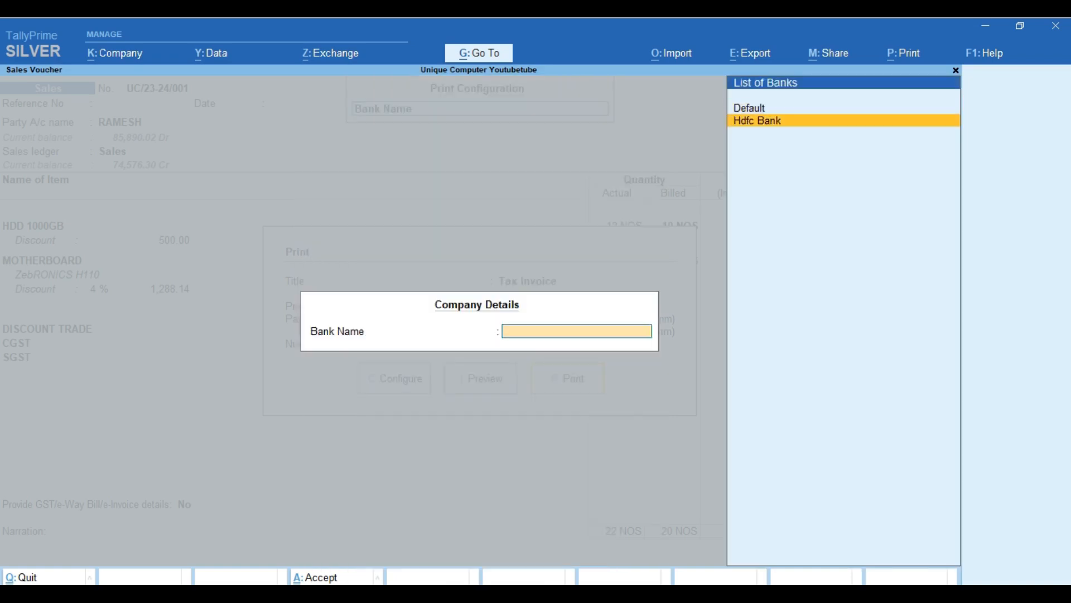
pyautogui.press('Return')
pyautogui.press('Down')
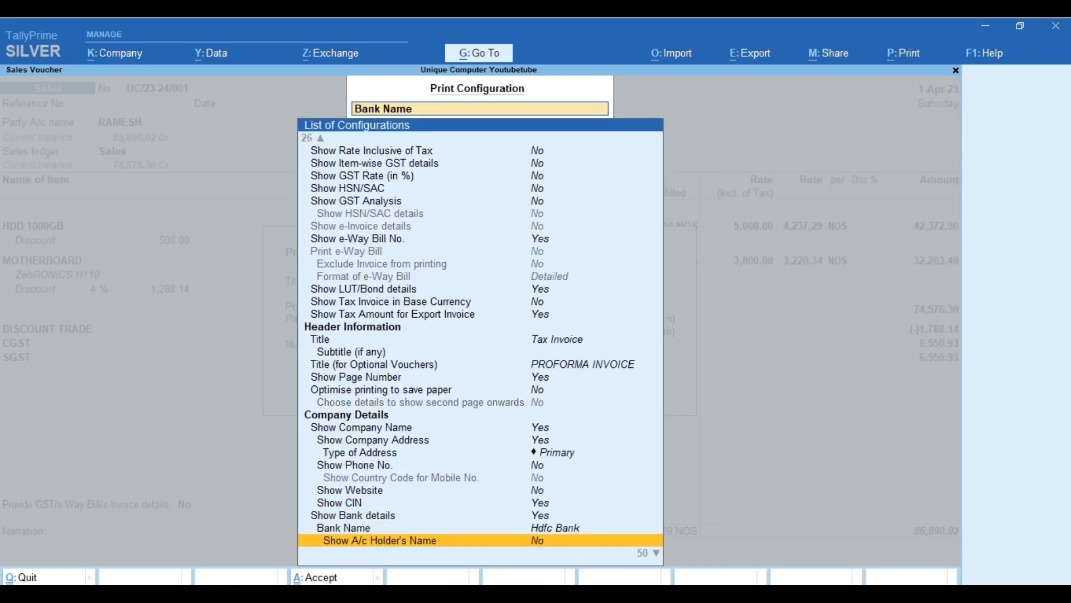
pyautogui.press('Return')
# Set Payment Request to Link & QR Code.
pyautogui.press('Down')
pyautogui.press('Down')
pyautogui.press('Down')
pyautogui.press('Down')
pyautogui.press('Down')
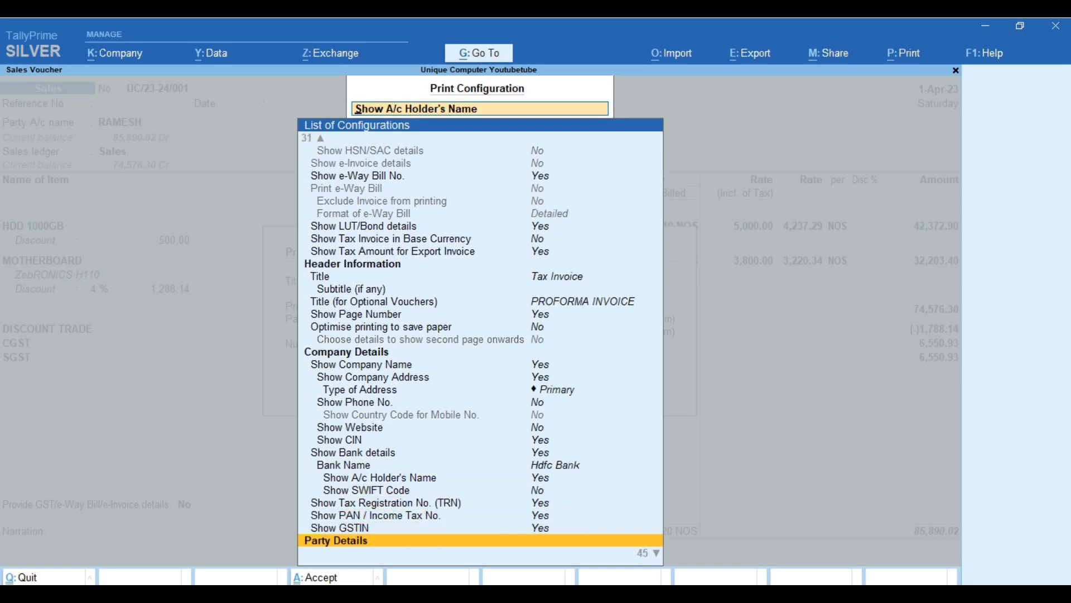
pyautogui.press('Down')
pyautogui.press('Down')
pyautogui.press('Down')
pyautogui.press('Down')
pyautogui.press('Down')
pyautogui.press('Down')
pyautogui.press('Down')
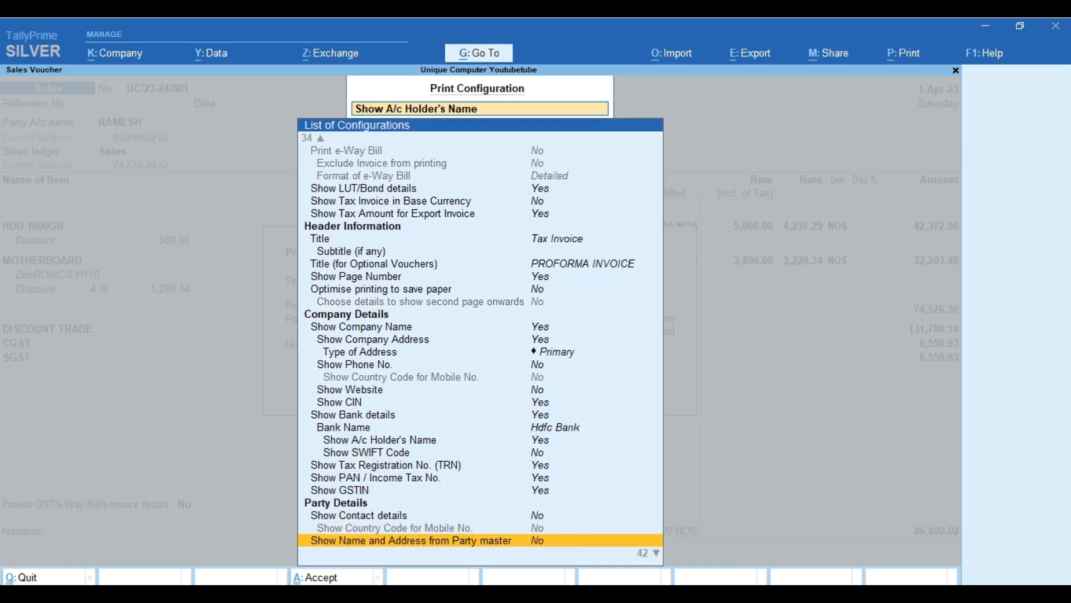
pyautogui.press('Down')
pyautogui.press('Down')
pyautogui.press('pageup')
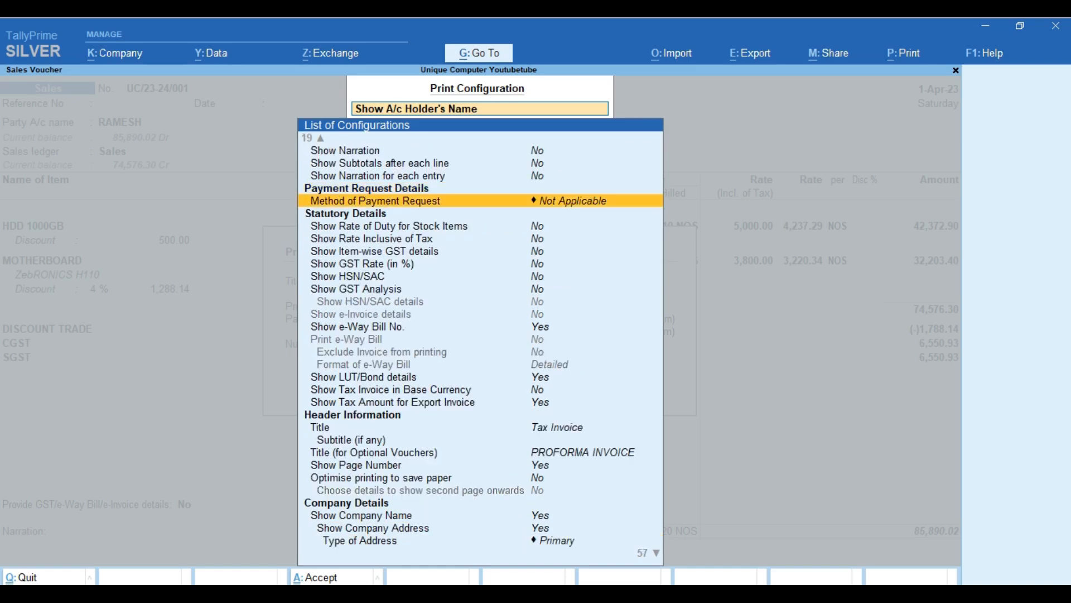
pyautogui.press('Return')
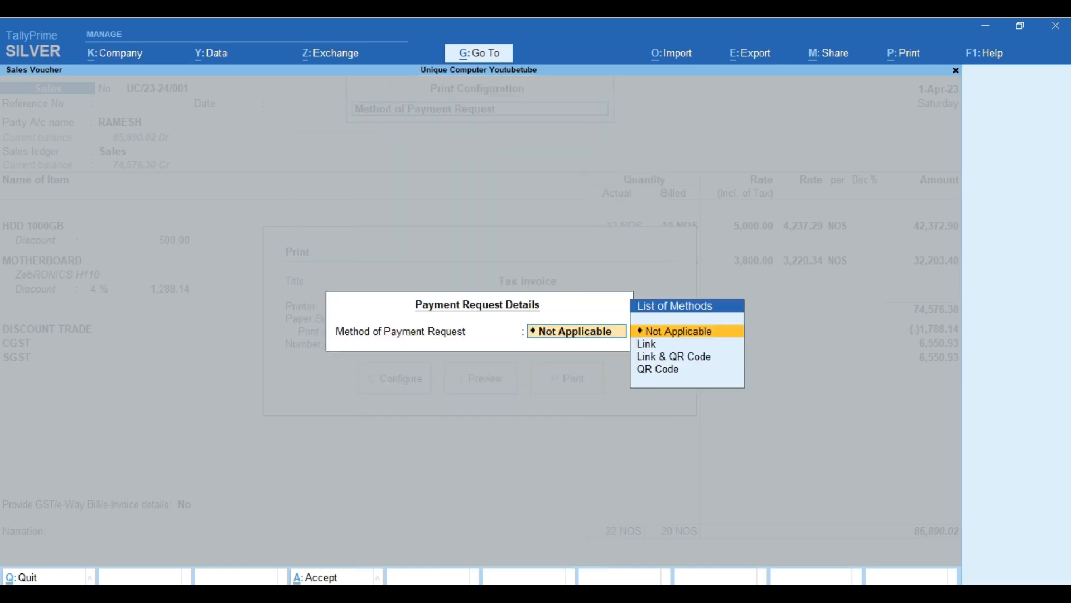
pyautogui.press('Down')
pyautogui.press('Down')
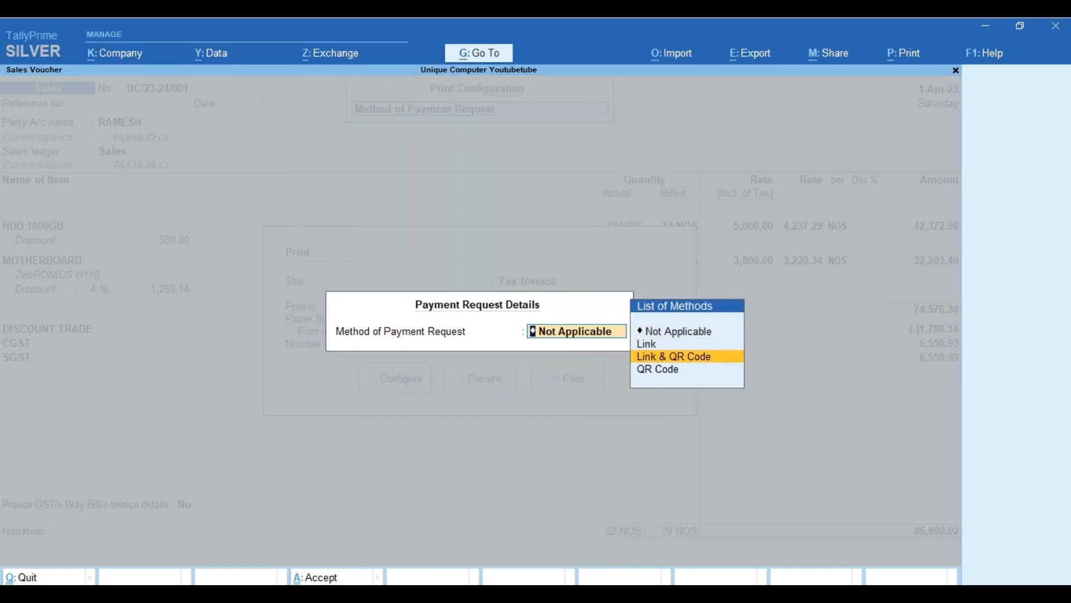
pyautogui.press('Return')
# Turn on GST Rate and GST Analysis, accept the configuration and preview the invoice.
pyautogui.press('Down')
pyautogui.press('Down')
pyautogui.press('Down')
pyautogui.press('Down')
pyautogui.press('Down')
pyautogui.press('Down')
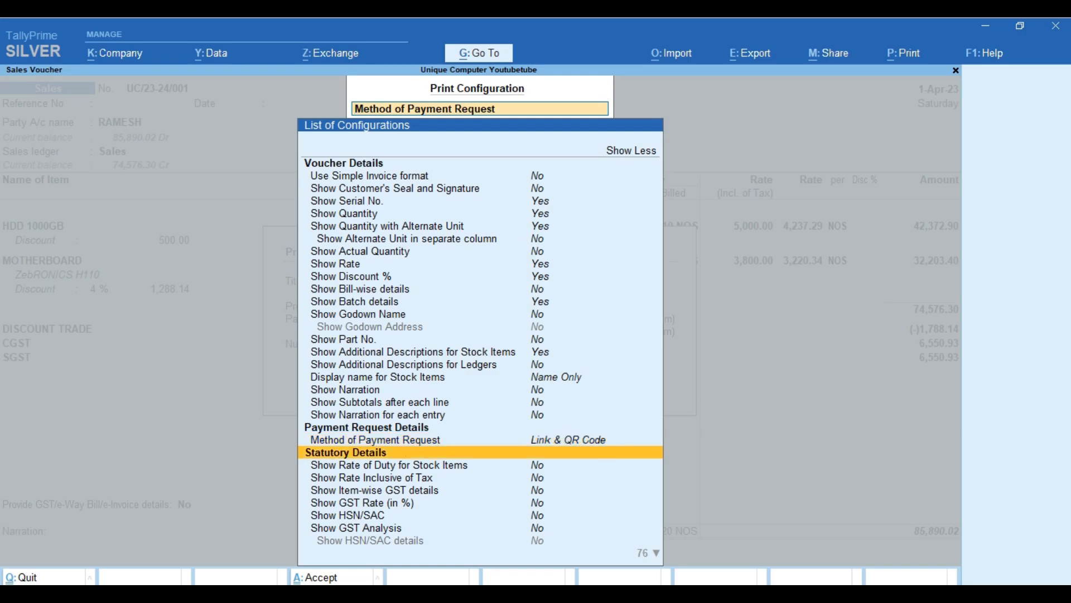
pyautogui.press('Up')
pyautogui.press('Up')
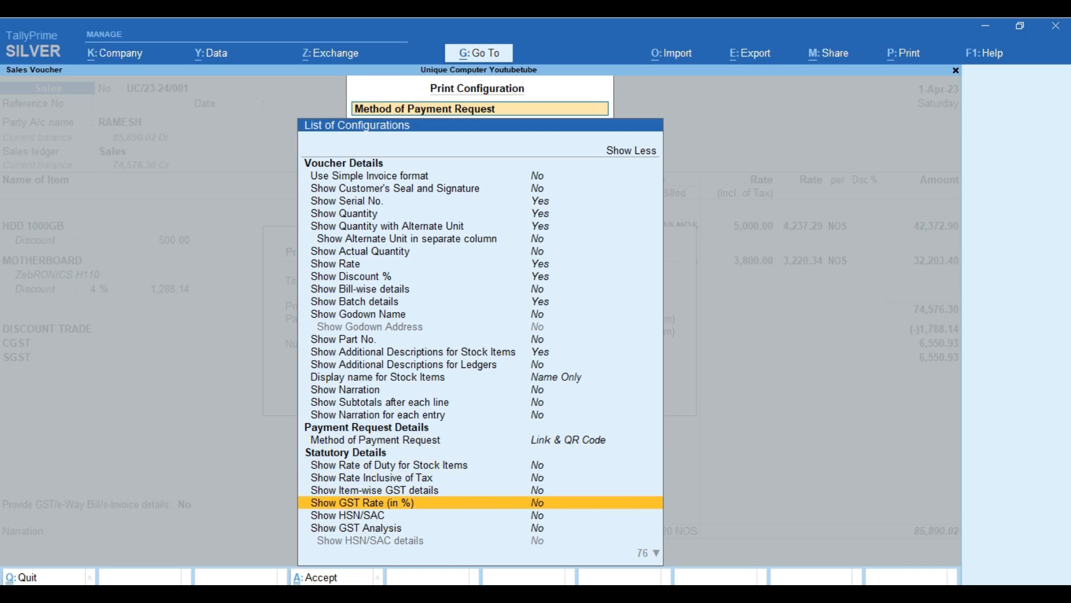
pyautogui.press('Return')
pyautogui.press('Down')
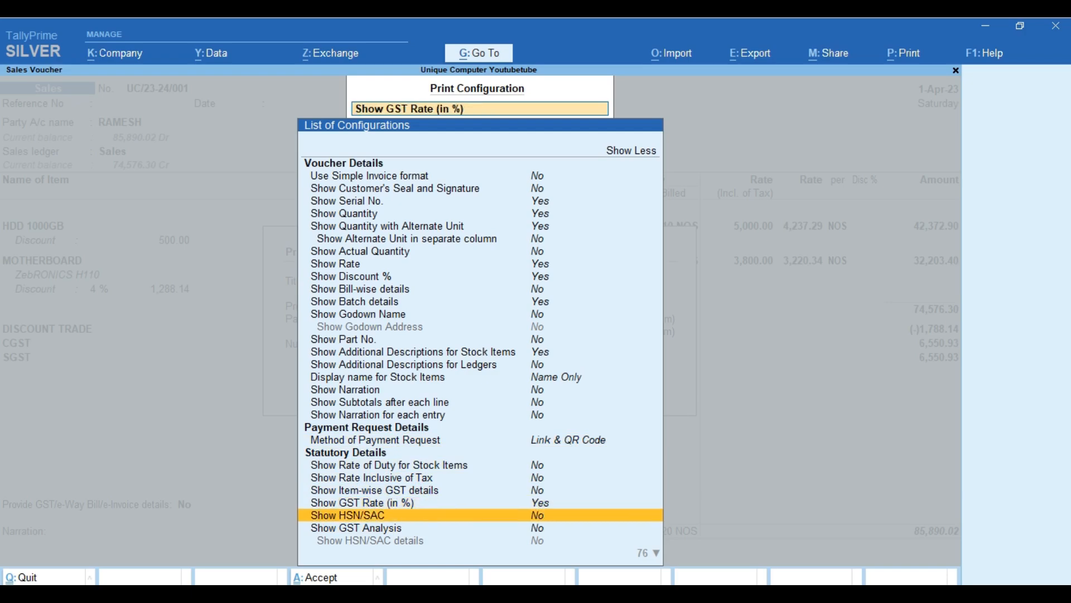
pyautogui.press('Down')
pyautogui.press('Down')
pyautogui.press('Down')
pyautogui.press('Down')
pyautogui.press('Down')
pyautogui.press('Down')
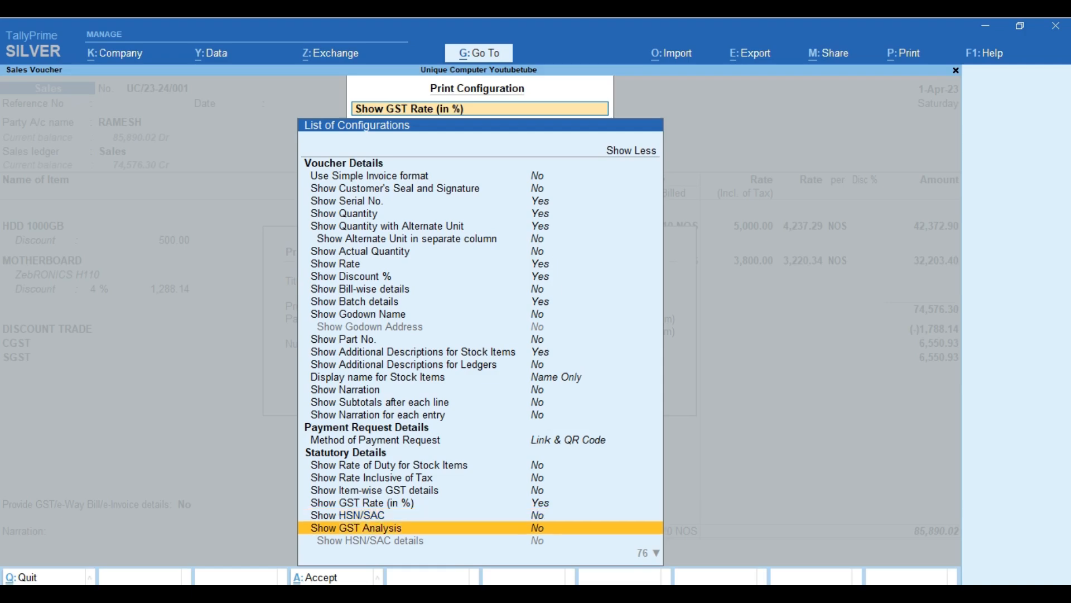
pyautogui.press('Down')
pyautogui.press('Down')
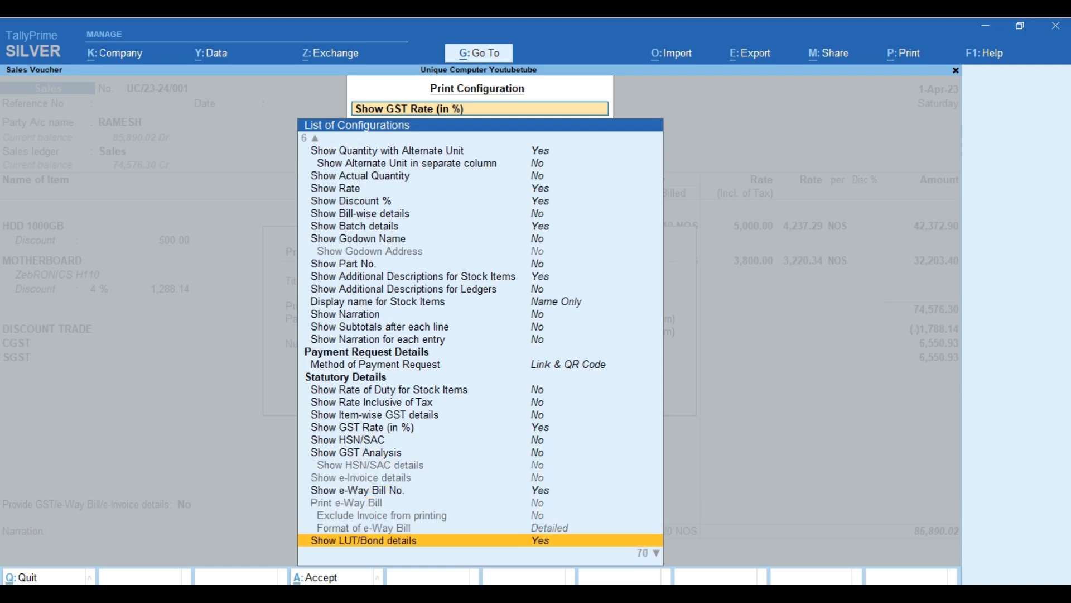
pyautogui.press('Up')
pyautogui.press('Up')
pyautogui.press('Up')
pyautogui.press('Up')
pyautogui.press('Up')
pyautogui.press('Up')
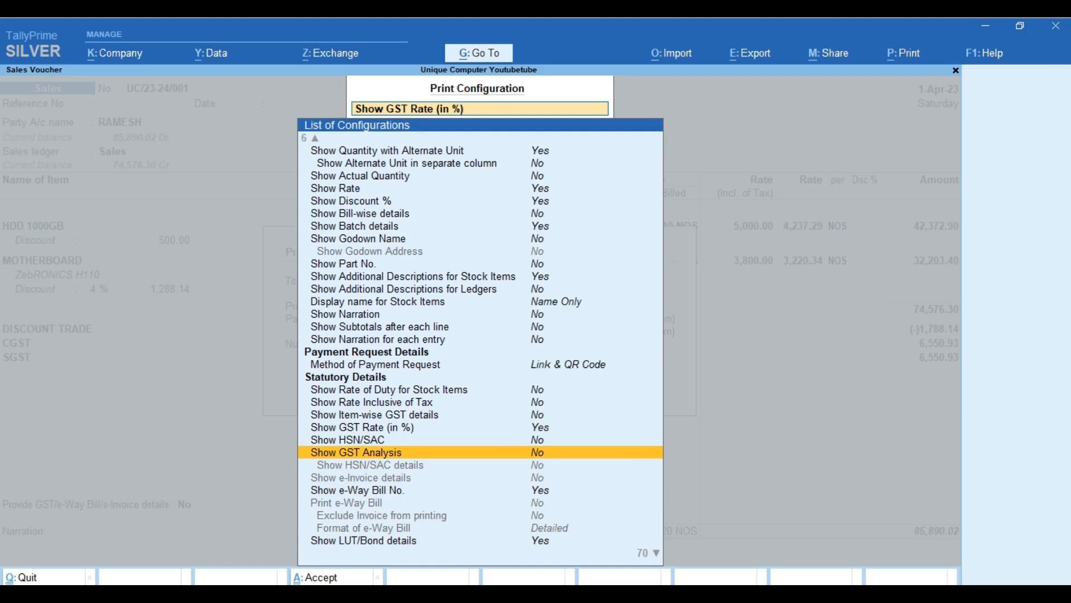
pyautogui.press('Return')
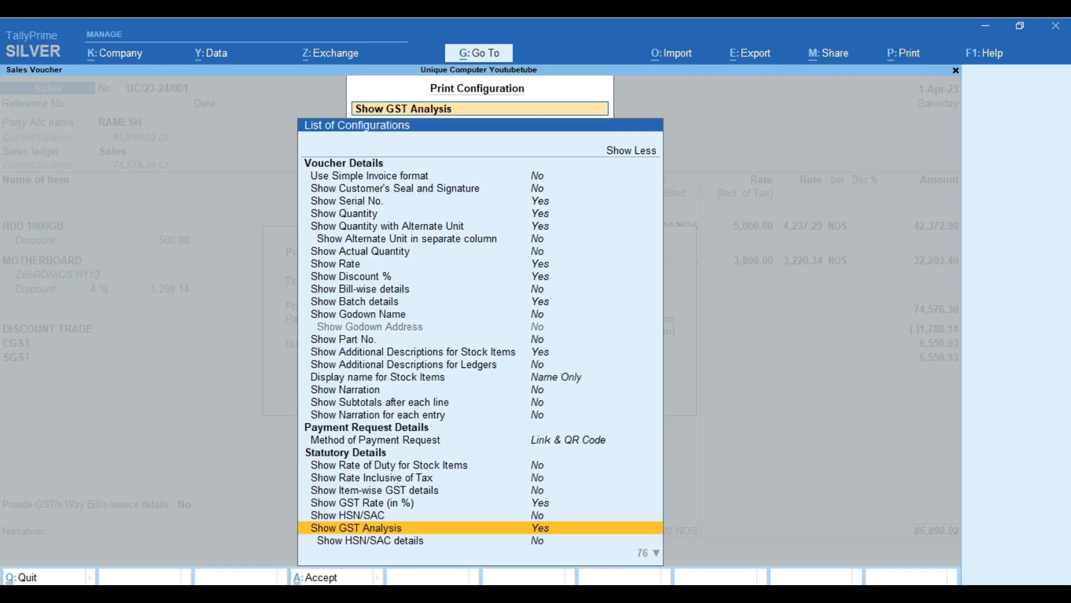
pyautogui.press('Down')
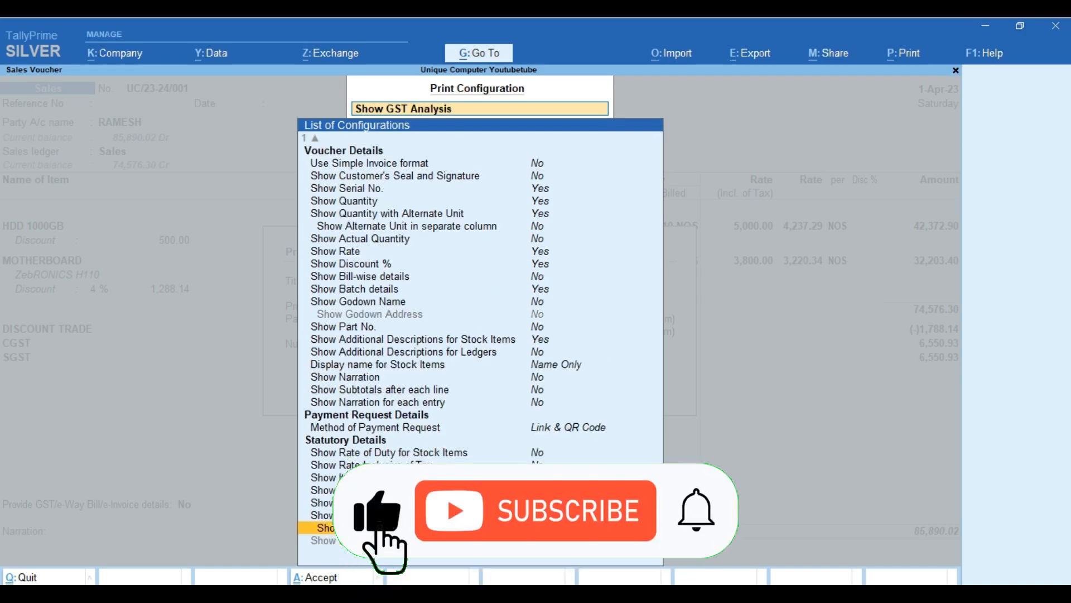
pyautogui.hotkey('ctrl', 'a')
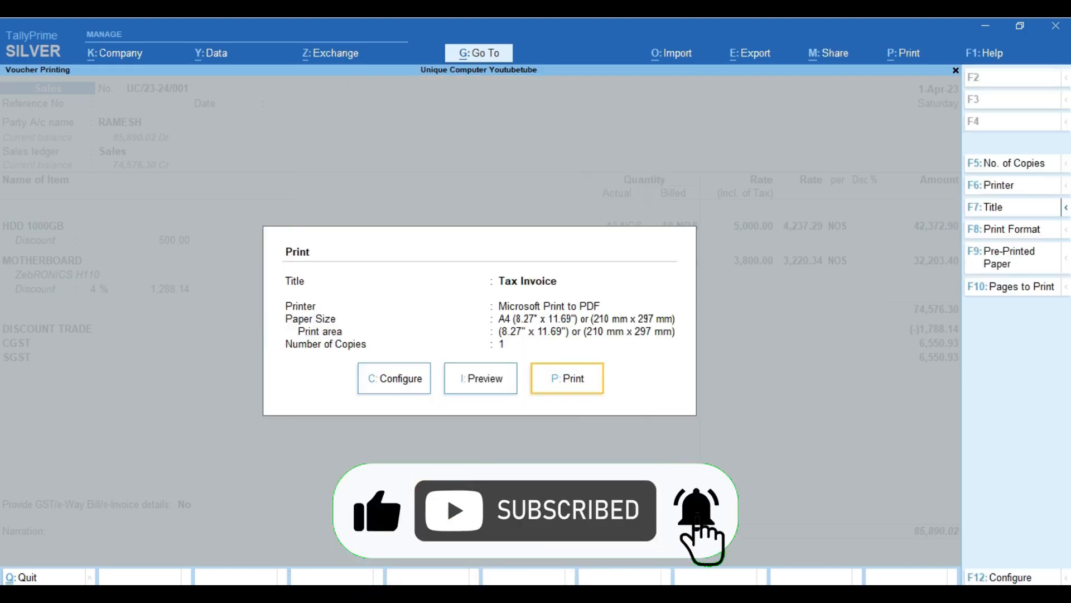
pyautogui.click(481, 383)
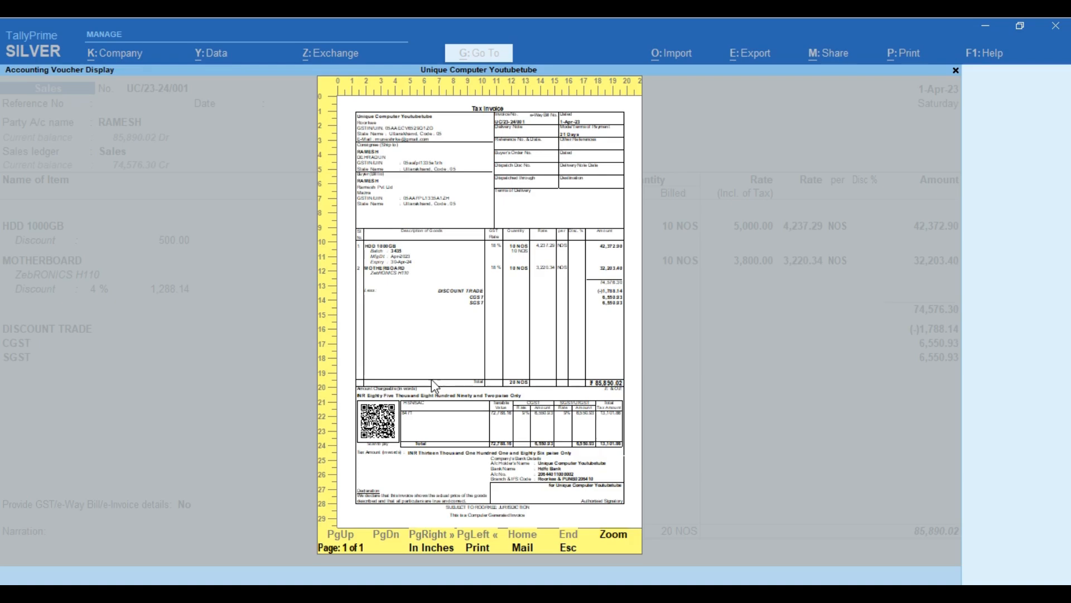
# Zoom into the updated invoice and scroll to check the 18% GST Rate column.
pyautogui.click(613, 535)
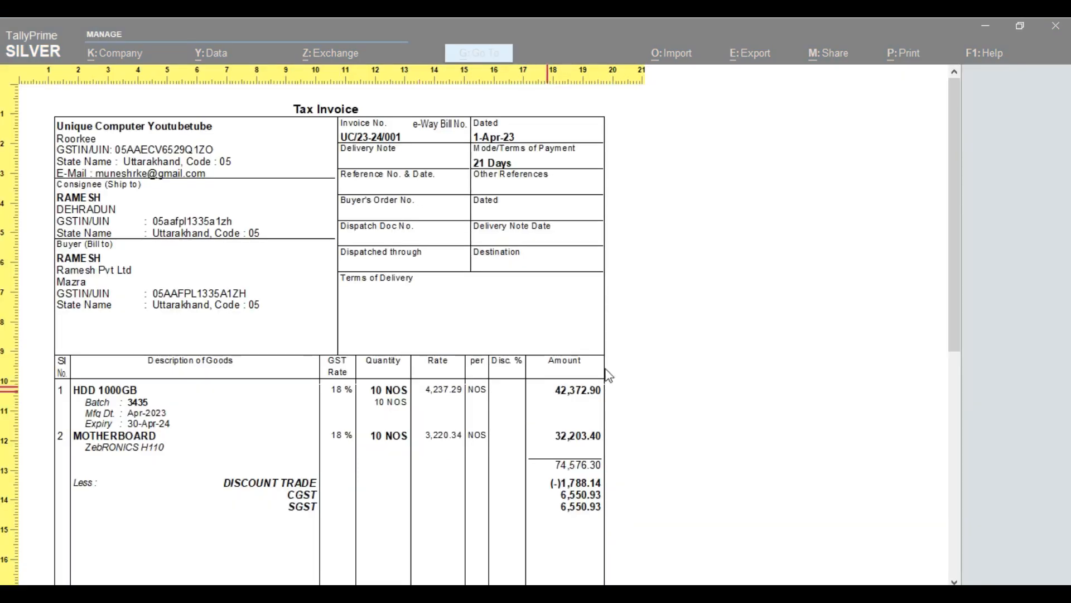
pyautogui.moveTo(954, 223); pyautogui.dragTo(976, 191)
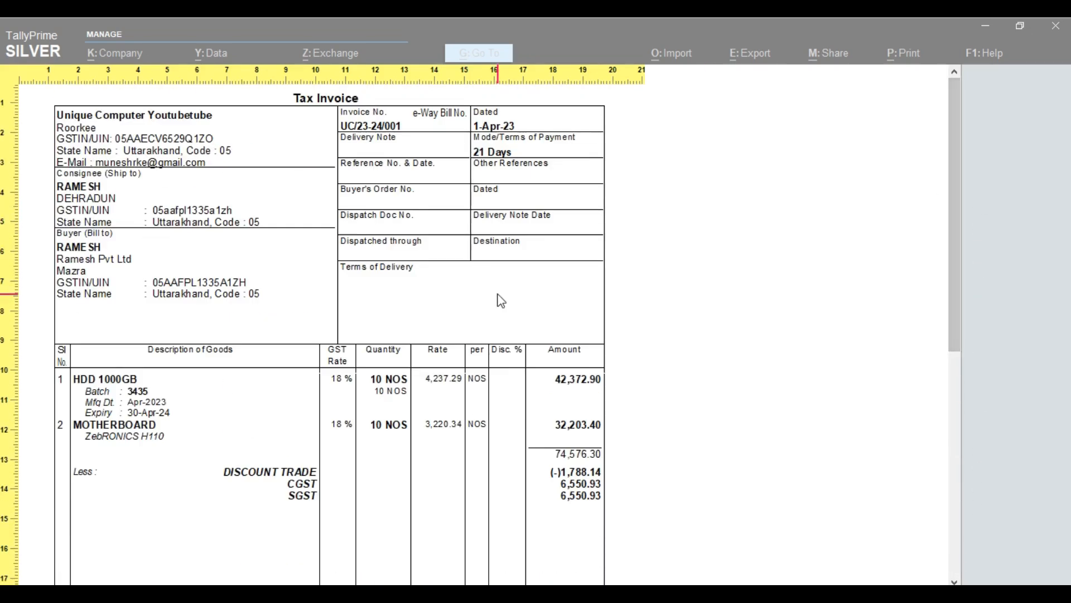